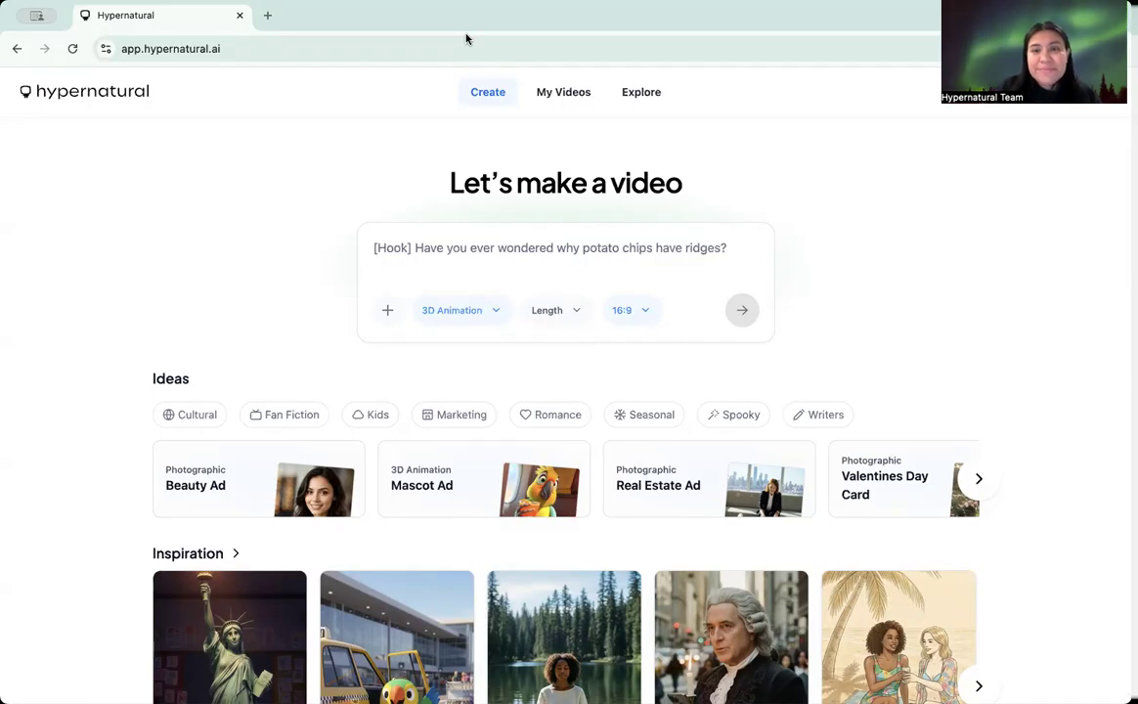
Browse the Ideas templates in the Seasonal, Cultural, Fan Fiction and Kids categories.
{"action": "scroll", "coordinate": [391, 262], "scroll_direction": "down", "scroll_amount": 1}
{"action": "scroll", "coordinate": [401, 265], "scroll_direction": "up", "scroll_amount": 1}
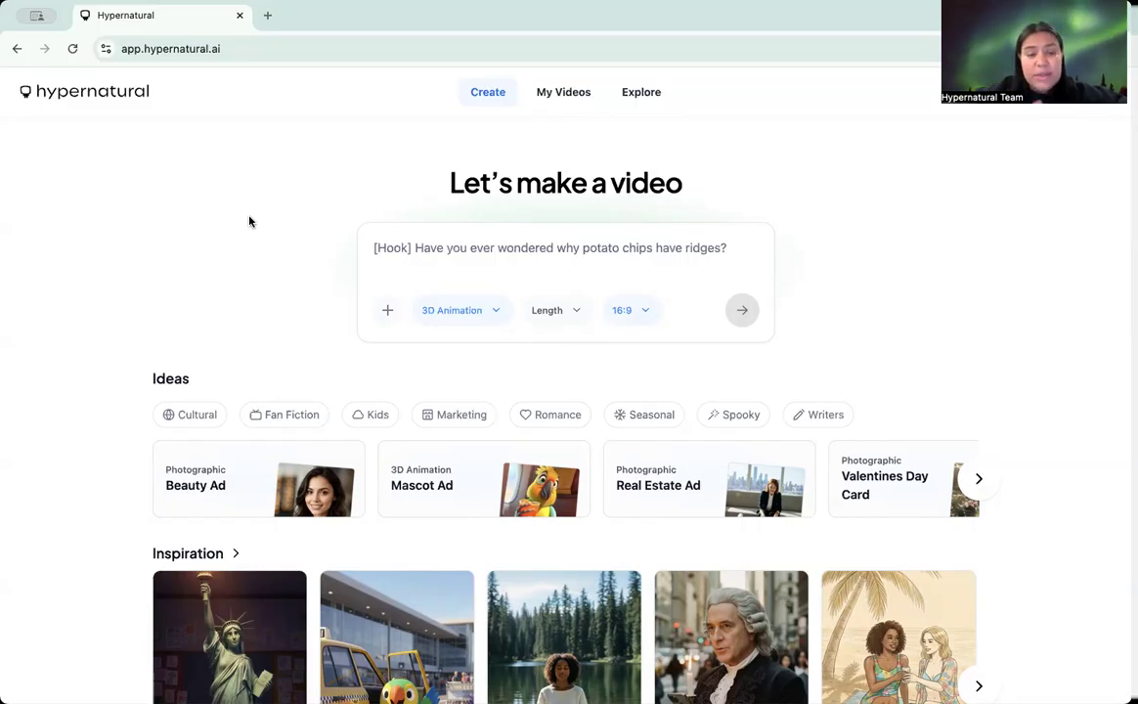
{"action": "scroll", "coordinate": [235, 245], "scroll_direction": "down", "scroll_amount": 1}
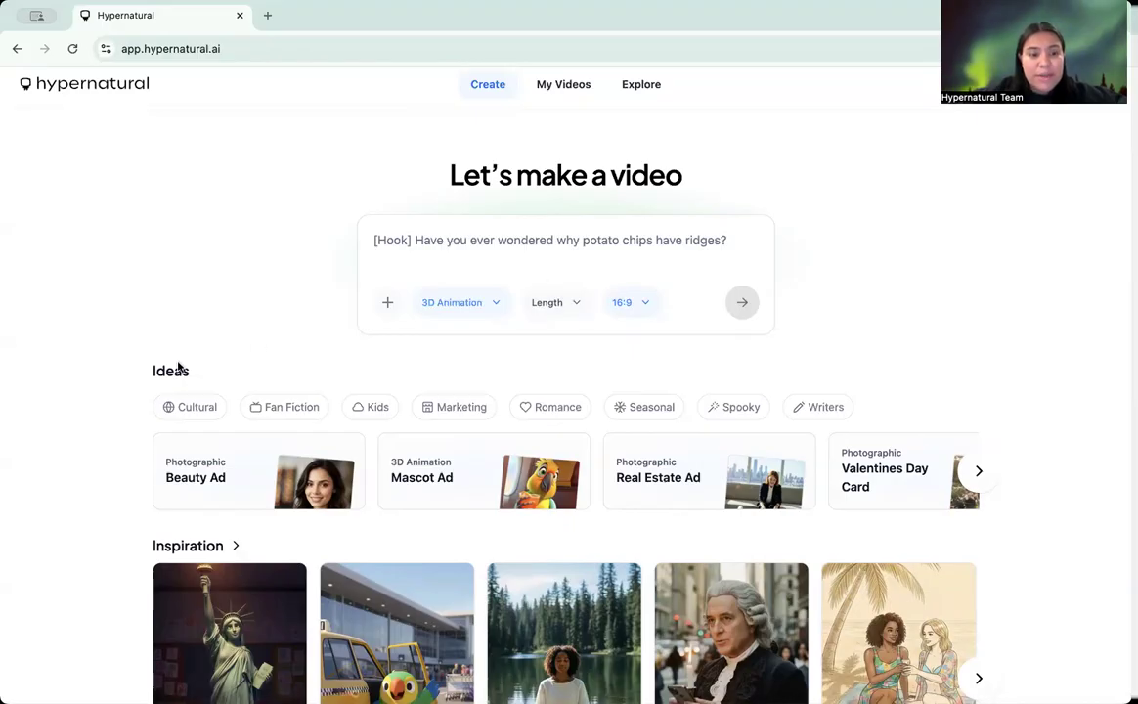
{"action": "scroll", "coordinate": [179, 366], "scroll_direction": "down", "scroll_amount": 5}
{"action": "scroll", "coordinate": [179, 366], "scroll_direction": "down", "scroll_amount": 2}
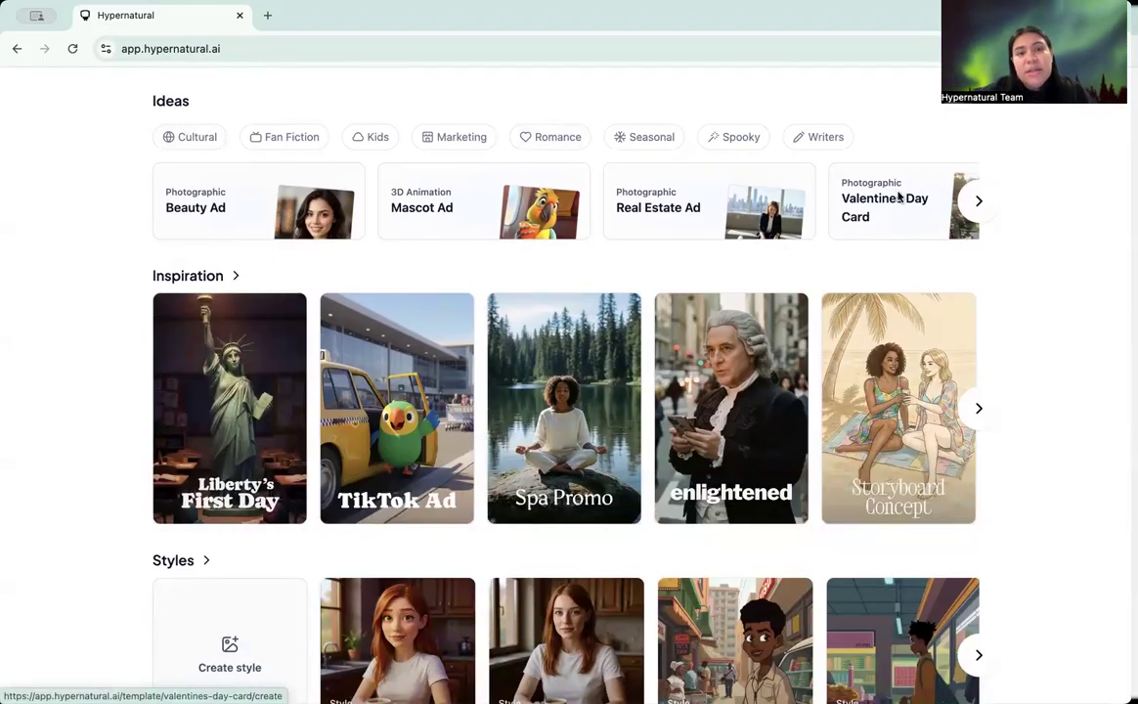
{"action": "left_click", "coordinate": [652, 137]}
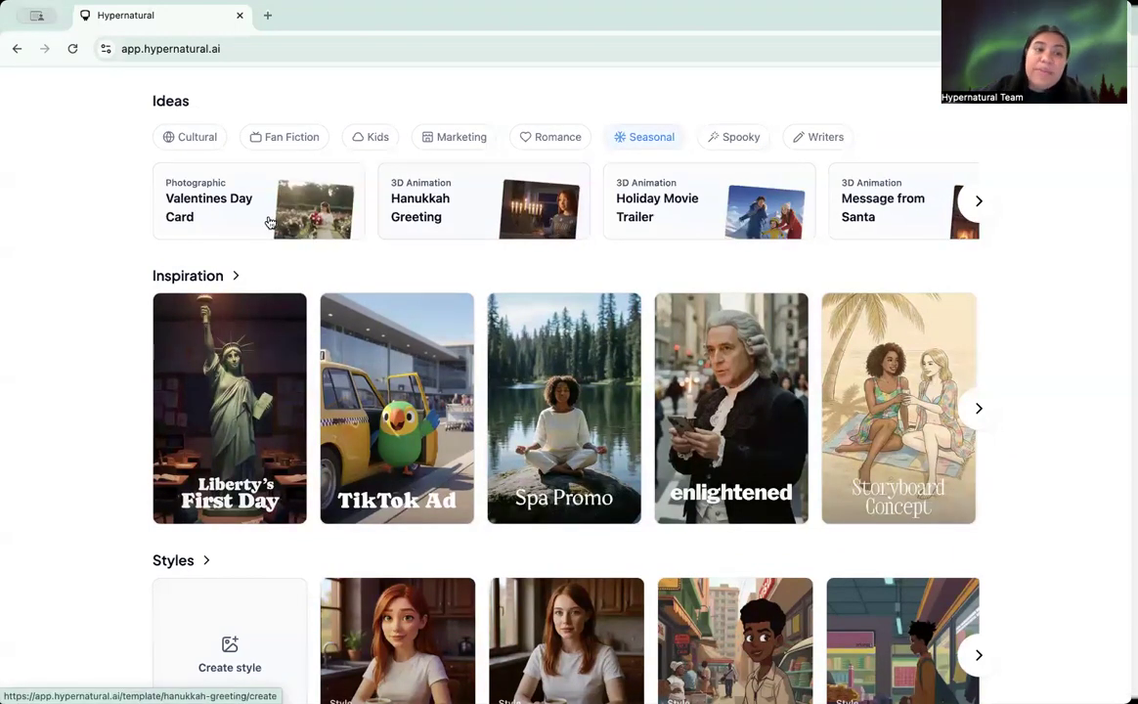
{"action": "scroll", "coordinate": [685, 208], "scroll_direction": "right", "scroll_amount": 1}
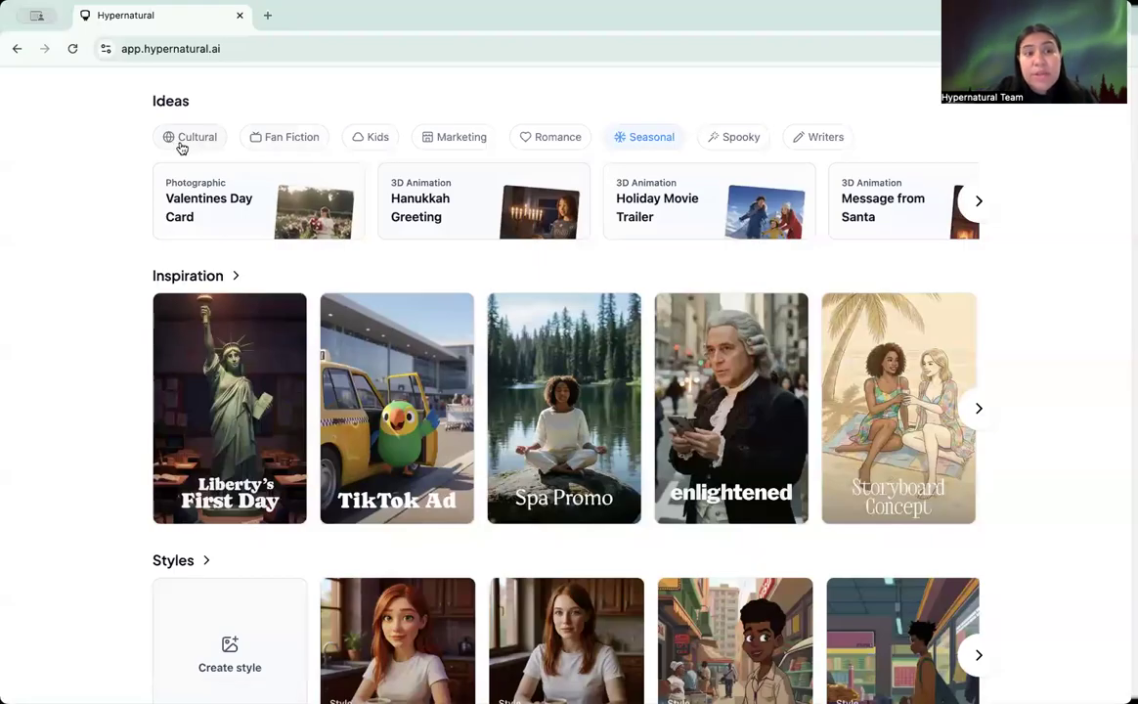
{"action": "left_click", "coordinate": [224, 139]}
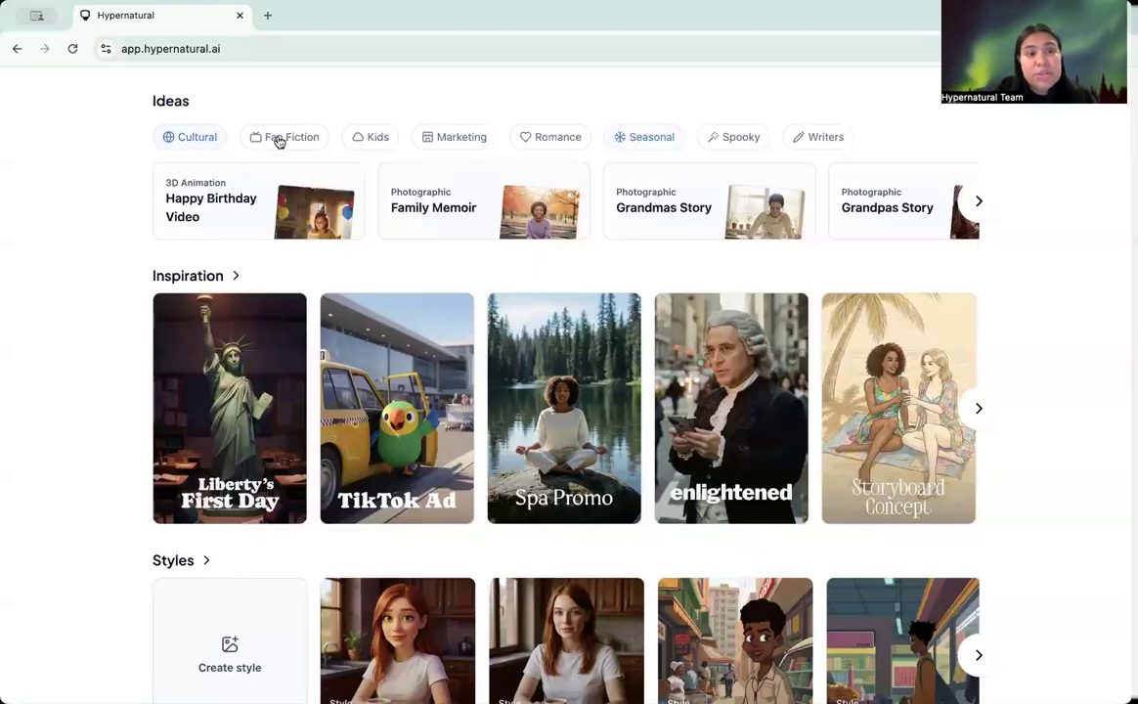
{"action": "left_click", "coordinate": [280, 139]}
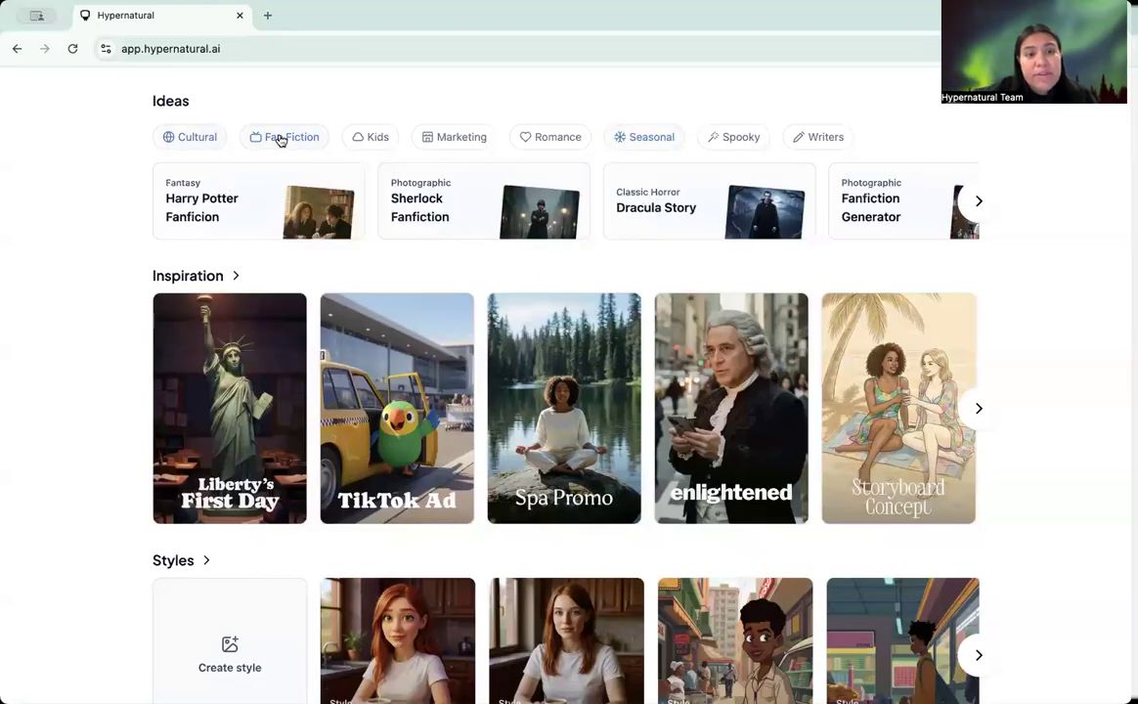
{"action": "left_click", "coordinate": [379, 140]}
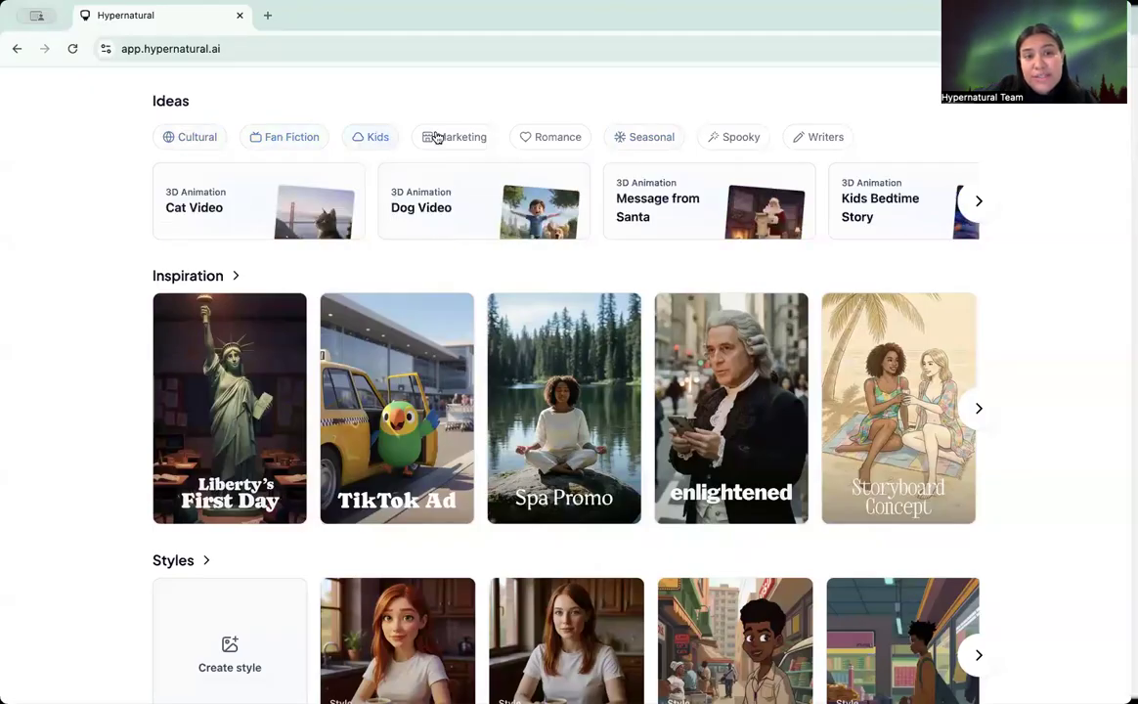
Browse the Ideas templates in the Marketing, Romance, Spooky and Writers categories.
{"action": "left_click", "coordinate": [487, 142]}
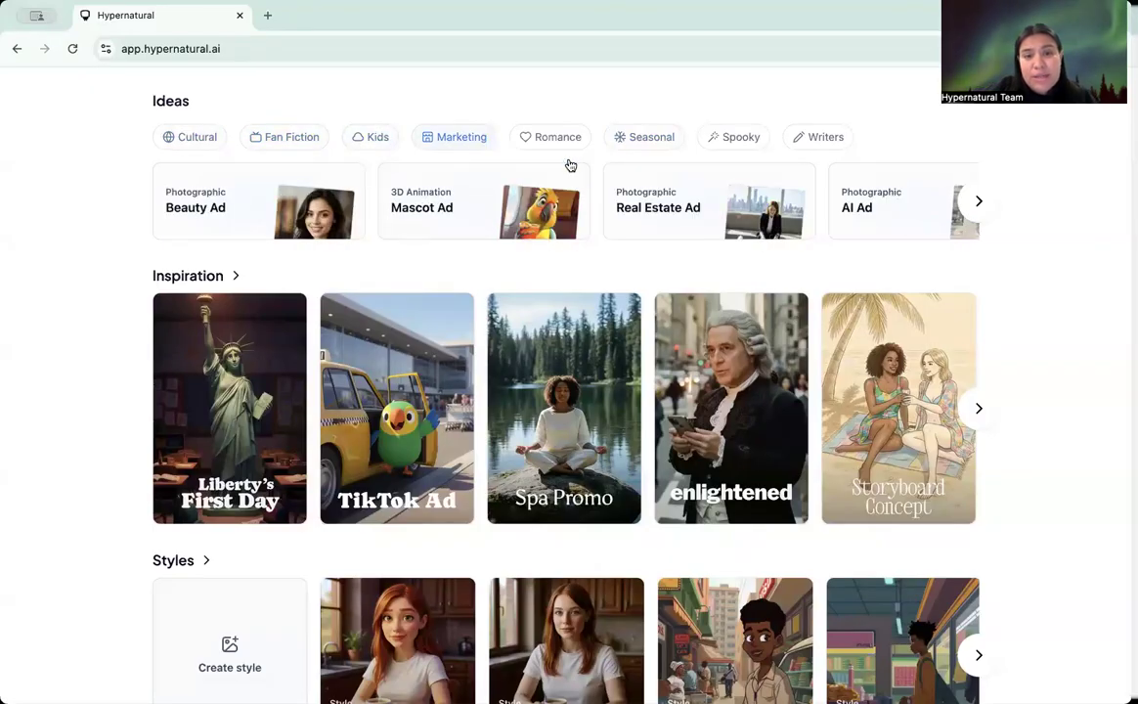
{"action": "scroll", "coordinate": [661, 200], "scroll_direction": "right", "scroll_amount": 3}
{"action": "scroll", "coordinate": [662, 196], "scroll_direction": "right", "scroll_amount": 1}
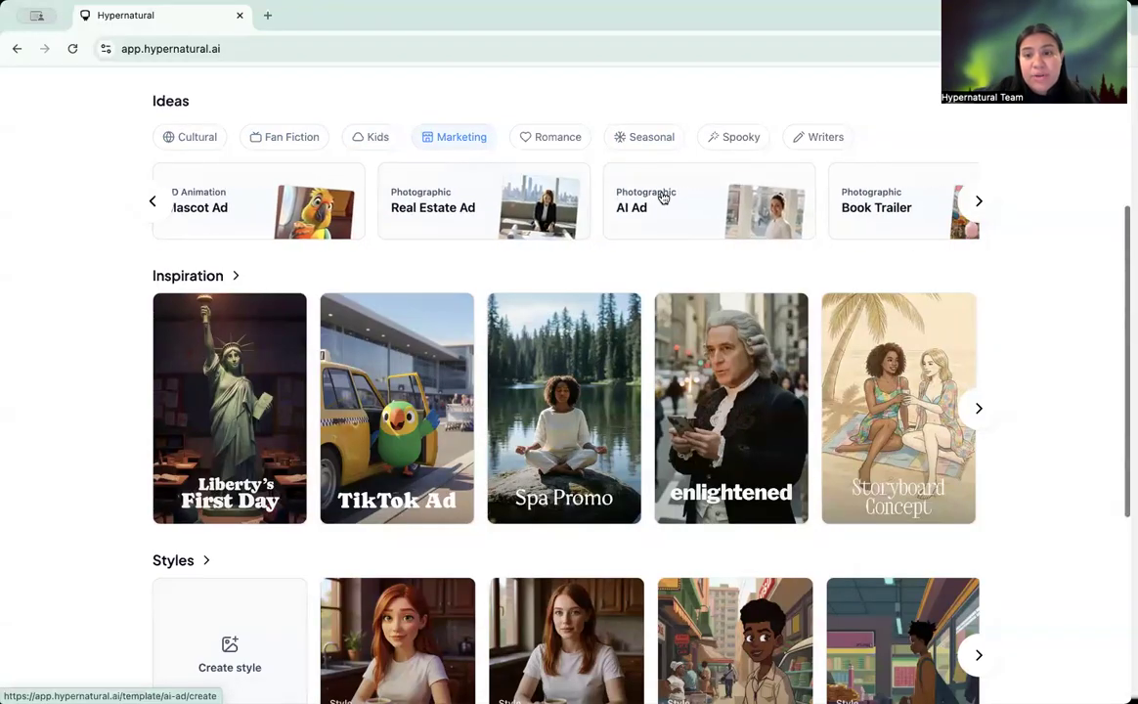
{"action": "left_click", "coordinate": [537, 145]}
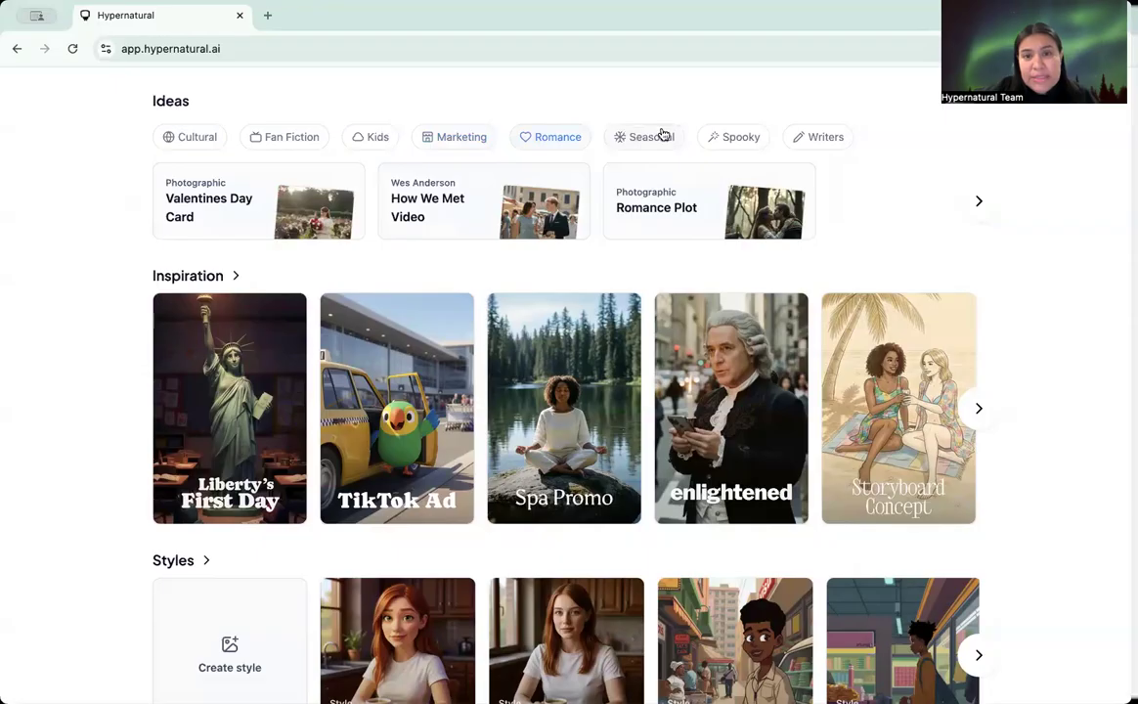
{"action": "left_click", "coordinate": [721, 140]}
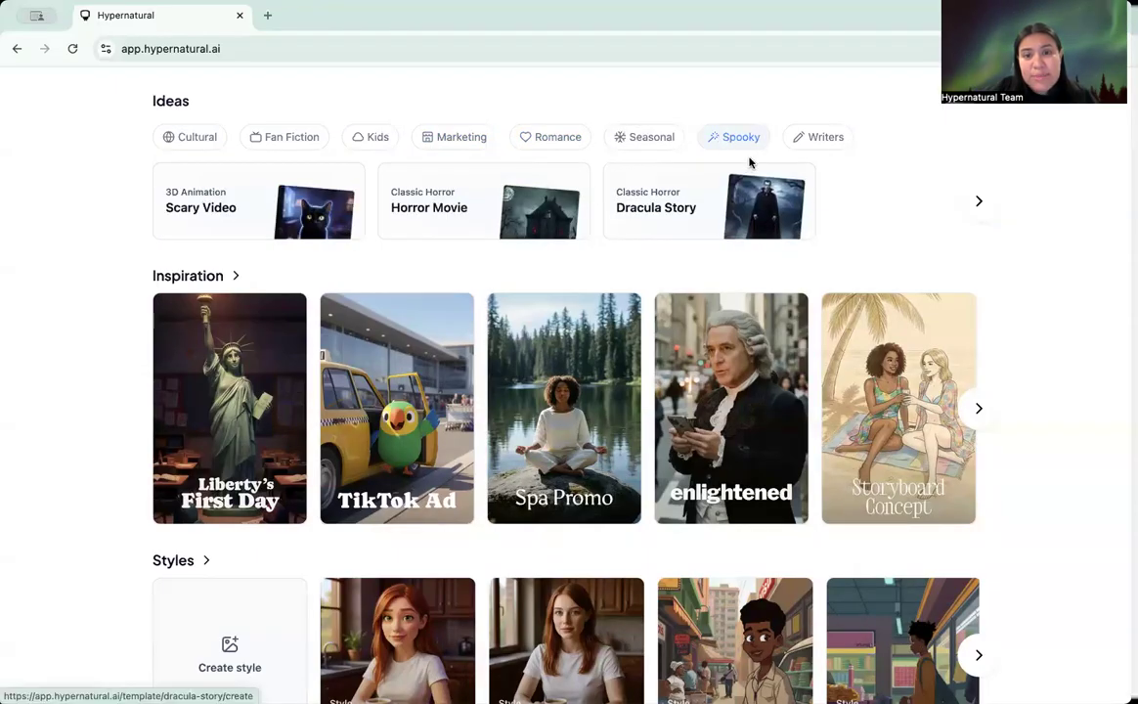
{"action": "left_click", "coordinate": [812, 139]}
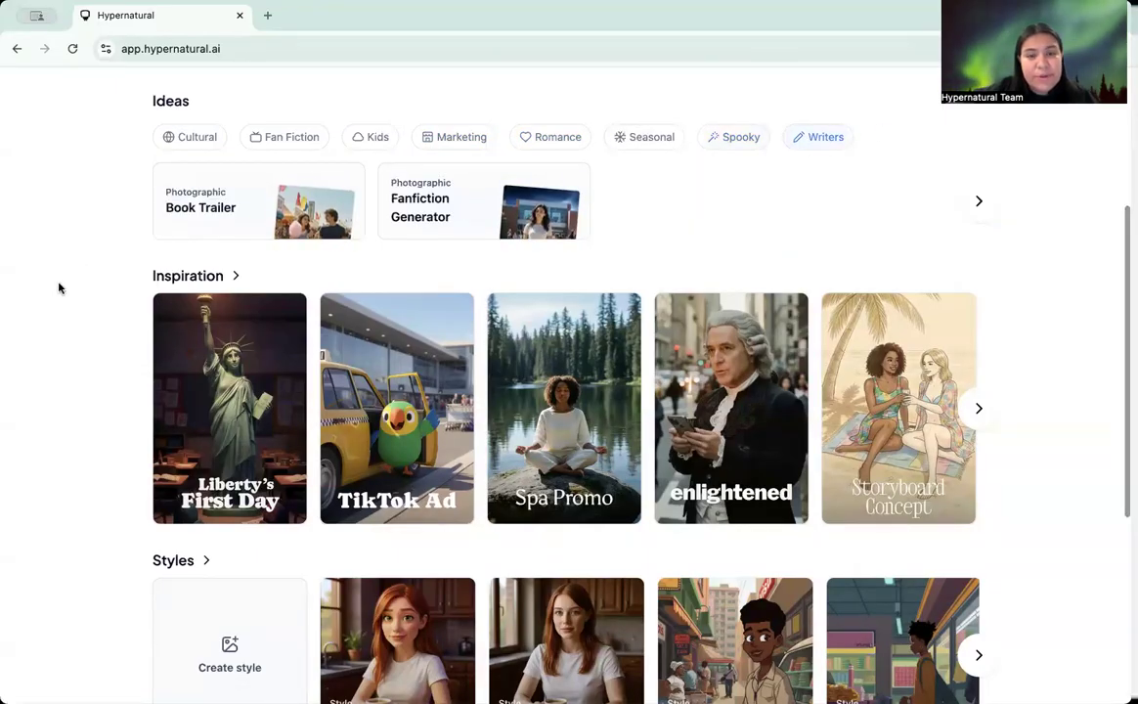
Open the Book Trailer template to view its starting prompt, and go back to the home page without creating a video.
{"action": "scroll", "coordinate": [59, 287], "scroll_direction": "up", "scroll_amount": 1}
{"action": "left_click", "coordinate": [210, 225]}
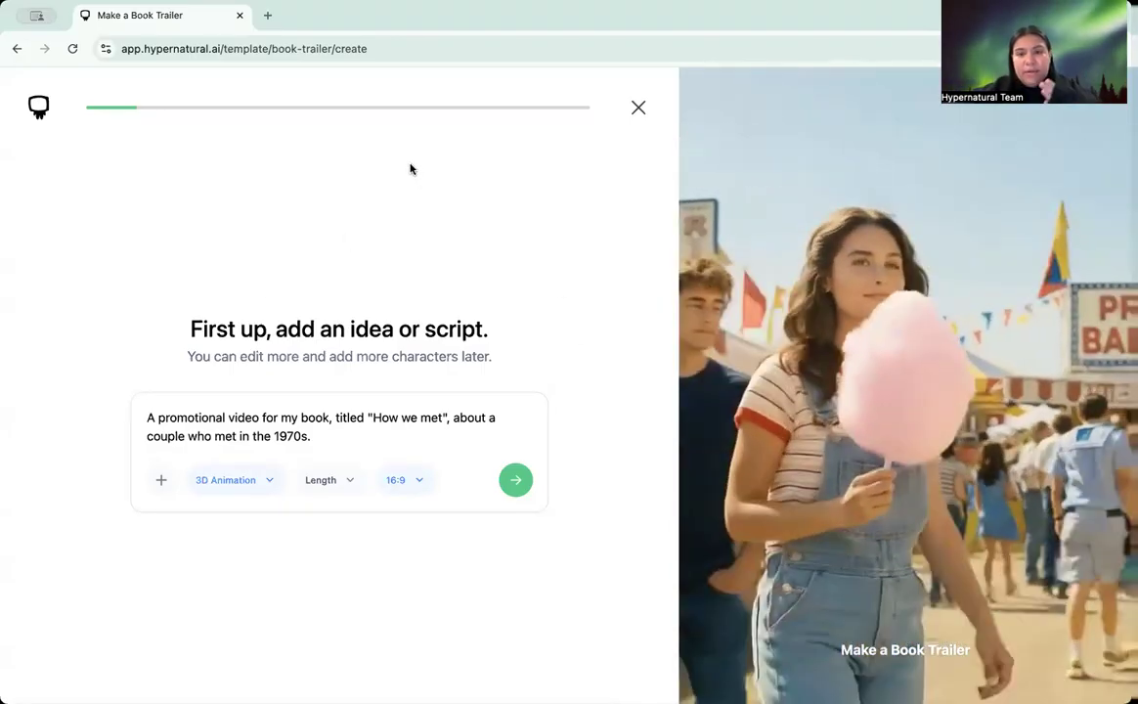
{"action": "left_click", "coordinate": [639, 108]}
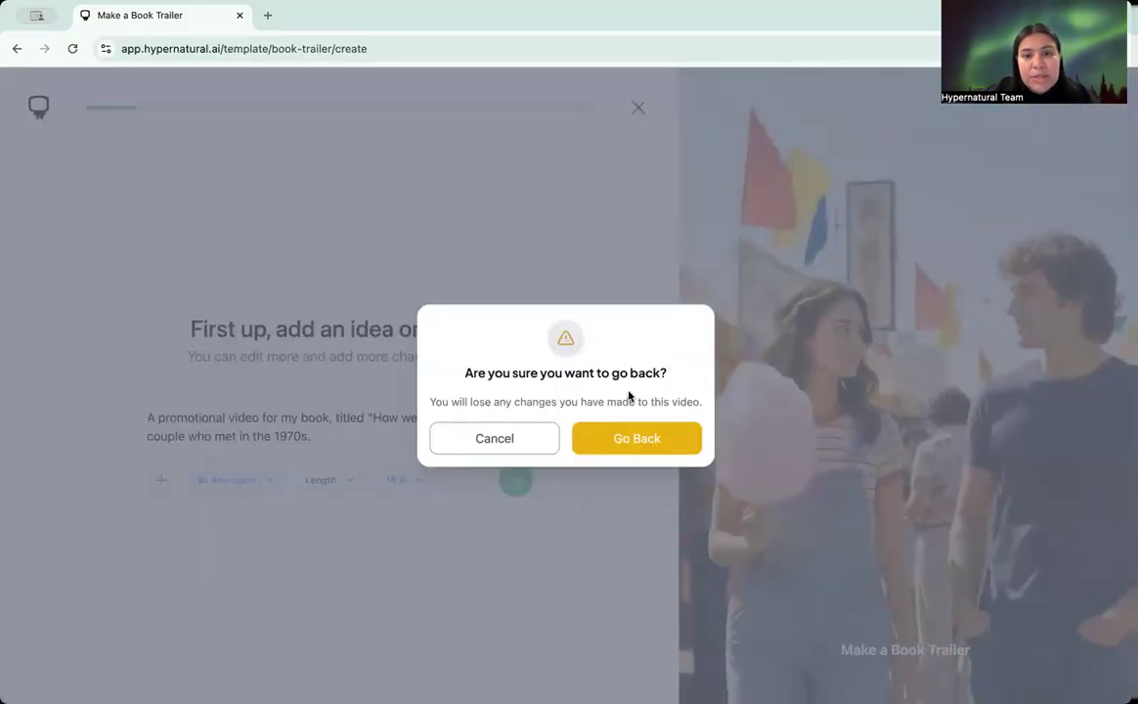
{"action": "left_click", "coordinate": [645, 439]}
Browse the Inspiration videos and view the details of the Chef Services Promo Ad, including its prompt, style and characters.
{"action": "scroll", "coordinate": [145, 413], "scroll_direction": "down", "scroll_amount": 5}
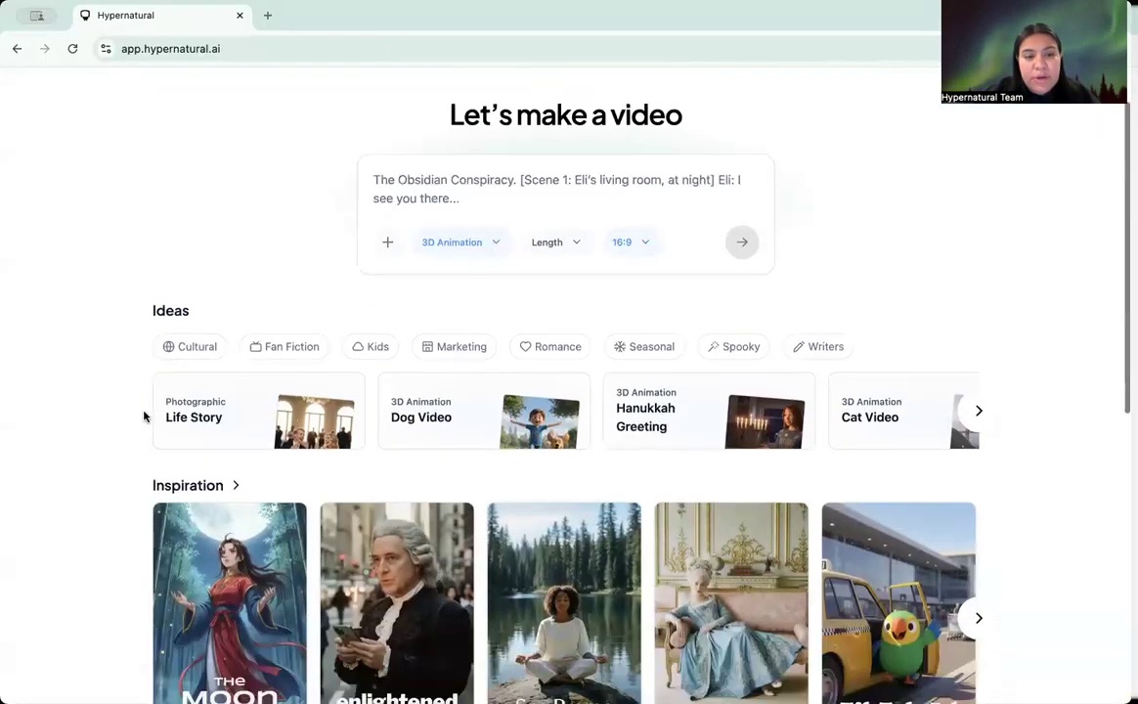
{"action": "scroll", "coordinate": [145, 413], "scroll_direction": "down", "scroll_amount": 4}
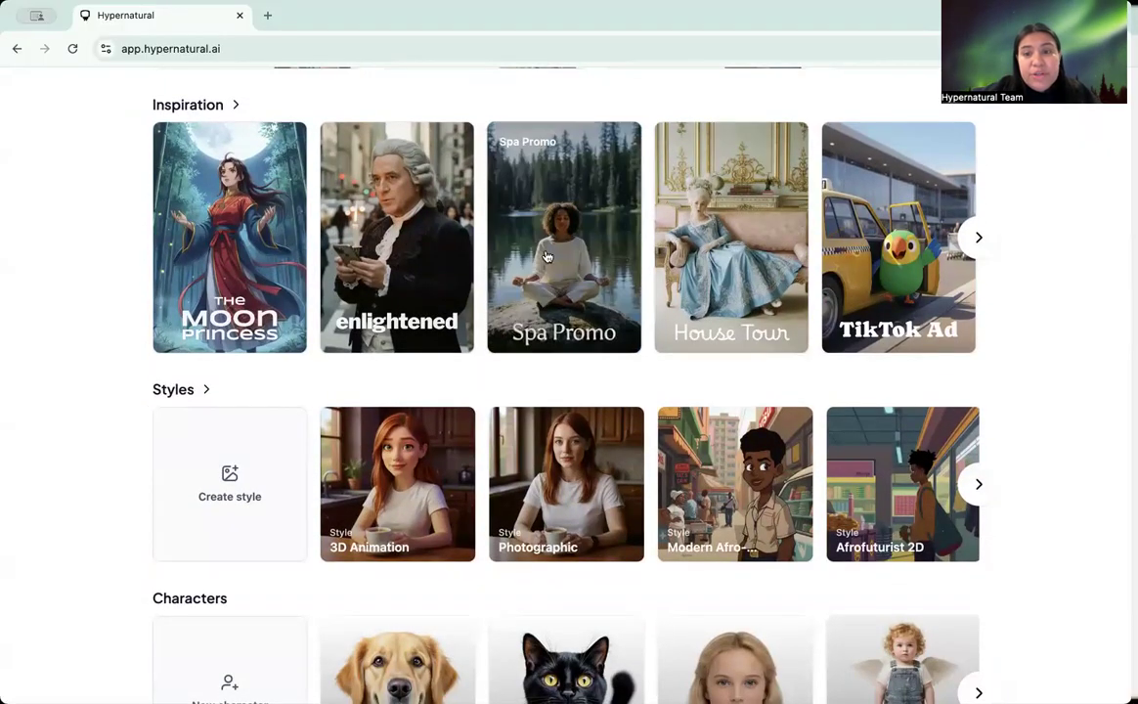
{"action": "left_click", "coordinate": [979, 238]}
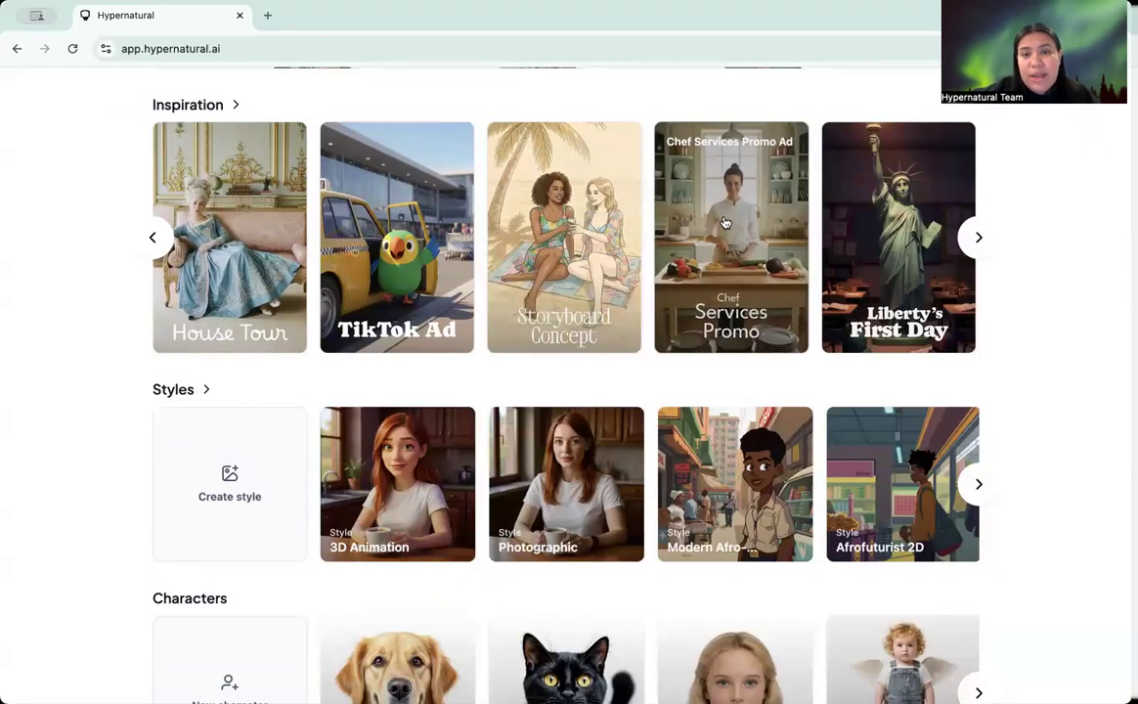
{"action": "left_click", "coordinate": [657, 234]}
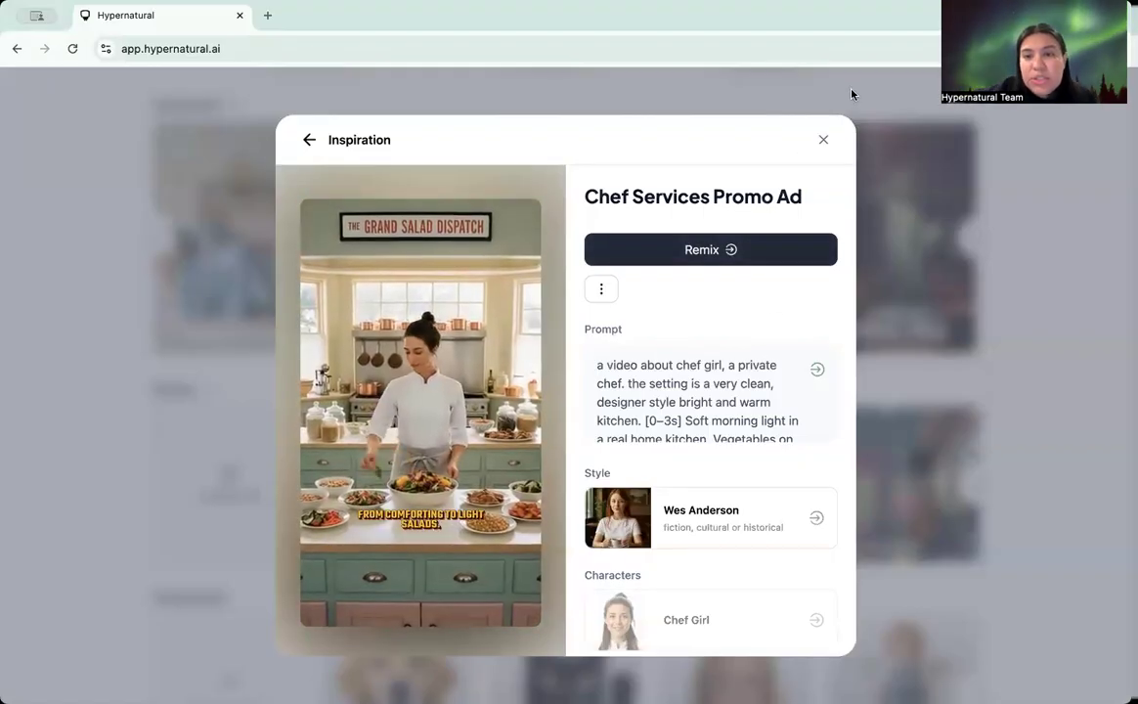
{"action": "left_click", "coordinate": [824, 145]}
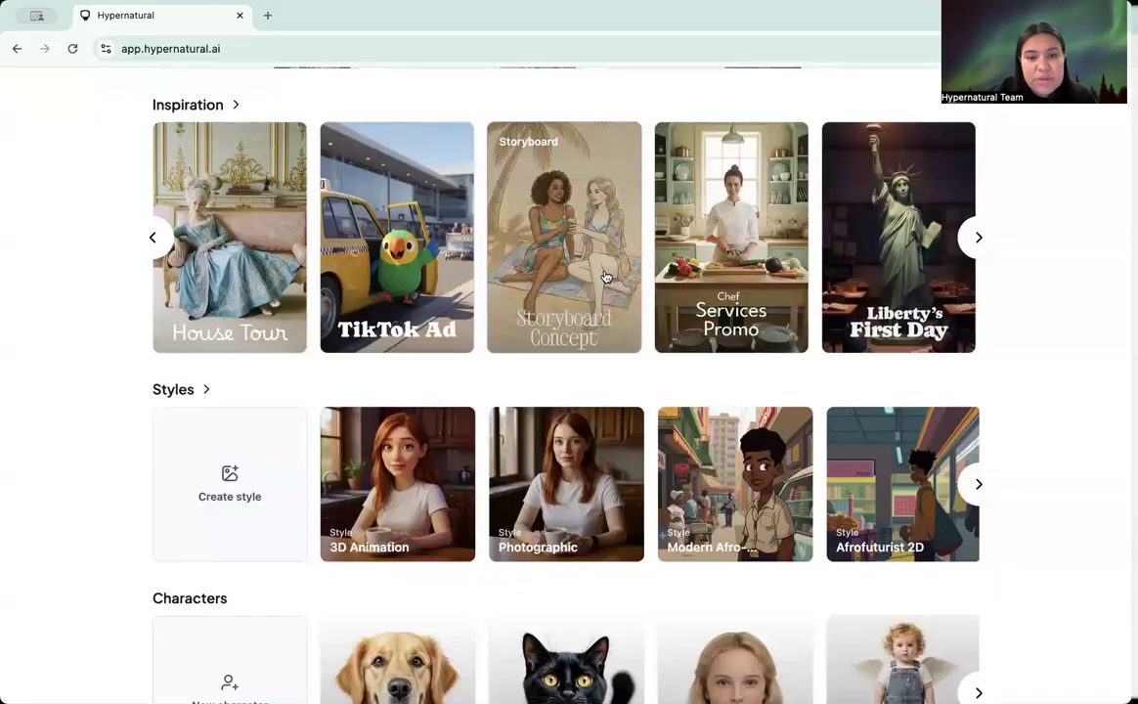
Look over the Styles and Characters sections of the home page and return to the video prompt.
{"action": "scroll", "coordinate": [543, 301], "scroll_direction": "down", "scroll_amount": 1}
{"action": "scroll", "coordinate": [542, 301], "scroll_direction": "down", "scroll_amount": 3}
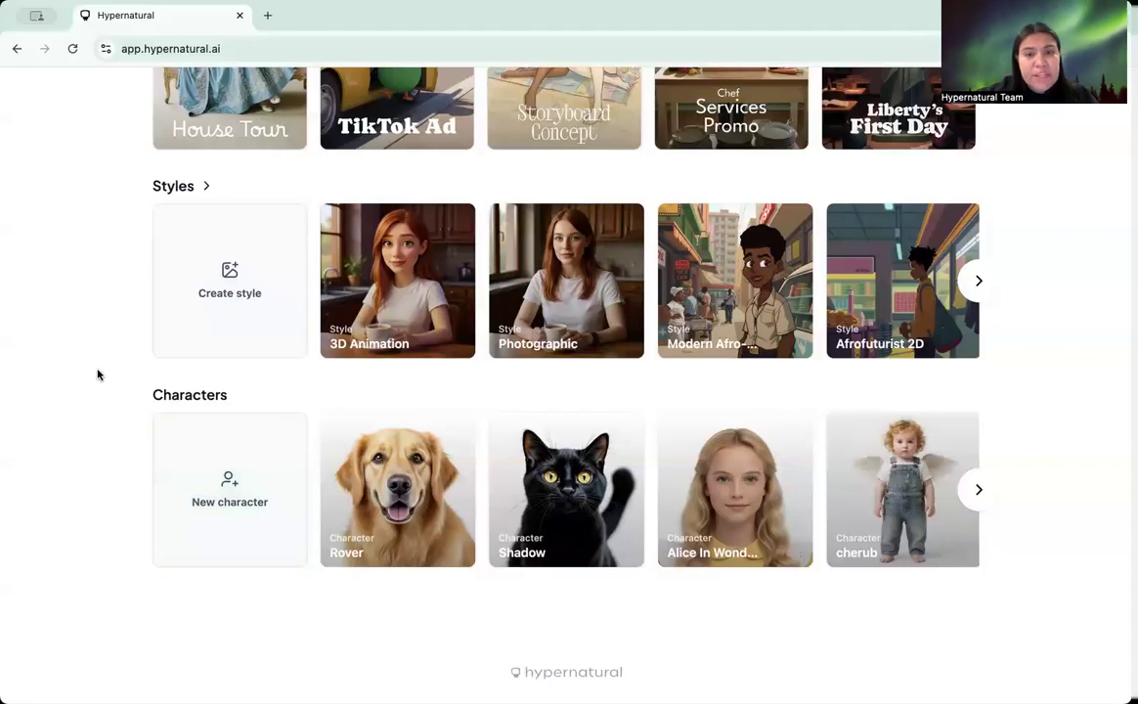
{"action": "scroll", "coordinate": [97, 374], "scroll_direction": "up", "scroll_amount": 3}
{"action": "scroll", "coordinate": [97, 374], "scroll_direction": "down", "scroll_amount": 3}
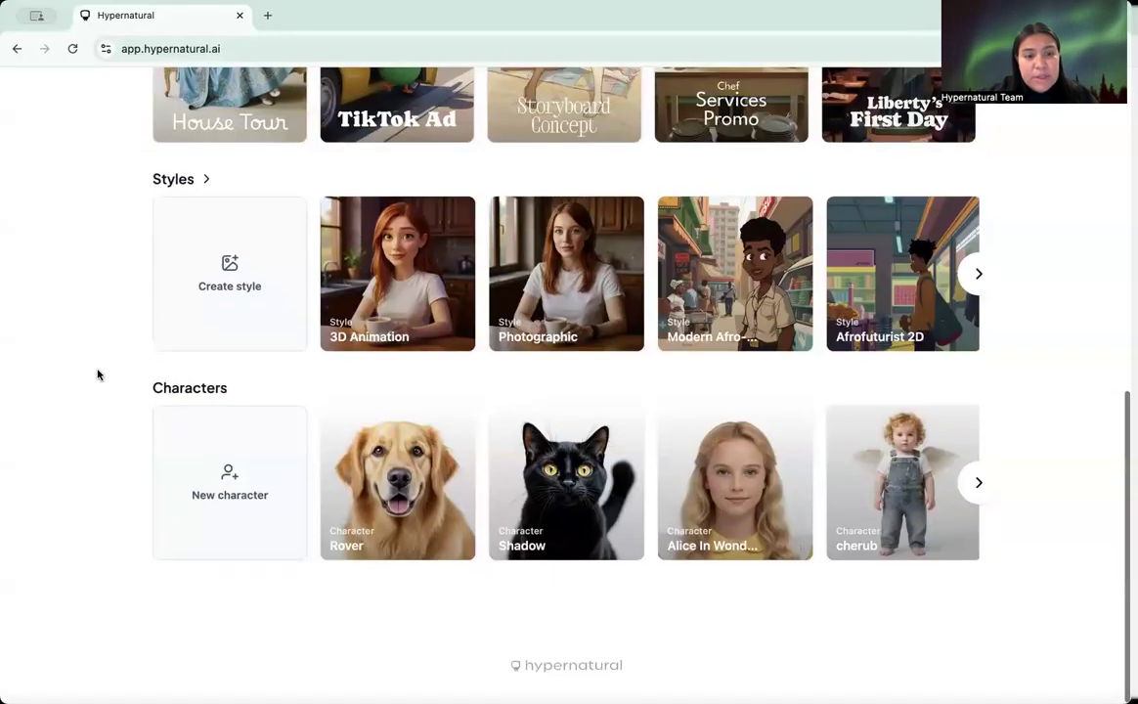
{"action": "scroll", "coordinate": [64, 476], "scroll_direction": "down", "scroll_amount": 1}
{"action": "scroll", "coordinate": [64, 476], "scroll_direction": "down", "scroll_amount": 1}
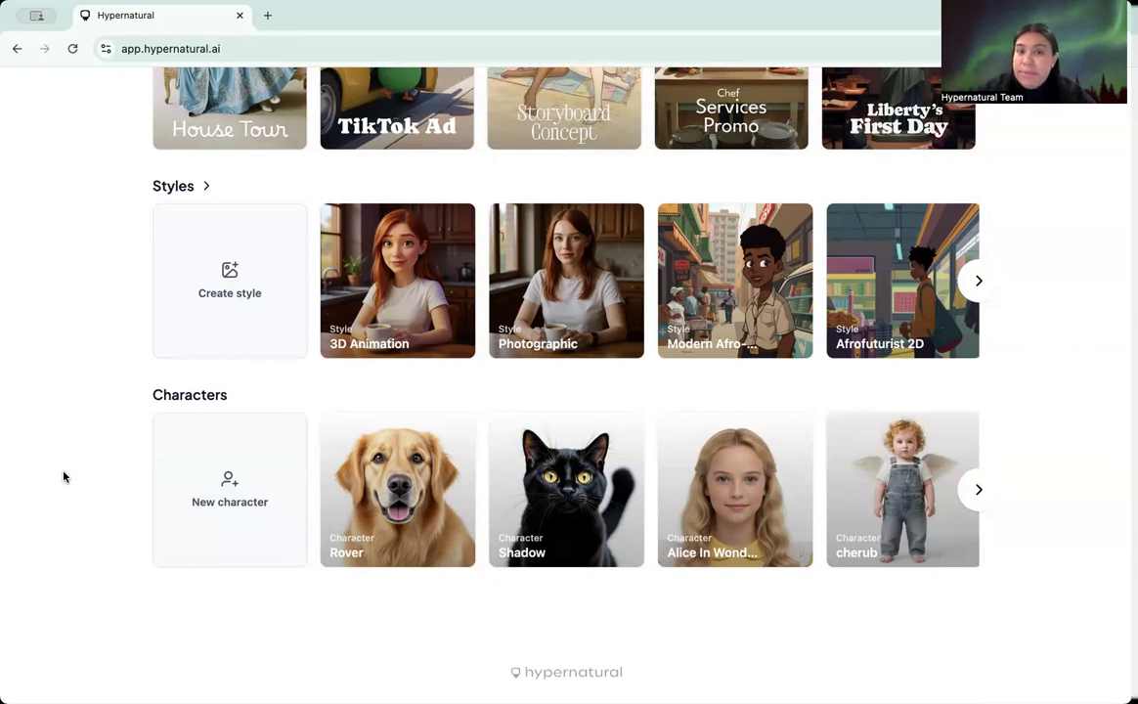
{"action": "scroll", "coordinate": [64, 476], "scroll_direction": "up", "scroll_amount": 6}
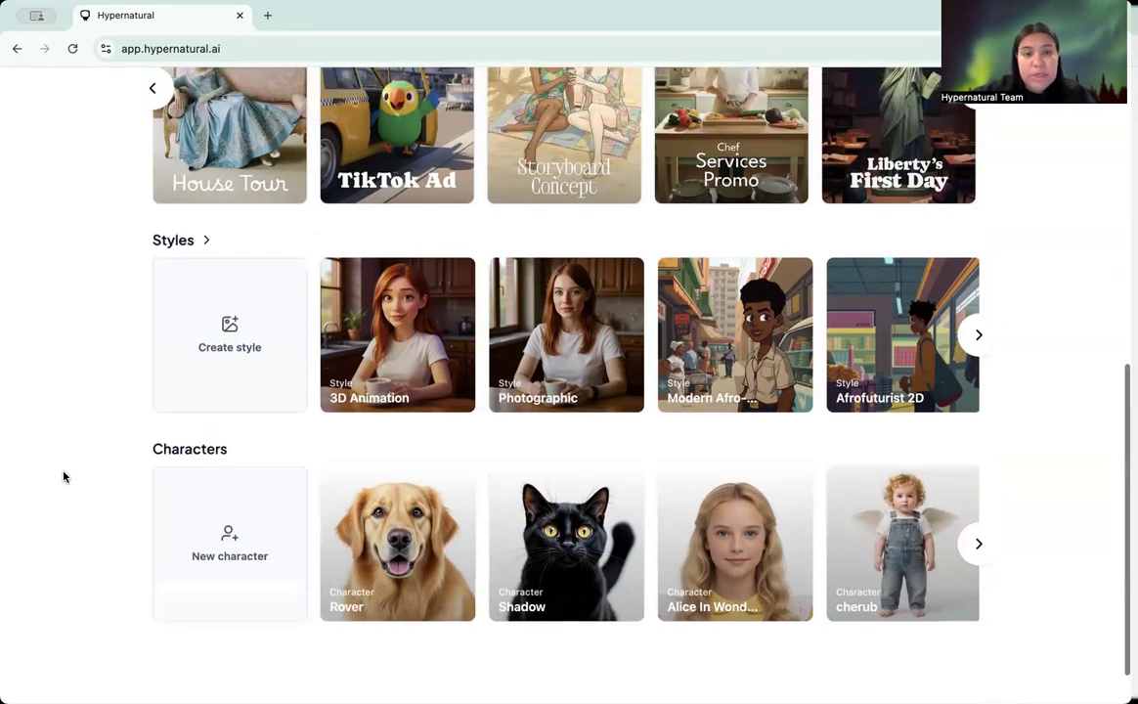
{"action": "scroll", "coordinate": [63, 476], "scroll_direction": "up", "scroll_amount": 1}
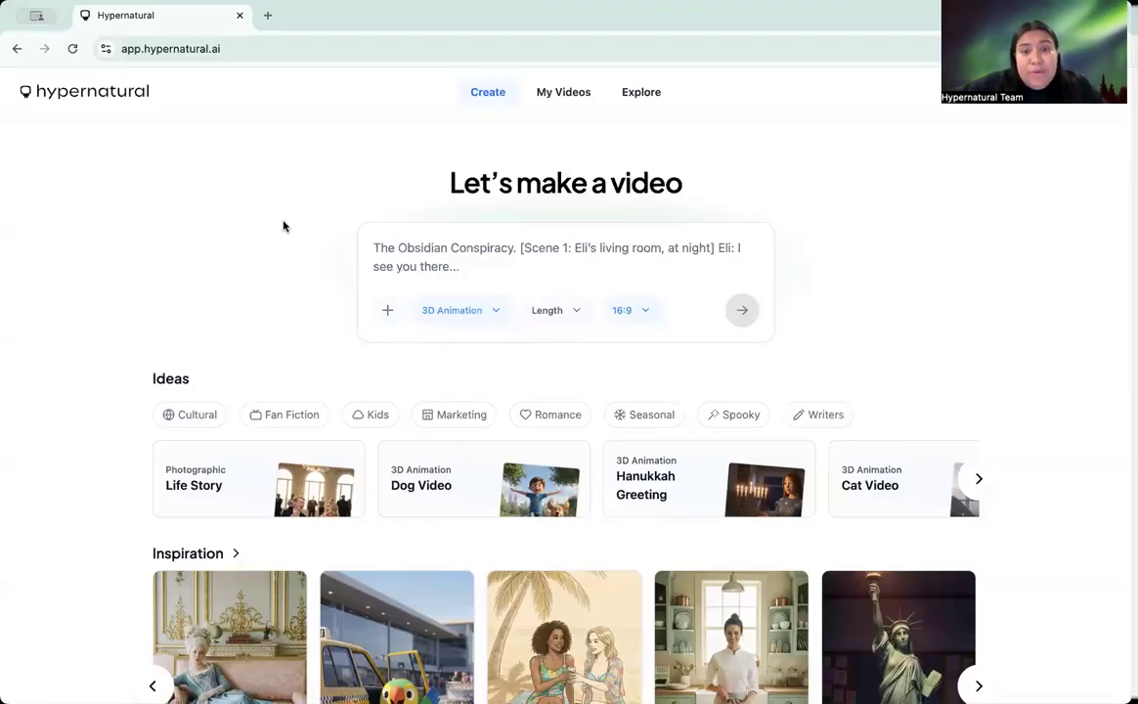
Go to the My Videos page and inspect its search, character and style filters.
{"action": "left_click", "coordinate": [565, 94]}
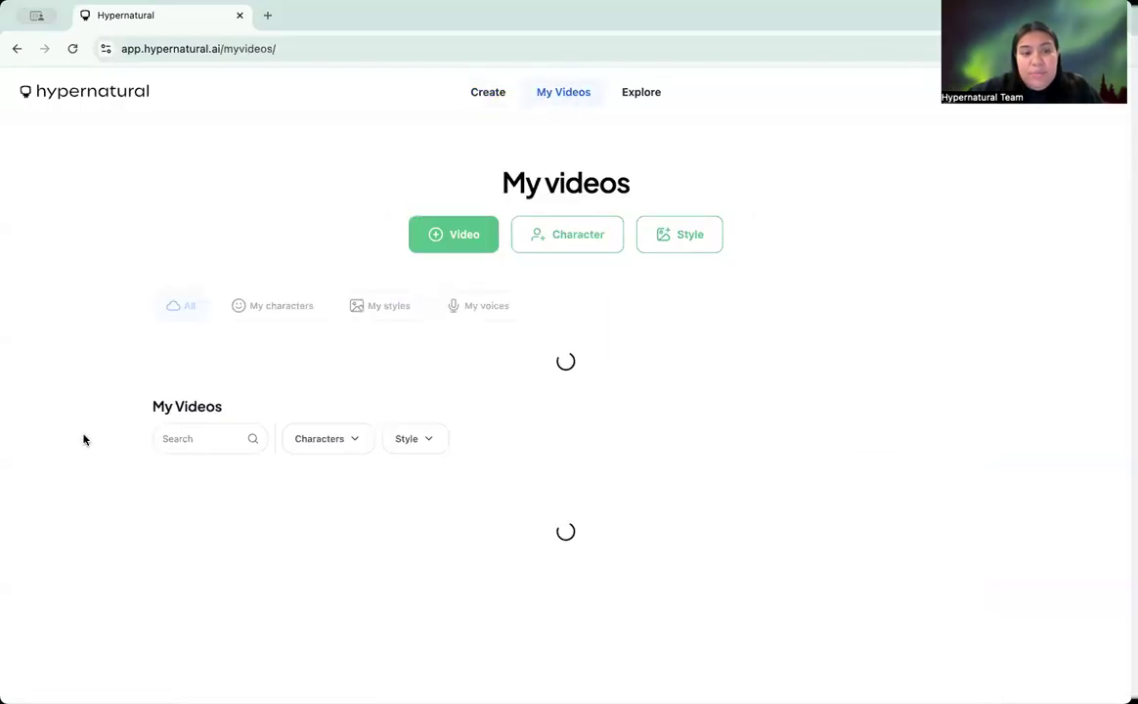
{"action": "left_click", "coordinate": [213, 557]}
{"action": "left_click", "coordinate": [312, 560]}
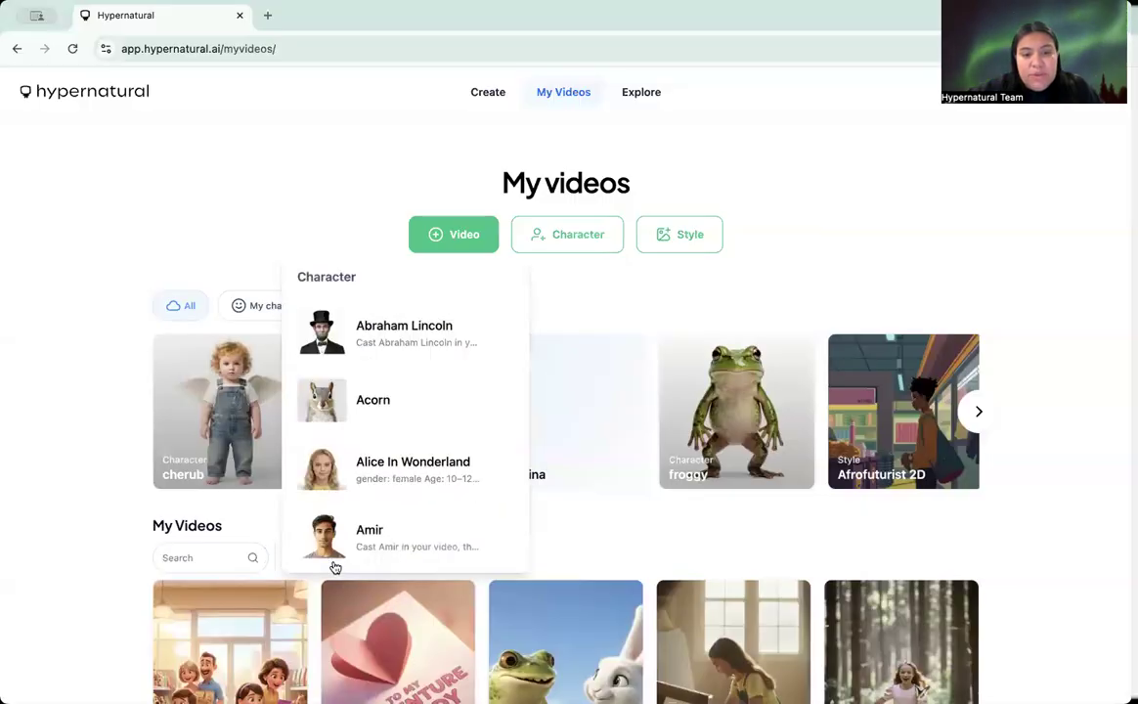
{"action": "left_click", "coordinate": [405, 558]}
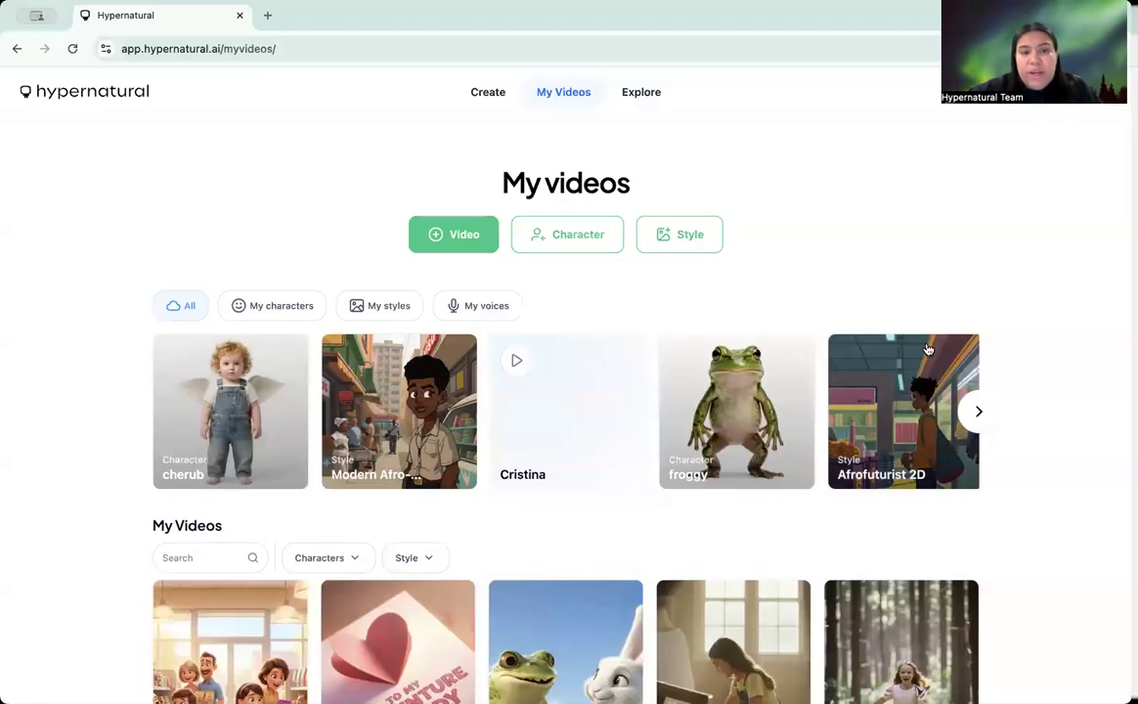
Review the saved characters, styles and voices in the My Videos library, ending on the voices.
{"action": "left_click", "coordinate": [257, 313]}
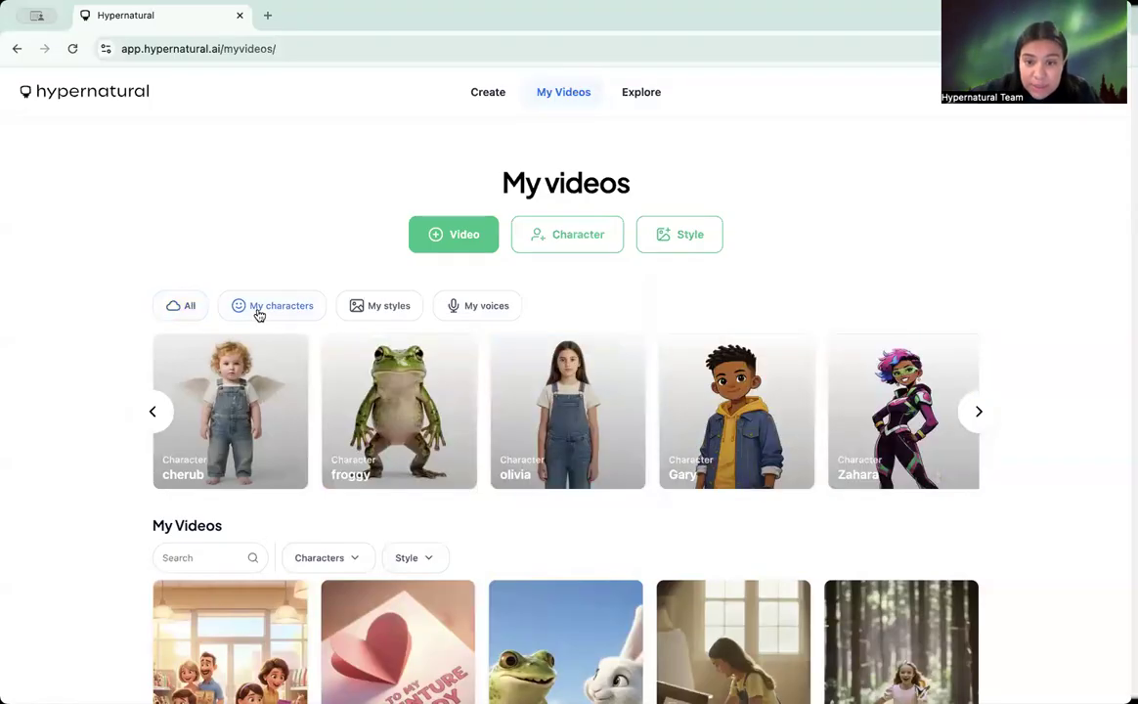
{"action": "scroll", "coordinate": [617, 402], "scroll_direction": "right", "scroll_amount": 5}
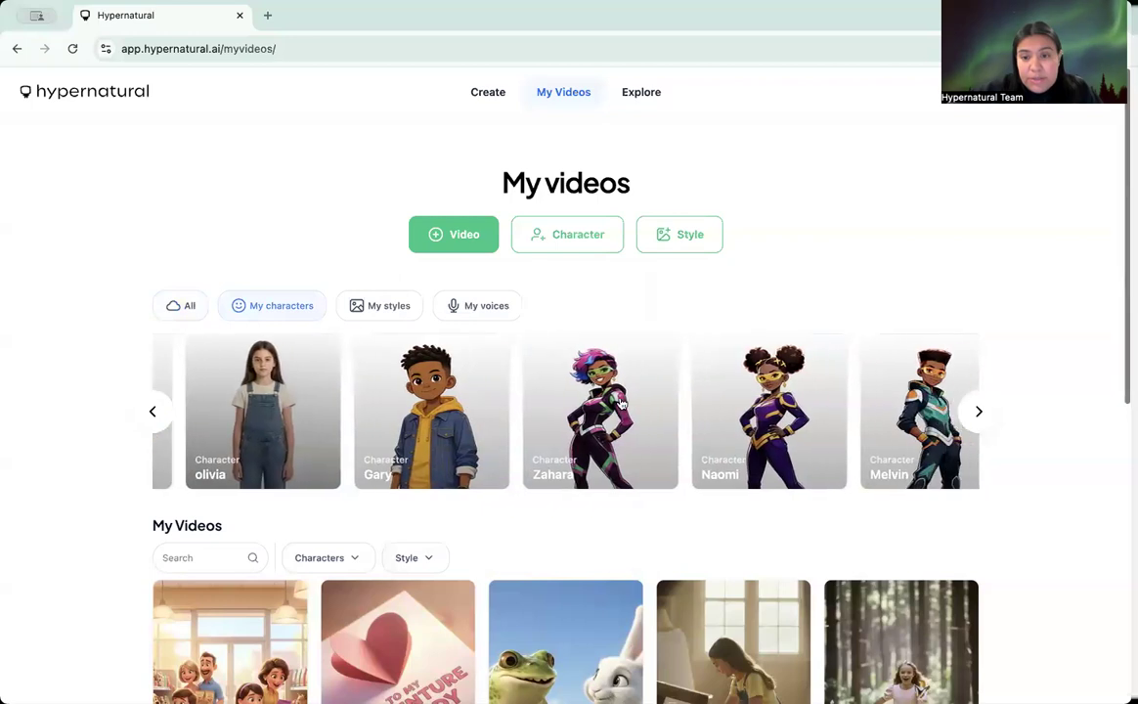
{"action": "scroll", "coordinate": [620, 402], "scroll_direction": "right", "scroll_amount": 2}
{"action": "left_click", "coordinate": [382, 305]}
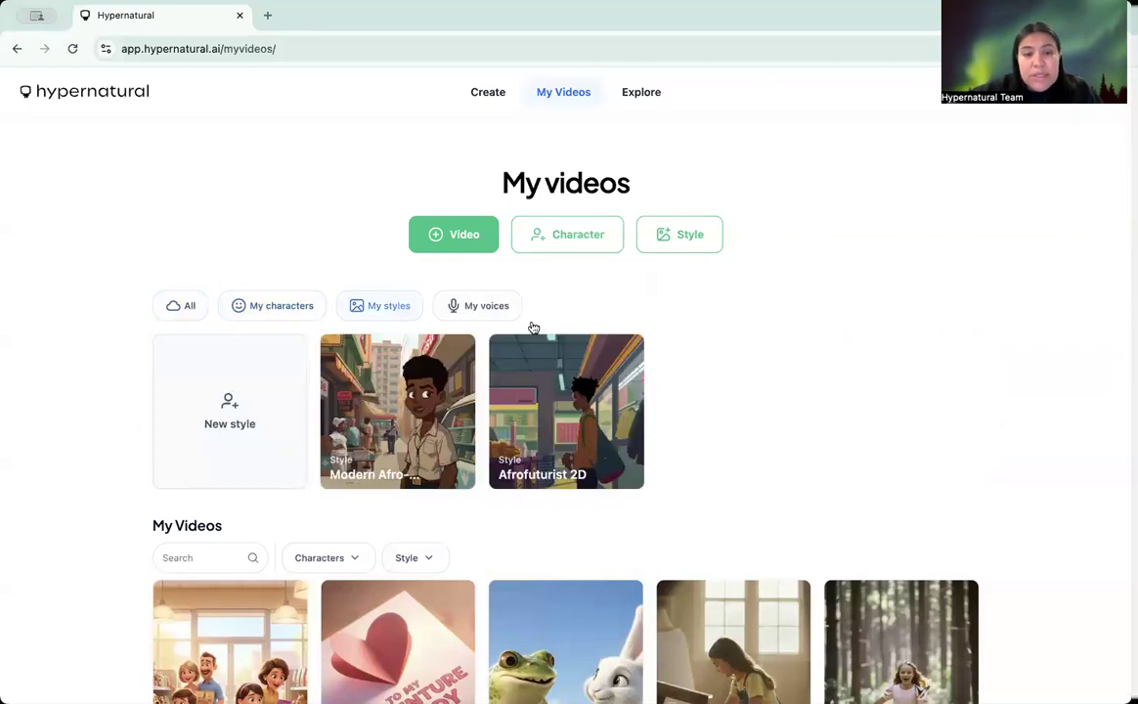
{"action": "left_click", "coordinate": [468, 307]}
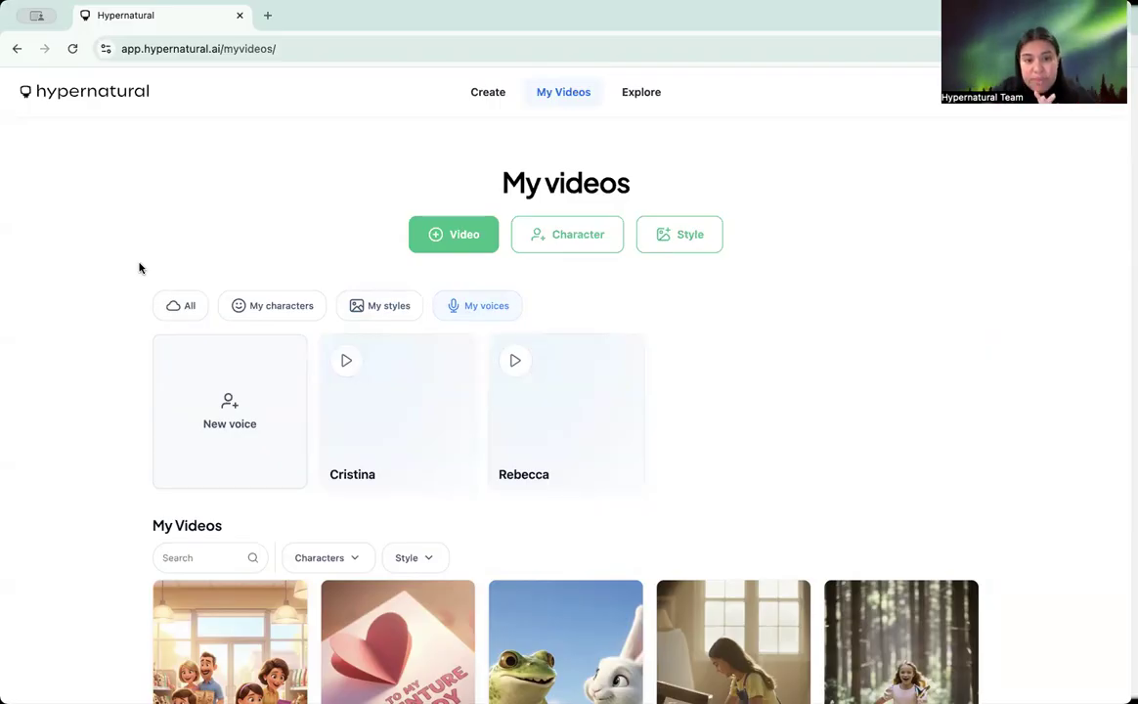
{"action": "left_click", "coordinate": [269, 309]}
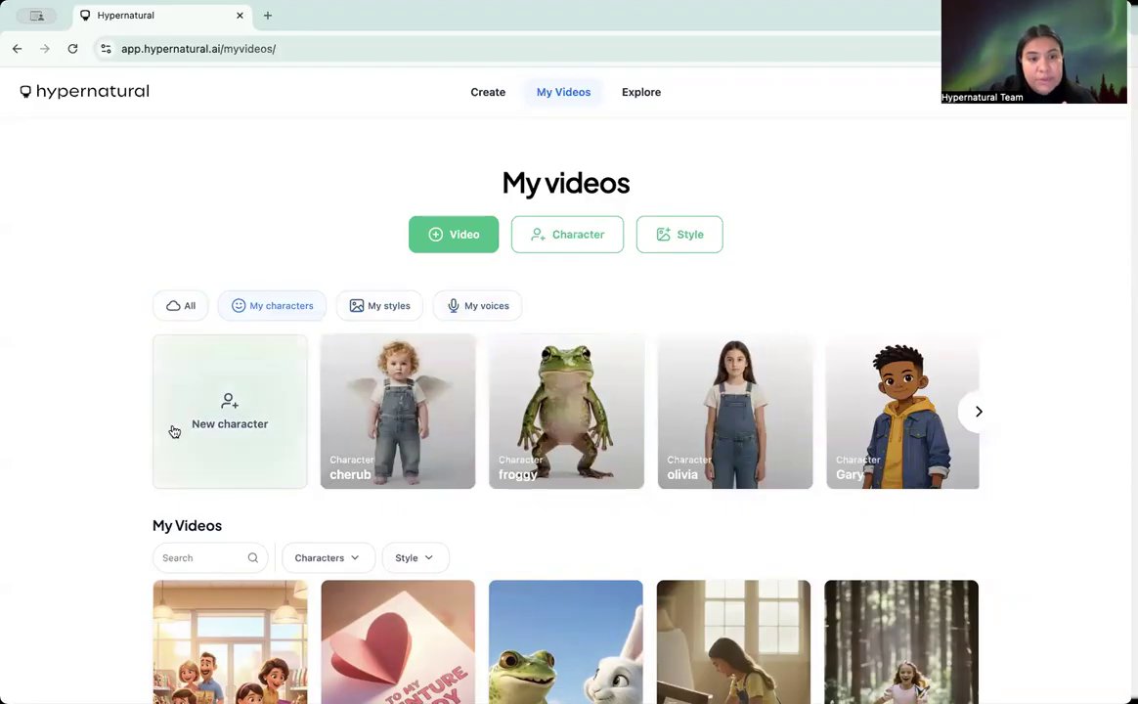
{"action": "left_click", "coordinate": [376, 311]}
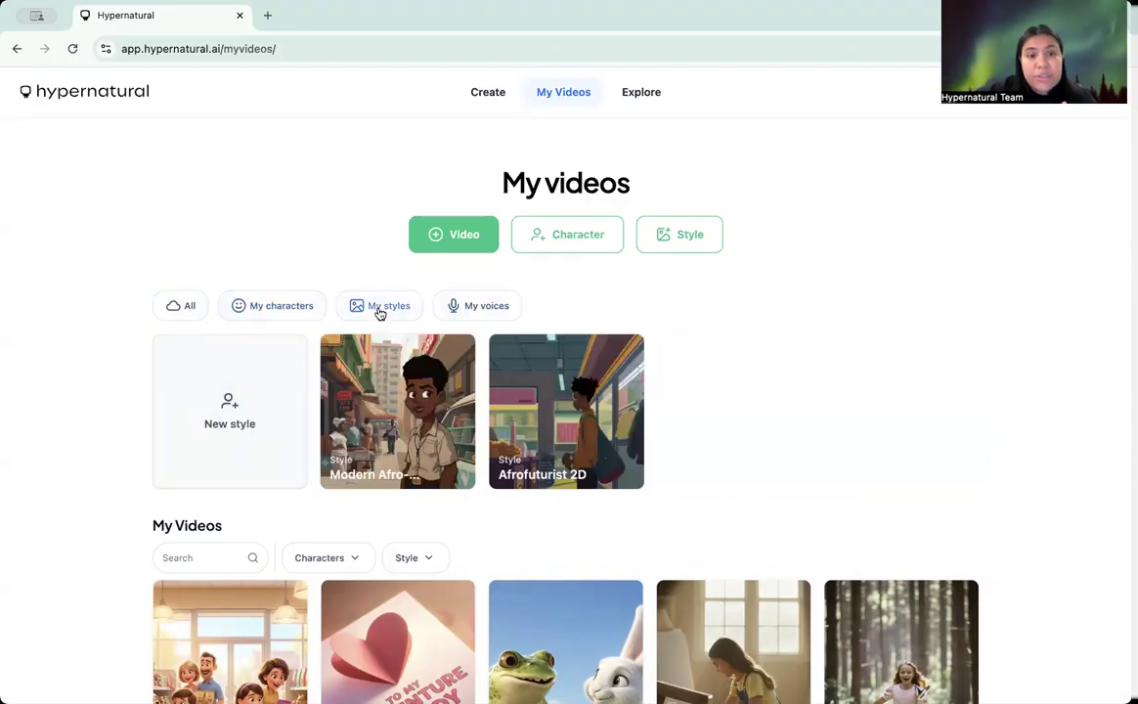
{"action": "left_click", "coordinate": [494, 308]}
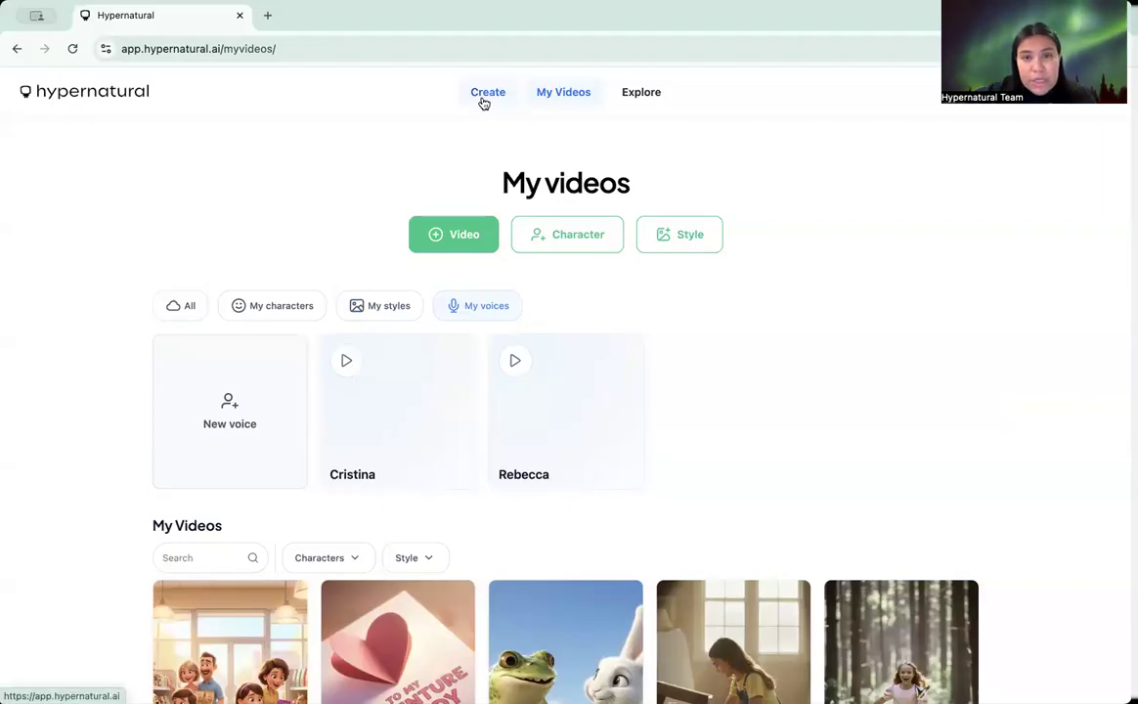
Go to the Explore page and browse its ideas, styles, popular characters and stock scenes.
{"action": "left_click", "coordinate": [648, 94]}
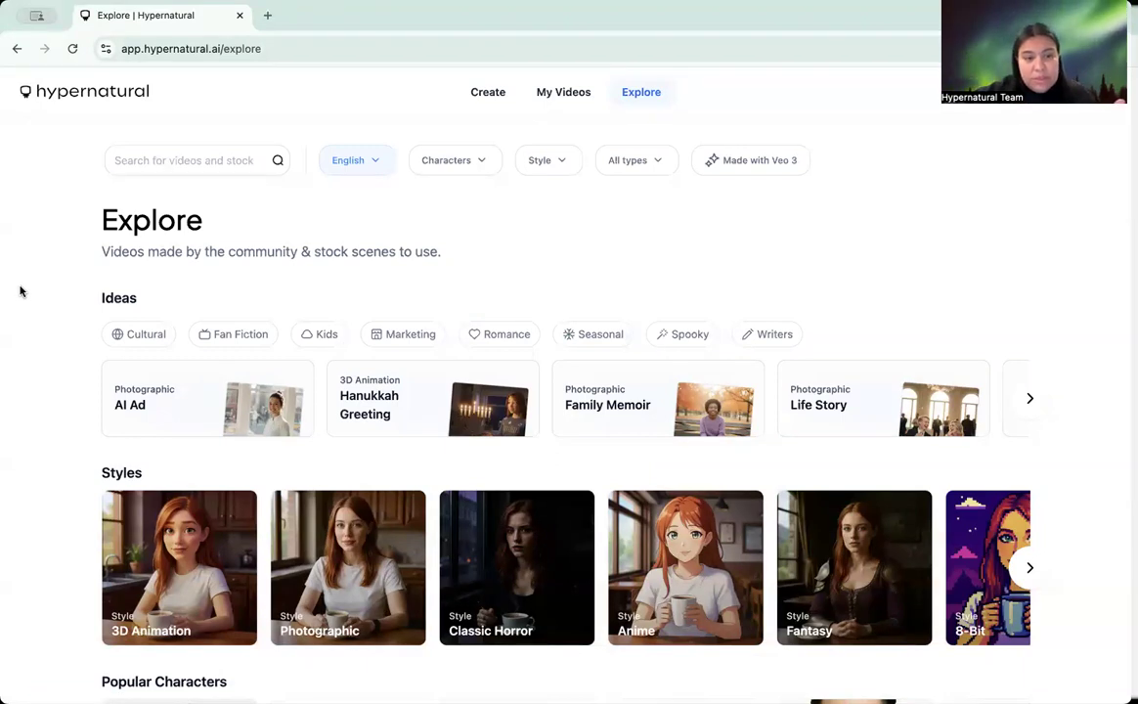
{"action": "scroll", "coordinate": [20, 290], "scroll_direction": "down", "scroll_amount": 3}
{"action": "scroll", "coordinate": [19, 290], "scroll_direction": "down", "scroll_amount": 5}
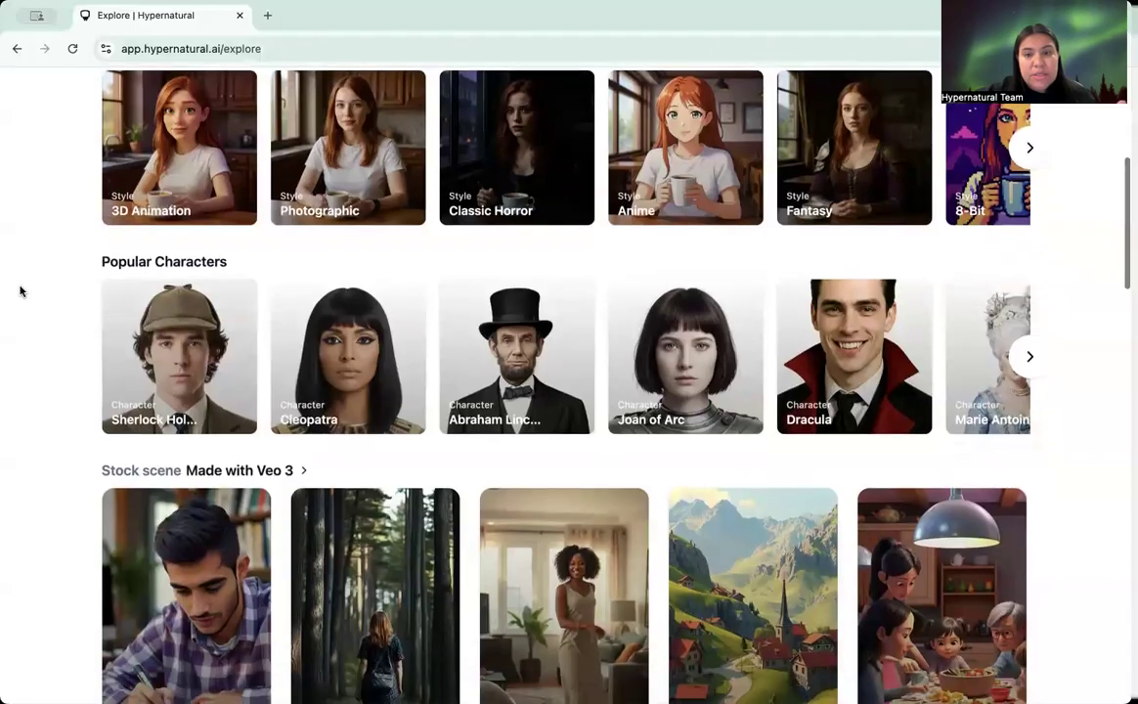
{"action": "scroll", "coordinate": [795, 343], "scroll_direction": "right", "scroll_amount": 4}
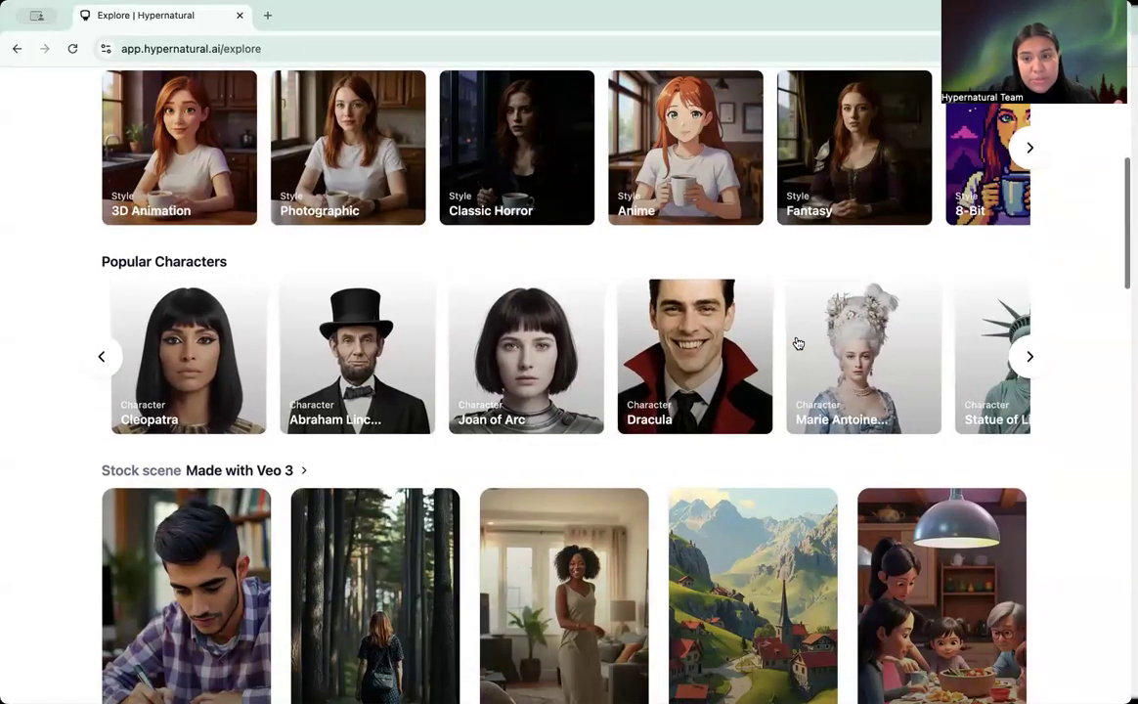
{"action": "scroll", "coordinate": [448, 456], "scroll_direction": "down", "scroll_amount": 2}
{"action": "scroll", "coordinate": [448, 456], "scroll_direction": "down", "scroll_amount": 3}
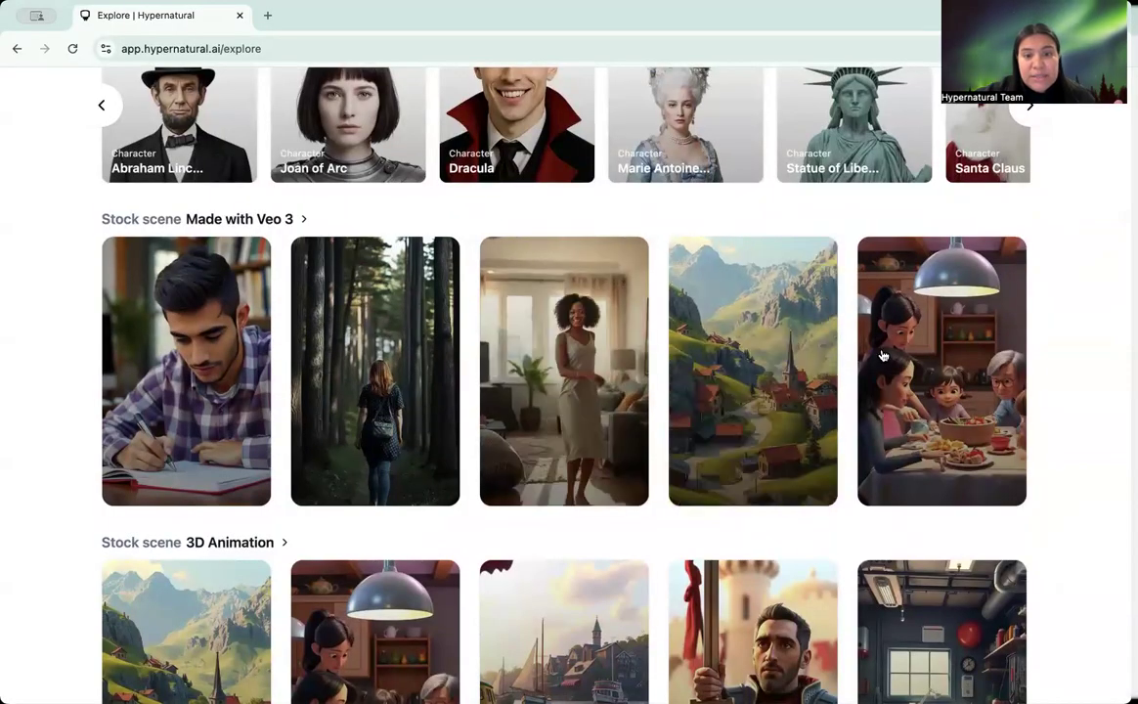
View the details of the stock scene "Nia Dancing in Sunlit Living Room" in the Made with Veo 3 collection.
{"action": "scroll", "coordinate": [575, 411], "scroll_direction": "down", "scroll_amount": 1}
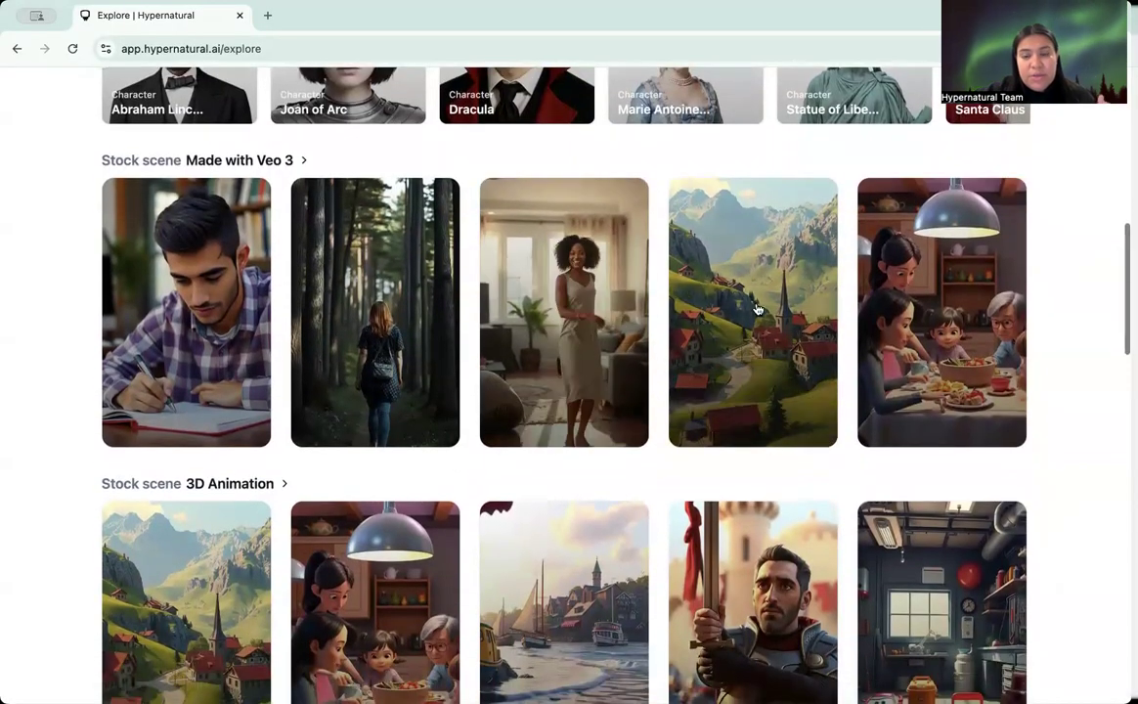
{"action": "left_click", "coordinate": [595, 312]}
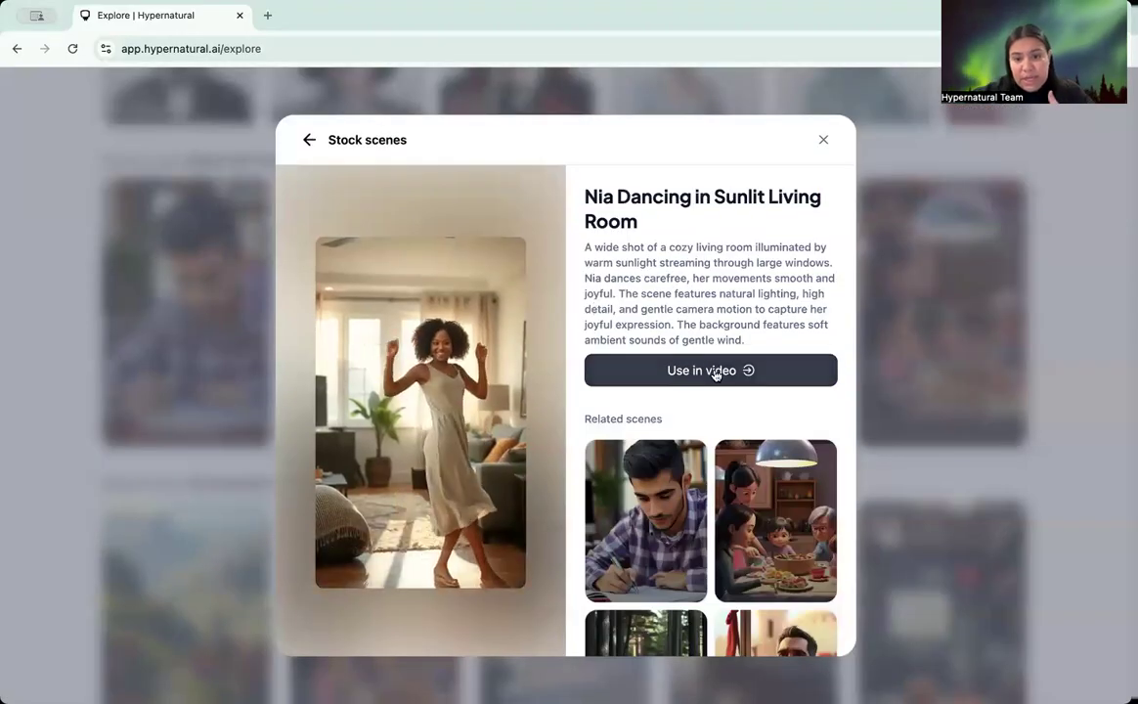
{"action": "left_click", "coordinate": [823, 140]}
Browse the 3D Animation stock scenes and new community videos on Explore, then return to the page's beginning.
{"action": "scroll", "coordinate": [529, 357], "scroll_direction": "down", "scroll_amount": 3}
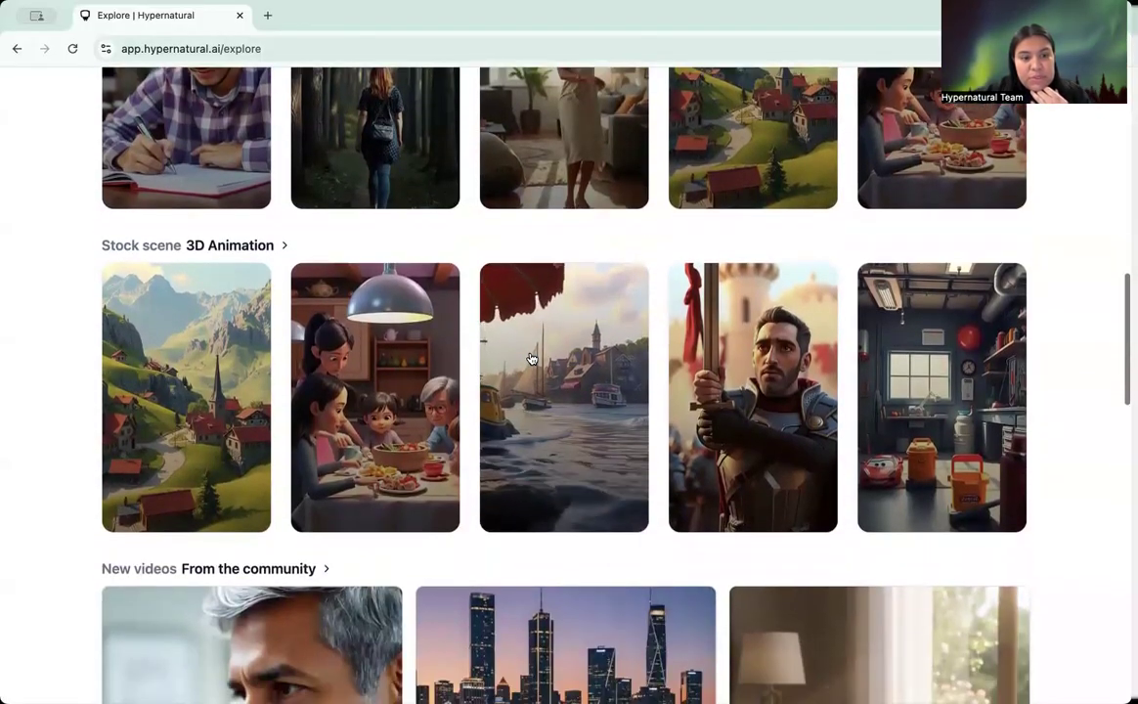
{"action": "scroll", "coordinate": [531, 359], "scroll_direction": "up", "scroll_amount": 4}
{"action": "scroll", "coordinate": [147, 437], "scroll_direction": "down", "scroll_amount": 5}
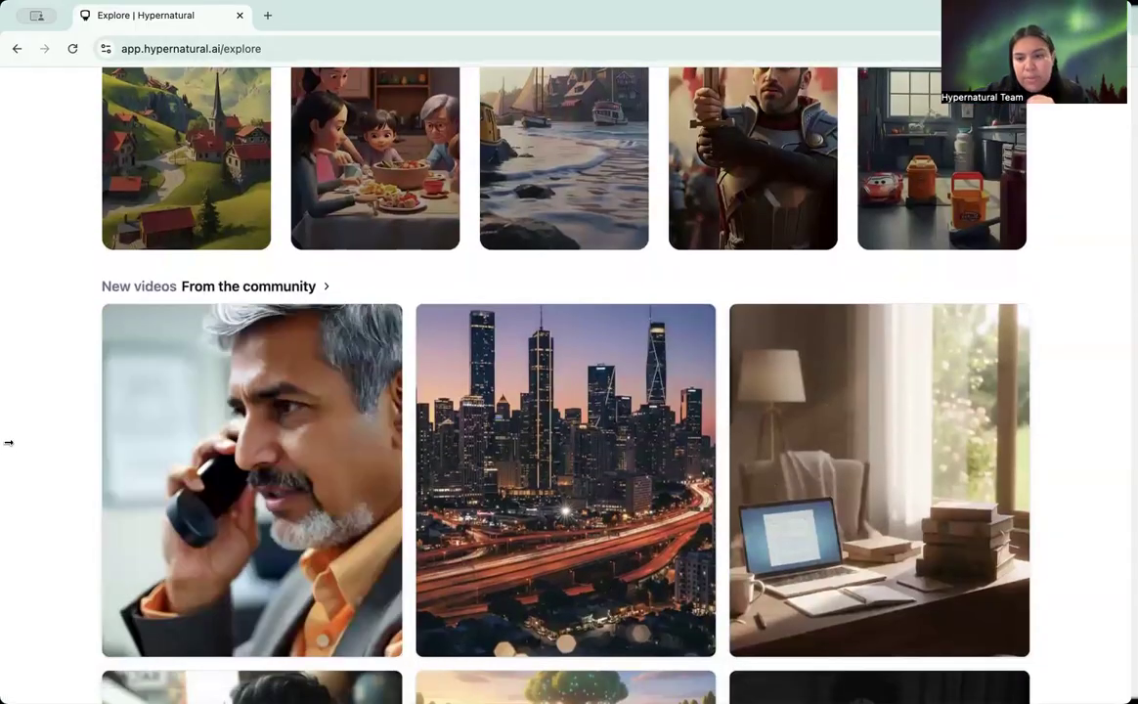
{"action": "scroll", "coordinate": [2, 407], "scroll_direction": "down", "scroll_amount": 2}
{"action": "scroll", "coordinate": [3, 408], "scroll_direction": "up", "scroll_amount": 5}
{"action": "scroll", "coordinate": [2, 407], "scroll_direction": "up", "scroll_amount": 15}
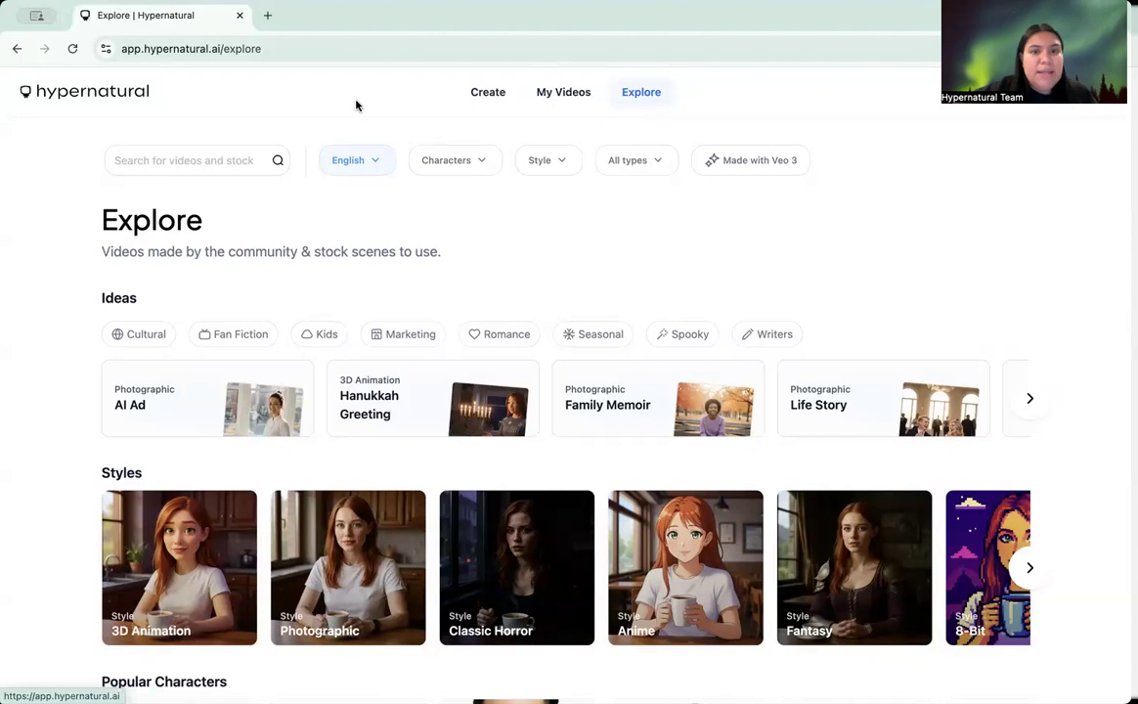
Return to the Create page and review the prompt's options for adding media and creating a script from other sources.
{"action": "left_click", "coordinate": [488, 96]}
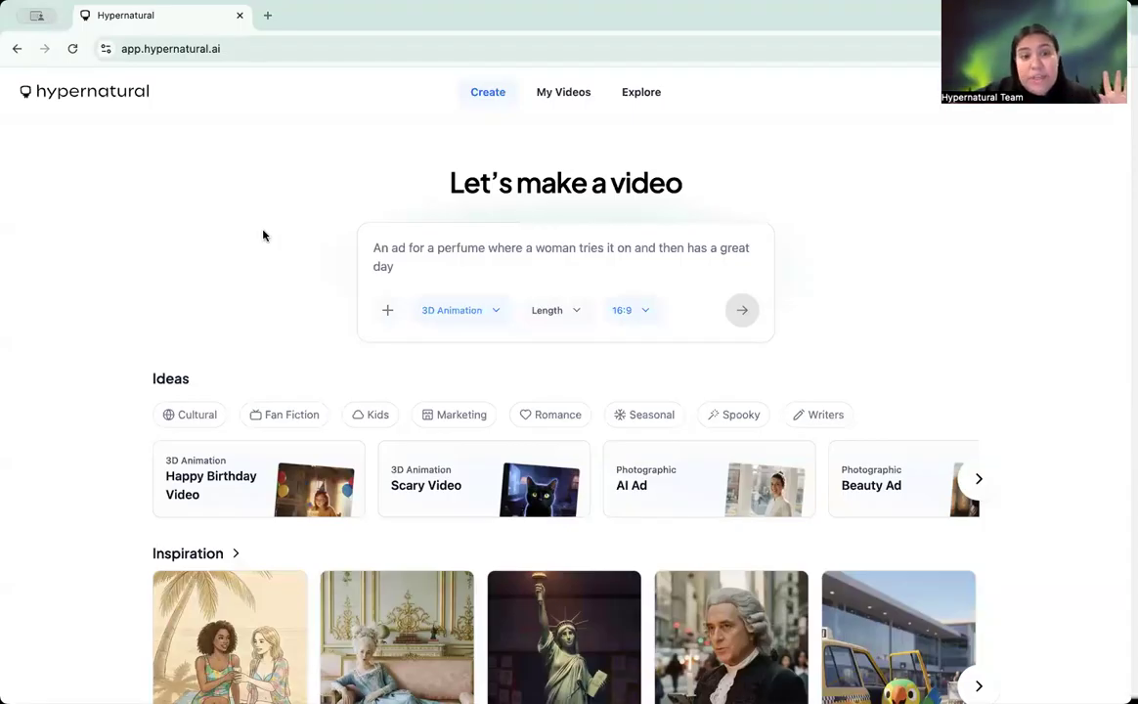
{"action": "left_click", "coordinate": [387, 310]}
{"action": "scroll", "coordinate": [476, 529], "scroll_direction": "down", "scroll_amount": 2}
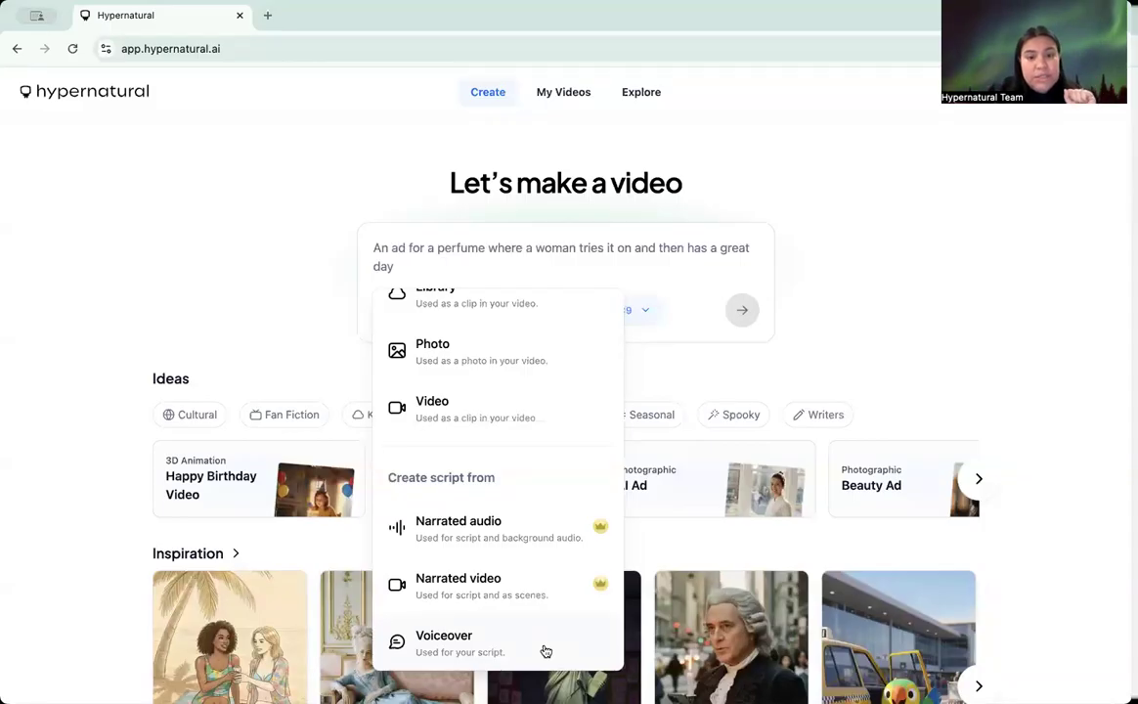
{"action": "scroll", "coordinate": [518, 500], "scroll_direction": "up", "scroll_amount": 1}
{"action": "scroll", "coordinate": [498, 563], "scroll_direction": "down", "scroll_amount": 1}
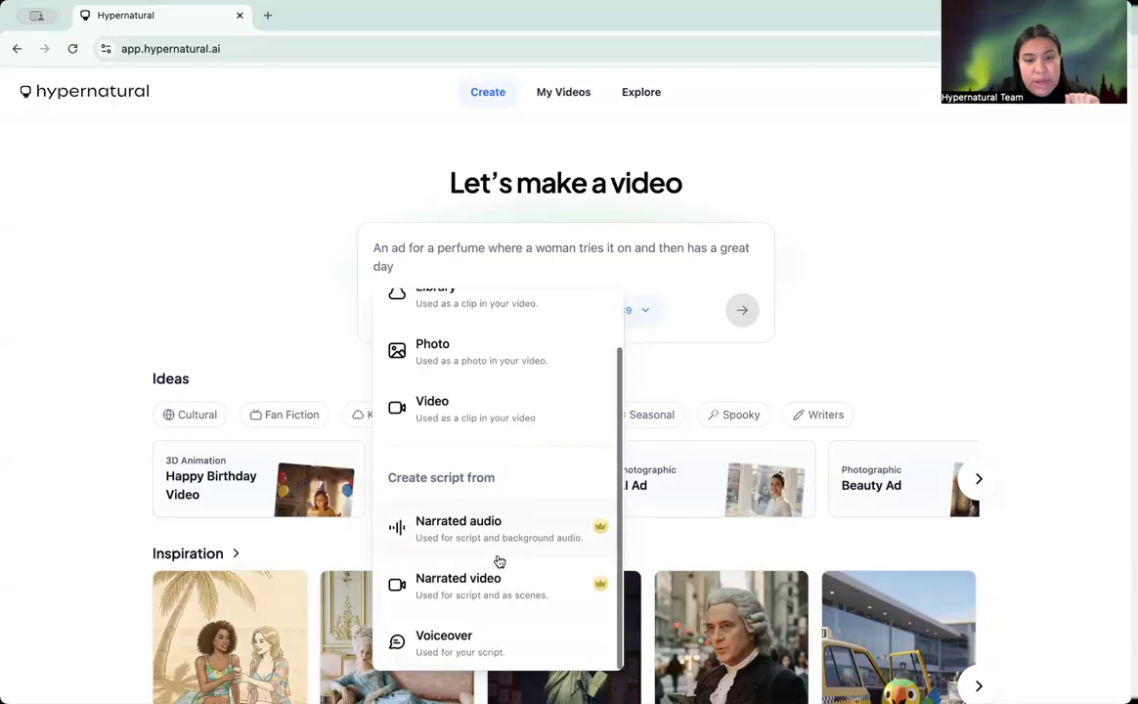
{"action": "scroll", "coordinate": [498, 562], "scroll_direction": "up", "scroll_amount": 2}
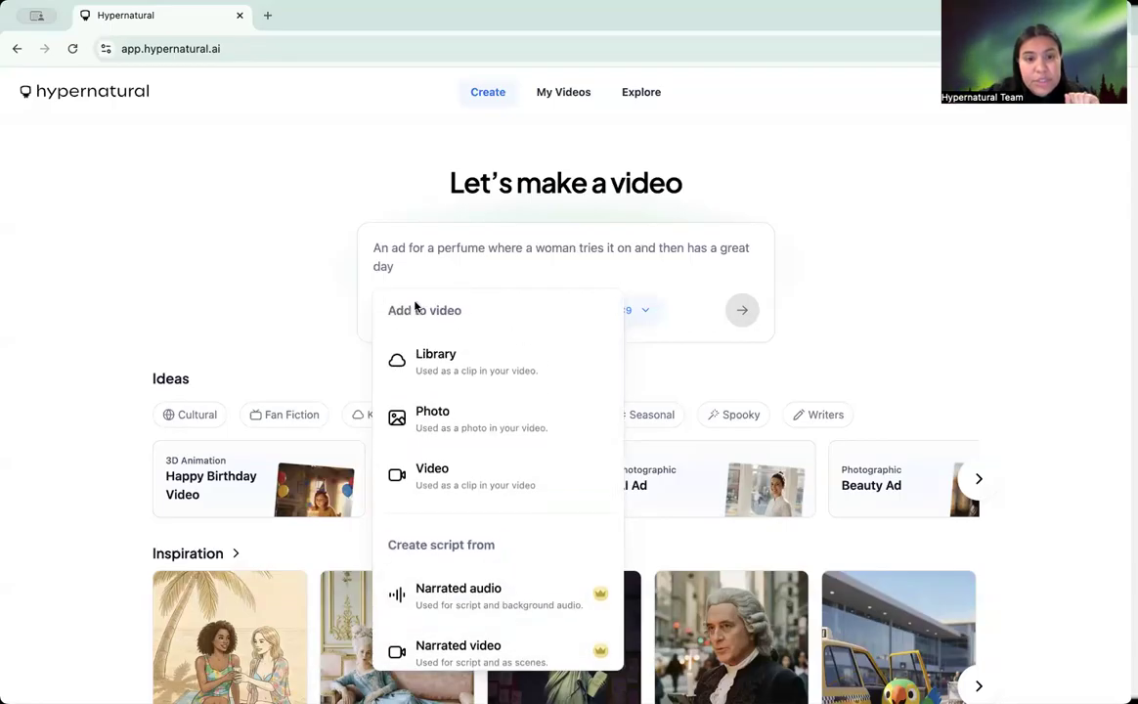
Look through the stock scenes in the Library, close it without choosing any, and recheck the options for adding media.
{"action": "left_click", "coordinate": [488, 359]}
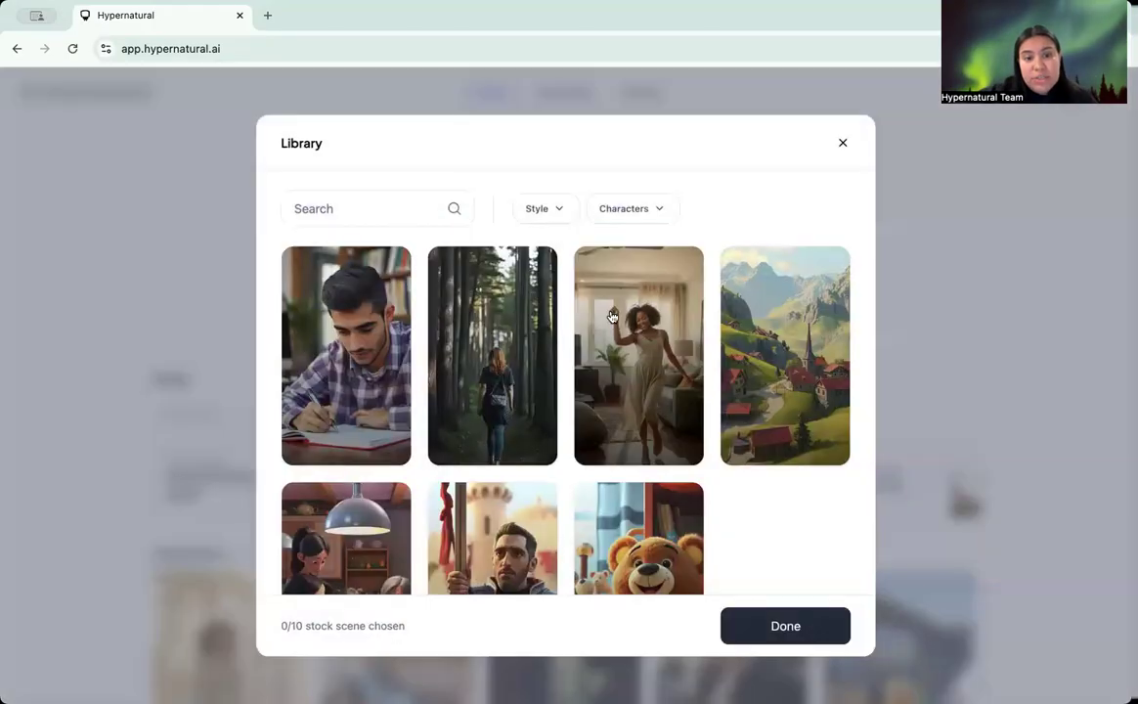
{"action": "scroll", "coordinate": [579, 399], "scroll_direction": "down", "scroll_amount": 3}
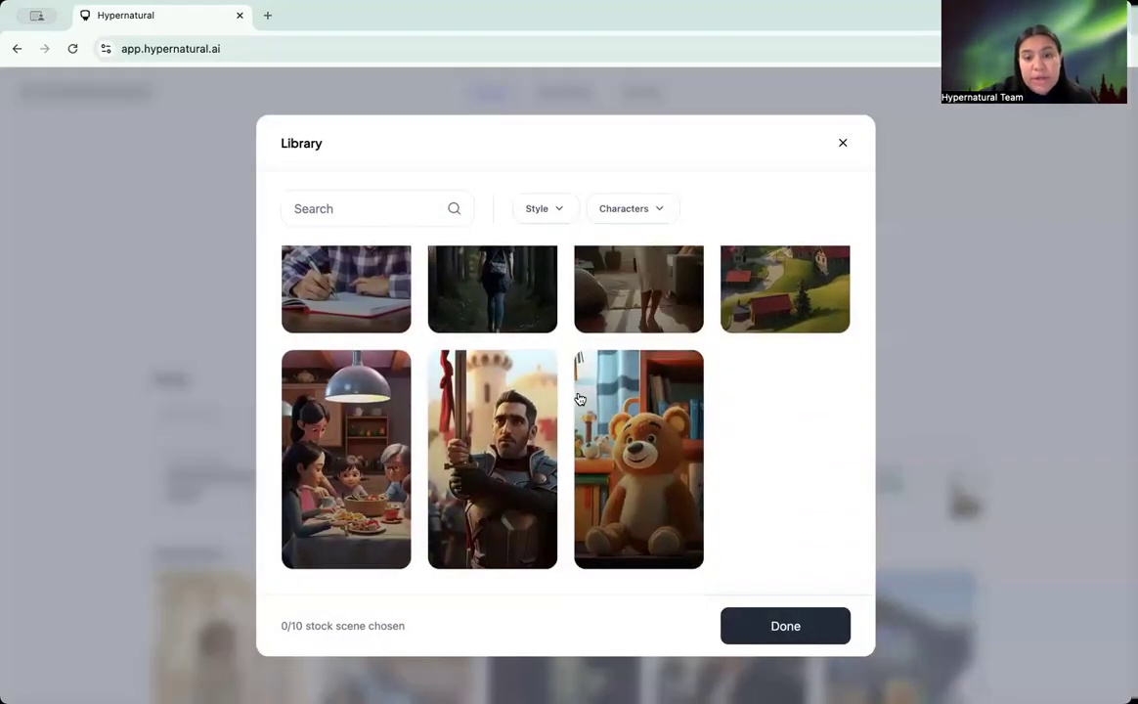
{"action": "scroll", "coordinate": [580, 399], "scroll_direction": "up", "scroll_amount": 3}
{"action": "left_click", "coordinate": [843, 146]}
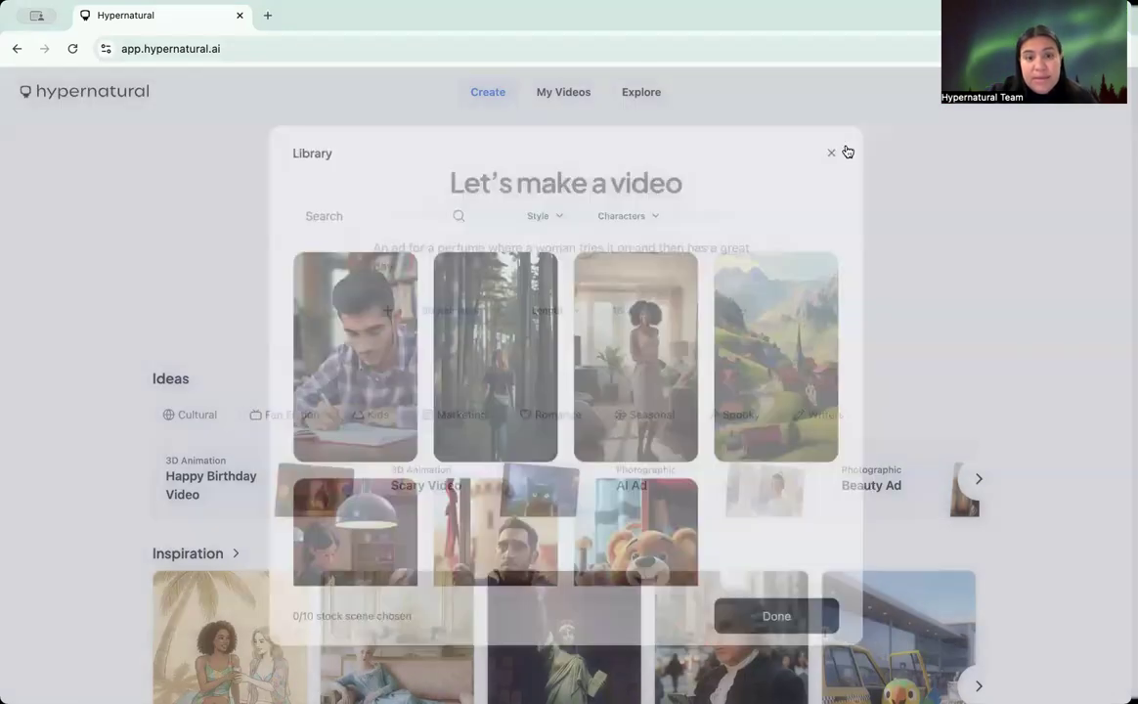
{"action": "left_click", "coordinate": [388, 312]}
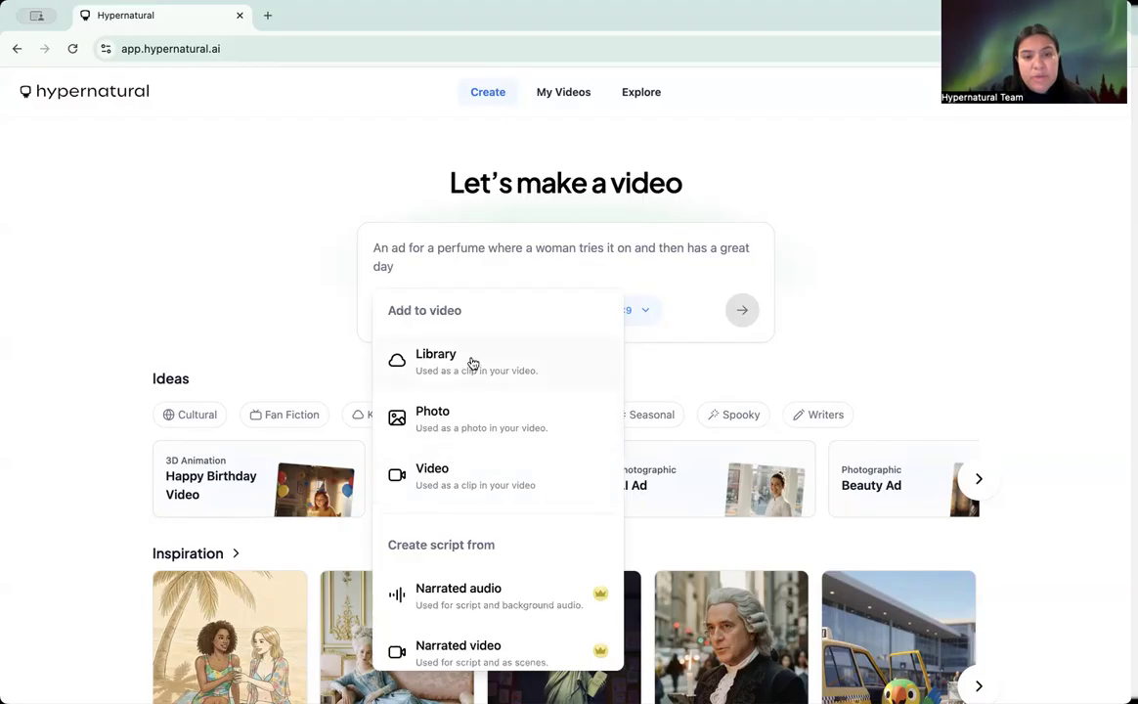
{"action": "left_click", "coordinate": [442, 256]}
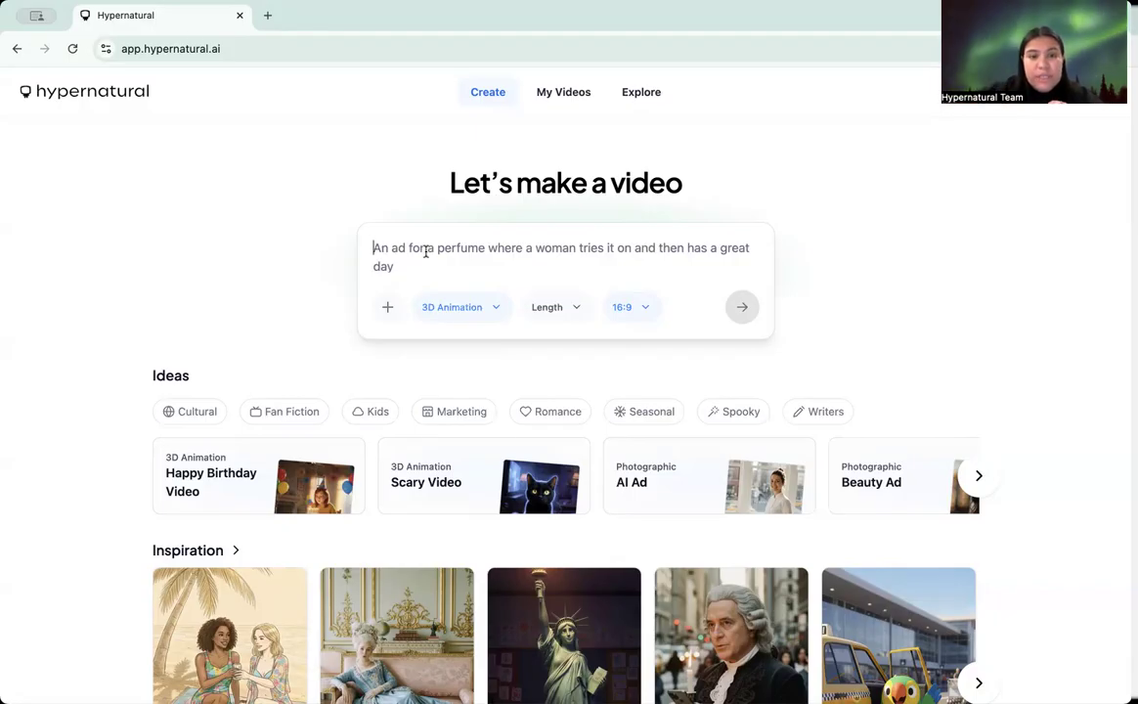
Inspect the style, length and aspect ratio options available for the video prompt.
{"action": "left_click", "coordinate": [468, 307]}
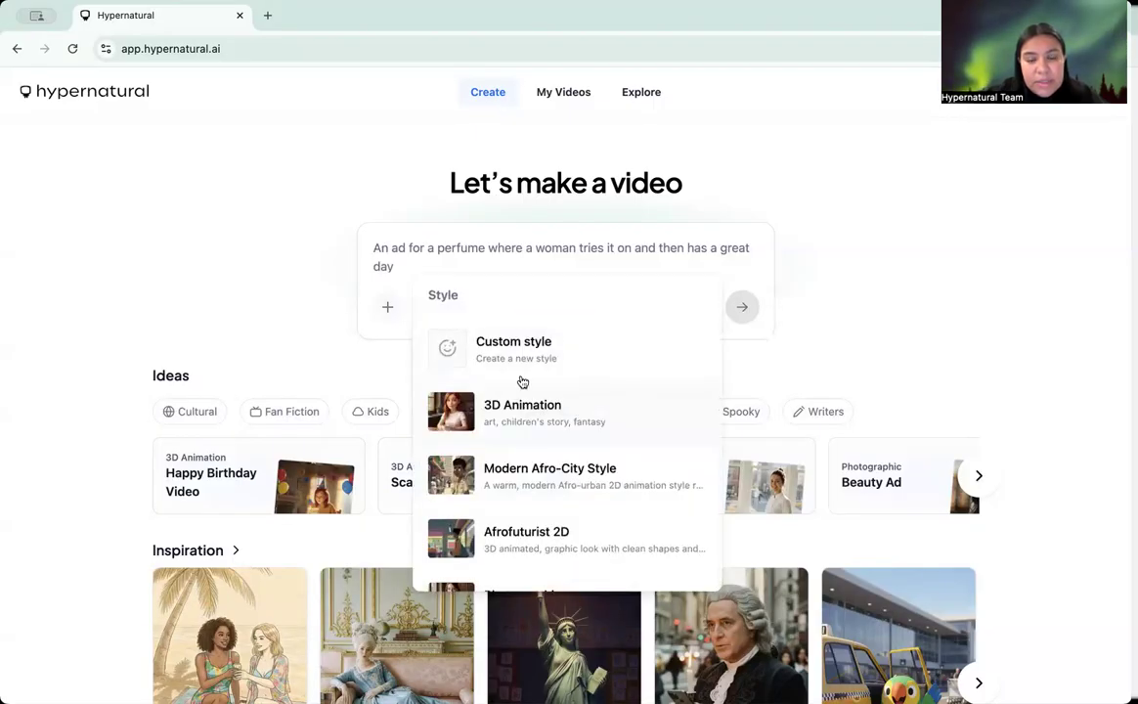
{"action": "scroll", "coordinate": [589, 488], "scroll_direction": "down", "scroll_amount": 3}
{"action": "scroll", "coordinate": [590, 489], "scroll_direction": "up", "scroll_amount": 3}
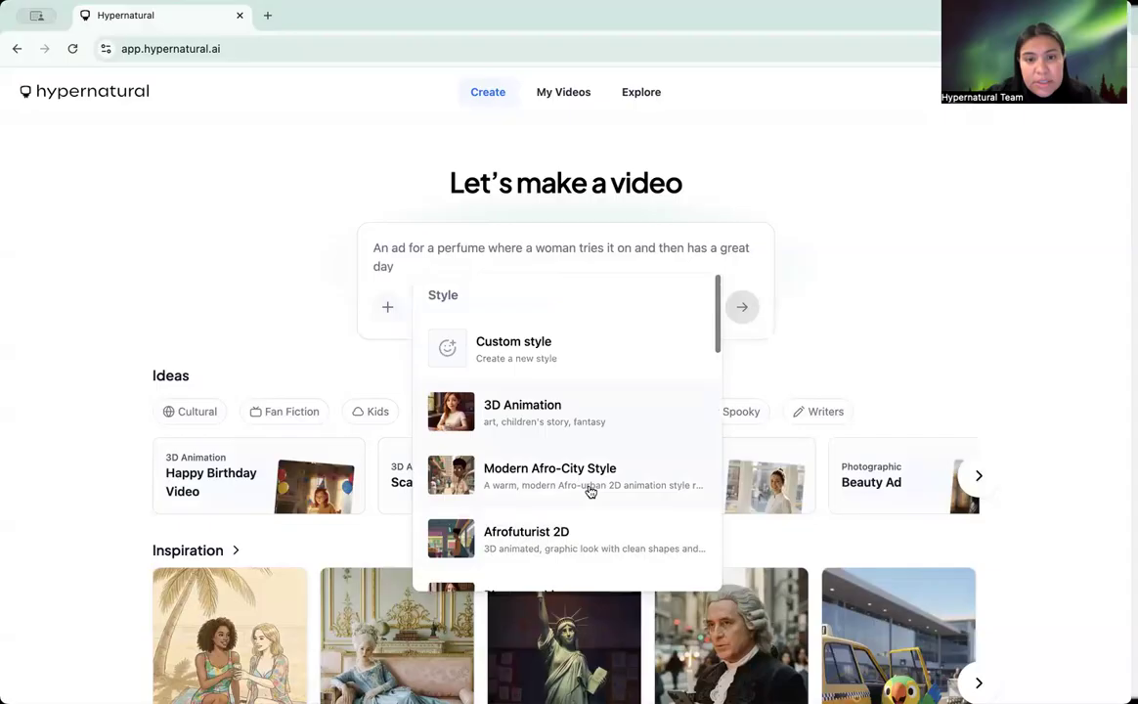
{"action": "left_click", "coordinate": [533, 258]}
{"action": "left_click", "coordinate": [550, 307]}
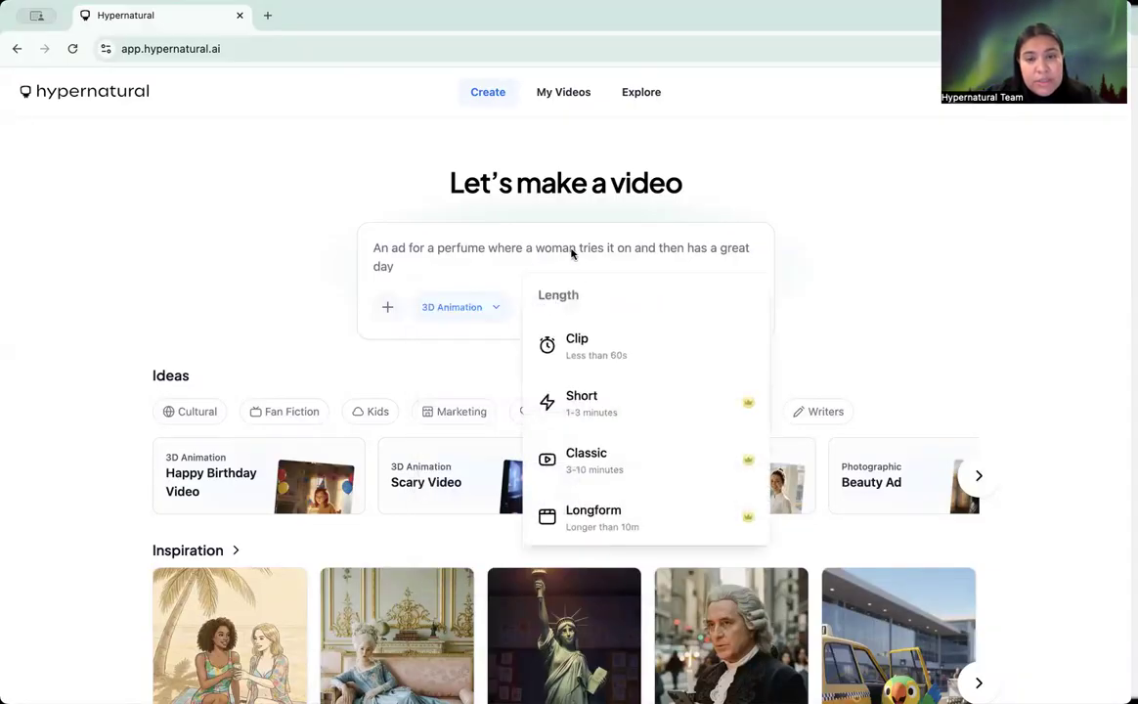
{"action": "left_click", "coordinate": [509, 260]}
{"action": "left_click", "coordinate": [644, 312]}
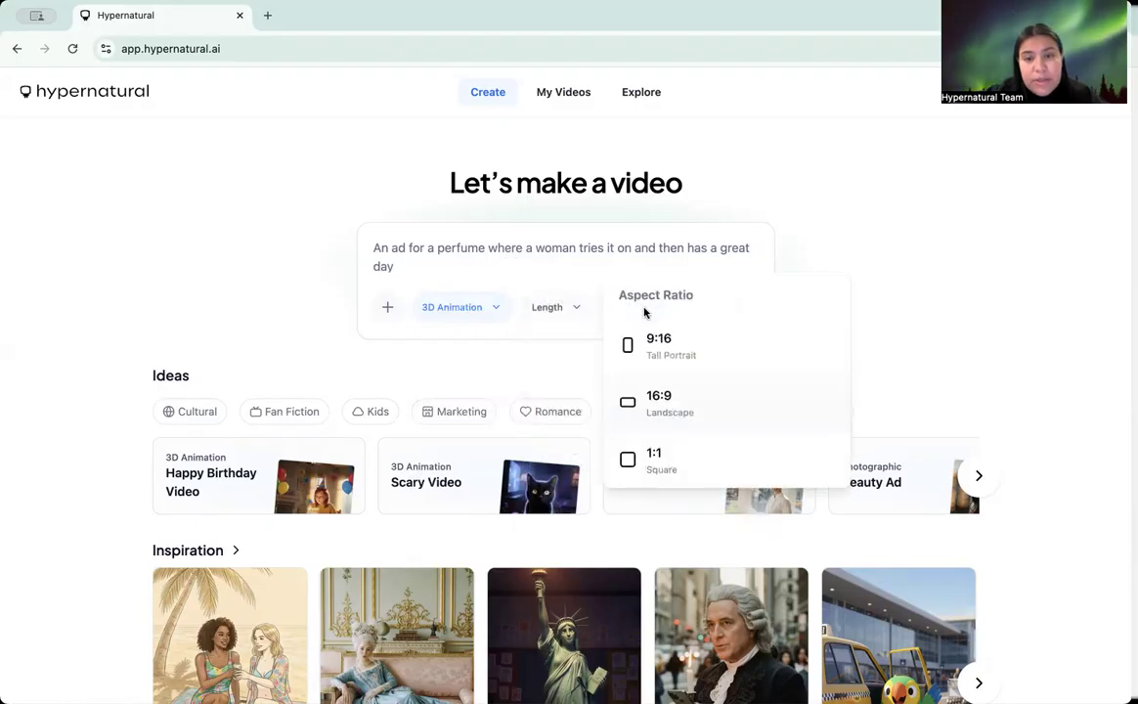
Write the video prompt "story of a 12 year old boy and 12 year old girl who meet an alien".
{"action": "left_click", "coordinate": [479, 249]}
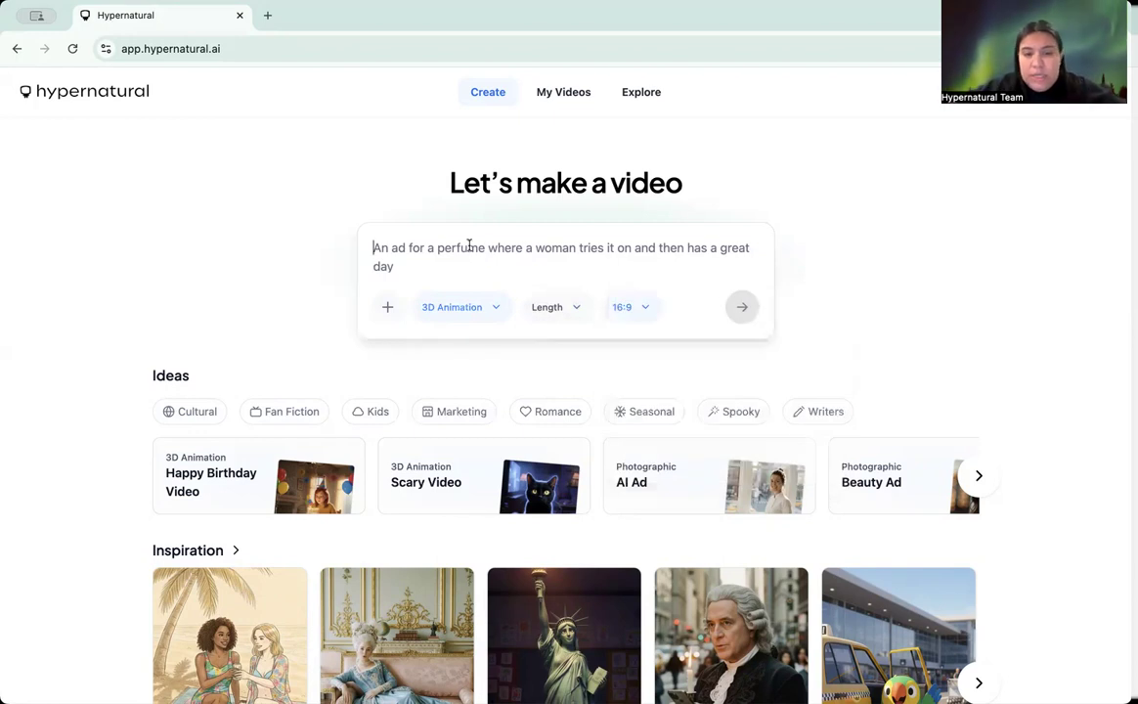
{"action": "type", "text": "a"}
{"action": "key", "text": "BackSpace"}
{"action": "type", "text": "story of a 12 year"}
{"action": "key", "text": "BackSpace"}
{"action": "key", "text": "BackSpace"}
{"action": "key", "text": "BackSpace"}
{"action": "key", "text": "BackSpace"}
{"action": "key", "text": "BackSpace"}
{"action": "key", "text": "BackSpace"}
{"action": "key", "text": "BackSpace"}
{"action": "key", "text": "BackSpace"}
{"action": "key", "text": "BackSpace"}
{"action": "type", "text": "a "}
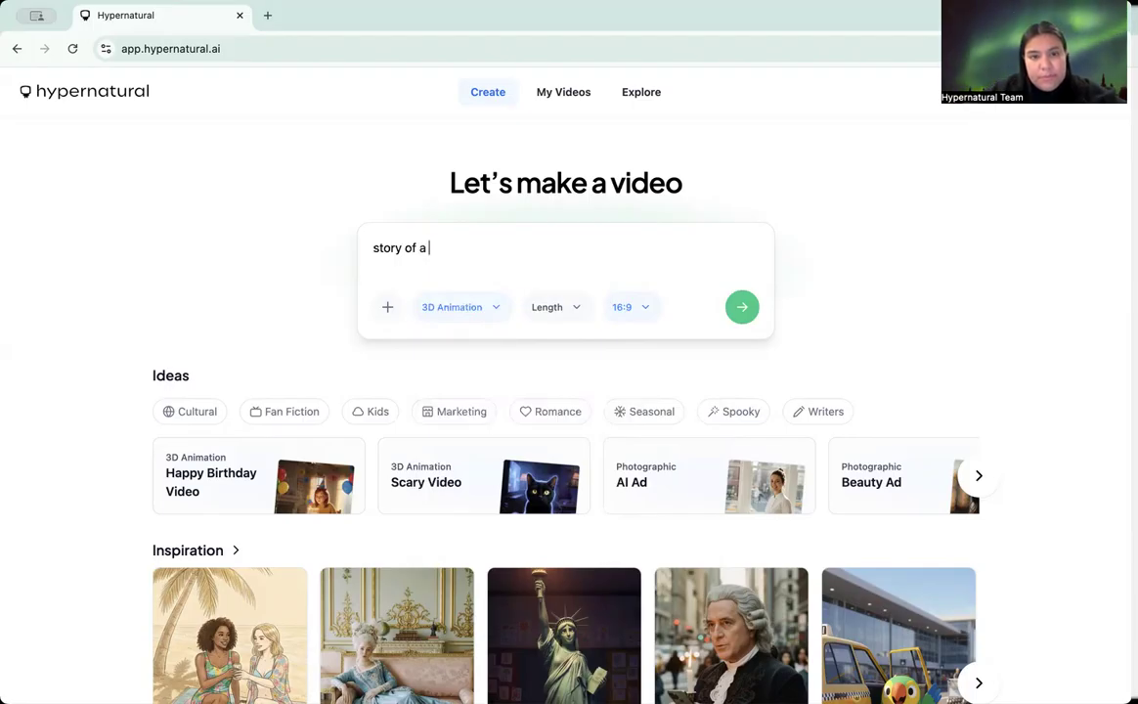
{"action": "type", "text": "12 year old "}
{"action": "type", "text": "bou"}
{"action": "key", "text": "BackSpace"}
{"action": "key", "text": "BackSpace"}
{"action": "type", "text": "oy and "}
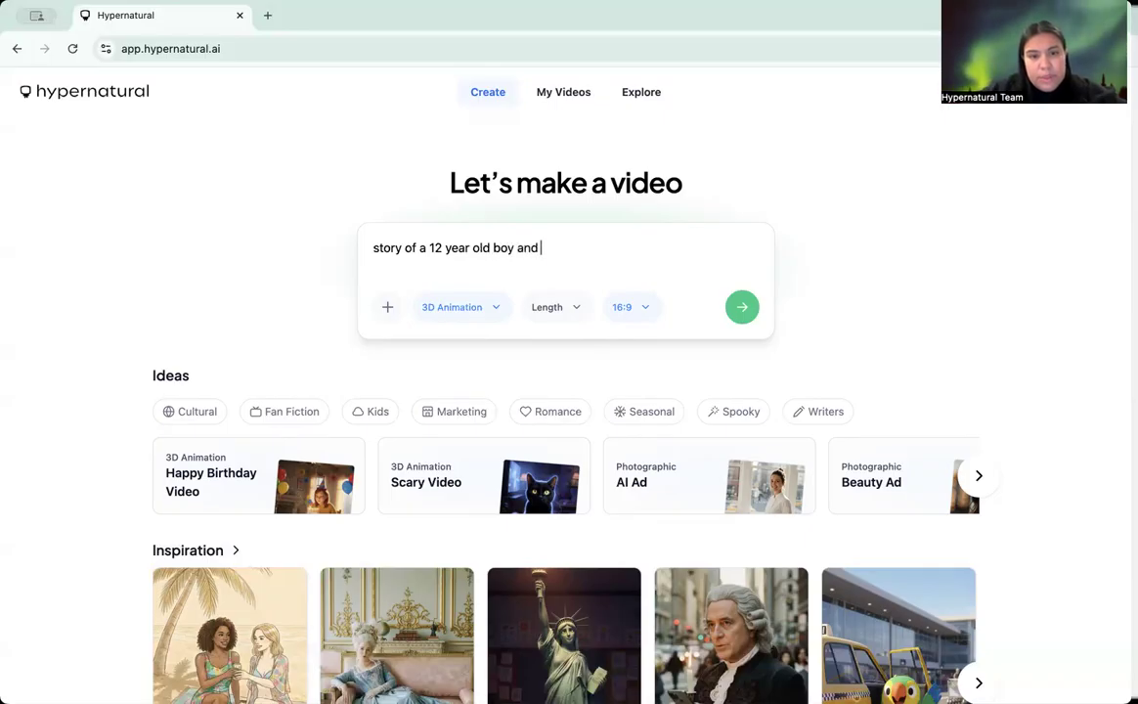
{"action": "type", "text": "12 year ol"}
{"action": "key", "text": "BackSpace"}
{"action": "type", "text": "ld girl who meet a"}
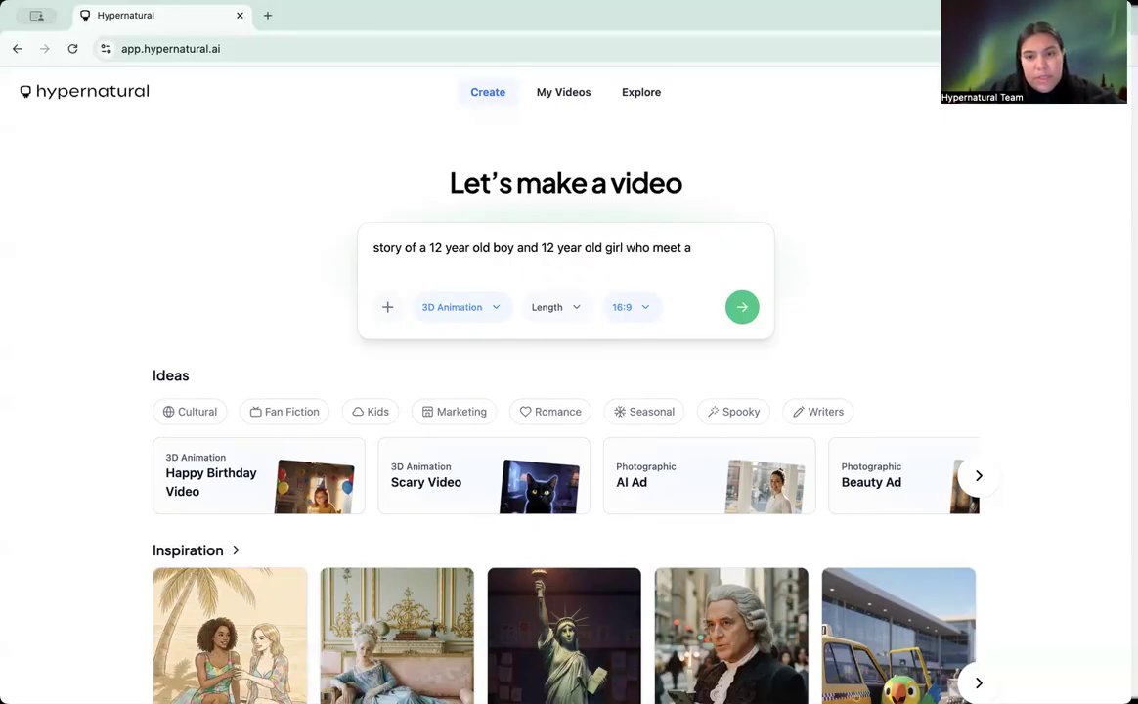
{"action": "type", "text": "n alien"}
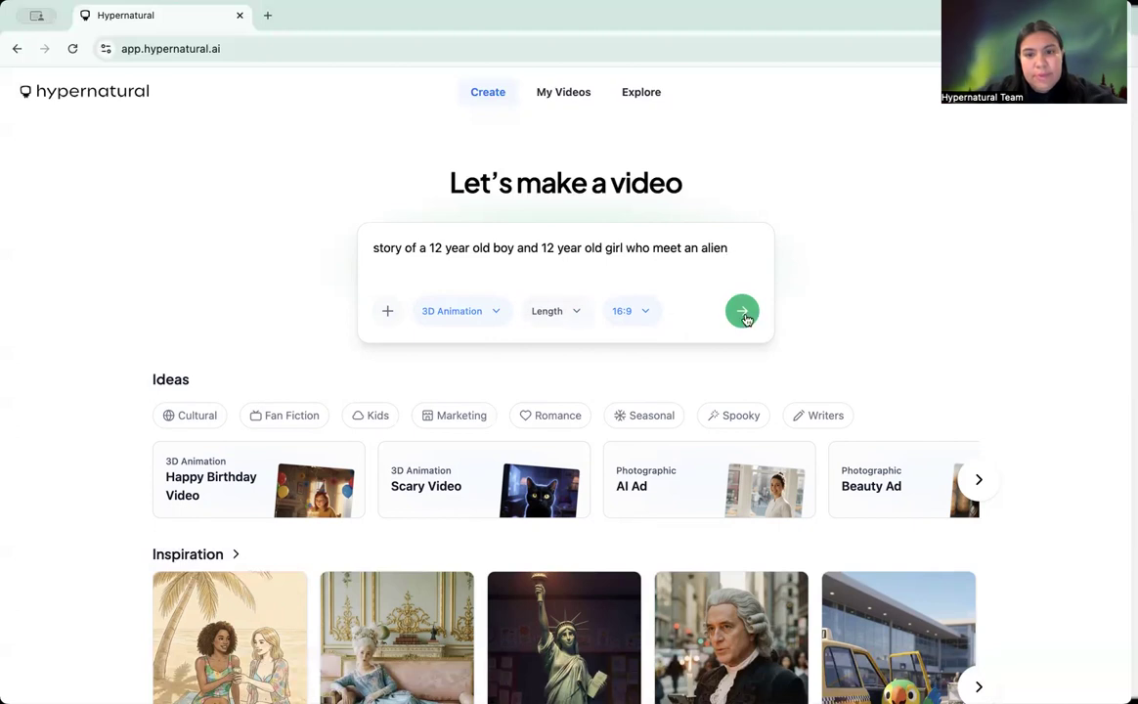
Set the video's aspect ratio to 9:16 Tall Portrait.
{"action": "left_click", "coordinate": [637, 313]}
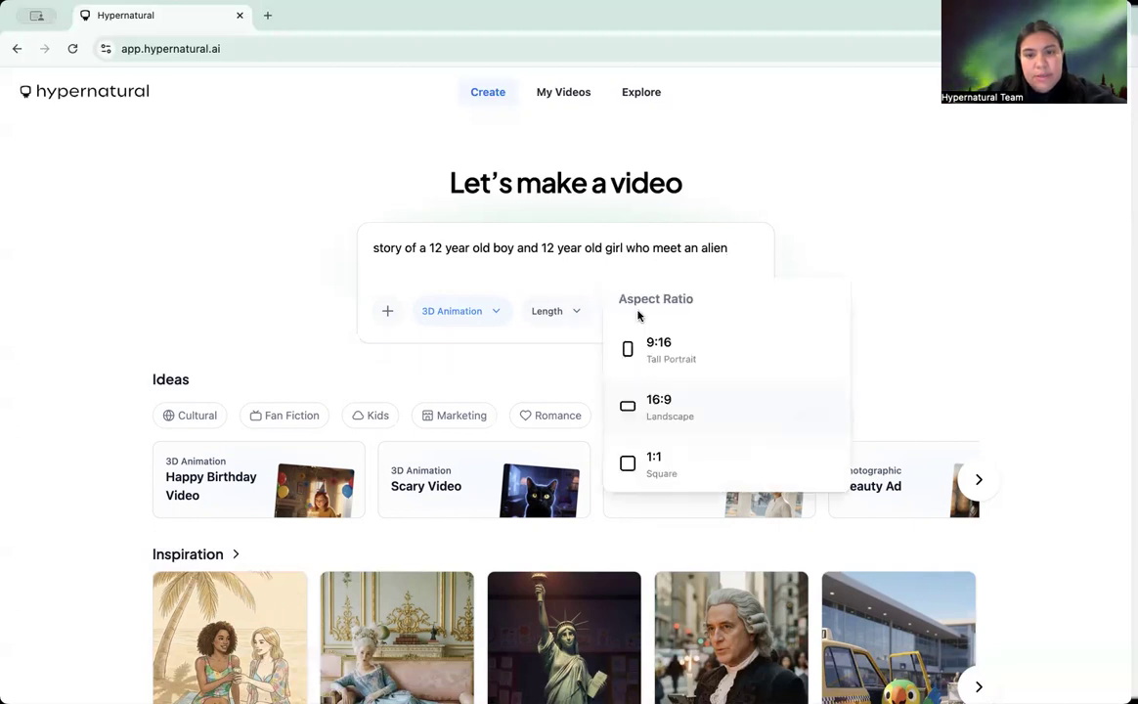
{"action": "left_click", "coordinate": [578, 277]}
{"action": "left_click", "coordinate": [623, 311]}
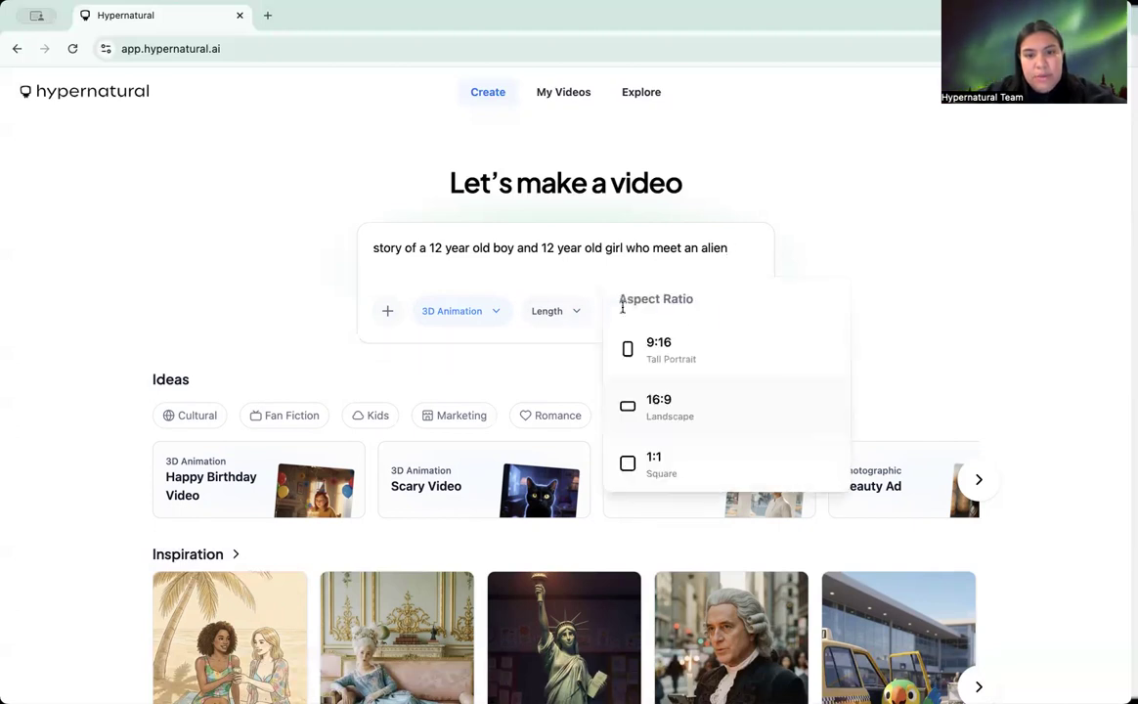
{"action": "left_click", "coordinate": [680, 364]}
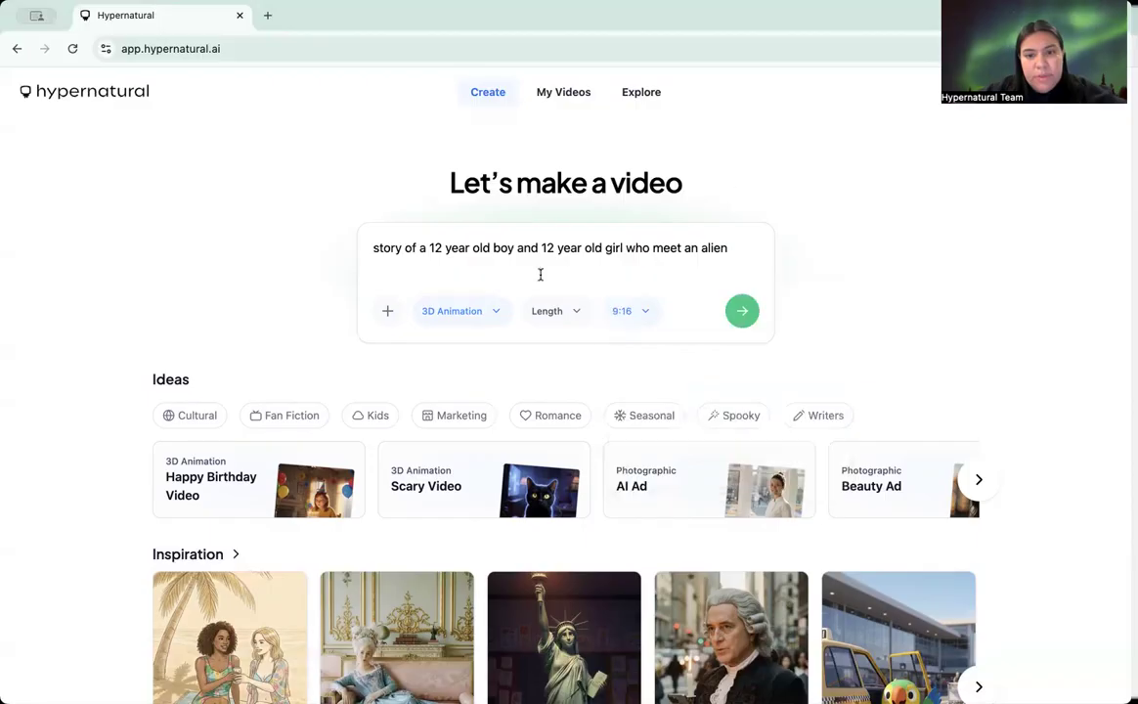
Generate the script from the prompt and read through its scenes and dialogue.
{"action": "left_click", "coordinate": [741, 312]}
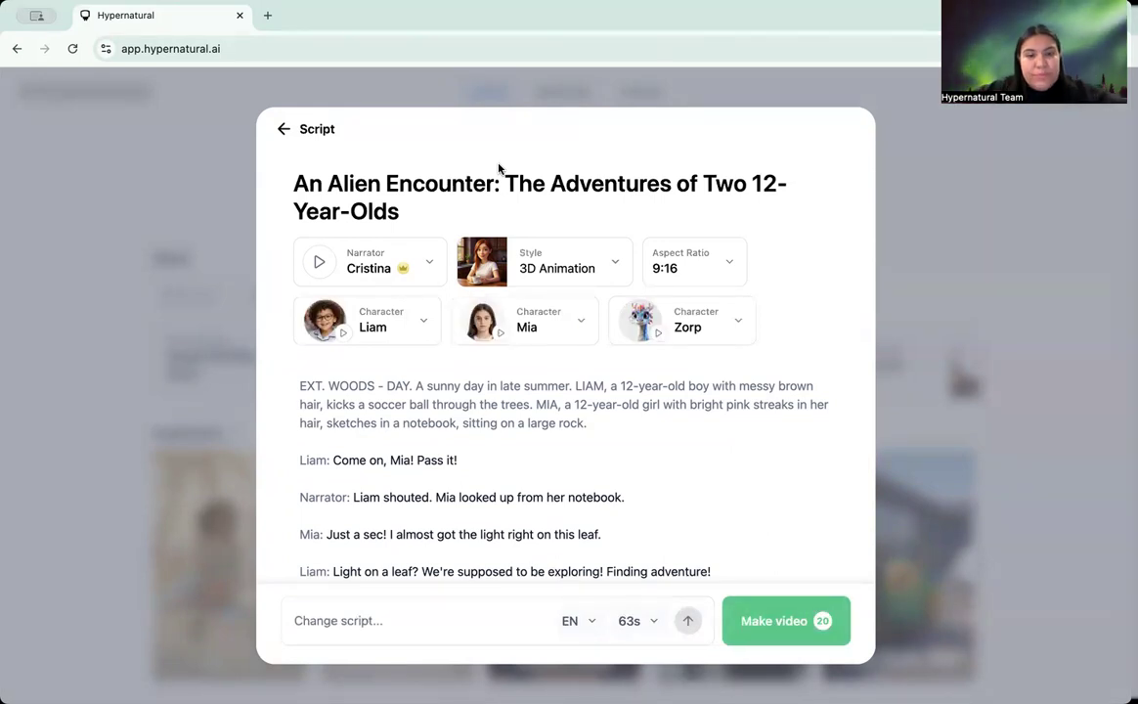
{"action": "scroll", "coordinate": [502, 468], "scroll_direction": "down", "scroll_amount": 5}
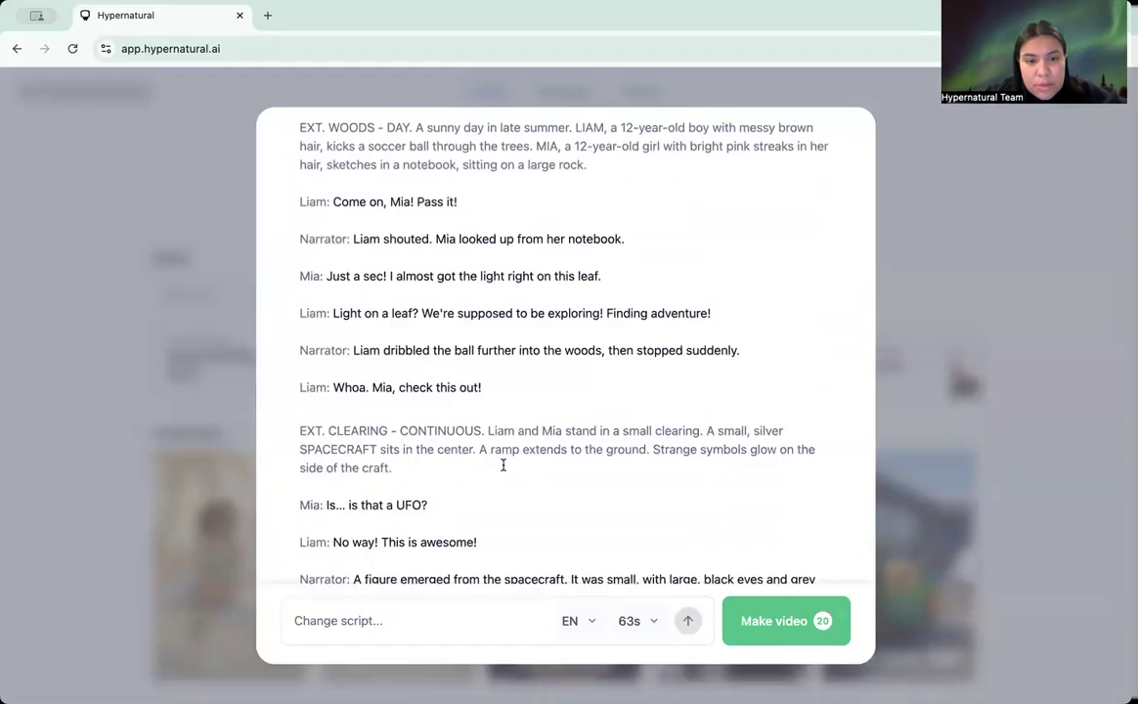
{"action": "scroll", "coordinate": [502, 467], "scroll_direction": "up", "scroll_amount": 5}
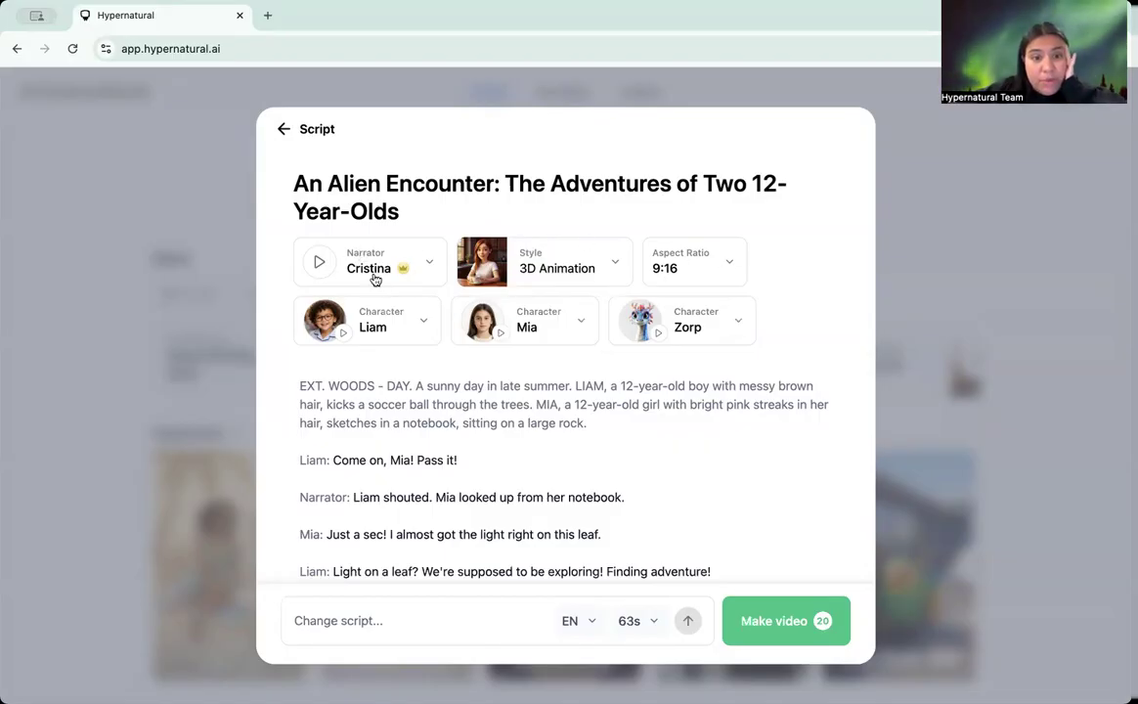
Describe a new Liam character as "12 year old boy short haircut, olive skin, wearing a blue hoodies and light wash jeans, slightly big ears, blue sneakers".
{"action": "left_click", "coordinate": [359, 328]}
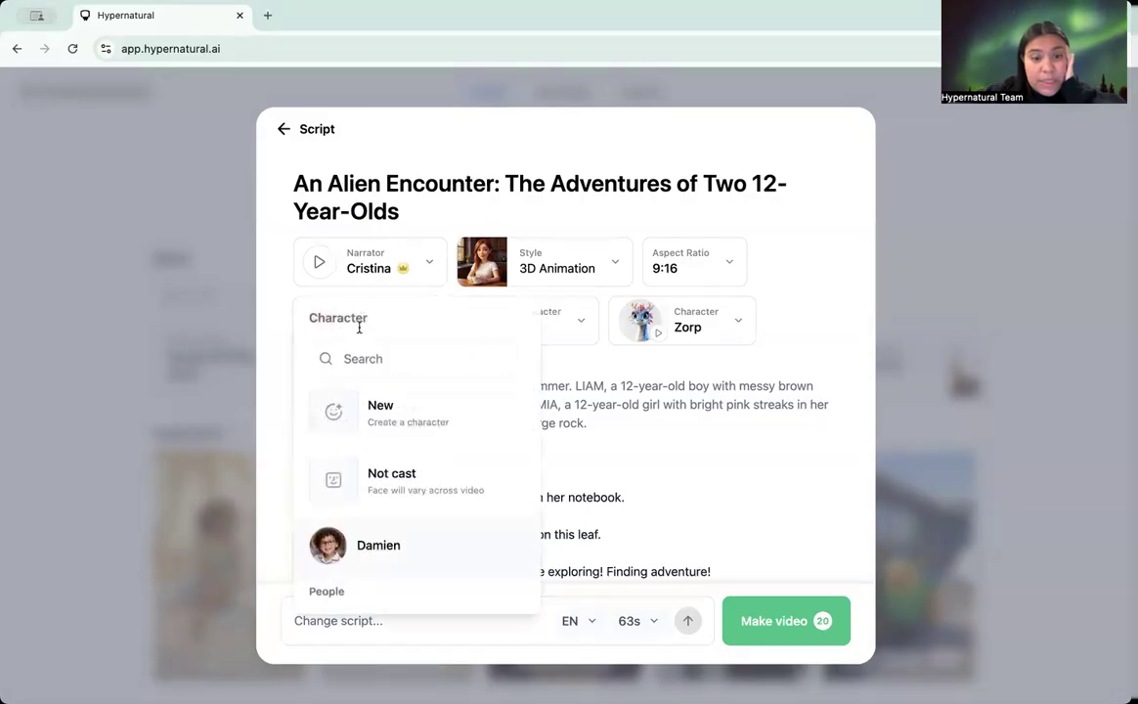
{"action": "left_click", "coordinate": [418, 405]}
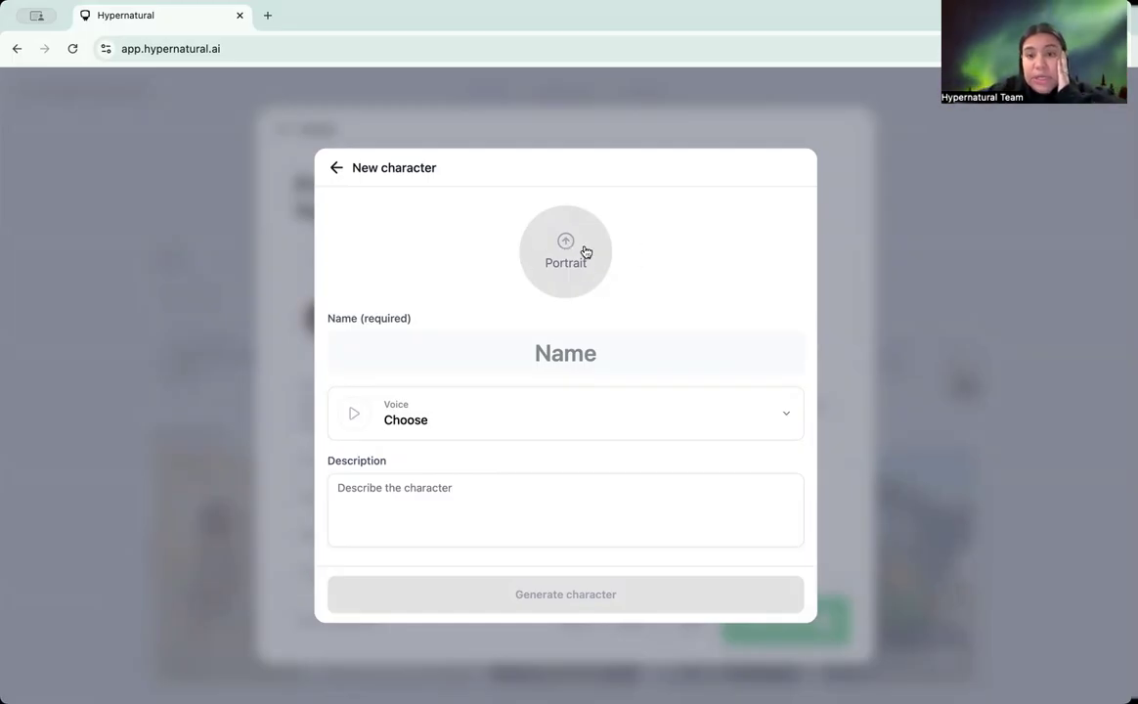
{"action": "left_click", "coordinate": [412, 497]}
{"action": "type", "text": "12 year old boy short haircut, olive skin, wearing a blue hoodies and light wash jeans, slightly big ears, blue sneakers"}
Name the new character "boy" and generate it from the description.
{"action": "left_click", "coordinate": [577, 350]}
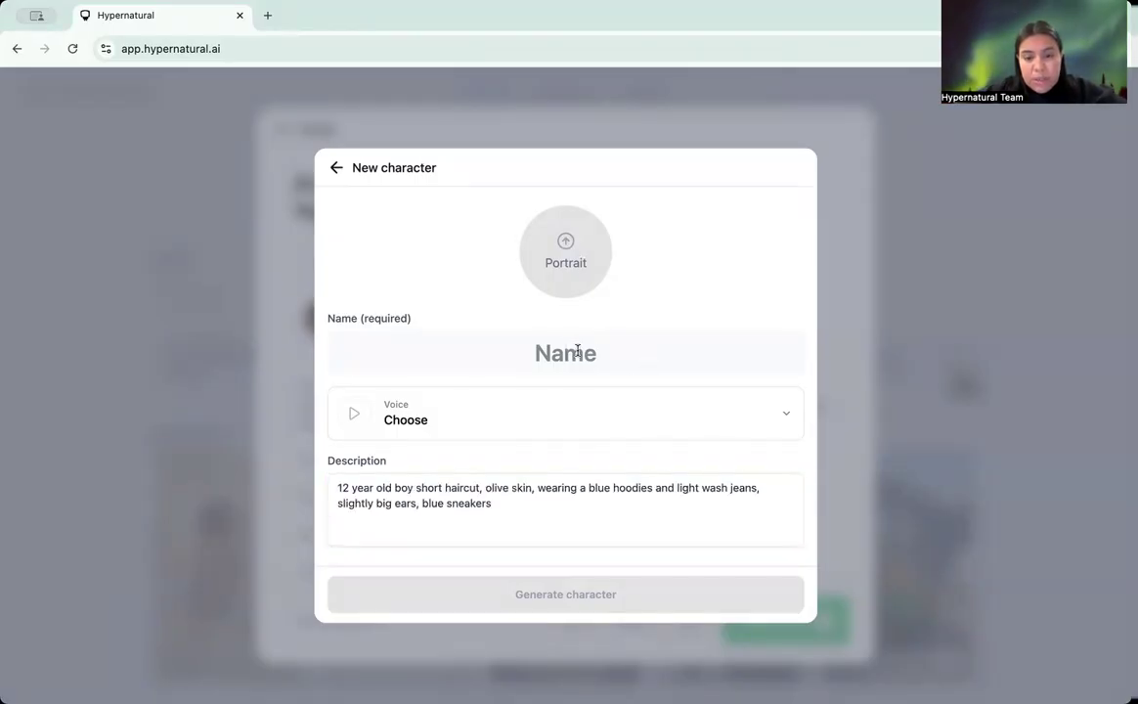
{"action": "type", "text": "boy"}
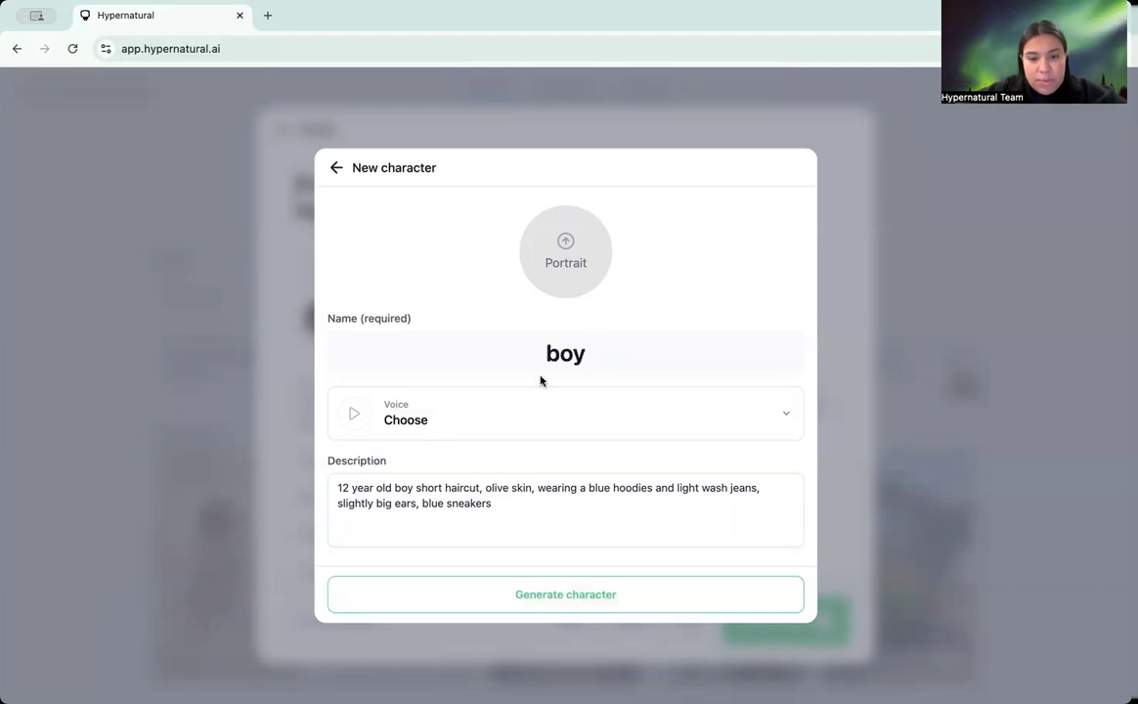
{"action": "left_click", "coordinate": [578, 594]}
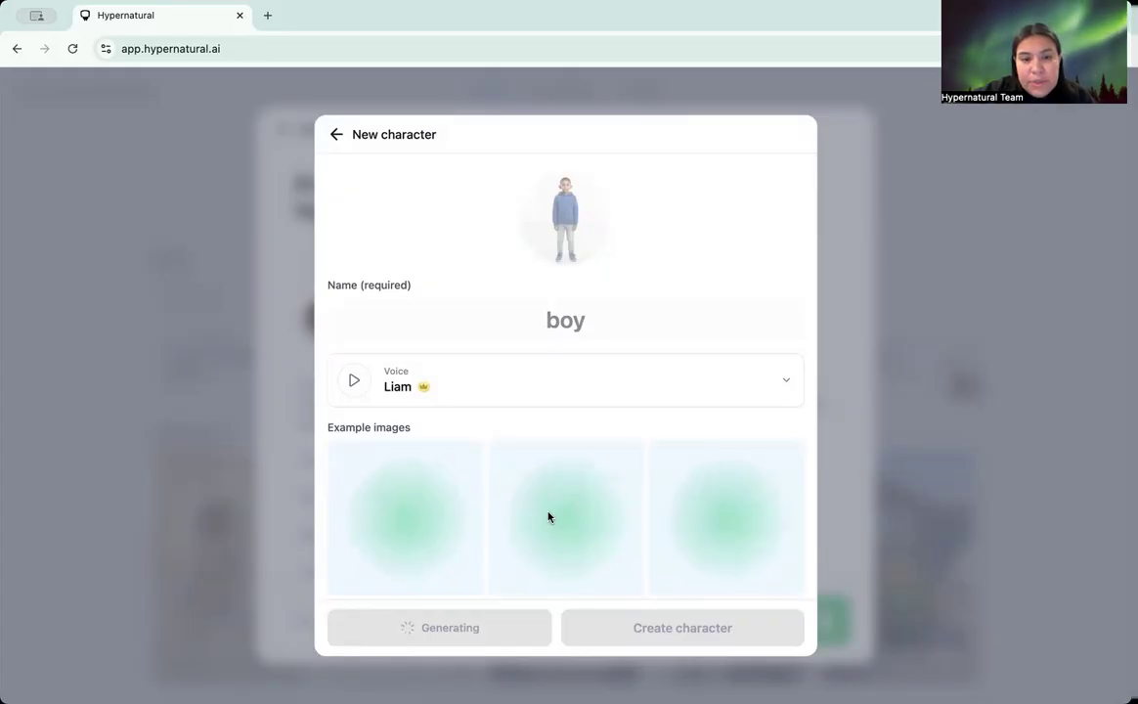
Examine the boy character's generated portrait, example images and appearance attributes.
{"action": "scroll", "coordinate": [548, 517], "scroll_direction": "down", "scroll_amount": 3}
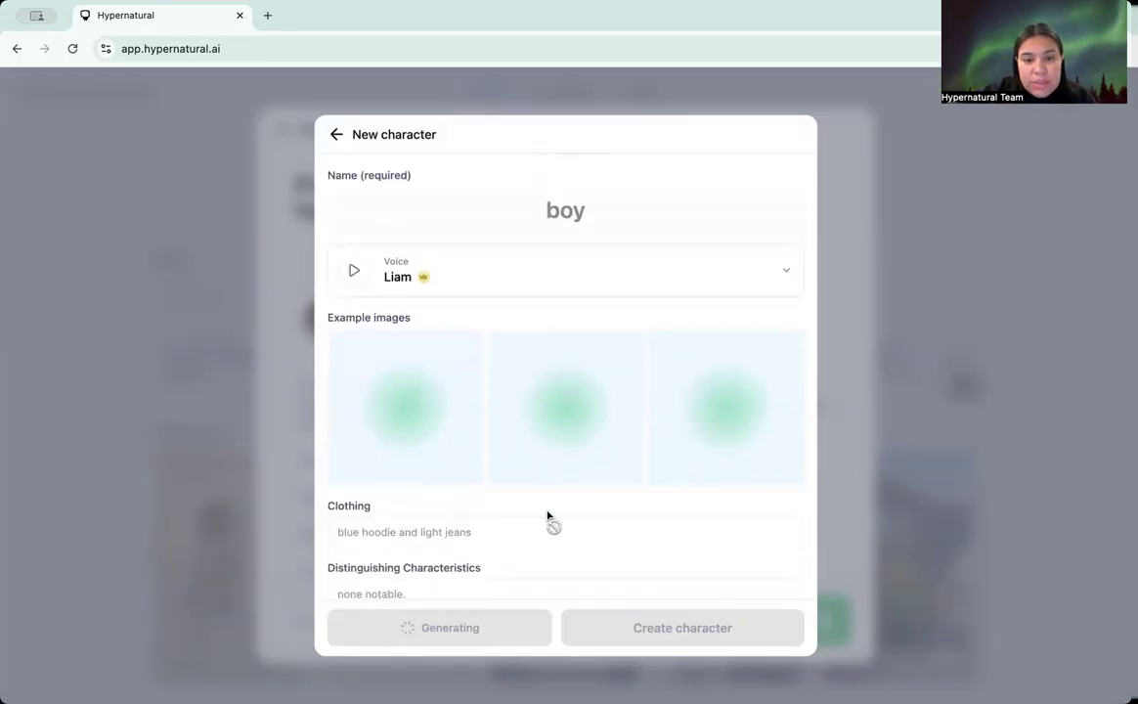
{"action": "scroll", "coordinate": [548, 516], "scroll_direction": "up", "scroll_amount": 3}
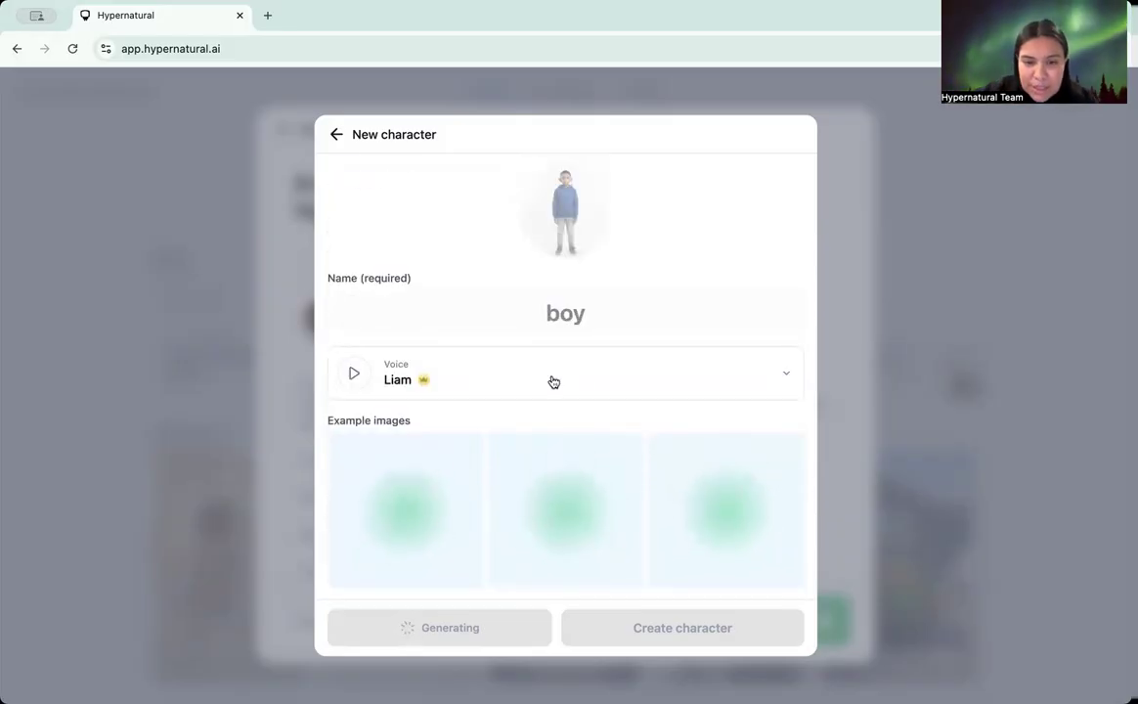
{"action": "scroll", "coordinate": [501, 432], "scroll_direction": "down", "scroll_amount": 2}
{"action": "scroll", "coordinate": [499, 433], "scroll_direction": "down", "scroll_amount": 2}
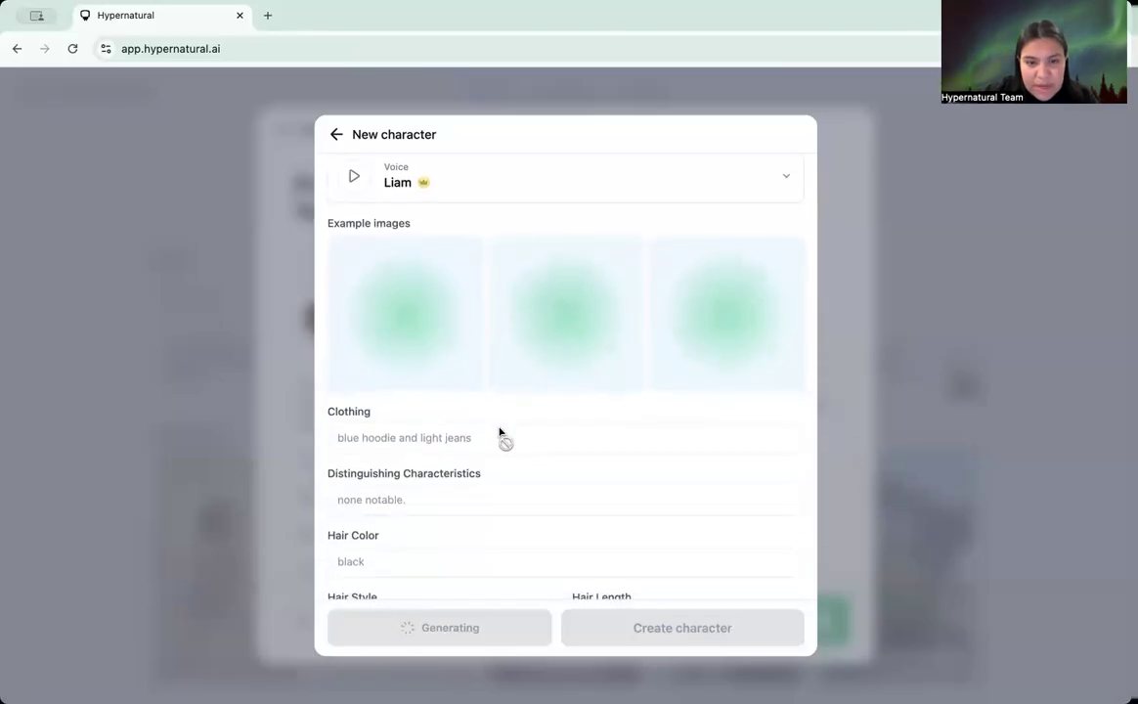
{"action": "scroll", "coordinate": [499, 433], "scroll_direction": "up", "scroll_amount": 4}
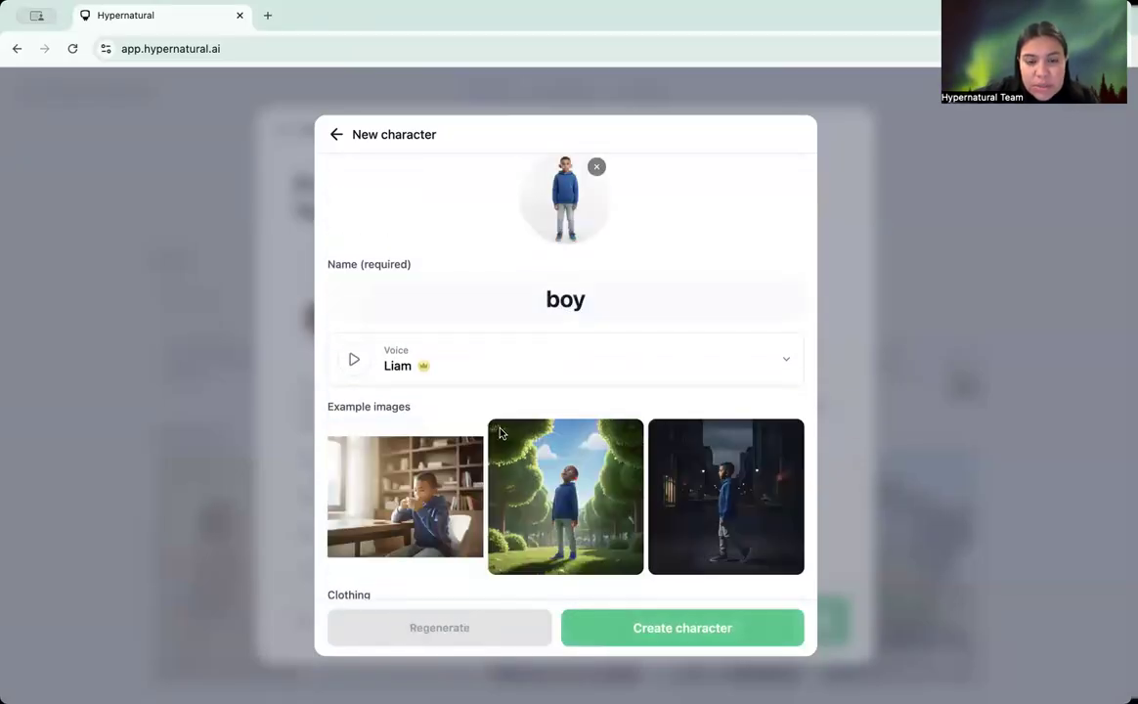
{"action": "scroll", "coordinate": [499, 432], "scroll_direction": "down", "scroll_amount": 1}
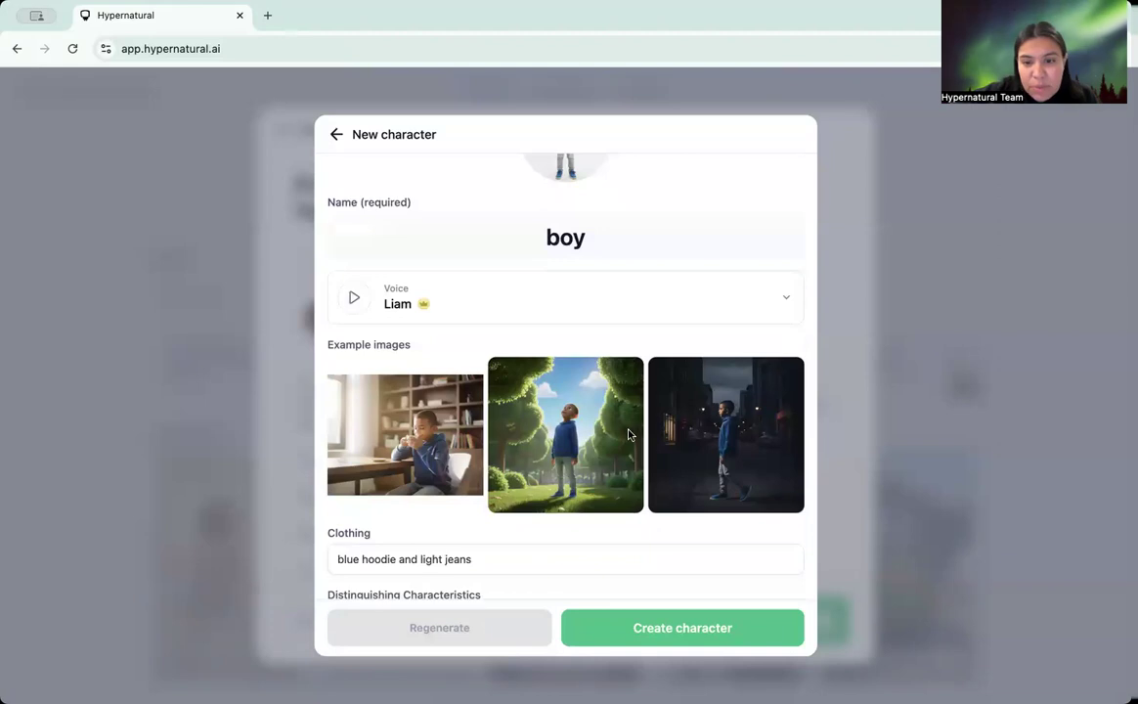
{"action": "scroll", "coordinate": [407, 501], "scroll_direction": "down", "scroll_amount": 1}
{"action": "scroll", "coordinate": [408, 502], "scroll_direction": "up", "scroll_amount": 2}
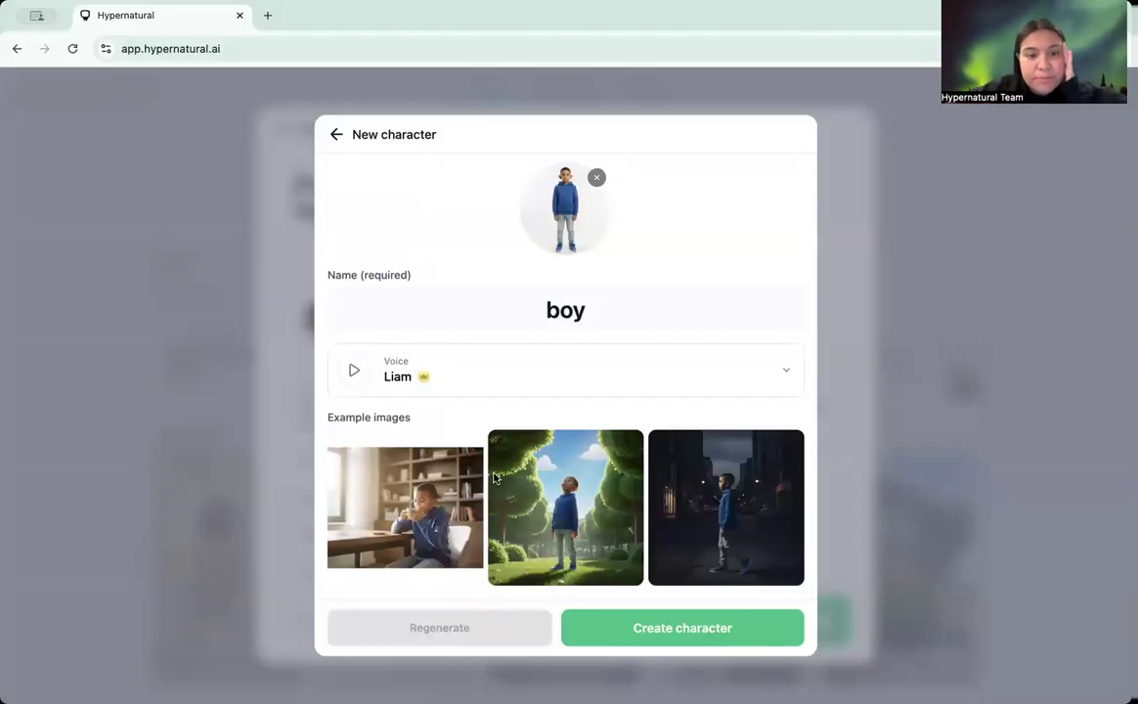
Listen to samples from the available voices and set the boy character's voice to Sam.
{"action": "left_click", "coordinate": [354, 371]}
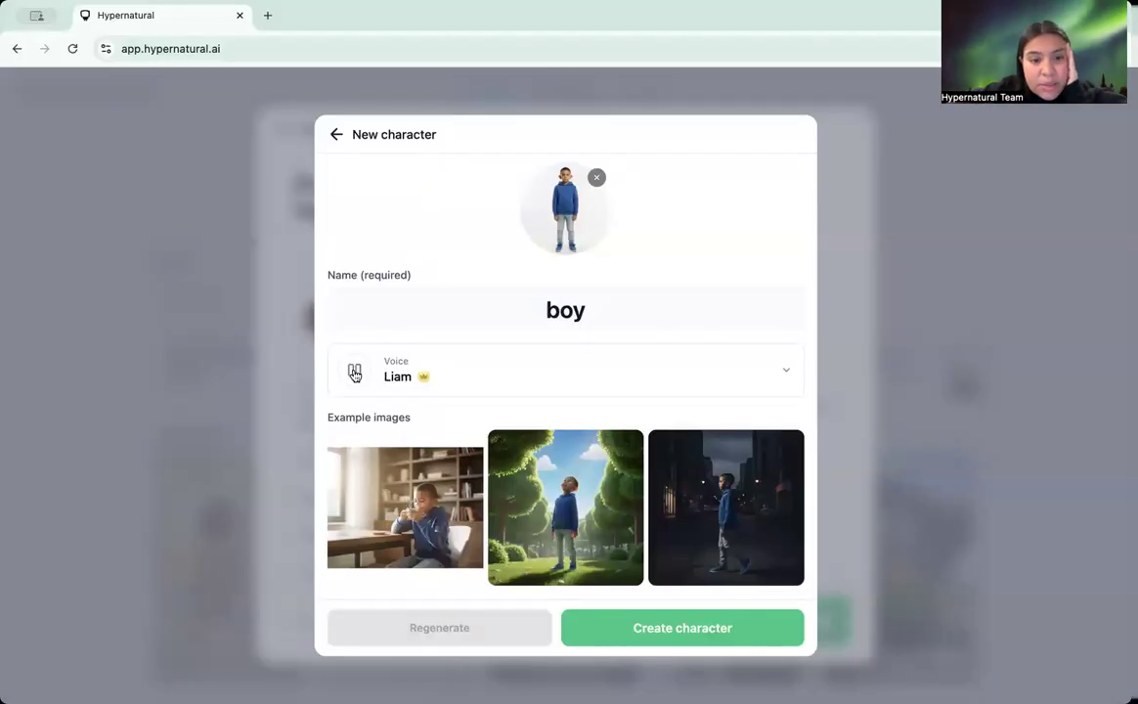
{"action": "left_click", "coordinate": [467, 377]}
{"action": "scroll", "coordinate": [447, 501], "scroll_direction": "down", "scroll_amount": 5}
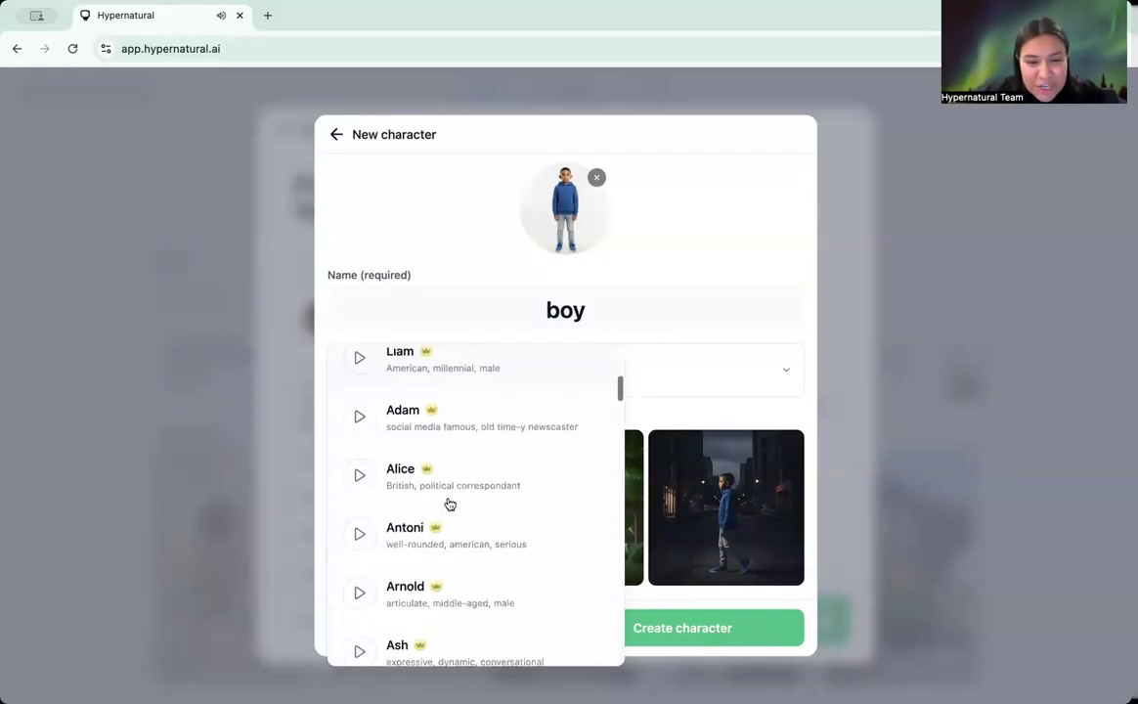
{"action": "scroll", "coordinate": [449, 504], "scroll_direction": "down", "scroll_amount": 10}
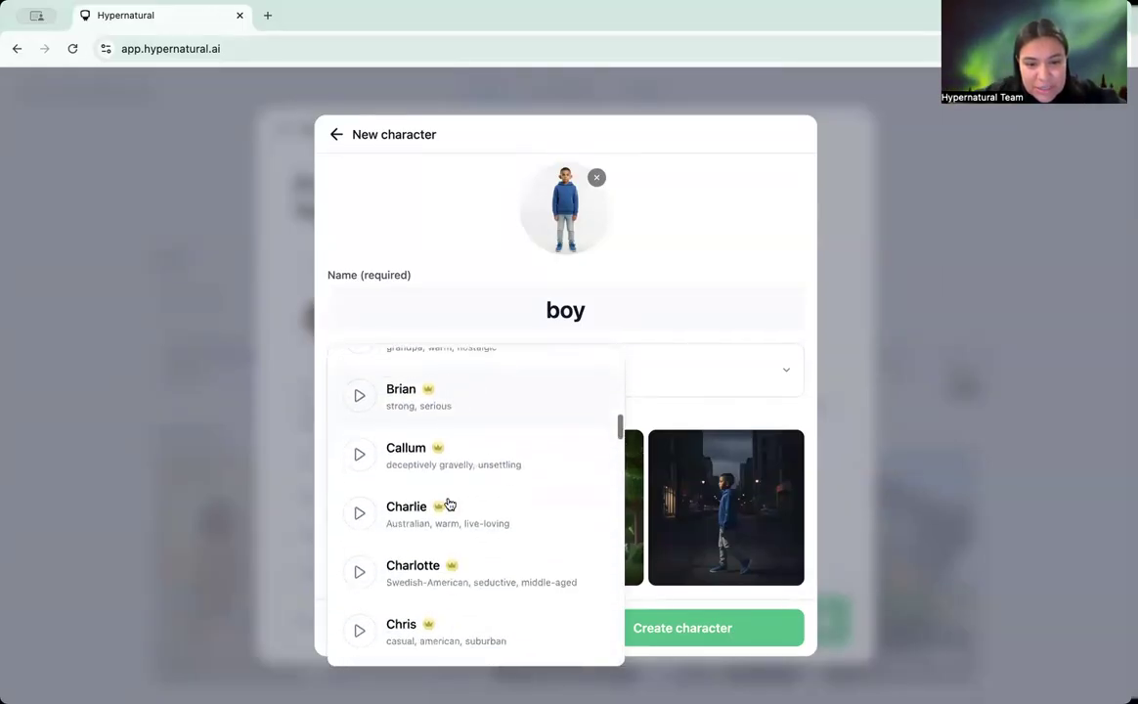
{"action": "scroll", "coordinate": [449, 503], "scroll_direction": "down", "scroll_amount": 8}
{"action": "scroll", "coordinate": [449, 503], "scroll_direction": "up", "scroll_amount": 4}
{"action": "scroll", "coordinate": [447, 502], "scroll_direction": "up", "scroll_amount": 2}
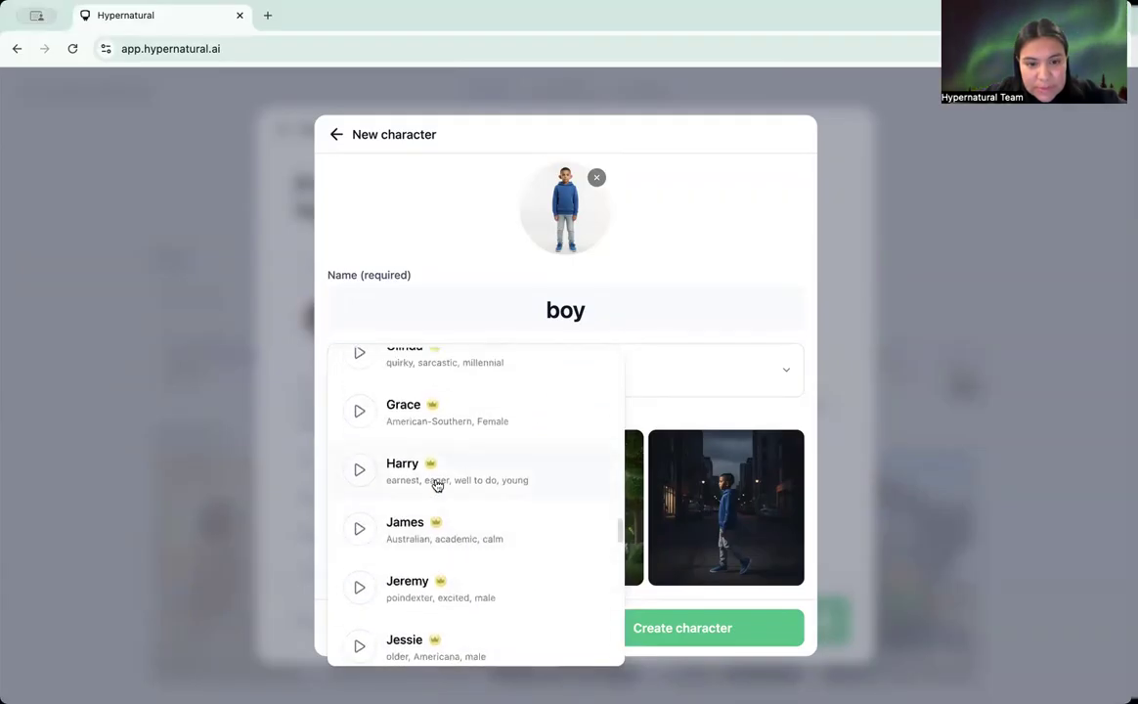
{"action": "scroll", "coordinate": [439, 477], "scroll_direction": "down", "scroll_amount": 8}
{"action": "scroll", "coordinate": [469, 458], "scroll_direction": "up", "scroll_amount": 1}
{"action": "scroll", "coordinate": [469, 459], "scroll_direction": "down", "scroll_amount": 2}
{"action": "scroll", "coordinate": [469, 459], "scroll_direction": "up", "scroll_amount": 2}
{"action": "scroll", "coordinate": [469, 458], "scroll_direction": "down", "scroll_amount": 1}
{"action": "left_click", "coordinate": [359, 567]}
{"action": "scroll", "coordinate": [429, 515], "scroll_direction": "up", "scroll_amount": 4}
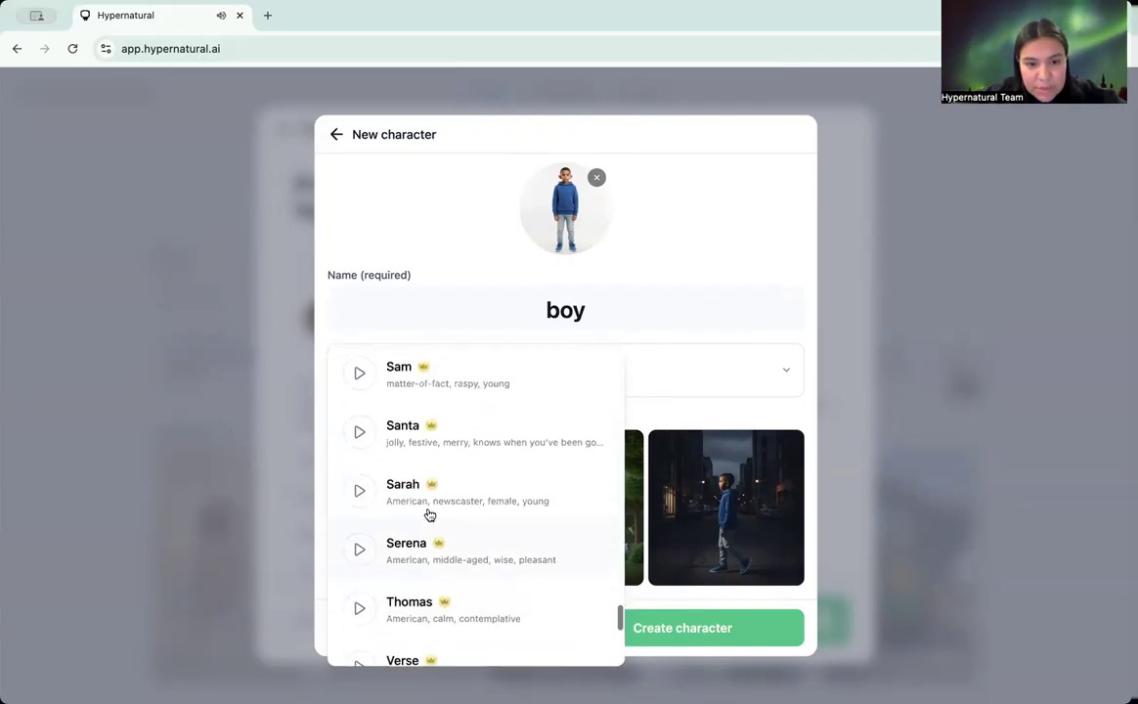
{"action": "left_click", "coordinate": [361, 486]}
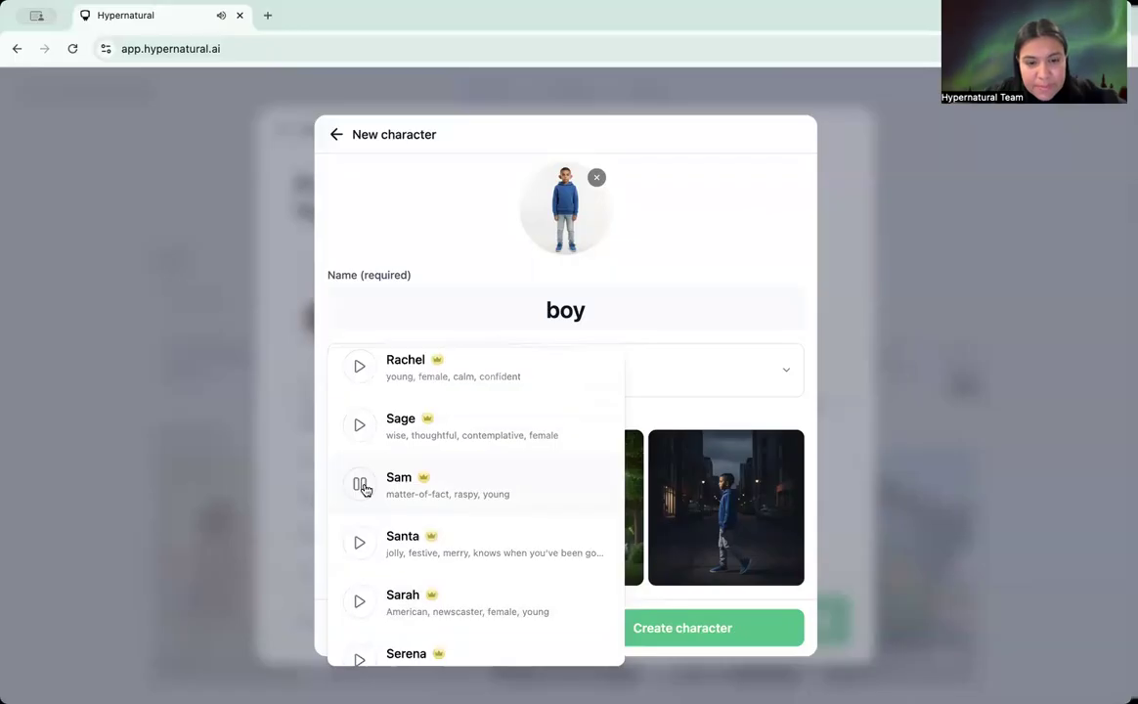
{"action": "left_click", "coordinate": [488, 493]}
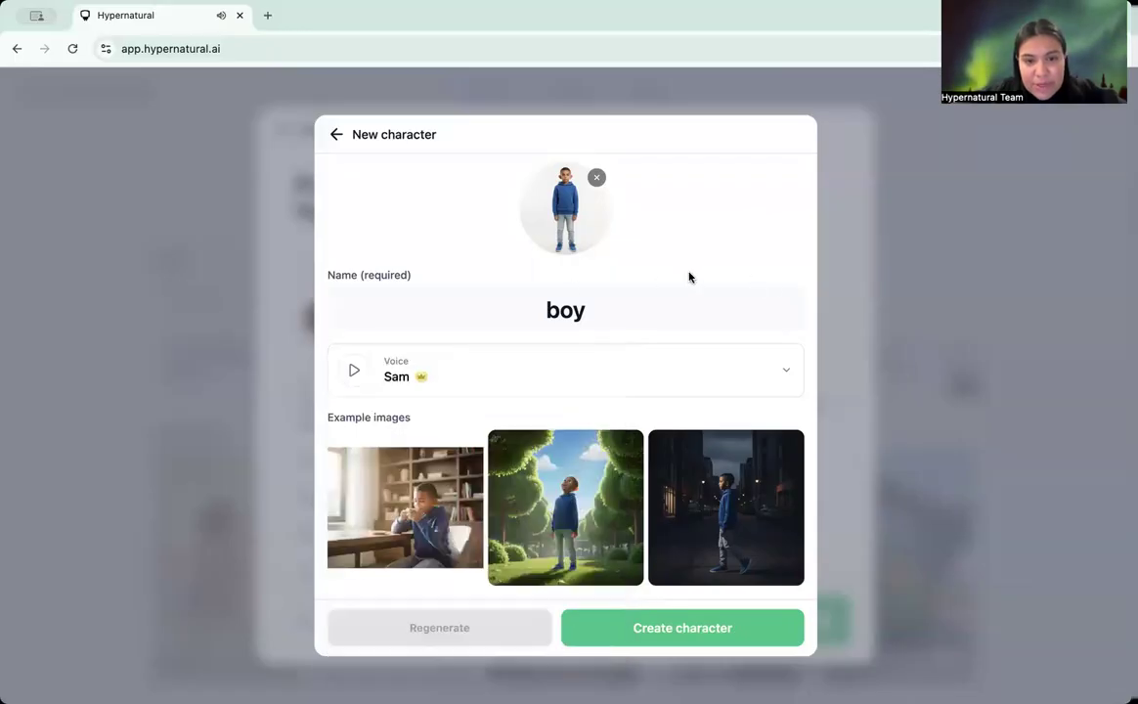
Review the boy's clothing, hair, age and build attributes and create the character for the Liam role.
{"action": "scroll", "coordinate": [615, 490], "scroll_direction": "down", "scroll_amount": 5}
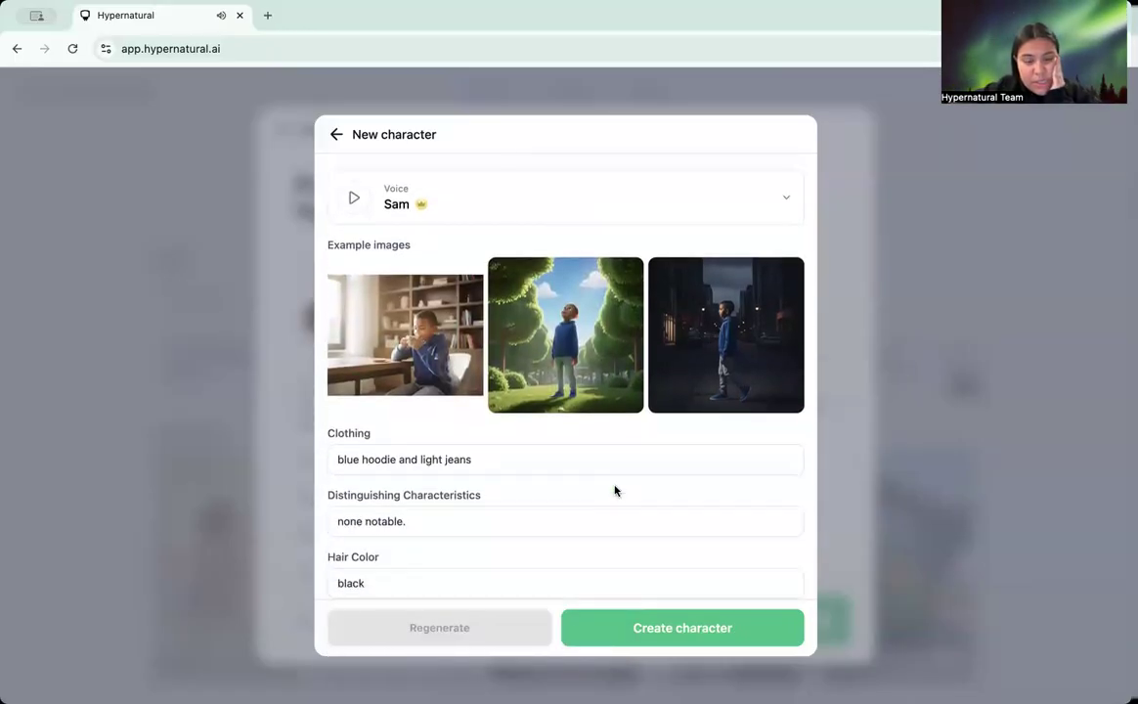
{"action": "scroll", "coordinate": [615, 490], "scroll_direction": "down", "scroll_amount": 2}
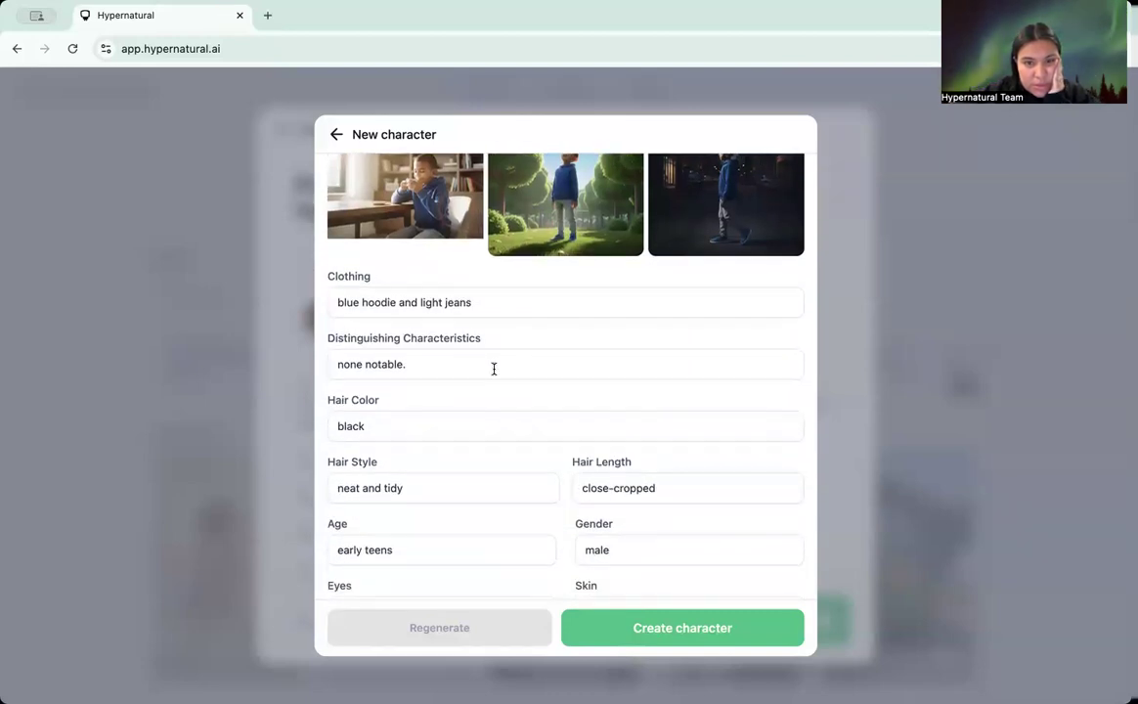
{"action": "scroll", "coordinate": [452, 429], "scroll_direction": "down", "scroll_amount": 3}
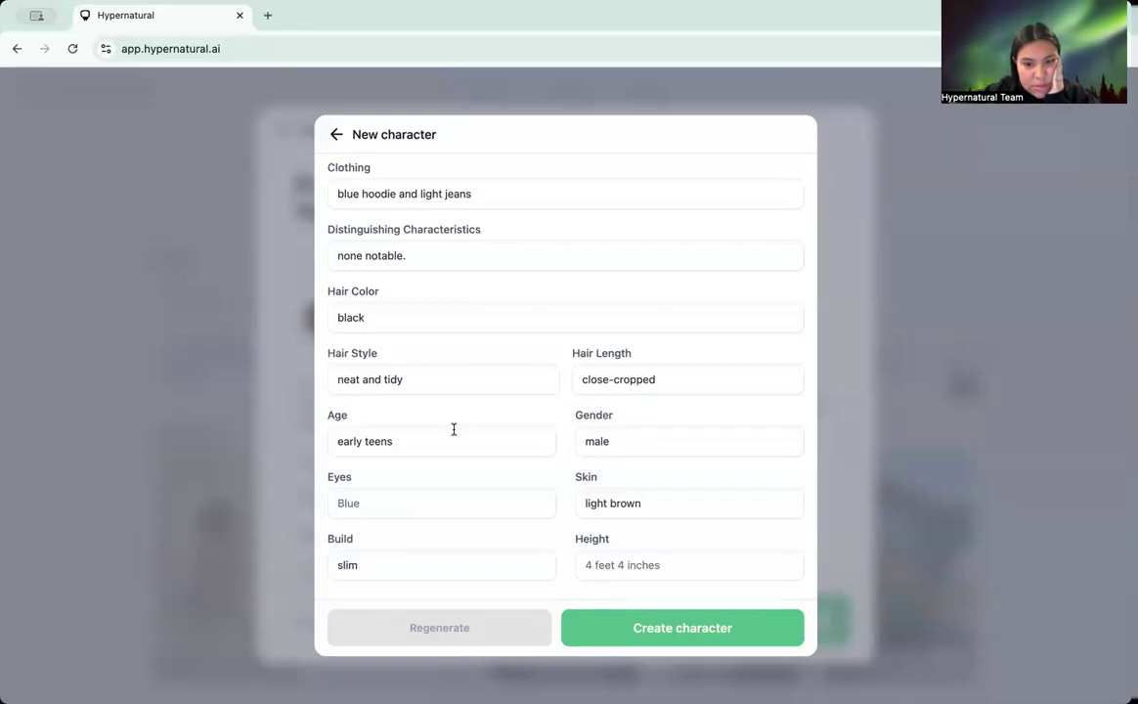
{"action": "left_click", "coordinate": [691, 639]}
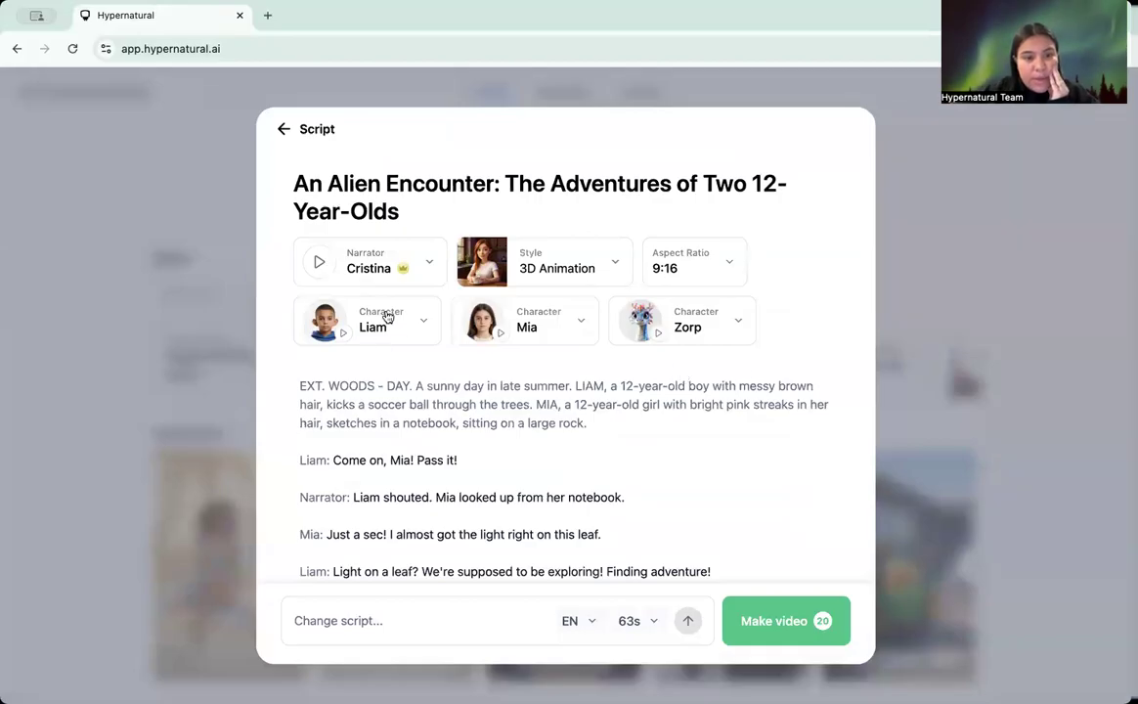
{"action": "left_click", "coordinate": [549, 324]}
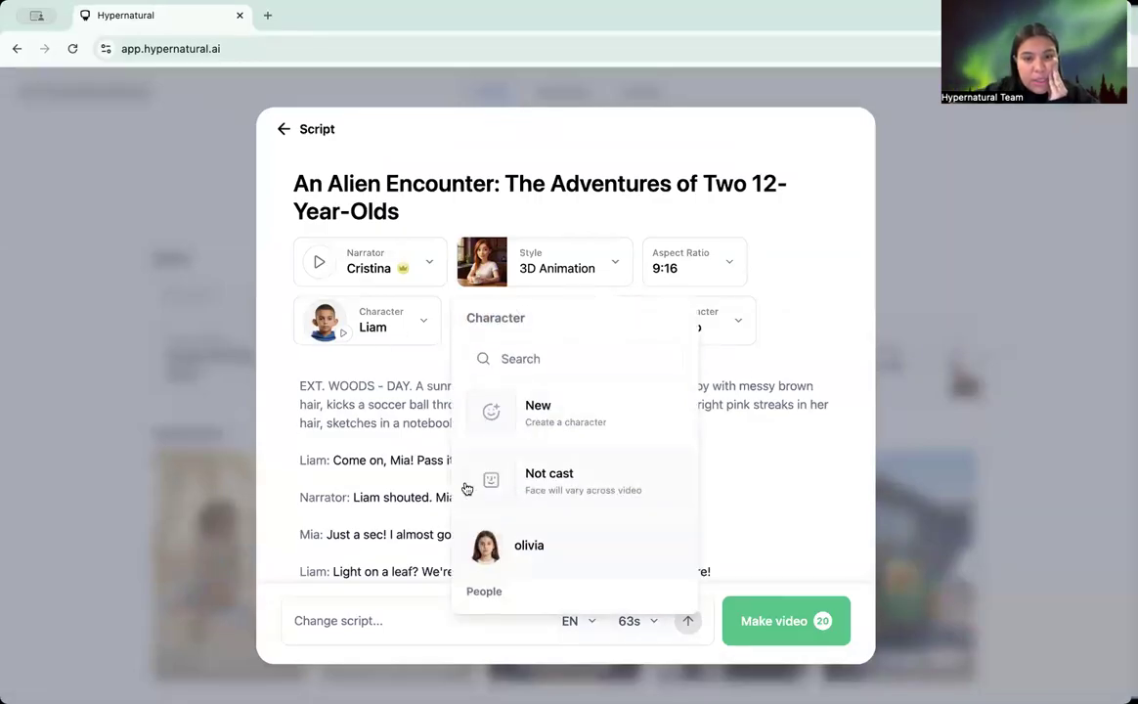
{"action": "scroll", "coordinate": [564, 553], "scroll_direction": "down", "scroll_amount": 1}
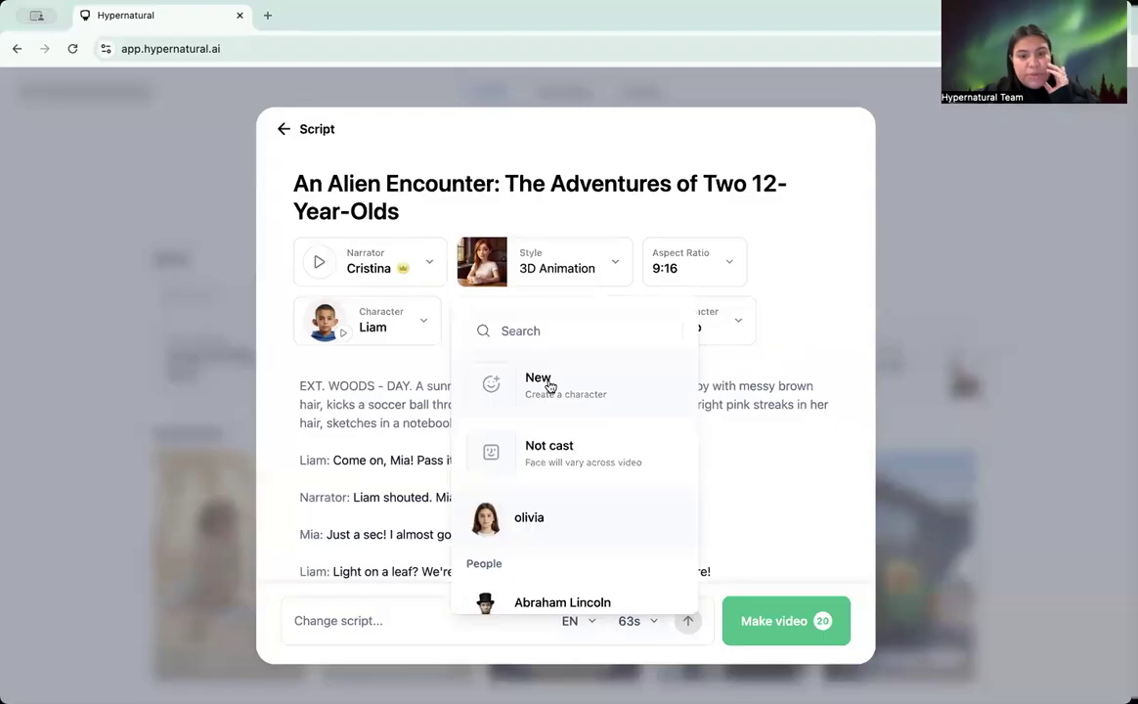
{"action": "left_click", "coordinate": [549, 385]}
{"action": "left_click", "coordinate": [336, 167]}
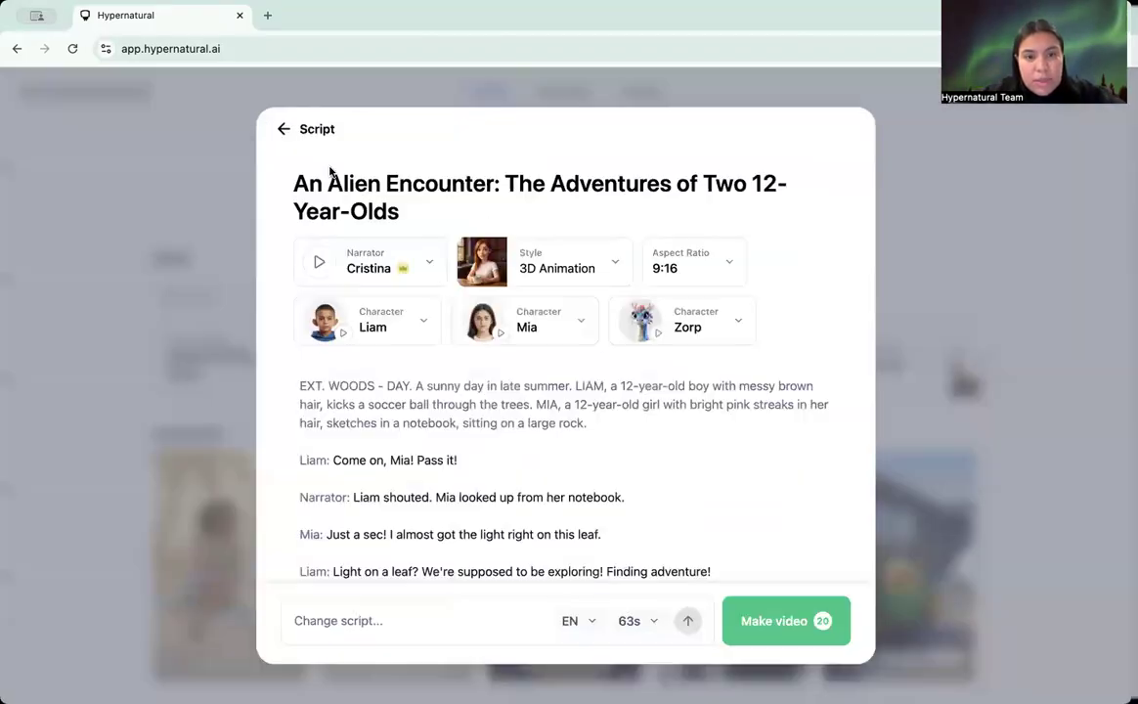
Describe Mia's new character as a 12-year-old girl, dark brown skin, afro puffs hairdo, small hoop earrings, light purple sleeveless mock neck zippered jumpsuit, white shirt, white sneakers.
{"action": "left_click", "coordinate": [538, 326]}
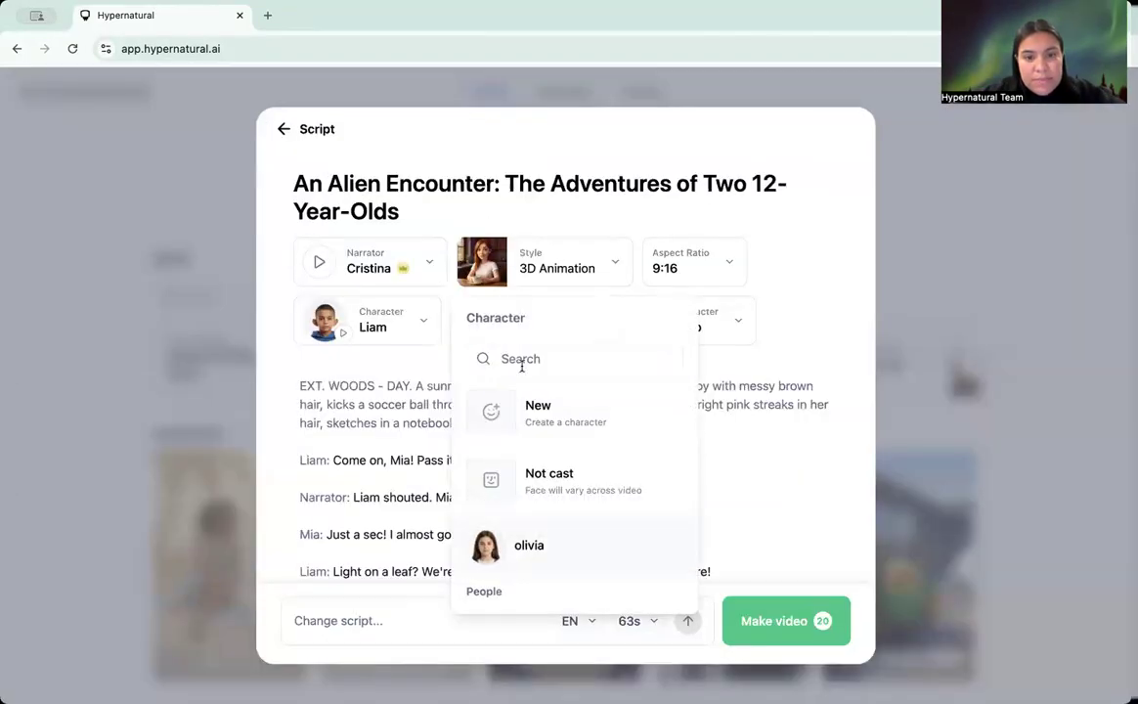
{"action": "left_click", "coordinate": [549, 414]}
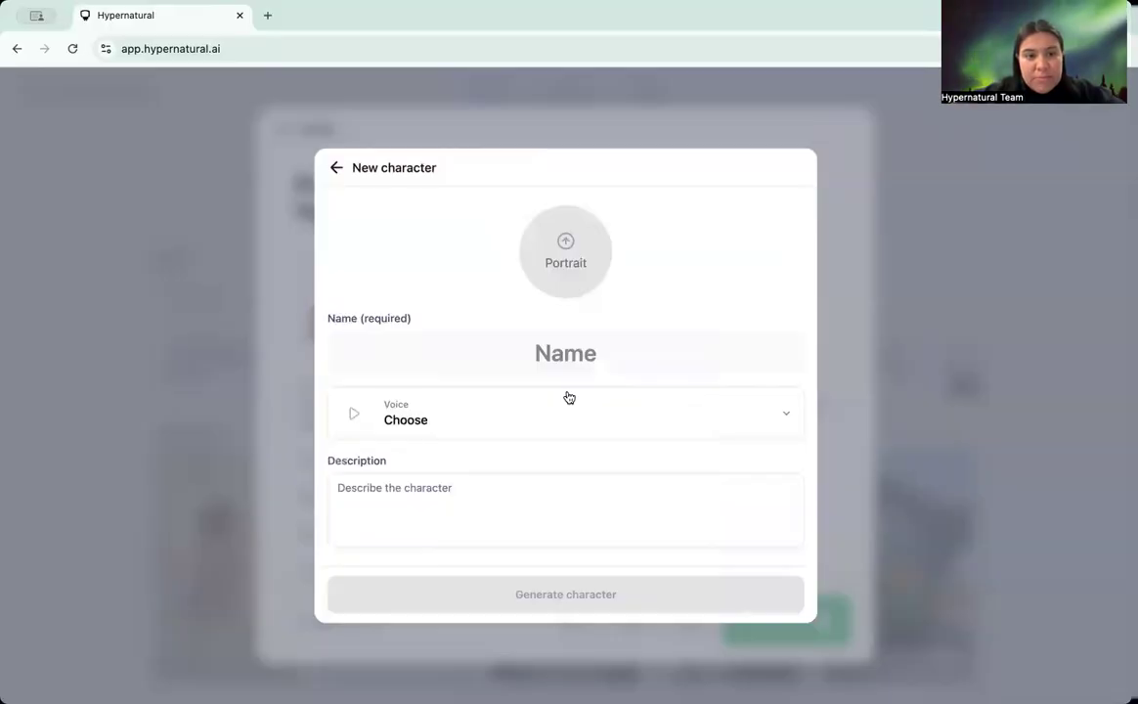
{"action": "left_click", "coordinate": [472, 493]}
{"action": "type", "text": "12 year old girl dark brown skin, afro puffs hairdo, small hoop earrings, light purple sleeveless mock neck jumpsuit with a zipper and with a white shirt, white sneakers"}
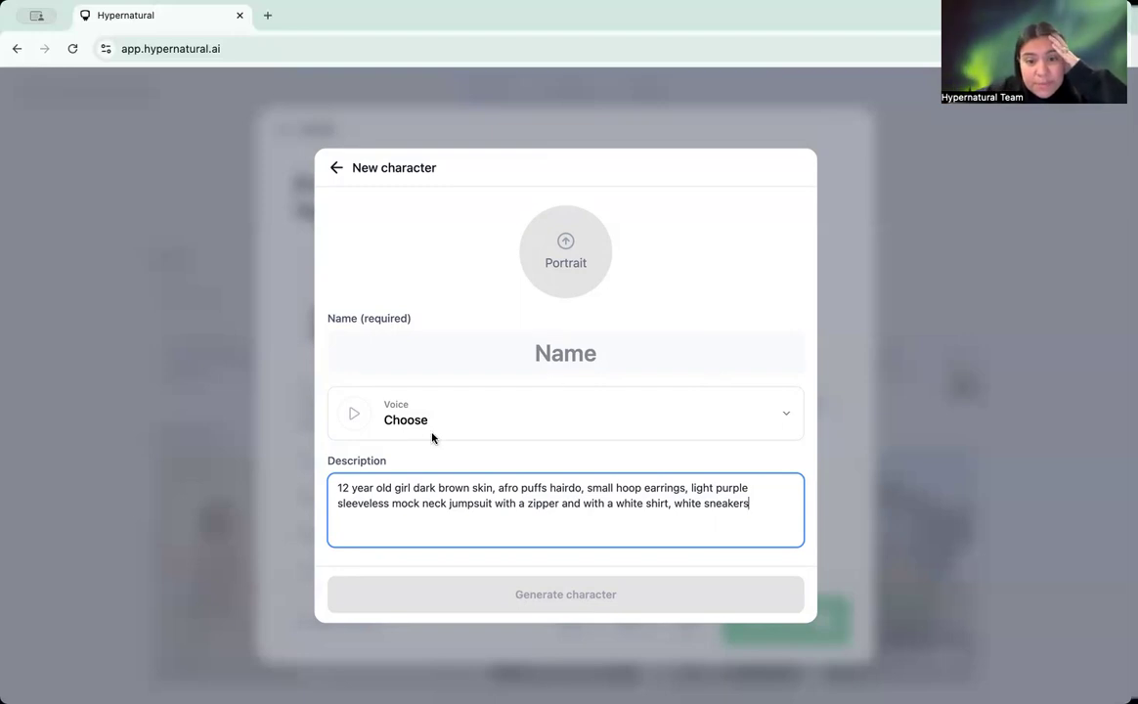
Name the new character "girl", generate it from the description and look over its generated appearance attributes.
{"action": "left_click", "coordinate": [553, 354]}
{"action": "type", "text": "mia"}
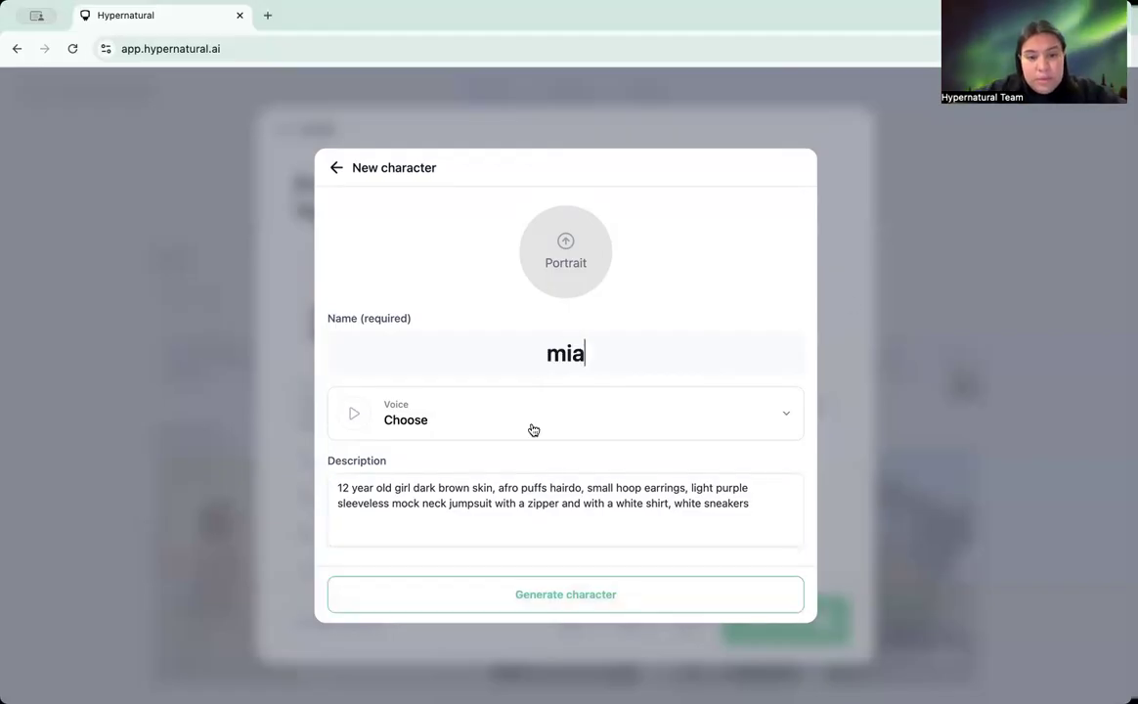
{"action": "left_click_drag", "start_coordinate": [592, 356], "coordinate": [536, 357]}
{"action": "type", "text": "girl"}
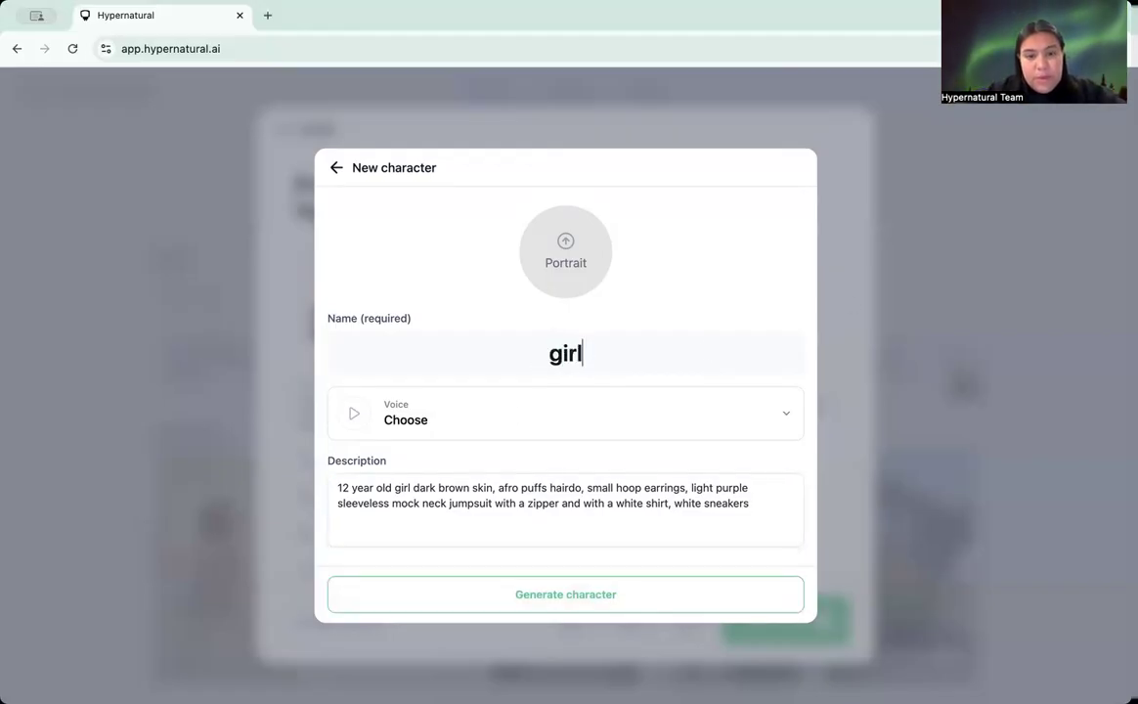
{"action": "left_click", "coordinate": [553, 596]}
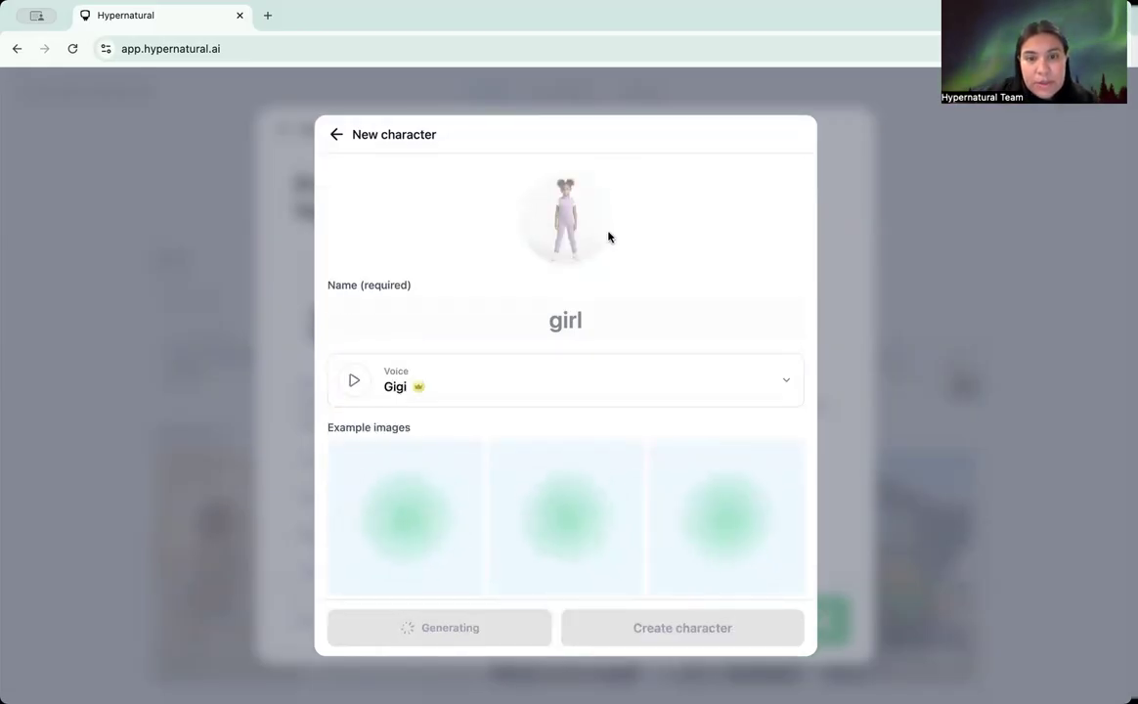
{"action": "scroll", "coordinate": [567, 420], "scroll_direction": "down", "scroll_amount": 3}
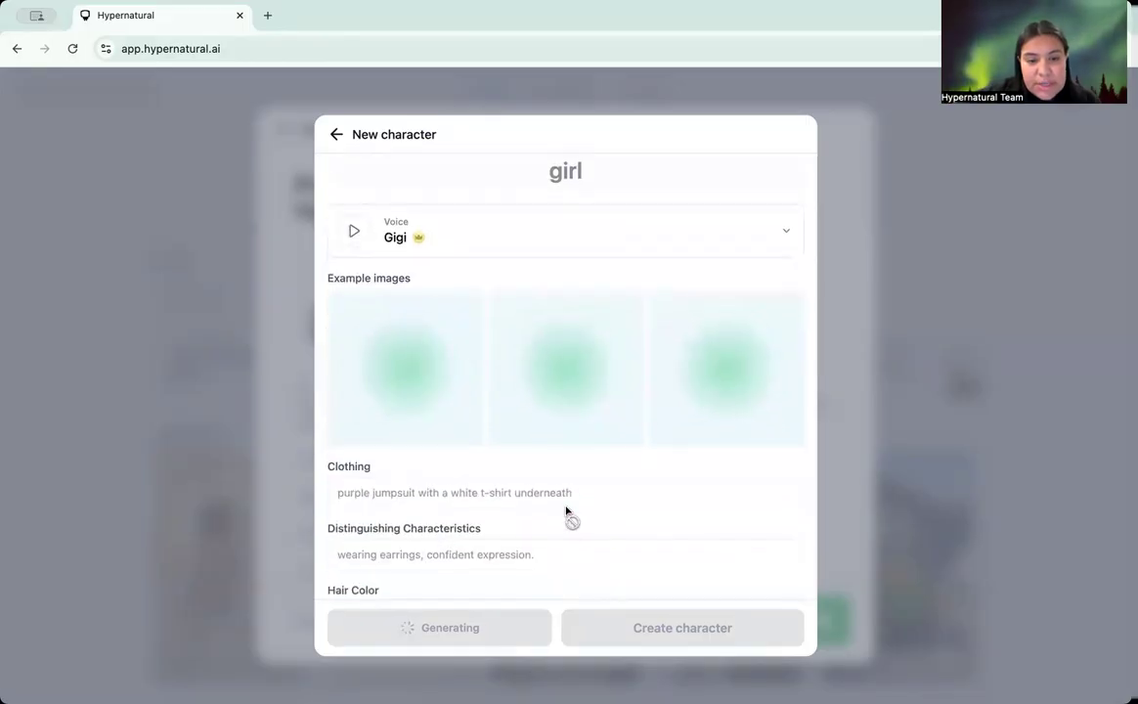
{"action": "scroll", "coordinate": [567, 513], "scroll_direction": "down", "scroll_amount": 3}
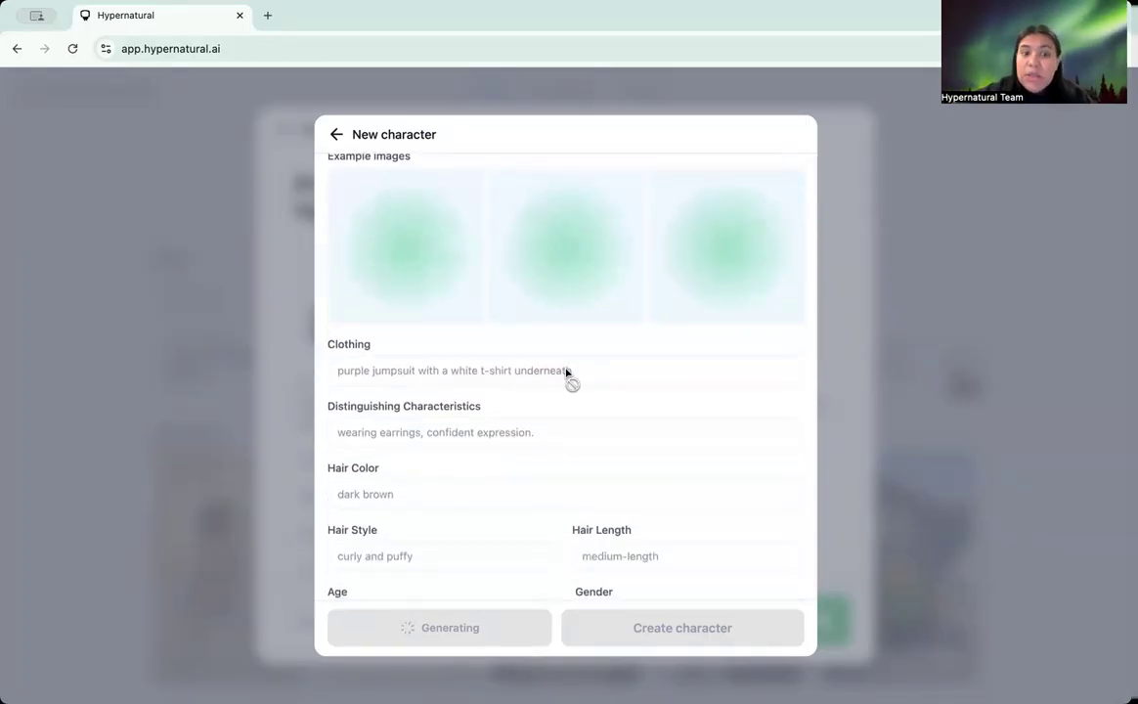
{"action": "scroll", "coordinate": [642, 490], "scroll_direction": "down", "scroll_amount": 3}
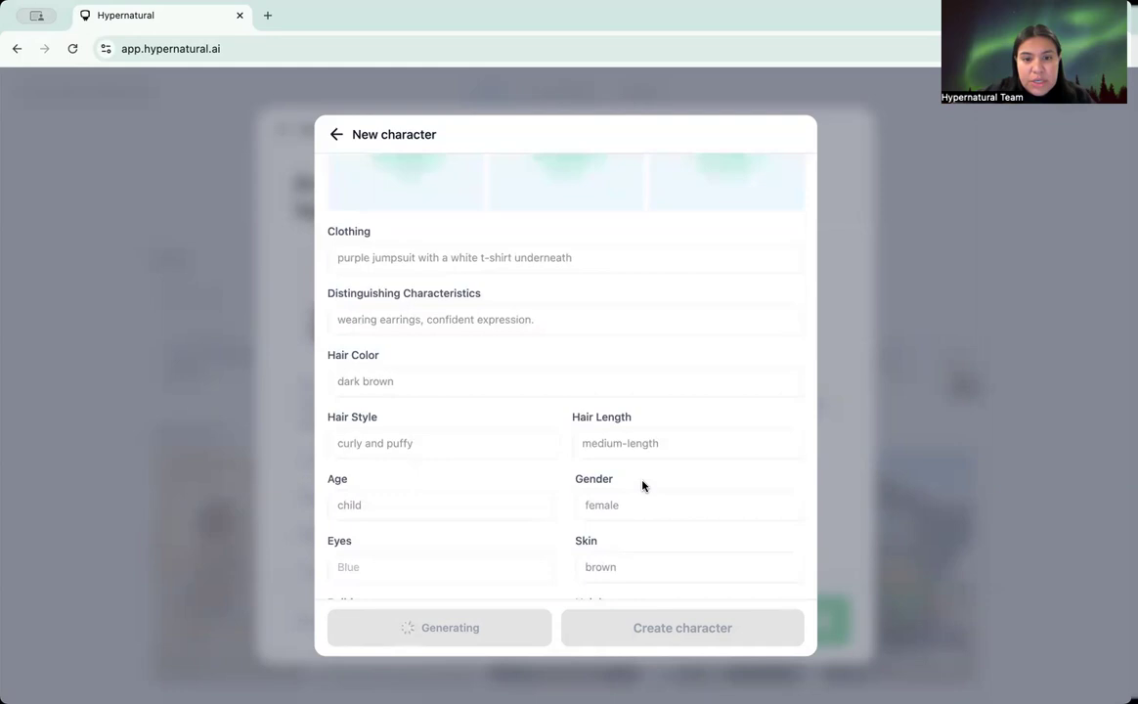
{"action": "scroll", "coordinate": [643, 486], "scroll_direction": "down", "scroll_amount": 2}
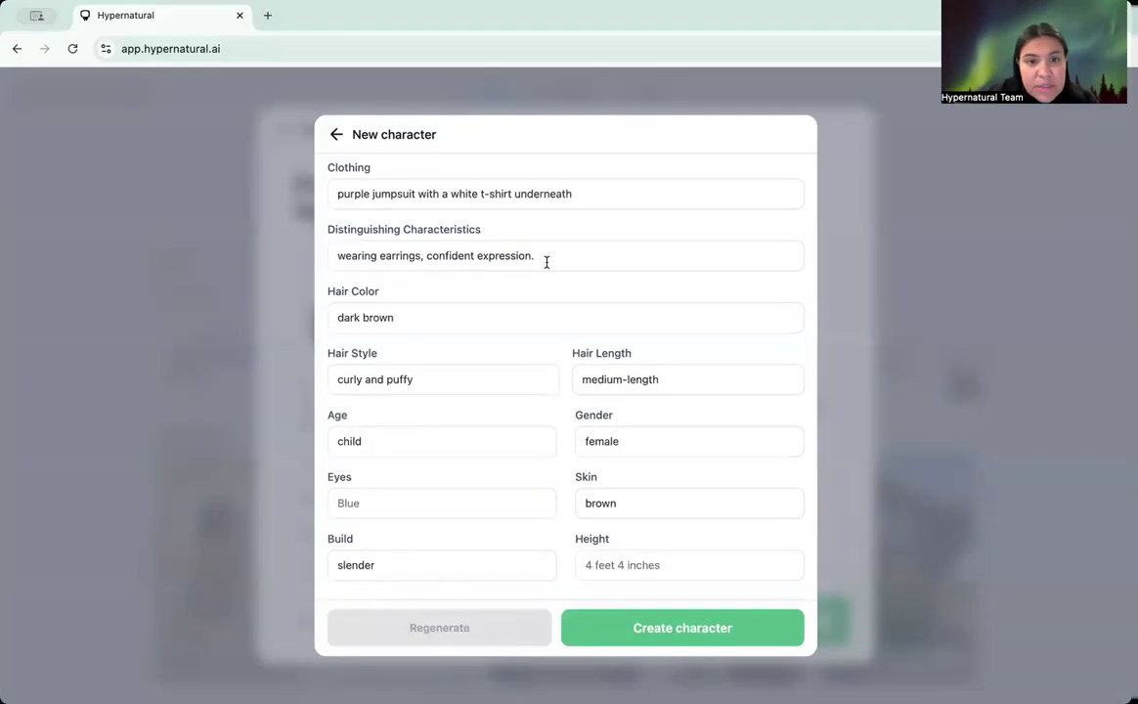
Look over the girl character's example images and listen to the Gigi and Coral voice samples.
{"action": "scroll", "coordinate": [546, 262], "scroll_direction": "up", "scroll_amount": 4}
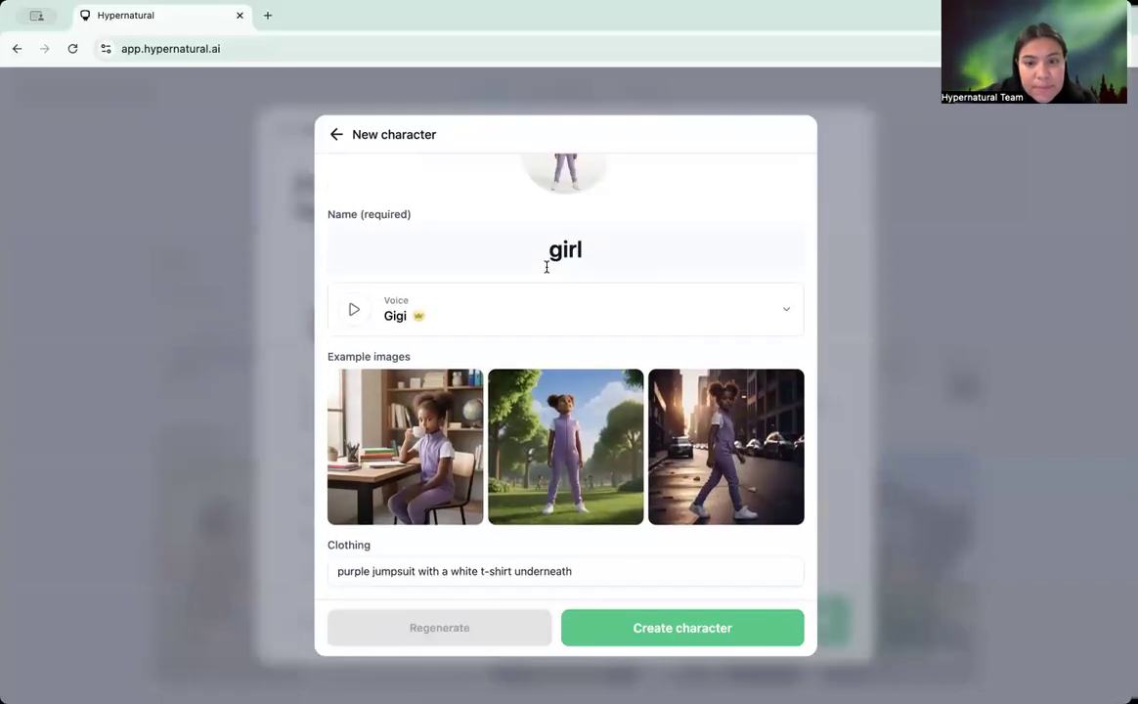
{"action": "scroll", "coordinate": [547, 267], "scroll_direction": "down", "scroll_amount": 3}
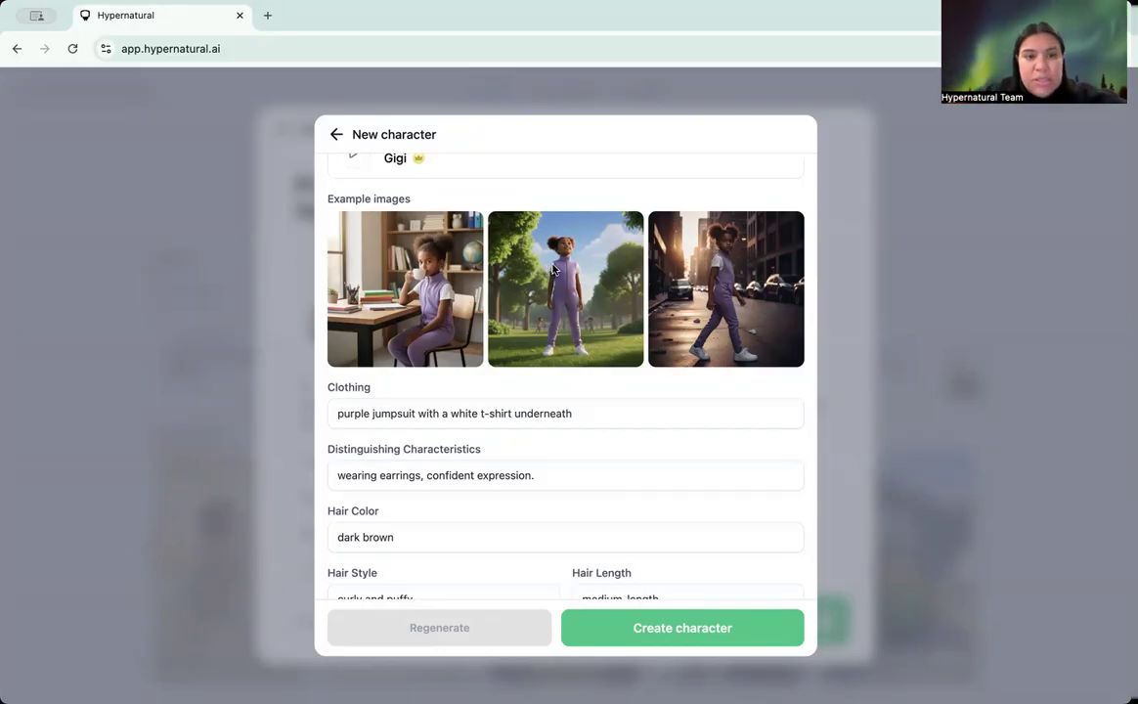
{"action": "scroll", "coordinate": [589, 300], "scroll_direction": "up", "scroll_amount": 2}
{"action": "scroll", "coordinate": [535, 268], "scroll_direction": "down", "scroll_amount": 1}
{"action": "scroll", "coordinate": [536, 268], "scroll_direction": "up", "scroll_amount": 2}
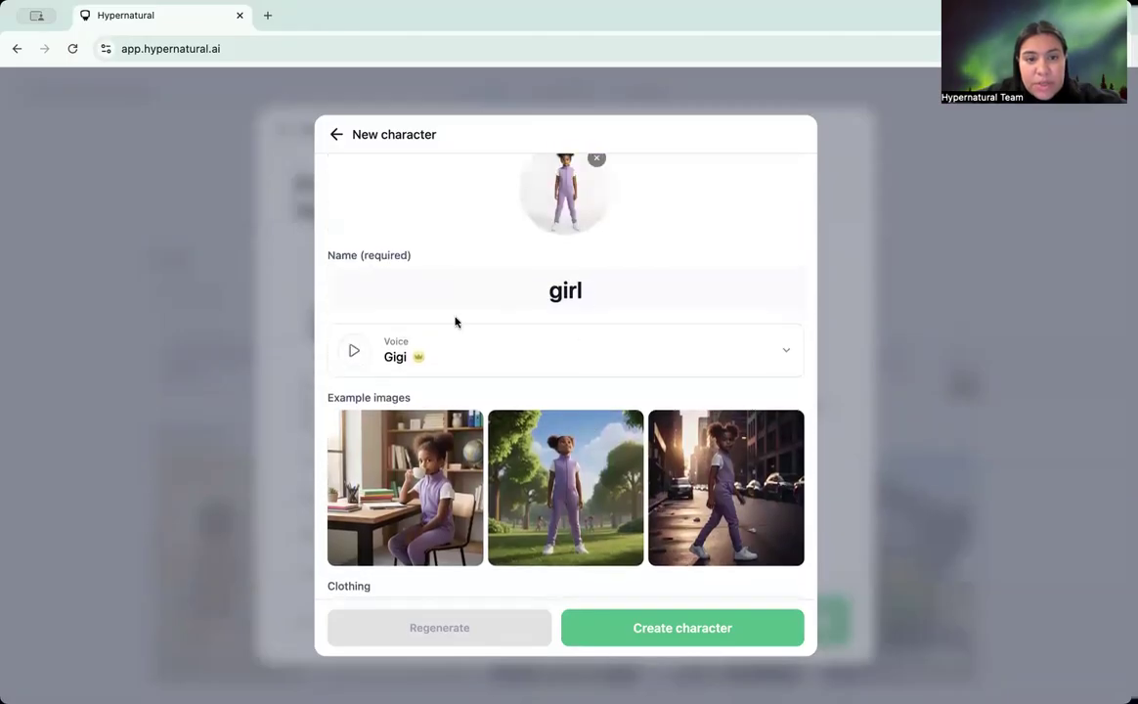
{"action": "left_click", "coordinate": [355, 354]}
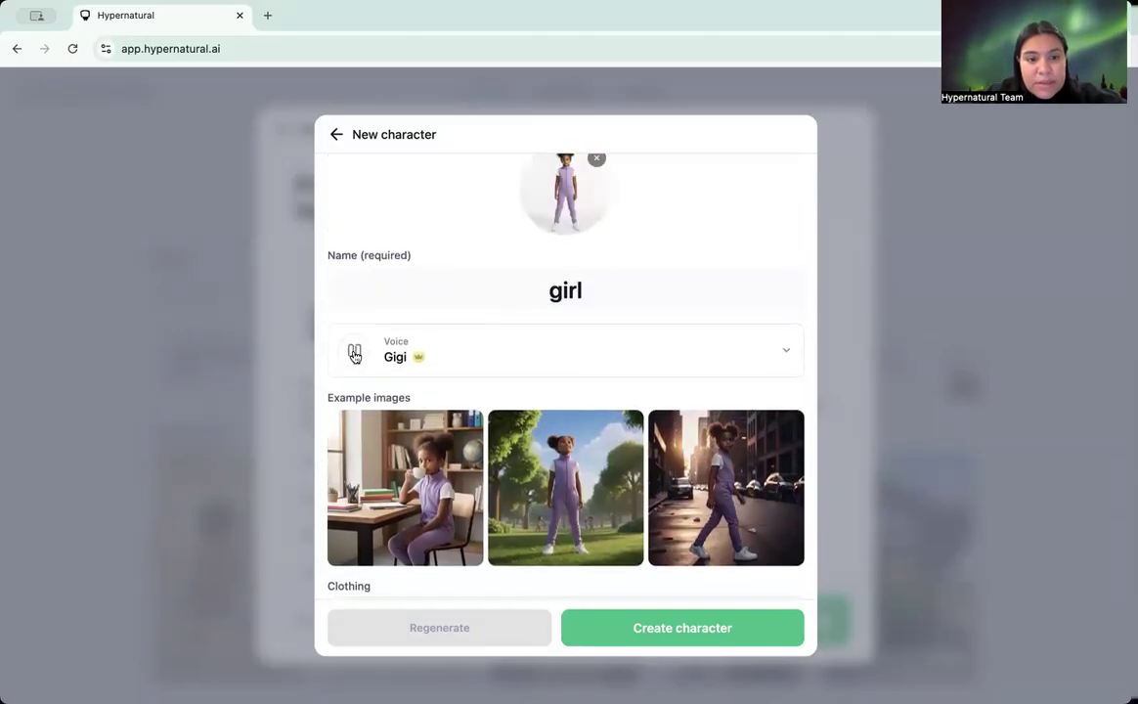
{"action": "left_click", "coordinate": [411, 355]}
{"action": "scroll", "coordinate": [459, 501], "scroll_direction": "down", "scroll_amount": 10}
{"action": "scroll", "coordinate": [460, 500], "scroll_direction": "up", "scroll_amount": 3}
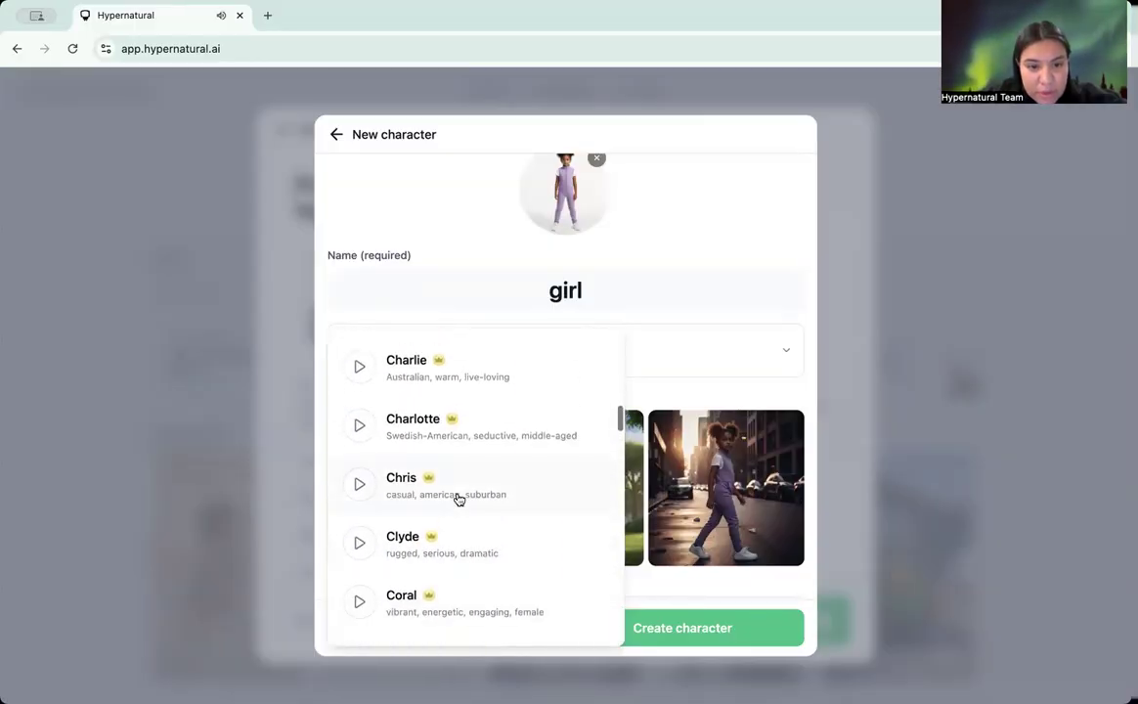
{"action": "scroll", "coordinate": [459, 500], "scroll_direction": "down", "scroll_amount": 5}
{"action": "scroll", "coordinate": [458, 497], "scroll_direction": "down", "scroll_amount": 1}
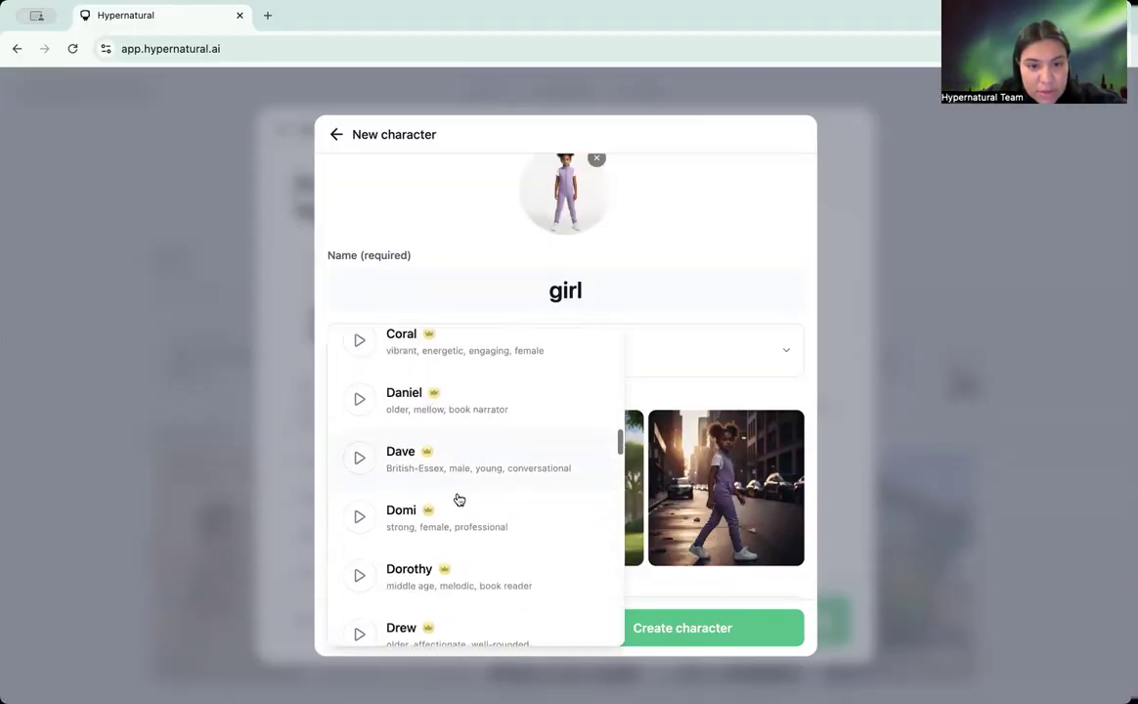
{"action": "scroll", "coordinate": [458, 497], "scroll_direction": "up", "scroll_amount": 1}
{"action": "left_click", "coordinate": [358, 371]}
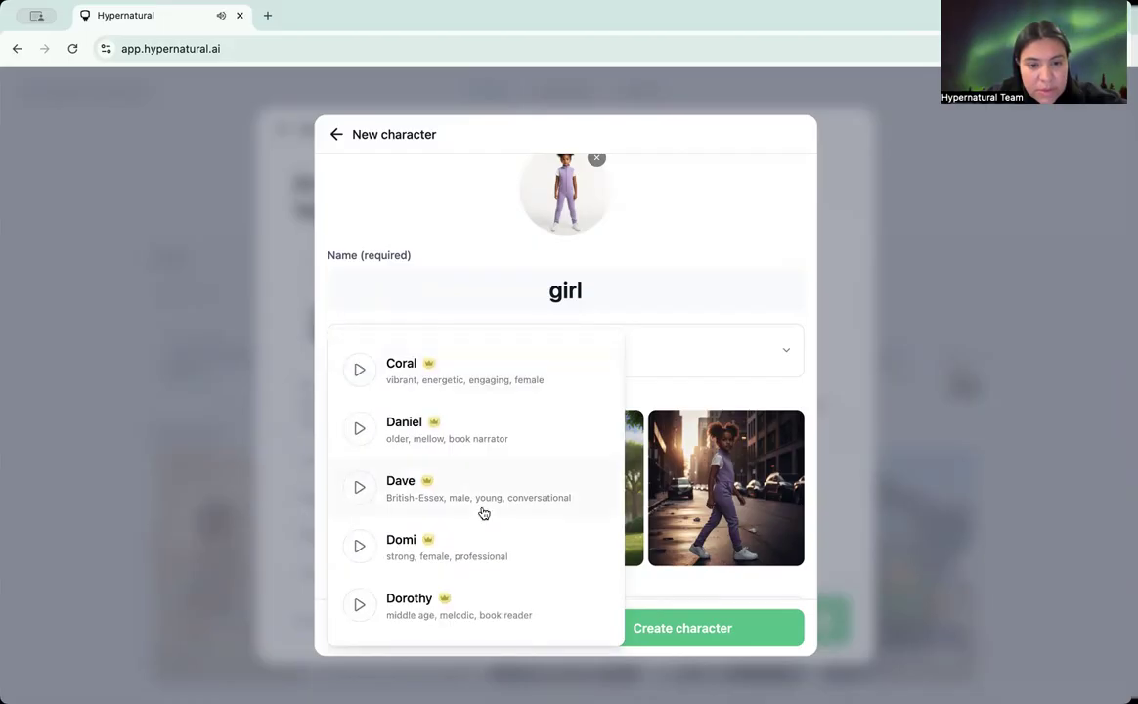
Listen to the Emily and Freya voice samples and set the girl character's voice to Freya.
{"action": "scroll", "coordinate": [480, 511], "scroll_direction": "down", "scroll_amount": 5}
{"action": "scroll", "coordinate": [460, 479], "scroll_direction": "up", "scroll_amount": 2}
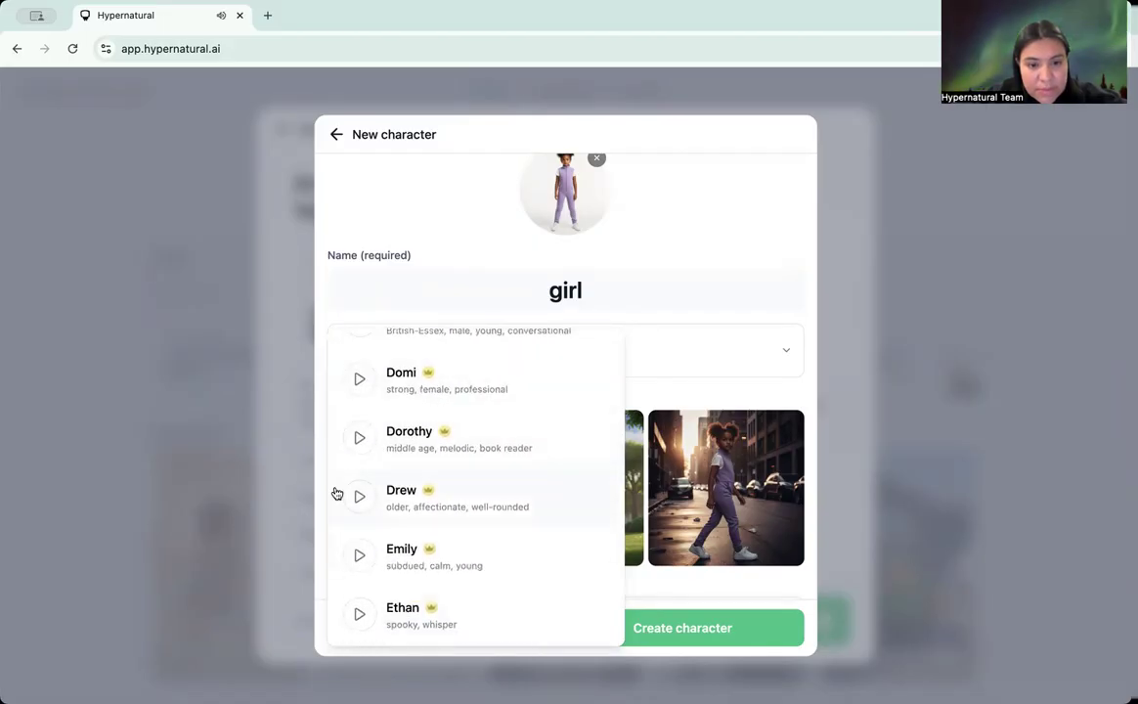
{"action": "scroll", "coordinate": [337, 492], "scroll_direction": "down", "scroll_amount": 3}
{"action": "left_click", "coordinate": [359, 412]}
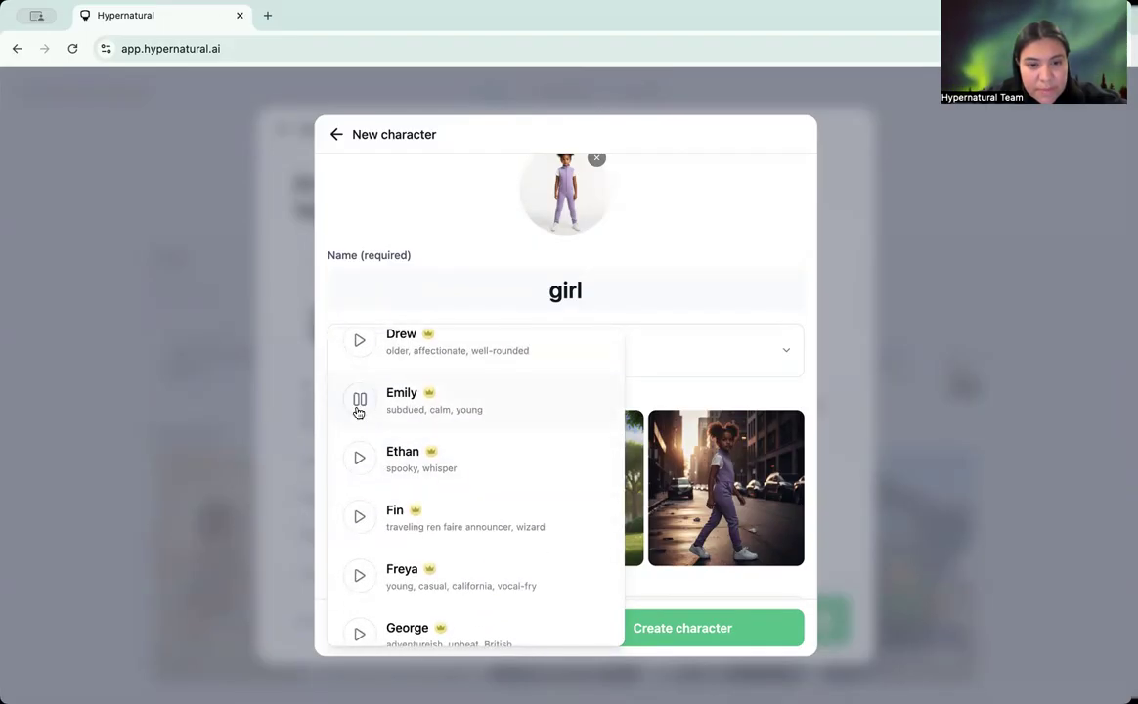
{"action": "scroll", "coordinate": [542, 471], "scroll_direction": "down", "scroll_amount": 1}
{"action": "scroll", "coordinate": [542, 472], "scroll_direction": "down", "scroll_amount": 1}
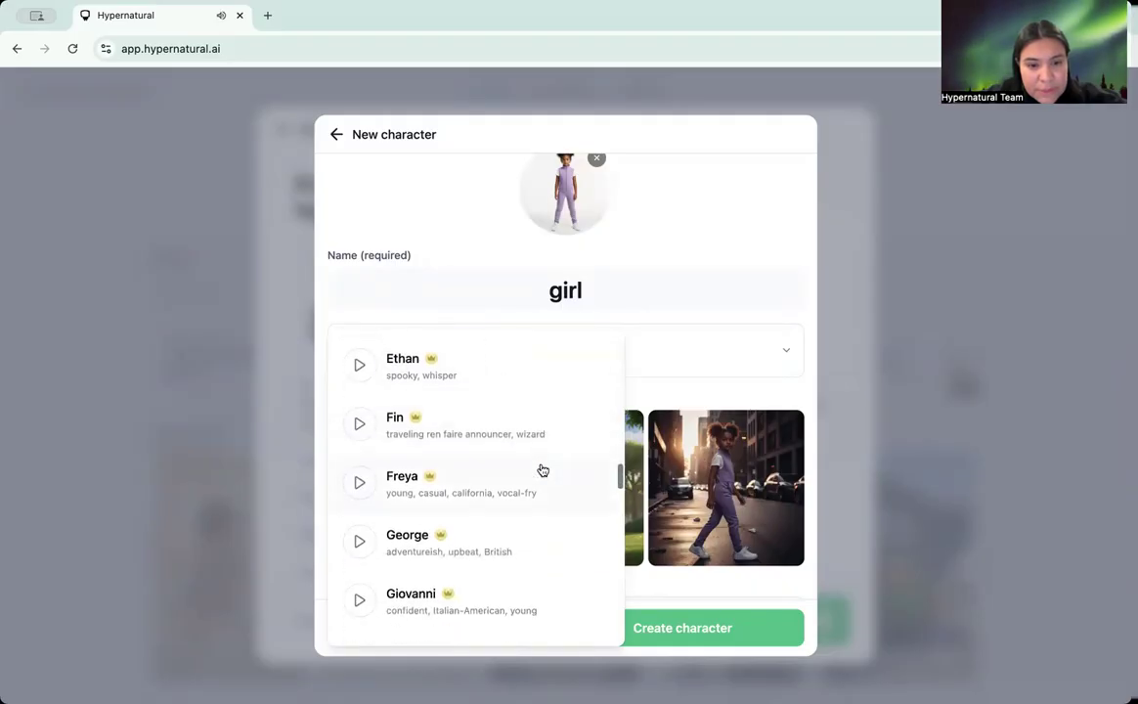
{"action": "scroll", "coordinate": [542, 471], "scroll_direction": "down", "scroll_amount": 1}
{"action": "left_click", "coordinate": [360, 416]}
{"action": "left_click", "coordinate": [452, 424]}
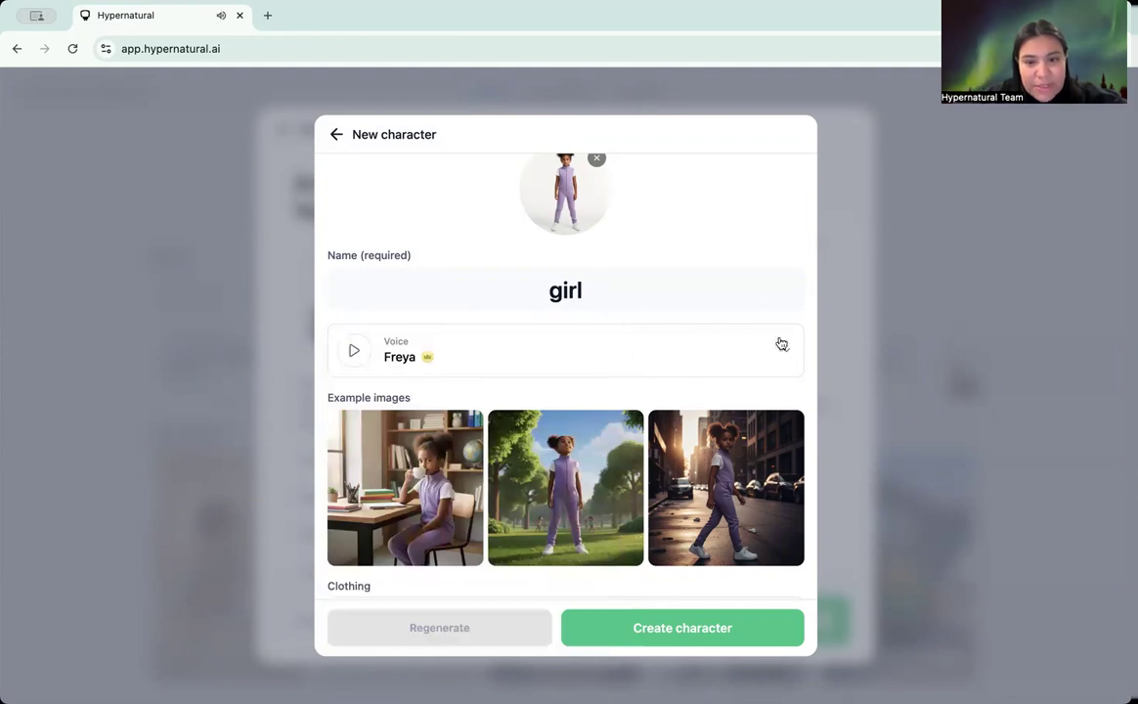
Recheck the girl's generated details and create the character for the Mia role.
{"action": "scroll", "coordinate": [762, 330], "scroll_direction": "down", "scroll_amount": 2}
{"action": "scroll", "coordinate": [591, 553], "scroll_direction": "down", "scroll_amount": 1}
{"action": "scroll", "coordinate": [807, 483], "scroll_direction": "up", "scroll_amount": 3}
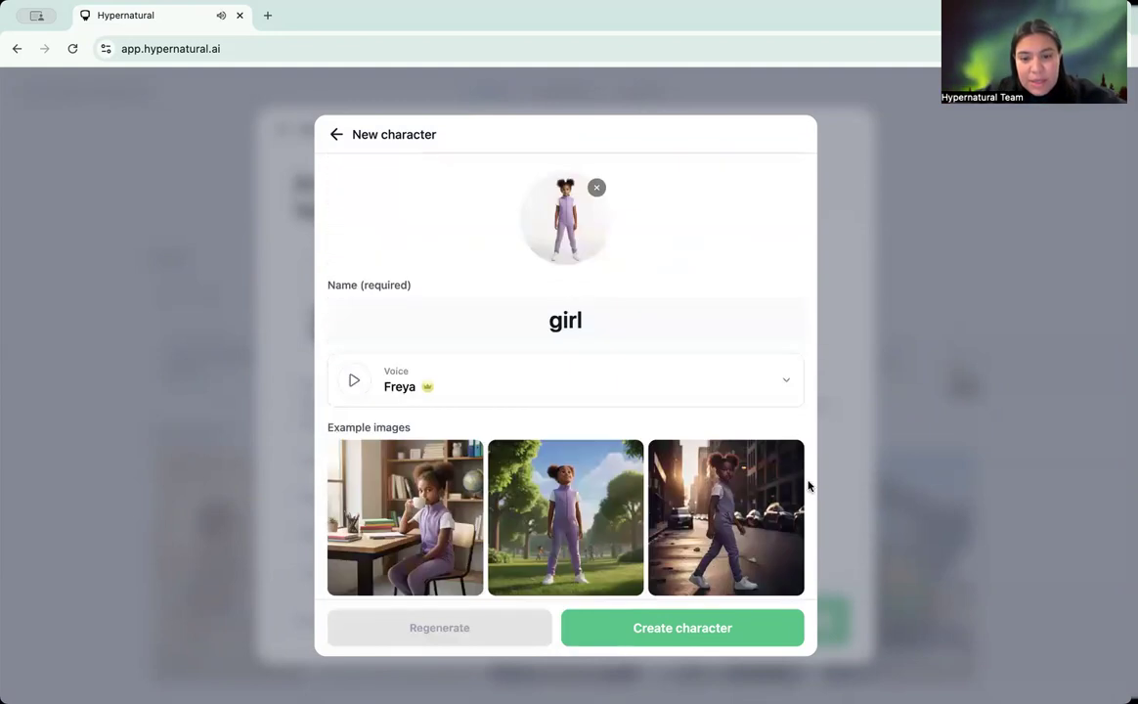
{"action": "left_click", "coordinate": [672, 636]}
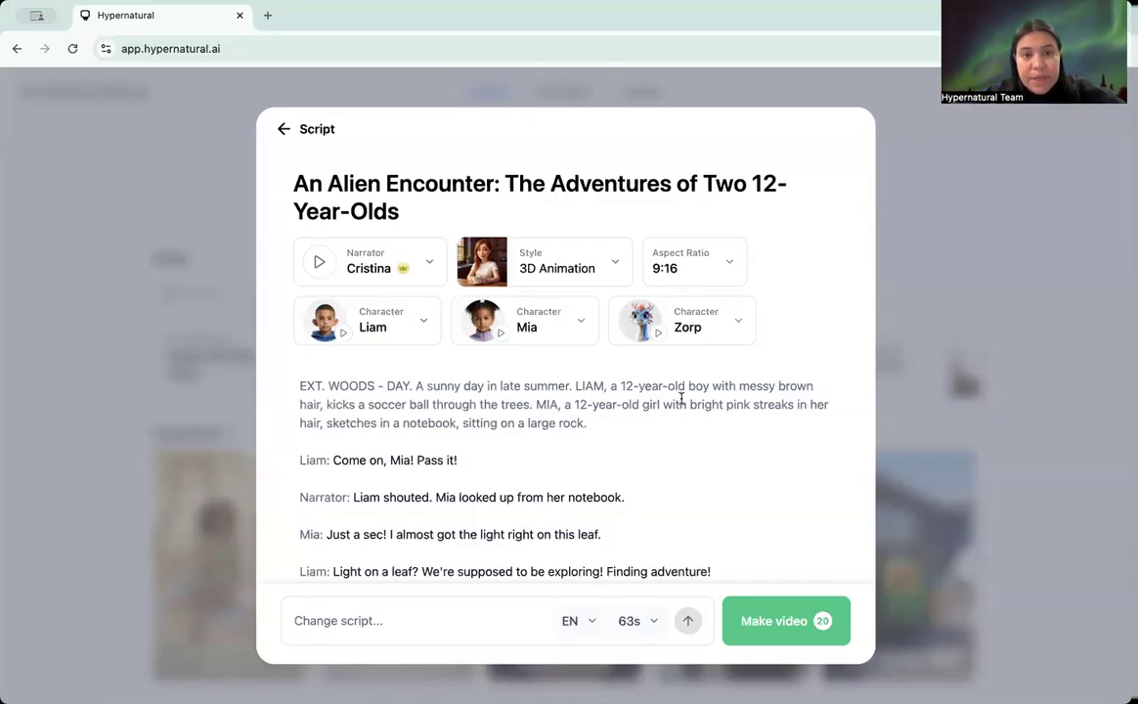
Try describing a new Zorp character as a pink alien-like creature, chunky short appearance, three big dewy eyes, small mouth, no ears, rainbow jumpsuit.
{"action": "left_click", "coordinate": [700, 329]}
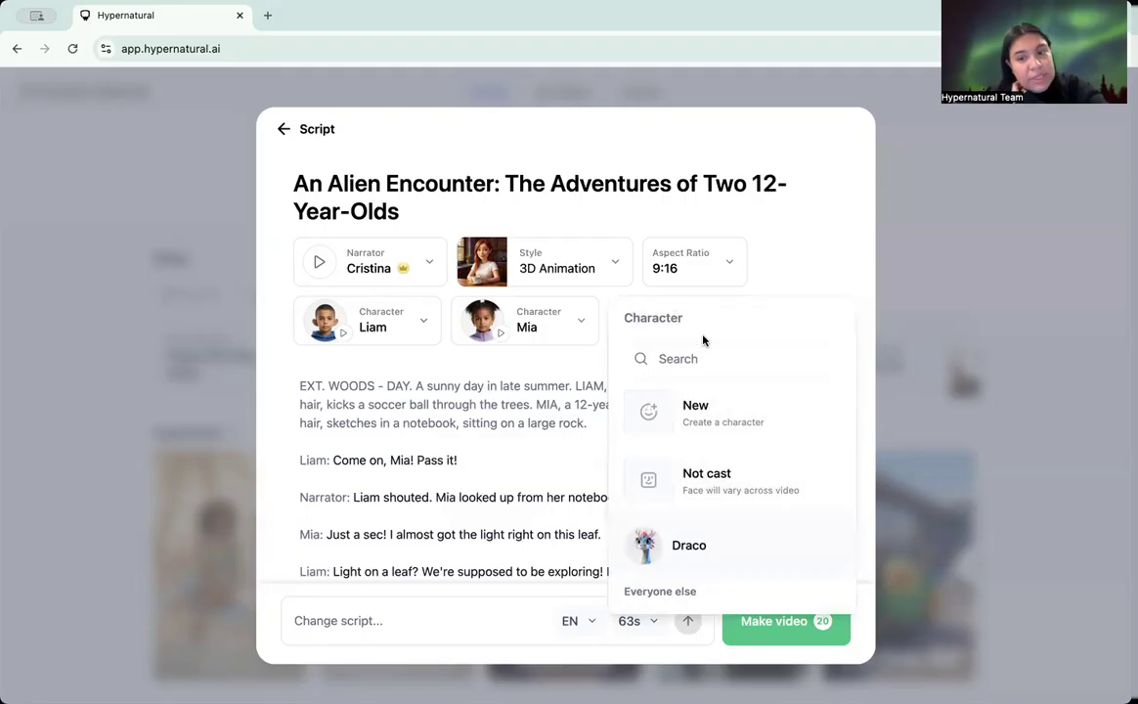
{"action": "left_click", "coordinate": [726, 425]}
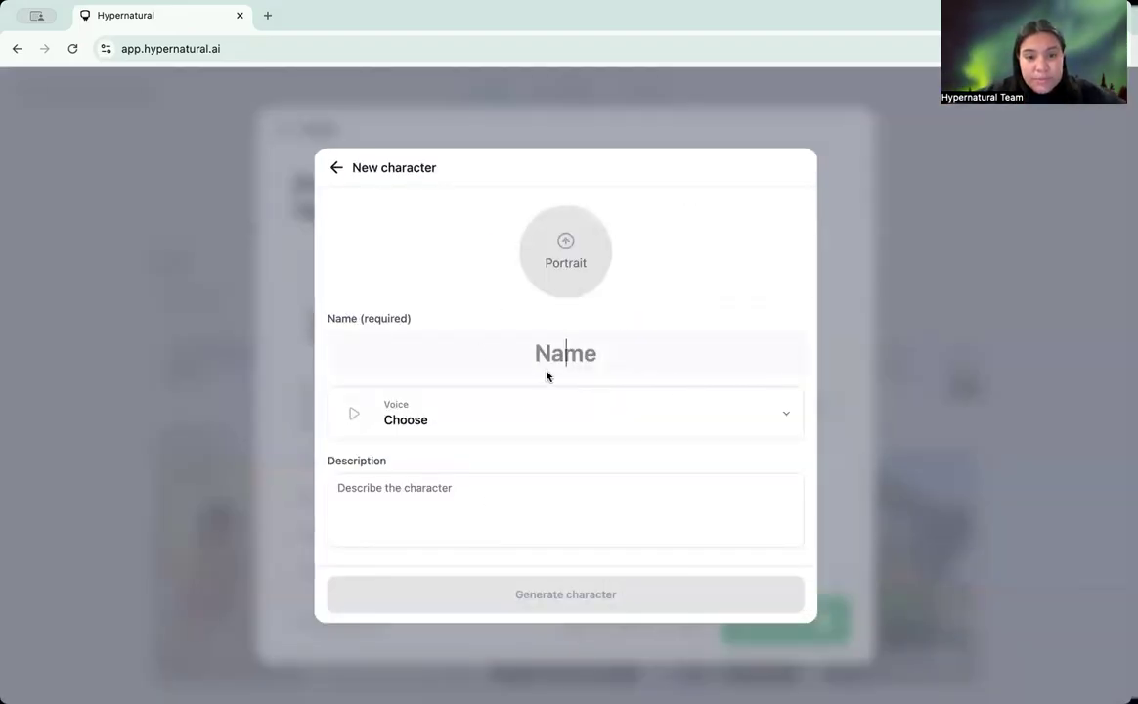
{"action": "left_click", "coordinate": [465, 515]}
{"action": "type", "text": "a pink alien-like creature with a chunky short appearance, three big dewy eyes and a small mouth, no ears."}
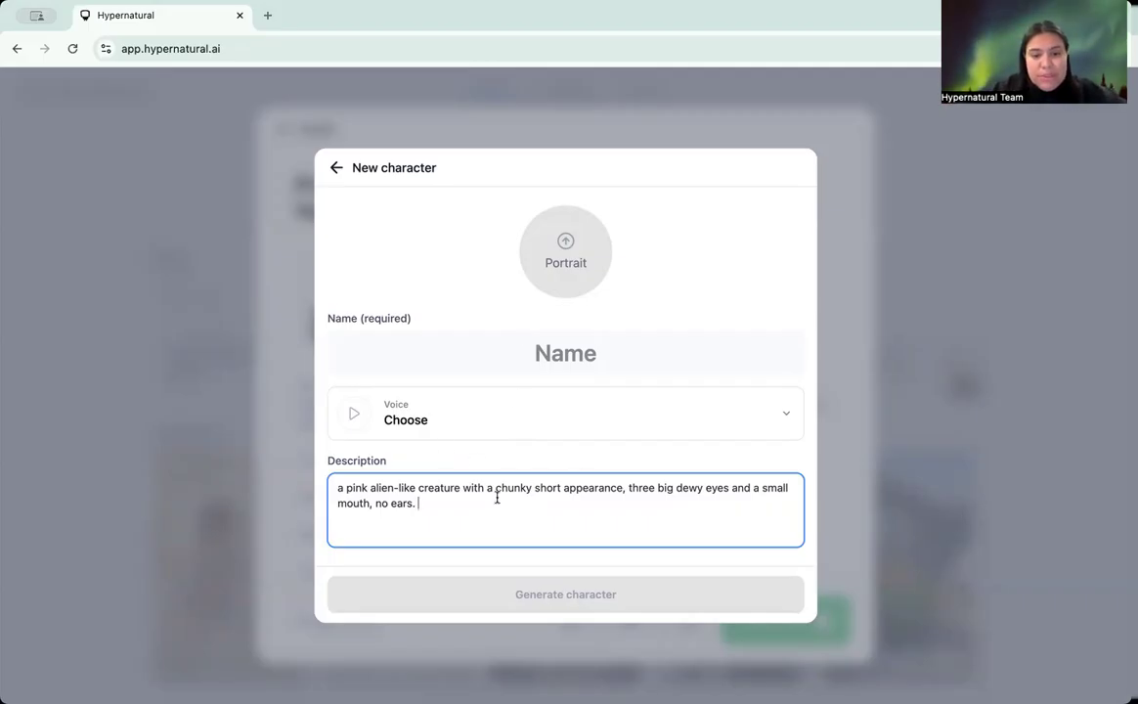
{"action": "type", "text": "rainbow"}
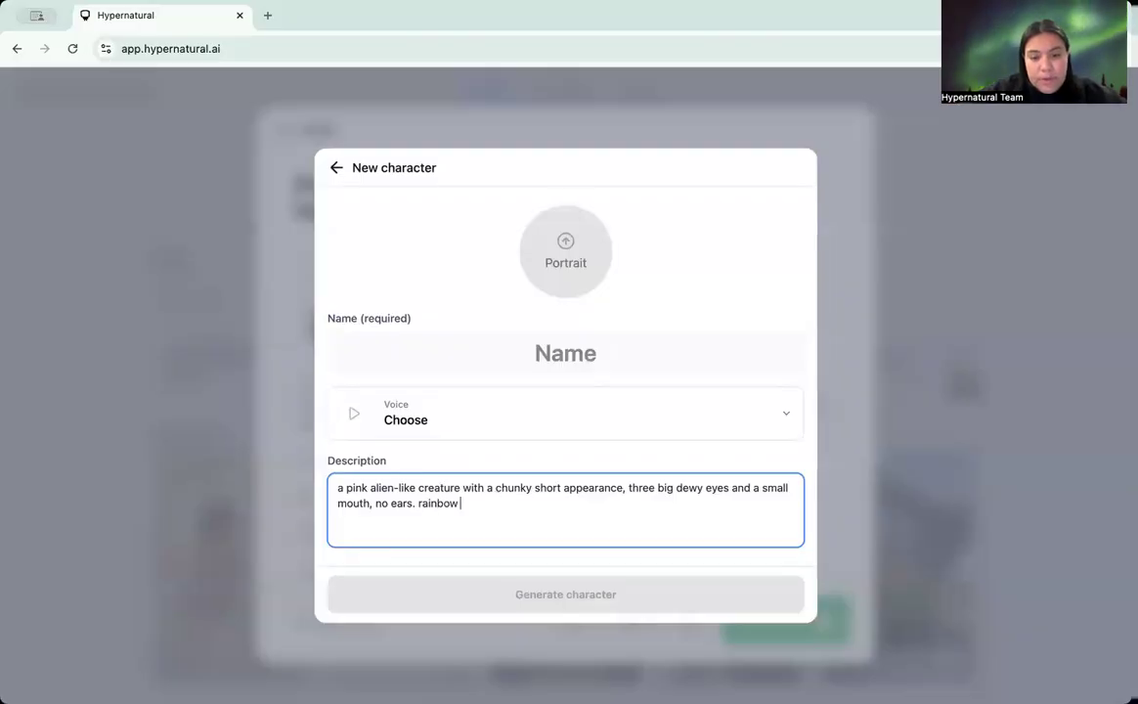
{"action": "type", "text": " jumosu"}
{"action": "key", "text": "BackSpace"}
{"action": "key", "text": "BackSpace"}
{"action": "key", "text": "BackSpace"}
{"action": "key", "text": "BackSpace"}
{"action": "type", "text": "psuit"}
{"action": "key", "text": "BackSpace"}
{"action": "type", "text": "."}
Name the rainbow-suited character "pink creature", generate it from the description and discard it.
{"action": "left_click", "coordinate": [563, 346]}
{"action": "type", "text": "pink creature"}
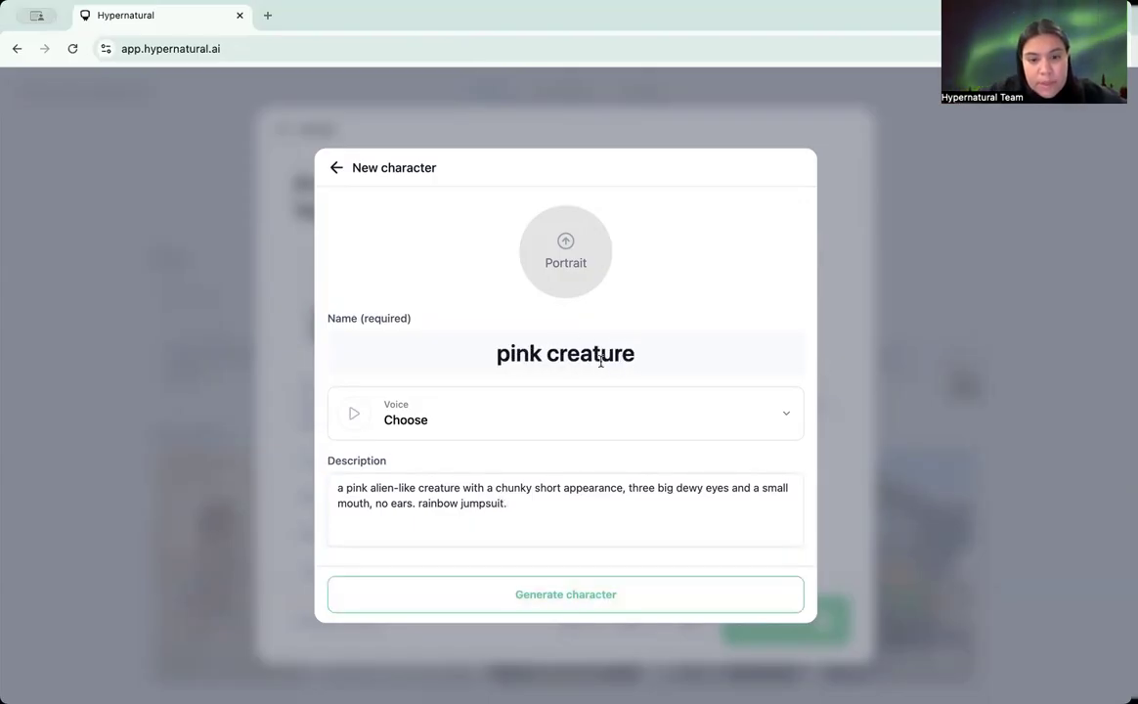
{"action": "left_click", "coordinate": [515, 602]}
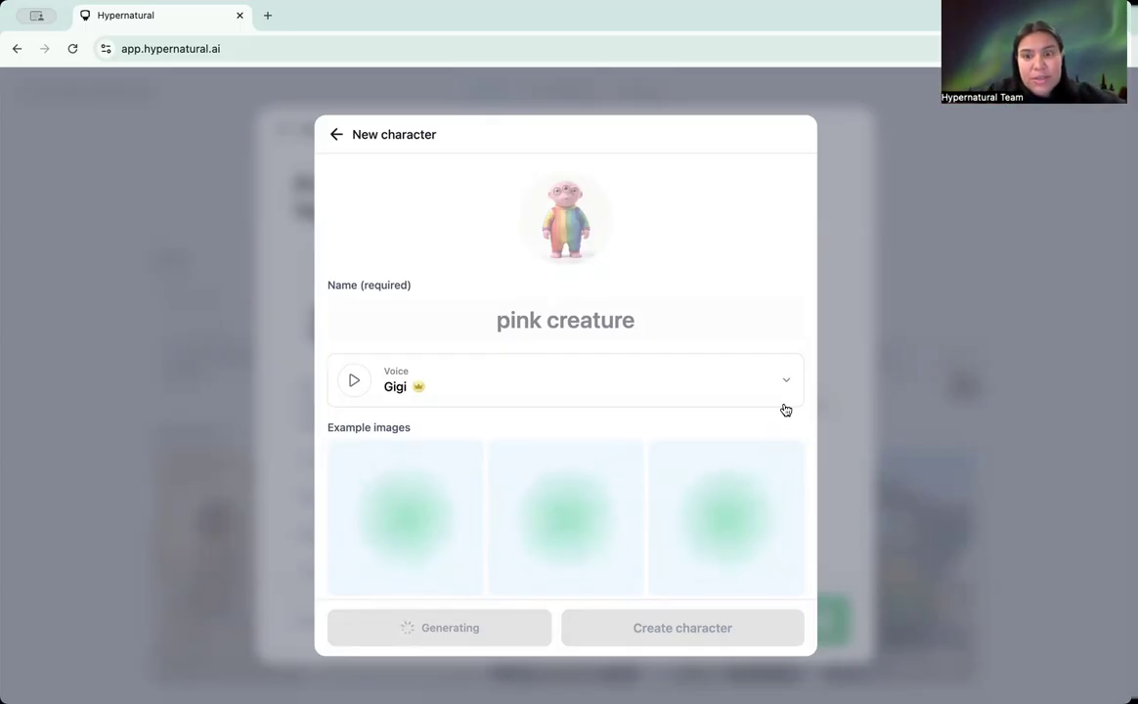
{"action": "left_click", "coordinate": [336, 134]}
Start a new character for Zorp: a pink alien-like creature with a chunky short appearance, three big dewy eyes, small mouth, no ears, space gray jumpsuit.
{"action": "left_click", "coordinate": [679, 316]}
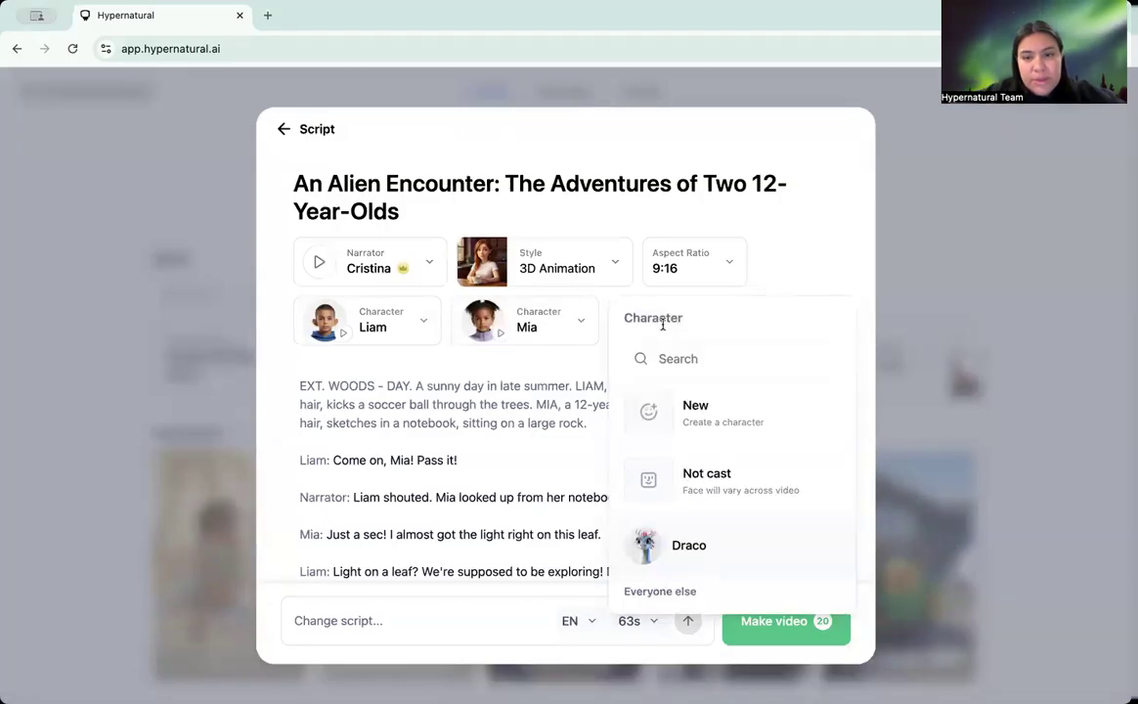
{"action": "left_click", "coordinate": [724, 414]}
{"action": "left_click", "coordinate": [421, 501]}
{"action": "type", "text": "a pink alien-like creature with a chunky short appearance, three big dewy eyes and a small mouth, no ears."}
{"action": "type", "text": "space gray jumsu"}
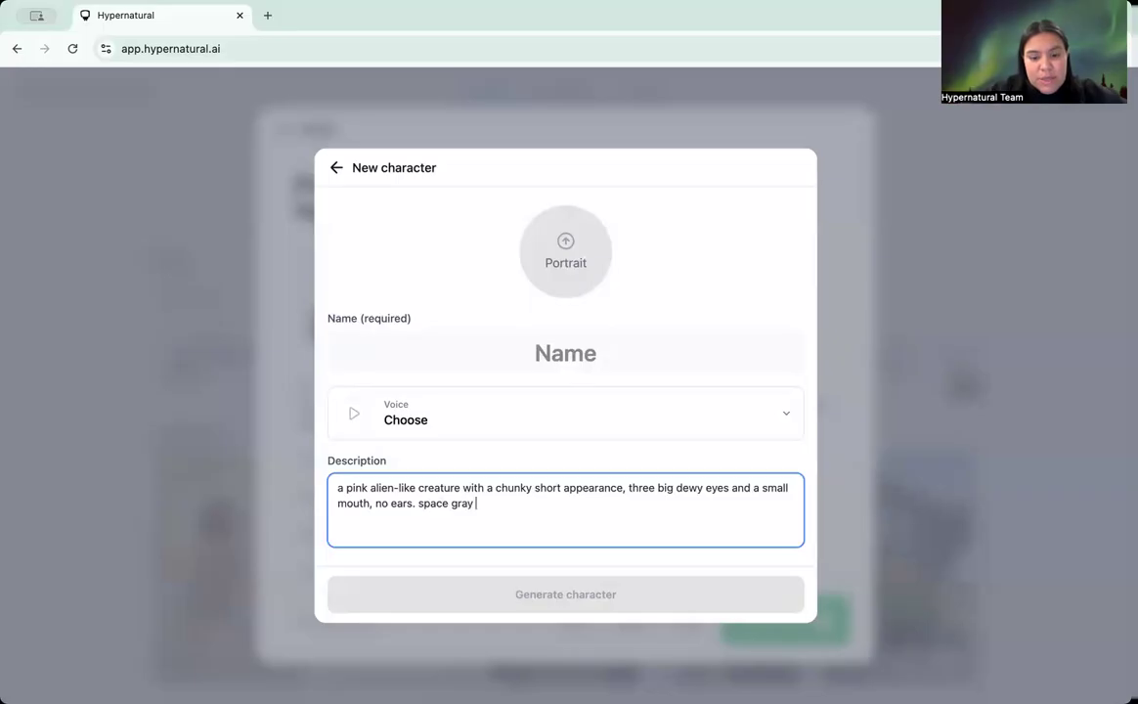
{"action": "key", "text": "BackSpace"}
{"action": "key", "text": "BackSpace"}
{"action": "type", "text": "p"}
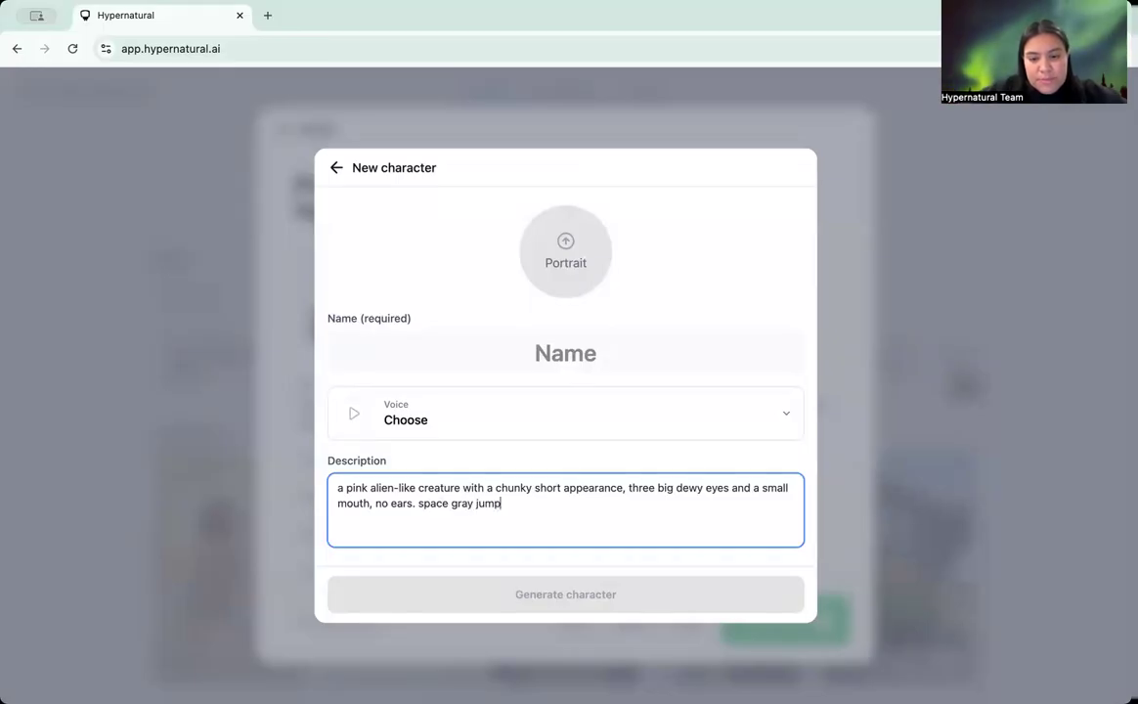
{"action": "type", "text": "suit."}
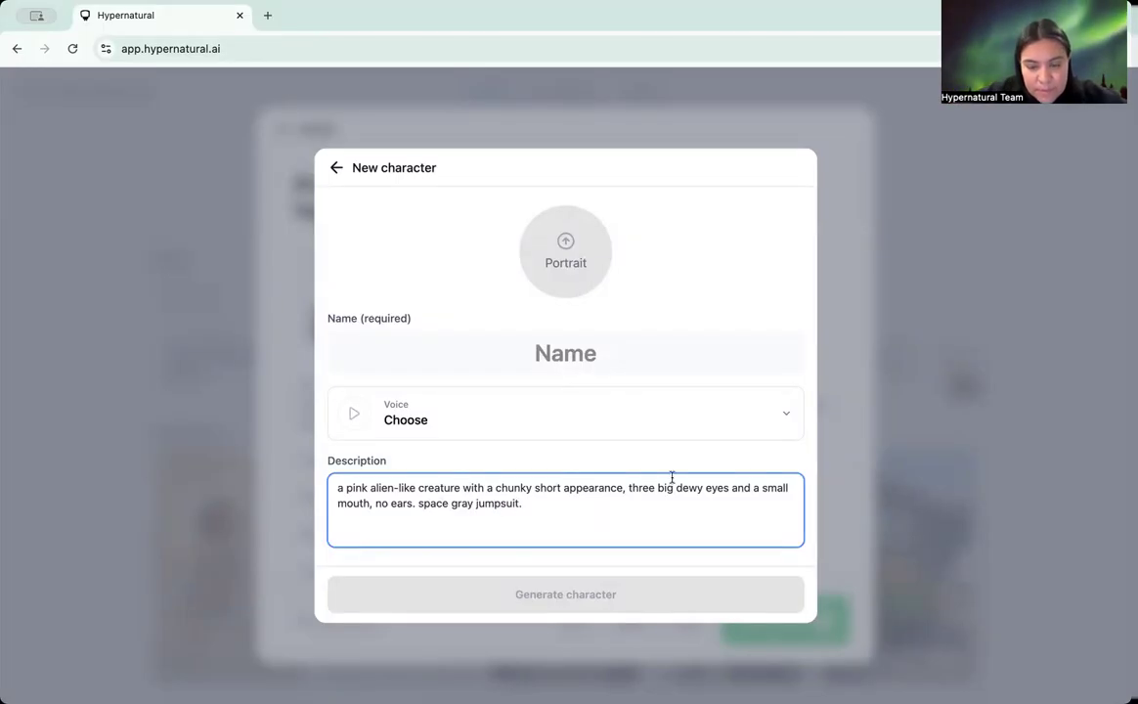
Extend the outfit wording in the description to "wearing shiny space gray jumpsuit".
{"action": "left_click", "coordinate": [418, 502]}
{"action": "type", "text": "shin"}
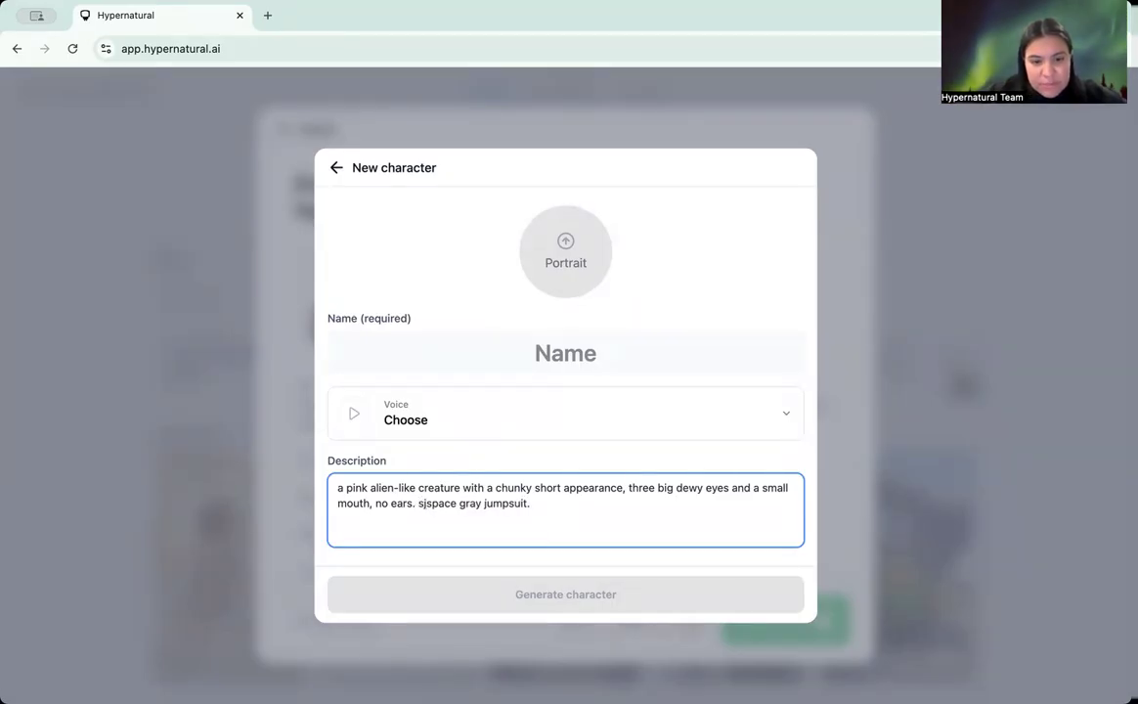
{"action": "type", "text": "y"}
{"action": "left_click", "coordinate": [418, 502]}
{"action": "type", "text": "wearing"}
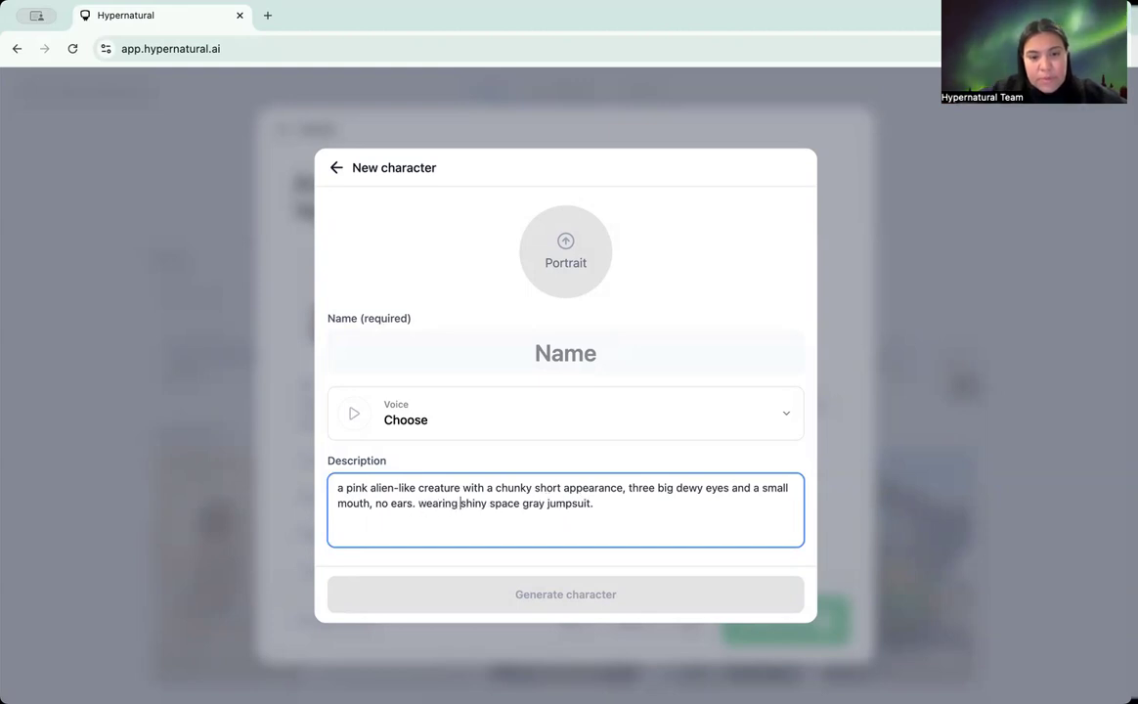
Name the new alien character "creature" and generate it from the description.
{"action": "left_click", "coordinate": [567, 353]}
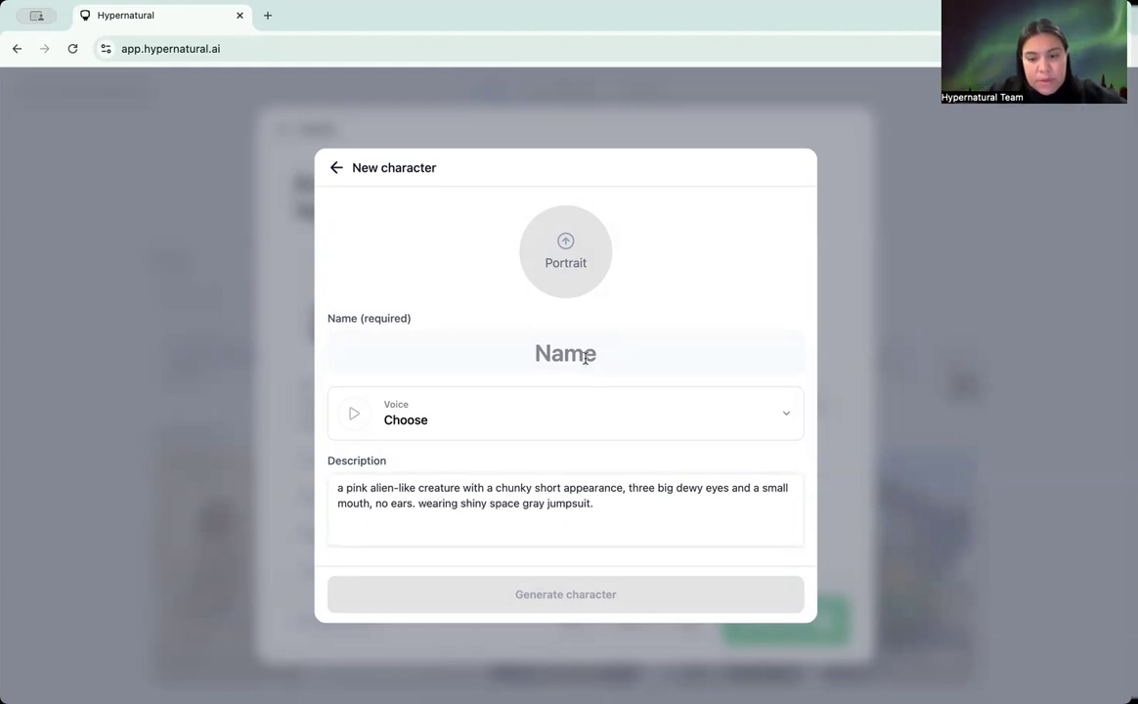
{"action": "type", "text": "cretu"}
{"action": "key", "text": "BackSpace"}
{"action": "key", "text": "BackSpace"}
{"action": "type", "text": "ature"}
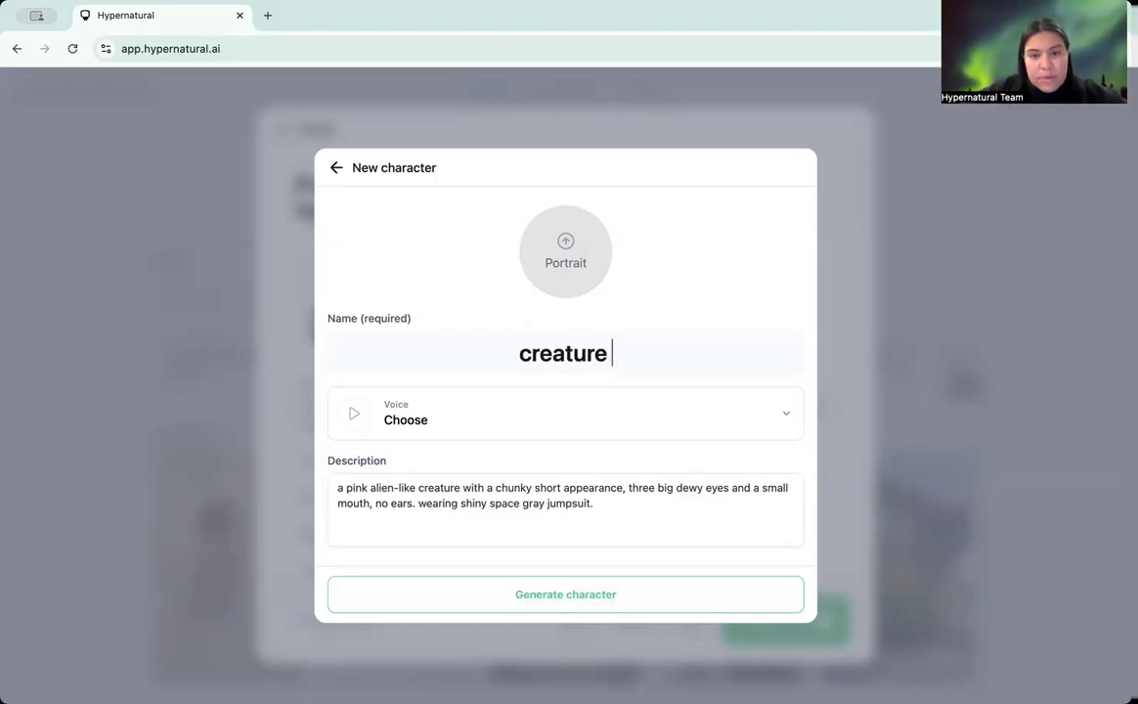
{"action": "key", "text": "BackSpace"}
{"action": "left_click", "coordinate": [597, 598]}
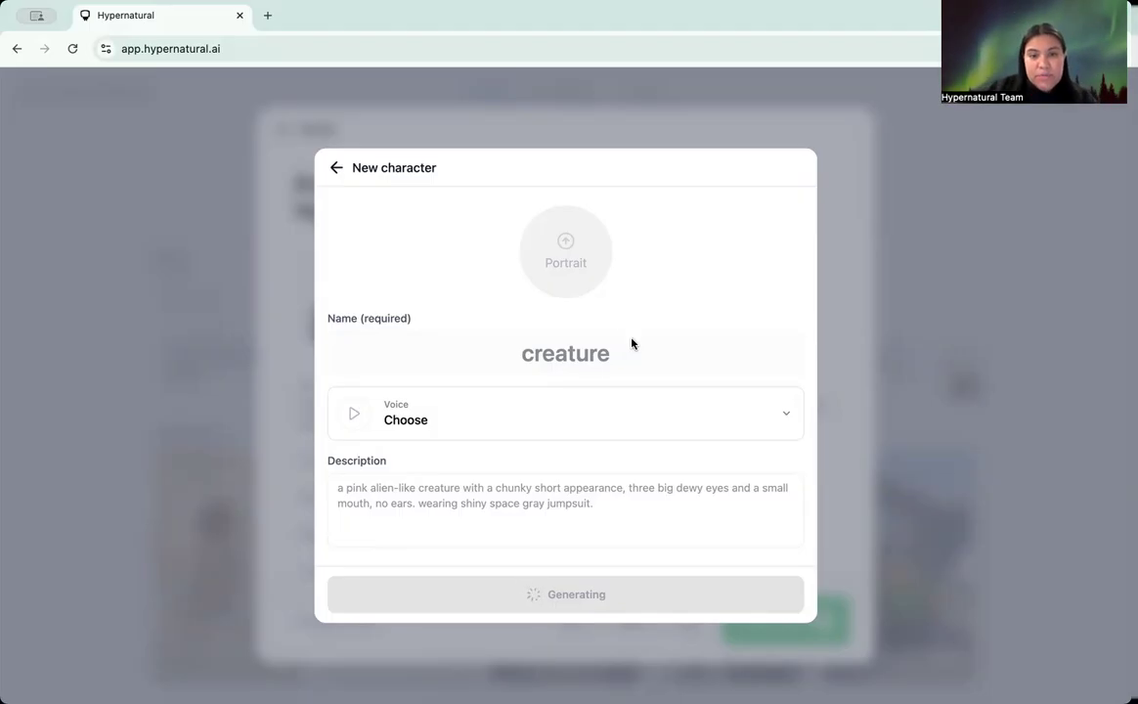
Examine the generated creature's portrait, example images, clothing, distinguishing characteristics and remaining appearance attributes.
{"action": "scroll", "coordinate": [515, 516], "scroll_direction": "down", "scroll_amount": 5}
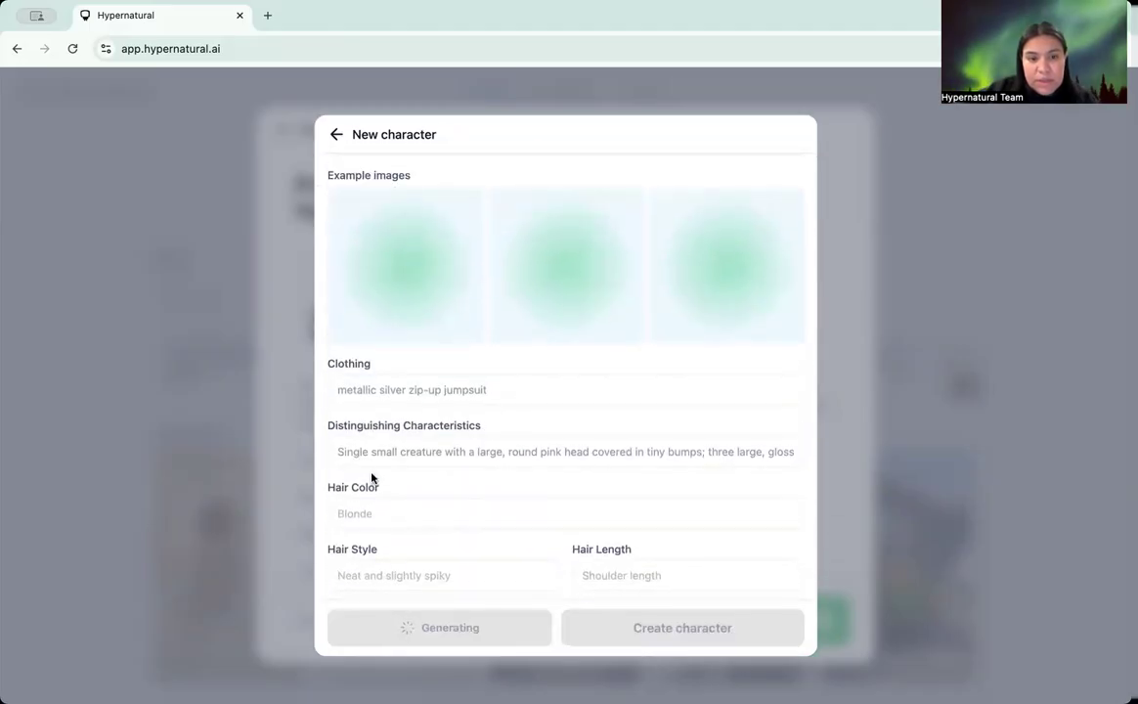
{"action": "scroll", "coordinate": [487, 449], "scroll_direction": "down", "scroll_amount": 2}
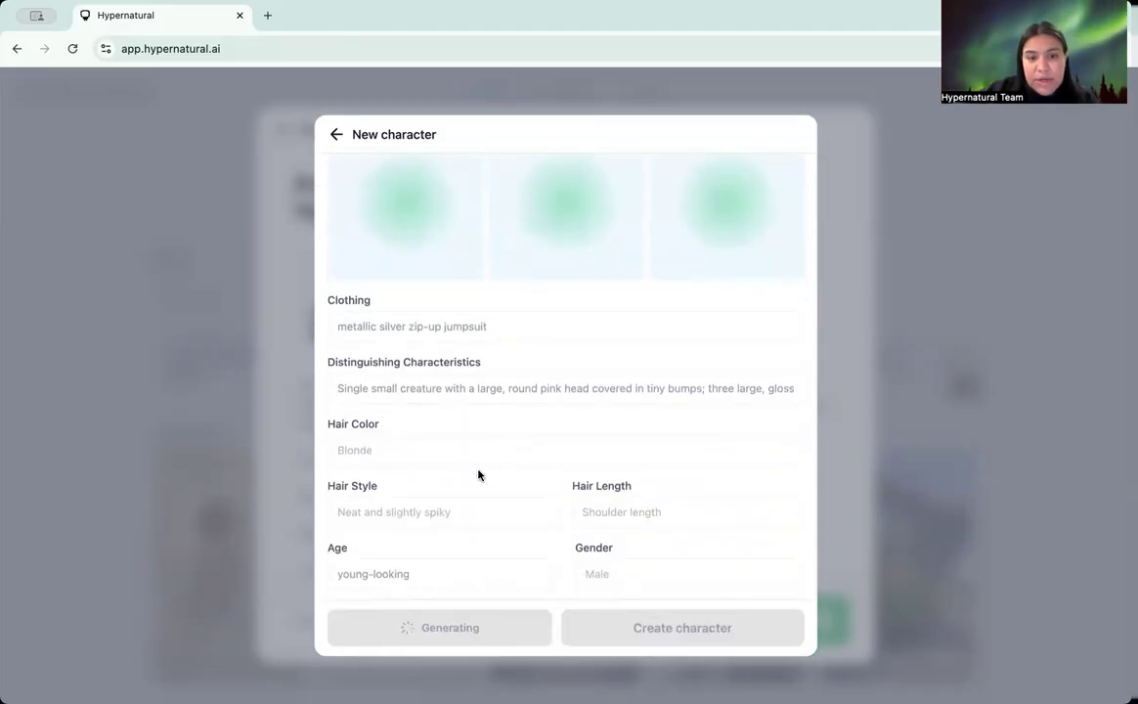
{"action": "scroll", "coordinate": [510, 473], "scroll_direction": "down", "scroll_amount": 4}
{"action": "scroll", "coordinate": [510, 473], "scroll_direction": "up", "scroll_amount": 10}
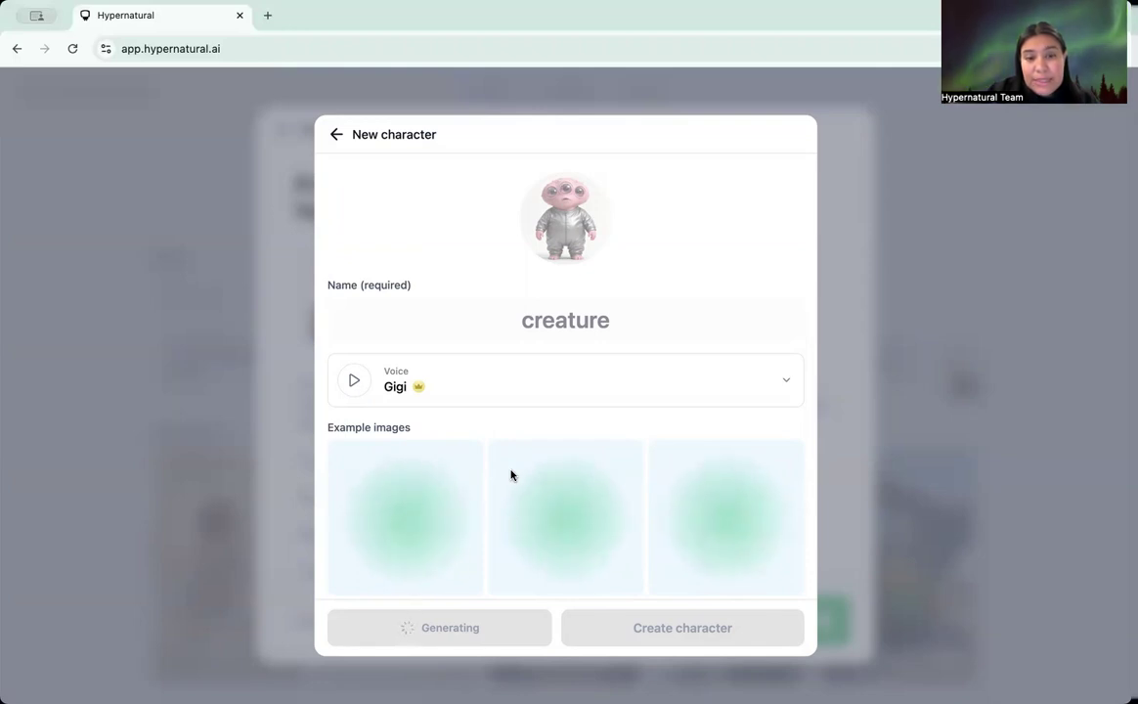
{"action": "scroll", "coordinate": [510, 474], "scroll_direction": "down", "scroll_amount": 3}
{"action": "scroll", "coordinate": [511, 473], "scroll_direction": "up", "scroll_amount": 3}
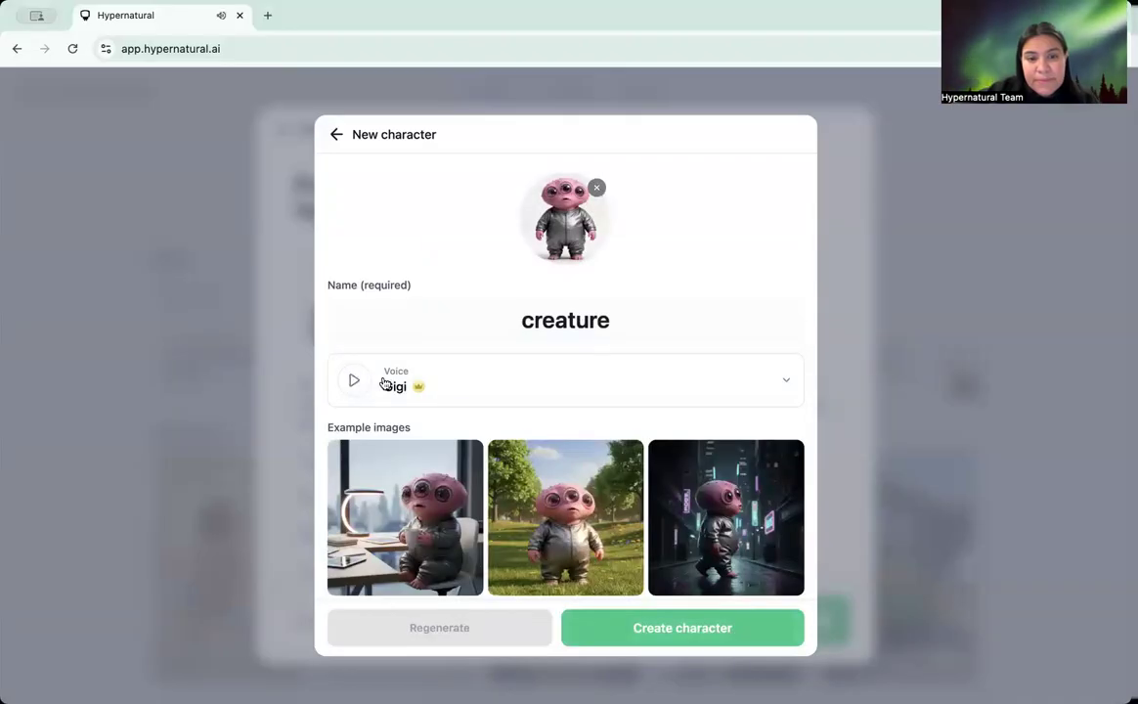
{"action": "scroll", "coordinate": [494, 391], "scroll_direction": "down", "scroll_amount": 4}
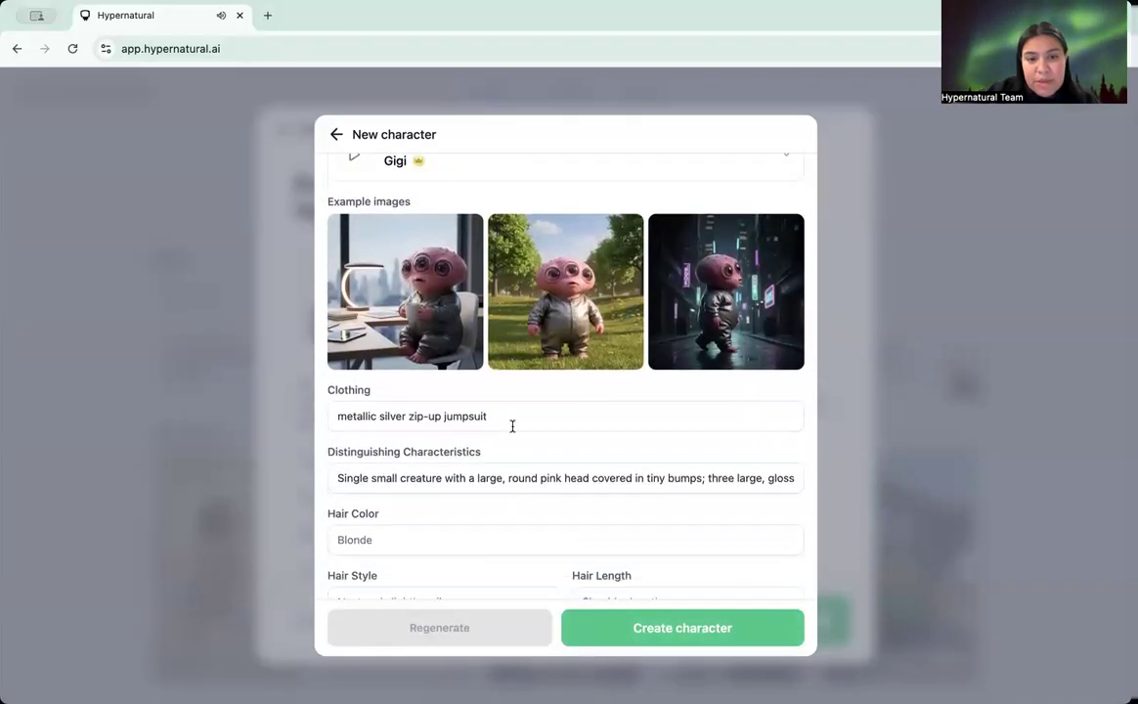
{"action": "scroll", "coordinate": [512, 426], "scroll_direction": "down", "scroll_amount": 1}
{"action": "scroll", "coordinate": [512, 424], "scroll_direction": "down", "scroll_amount": 1}
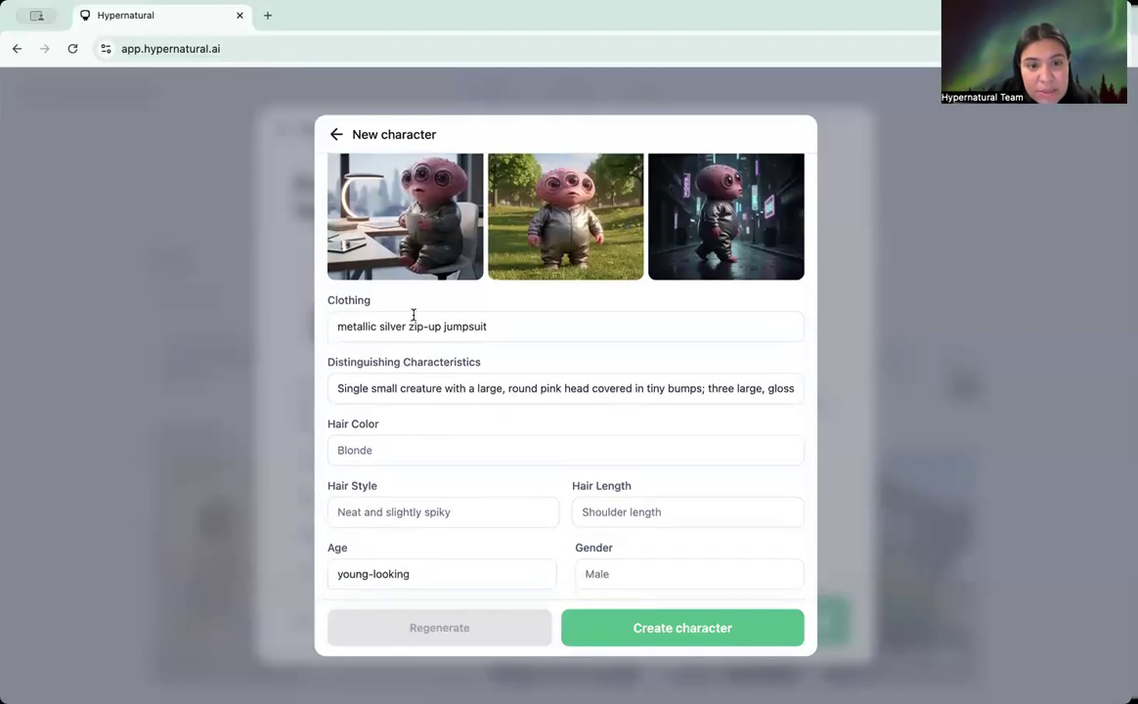
{"action": "scroll", "coordinate": [502, 422], "scroll_direction": "down", "scroll_amount": 1}
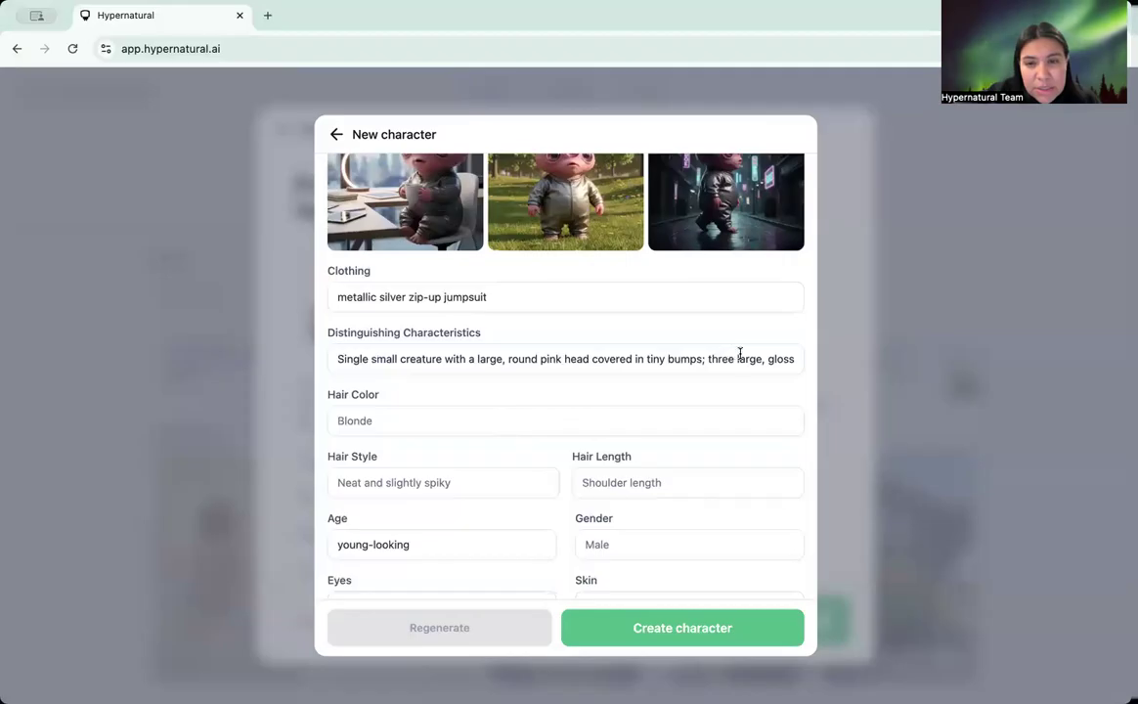
Cut the phrase "round pink head covered in tiny bumps;" from the creature's distinguishing characteristics.
{"action": "scroll", "coordinate": [575, 245], "scroll_direction": "up", "scroll_amount": 2}
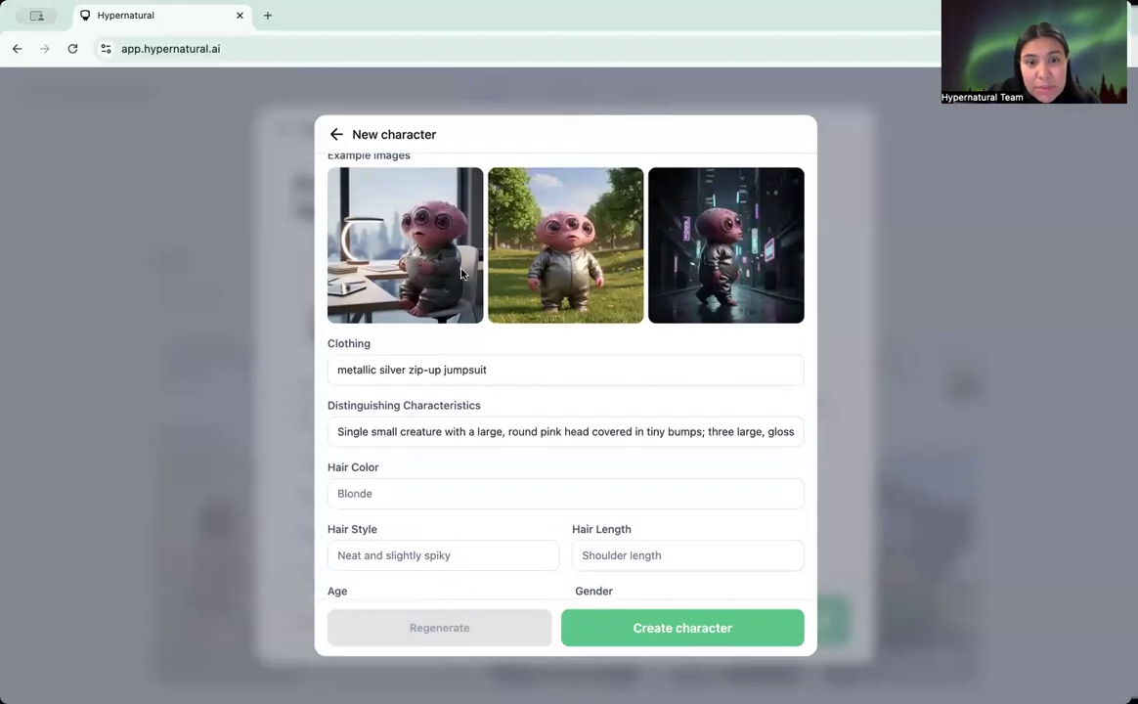
{"action": "scroll", "coordinate": [467, 362], "scroll_direction": "down", "scroll_amount": 4}
{"action": "scroll", "coordinate": [468, 362], "scroll_direction": "up", "scroll_amount": 2}
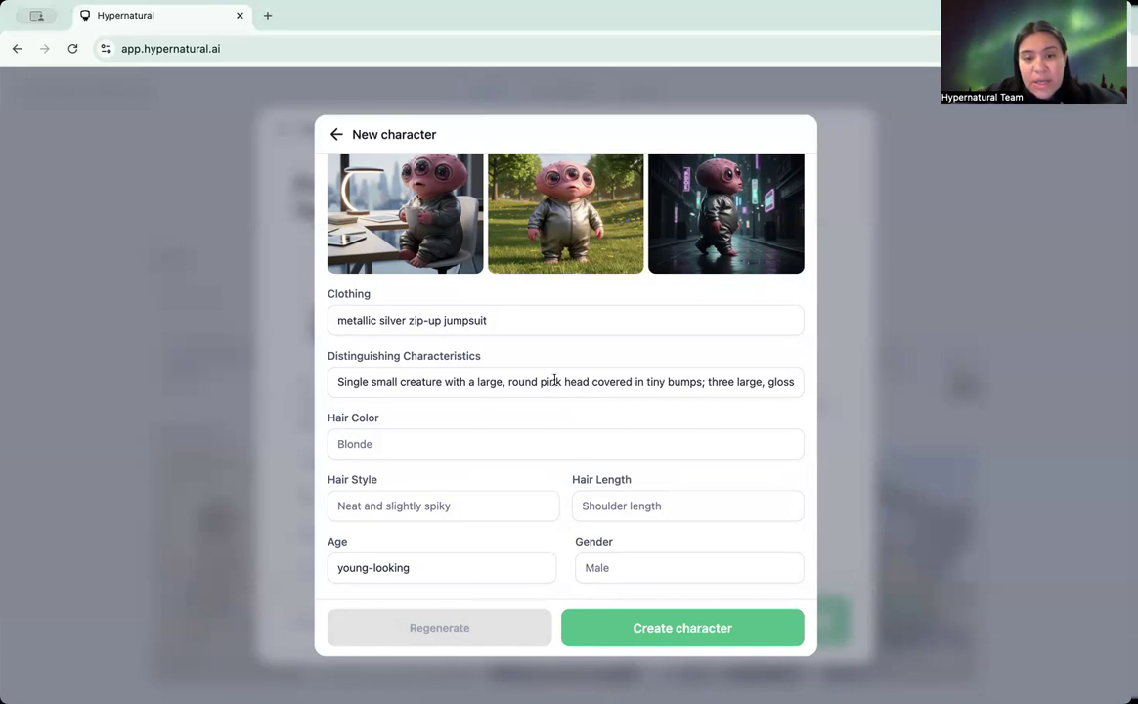
{"action": "scroll", "coordinate": [636, 401], "scroll_direction": "down", "scroll_amount": 1}
{"action": "left_click", "coordinate": [722, 341]}
{"action": "left_click_drag", "start_coordinate": [705, 345], "coordinate": [507, 344]}
{"action": "key", "text": "super+c"}
{"action": "key", "text": "BackSpace"}
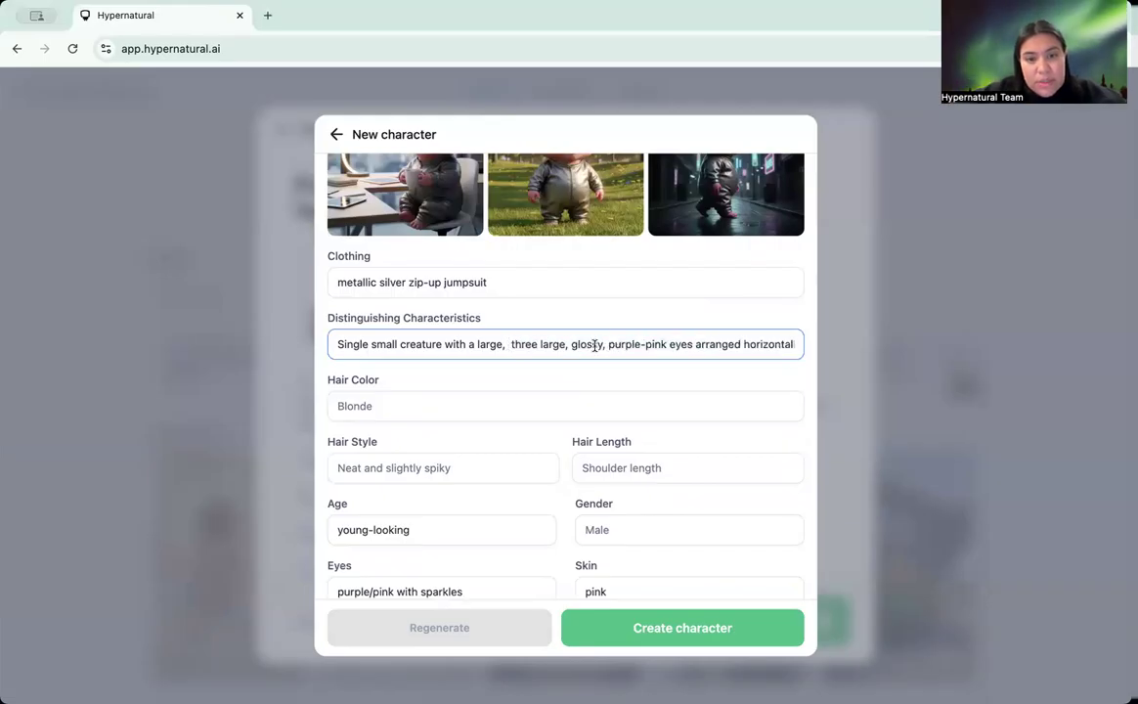
Regenerate the creature's portrait and example images from the shortened distinguishing characteristics.
{"action": "left_click", "coordinate": [431, 406]}
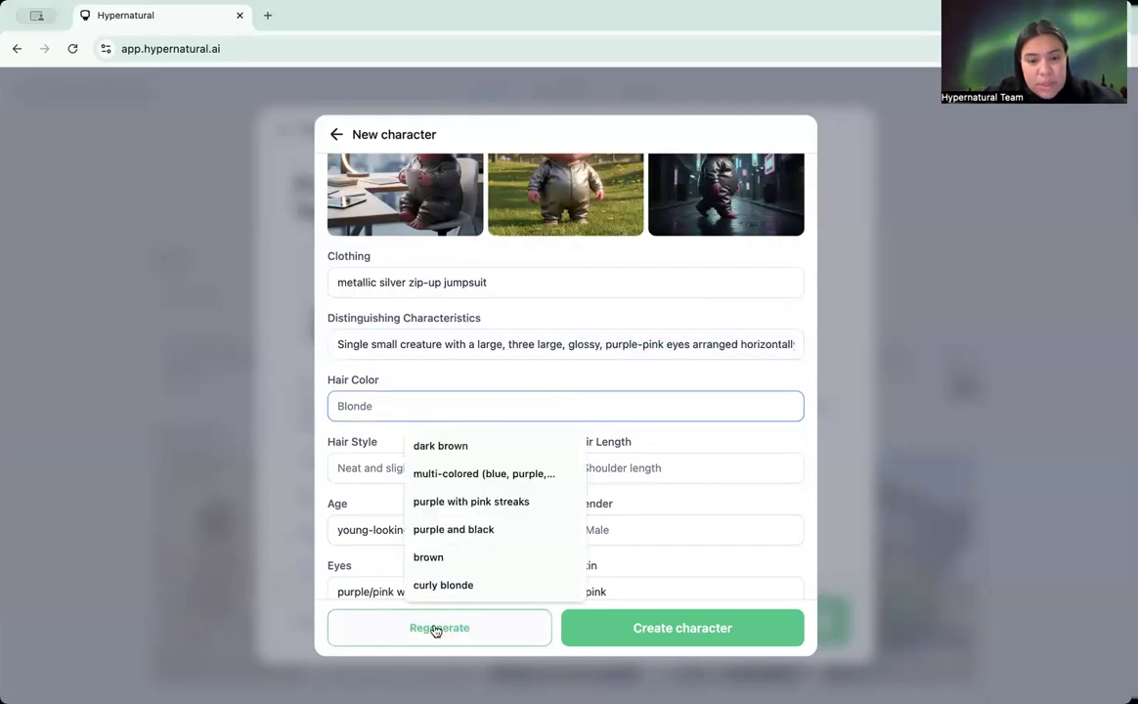
{"action": "left_click", "coordinate": [462, 366]}
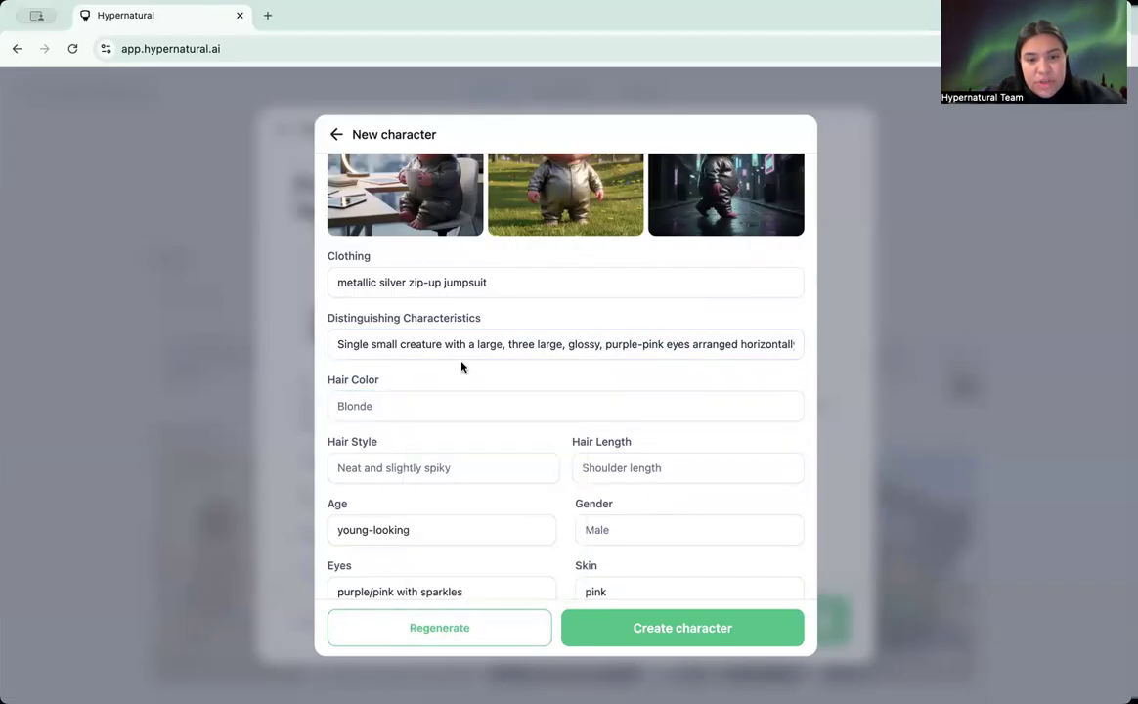
{"action": "left_click", "coordinate": [439, 632]}
{"action": "scroll", "coordinate": [572, 334], "scroll_direction": "up", "scroll_amount": 2}
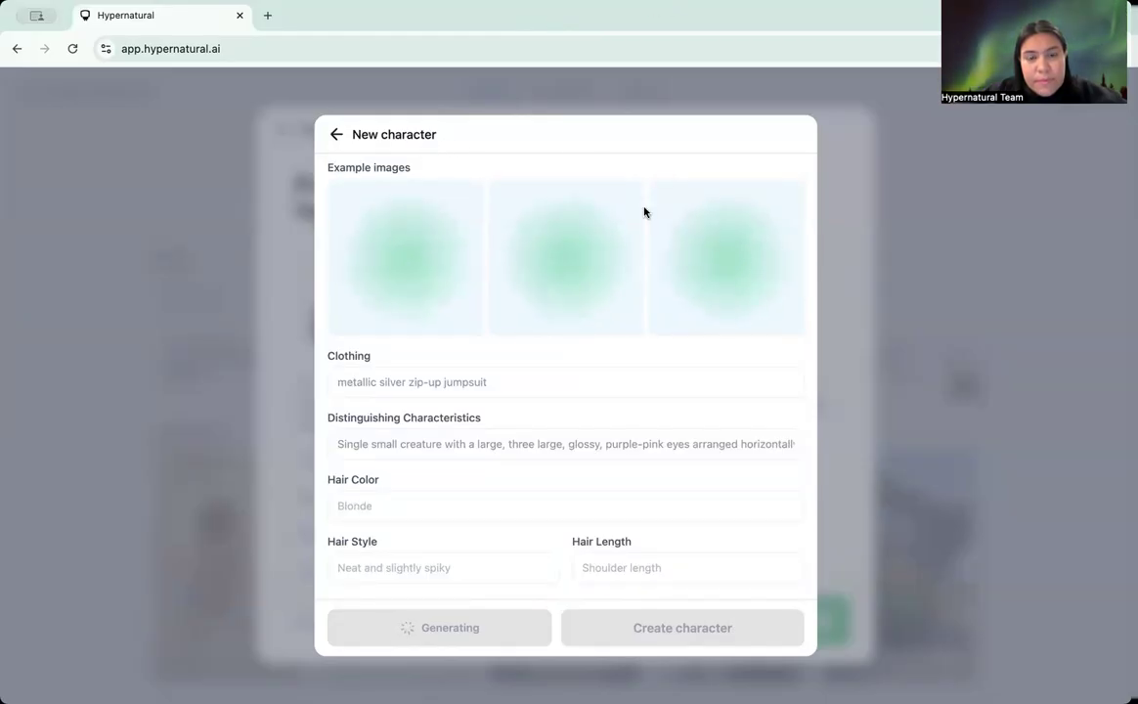
{"action": "scroll", "coordinate": [548, 364], "scroll_direction": "down", "scroll_amount": 1}
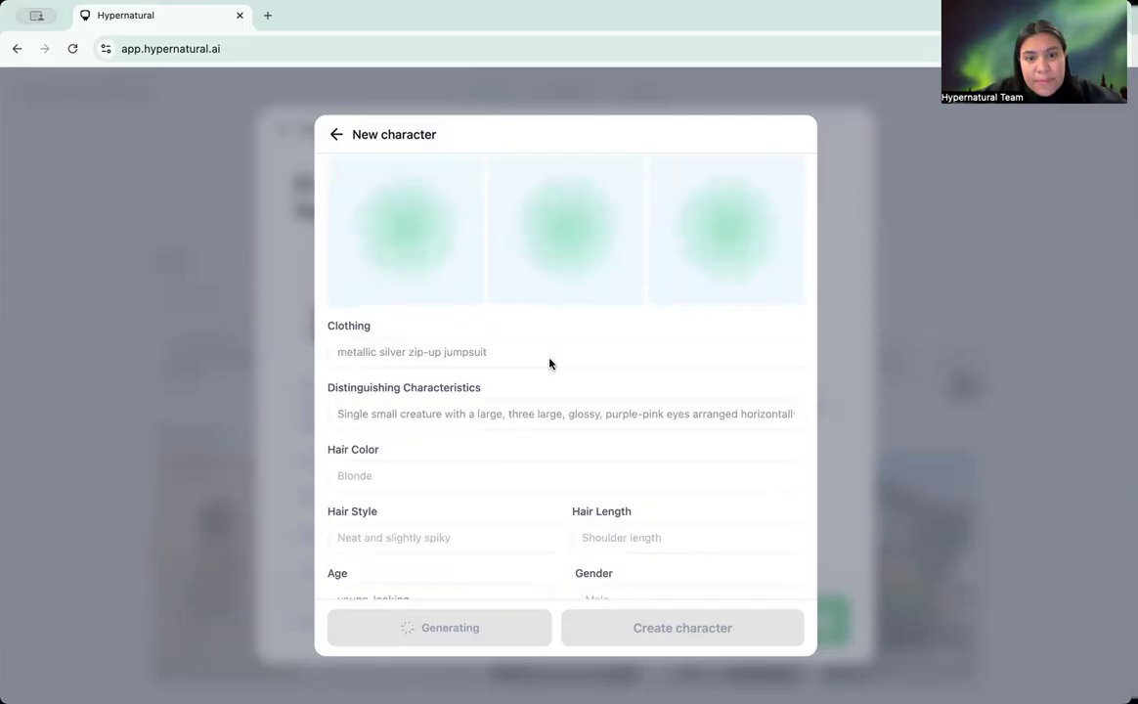
{"action": "scroll", "coordinate": [549, 363], "scroll_direction": "up", "scroll_amount": 1}
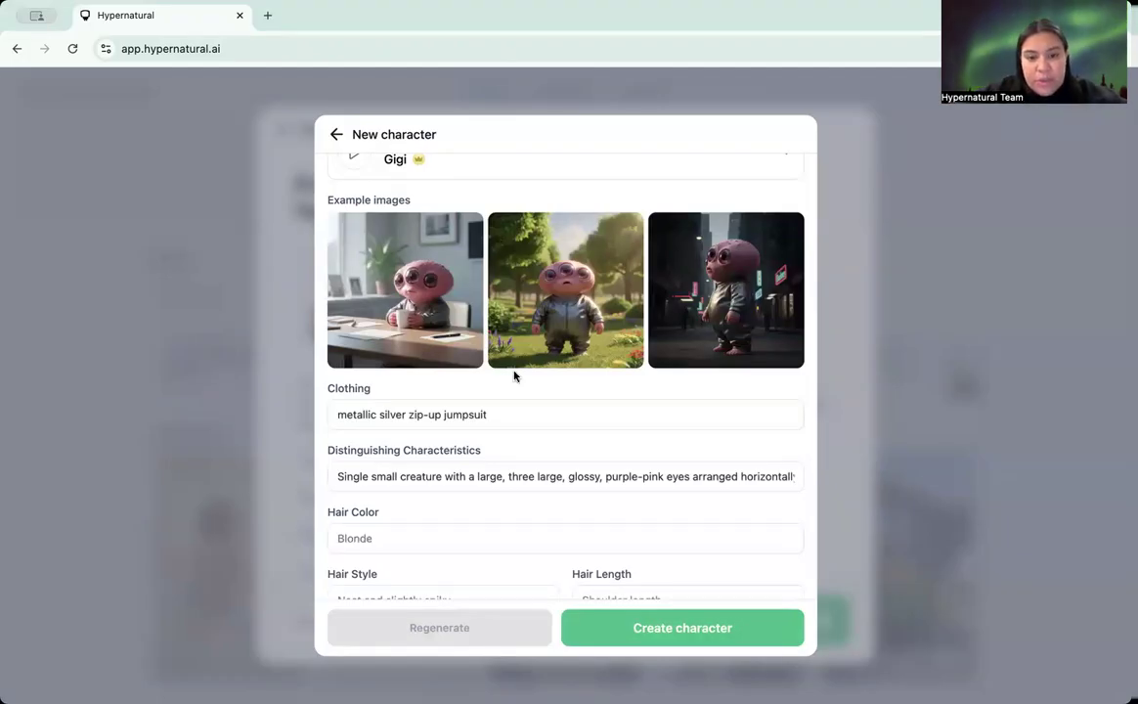
Replace the suit wording at the end of the distinguishing characteristics with the cut phrase "round pink head covered in tiny bumps;".
{"action": "scroll", "coordinate": [602, 392], "scroll_direction": "down", "scroll_amount": 2}
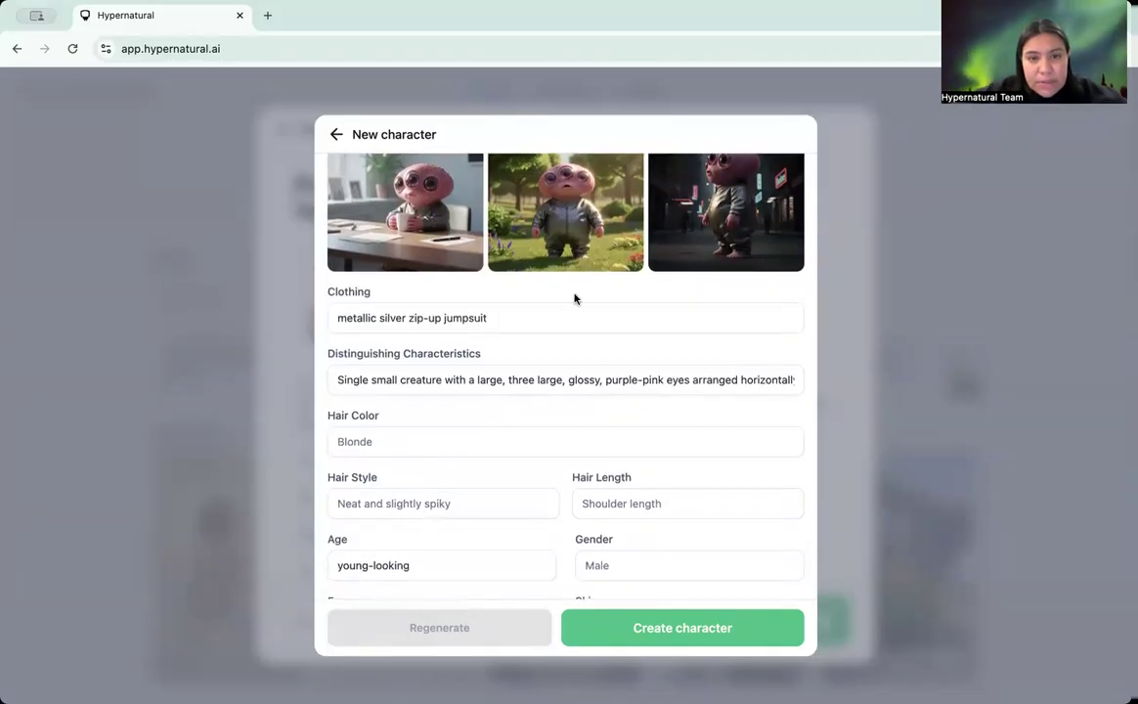
{"action": "scroll", "coordinate": [577, 297], "scroll_direction": "up", "scroll_amount": 1}
{"action": "scroll", "coordinate": [600, 257], "scroll_direction": "up", "scroll_amount": 2}
{"action": "scroll", "coordinate": [597, 323], "scroll_direction": "down", "scroll_amount": 2}
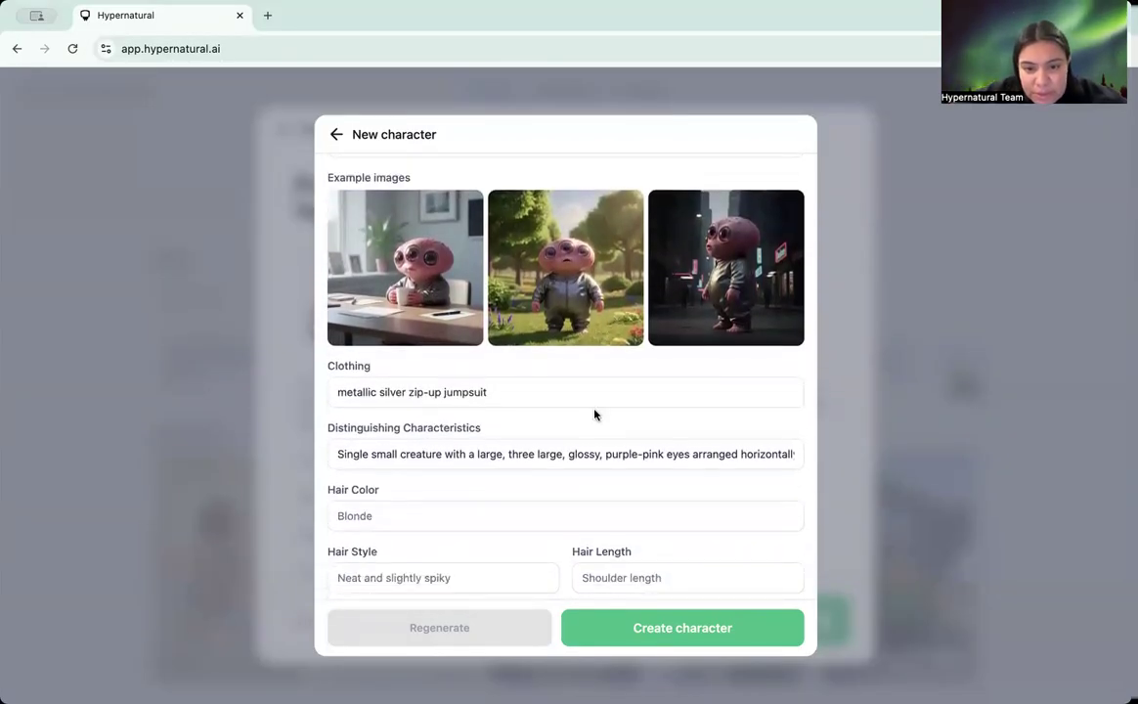
{"action": "left_click", "coordinate": [626, 457]}
{"action": "left_click_drag", "start_coordinate": [642, 457], "coordinate": [825, 457]}
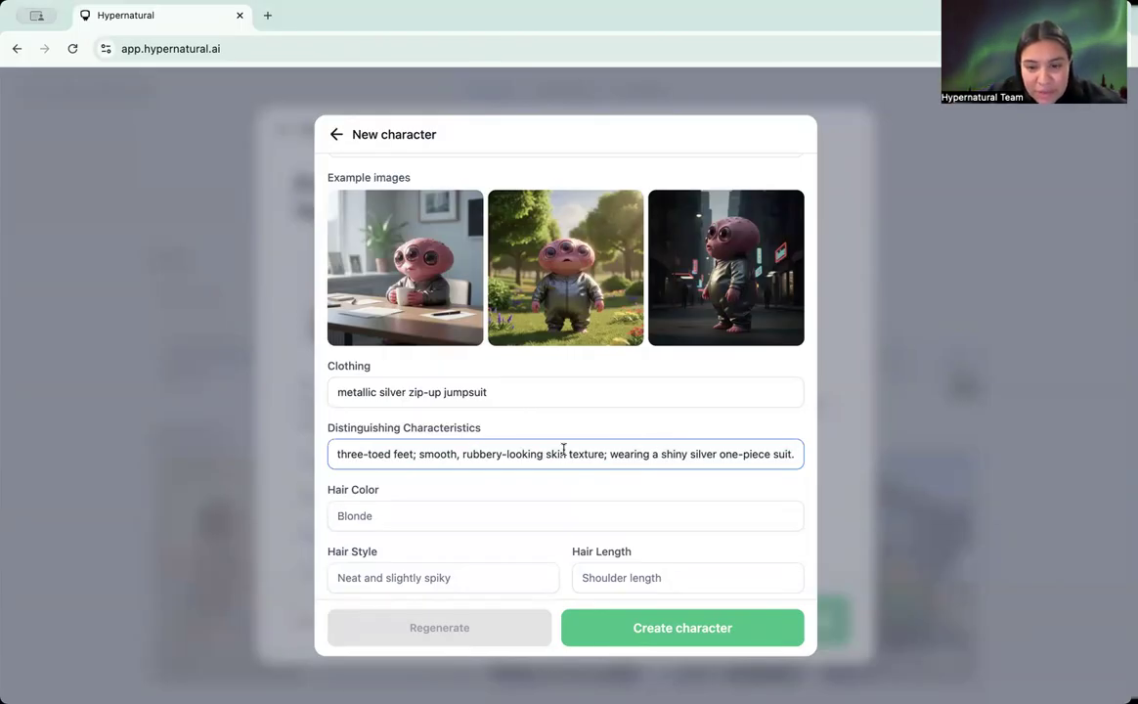
{"action": "key", "text": "BackSpace"}
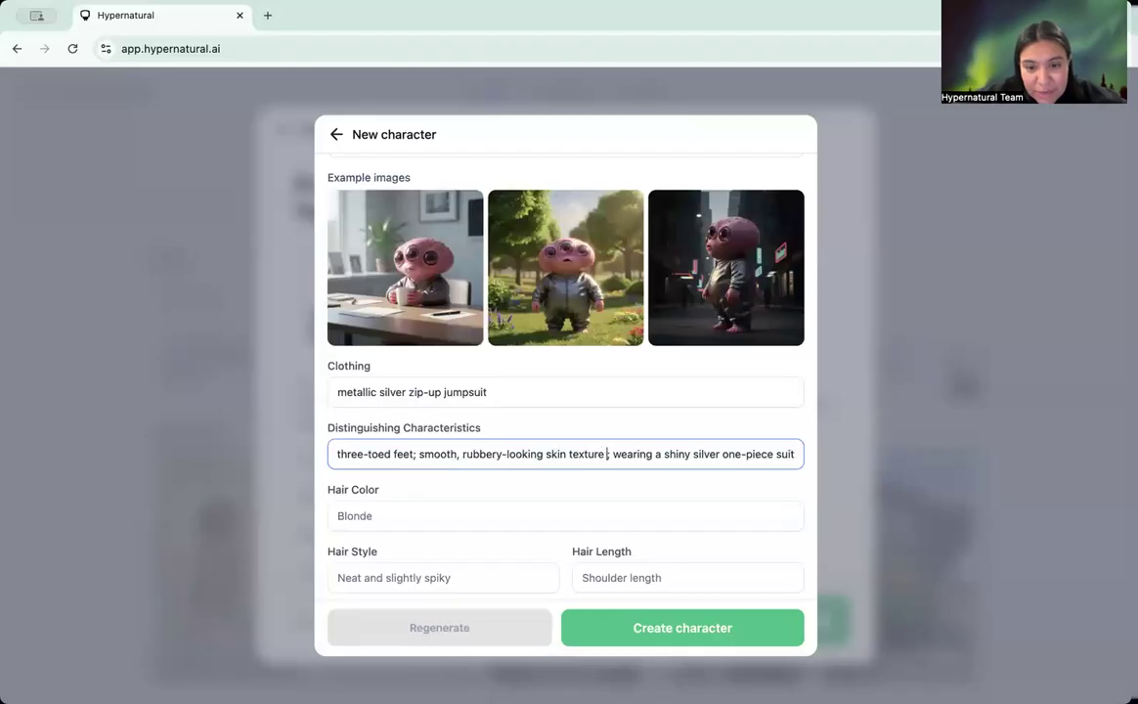
{"action": "key", "text": "super+v"}
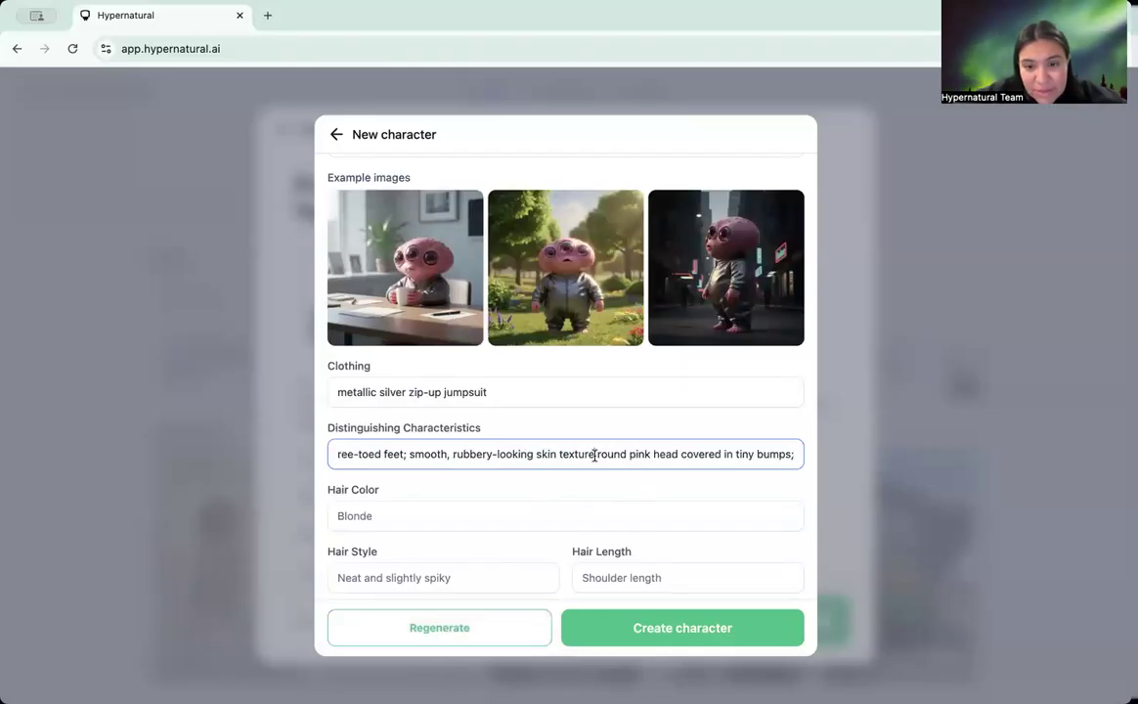
Regenerate the creature using the reordered distinguishing characteristics.
{"action": "left_click", "coordinate": [454, 628]}
{"action": "scroll", "coordinate": [645, 333], "scroll_direction": "up", "scroll_amount": 5}
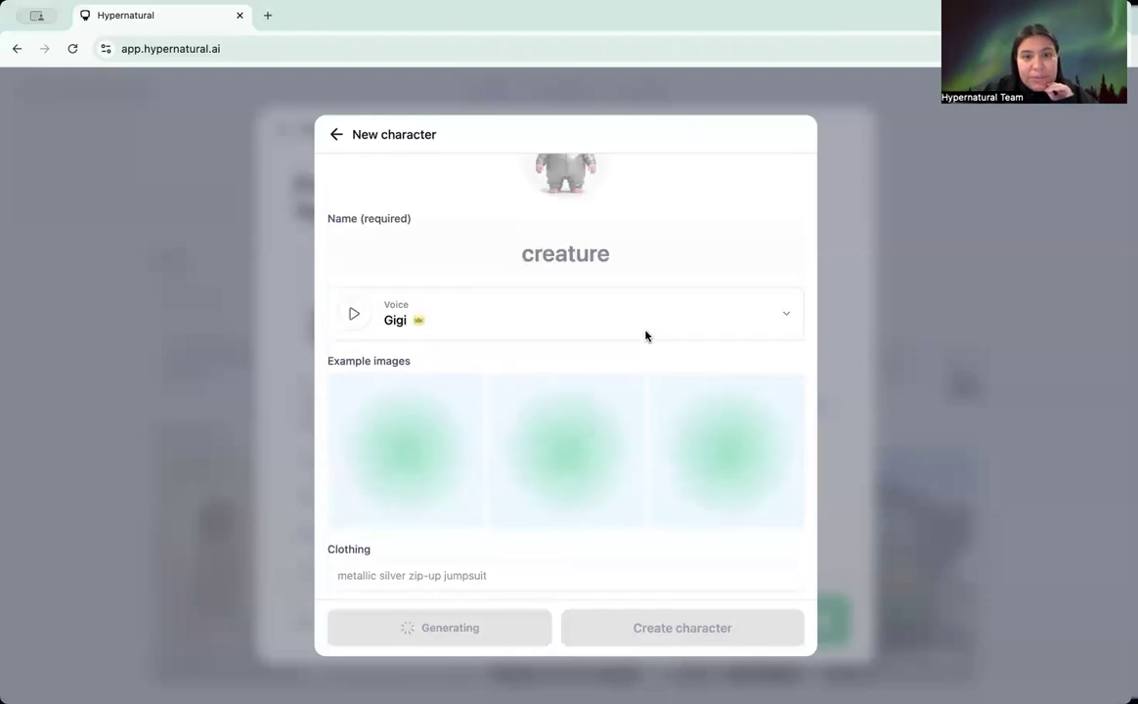
{"action": "scroll", "coordinate": [645, 335], "scroll_direction": "down", "scroll_amount": 5}
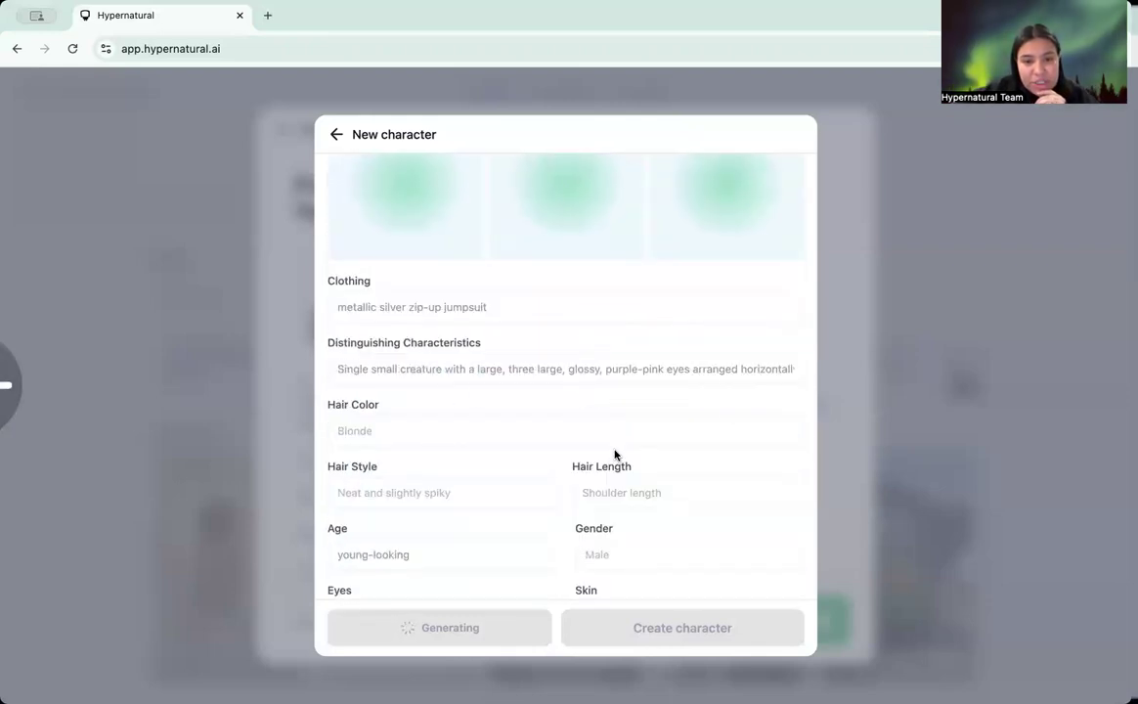
{"action": "scroll", "coordinate": [614, 455], "scroll_direction": "up", "scroll_amount": 1}
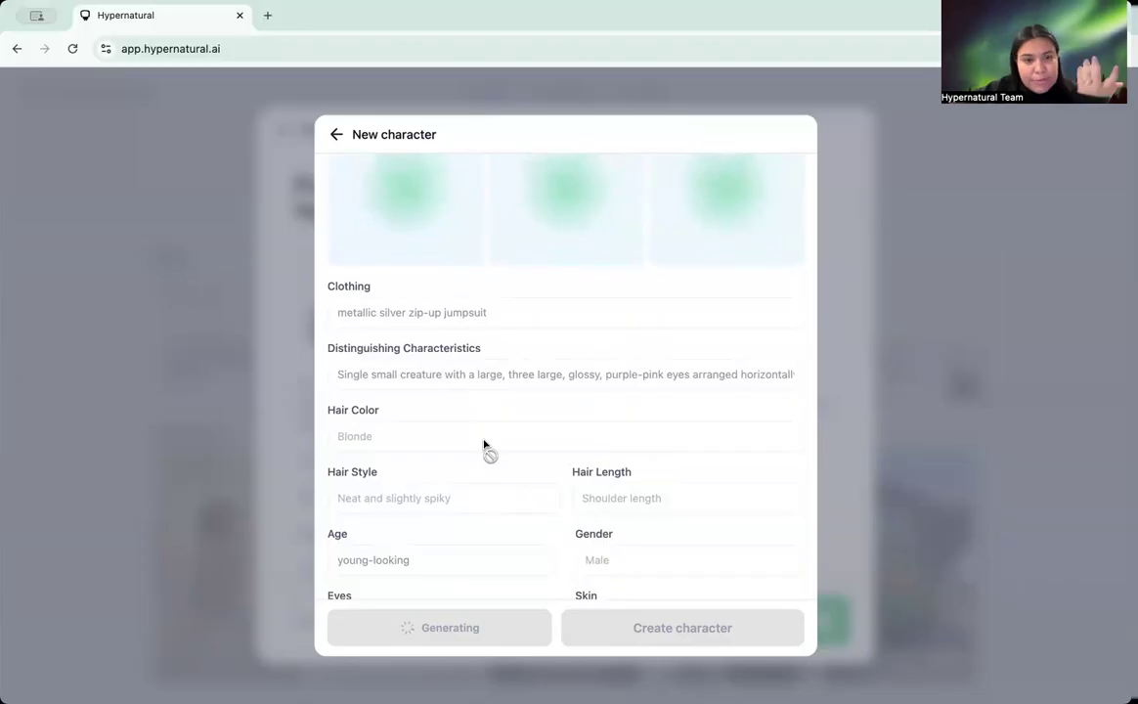
{"action": "scroll", "coordinate": [484, 445], "scroll_direction": "up", "scroll_amount": 5}
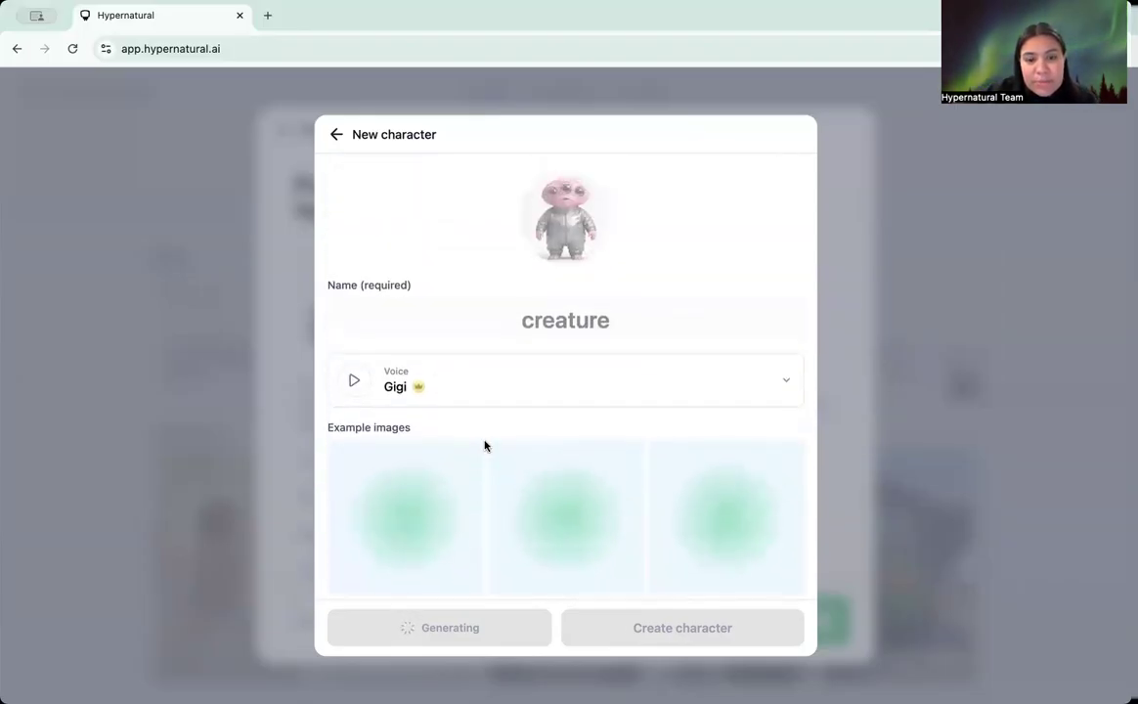
{"action": "scroll", "coordinate": [483, 445], "scroll_direction": "down", "scroll_amount": 5}
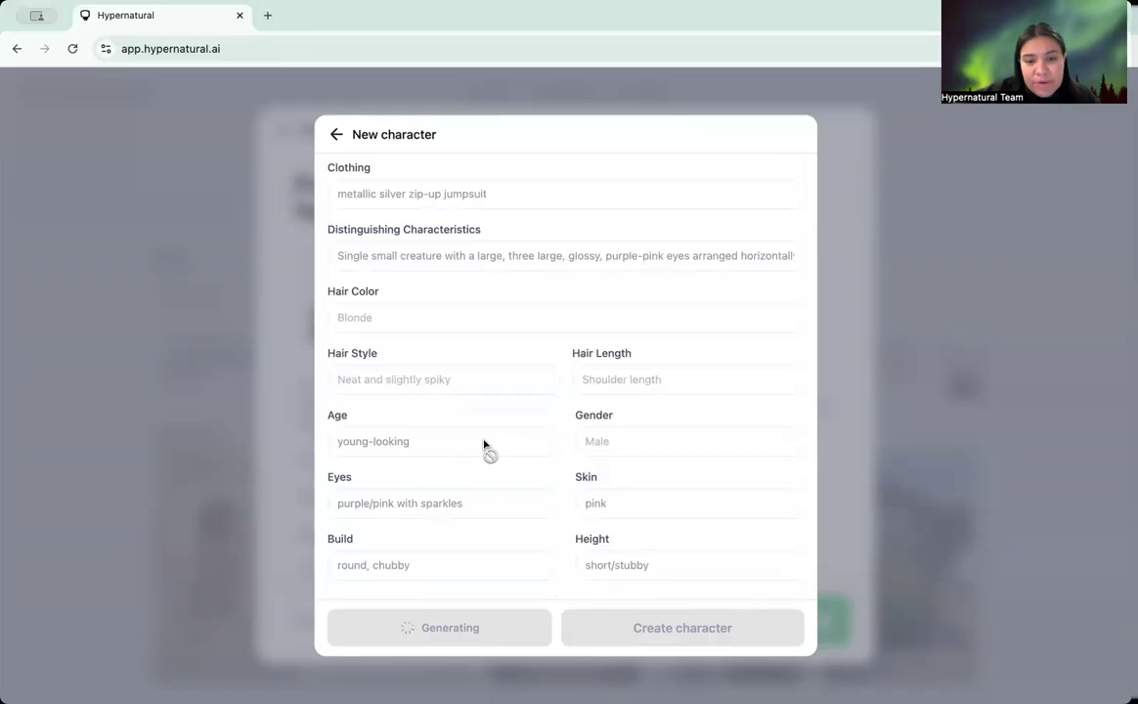
{"action": "scroll", "coordinate": [484, 445], "scroll_direction": "up", "scroll_amount": 5}
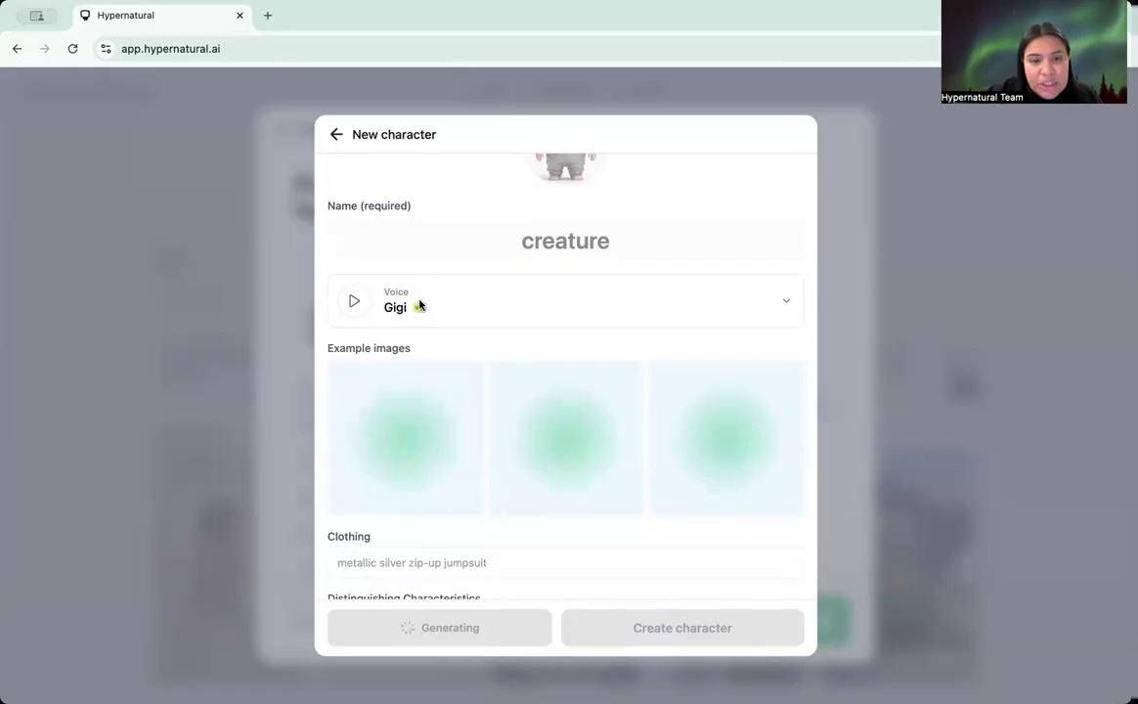
{"action": "left_click", "coordinate": [383, 281]}
{"action": "scroll", "coordinate": [460, 463], "scroll_direction": "down", "scroll_amount": 1}
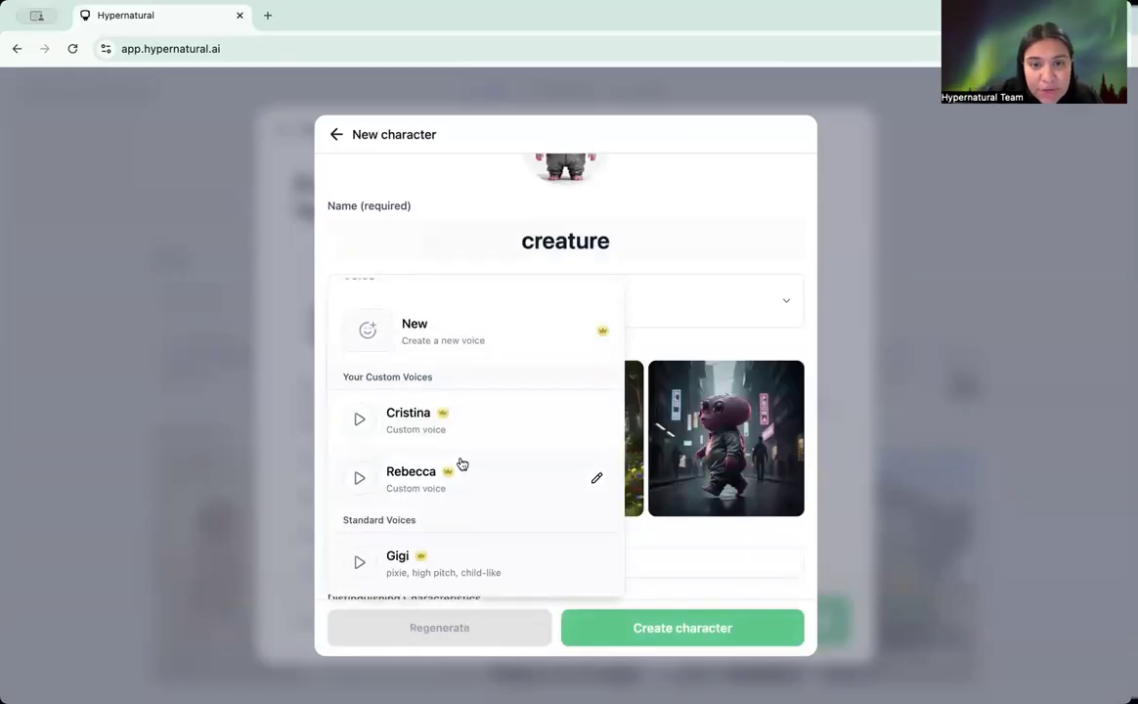
{"action": "left_click", "coordinate": [726, 251]}
Examine the regenerated creature's portrait, example images and appearance attributes.
{"action": "scroll", "coordinate": [587, 449], "scroll_direction": "down", "scroll_amount": 1}
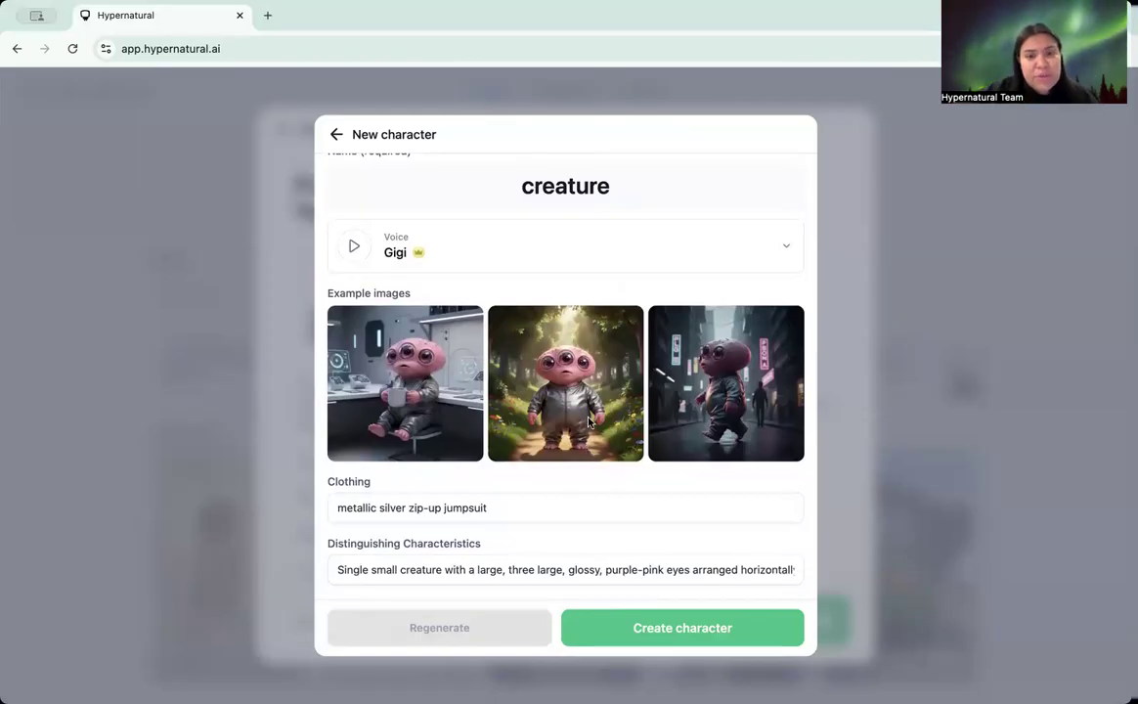
{"action": "scroll", "coordinate": [588, 430], "scroll_direction": "up", "scroll_amount": 1}
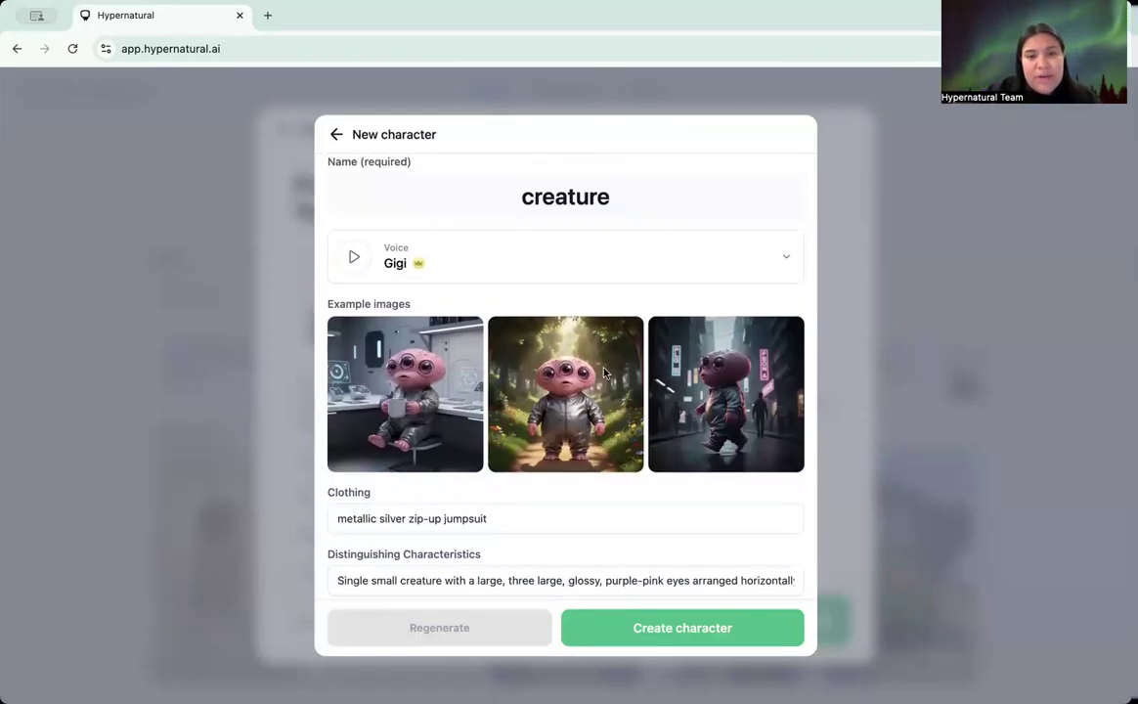
{"action": "scroll", "coordinate": [591, 353], "scroll_direction": "down", "scroll_amount": 1}
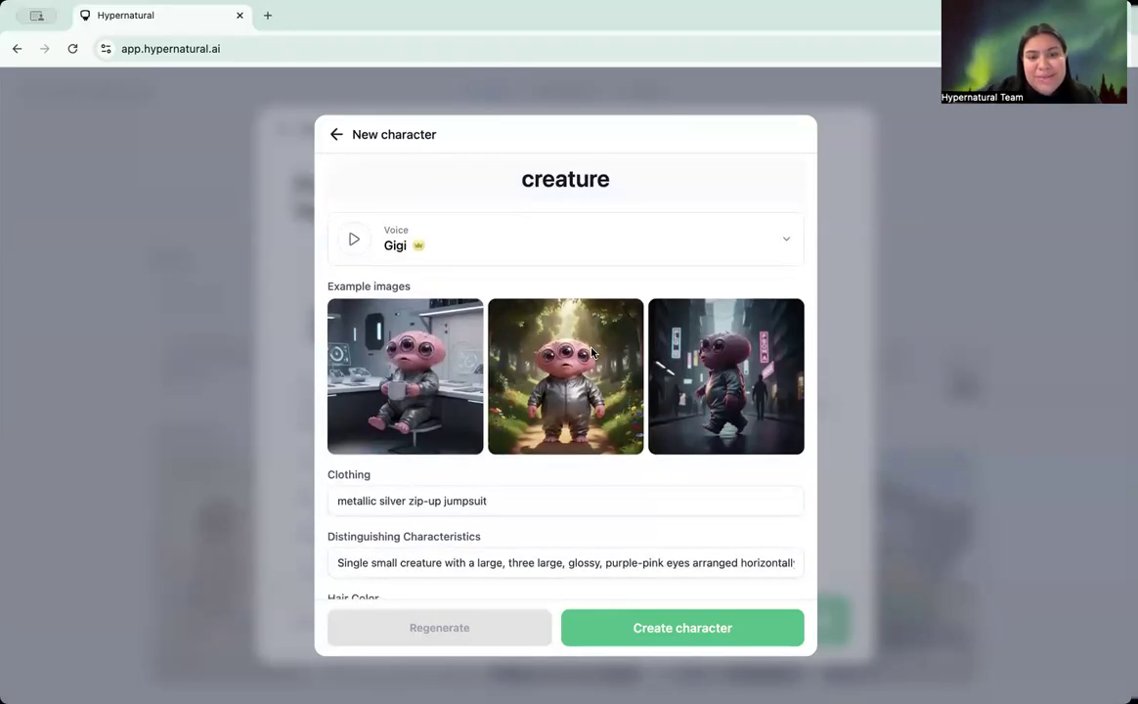
{"action": "scroll", "coordinate": [591, 353], "scroll_direction": "down", "scroll_amount": 1}
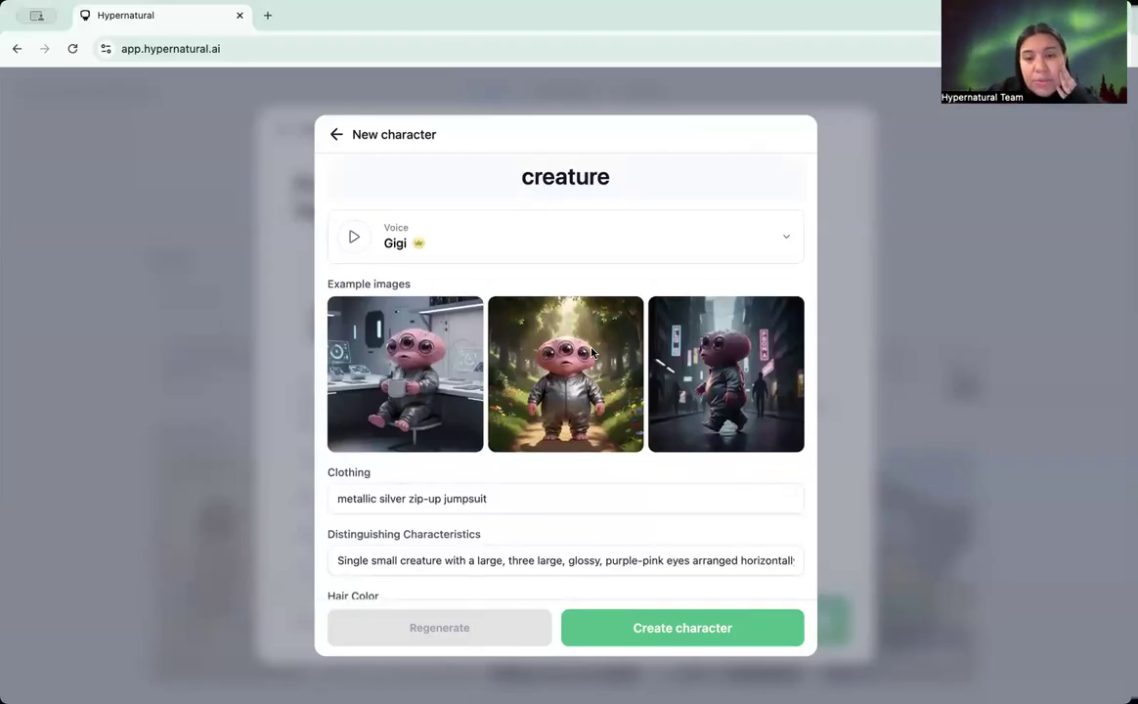
{"action": "scroll", "coordinate": [592, 353], "scroll_direction": "down", "scroll_amount": 5}
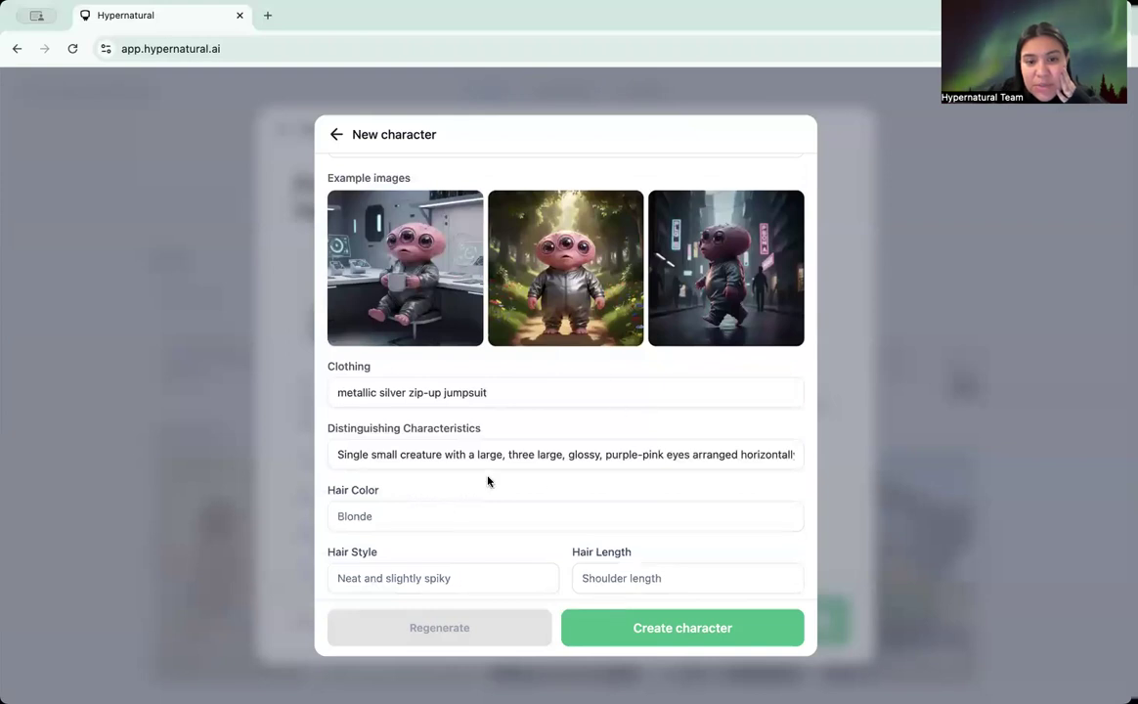
{"action": "scroll", "coordinate": [489, 479], "scroll_direction": "down", "scroll_amount": 6}
{"action": "scroll", "coordinate": [488, 477], "scroll_direction": "up", "scroll_amount": 12}
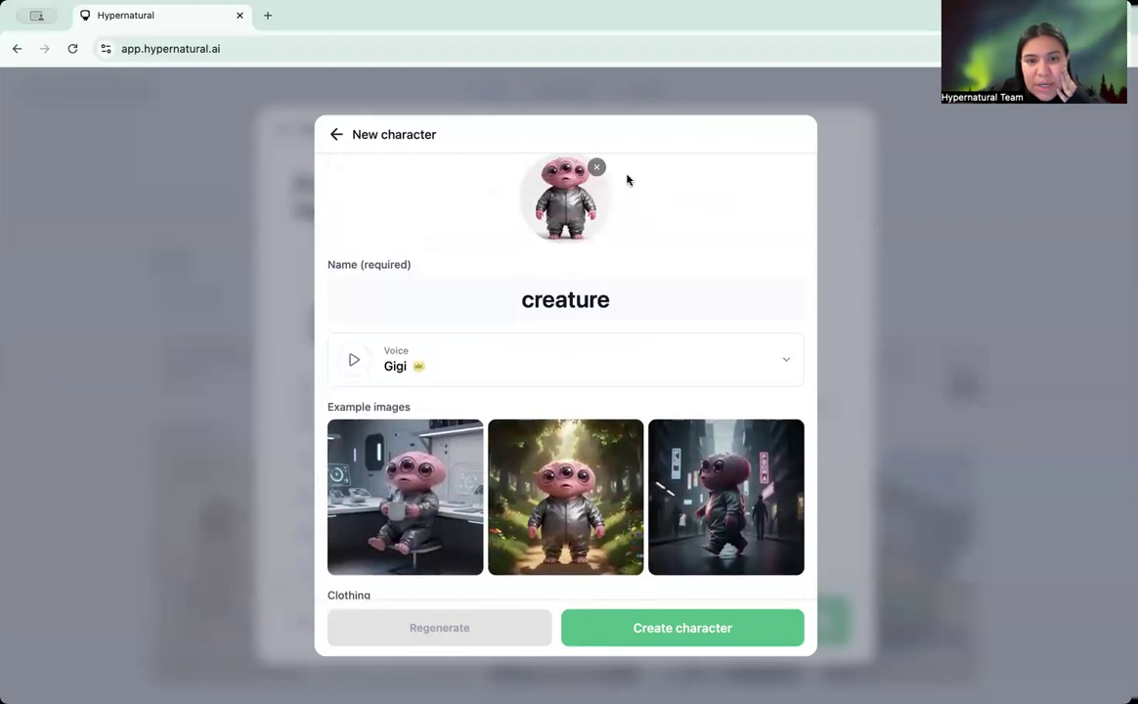
{"action": "scroll", "coordinate": [489, 303], "scroll_direction": "up", "scroll_amount": 1}
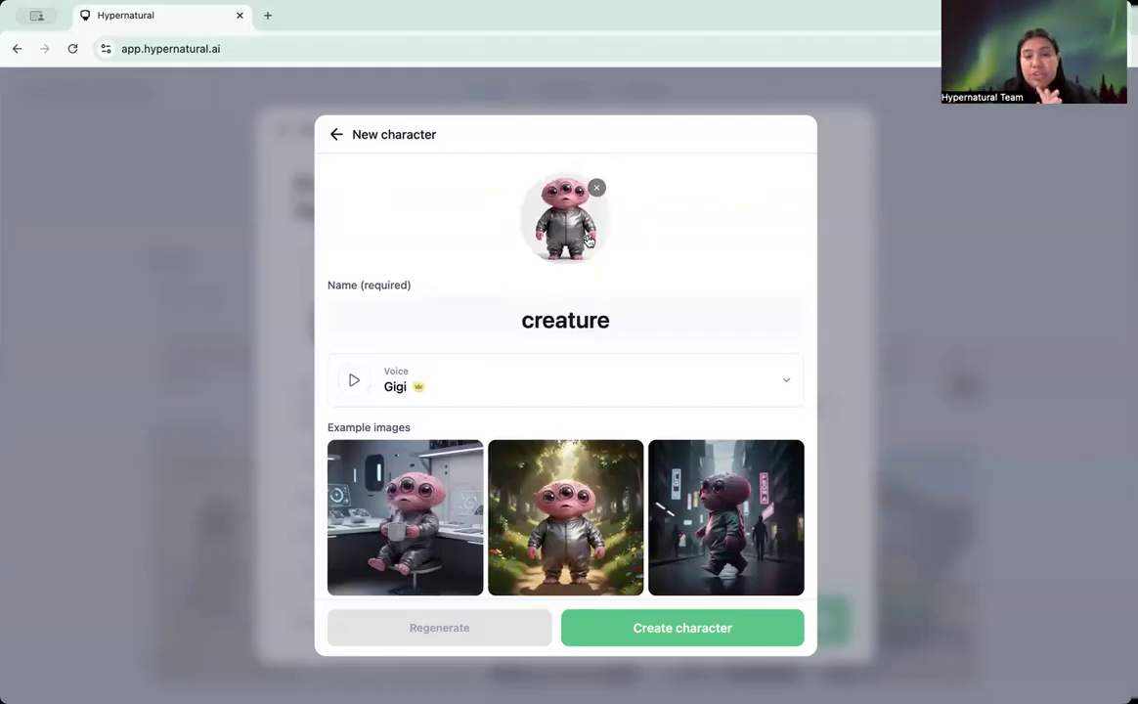
{"action": "scroll", "coordinate": [589, 241], "scroll_direction": "down", "scroll_amount": 3}
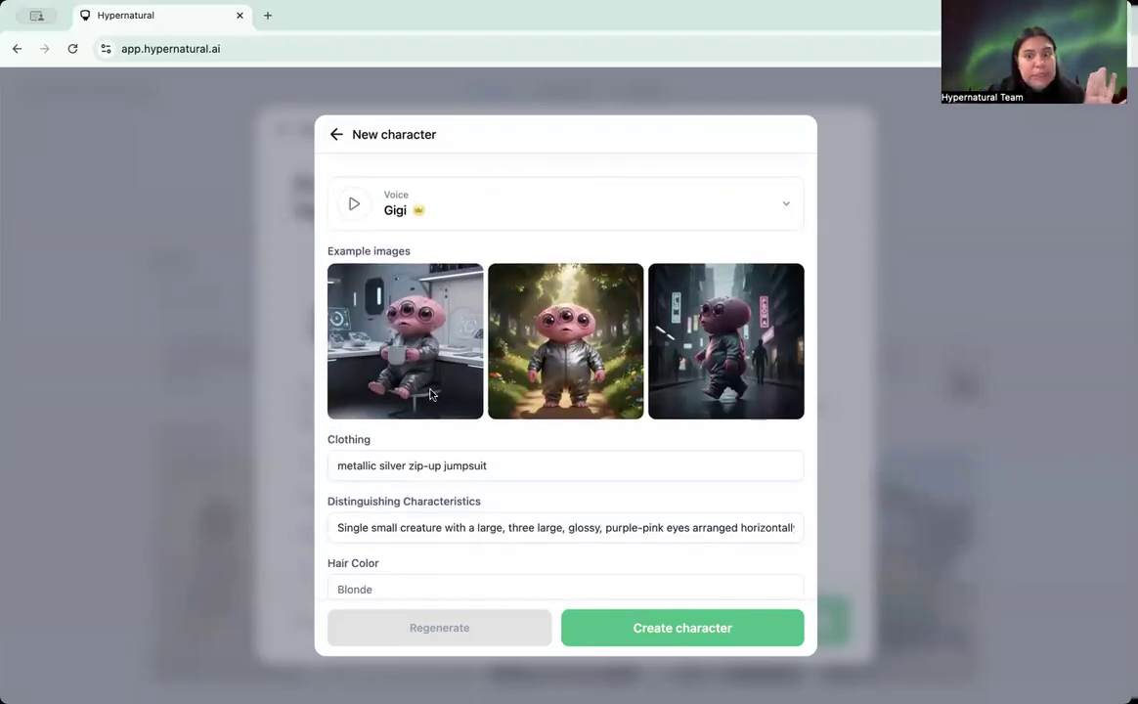
Preview the standard voice Arnold and assign it to the creature.
{"action": "scroll", "coordinate": [431, 394], "scroll_direction": "up", "scroll_amount": 2}
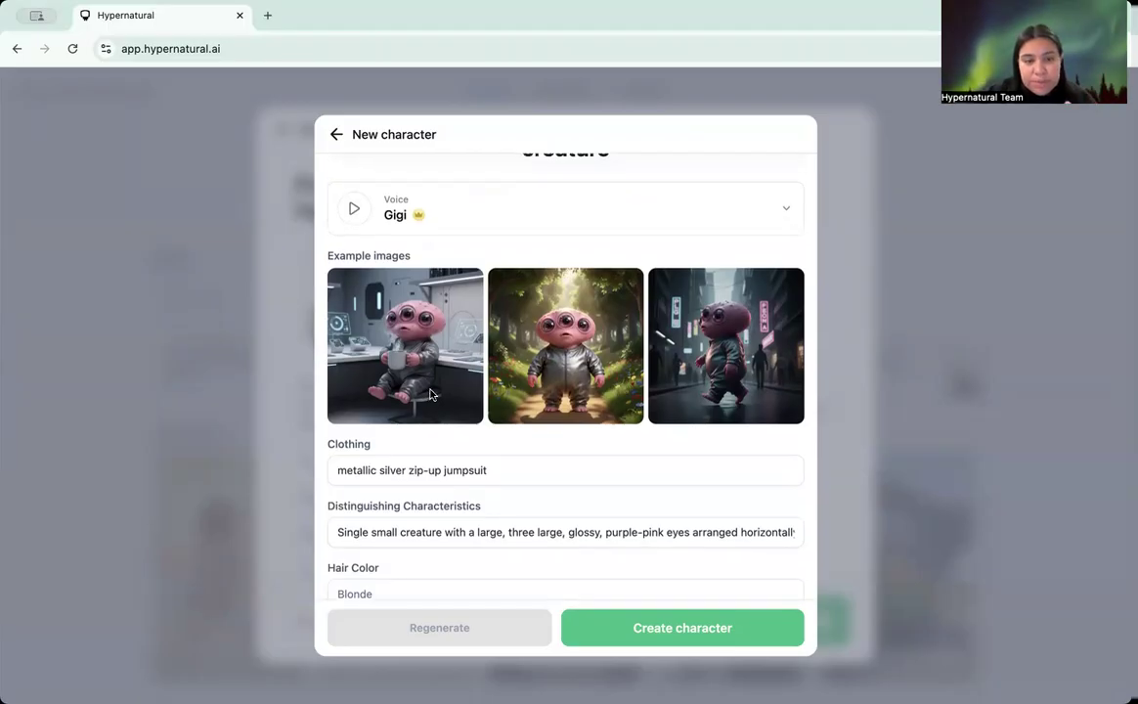
{"action": "left_click", "coordinate": [440, 293]}
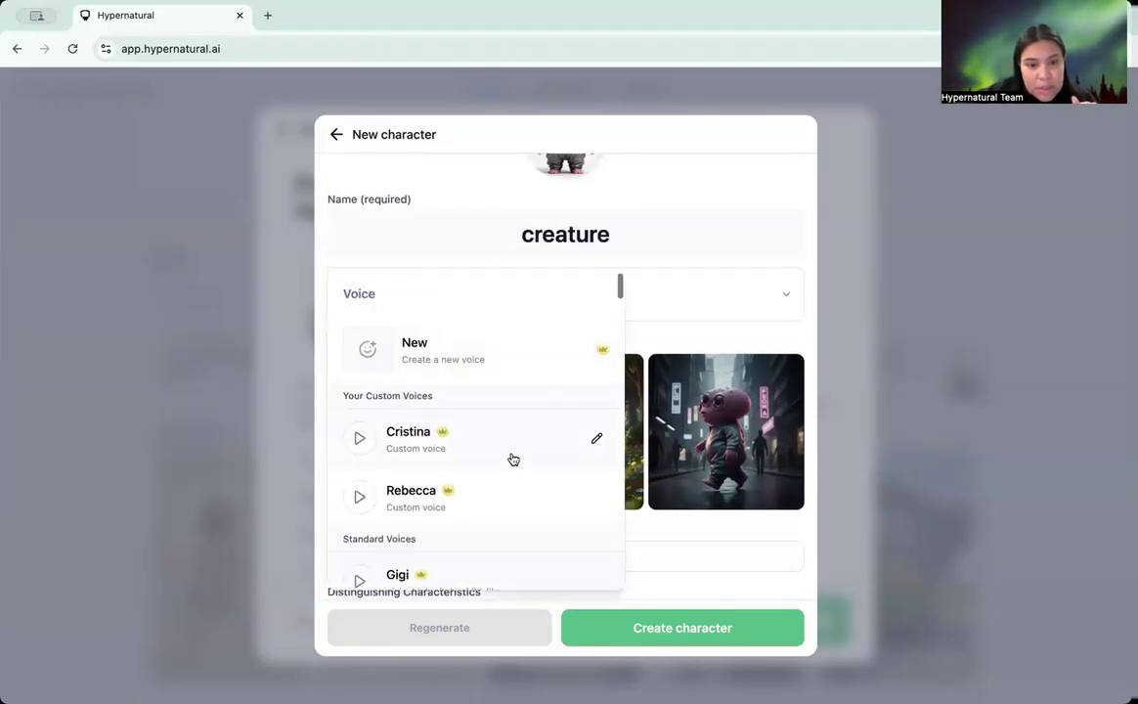
{"action": "scroll", "coordinate": [511, 459], "scroll_direction": "down", "scroll_amount": 5}
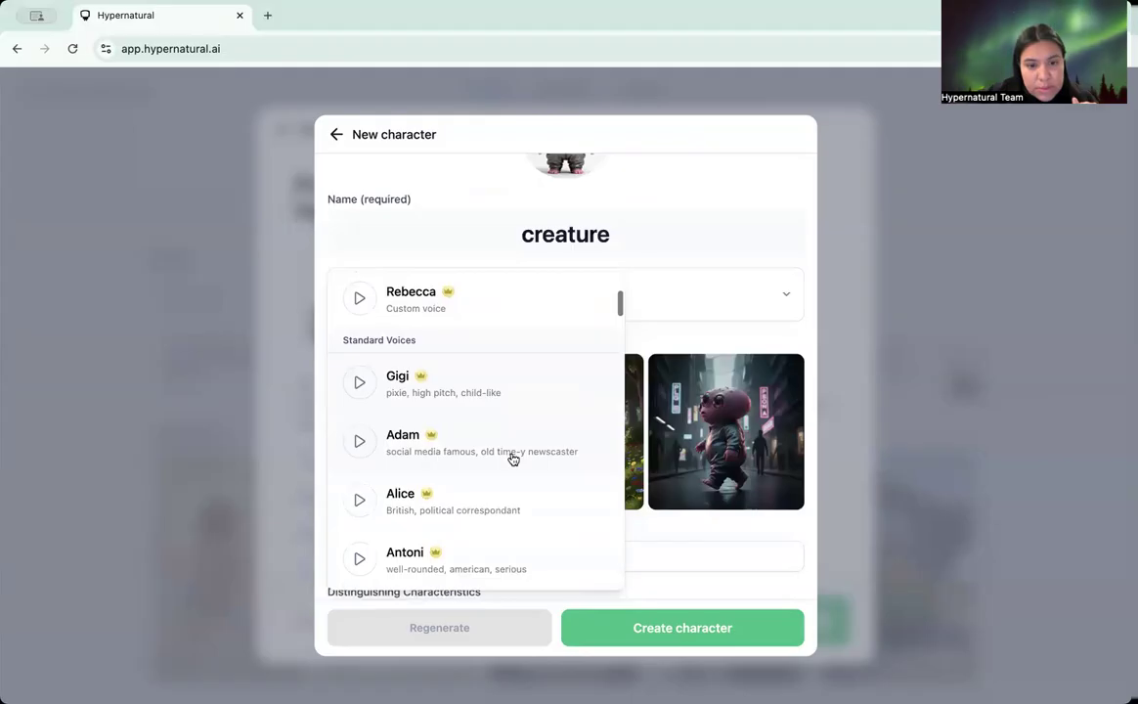
{"action": "scroll", "coordinate": [512, 459], "scroll_direction": "down", "scroll_amount": 5}
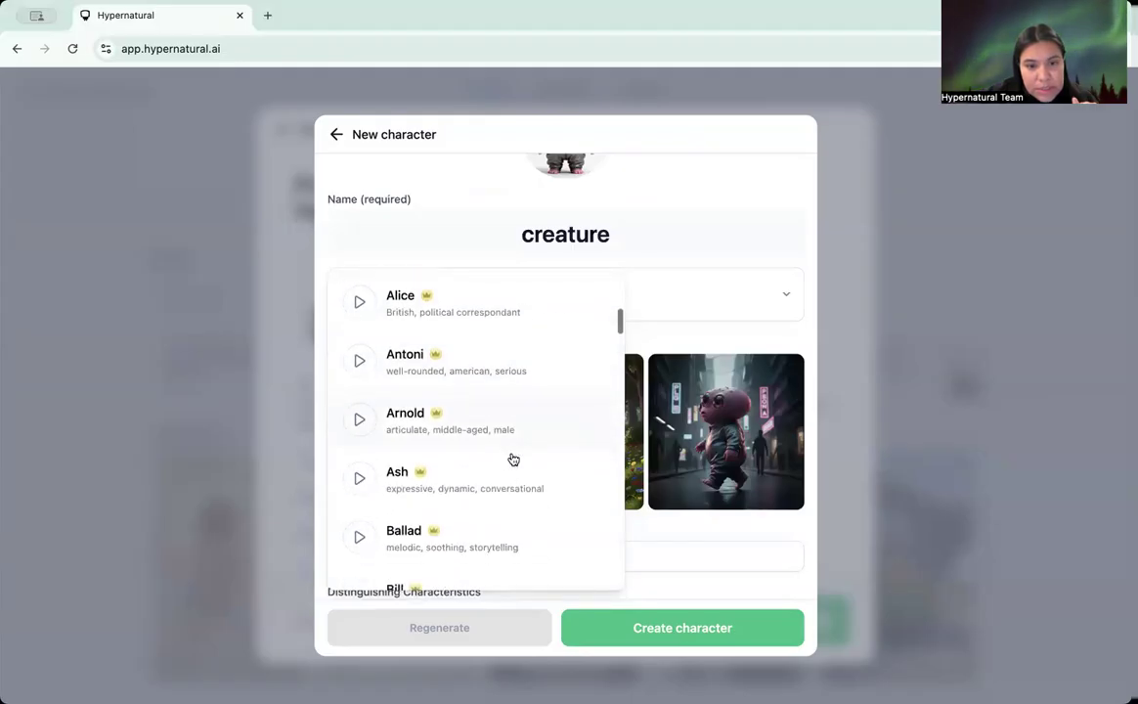
{"action": "scroll", "coordinate": [513, 458], "scroll_direction": "down", "scroll_amount": 1}
{"action": "left_click", "coordinate": [359, 385]}
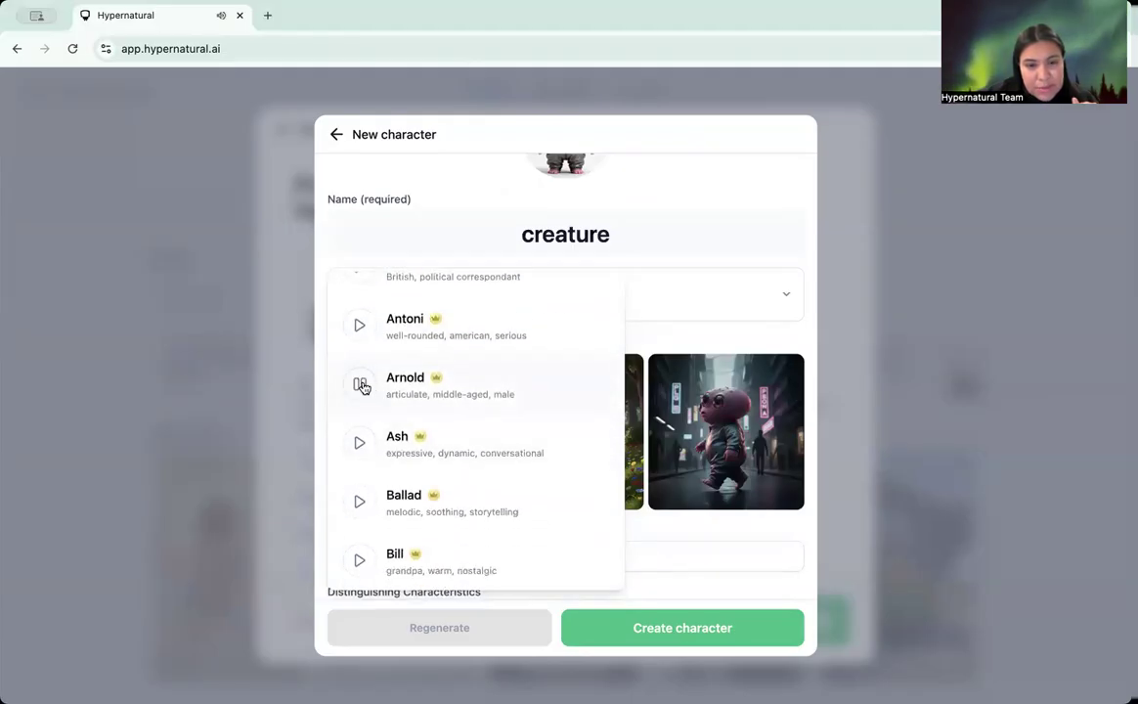
{"action": "left_click", "coordinate": [483, 381]}
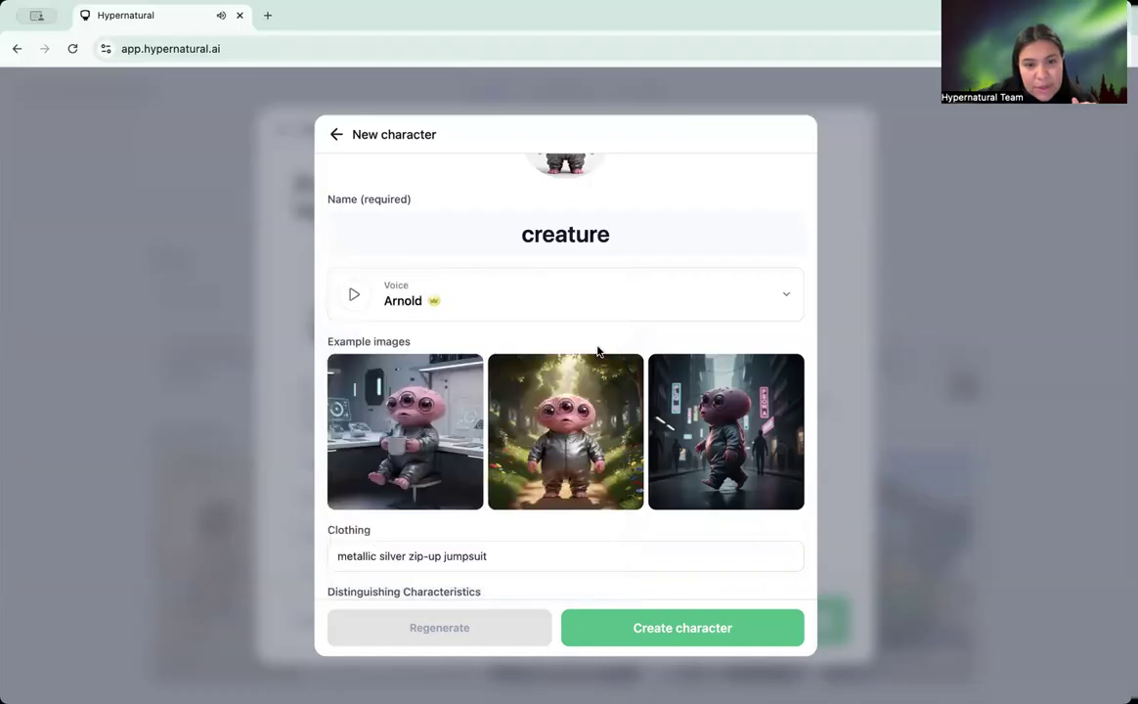
{"action": "scroll", "coordinate": [557, 451], "scroll_direction": "down", "scroll_amount": 3}
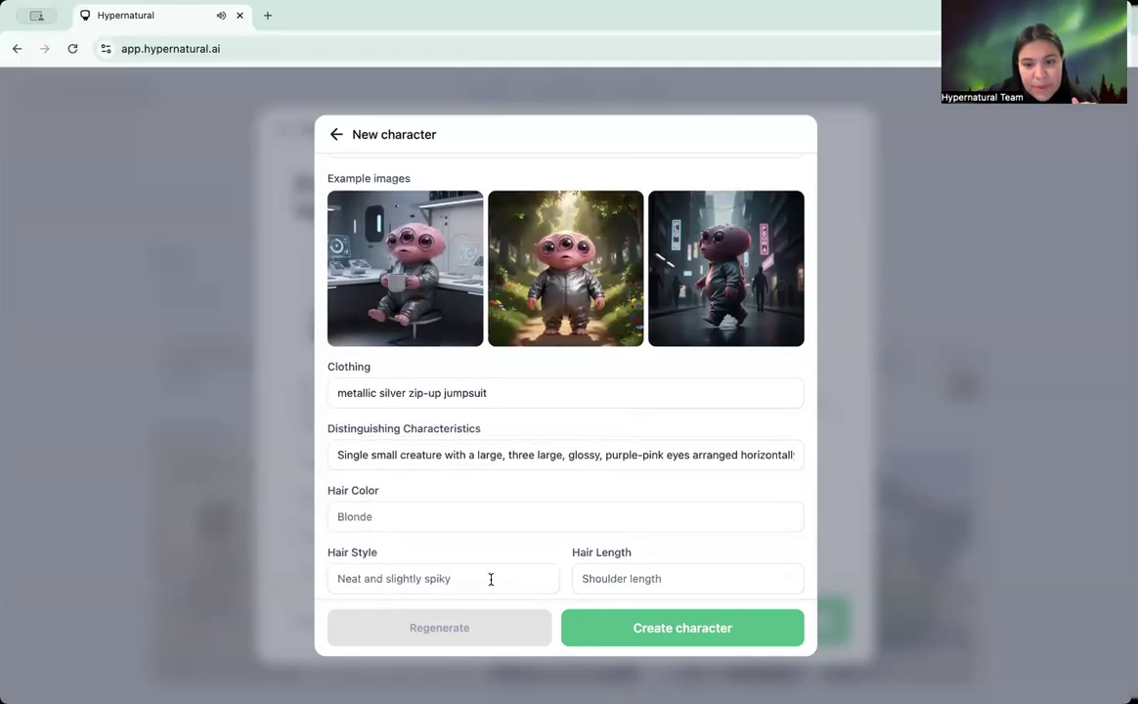
Create the creature character for the Zorp role and review the opening of the script.
{"action": "left_click", "coordinate": [659, 630]}
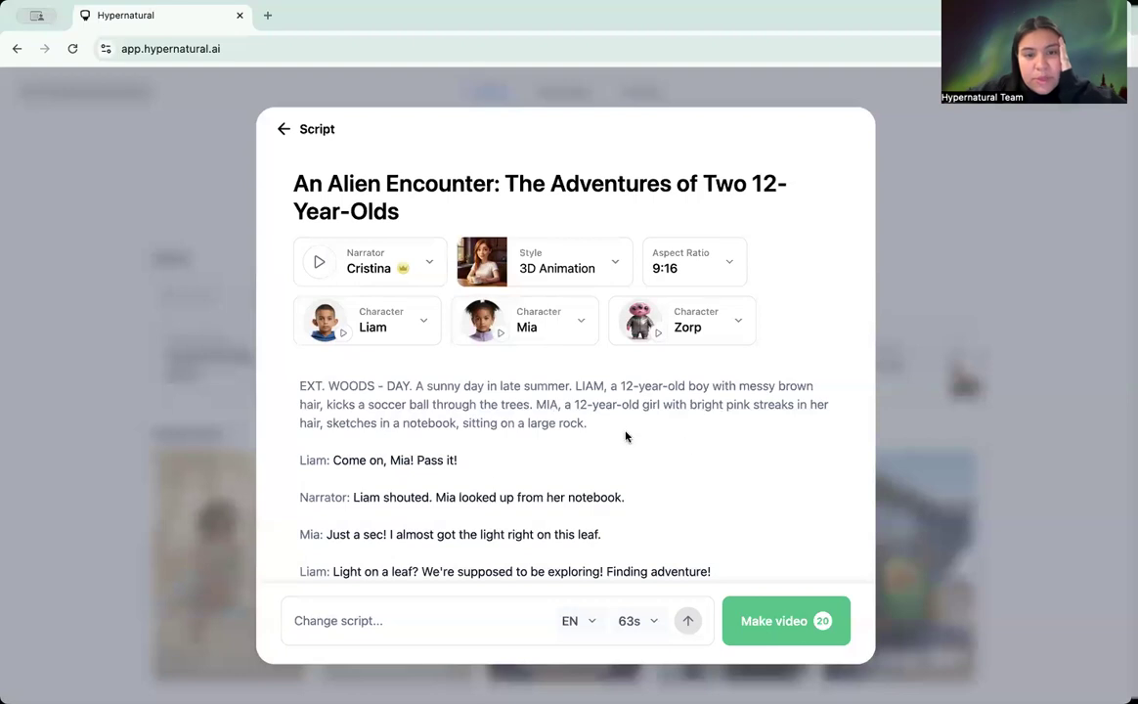
{"action": "scroll", "coordinate": [550, 397], "scroll_direction": "down", "scroll_amount": 1}
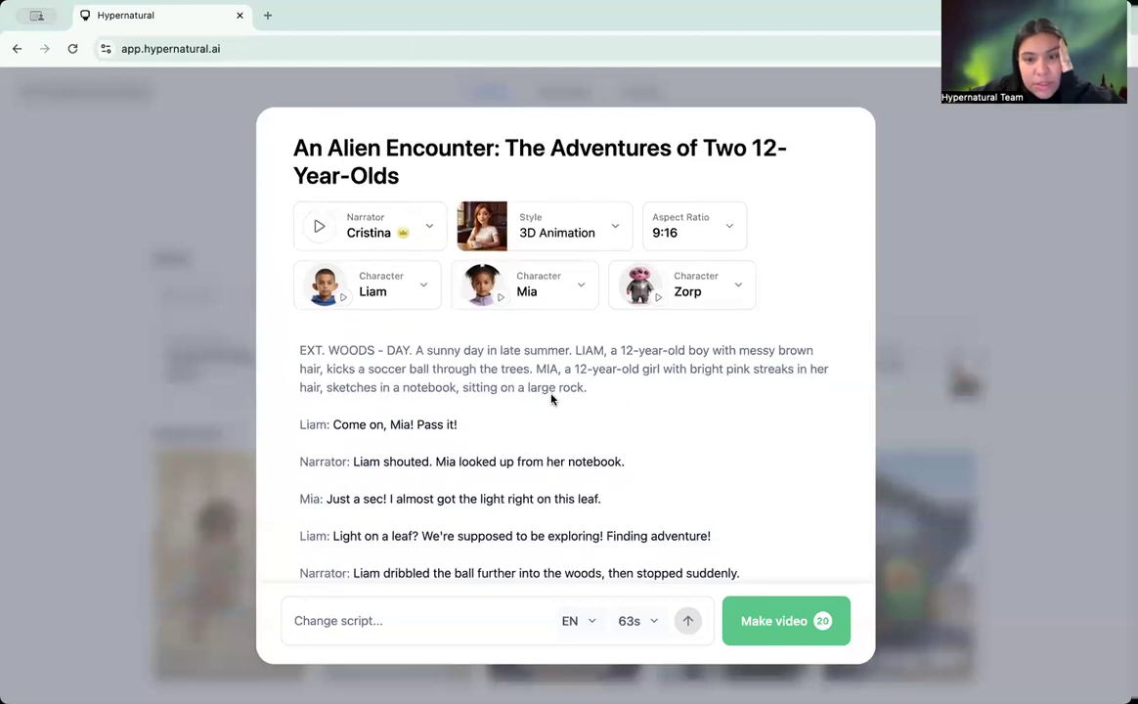
{"action": "scroll", "coordinate": [447, 387], "scroll_direction": "down", "scroll_amount": 3}
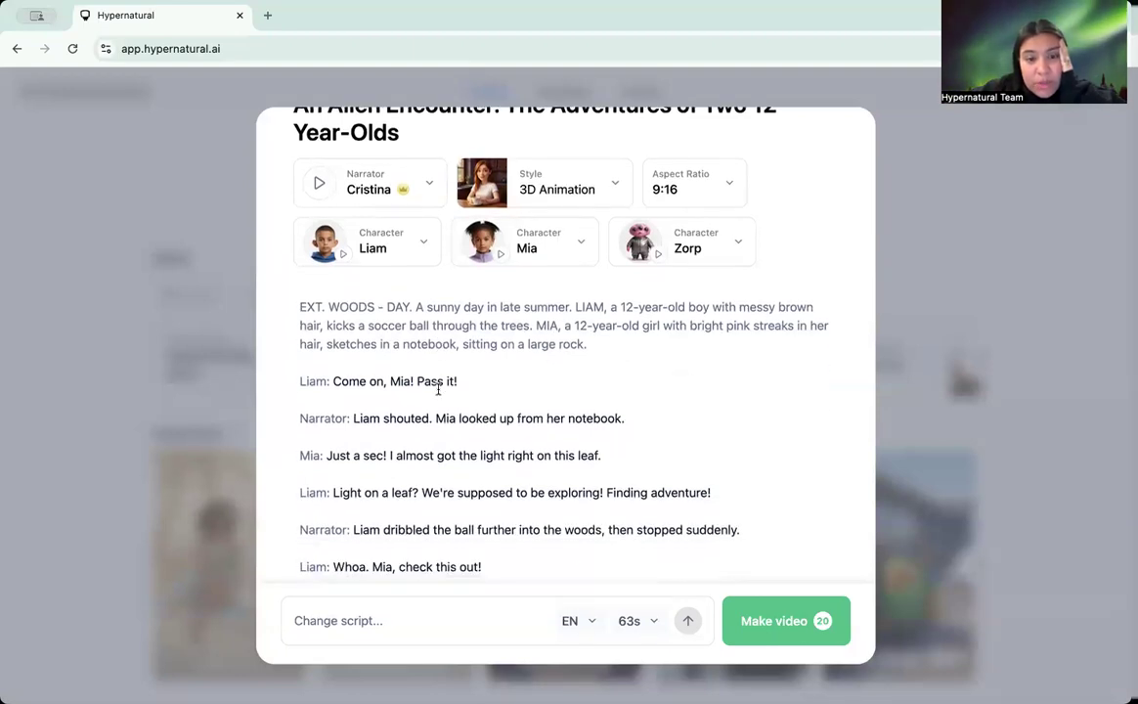
{"action": "scroll", "coordinate": [437, 394], "scroll_direction": "down", "scroll_amount": 2}
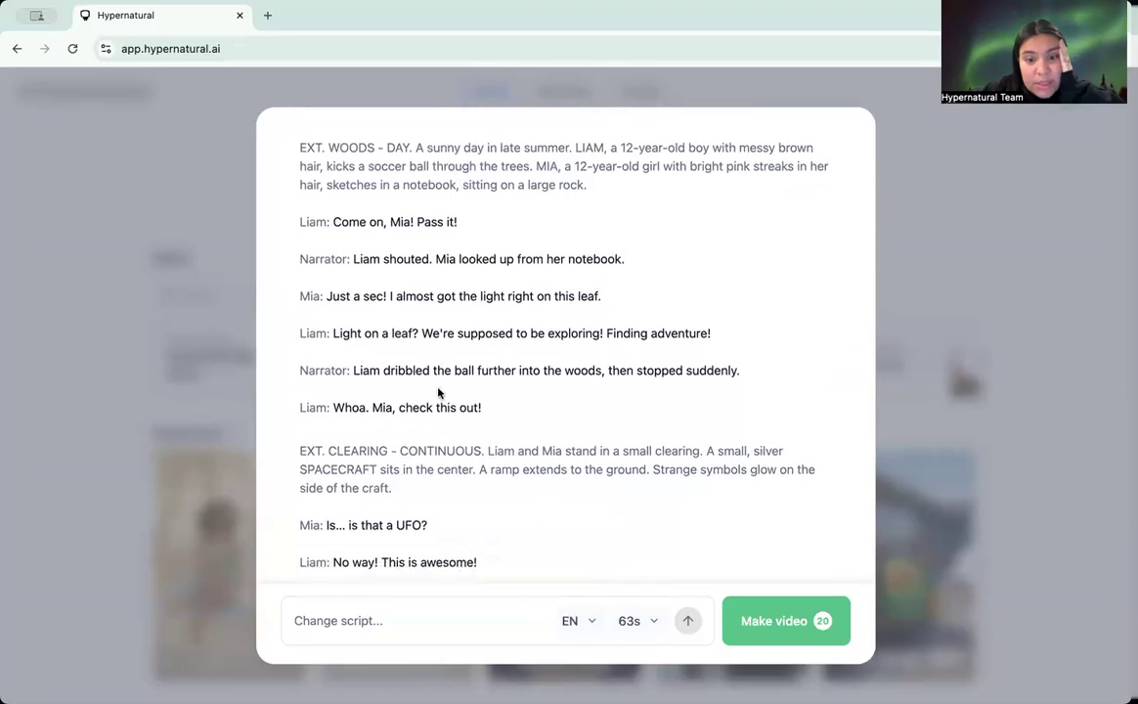
{"action": "scroll", "coordinate": [437, 394], "scroll_direction": "up", "scroll_amount": 6}
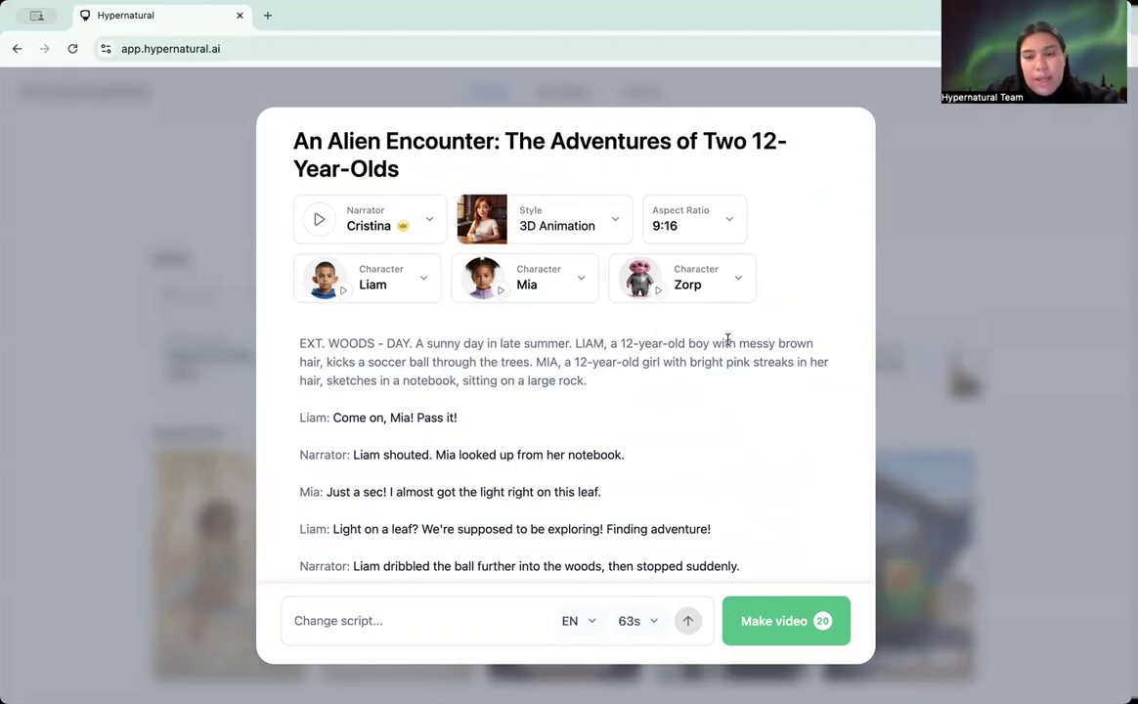
Replace "with messy brown hair" and "with bright pink streaks in her hair" in the opening scene description with plain commas.
{"action": "left_click_drag", "start_coordinate": [709, 344], "coordinate": [320, 362]}
{"action": "type", "text": ","}
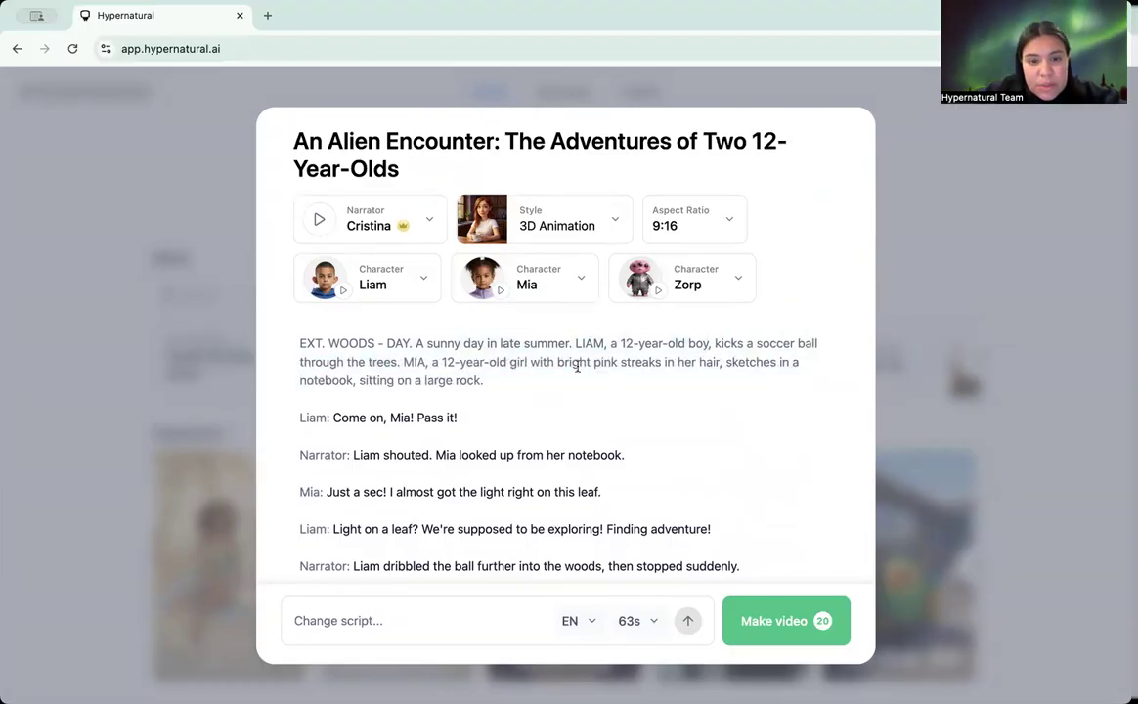
{"action": "left_click_drag", "start_coordinate": [721, 361], "coordinate": [528, 362]}
{"action": "key", "text": "BackSpace"}
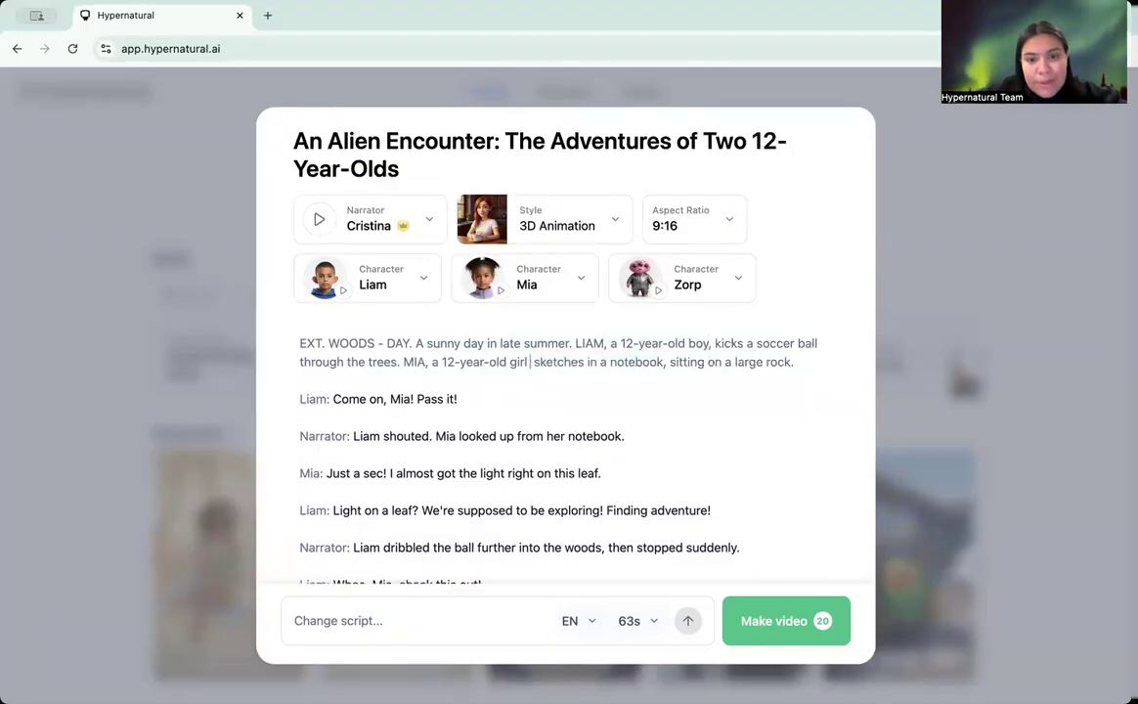
{"action": "type", "text": ","}
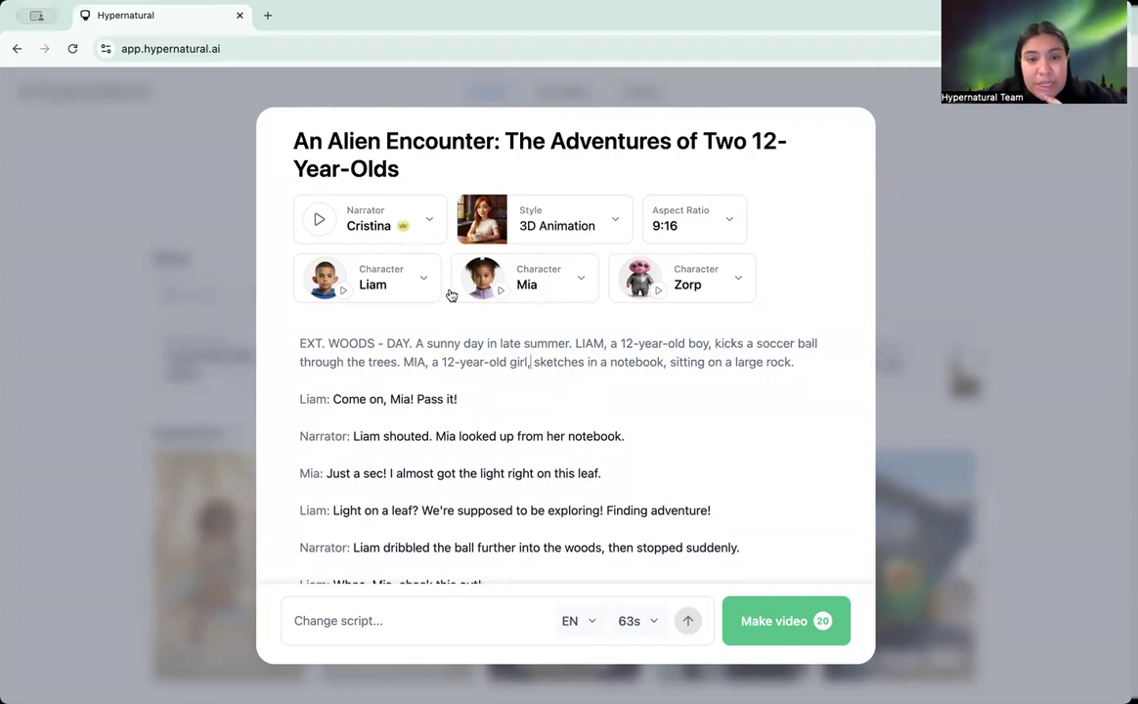
Read through the script's woods and clearing scenes for remaining character descriptions.
{"action": "scroll", "coordinate": [545, 400], "scroll_direction": "down", "scroll_amount": 2}
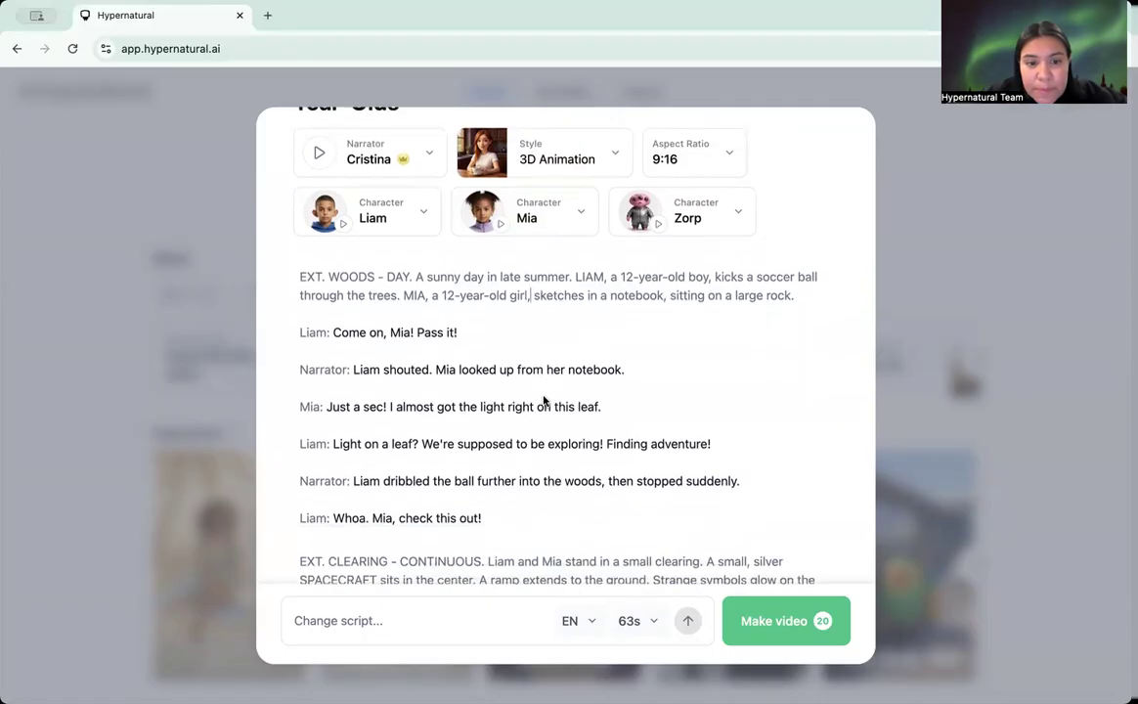
{"action": "scroll", "coordinate": [545, 401], "scroll_direction": "down", "scroll_amount": 4}
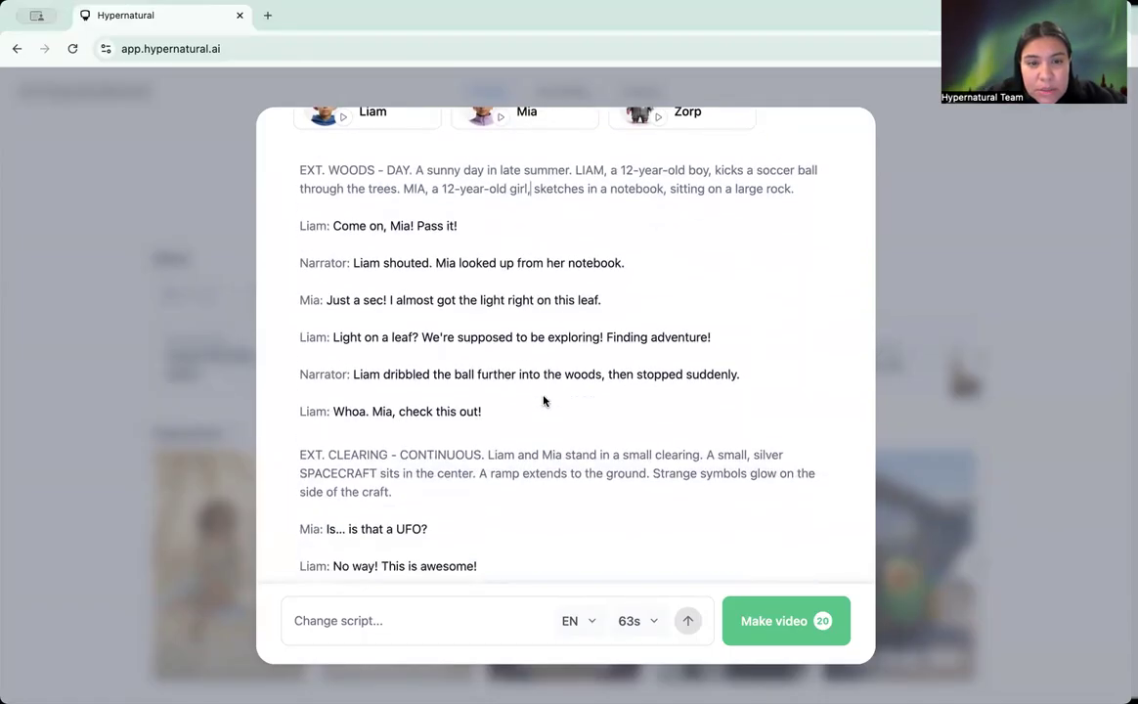
{"action": "scroll", "coordinate": [544, 400], "scroll_direction": "down", "scroll_amount": 4}
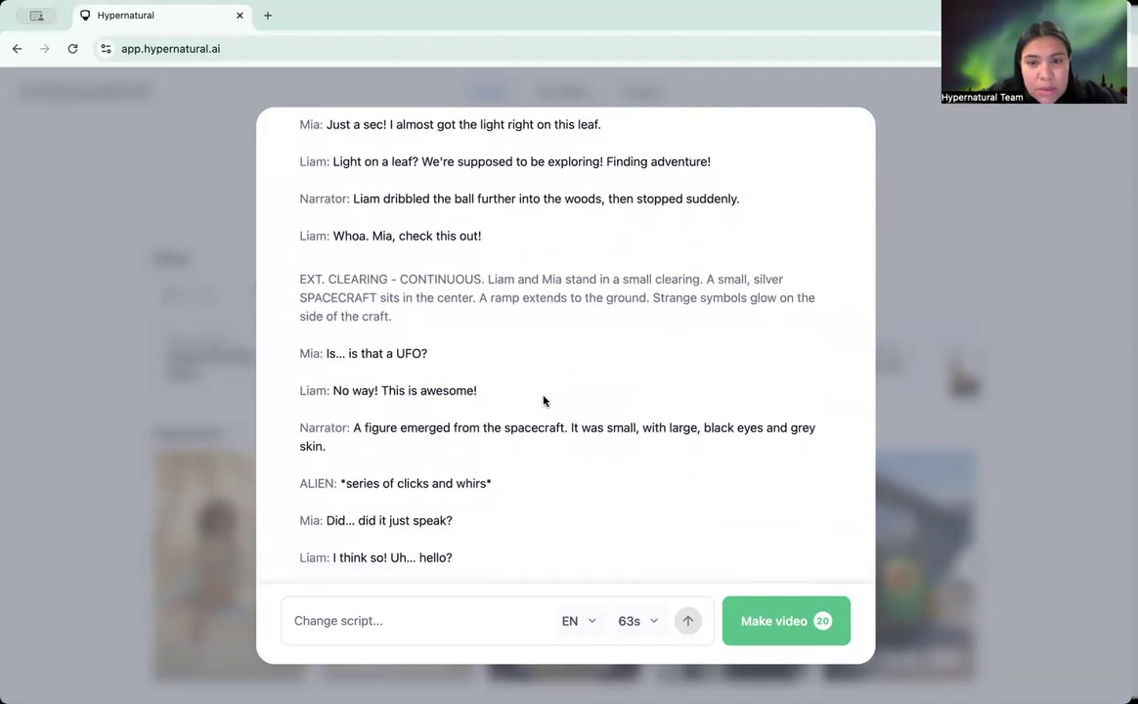
{"action": "scroll", "coordinate": [545, 401], "scroll_direction": "up", "scroll_amount": 6}
{"action": "scroll", "coordinate": [544, 394], "scroll_direction": "up", "scroll_amount": 3}
{"action": "scroll", "coordinate": [544, 395], "scroll_direction": "down", "scroll_amount": 2}
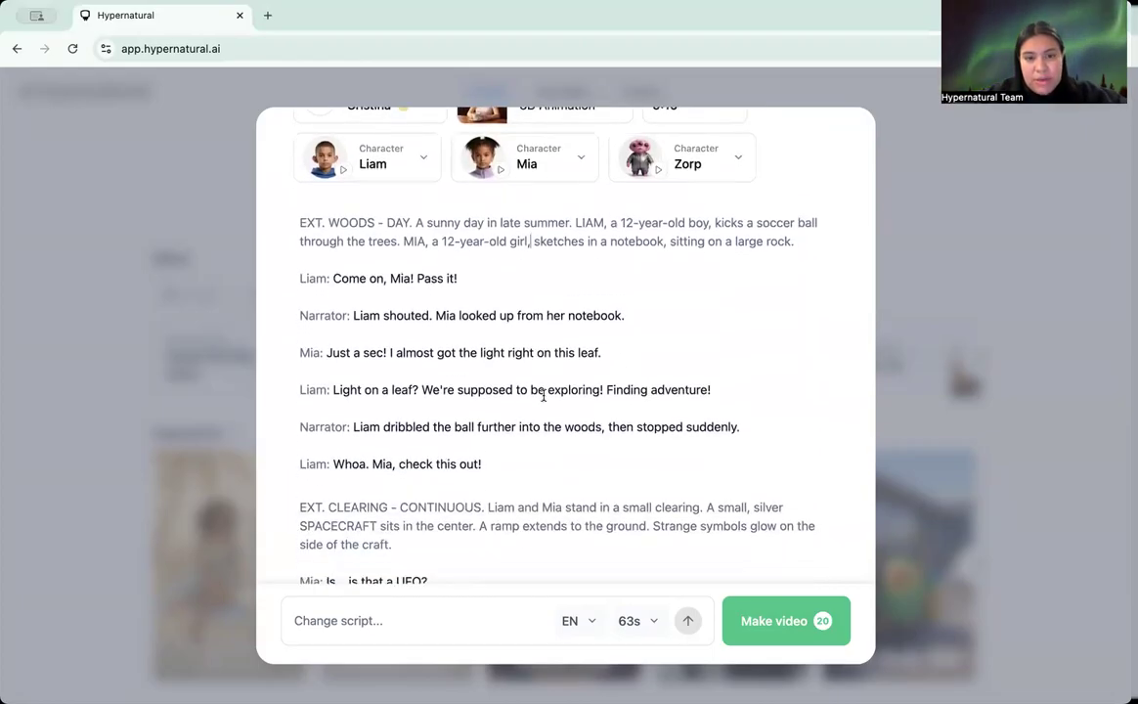
{"action": "scroll", "coordinate": [543, 394], "scroll_direction": "up", "scroll_amount": 3}
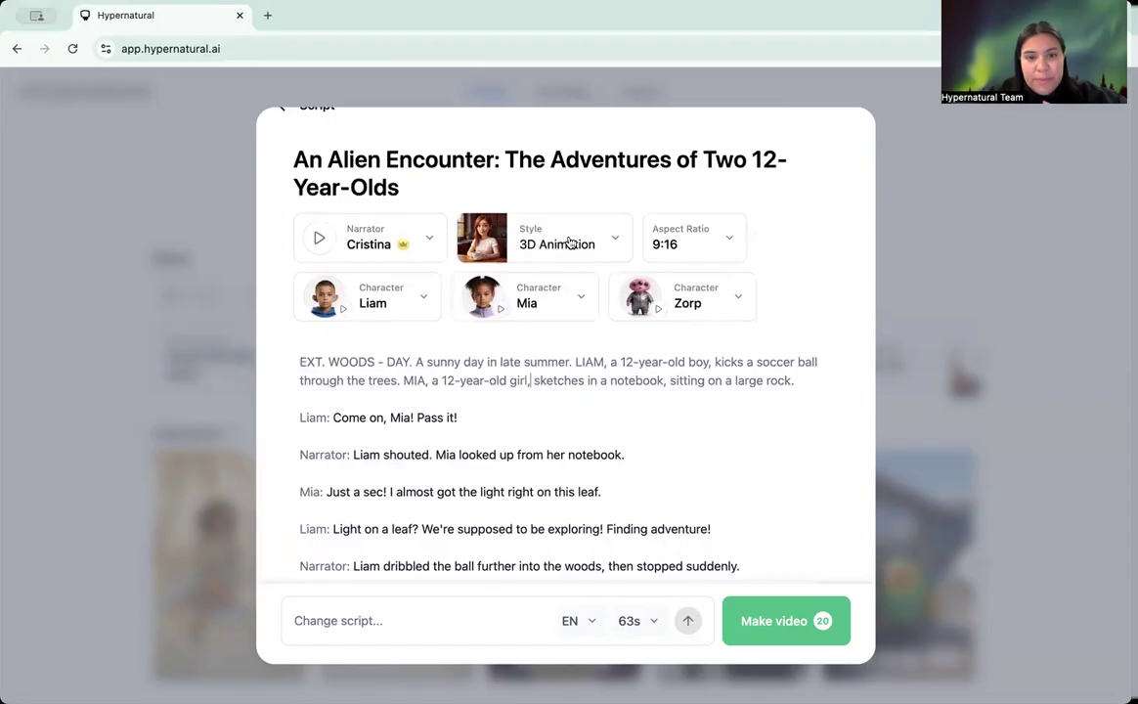
Start a prompt-based custom style described as "natural lighting, realistic colors, casual framing, simple real-world setting, minimal editing, clean captions, and an authentic social-media aesthetic.".
{"action": "left_click", "coordinate": [545, 235]}
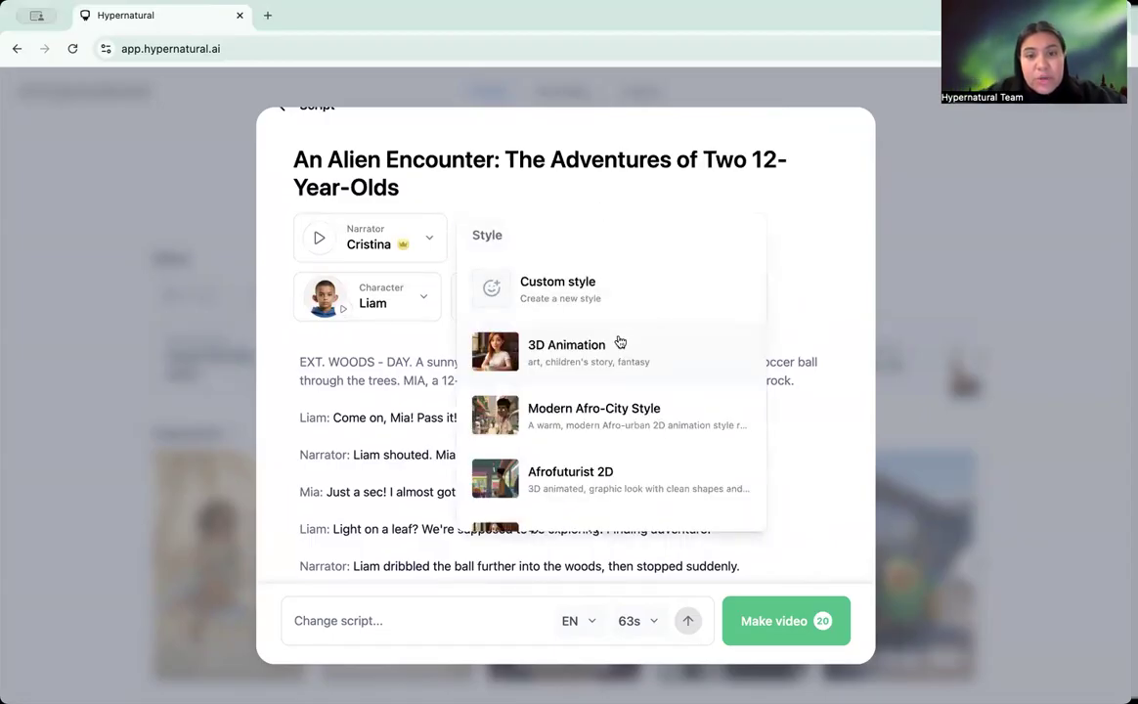
{"action": "left_click", "coordinate": [558, 297]}
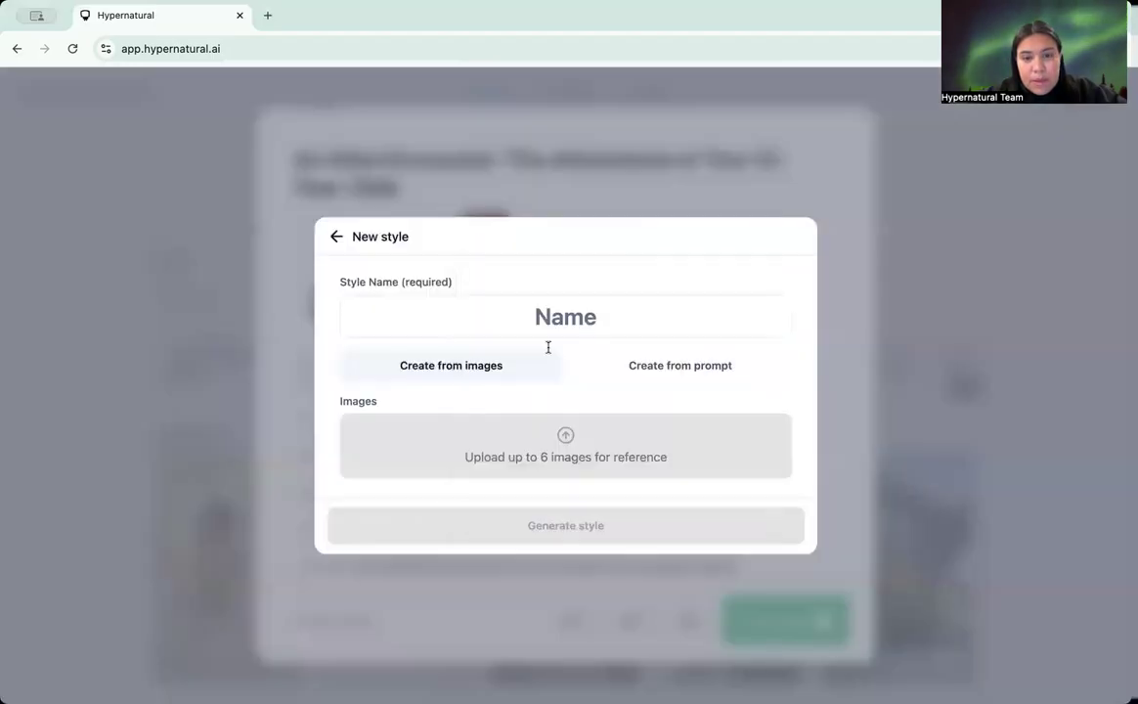
{"action": "left_click", "coordinate": [626, 372]}
{"action": "left_click", "coordinate": [474, 452]}
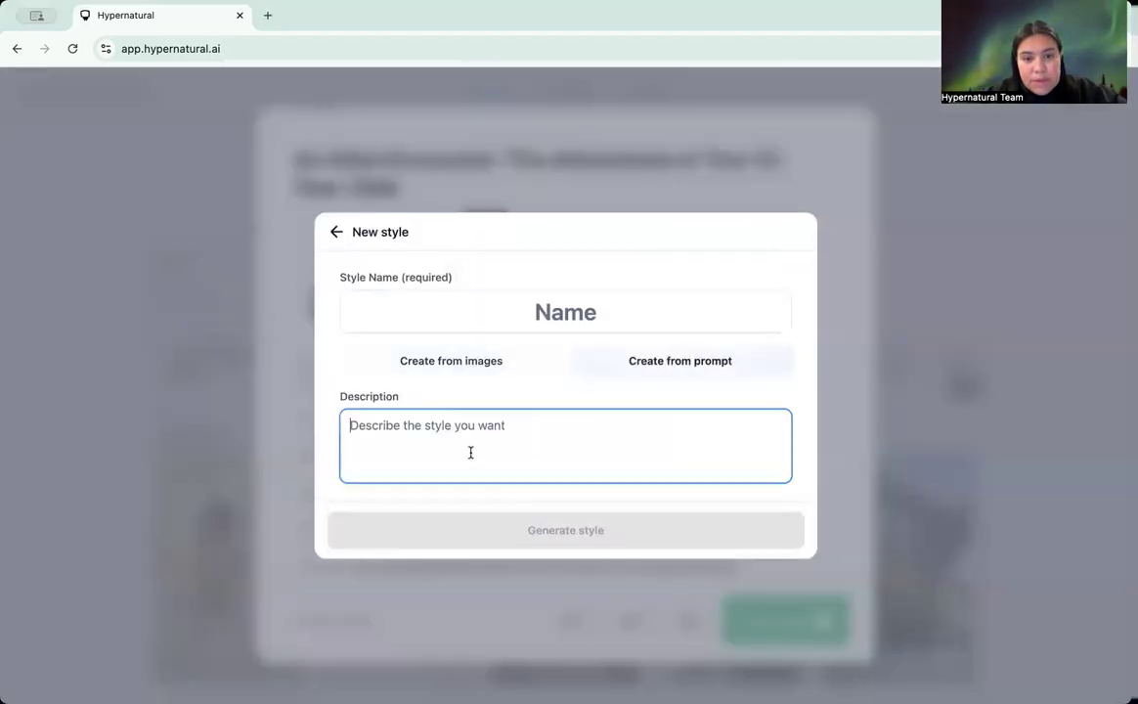
{"action": "type", "text": "natural lighting, realistic colors, casual framing, simple real-world setting, minimal editing, clean captions, and an authentic social-media aesthetic."}
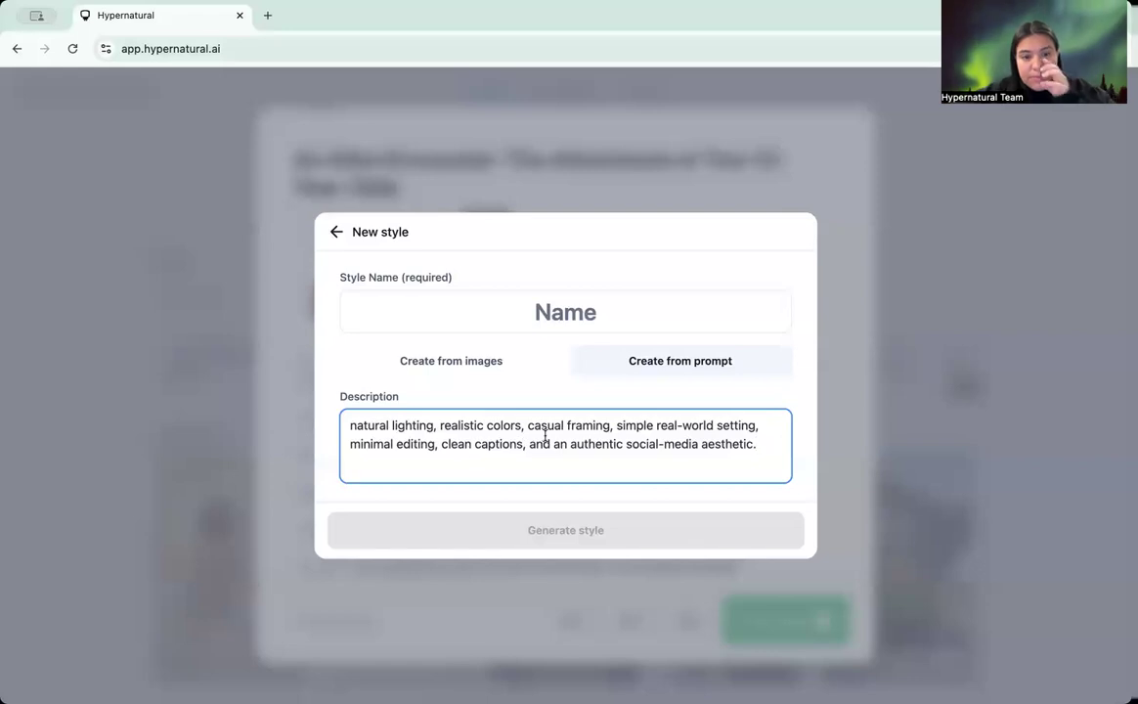
Name the style "phone", check the create-from-images option, and generate the style from the prompt.
{"action": "left_click", "coordinate": [564, 328]}
{"action": "type", "text": "phone"}
{"action": "key", "text": "BackSpace"}
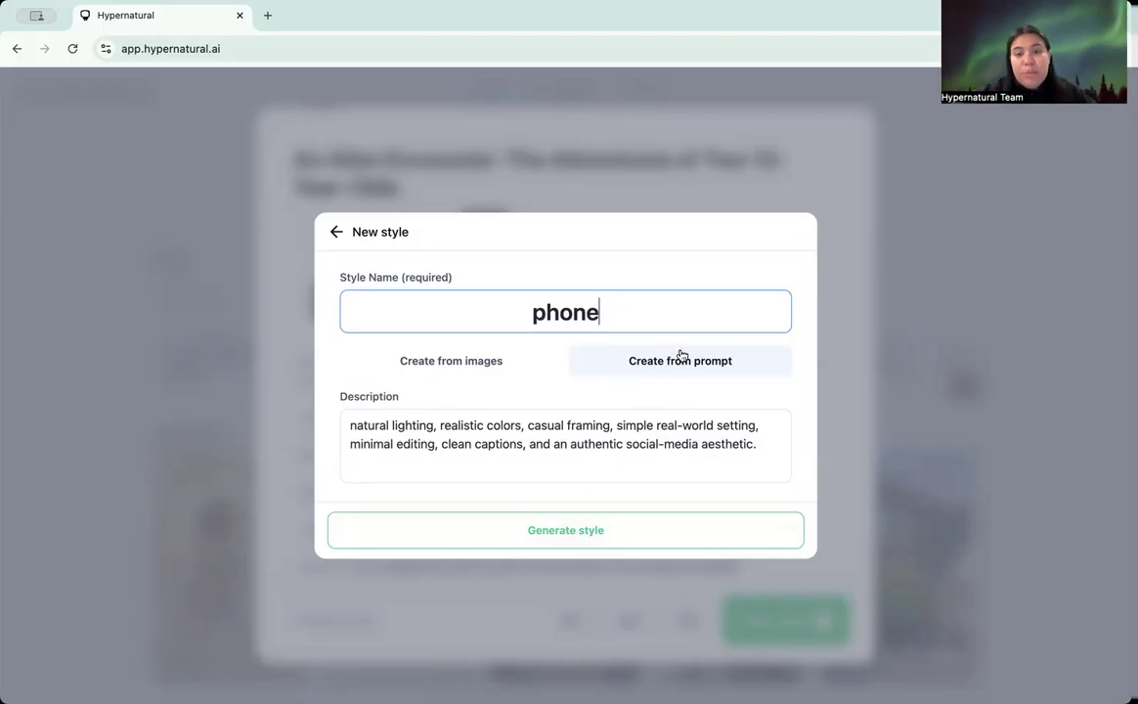
{"action": "left_click", "coordinate": [469, 363]}
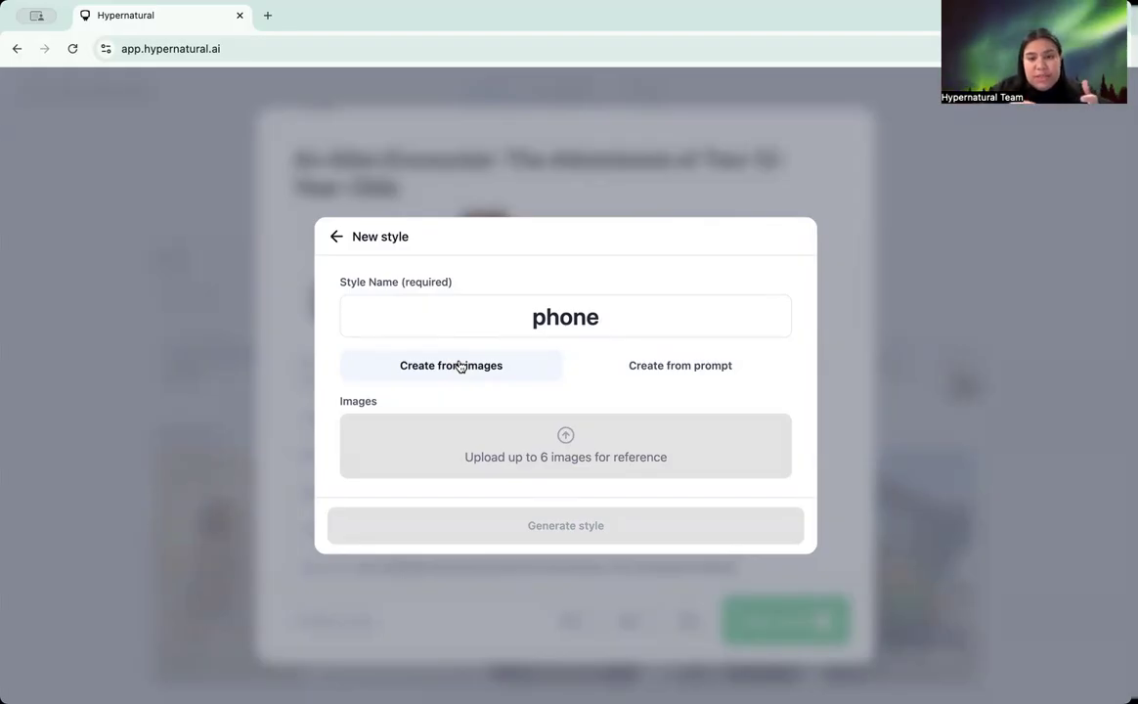
{"action": "left_click", "coordinate": [684, 366]}
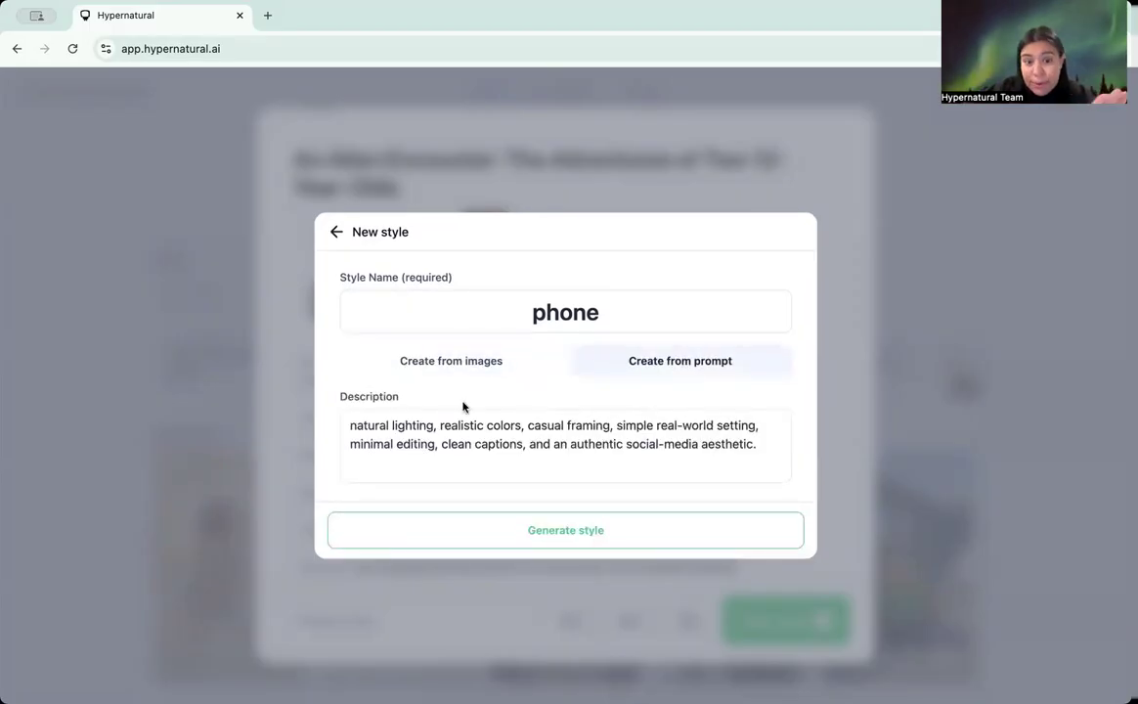
{"action": "left_click", "coordinate": [556, 532]}
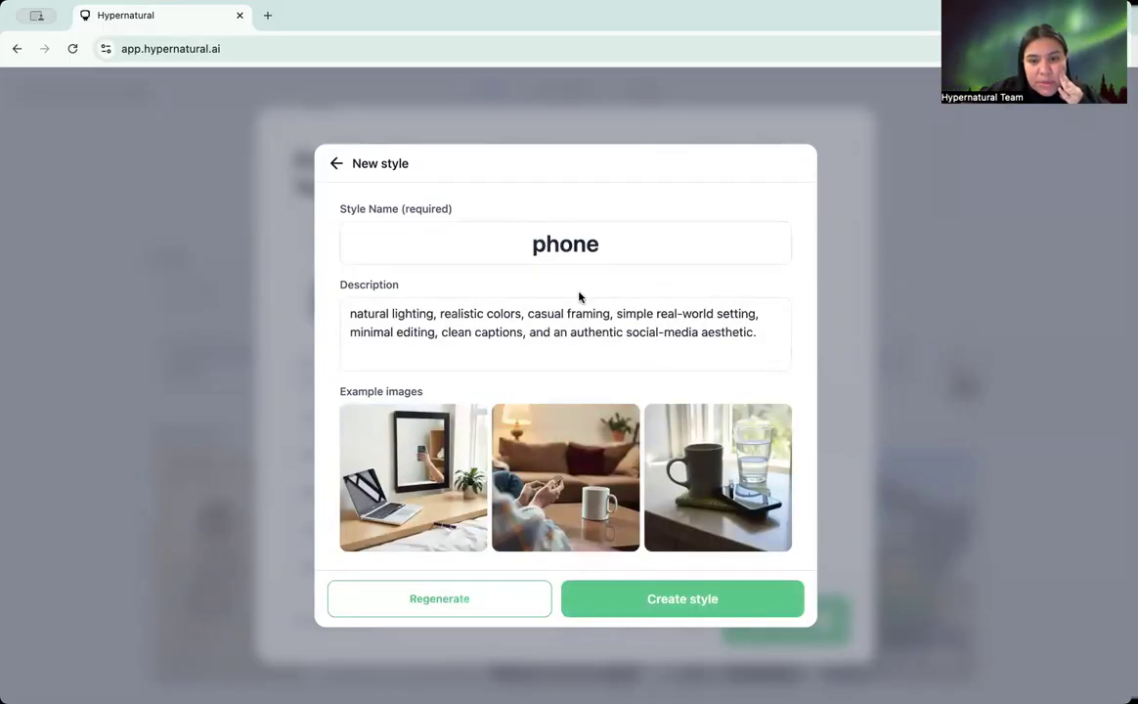
Remove "clean captions" and "minimal editing" from the style description and regenerate the example images.
{"action": "left_click", "coordinate": [533, 334]}
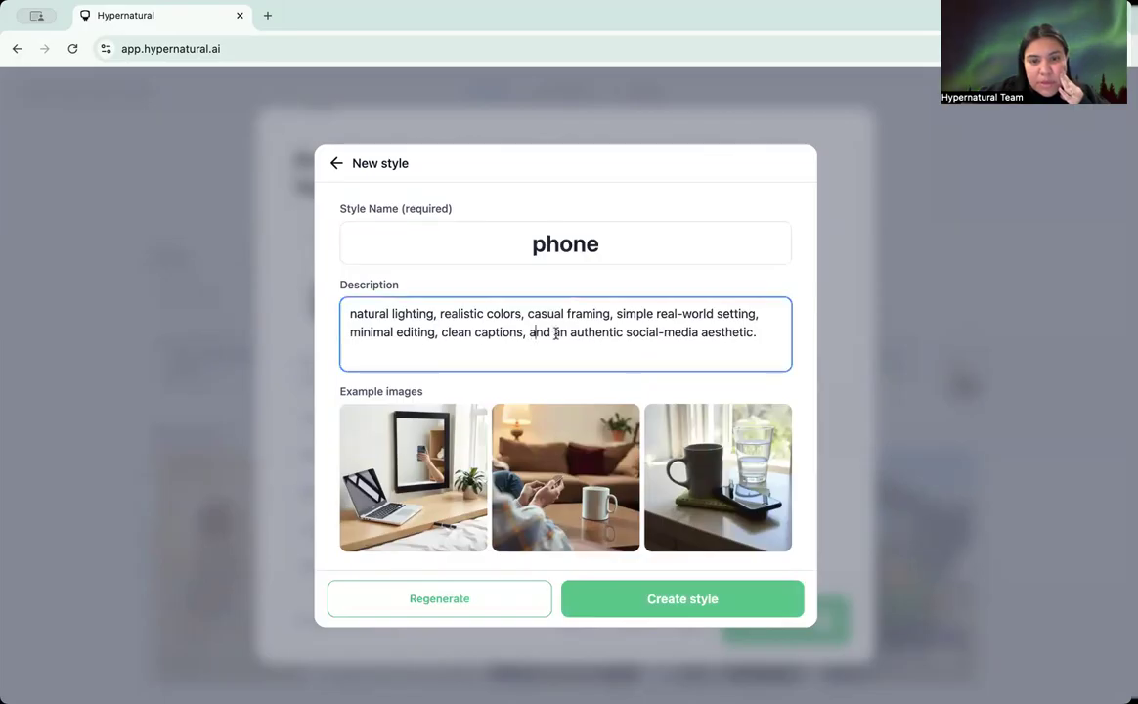
{"action": "left_click_drag", "start_coordinate": [527, 332], "coordinate": [440, 334]}
{"action": "key", "text": "BackSpace"}
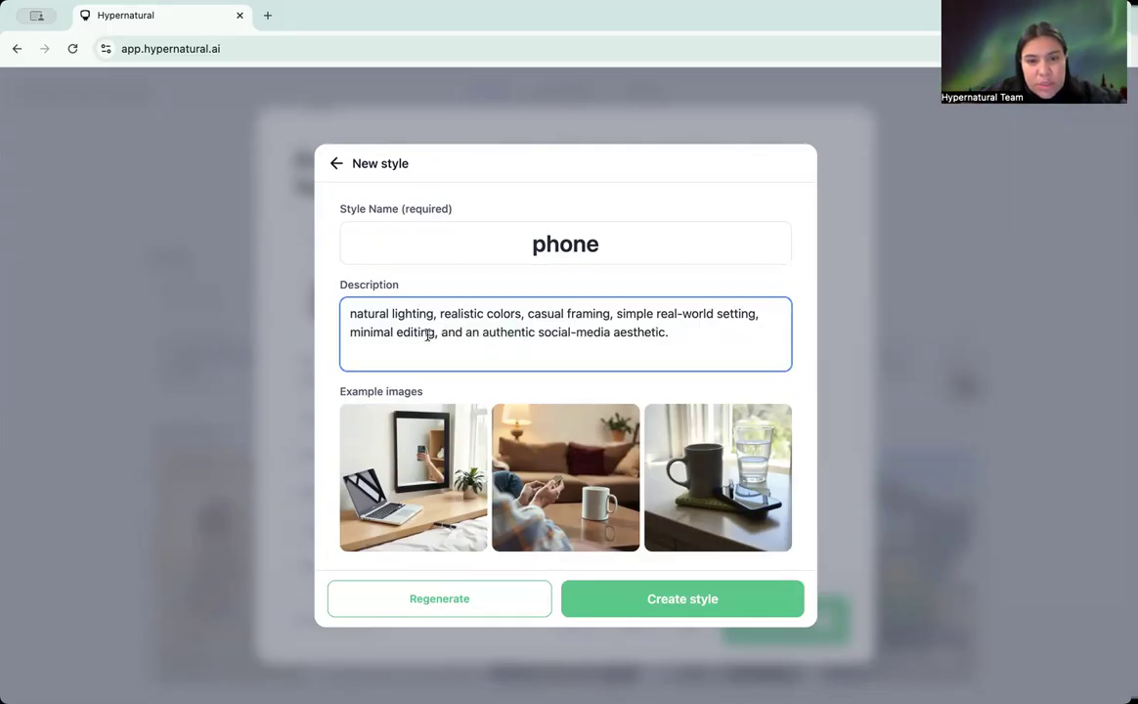
{"action": "left_click_drag", "start_coordinate": [440, 334], "coordinate": [350, 334]}
{"action": "key", "text": "BackSpace"}
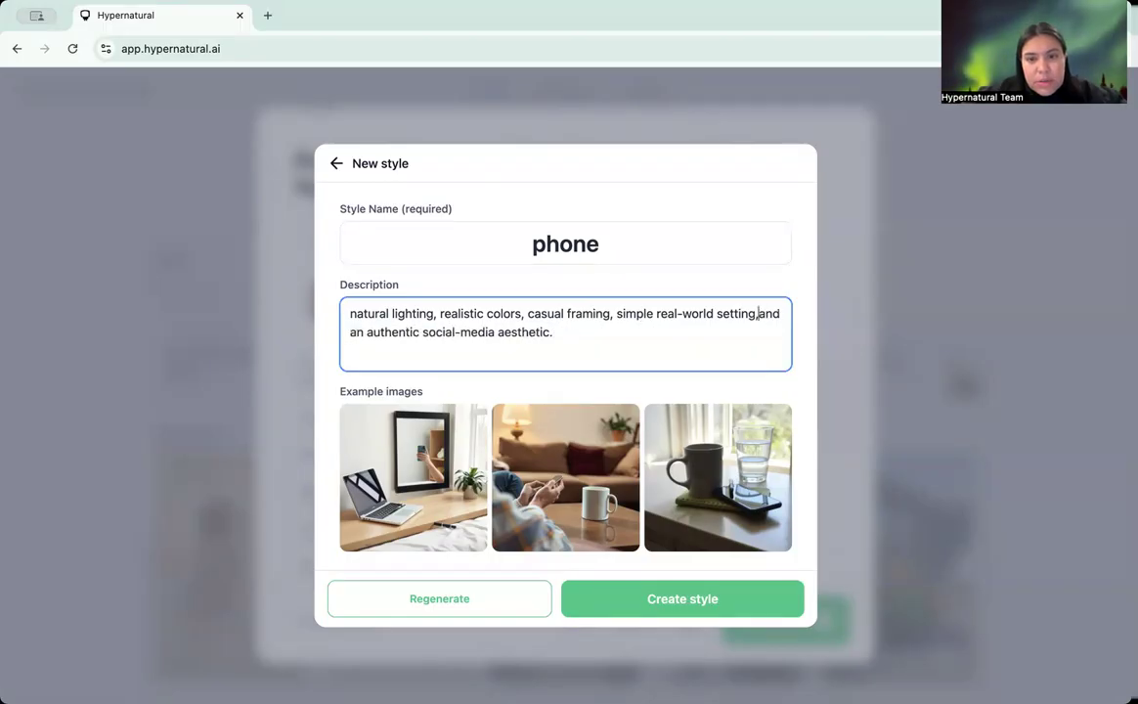
{"action": "left_click", "coordinate": [470, 596]}
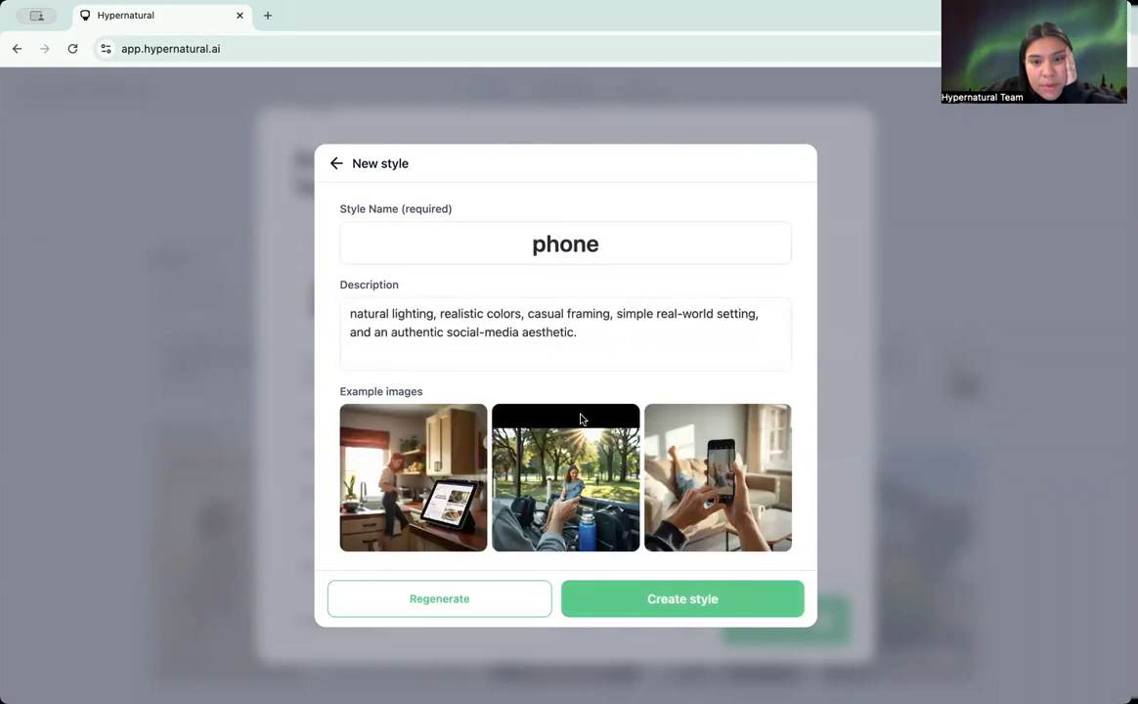
Rename the style to "realistic", regenerate its example images and create the style.
{"action": "left_click", "coordinate": [520, 244]}
{"action": "type", "text": "realus"}
{"action": "key", "text": "BackSpace"}
{"action": "key", "text": "BackSpace"}
{"action": "type", "text": "istic"}
{"action": "left_click", "coordinate": [482, 608]}
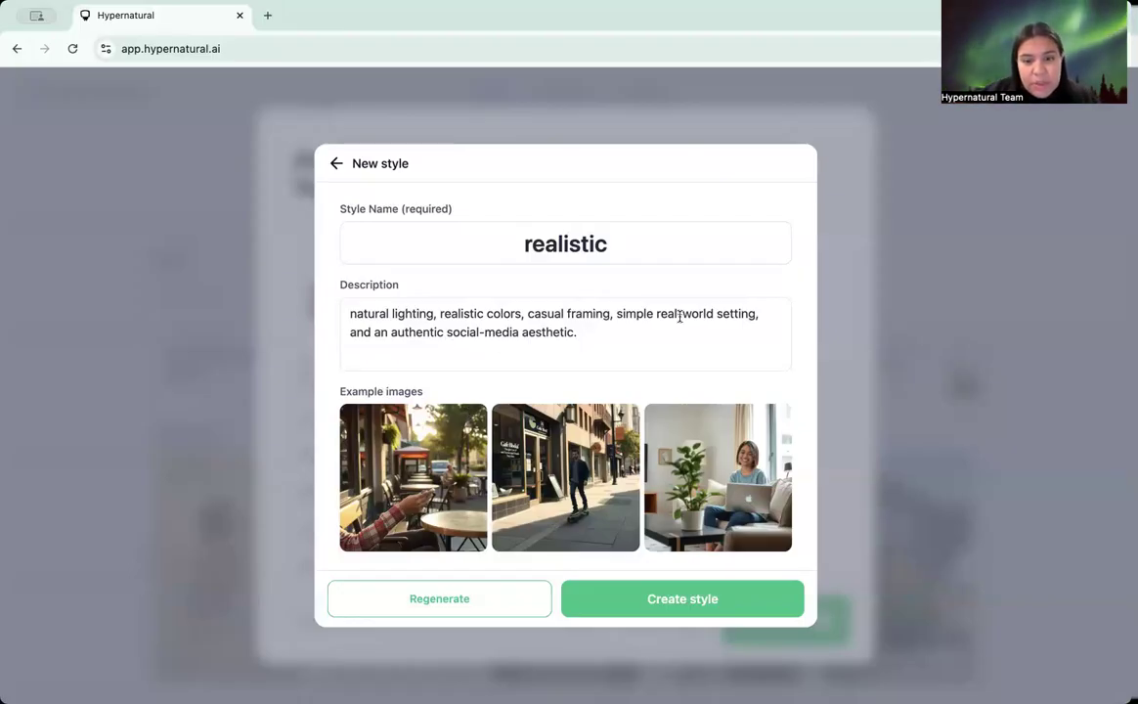
{"action": "left_click", "coordinate": [686, 600]}
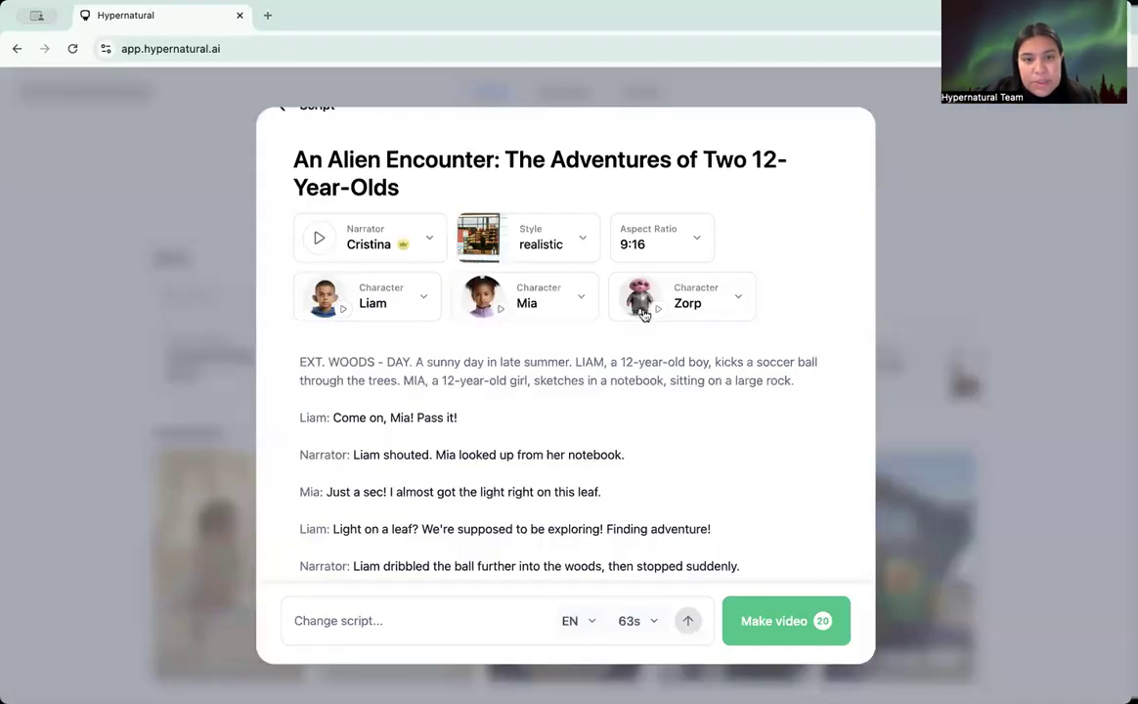
Browse the full list of video styles, from the custom ones through the built-in ones, and close the list.
{"action": "left_click", "coordinate": [515, 235]}
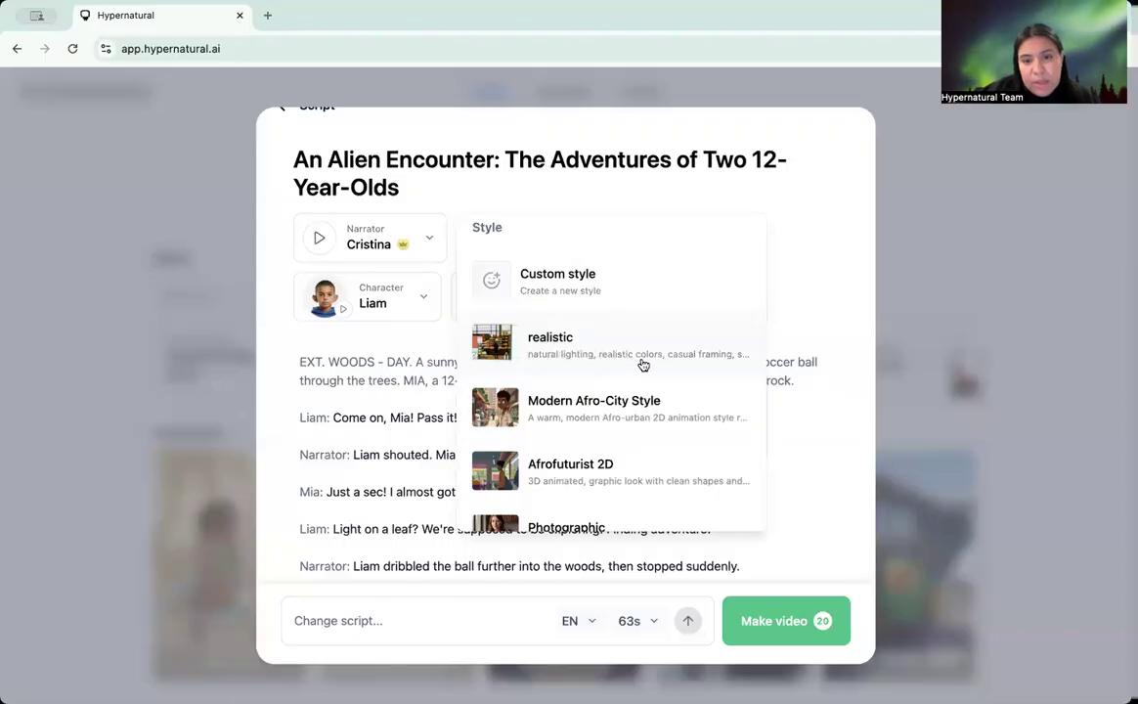
{"action": "scroll", "coordinate": [630, 425], "scroll_direction": "down", "scroll_amount": 3}
{"action": "scroll", "coordinate": [630, 424], "scroll_direction": "down", "scroll_amount": 1}
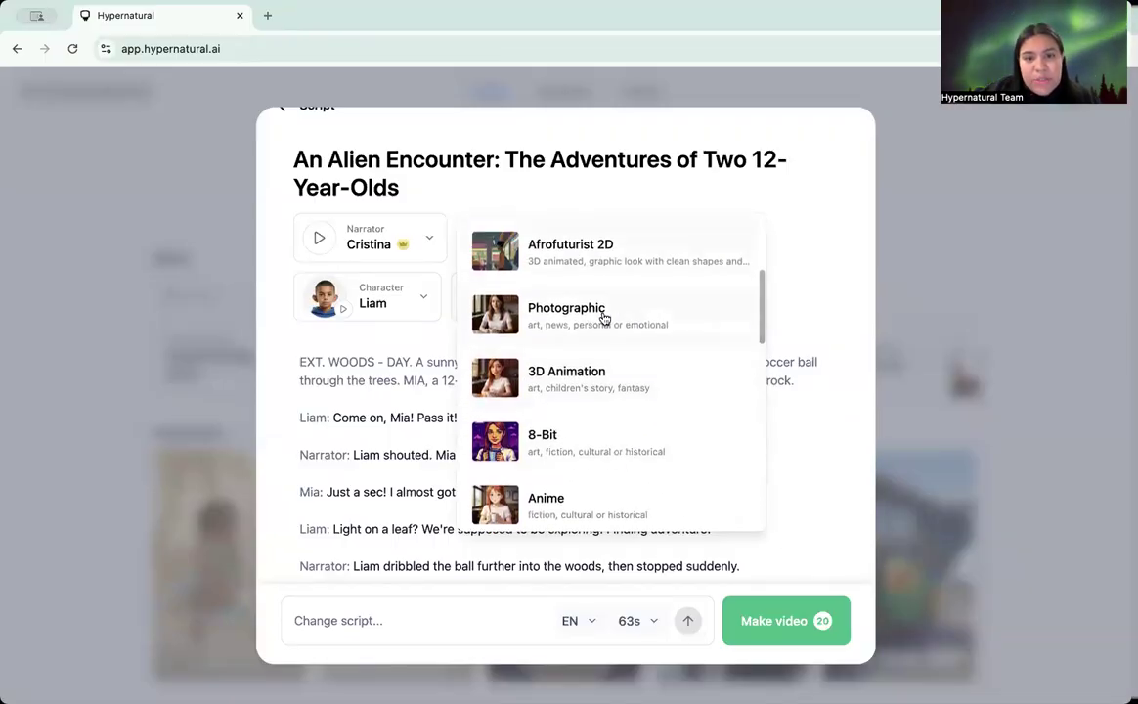
{"action": "scroll", "coordinate": [615, 425], "scroll_direction": "down", "scroll_amount": 5}
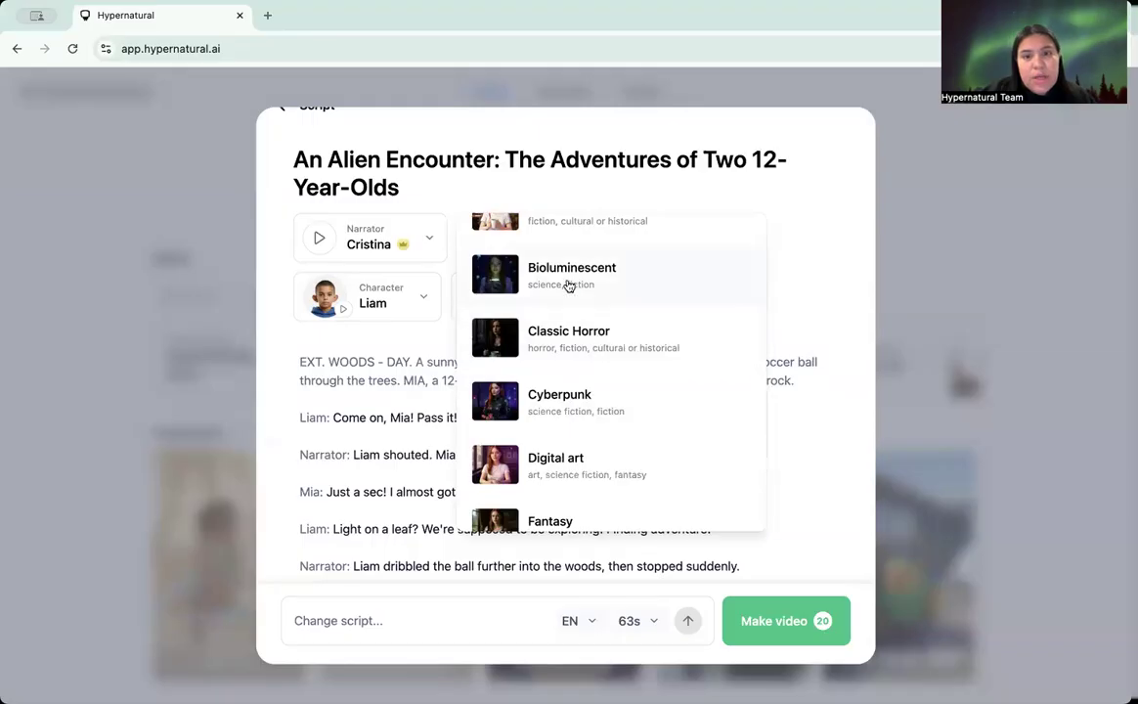
{"action": "scroll", "coordinate": [647, 383], "scroll_direction": "down", "scroll_amount": 1}
{"action": "scroll", "coordinate": [647, 384], "scroll_direction": "down", "scroll_amount": 2}
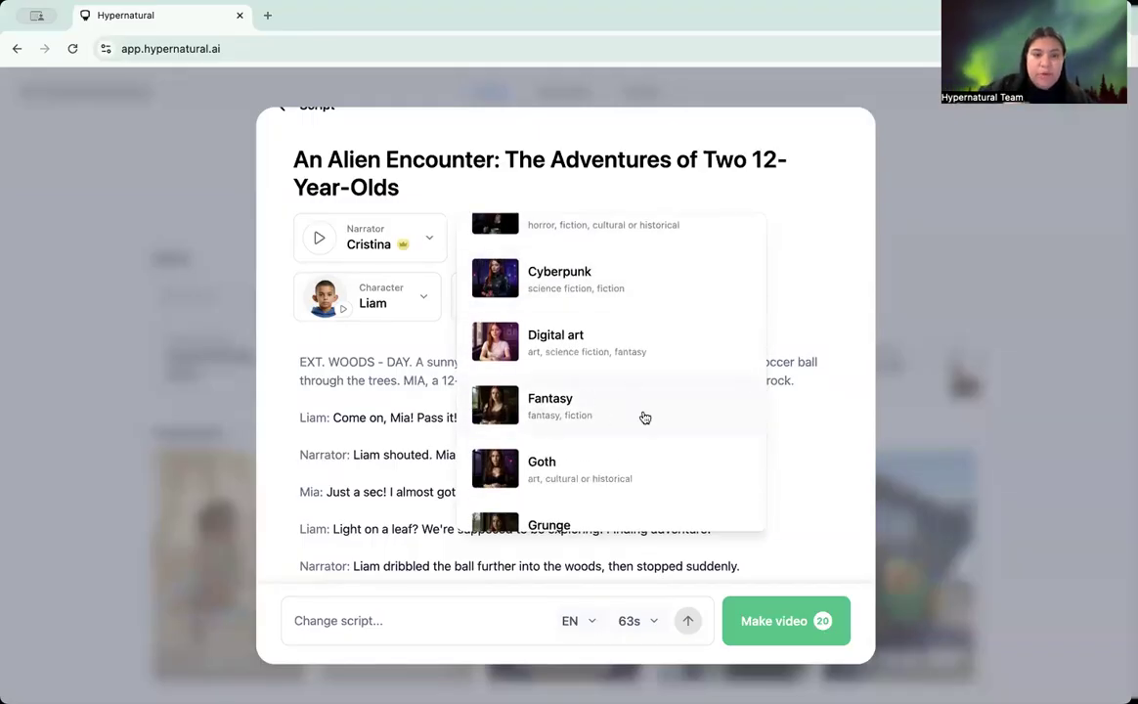
{"action": "scroll", "coordinate": [645, 417], "scroll_direction": "down", "scroll_amount": 2}
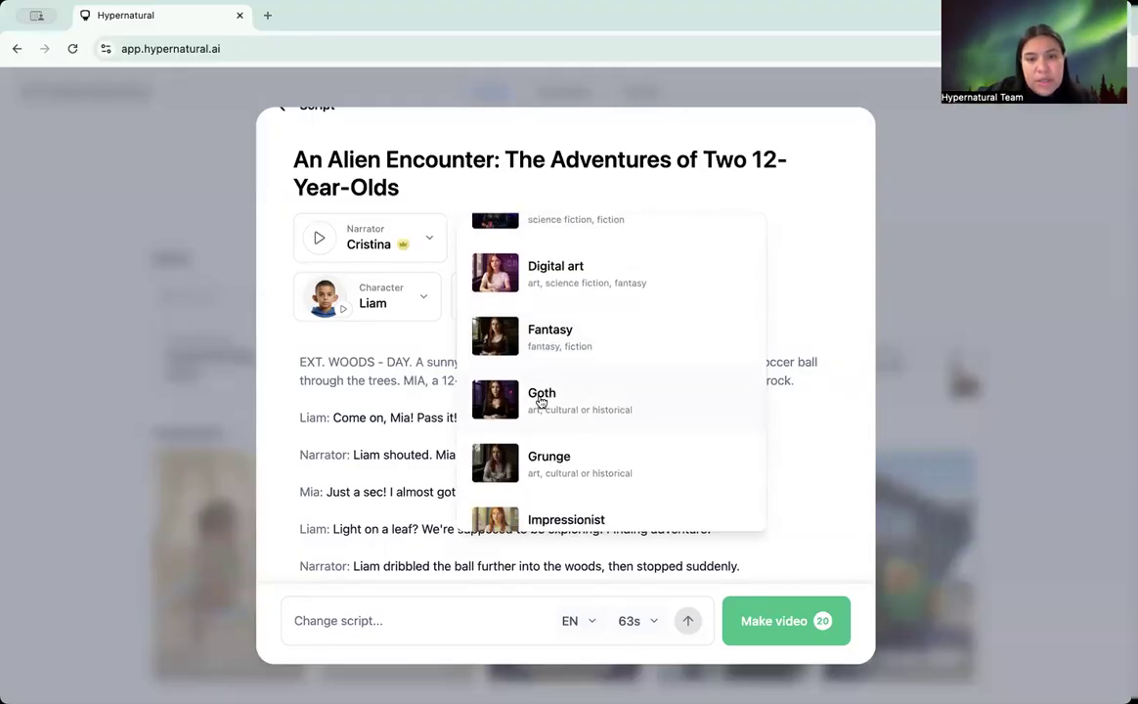
{"action": "scroll", "coordinate": [562, 450], "scroll_direction": "down", "scroll_amount": 6}
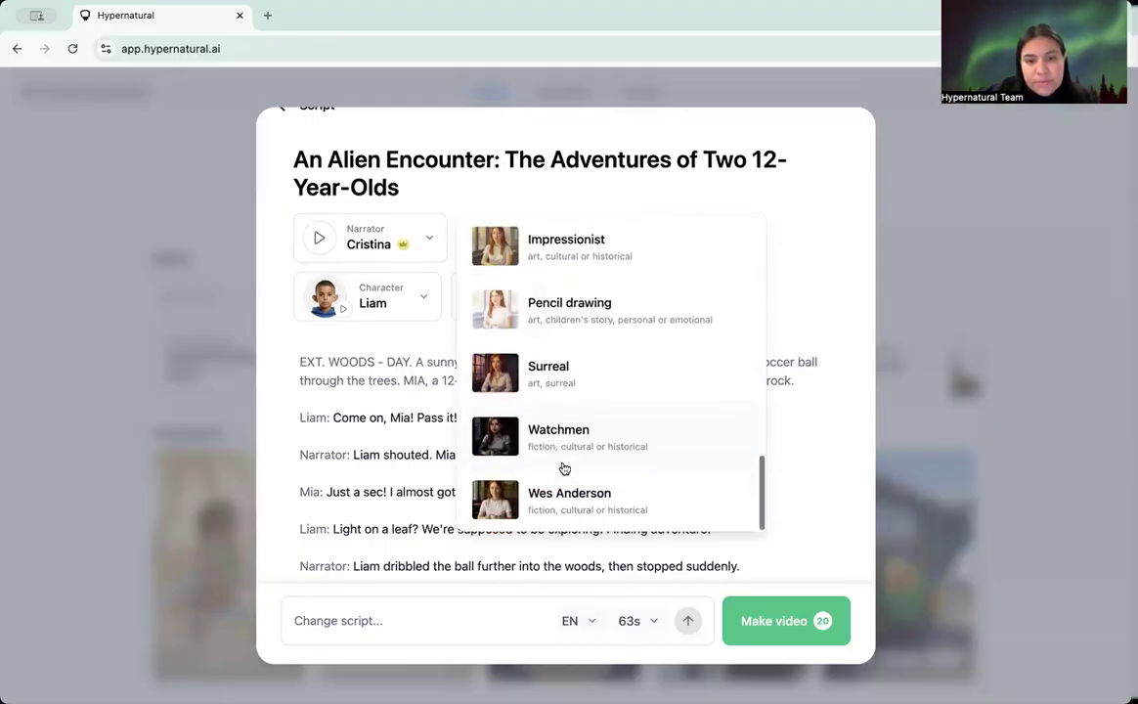
{"action": "scroll", "coordinate": [578, 358], "scroll_direction": "up", "scroll_amount": 14}
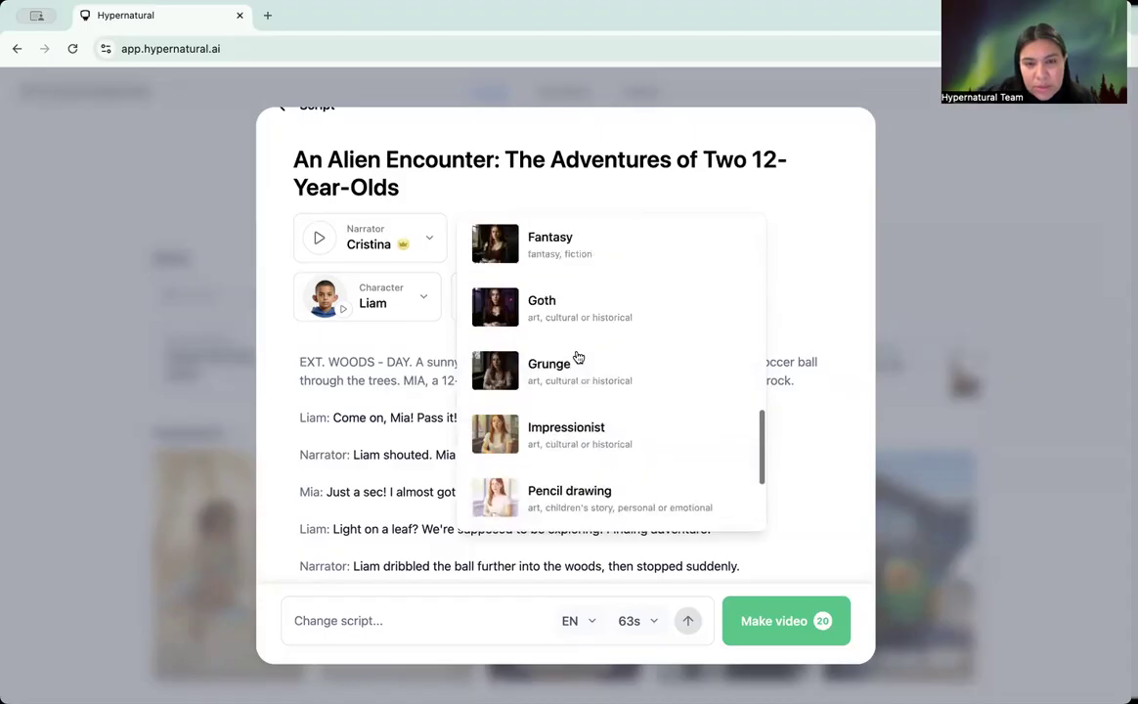
{"action": "scroll", "coordinate": [577, 358], "scroll_direction": "down", "scroll_amount": 12}
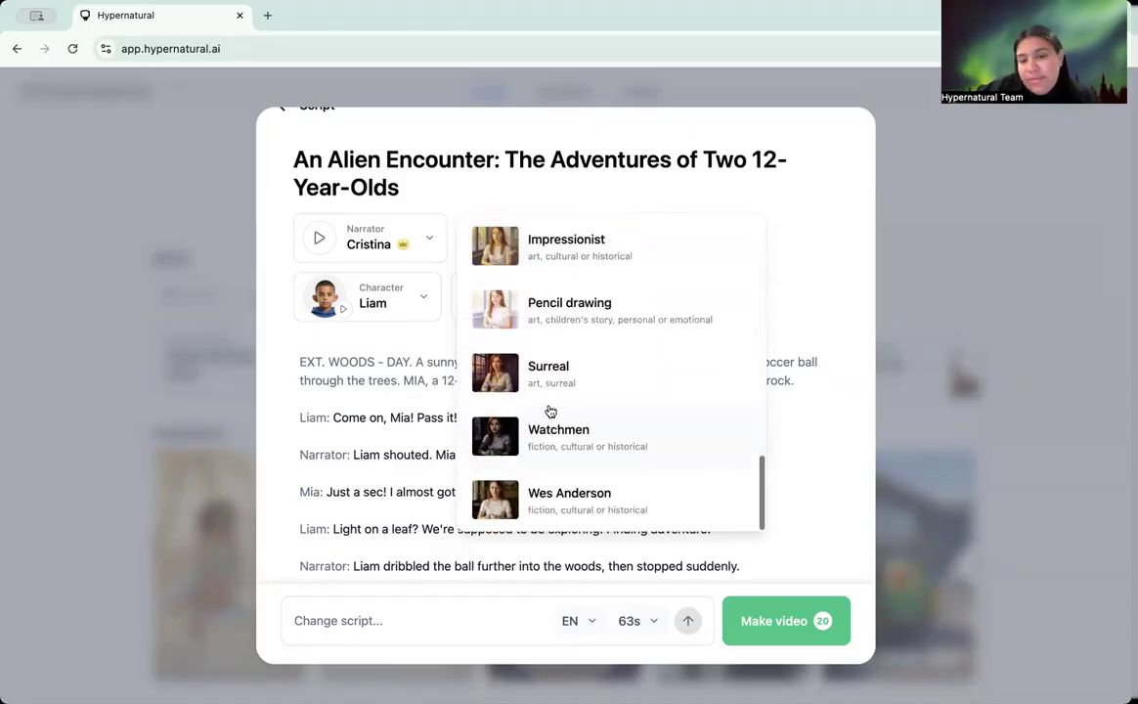
{"action": "scroll", "coordinate": [550, 410], "scroll_direction": "up", "scroll_amount": 16}
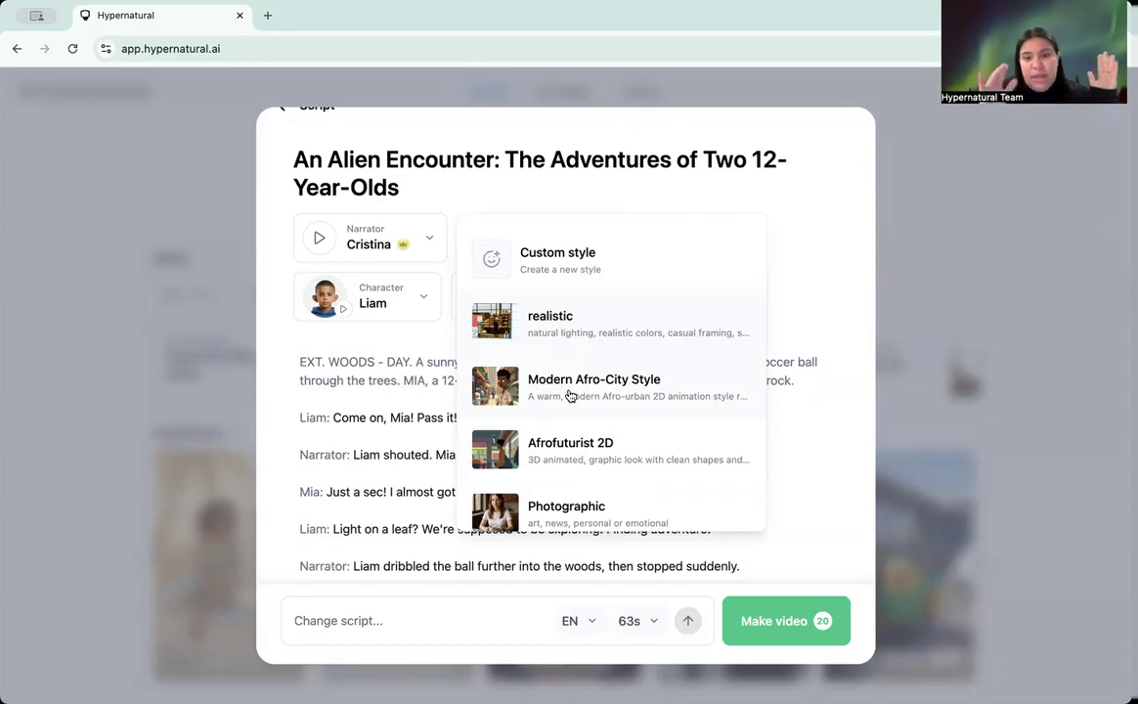
{"action": "scroll", "coordinate": [570, 395], "scroll_direction": "down", "scroll_amount": 10}
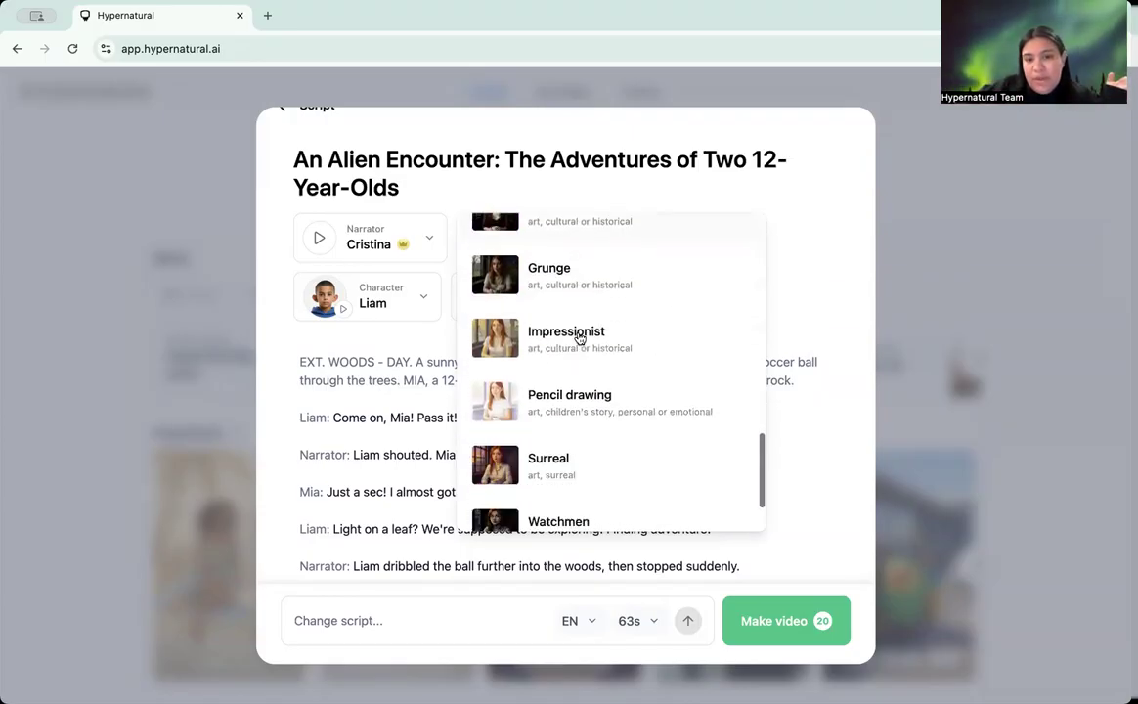
{"action": "scroll", "coordinate": [578, 338], "scroll_direction": "up", "scroll_amount": 10}
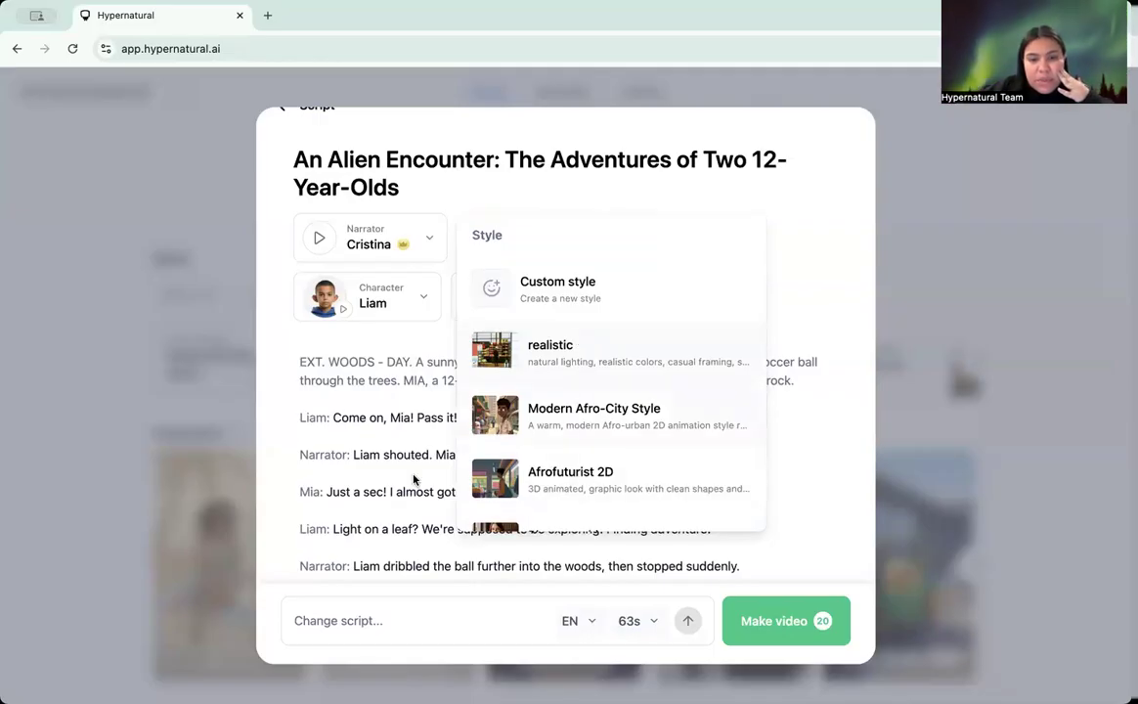
{"action": "left_click", "coordinate": [374, 475]}
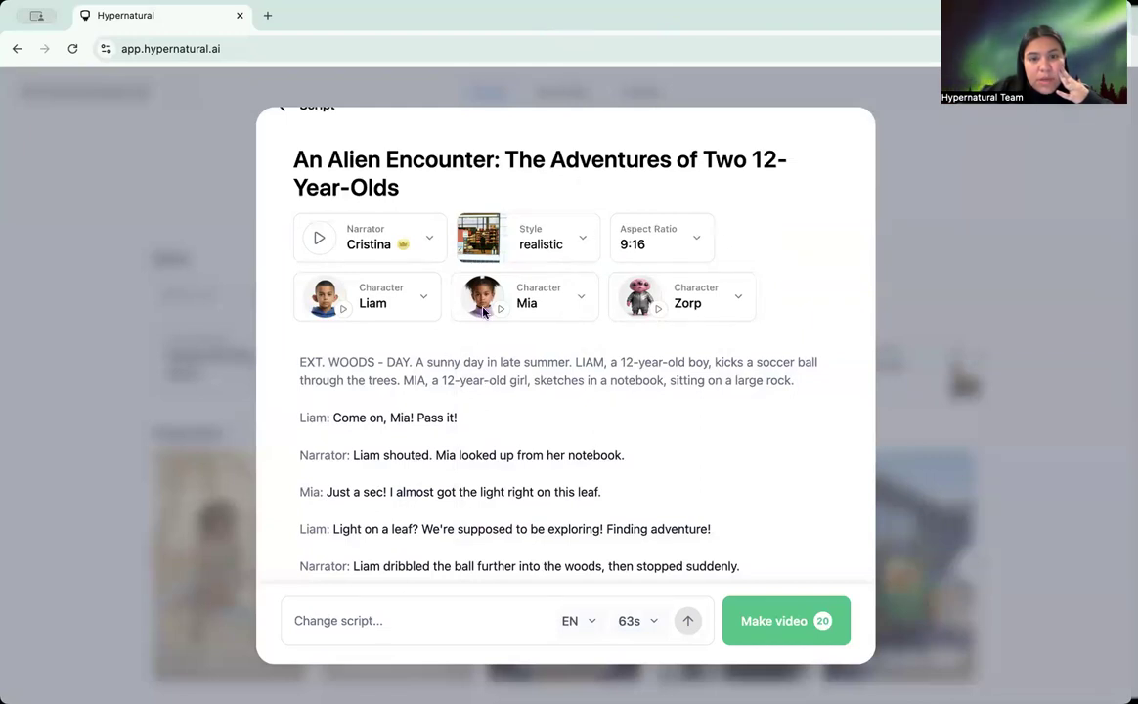
Check the narrator voice choices, close them, and look over the opening scene of the script.
{"action": "left_click", "coordinate": [362, 237]}
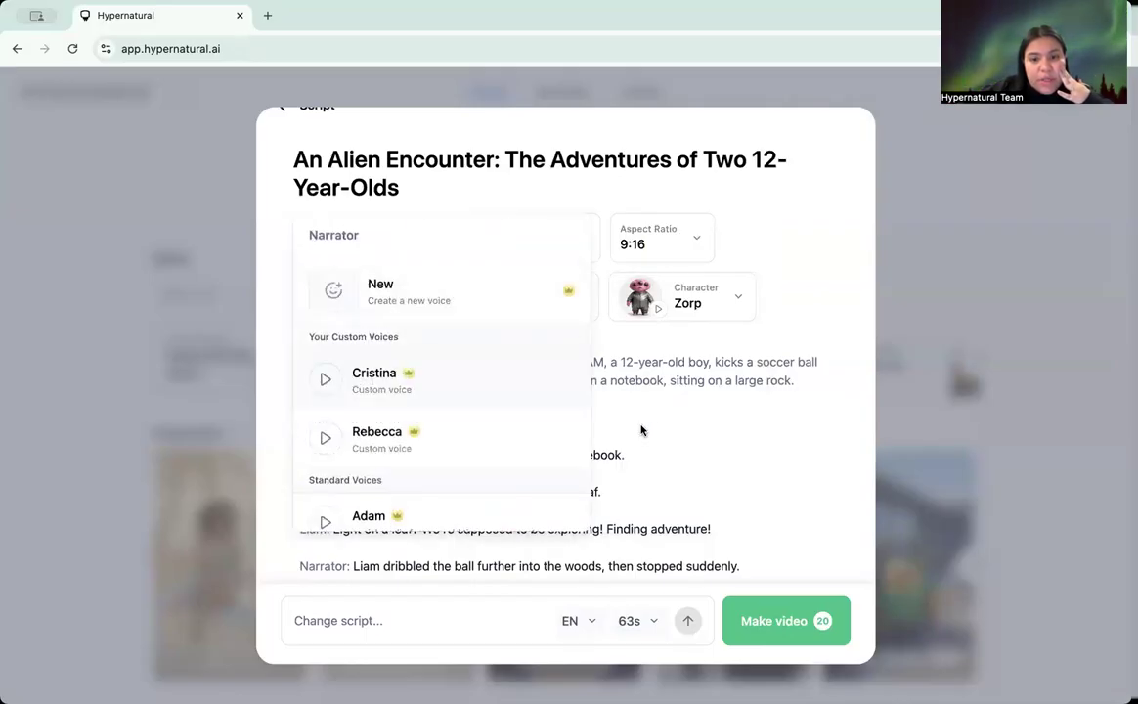
{"action": "left_click", "coordinate": [609, 451]}
{"action": "scroll", "coordinate": [607, 450], "scroll_direction": "down", "scroll_amount": 2}
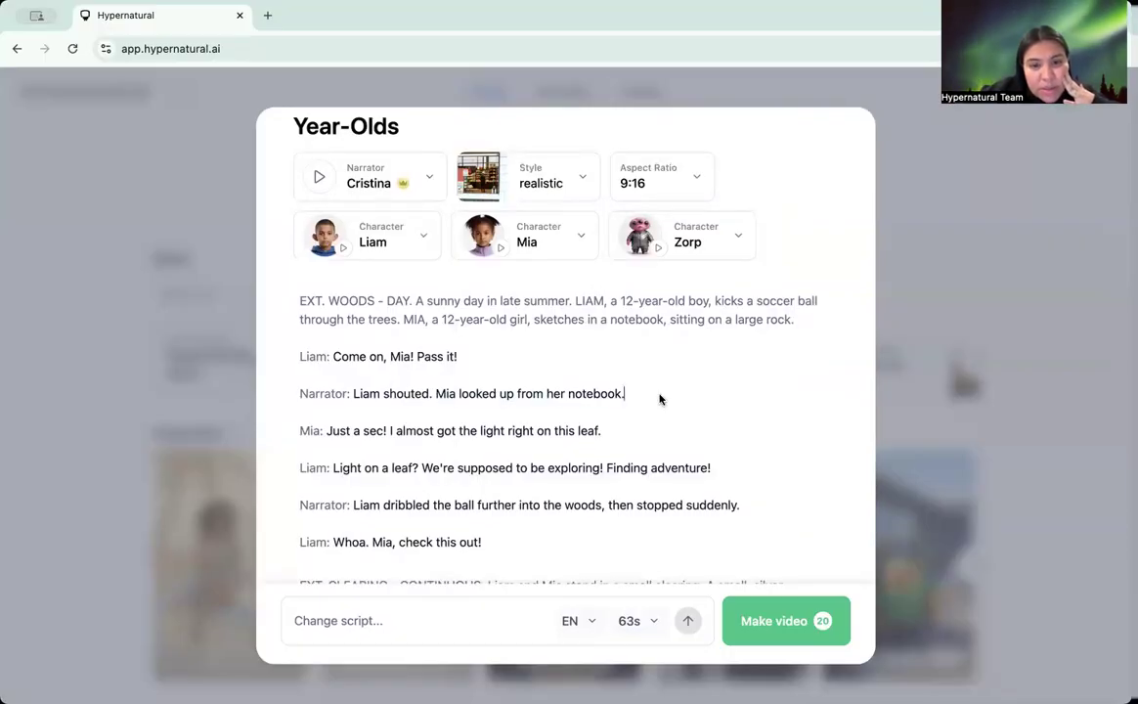
{"action": "scroll", "coordinate": [487, 408], "scroll_direction": "down", "scroll_amount": 2}
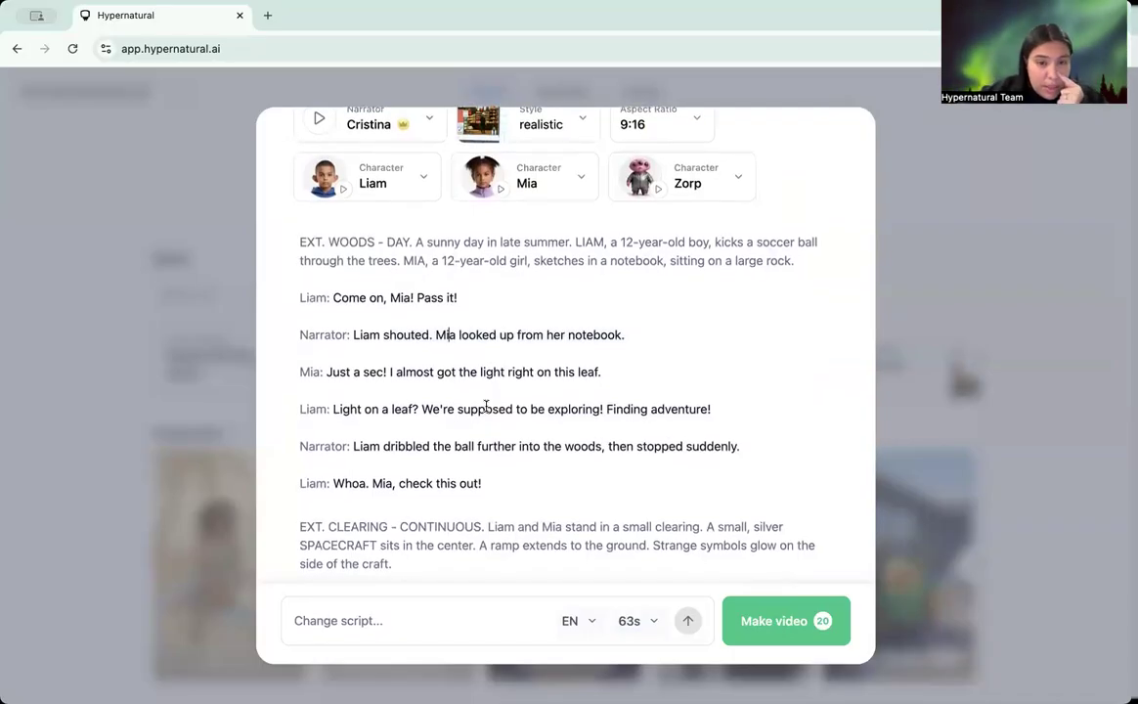
Delete all the saved autofill suggestions from the script-change field, including "remove the kid" and "make the producer a woman".
{"action": "left_click", "coordinate": [372, 623]}
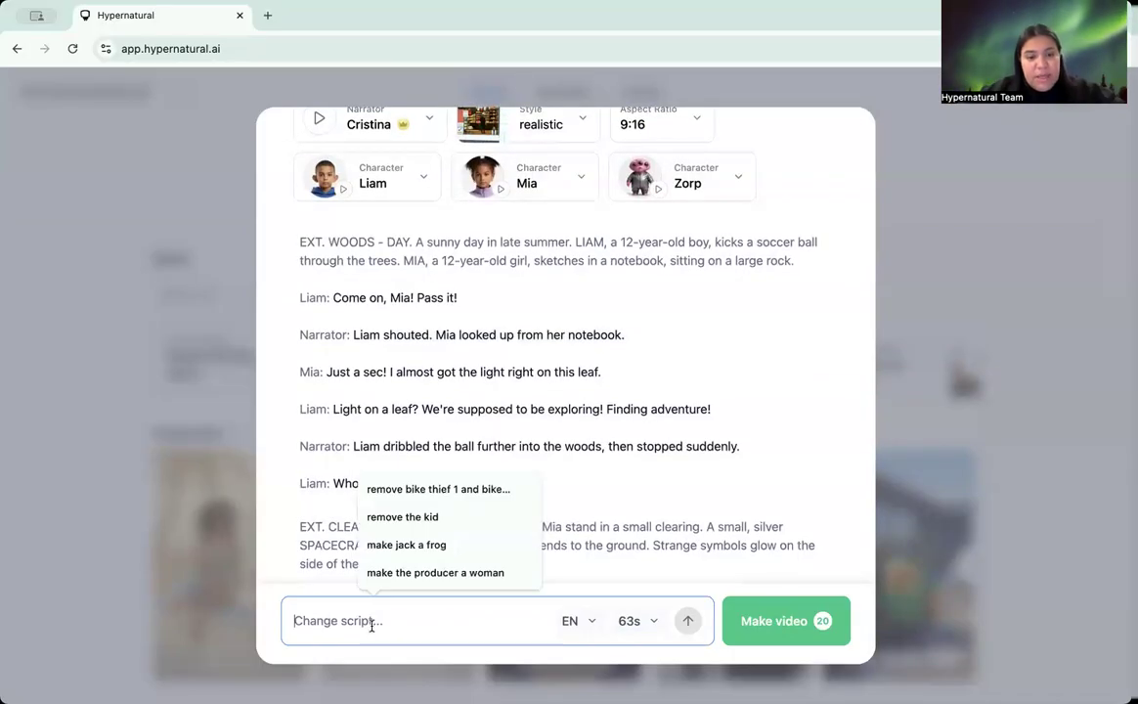
{"action": "left_click", "coordinate": [522, 490]}
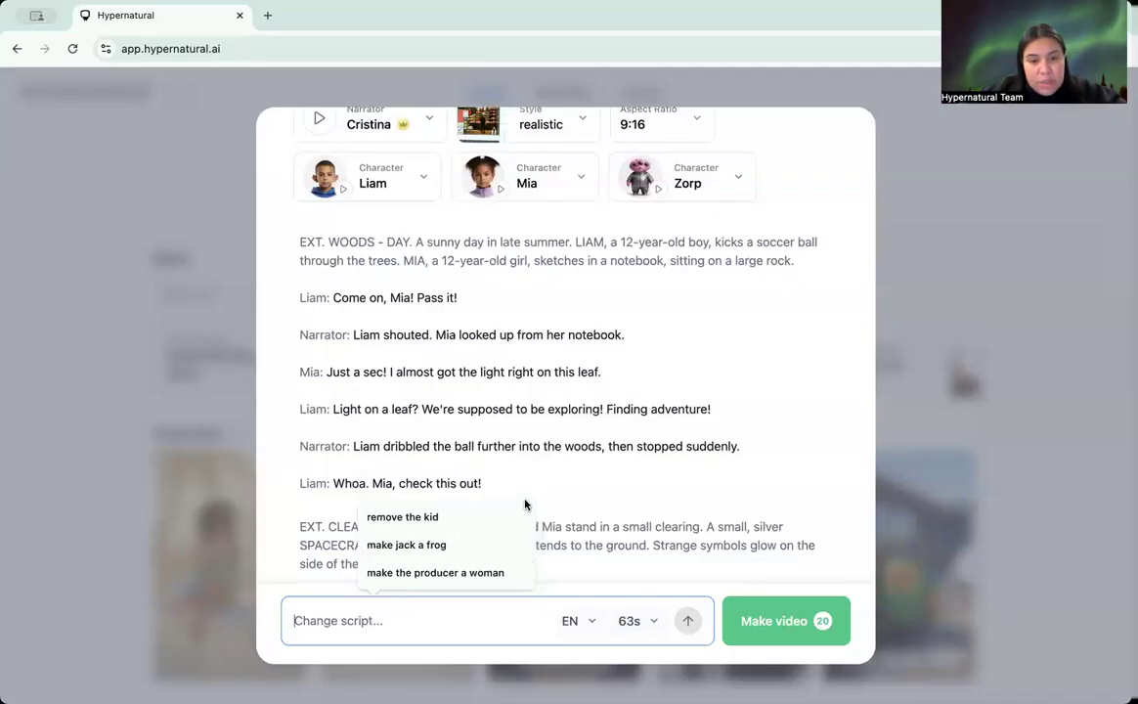
{"action": "left_click", "coordinate": [519, 517]}
{"action": "left_click", "coordinate": [519, 544]}
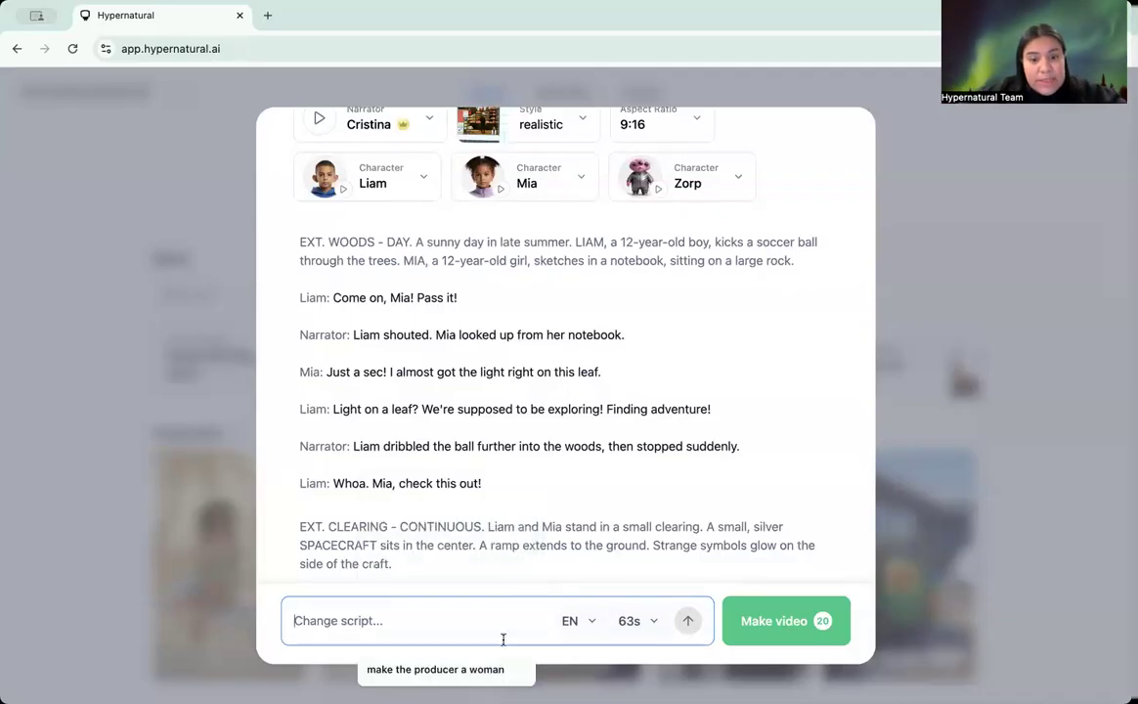
{"action": "left_click", "coordinate": [518, 670]}
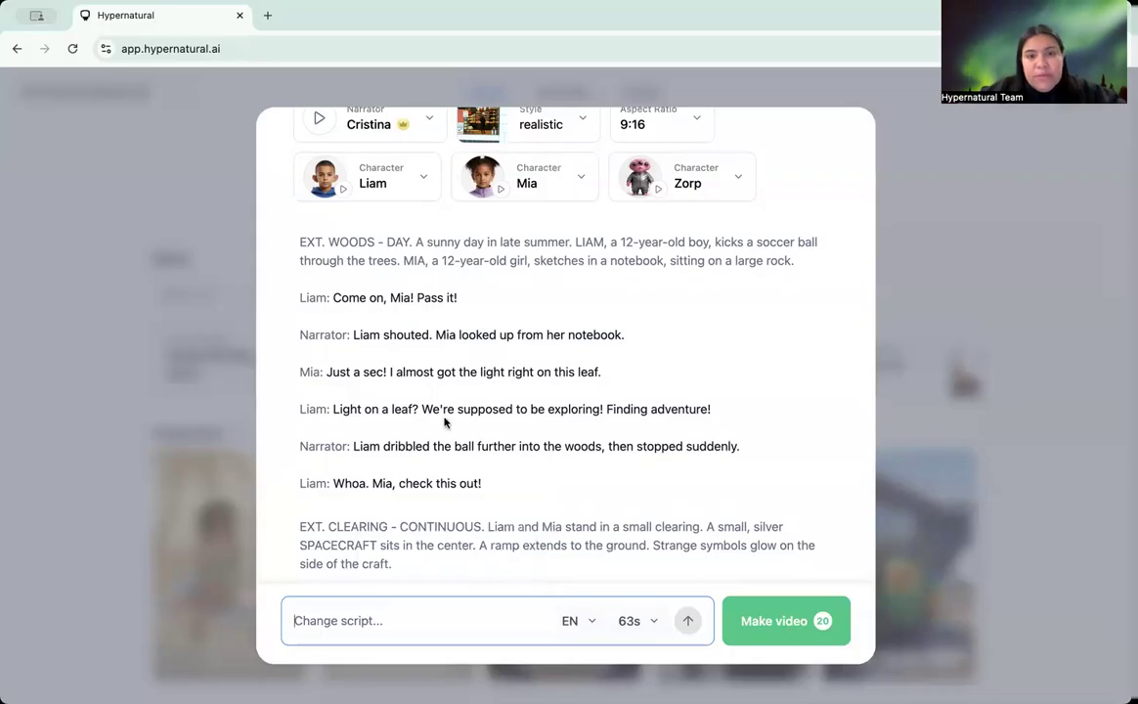
{"action": "scroll", "coordinate": [444, 422], "scroll_direction": "up", "scroll_amount": 1}
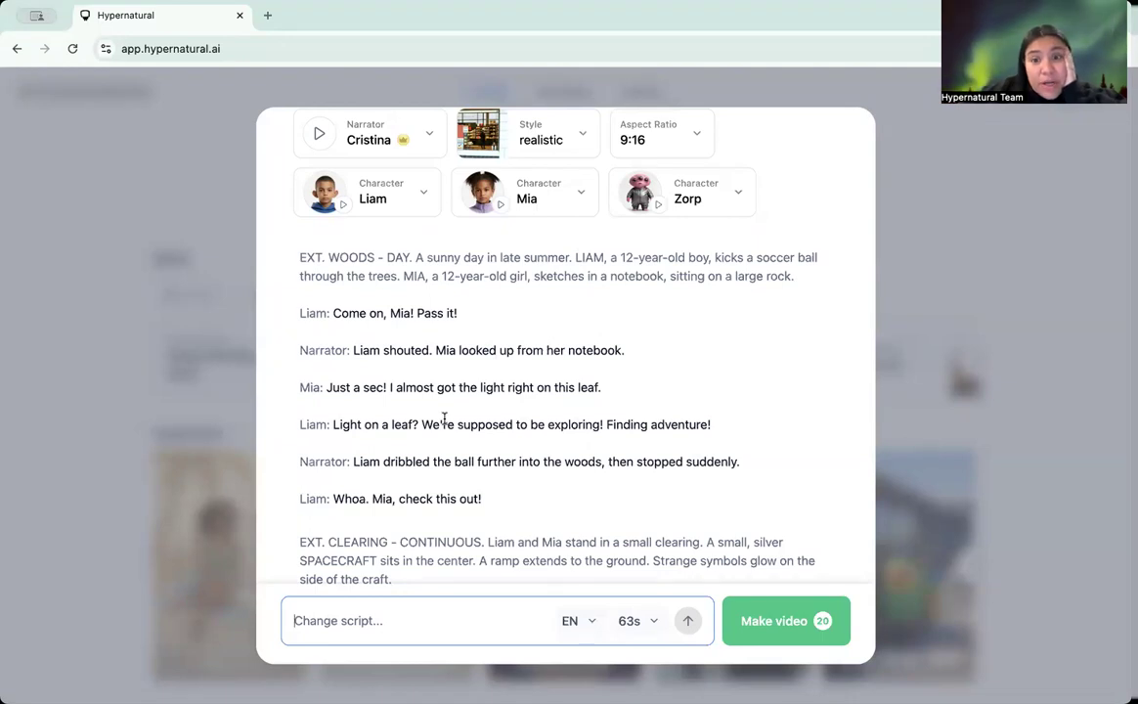
{"action": "scroll", "coordinate": [443, 418], "scroll_direction": "down", "scroll_amount": 2}
{"action": "scroll", "coordinate": [445, 422], "scroll_direction": "up", "scroll_amount": 4}
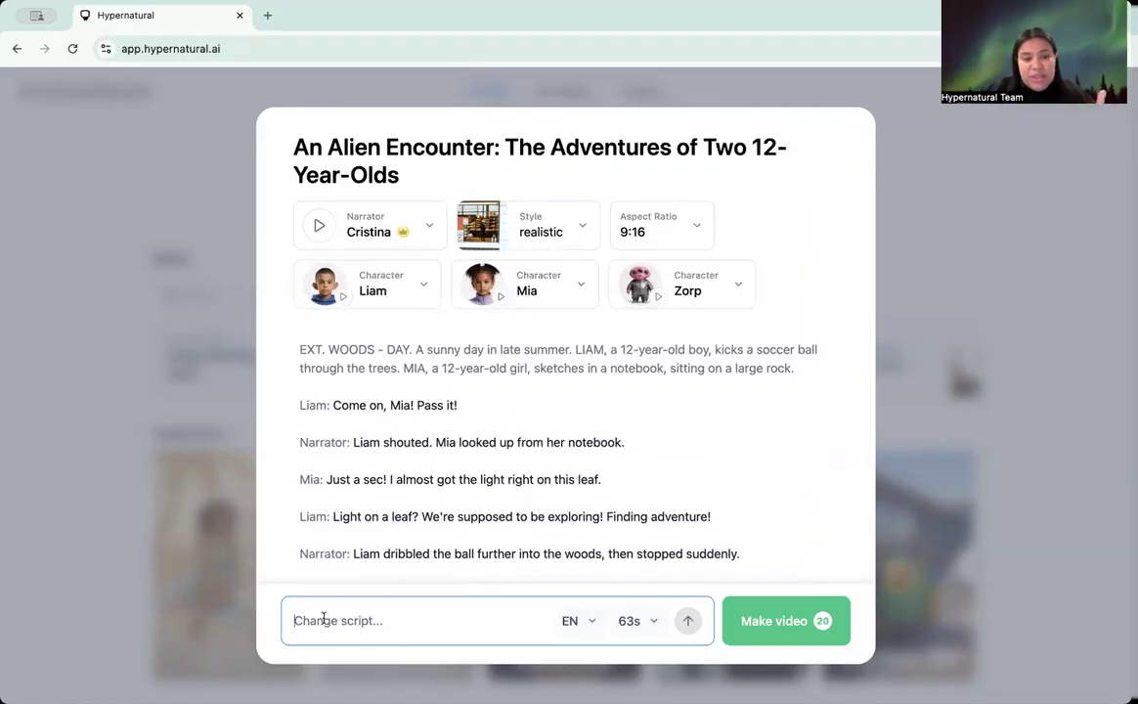
{"action": "left_click", "coordinate": [381, 616]}
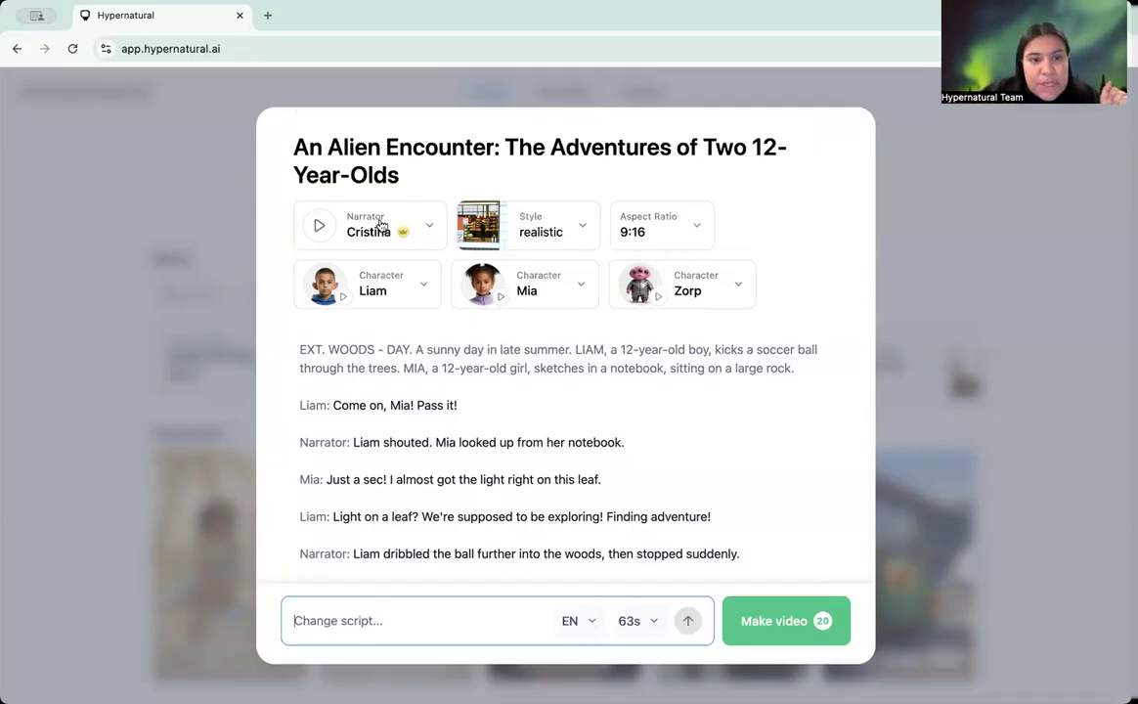
Preview the current narrator's voice, browse the custom and standard narrator voices, and close the list.
{"action": "left_click", "coordinate": [317, 227]}
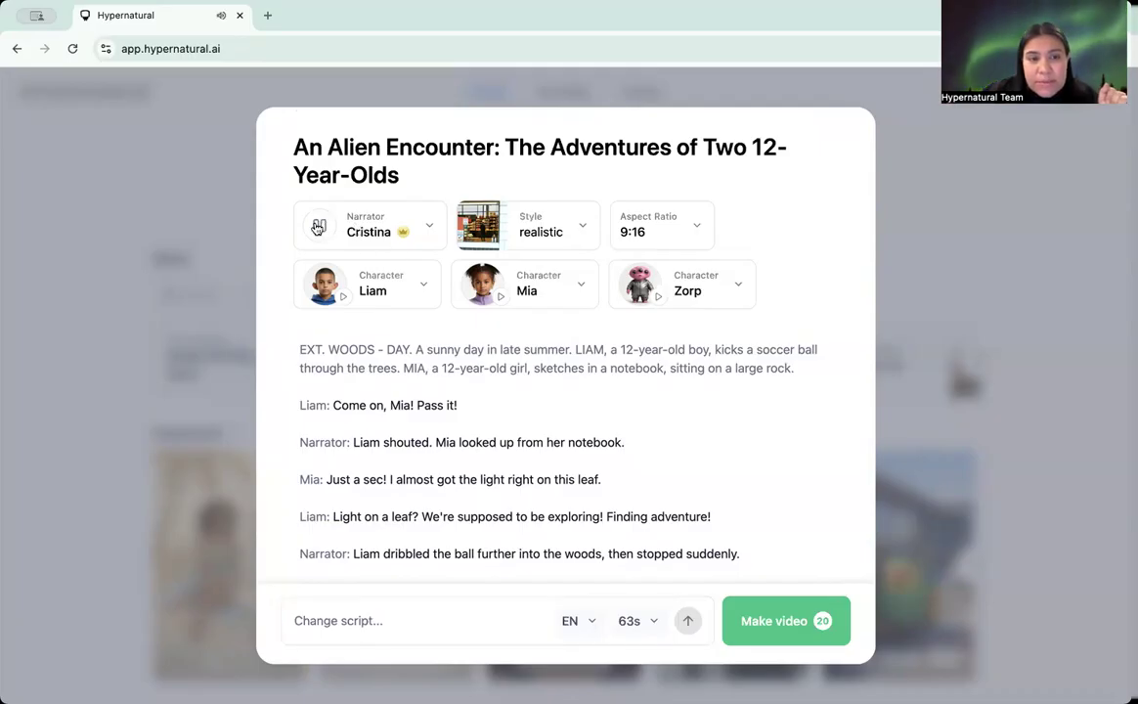
{"action": "left_click", "coordinate": [350, 228]}
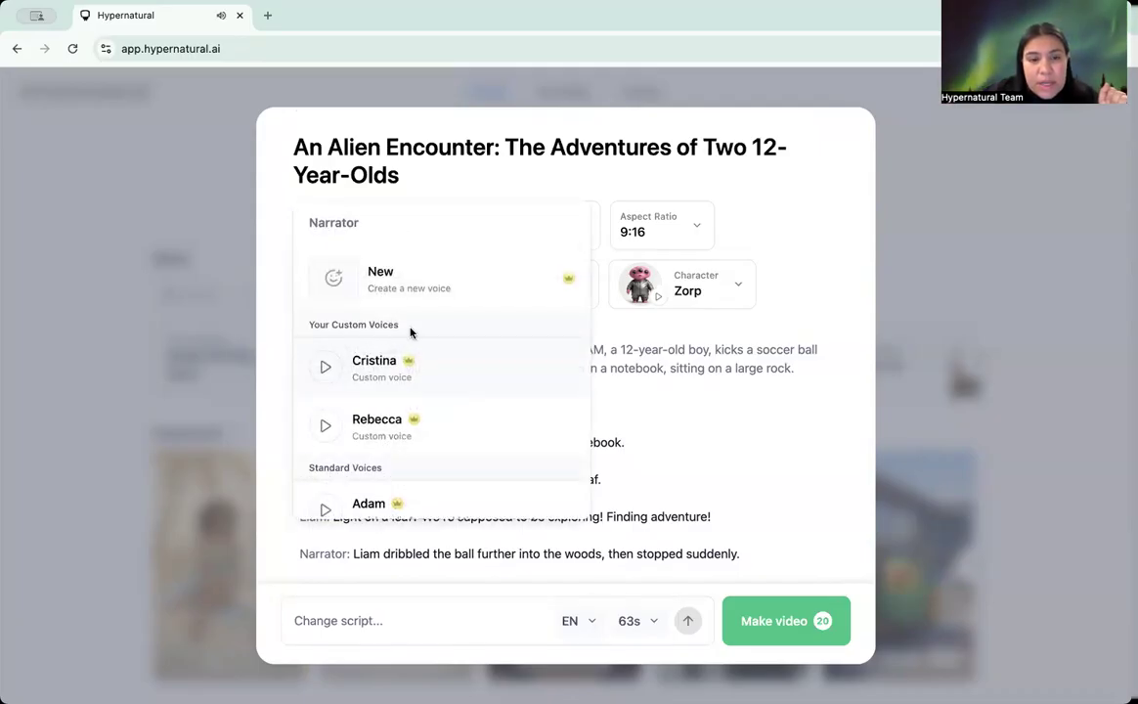
{"action": "scroll", "coordinate": [431, 313], "scroll_direction": "down", "scroll_amount": 1}
{"action": "scroll", "coordinate": [432, 437], "scroll_direction": "down", "scroll_amount": 5}
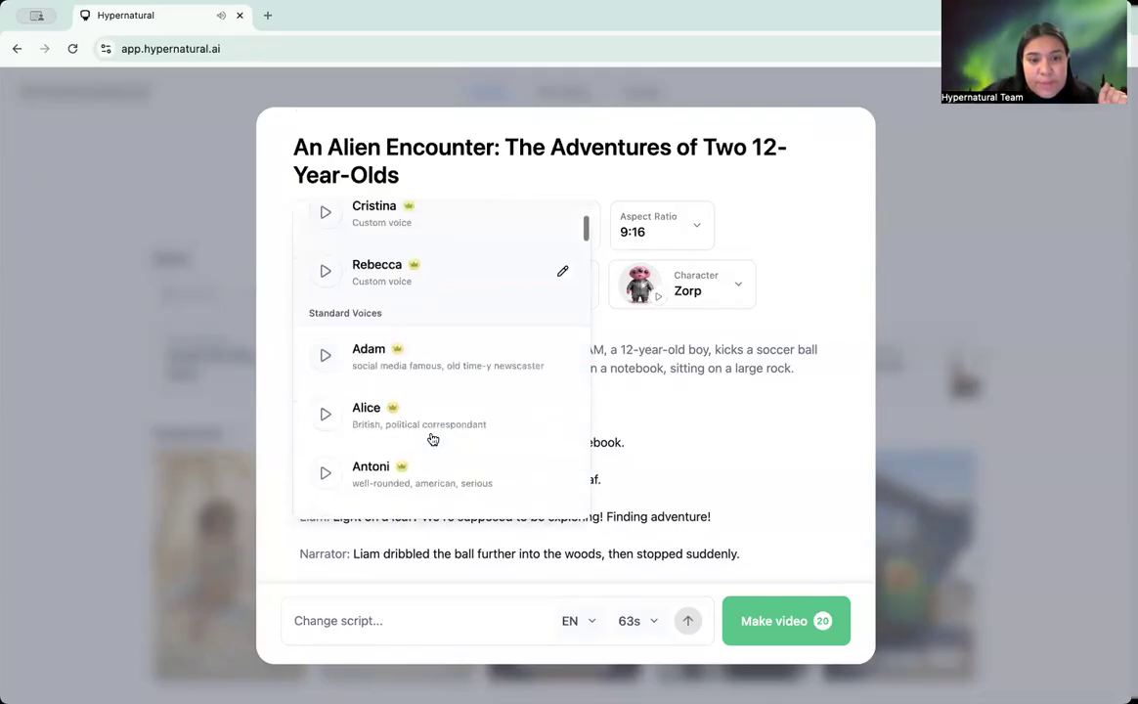
{"action": "scroll", "coordinate": [432, 439], "scroll_direction": "up", "scroll_amount": 2}
{"action": "scroll", "coordinate": [450, 425], "scroll_direction": "down", "scroll_amount": 10}
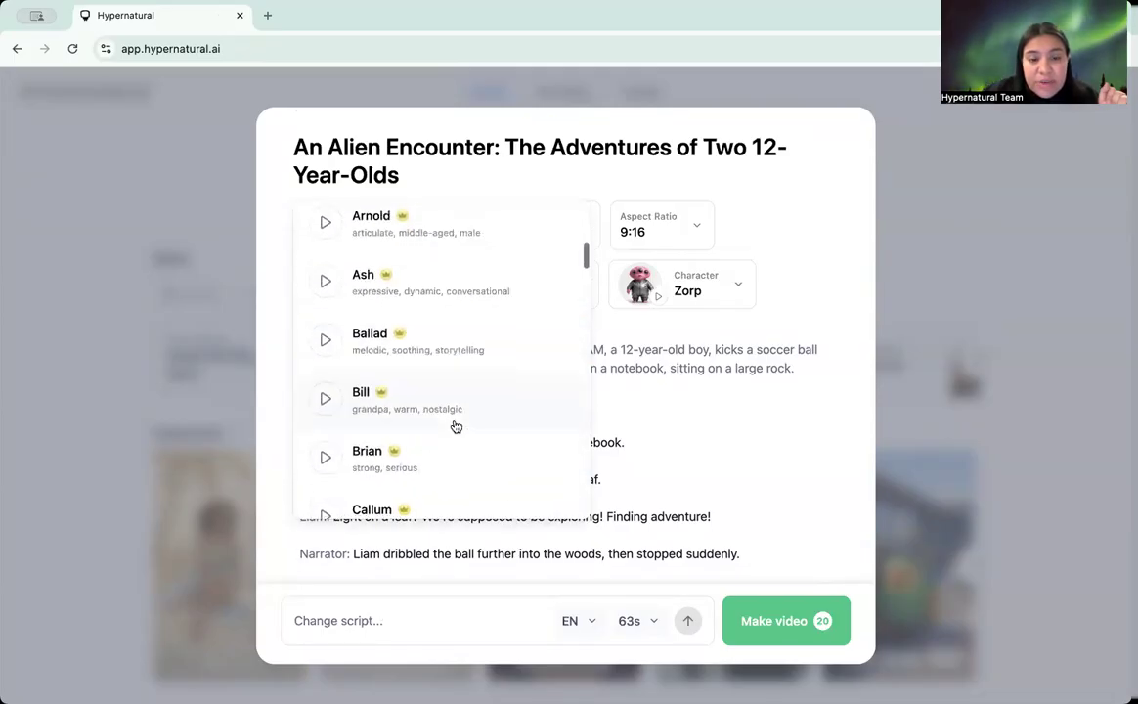
{"action": "scroll", "coordinate": [455, 427], "scroll_direction": "down", "scroll_amount": 10}
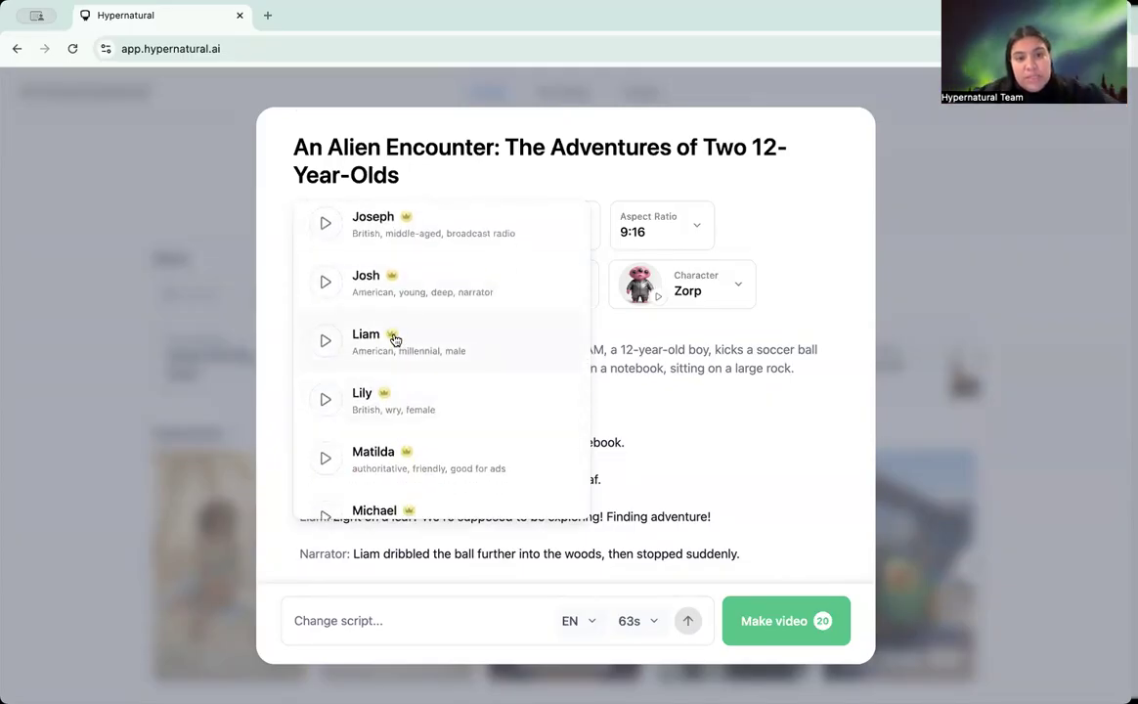
{"action": "scroll", "coordinate": [495, 391], "scroll_direction": "down", "scroll_amount": 1}
{"action": "scroll", "coordinate": [494, 391], "scroll_direction": "down", "scroll_amount": 1}
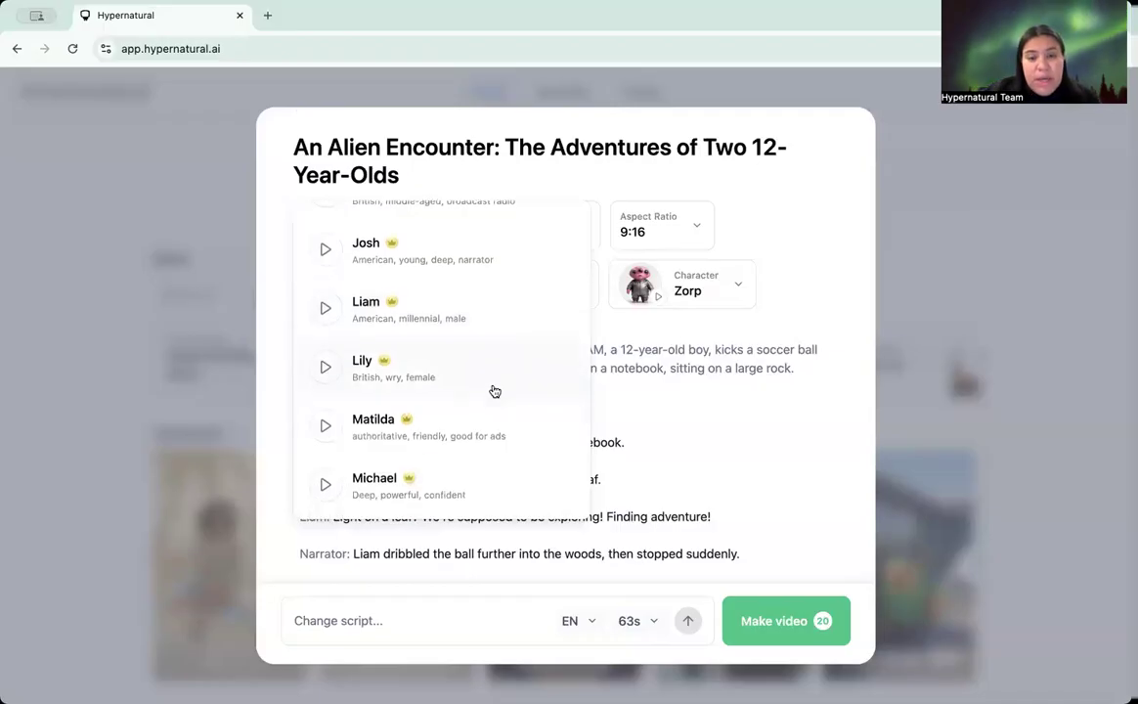
{"action": "scroll", "coordinate": [495, 391], "scroll_direction": "down", "scroll_amount": 2}
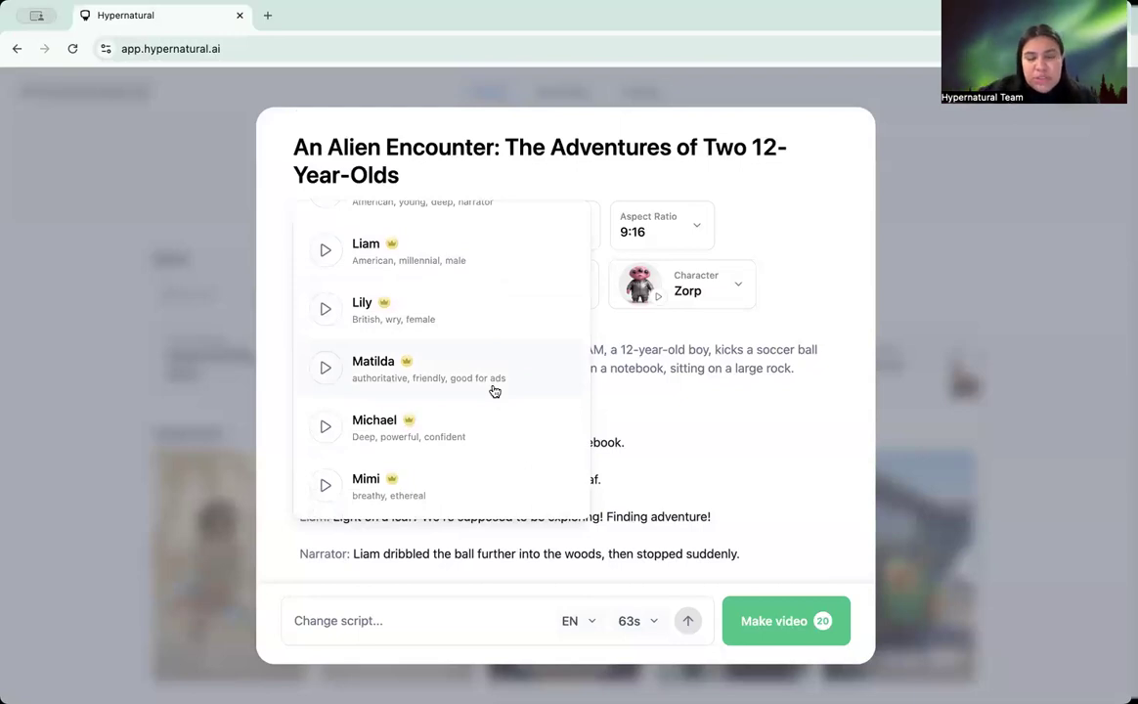
{"action": "scroll", "coordinate": [493, 391], "scroll_direction": "down", "scroll_amount": 10}
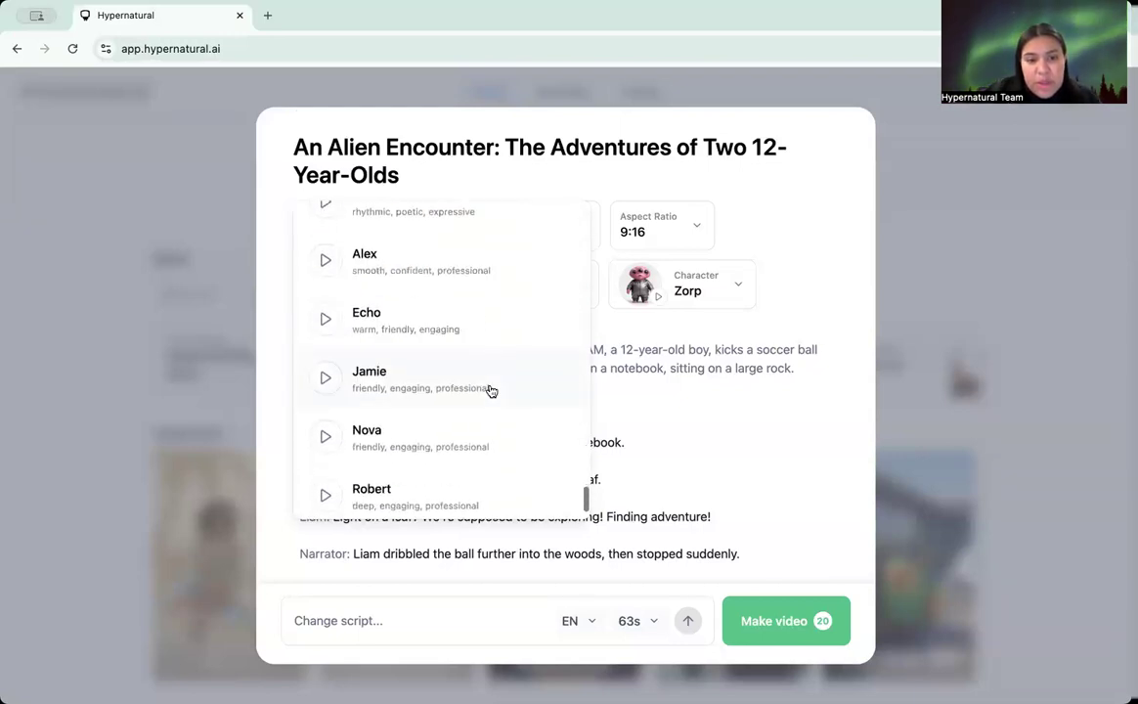
{"action": "scroll", "coordinate": [445, 460], "scroll_direction": "up", "scroll_amount": 10}
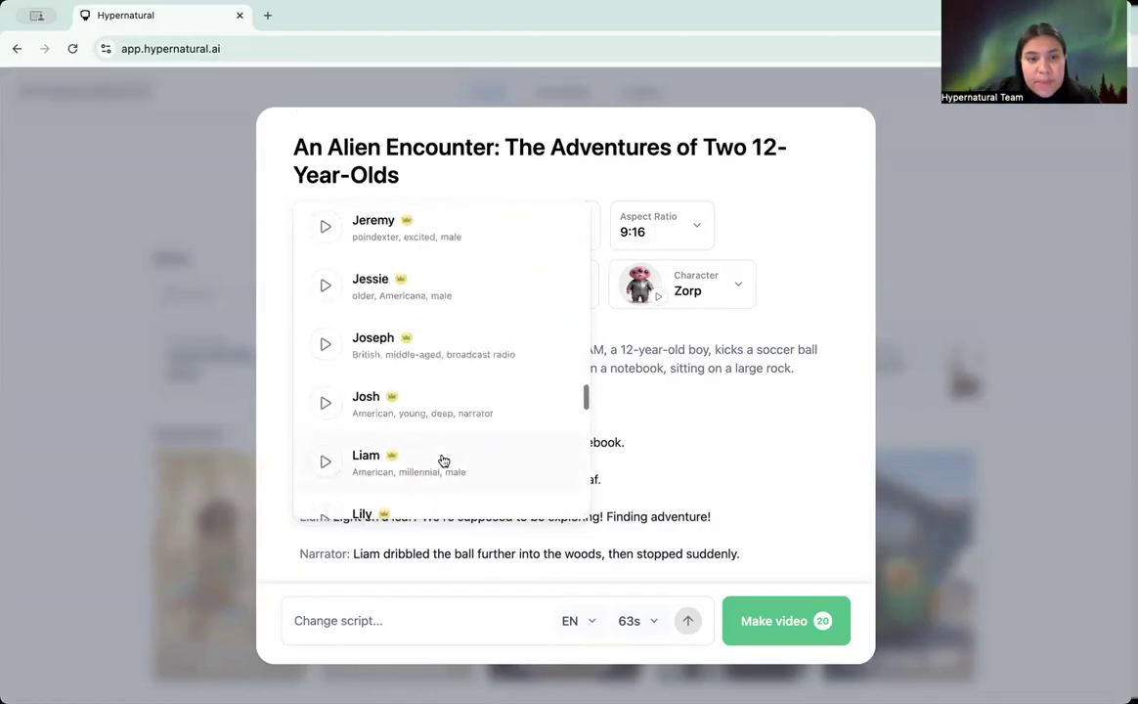
{"action": "scroll", "coordinate": [442, 459], "scroll_direction": "up", "scroll_amount": 10}
{"action": "scroll", "coordinate": [477, 365], "scroll_direction": "up", "scroll_amount": 10}
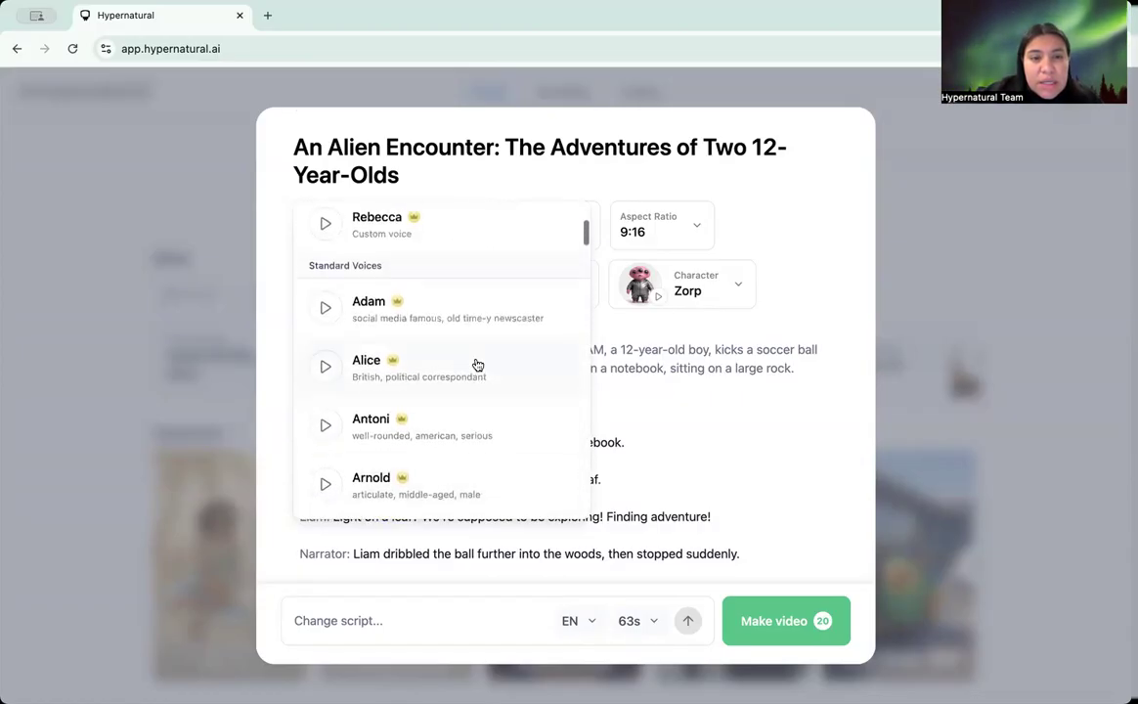
{"action": "scroll", "coordinate": [477, 364], "scroll_direction": "up", "scroll_amount": 3}
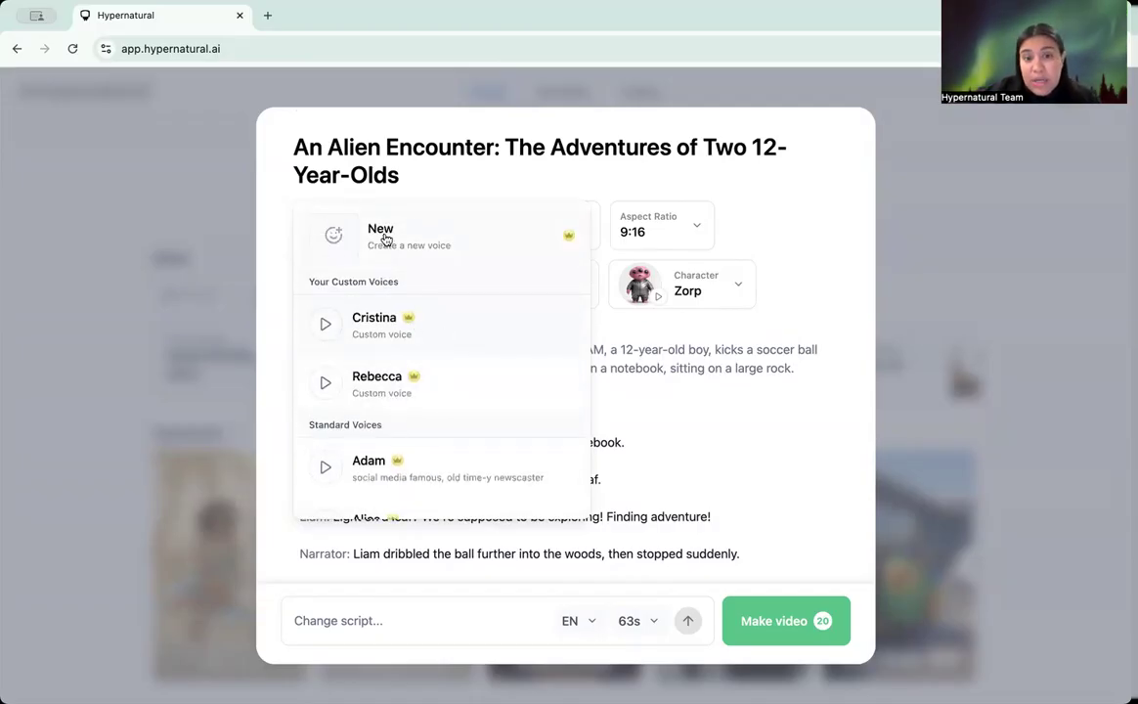
{"action": "left_click", "coordinate": [638, 363]}
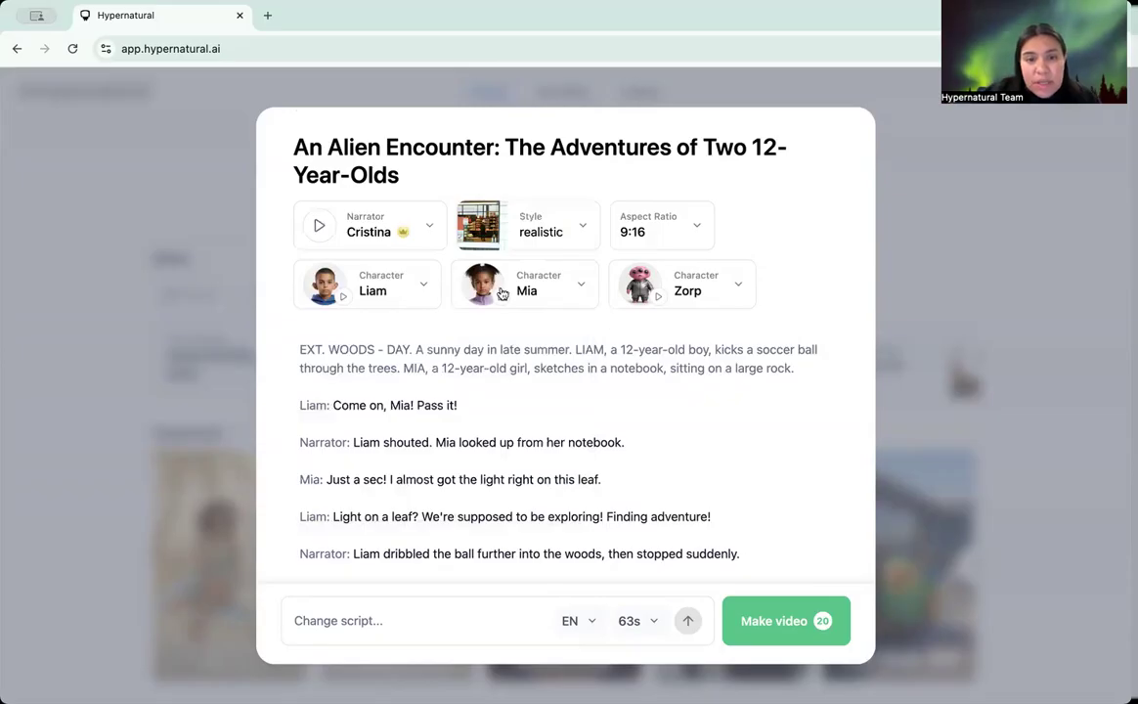
Open the boy character assigned to Liam, look over the voice choices, and return to the script without changes.
{"action": "left_click", "coordinate": [399, 290]}
{"action": "left_click", "coordinate": [516, 514]}
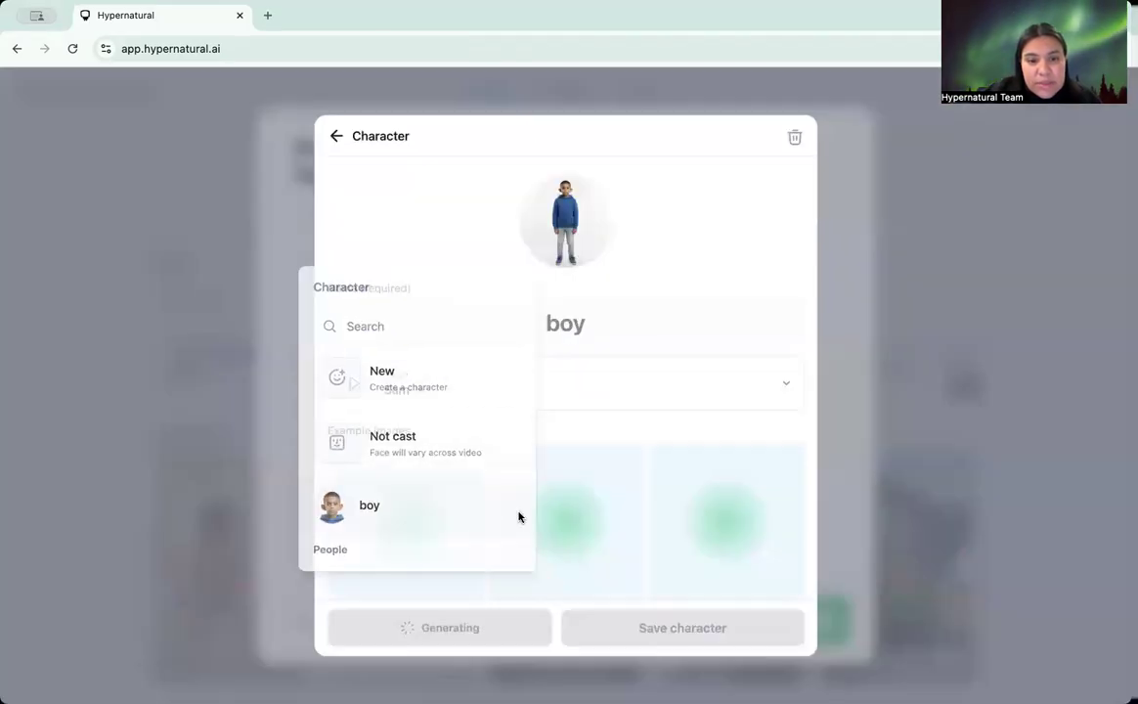
{"action": "left_click", "coordinate": [422, 389]}
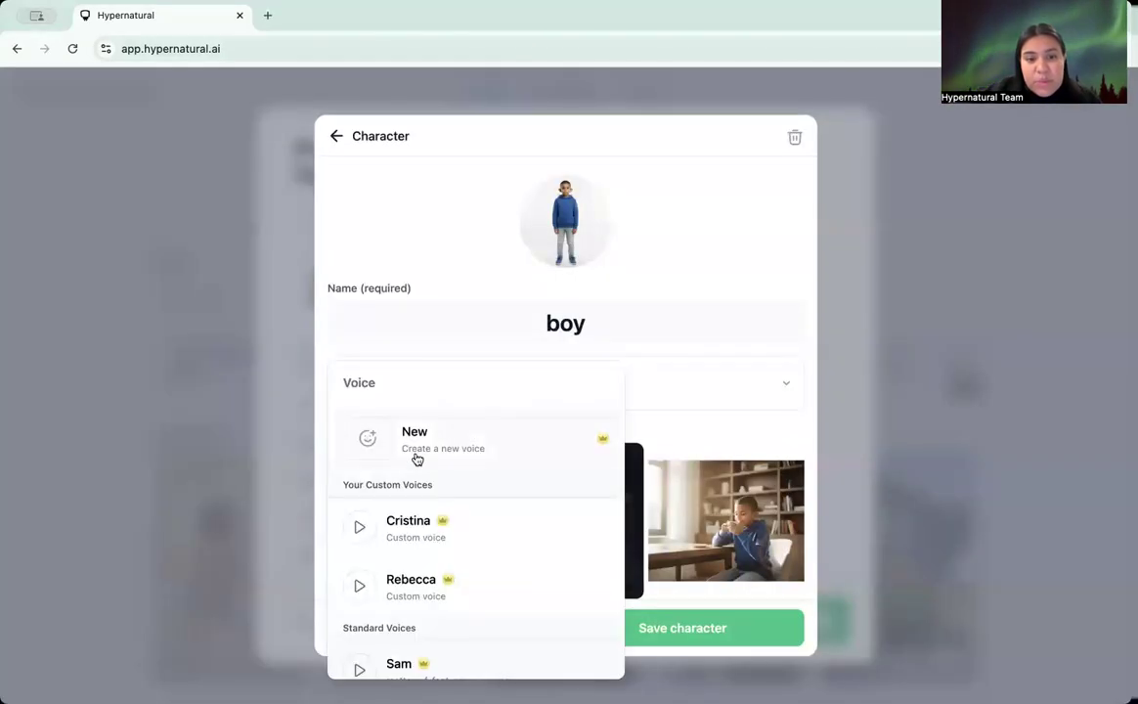
{"action": "left_click", "coordinate": [336, 136]}
{"action": "left_click", "coordinate": [336, 136]}
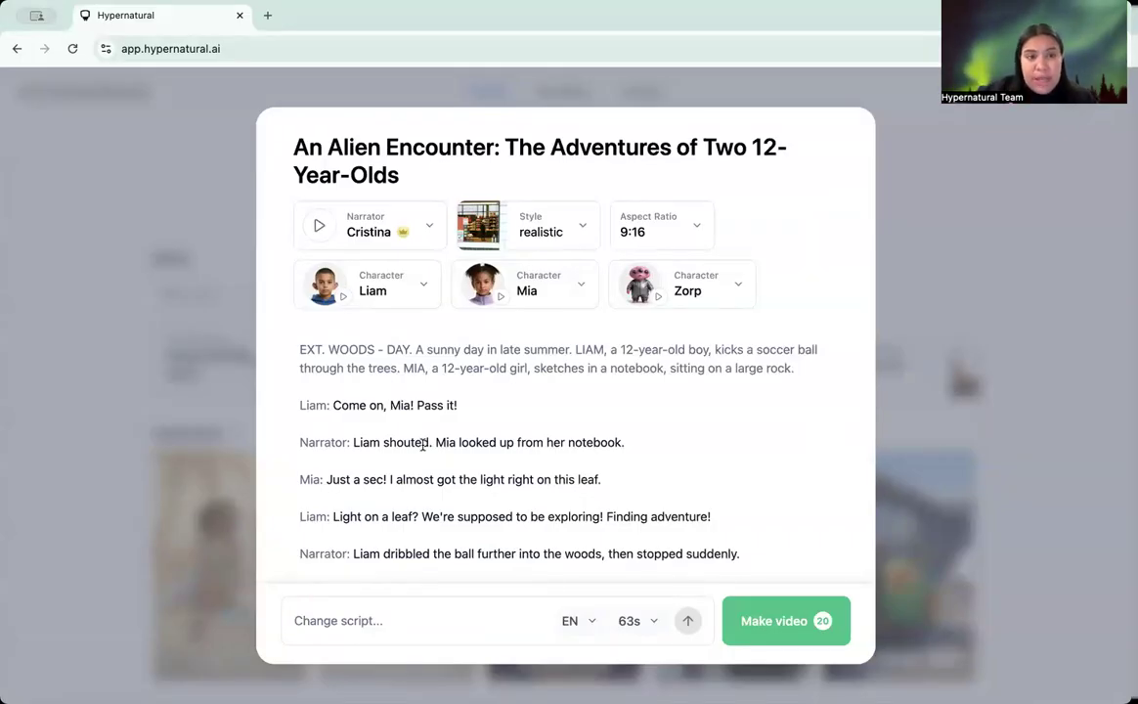
Open new-voice creation for the narrator and compare the file upload option with the recording option.
{"action": "left_click", "coordinate": [367, 226]}
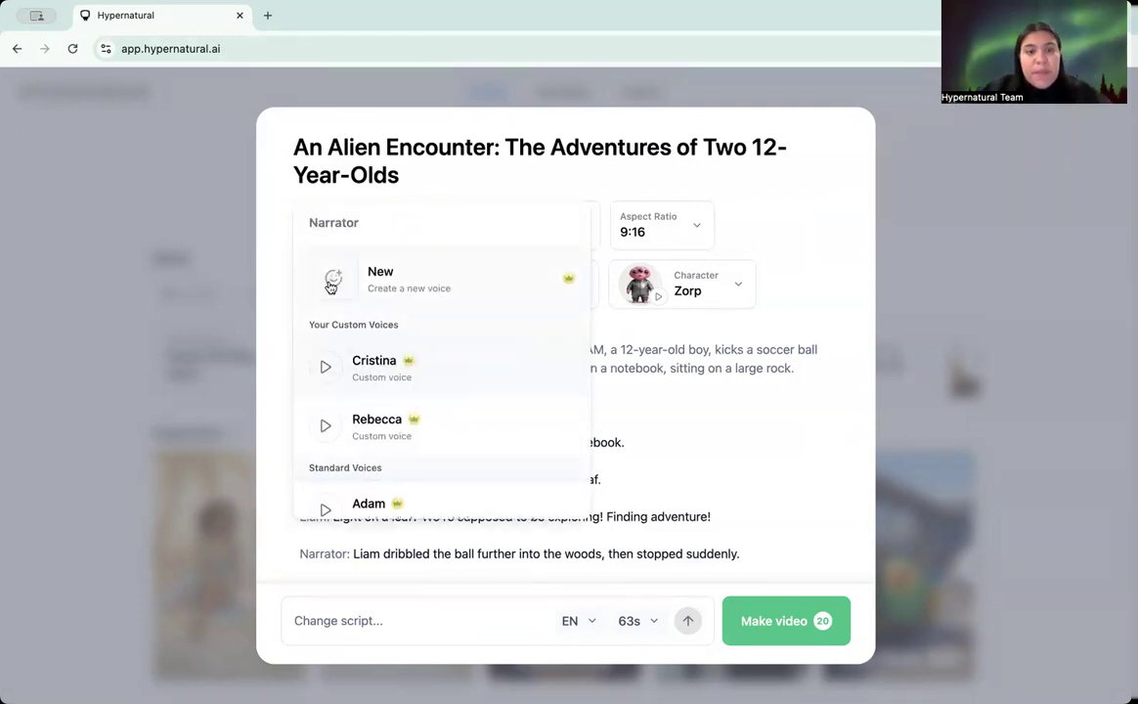
{"action": "left_click", "coordinate": [374, 266]}
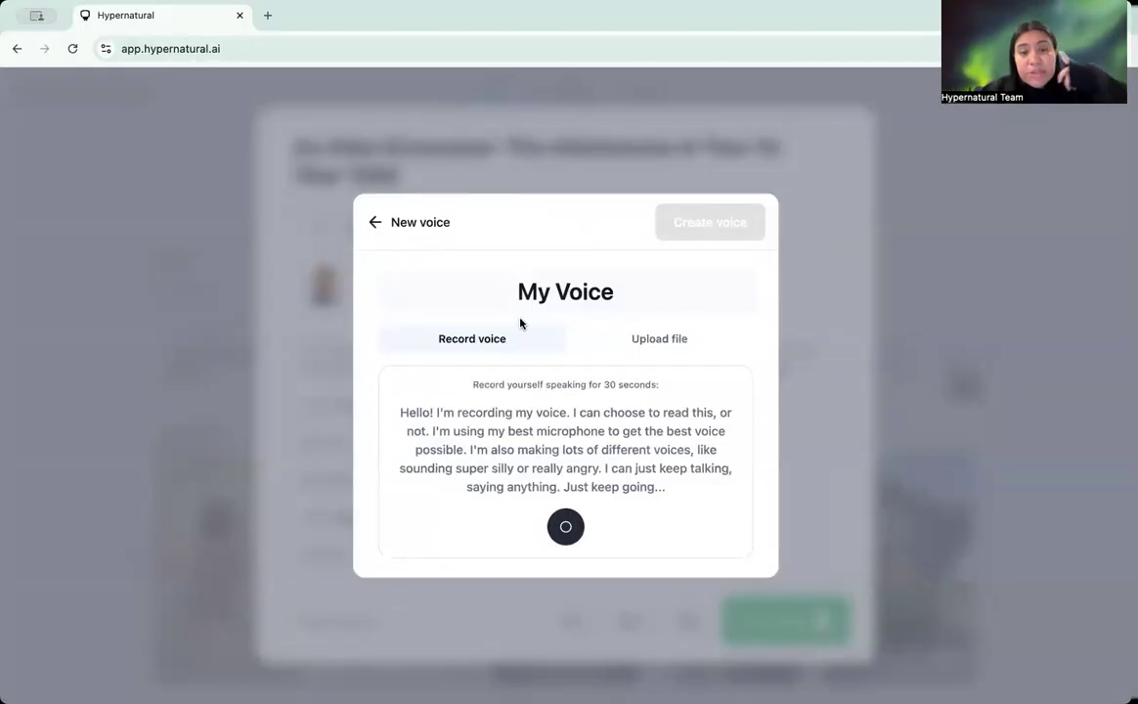
{"action": "left_click", "coordinate": [664, 340]}
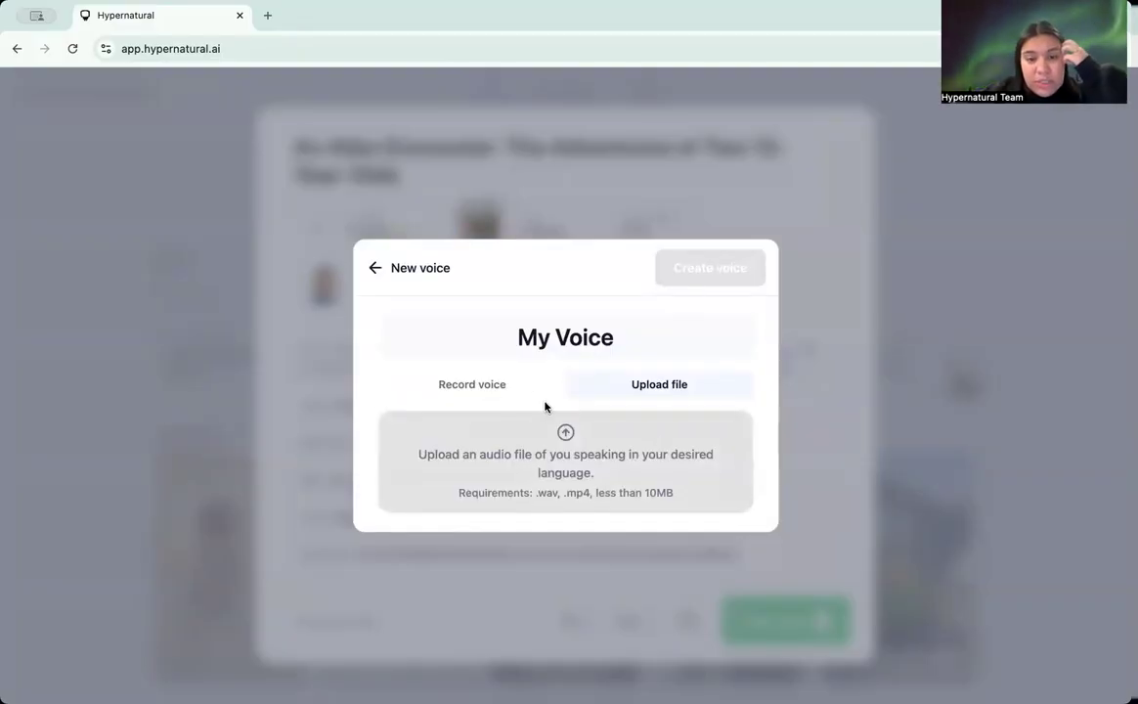
{"action": "left_click", "coordinate": [468, 387]}
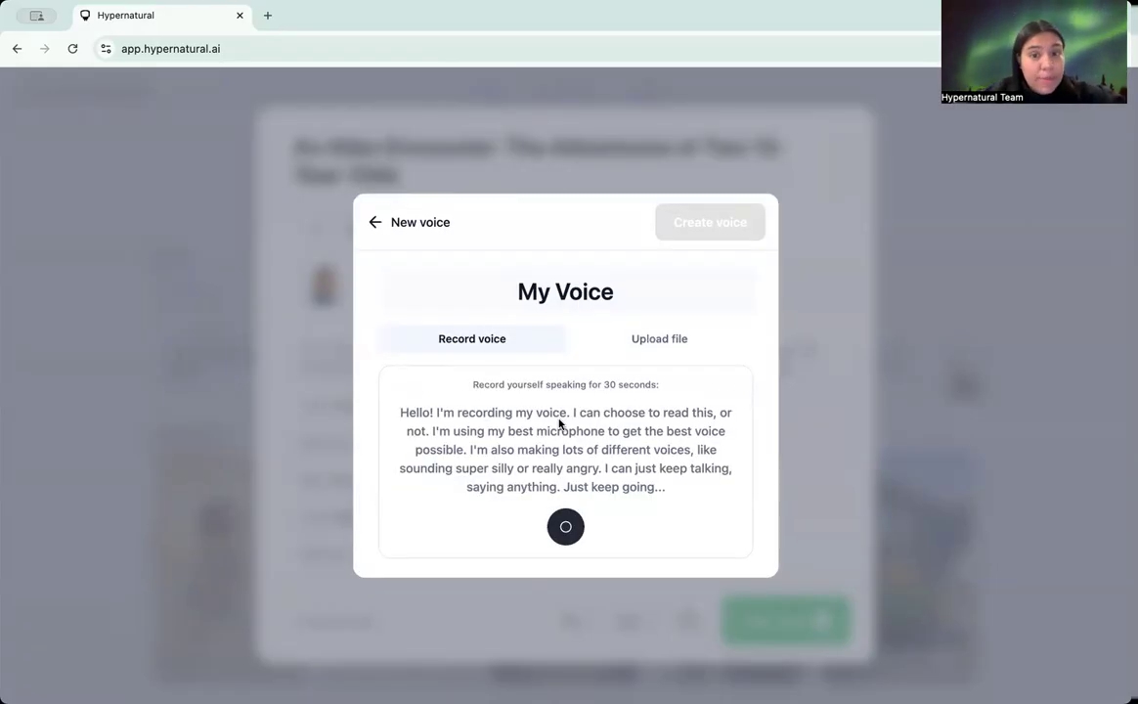
Name the new voice "testing voice", record a sample of about 16 seconds, and process it into voice previews.
{"action": "triple_click", "coordinate": [565, 291]}
{"action": "type", "text": "testing voice"}
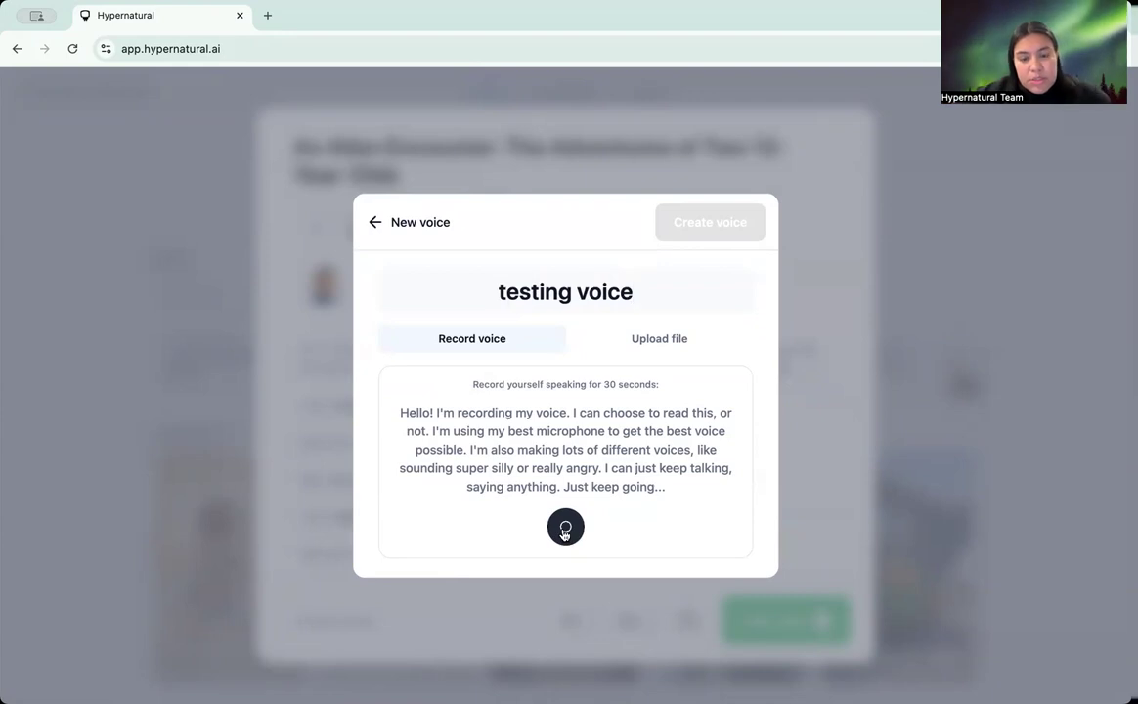
{"action": "left_click", "coordinate": [565, 530]}
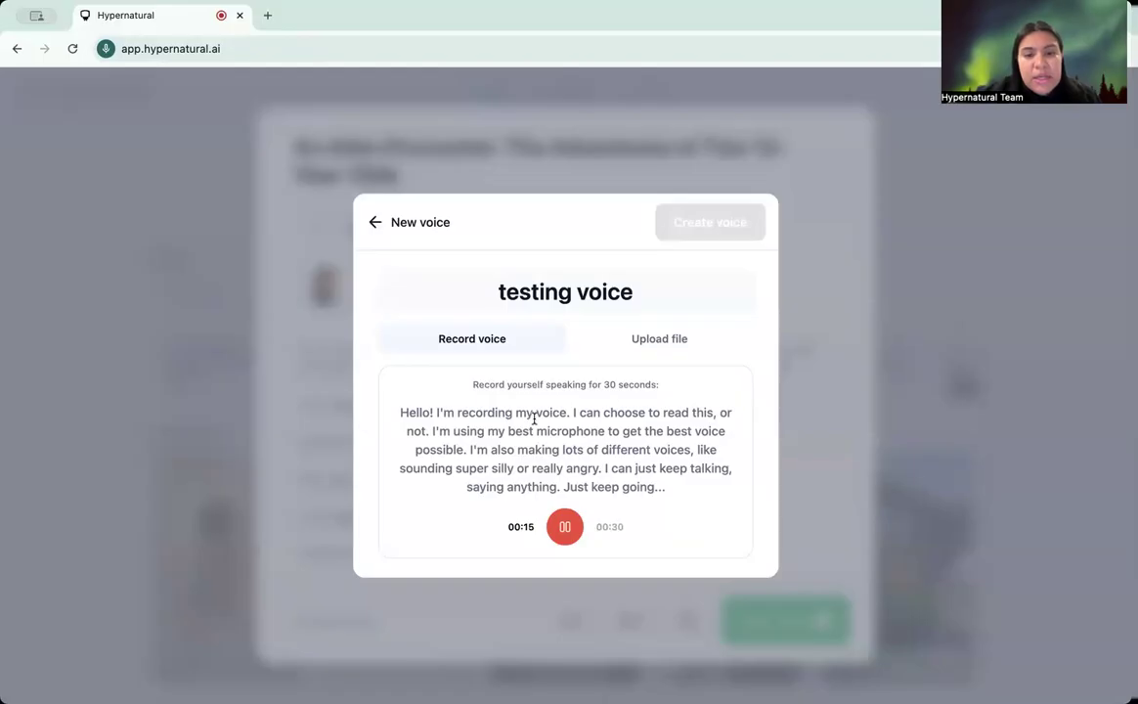
{"action": "left_click", "coordinate": [564, 526]}
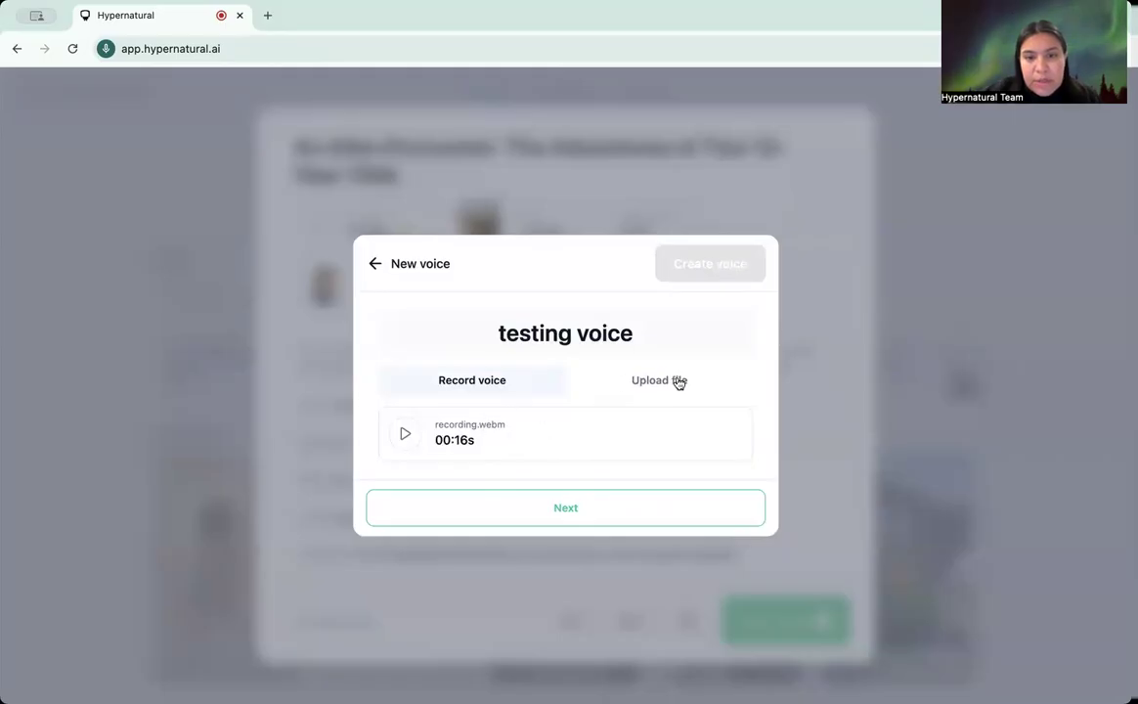
{"action": "left_click", "coordinate": [563, 516]}
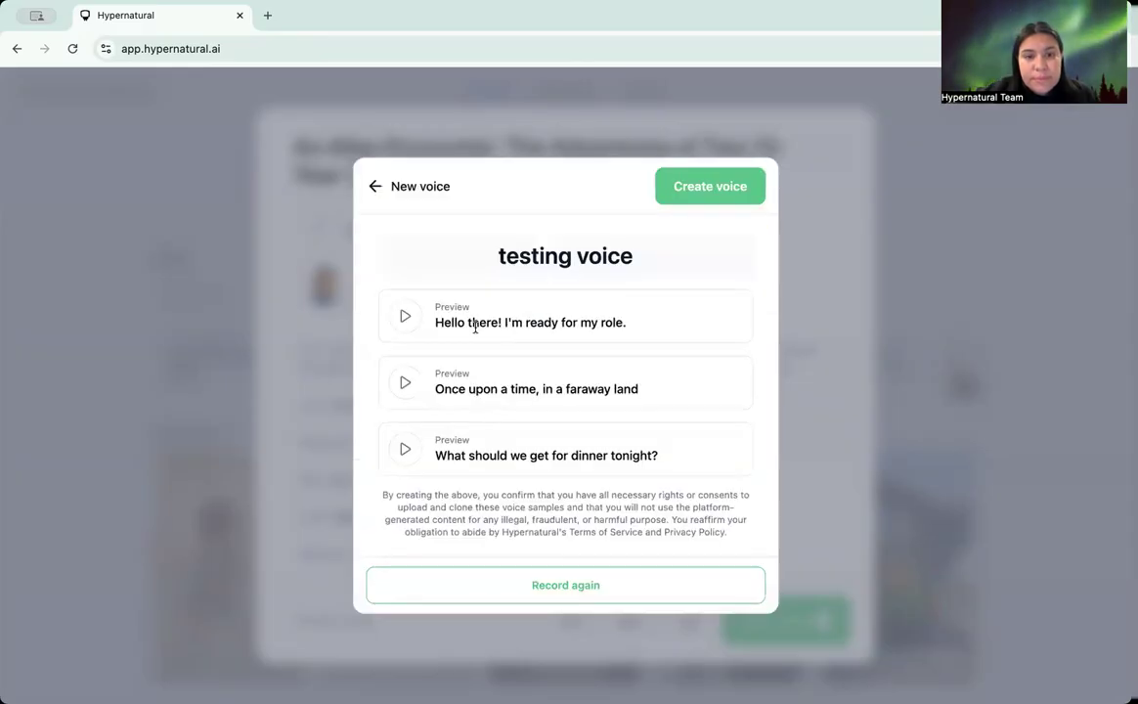
Play the "Hello there! I'm ready for my role." and "Once upon a time" previews, then leave without creating the voice.
{"action": "left_click", "coordinate": [404, 316]}
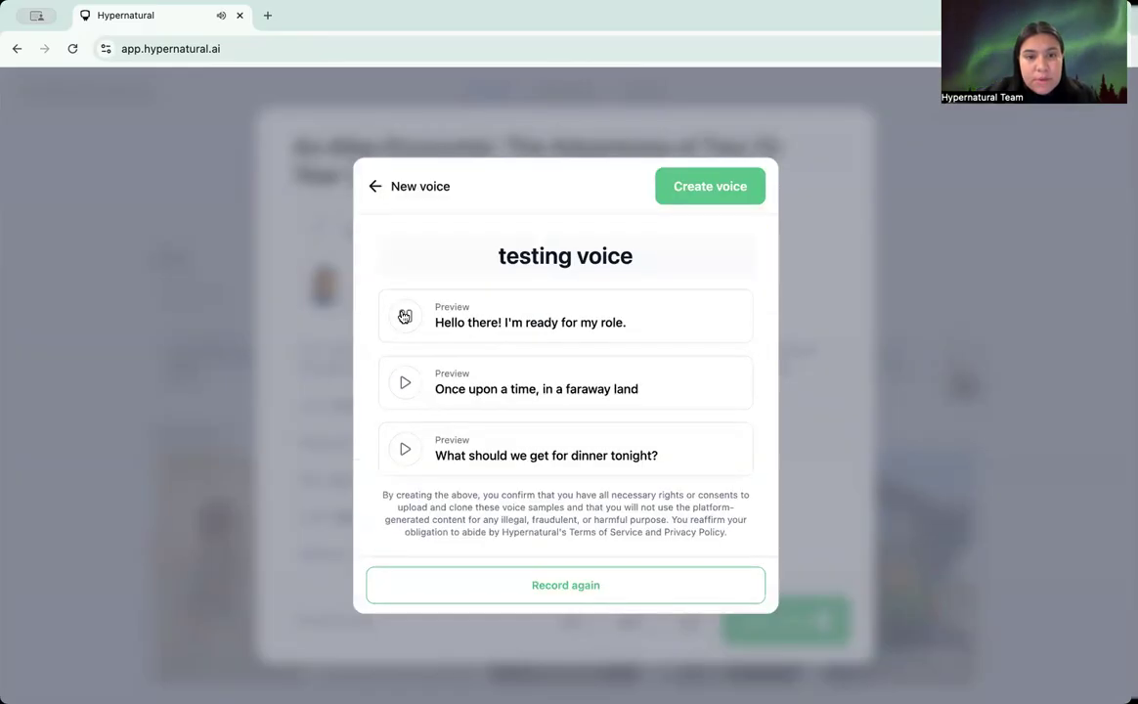
{"action": "left_click", "coordinate": [406, 382]}
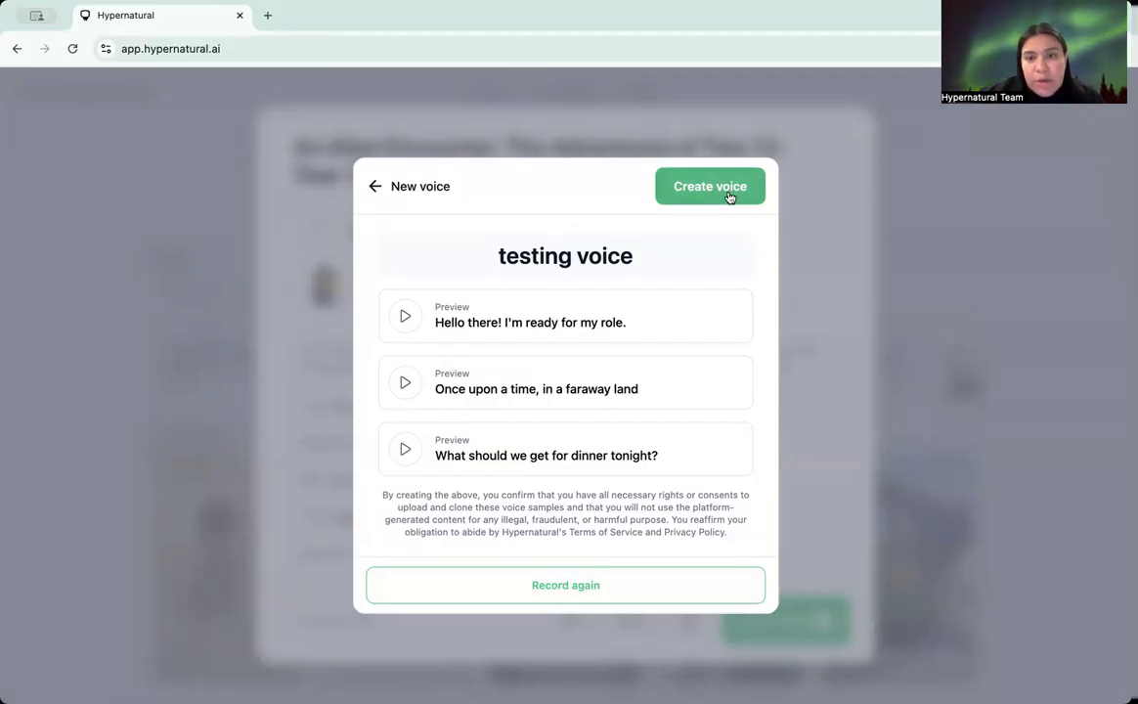
{"action": "left_click", "coordinate": [375, 188]}
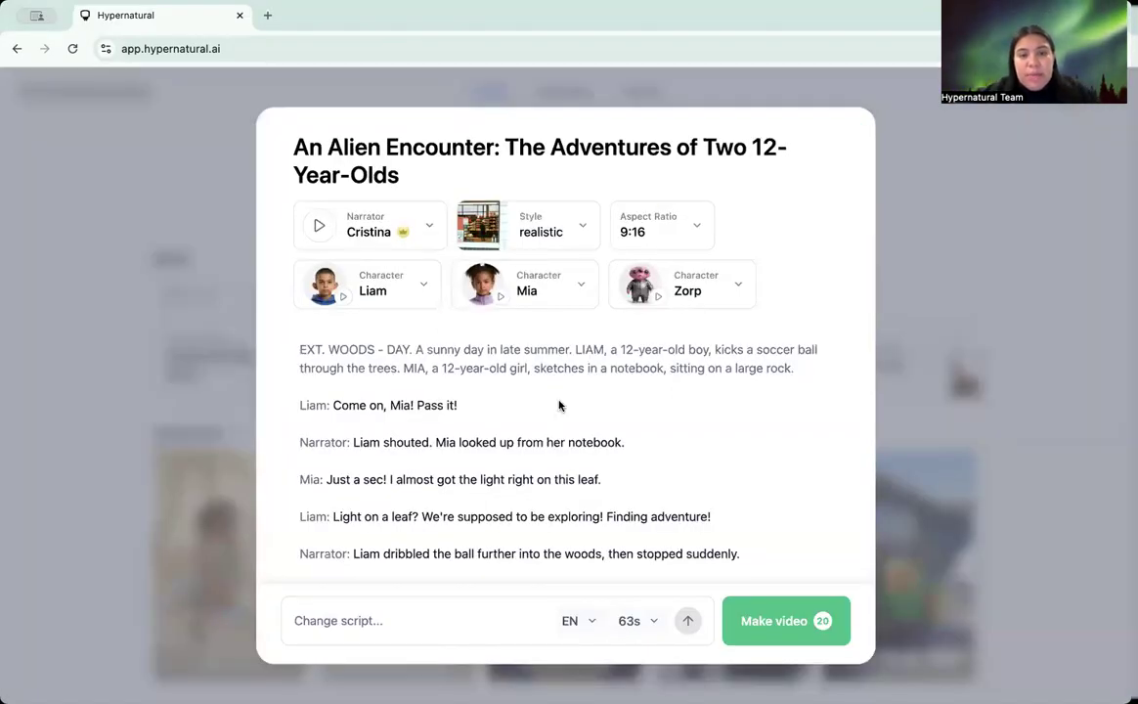
Read through the script from the opening woods scene to the clearing dialogue with Zorp, checking the scene descriptions and speaker lines.
{"action": "scroll", "coordinate": [559, 406], "scroll_direction": "down", "scroll_amount": 3}
{"action": "scroll", "coordinate": [559, 406], "scroll_direction": "down", "scroll_amount": 1}
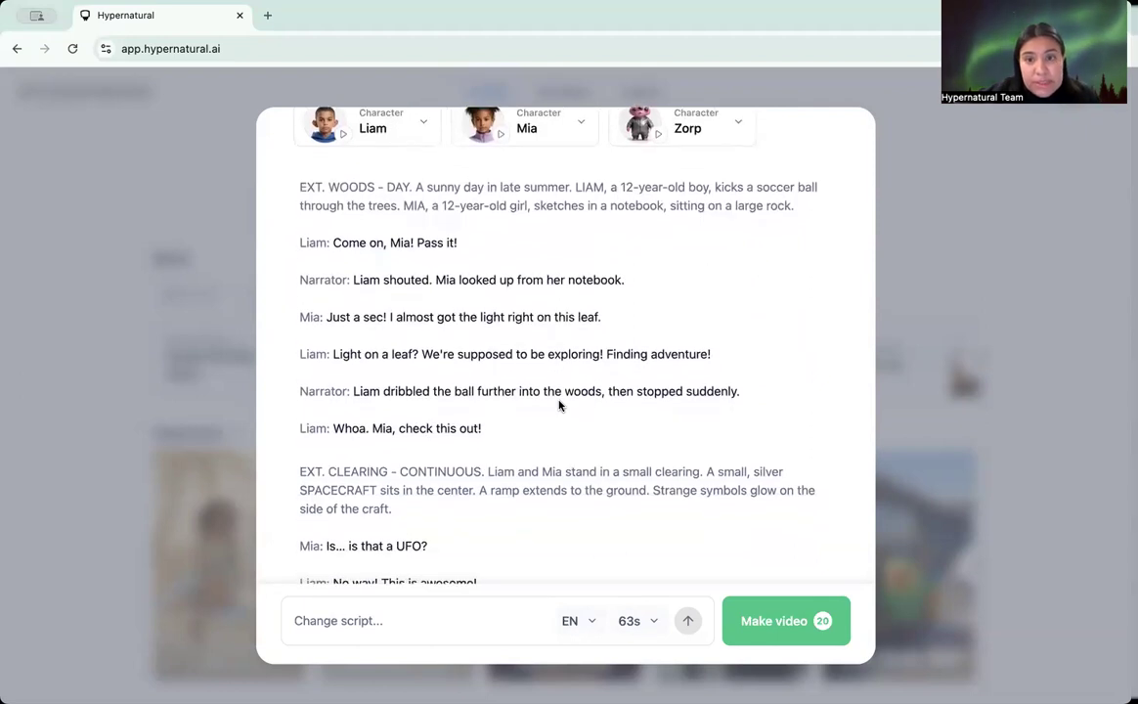
{"action": "scroll", "coordinate": [559, 406], "scroll_direction": "down", "scroll_amount": 1}
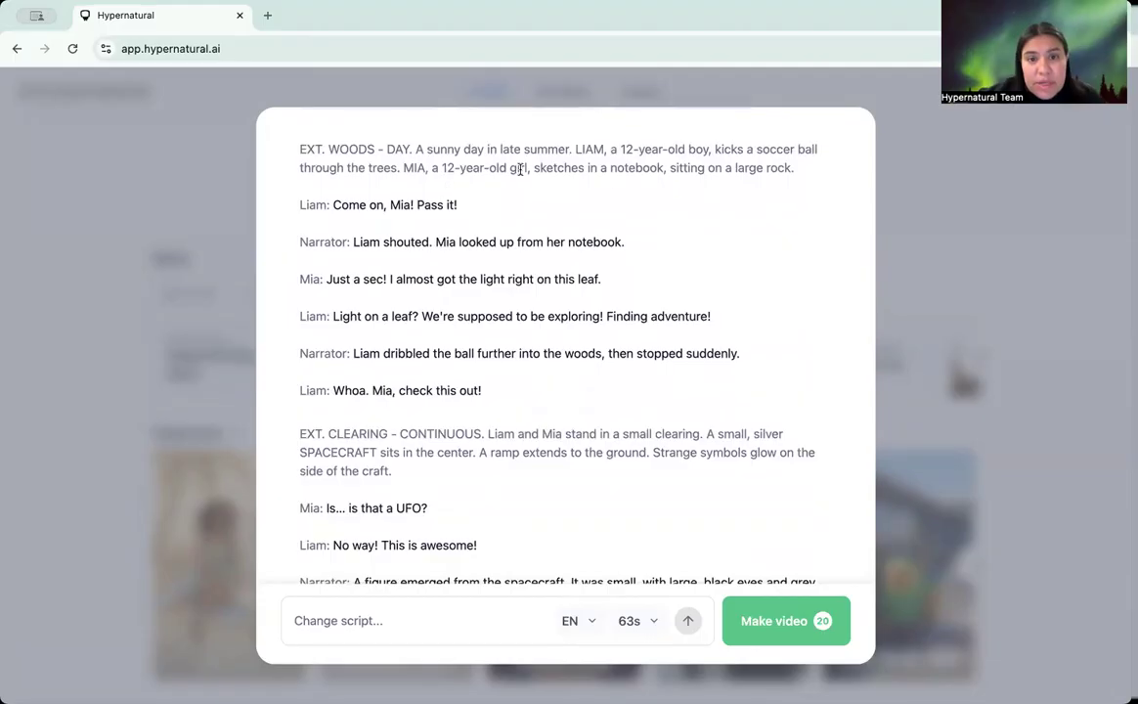
{"action": "scroll", "coordinate": [420, 367], "scroll_direction": "down", "scroll_amount": 1}
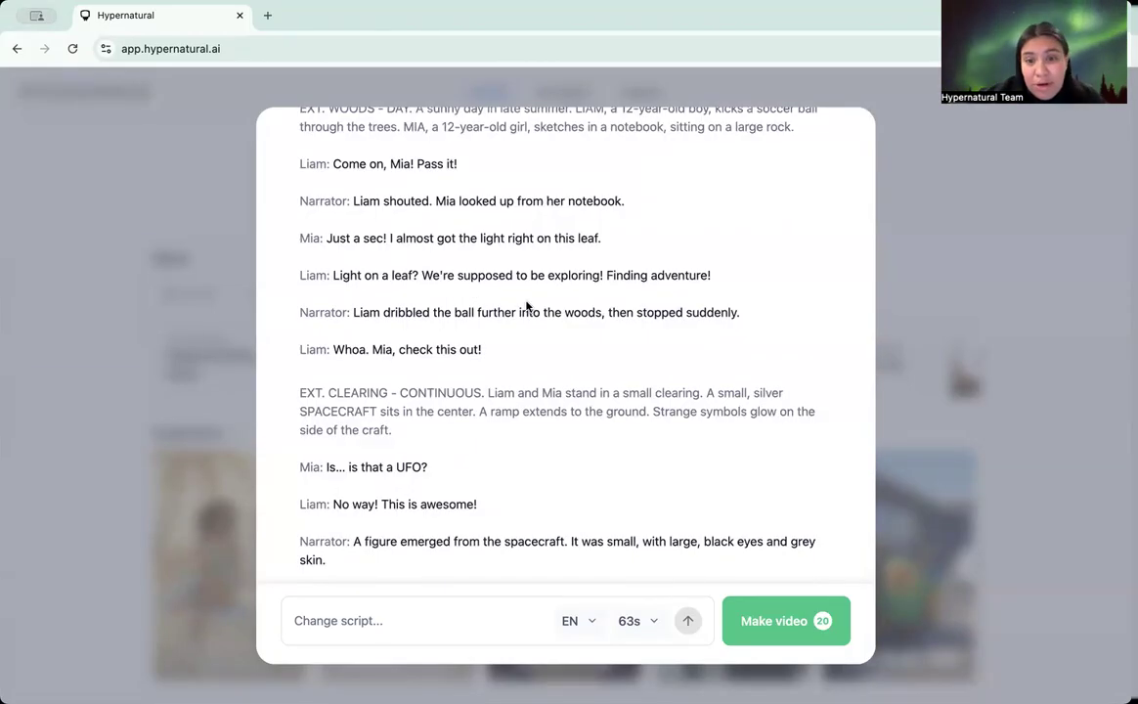
{"action": "scroll", "coordinate": [526, 306], "scroll_direction": "down", "scroll_amount": 1}
{"action": "scroll", "coordinate": [525, 305], "scroll_direction": "down", "scroll_amount": 3}
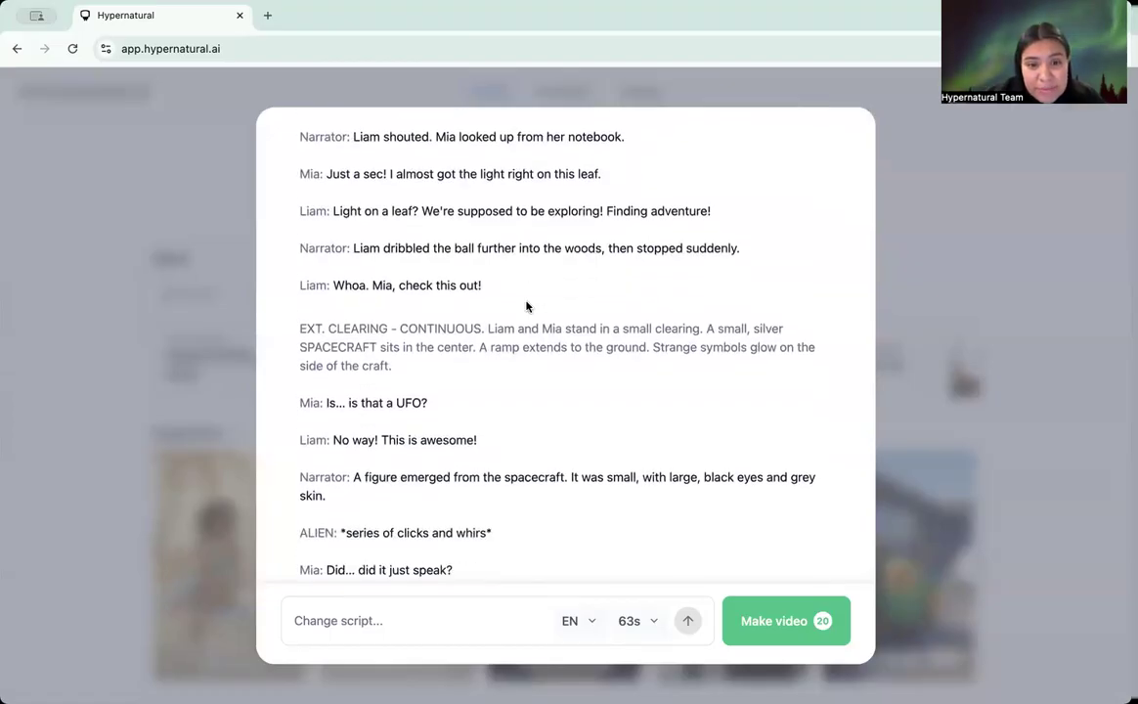
{"action": "scroll", "coordinate": [526, 306], "scroll_direction": "down", "scroll_amount": 1}
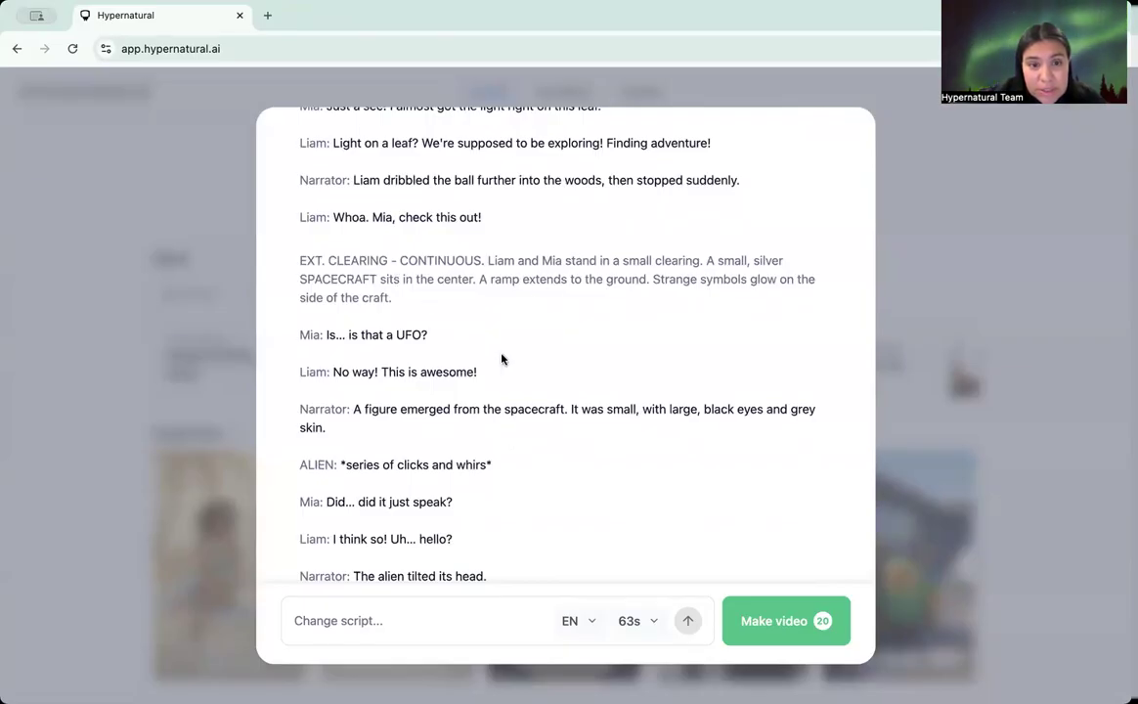
{"action": "scroll", "coordinate": [528, 440], "scroll_direction": "down", "scroll_amount": 3}
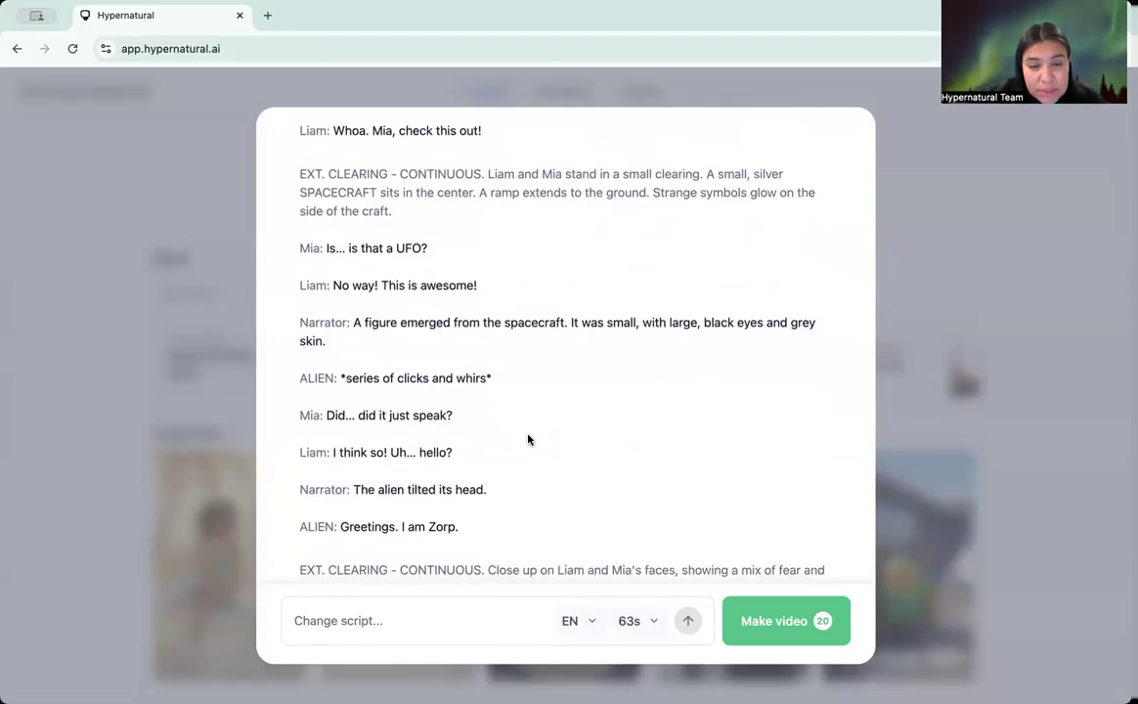
{"action": "scroll", "coordinate": [528, 440], "scroll_direction": "down", "scroll_amount": 6}
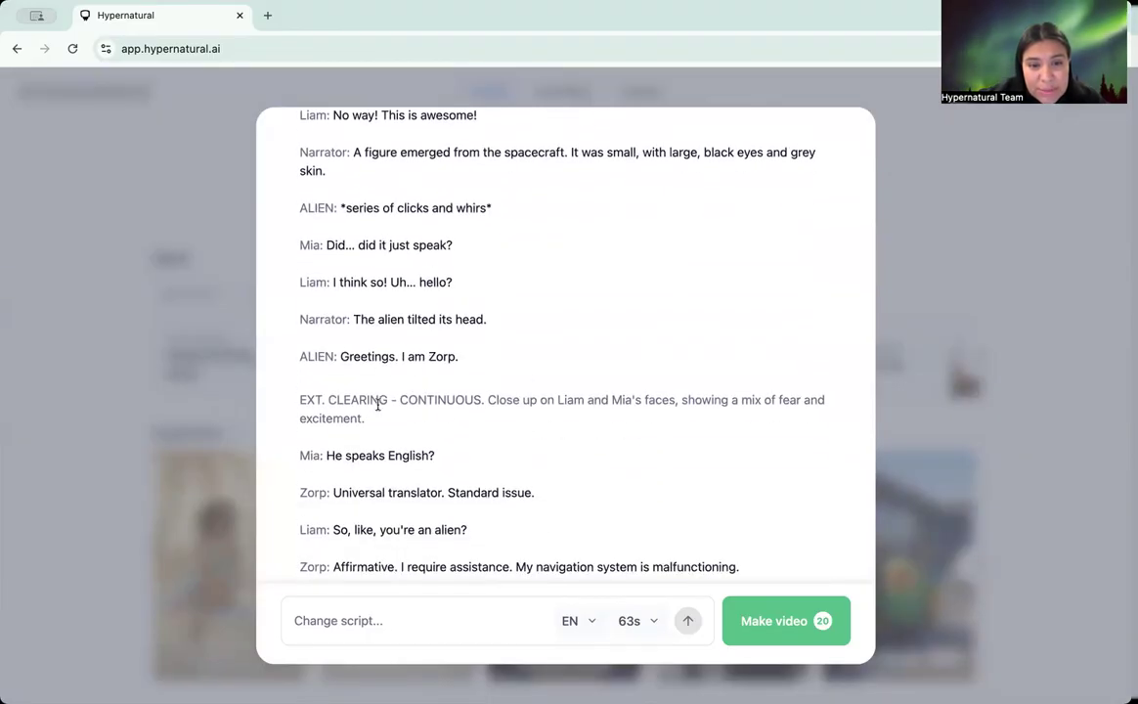
{"action": "scroll", "coordinate": [523, 440], "scroll_direction": "down", "scroll_amount": 6}
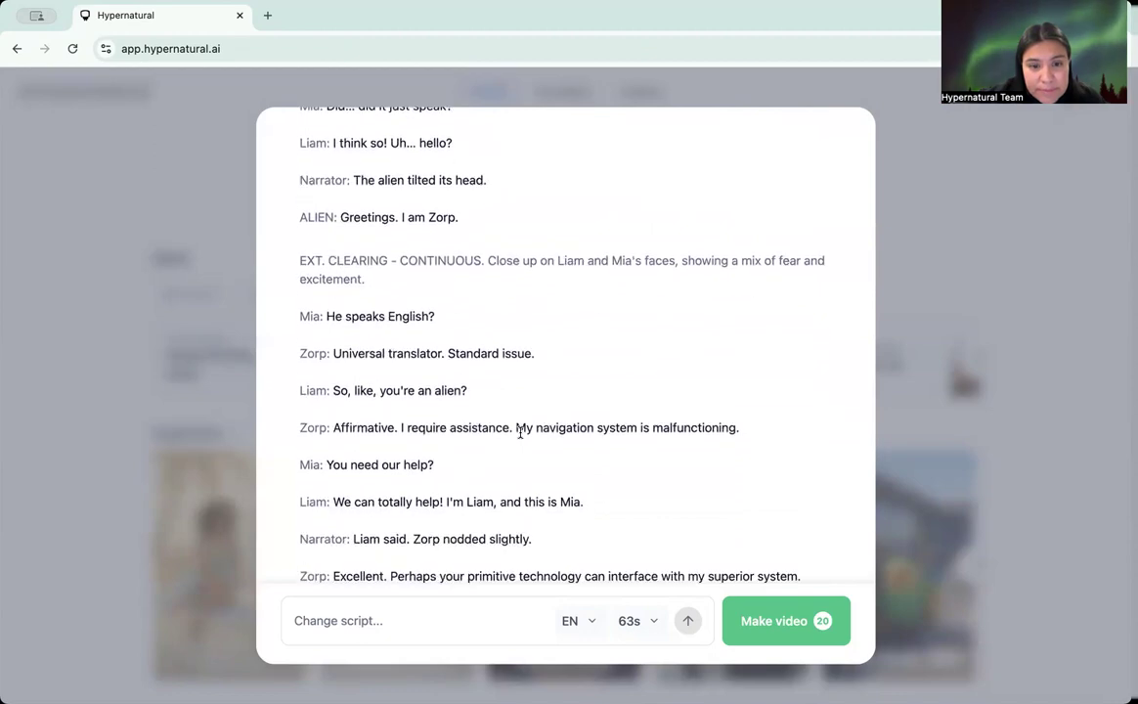
{"action": "scroll", "coordinate": [520, 436], "scroll_direction": "down", "scroll_amount": 1}
Recheck the script and its narrator, style, aspect ratio and character settings, then generate the video.
{"action": "scroll", "coordinate": [539, 369], "scroll_direction": "up", "scroll_amount": 20}
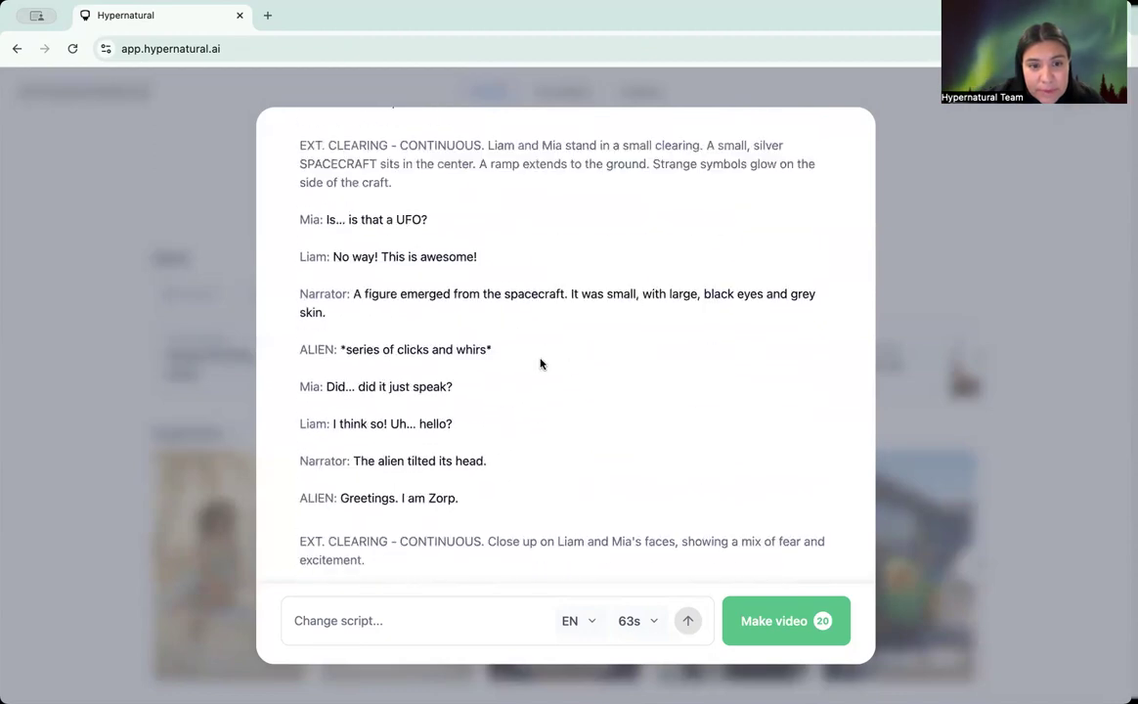
{"action": "scroll", "coordinate": [540, 357], "scroll_direction": "up", "scroll_amount": 2}
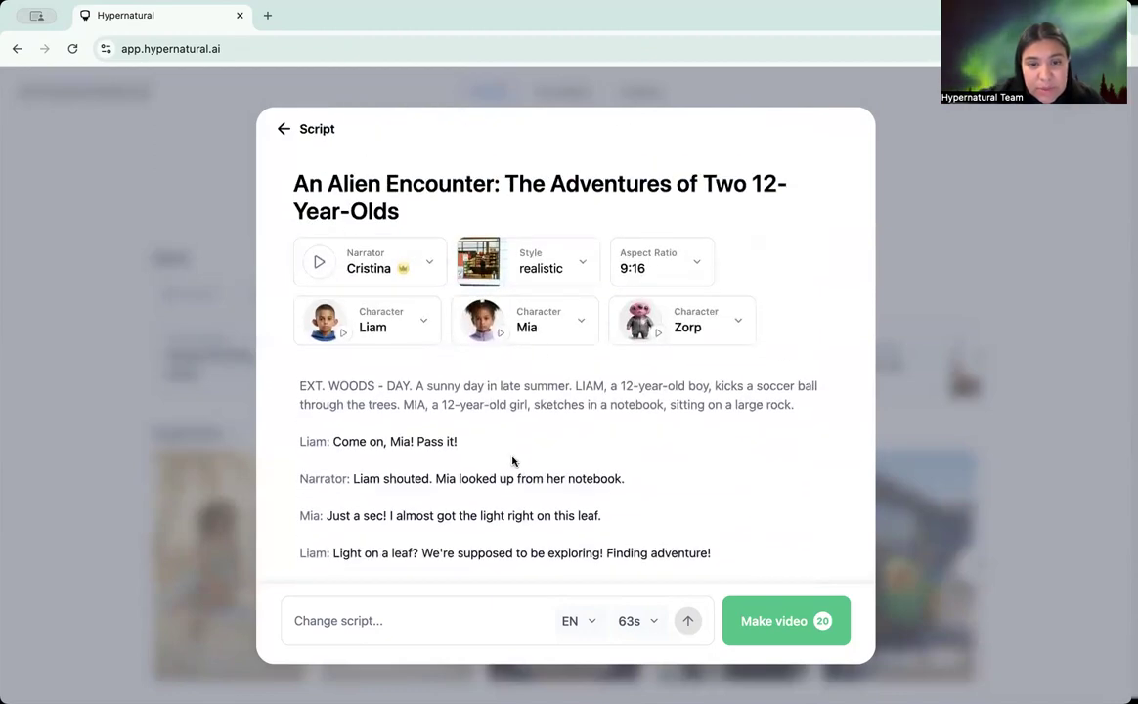
{"action": "scroll", "coordinate": [513, 460], "scroll_direction": "down", "scroll_amount": 10}
{"action": "scroll", "coordinate": [512, 460], "scroll_direction": "up", "scroll_amount": 10}
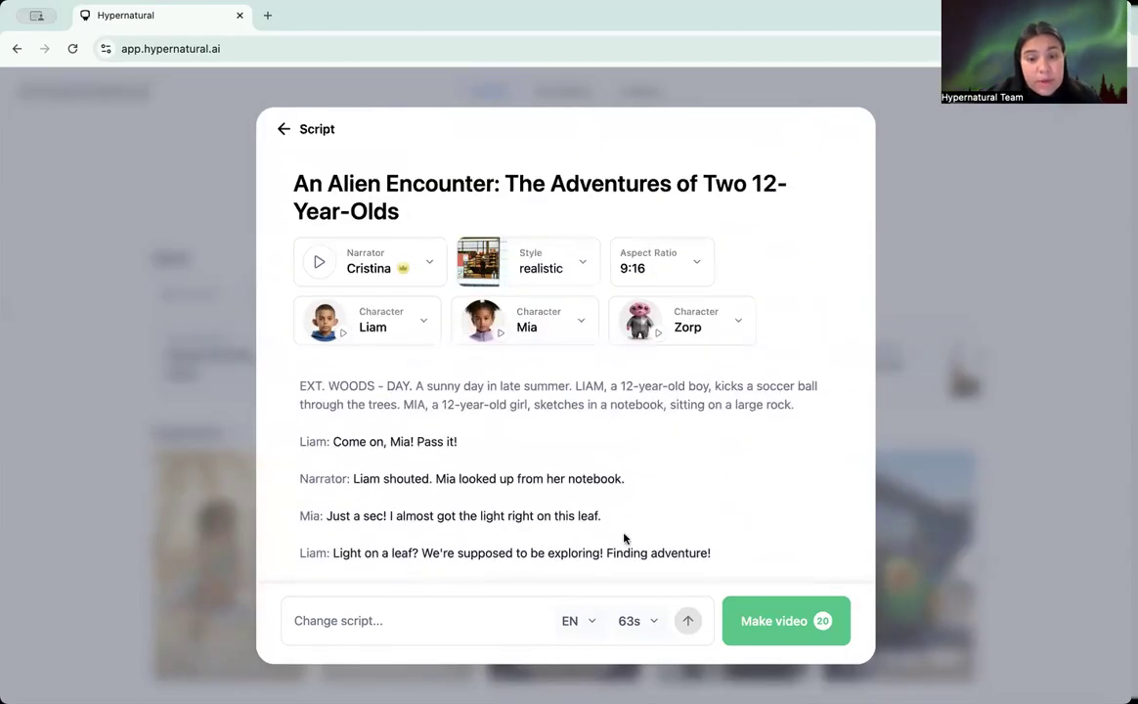
{"action": "left_click", "coordinate": [788, 620]}
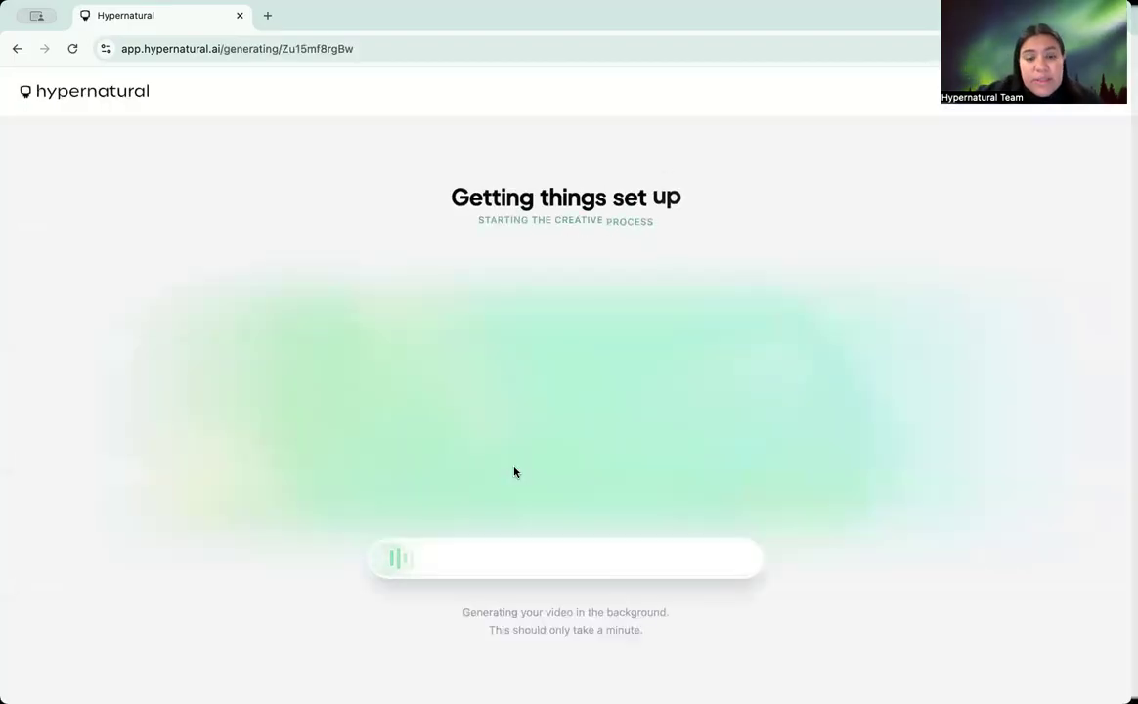
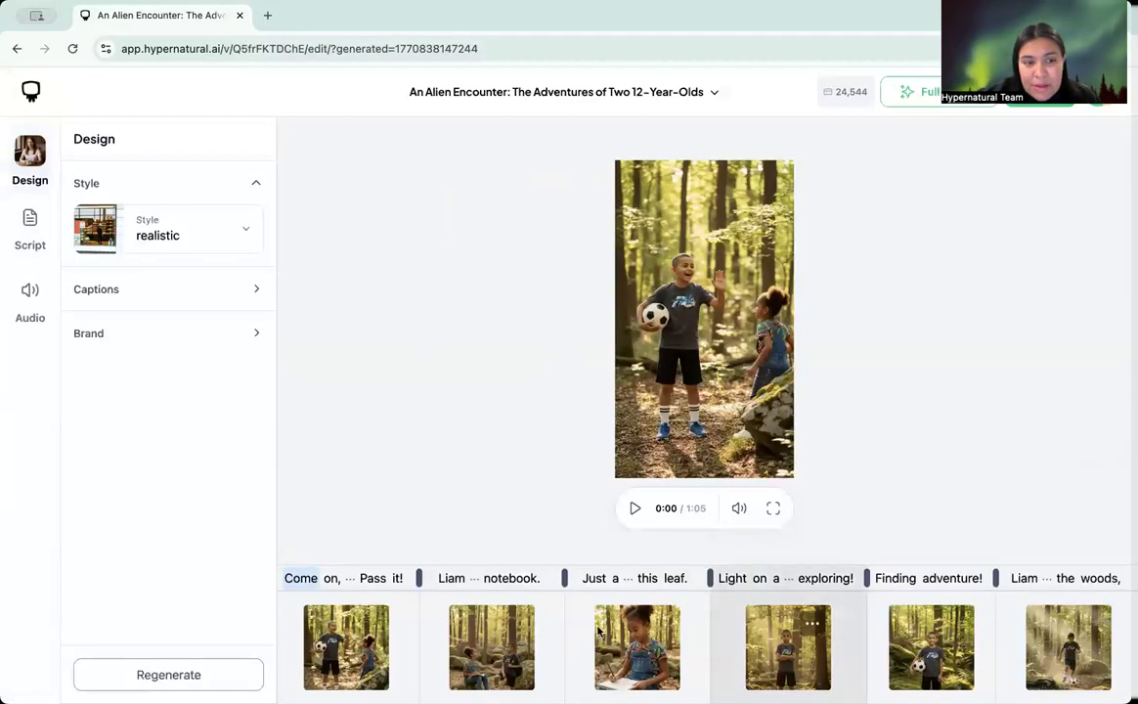
Browse the generated storyboard and open the scene of the alien standing beside the spacecraft.
{"action": "scroll", "coordinate": [743, 641], "scroll_direction": "right", "scroll_amount": 6}
{"action": "scroll", "coordinate": [804, 646], "scroll_direction": "right", "scroll_amount": 3}
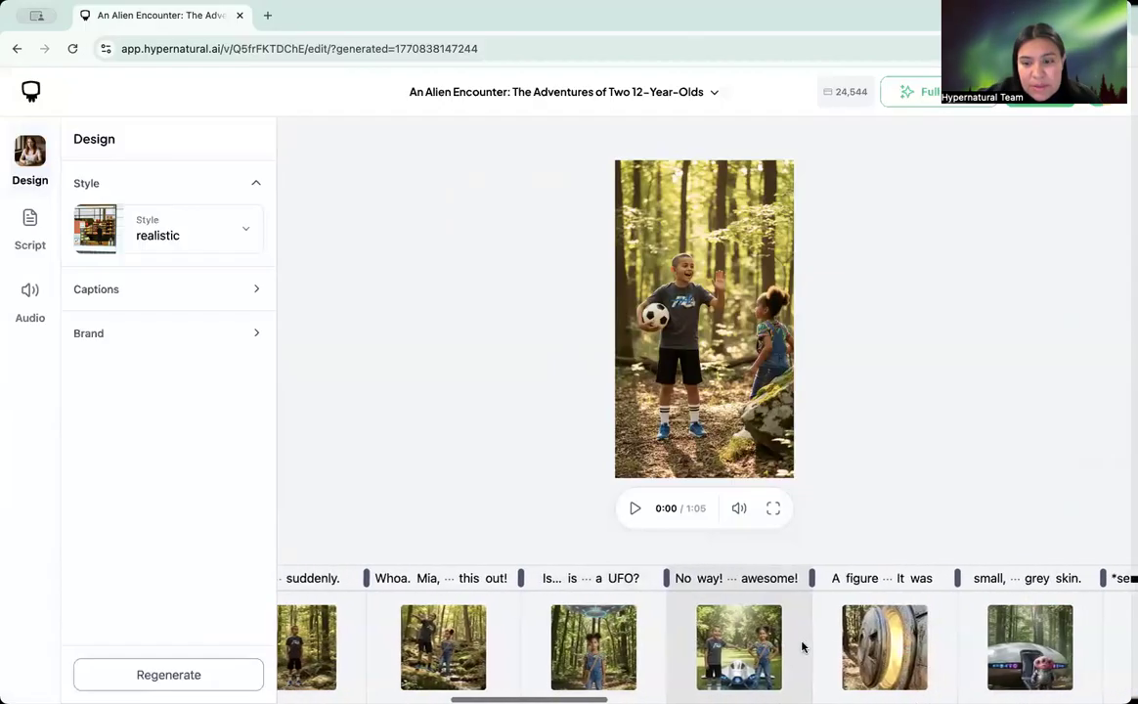
{"action": "scroll", "coordinate": [819, 646], "scroll_direction": "right", "scroll_amount": 2}
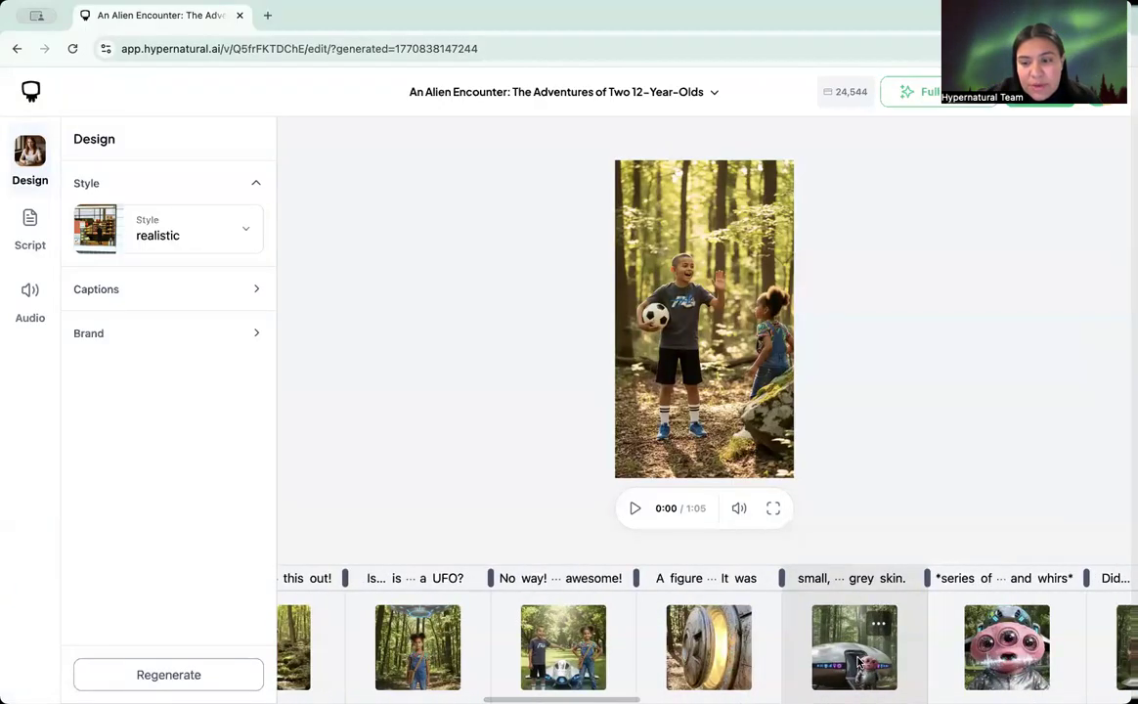
{"action": "left_click", "coordinate": [883, 627]}
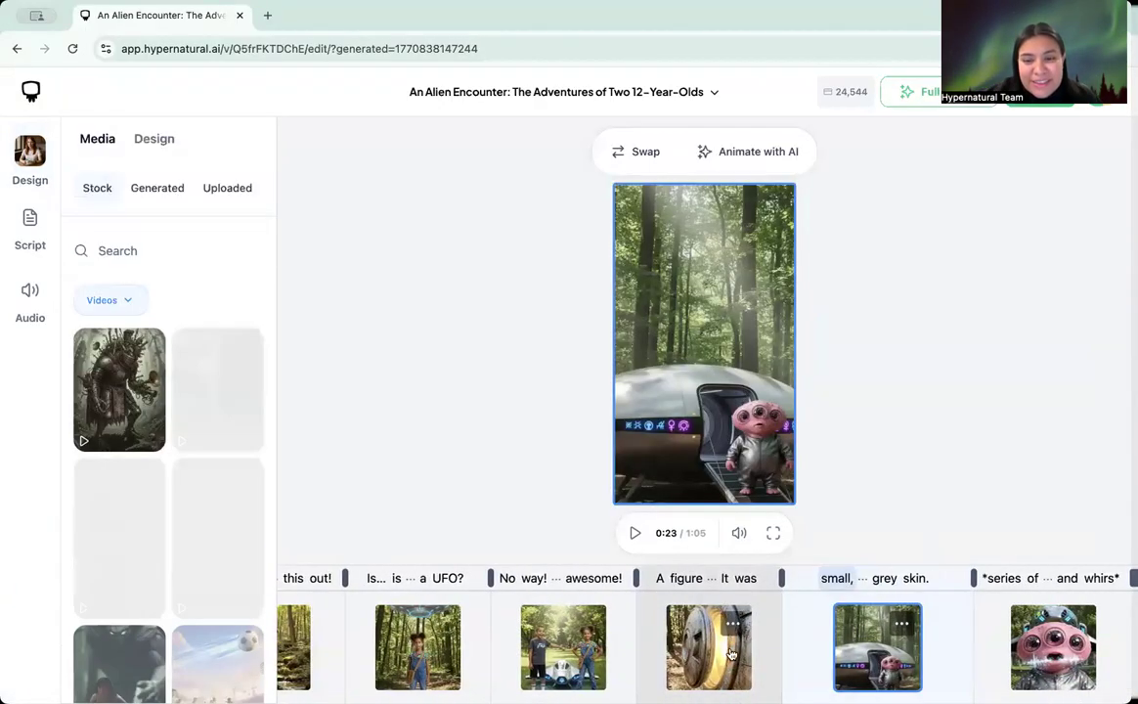
Inspect the opening "Pass it!" scene, then the "Finding adventure!", "Light on a leaf" and "the woods" scenes for Liam's appearance.
{"action": "scroll", "coordinate": [731, 651], "scroll_direction": "left", "scroll_amount": 8}
{"action": "scroll", "coordinate": [731, 650], "scroll_direction": "left", "scroll_amount": 5}
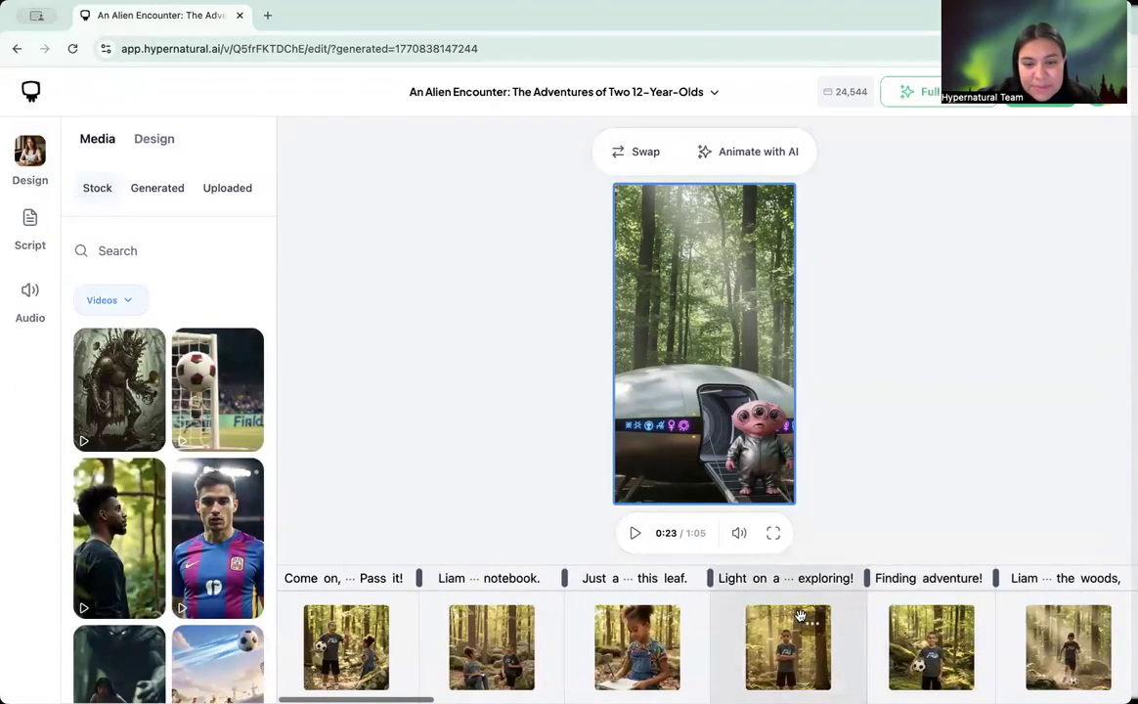
{"action": "left_click", "coordinate": [322, 636]}
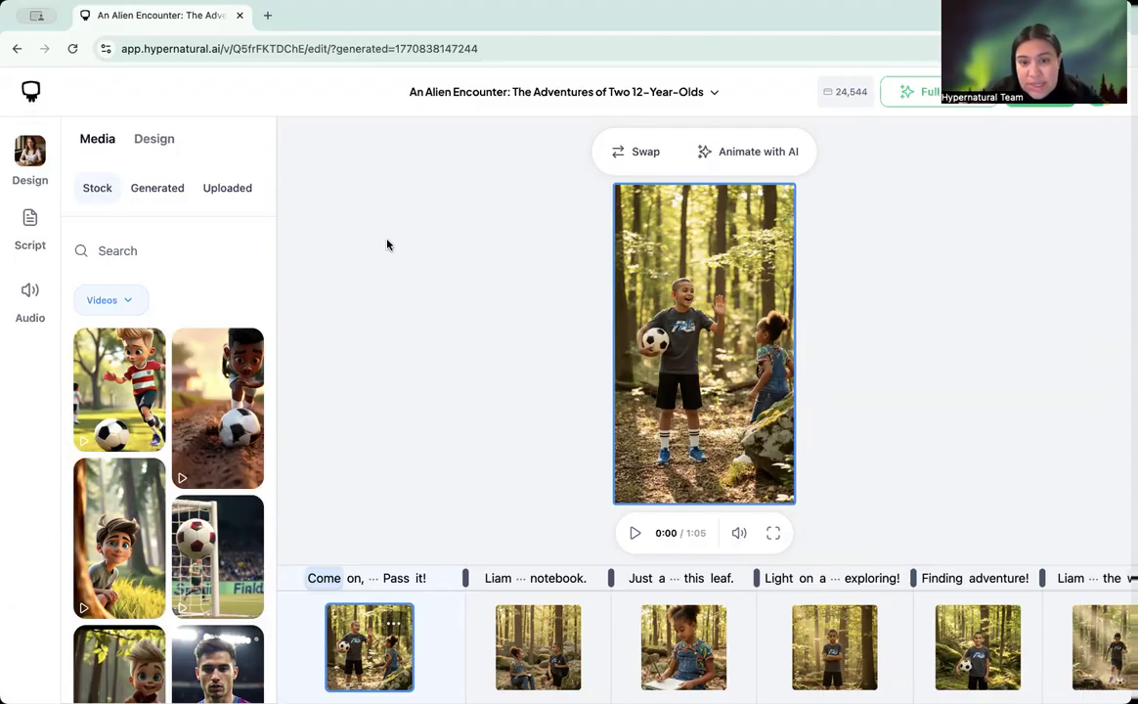
{"action": "left_click", "coordinate": [929, 633]}
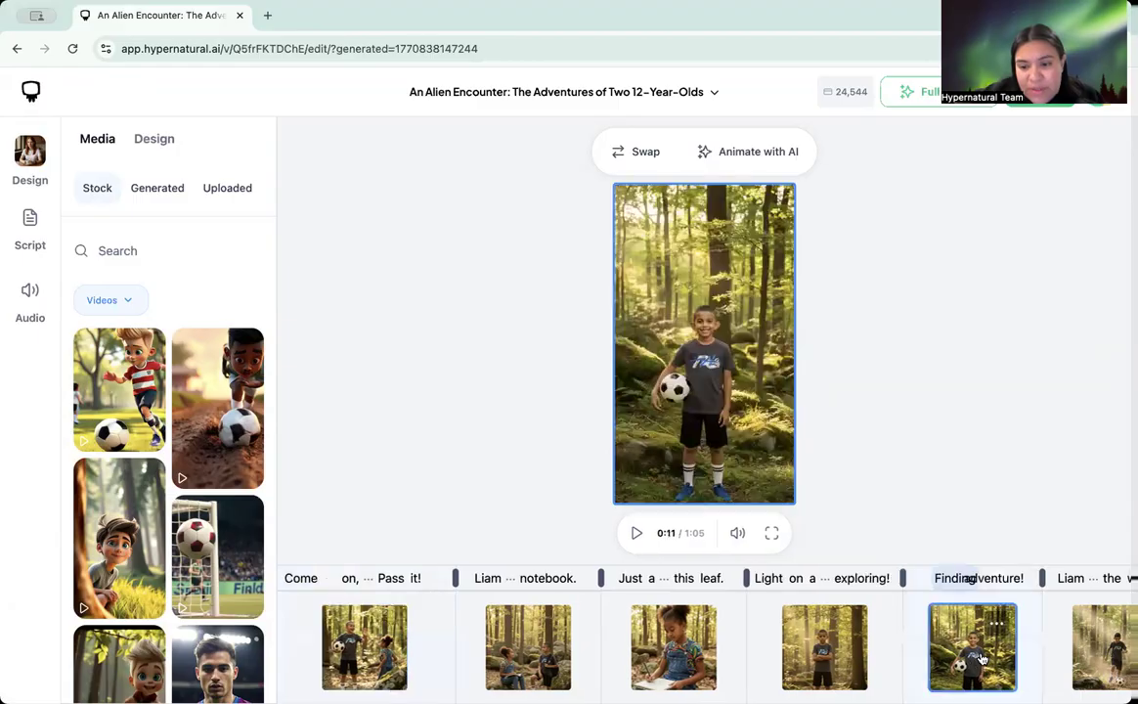
{"action": "left_click", "coordinate": [751, 626]}
{"action": "scroll", "coordinate": [831, 655], "scroll_direction": "right", "scroll_amount": 3}
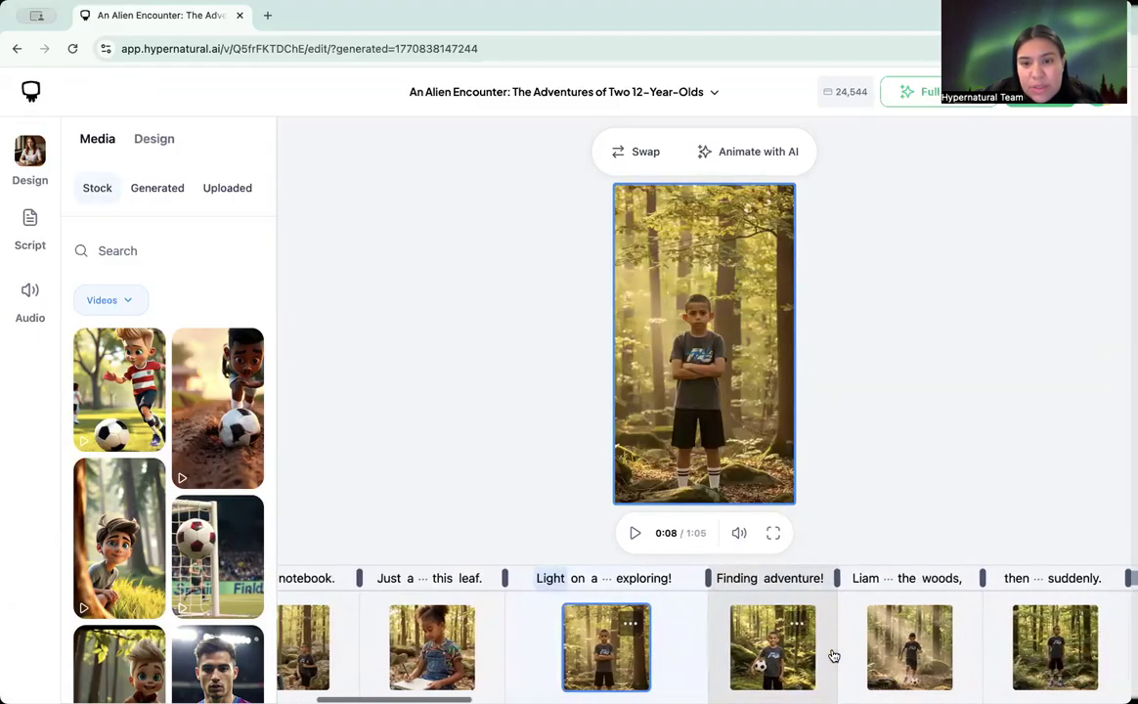
{"action": "scroll", "coordinate": [948, 643], "scroll_direction": "right", "scroll_amount": 4}
{"action": "left_click", "coordinate": [553, 641]}
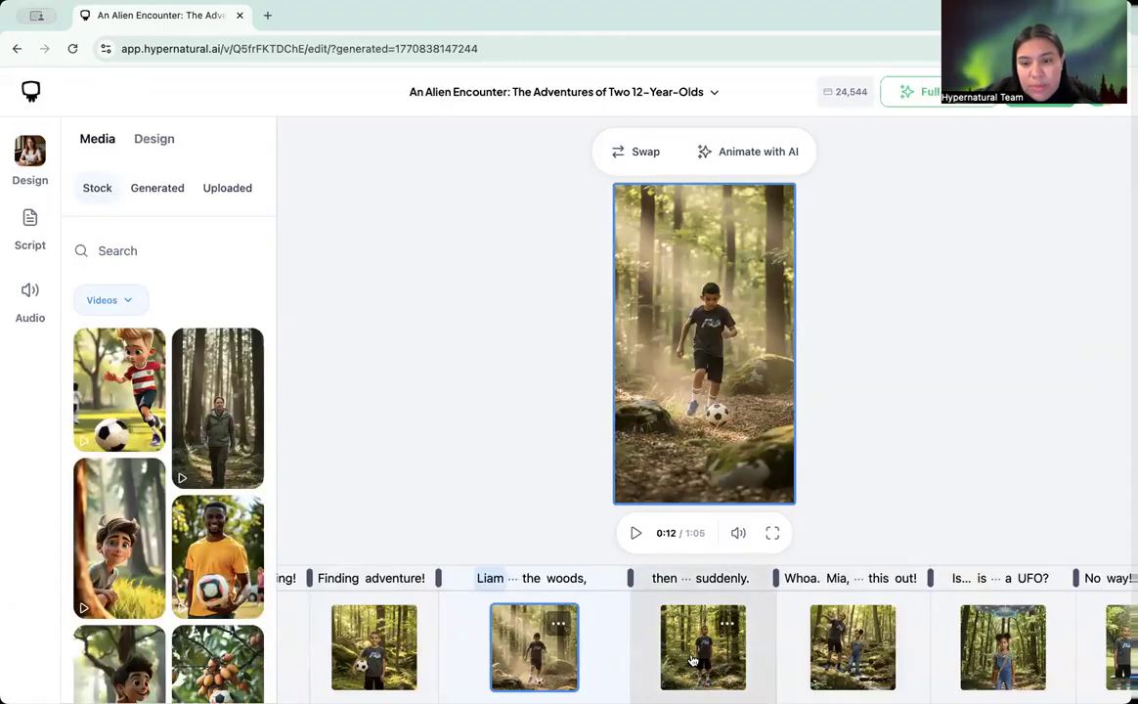
Open the "small, grey skin" scene to inspect the alien standing beside the spacecraft.
{"action": "scroll", "coordinate": [691, 660], "scroll_direction": "right", "scroll_amount": 3}
{"action": "scroll", "coordinate": [691, 660], "scroll_direction": "right", "scroll_amount": 3}
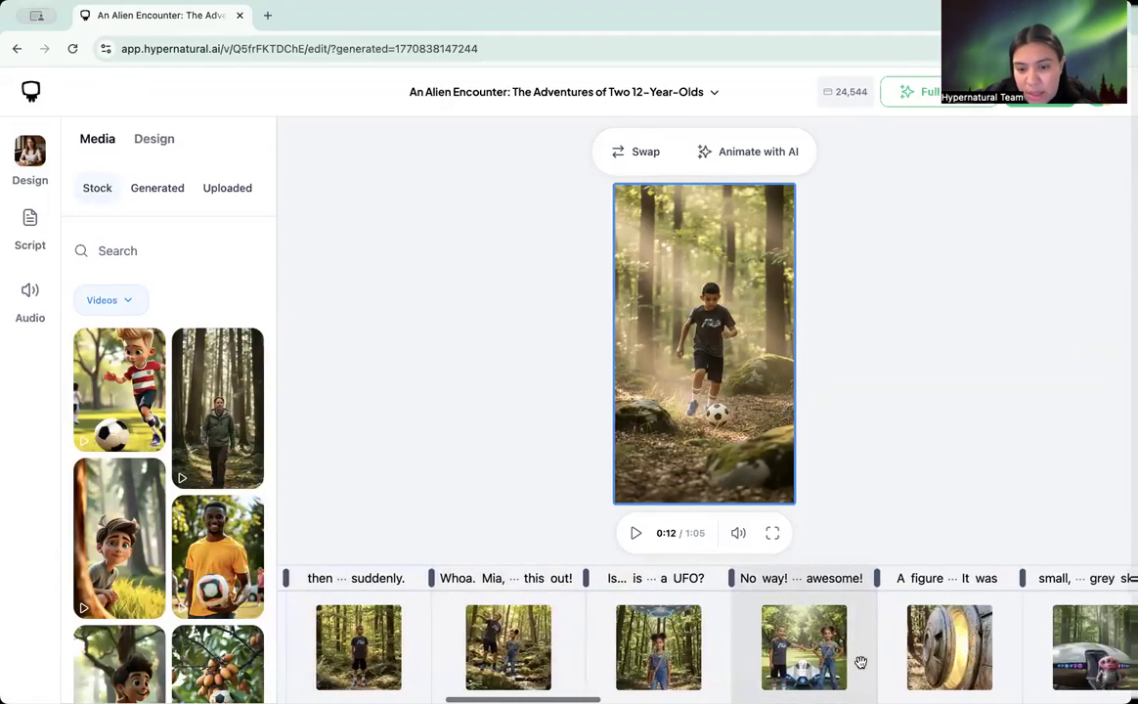
{"action": "scroll", "coordinate": [831, 650], "scroll_direction": "right", "scroll_amount": 5}
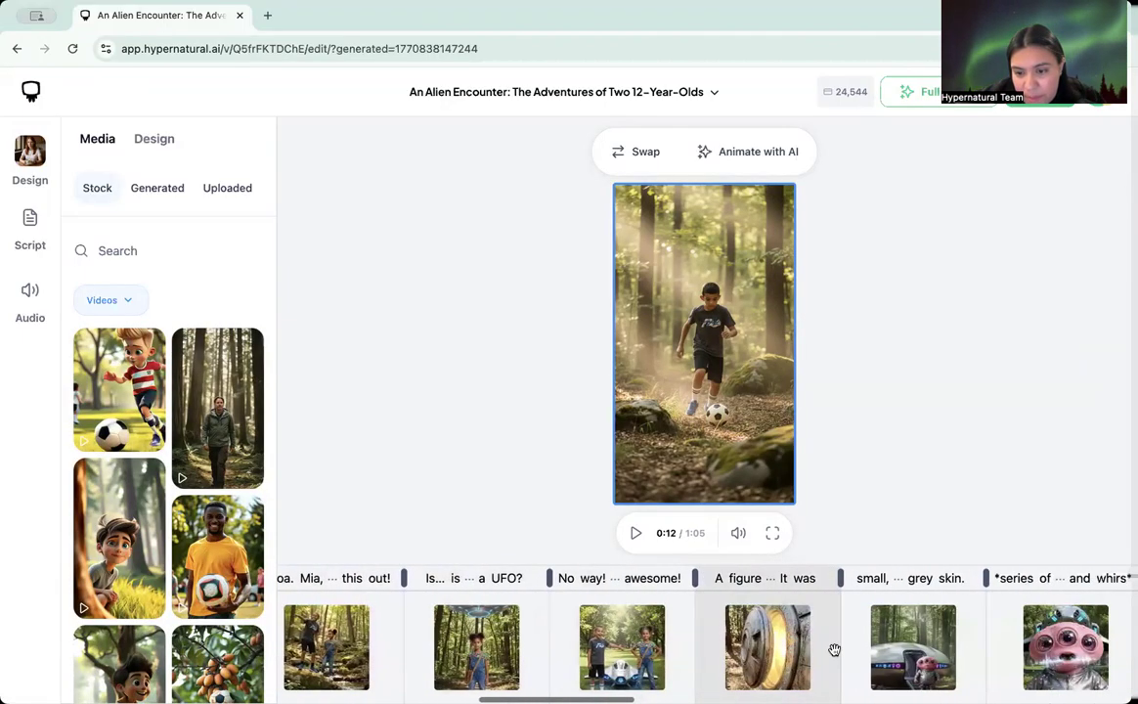
{"action": "left_click", "coordinate": [851, 667]}
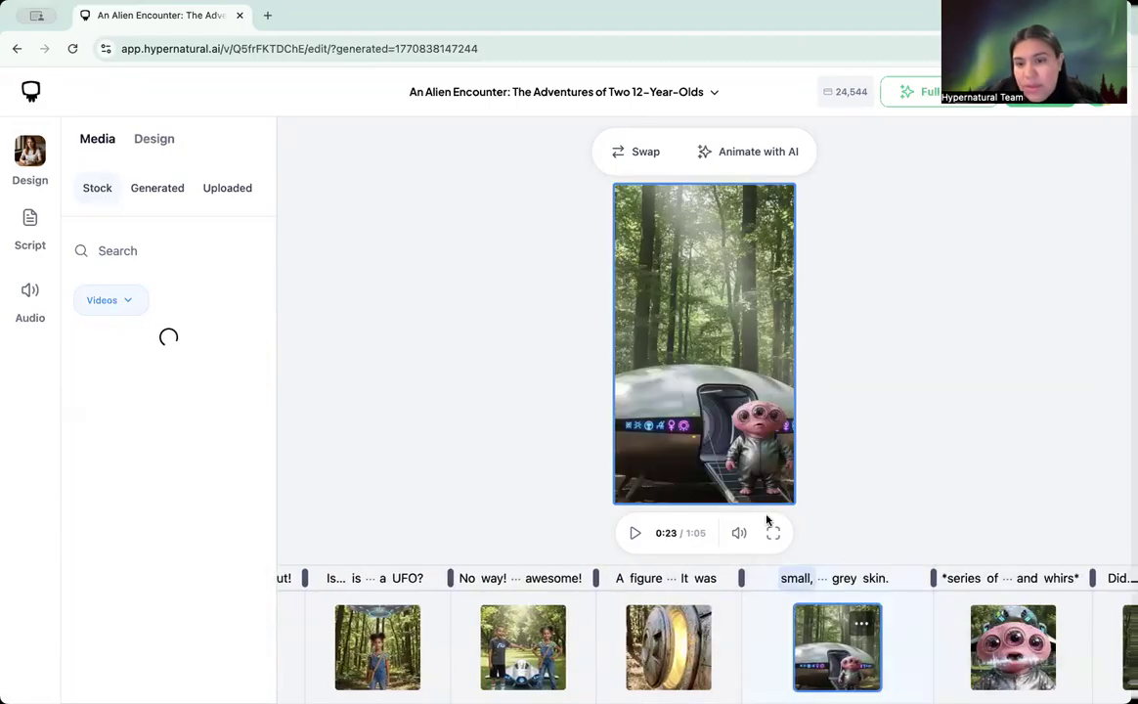
{"action": "scroll", "coordinate": [1017, 663], "scroll_direction": "right", "scroll_amount": 3}
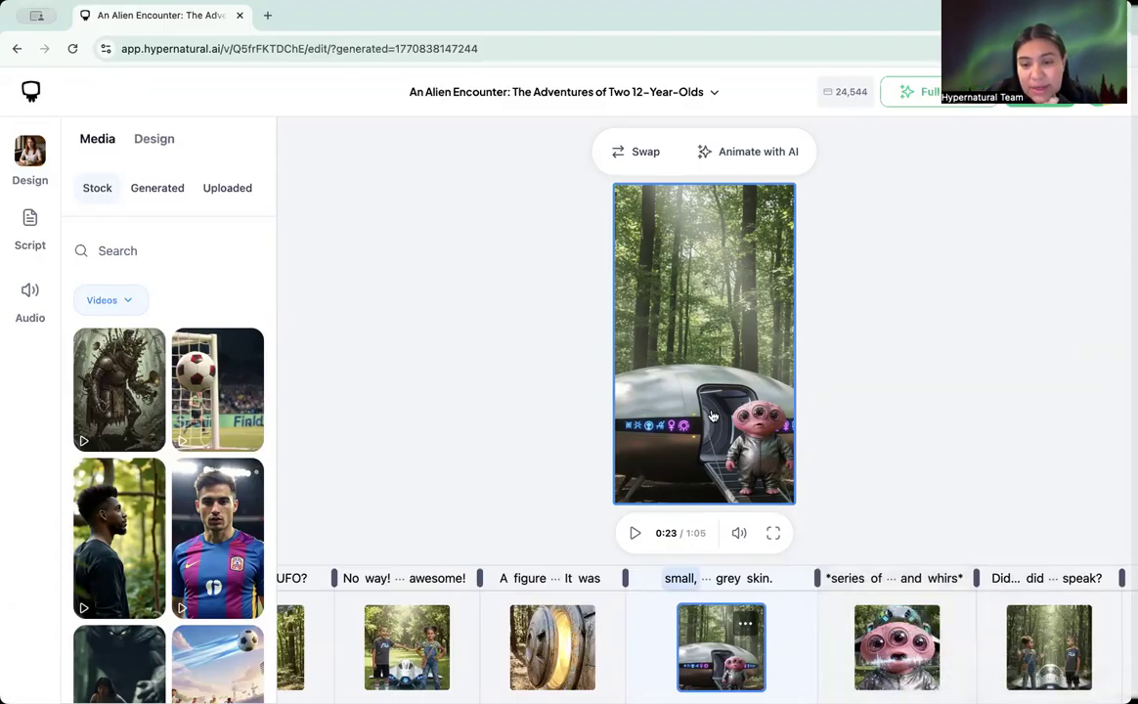
Play the video preview from the opening "Pass it!" scene through to the "then suddenly" scene.
{"action": "scroll", "coordinate": [831, 653], "scroll_direction": "left", "scroll_amount": 10}
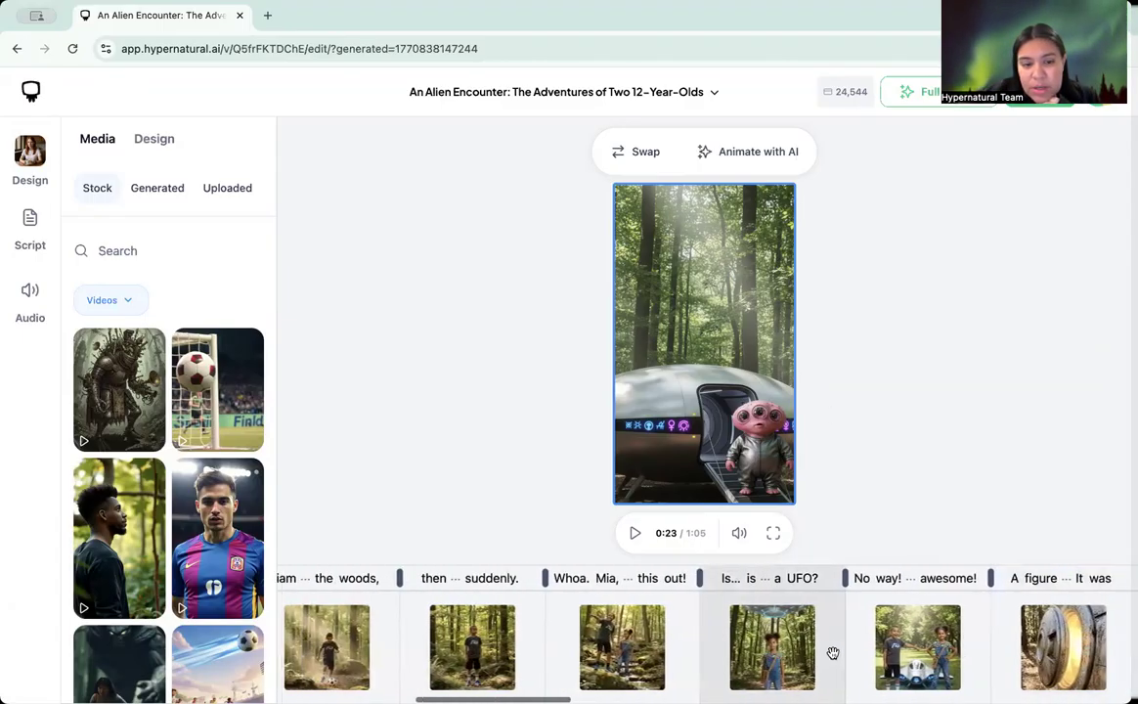
{"action": "scroll", "coordinate": [835, 658], "scroll_direction": "left", "scroll_amount": 8}
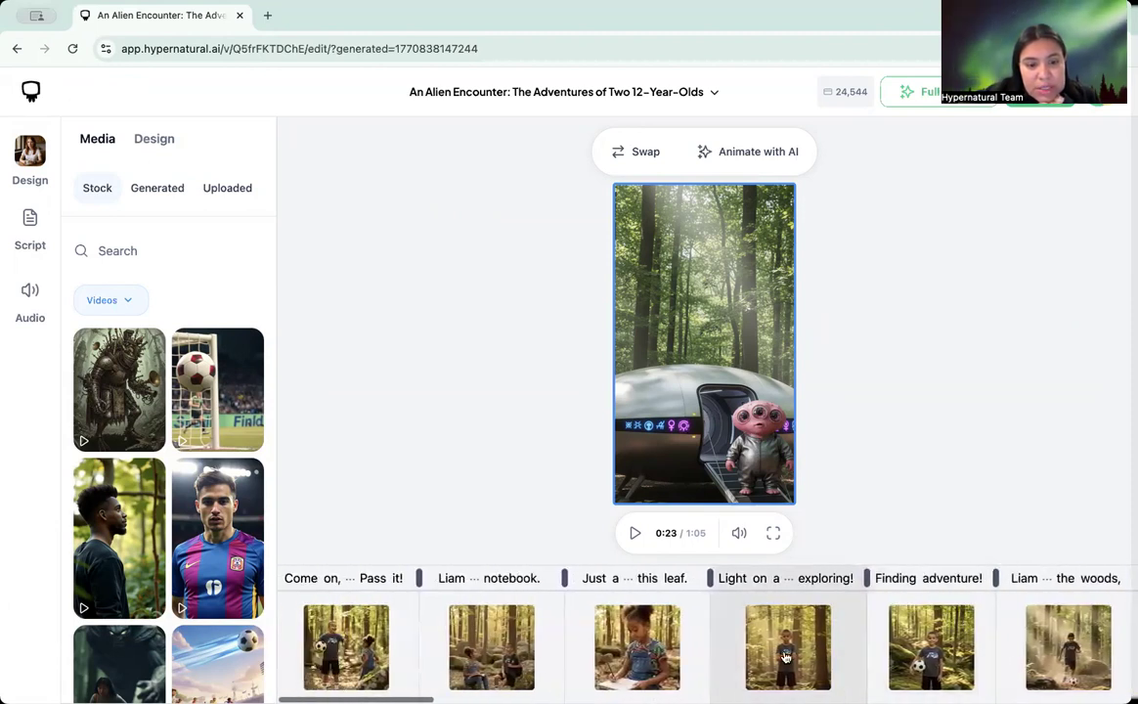
{"action": "left_click", "coordinate": [352, 653]}
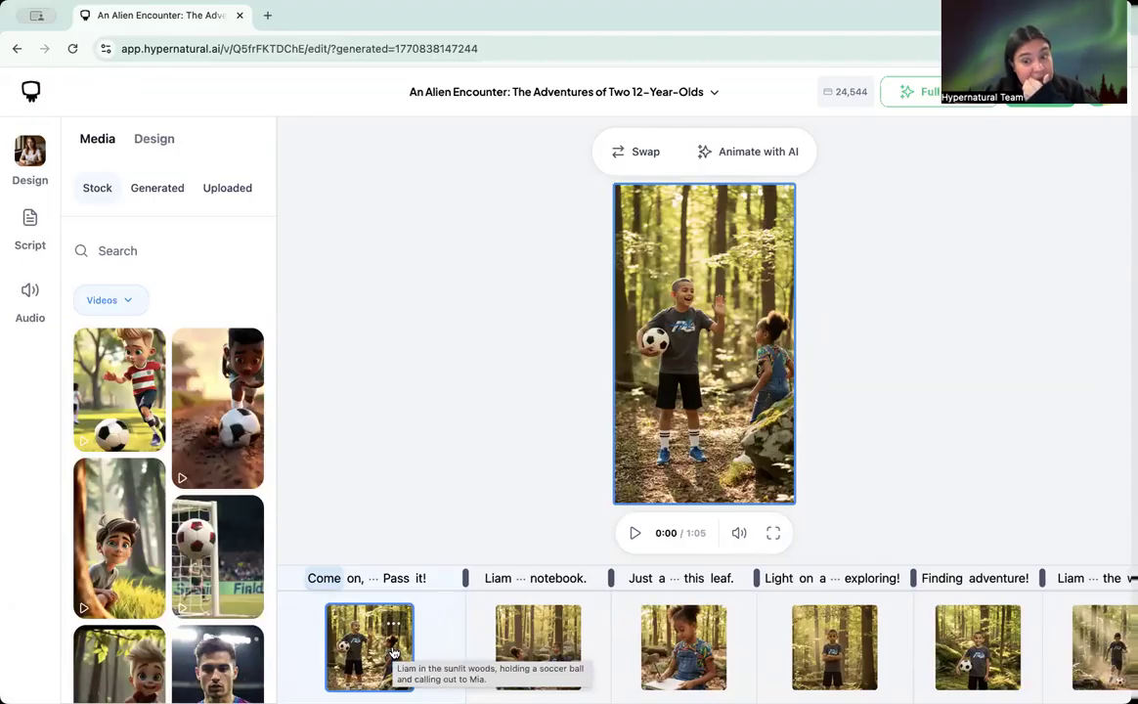
{"action": "scroll", "coordinate": [612, 661], "scroll_direction": "right", "scroll_amount": 15}
{"action": "scroll", "coordinate": [713, 662], "scroll_direction": "left", "scroll_amount": 15}
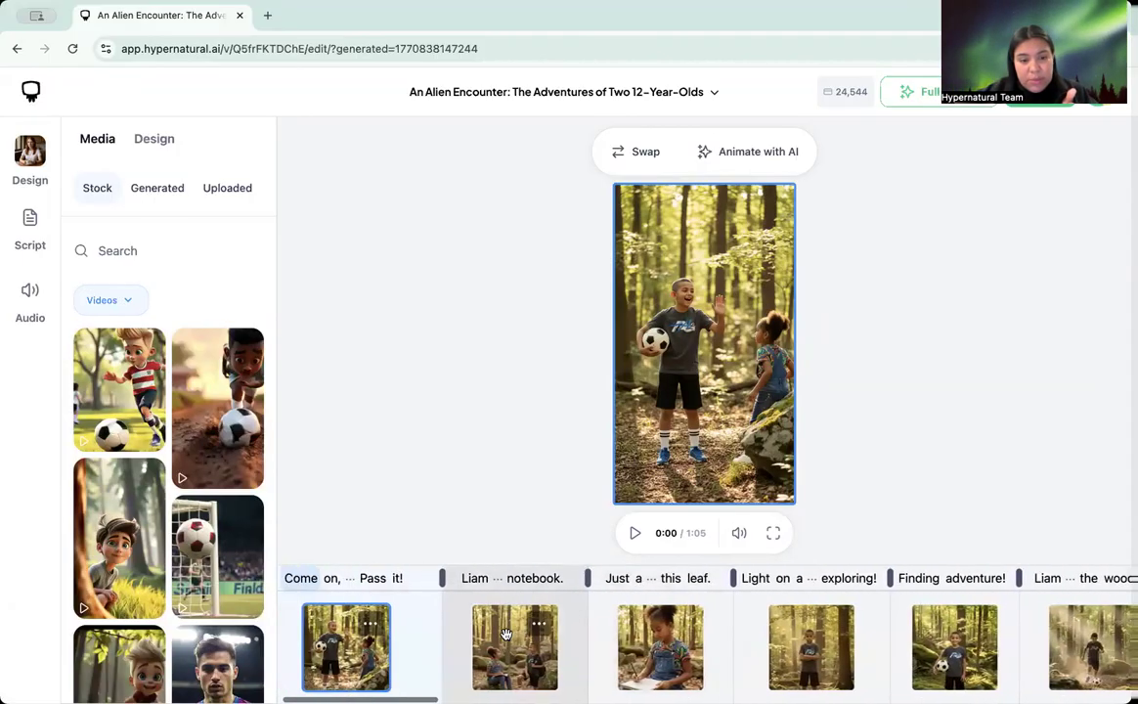
{"action": "left_click", "coordinate": [635, 532]}
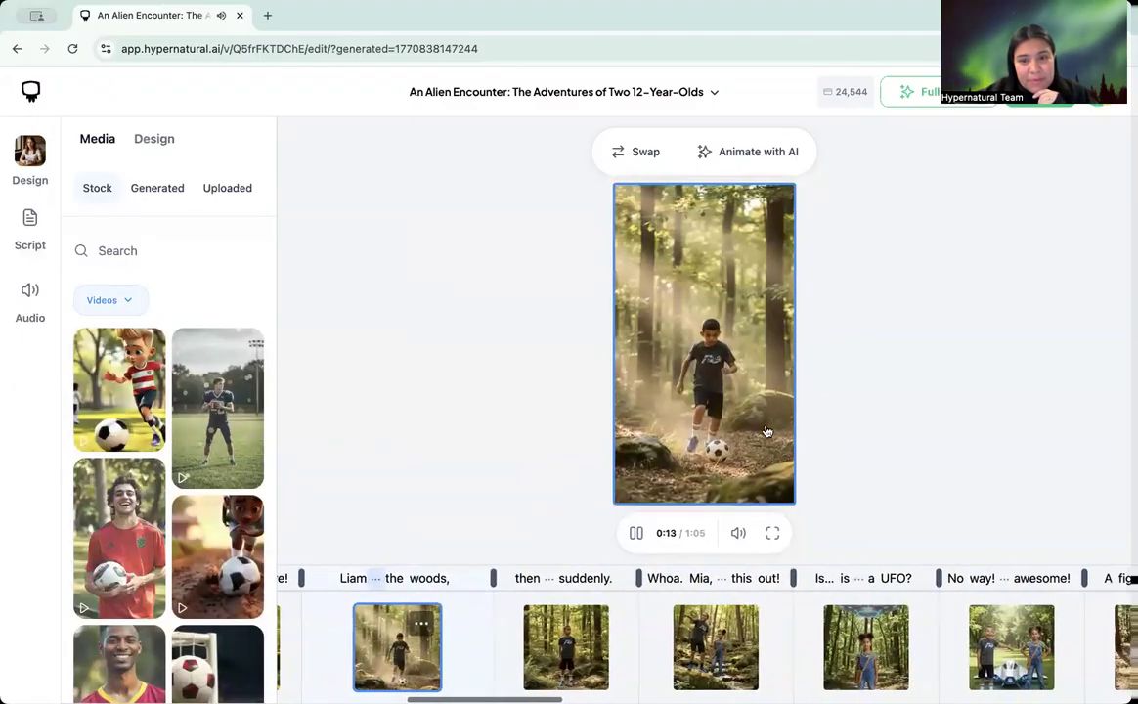
{"action": "left_click", "coordinate": [635, 534]}
{"action": "scroll", "coordinate": [655, 650], "scroll_direction": "left", "scroll_amount": 3}
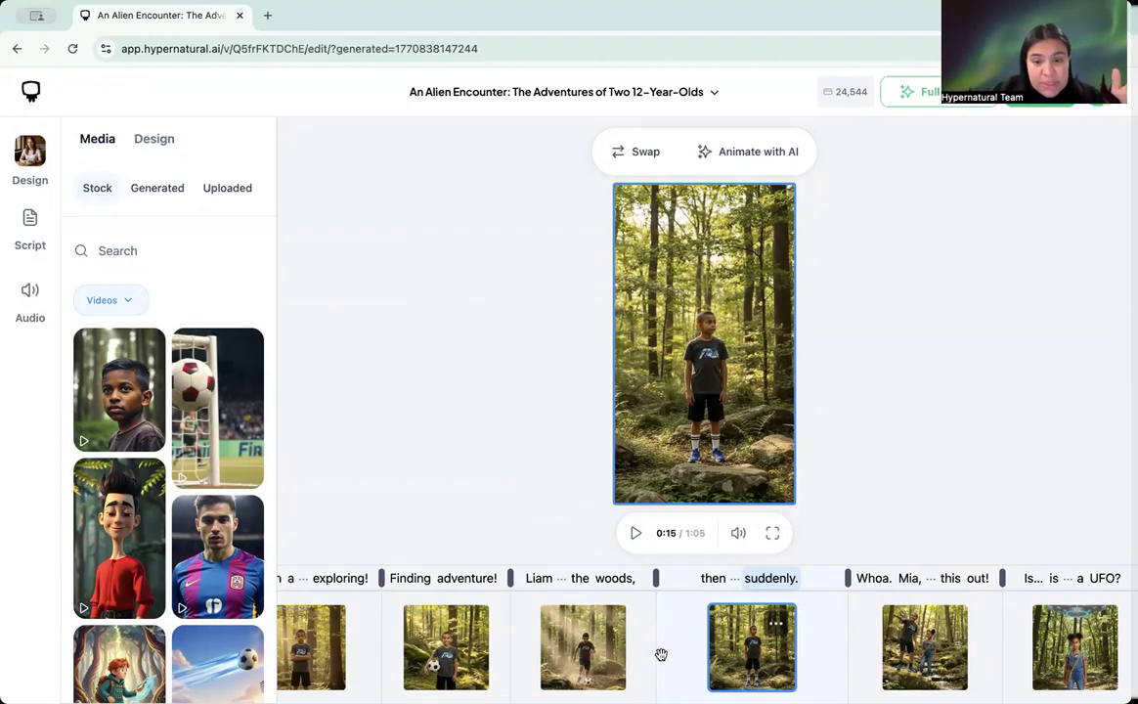
Inspect the "Whoa. Mia", "a UFO?", "No way!" and "A figure" scenes for the children and the spacecraft.
{"action": "scroll", "coordinate": [625, 658], "scroll_direction": "left", "scroll_amount": 10}
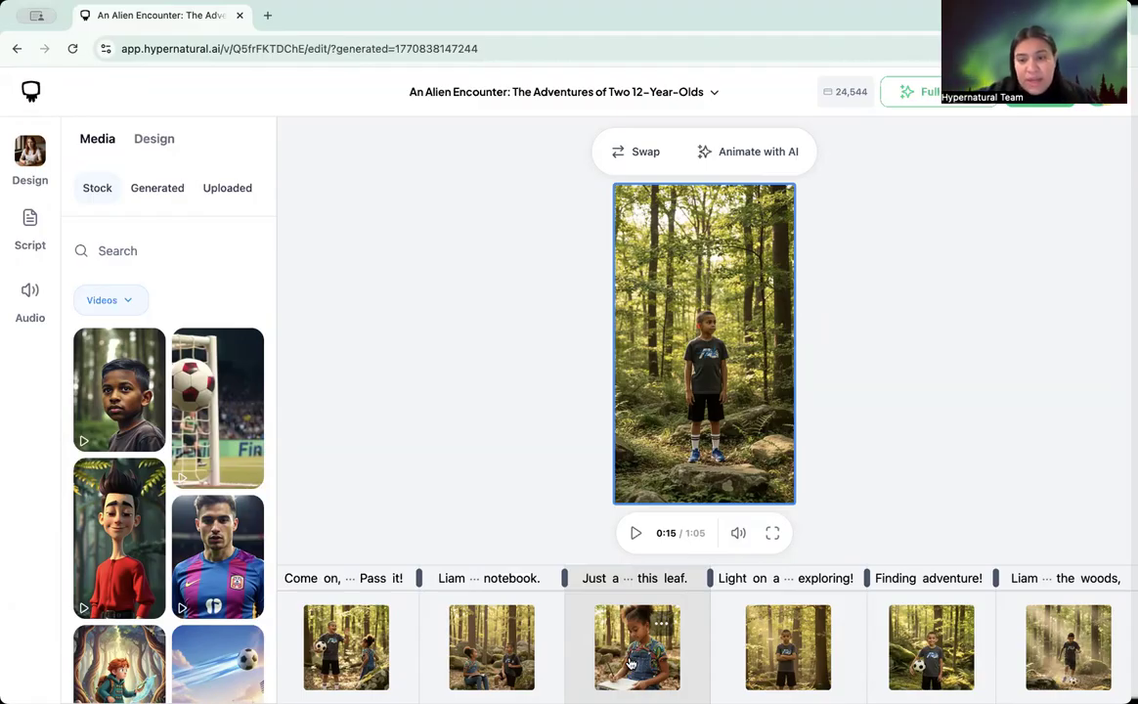
{"action": "scroll", "coordinate": [879, 653], "scroll_direction": "right", "scroll_amount": 10}
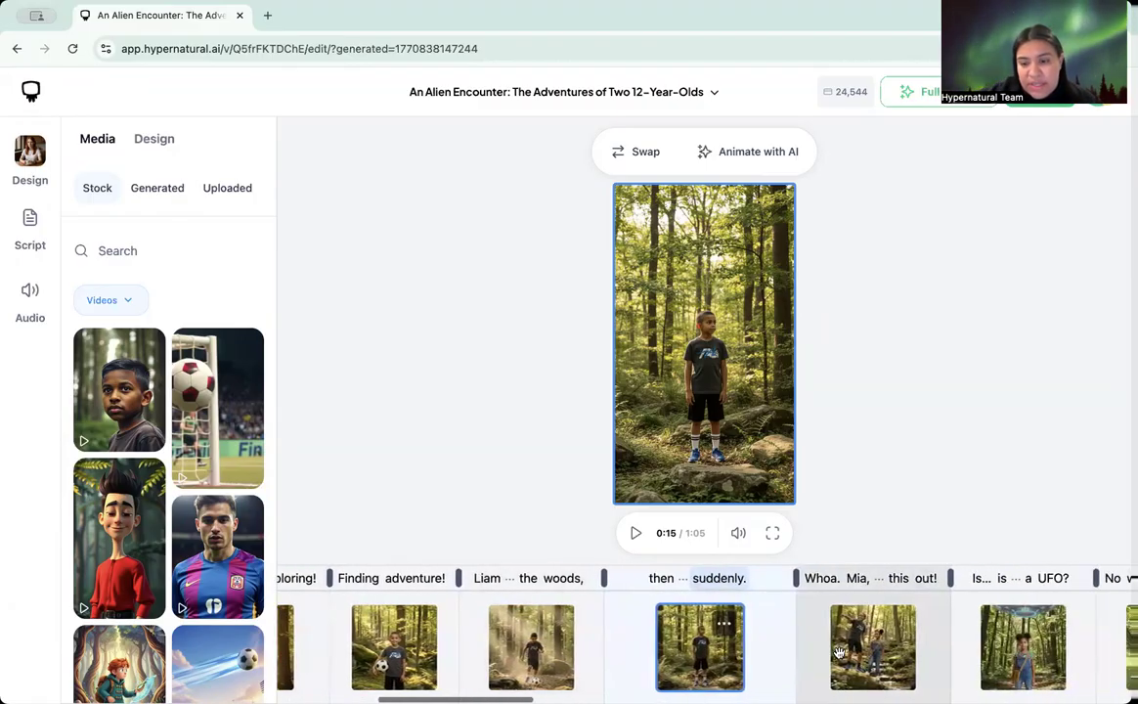
{"action": "scroll", "coordinate": [838, 653], "scroll_direction": "right", "scroll_amount": 3}
{"action": "left_click", "coordinate": [831, 650]}
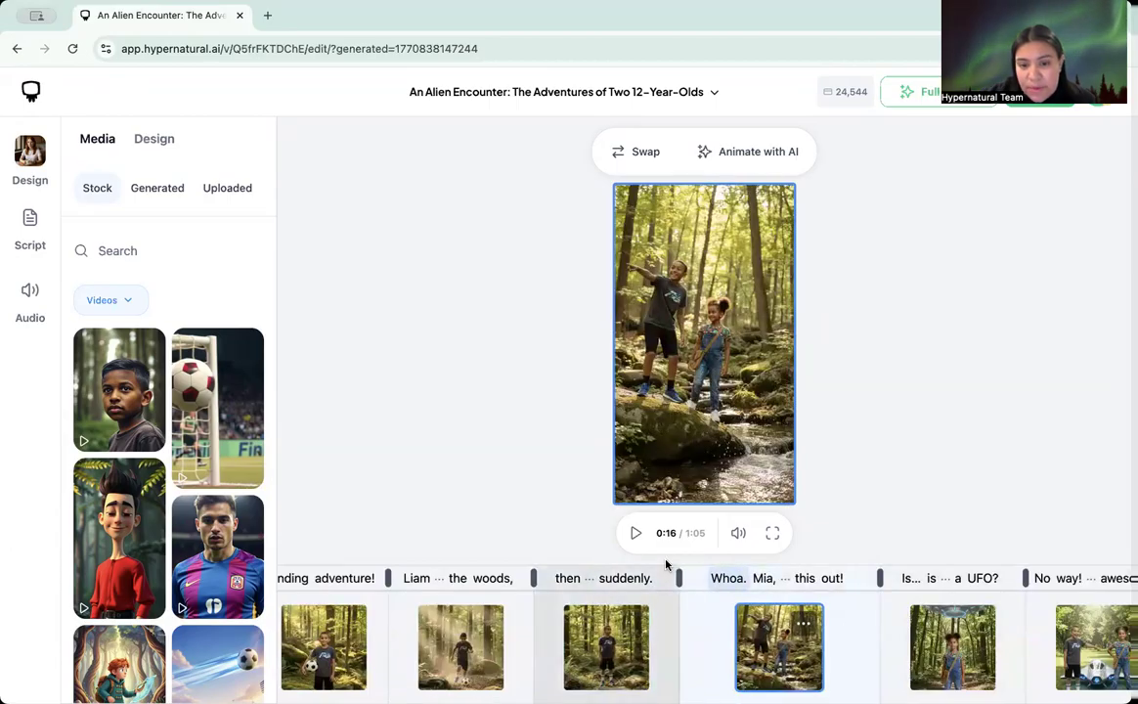
{"action": "left_click", "coordinate": [636, 535]}
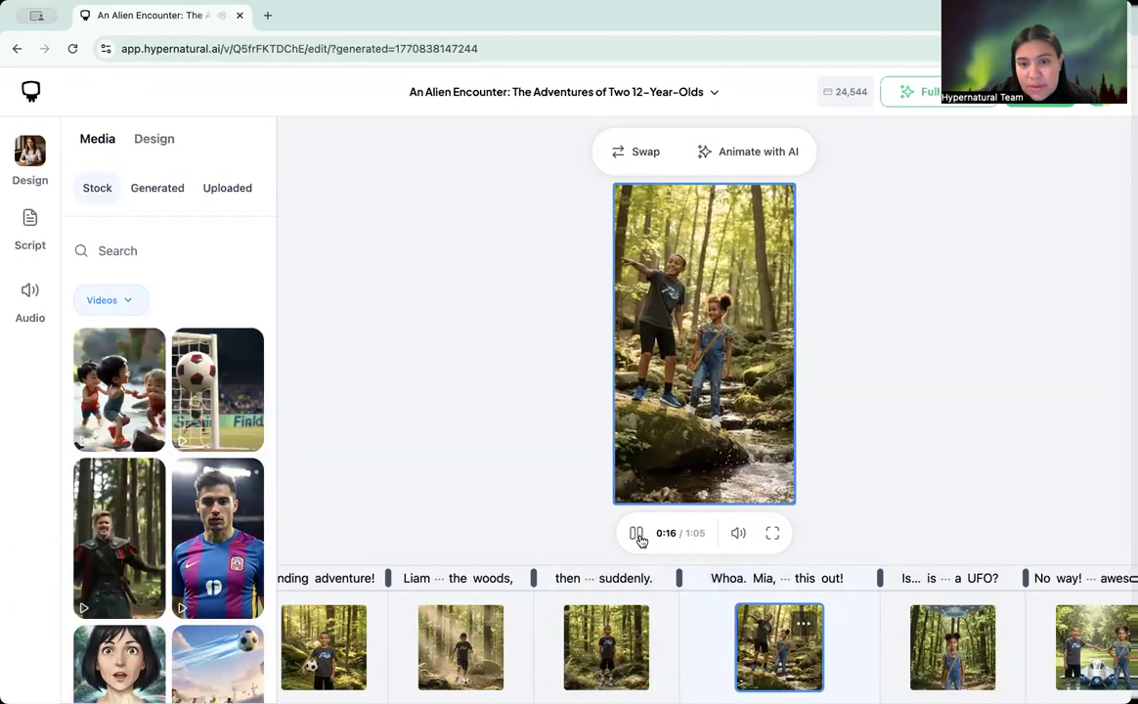
{"action": "scroll", "coordinate": [927, 642], "scroll_direction": "right", "scroll_amount": 3}
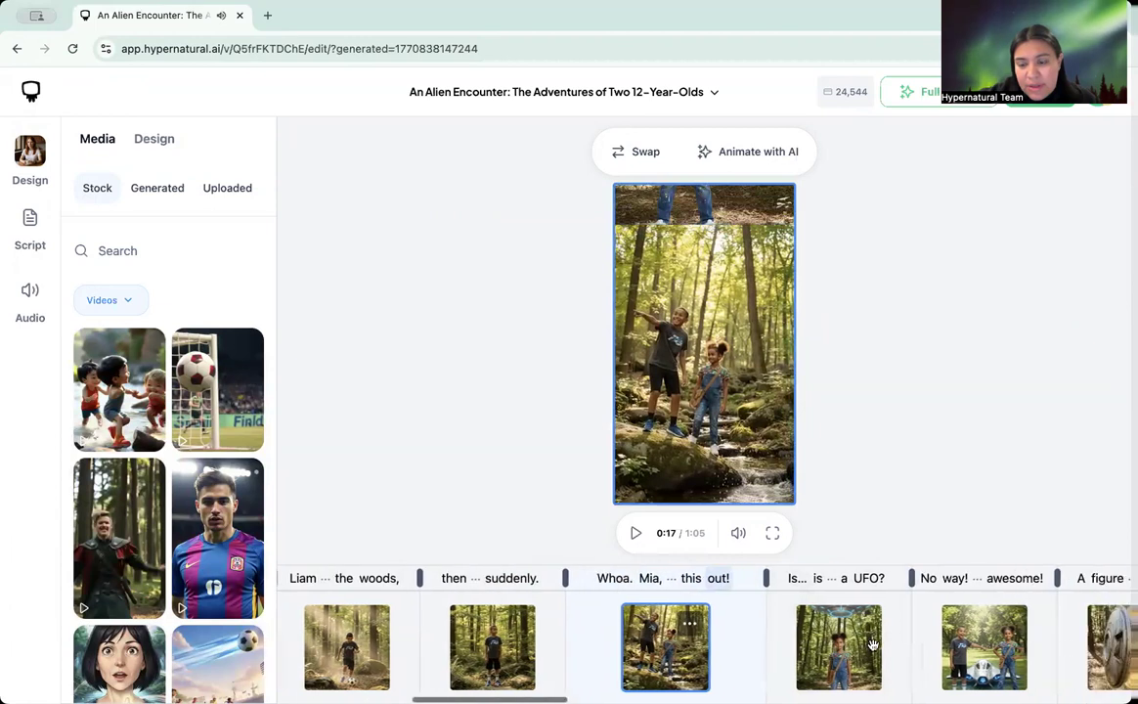
{"action": "left_click", "coordinate": [785, 653]}
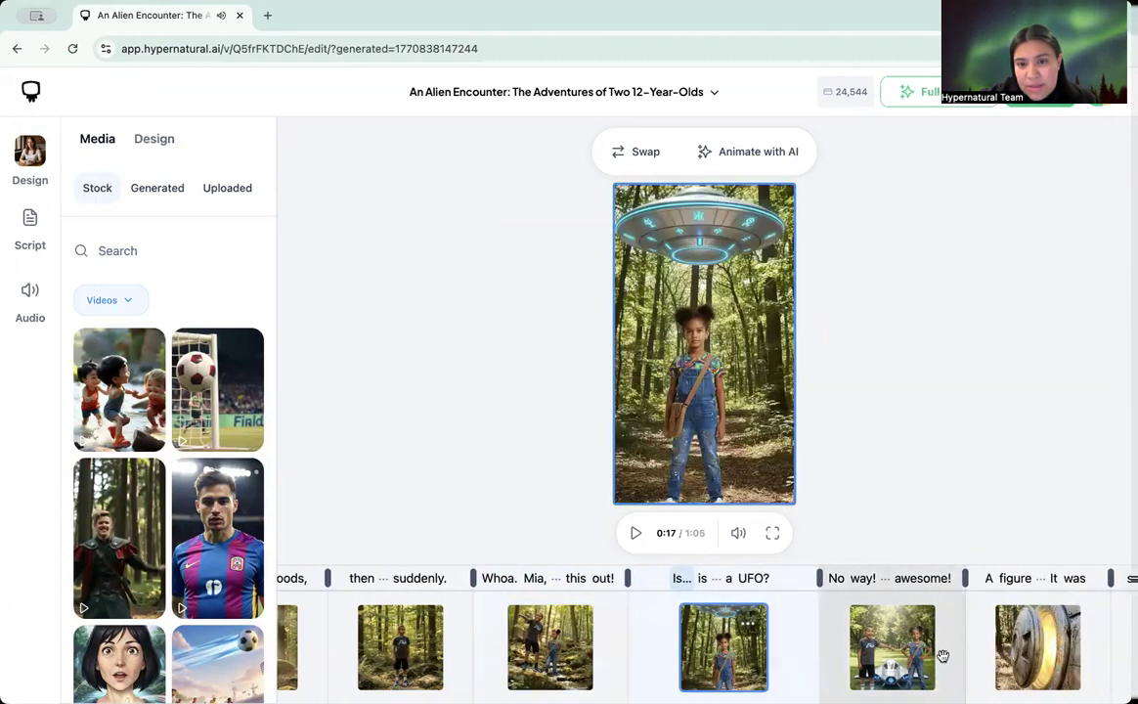
{"action": "left_click", "coordinate": [887, 618]}
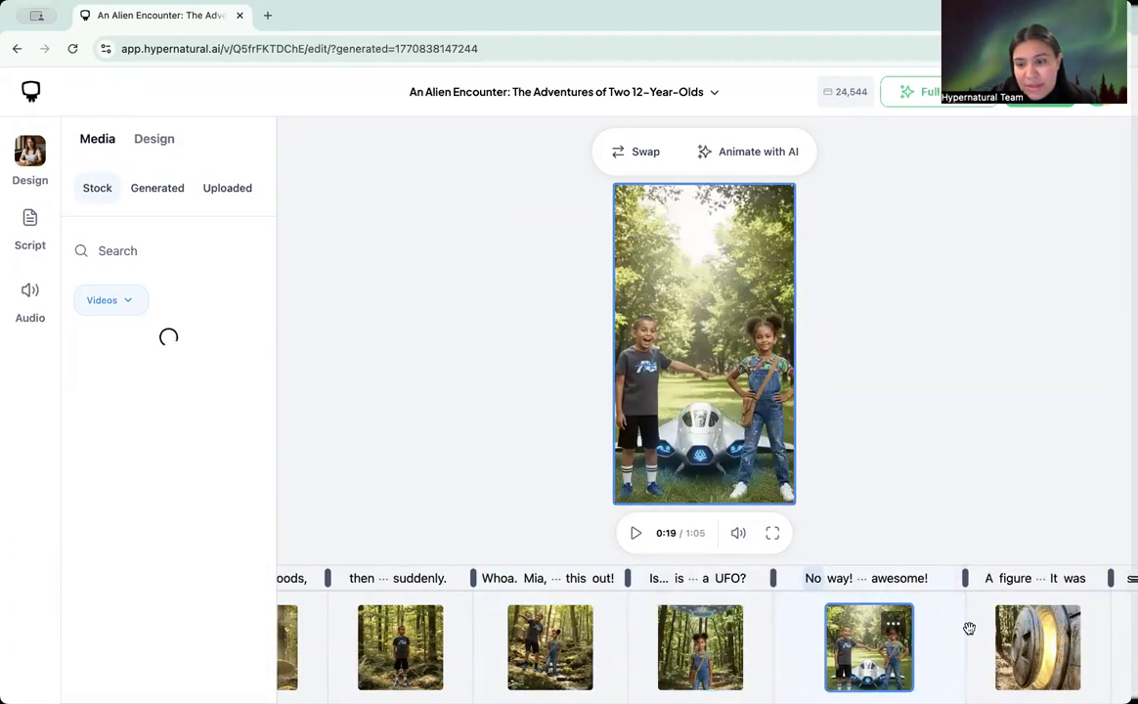
{"action": "scroll", "coordinate": [1019, 627], "scroll_direction": "right", "scroll_amount": 3}
{"action": "left_click", "coordinate": [877, 658]}
{"action": "scroll", "coordinate": [878, 658], "scroll_direction": "right", "scroll_amount": 3}
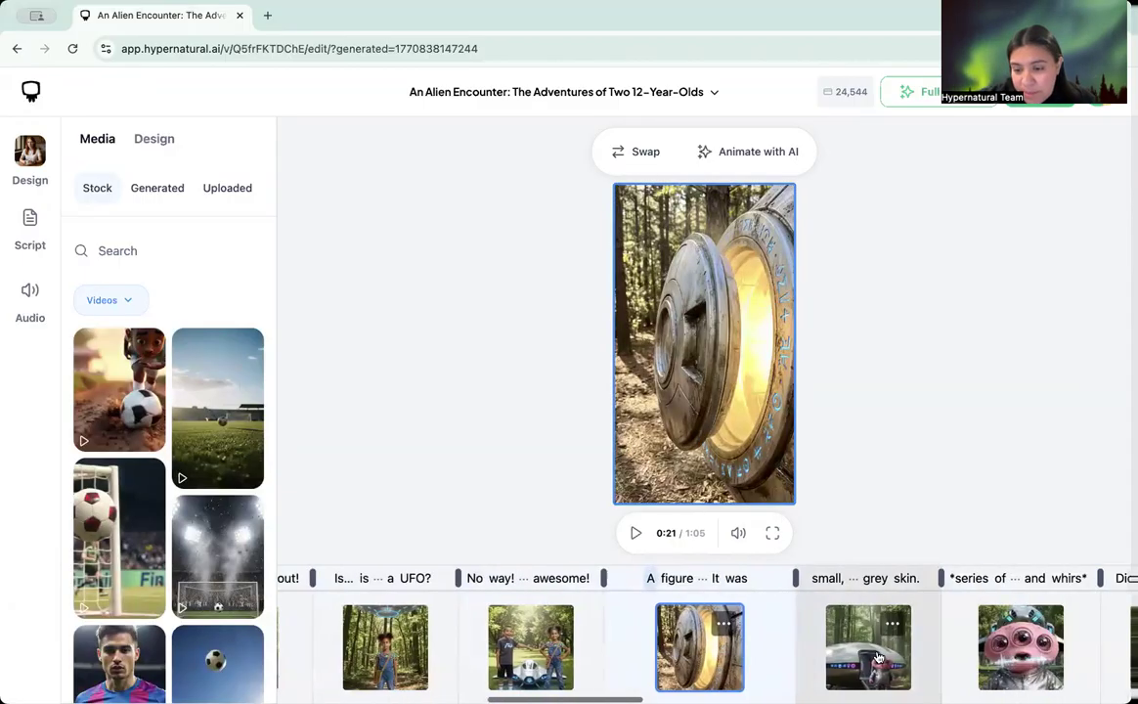
Check the image-generation prompt, realistic style and setting description in the opening "Pass it!" scene's swap options.
{"action": "scroll", "coordinate": [877, 657], "scroll_direction": "left", "scroll_amount": 8}
{"action": "scroll", "coordinate": [878, 658], "scroll_direction": "left", "scroll_amount": 10}
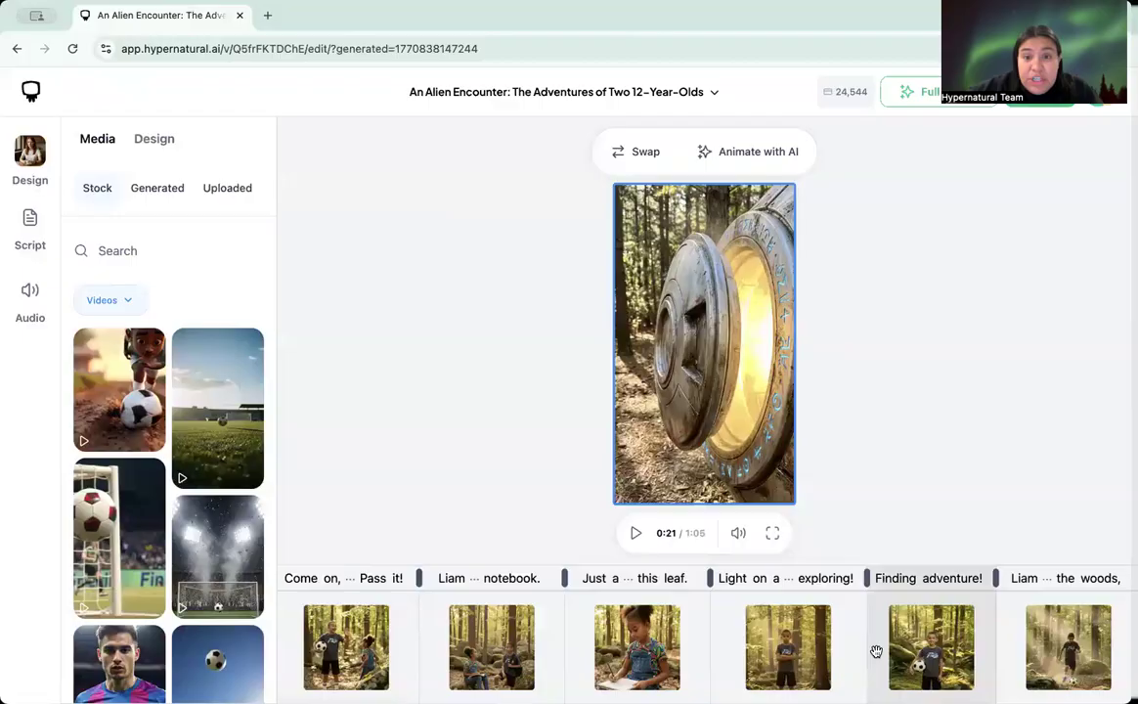
{"action": "left_click", "coordinate": [347, 670]}
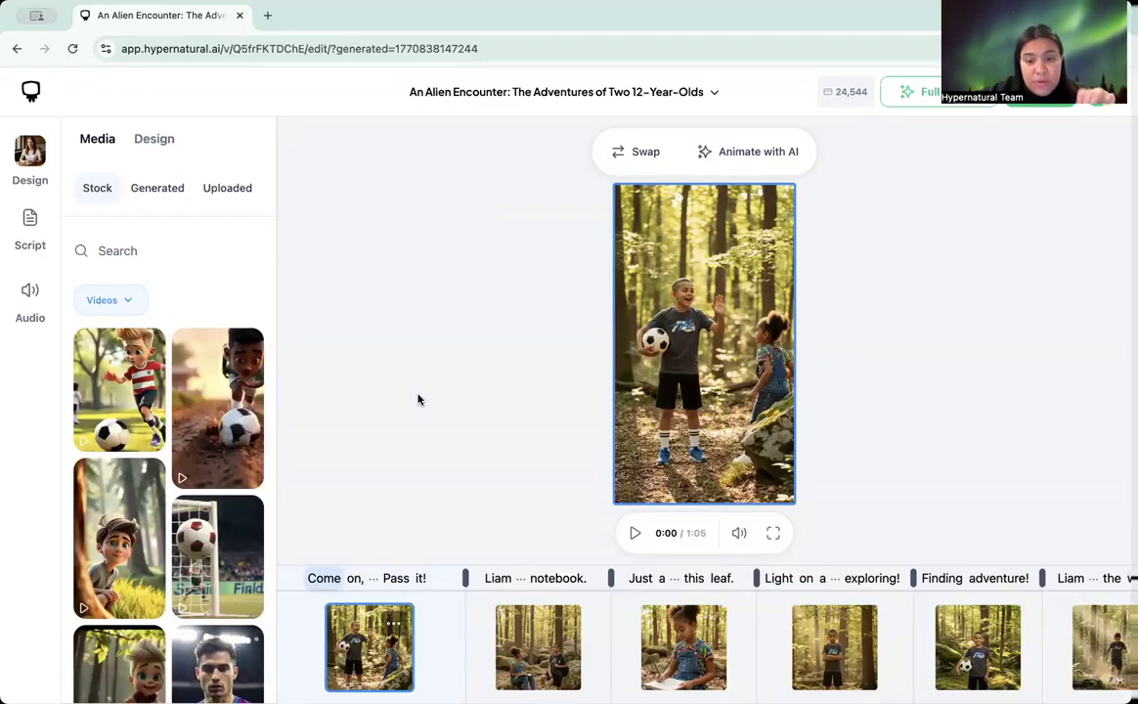
{"action": "left_click", "coordinate": [644, 154]}
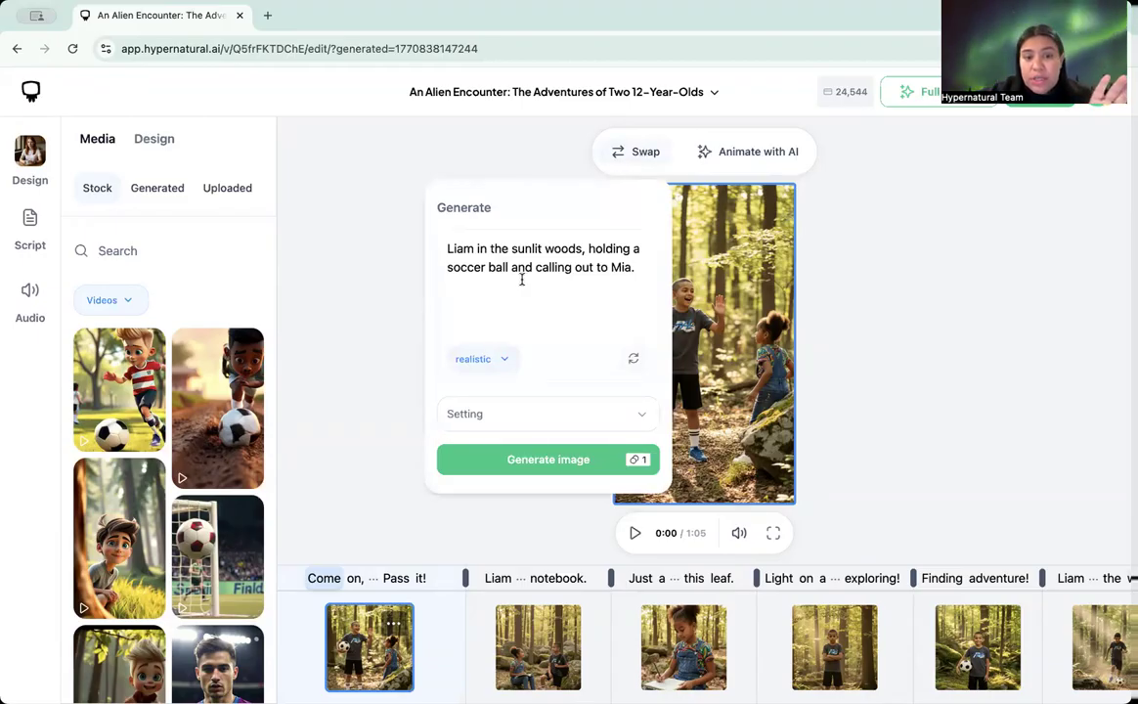
{"action": "left_click", "coordinate": [501, 414]}
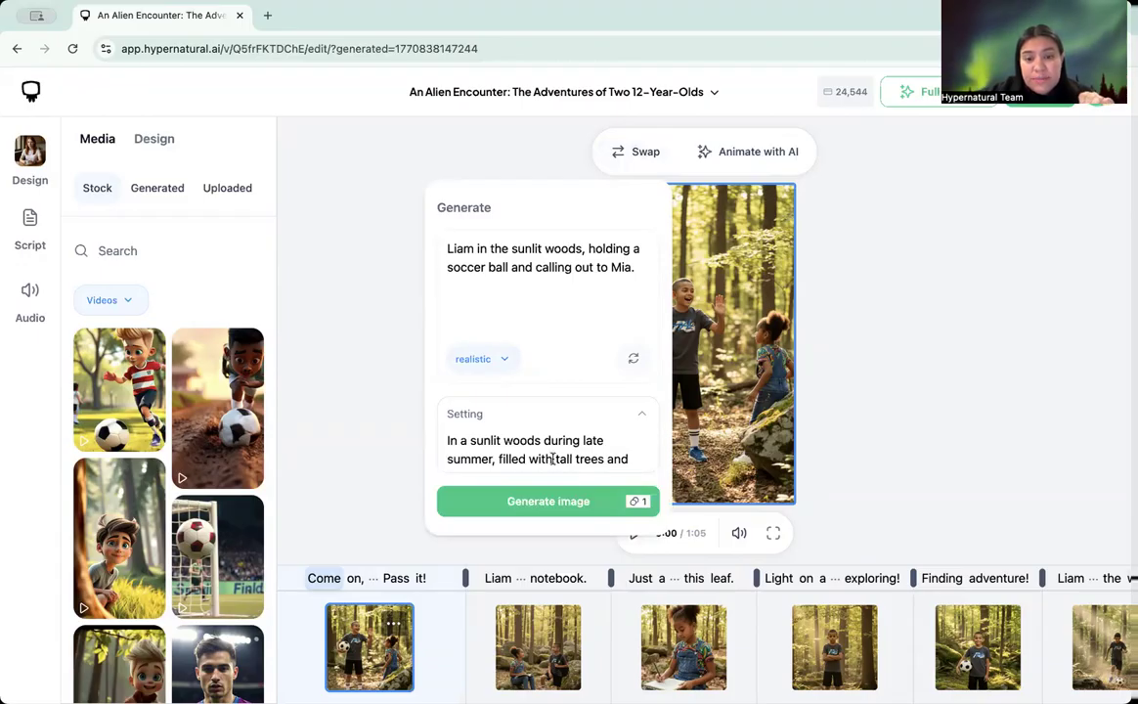
{"action": "left_click", "coordinate": [570, 150]}
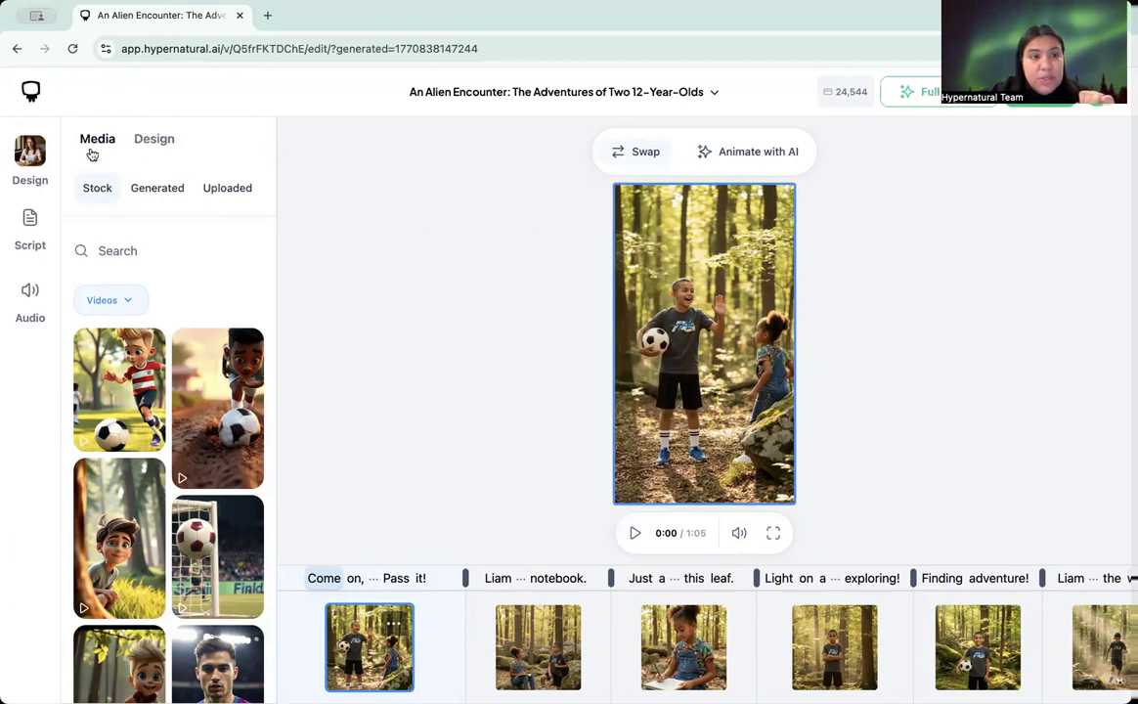
Browse the stock videos suggested for the opening scene.
{"action": "left_click", "coordinate": [98, 190]}
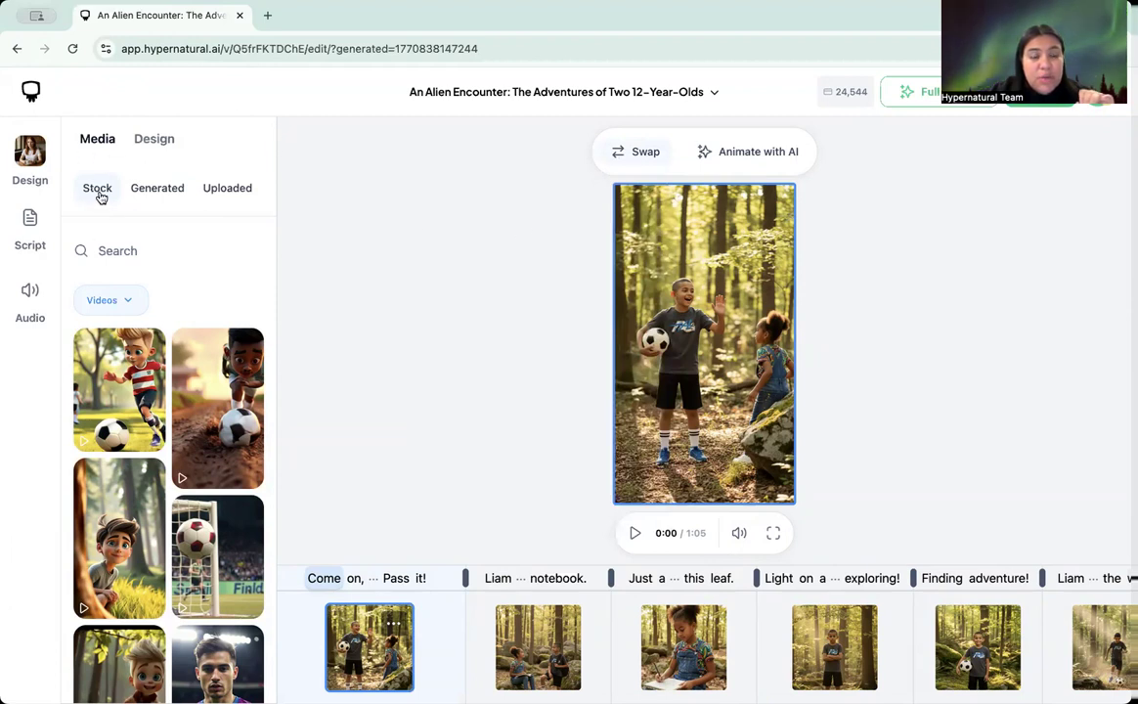
{"action": "scroll", "coordinate": [166, 489], "scroll_direction": "down", "scroll_amount": 10}
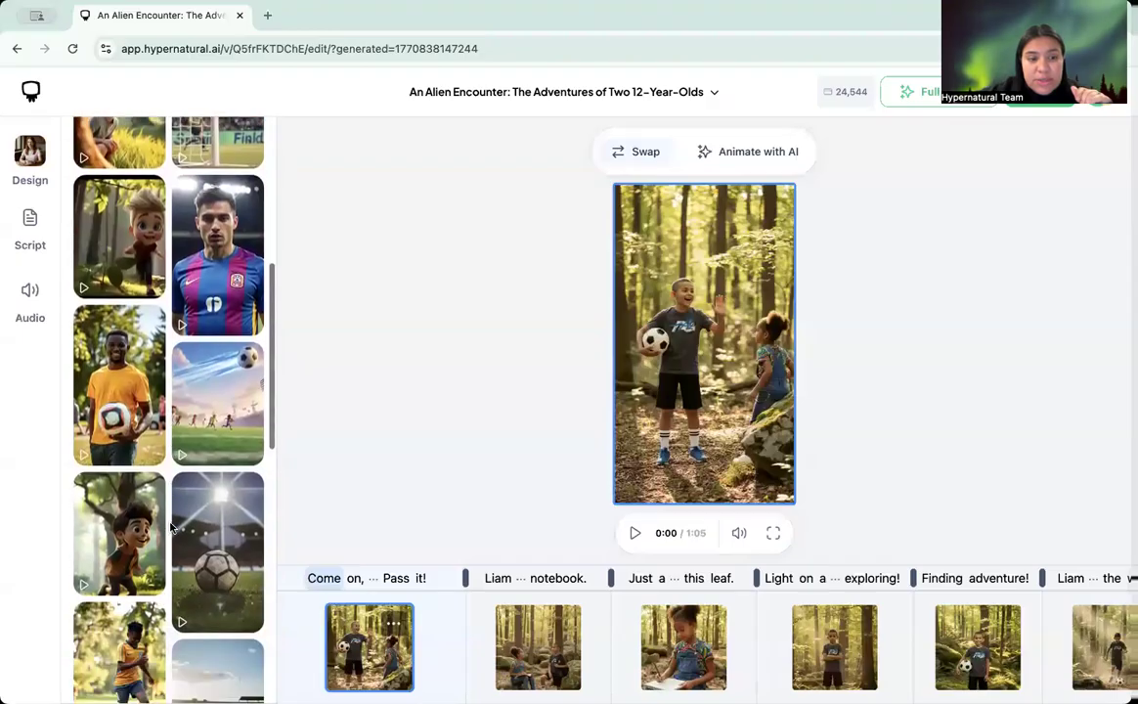
{"action": "scroll", "coordinate": [171, 528], "scroll_direction": "up", "scroll_amount": 10}
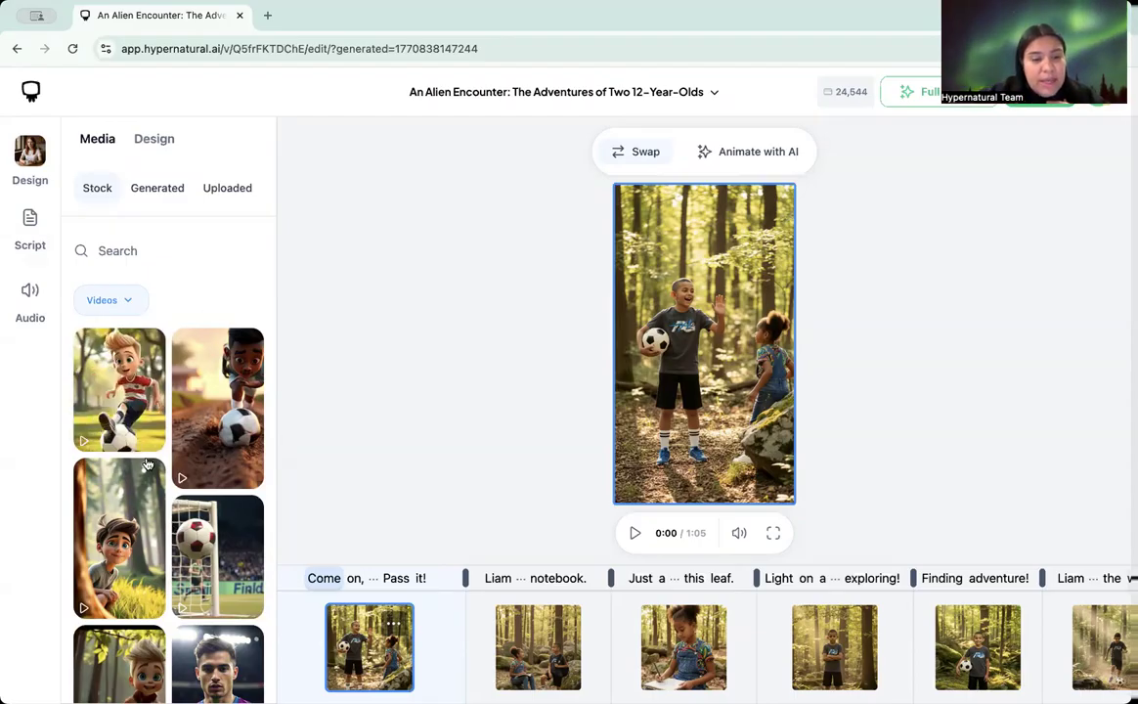
{"action": "scroll", "coordinate": [148, 485], "scroll_direction": "down", "scroll_amount": 2}
{"action": "scroll", "coordinate": [137, 410], "scroll_direction": "up", "scroll_amount": 5}
Look through stock videos matching "ashley laugh", filtered to the Ashley character.
{"action": "left_click", "coordinate": [114, 249]}
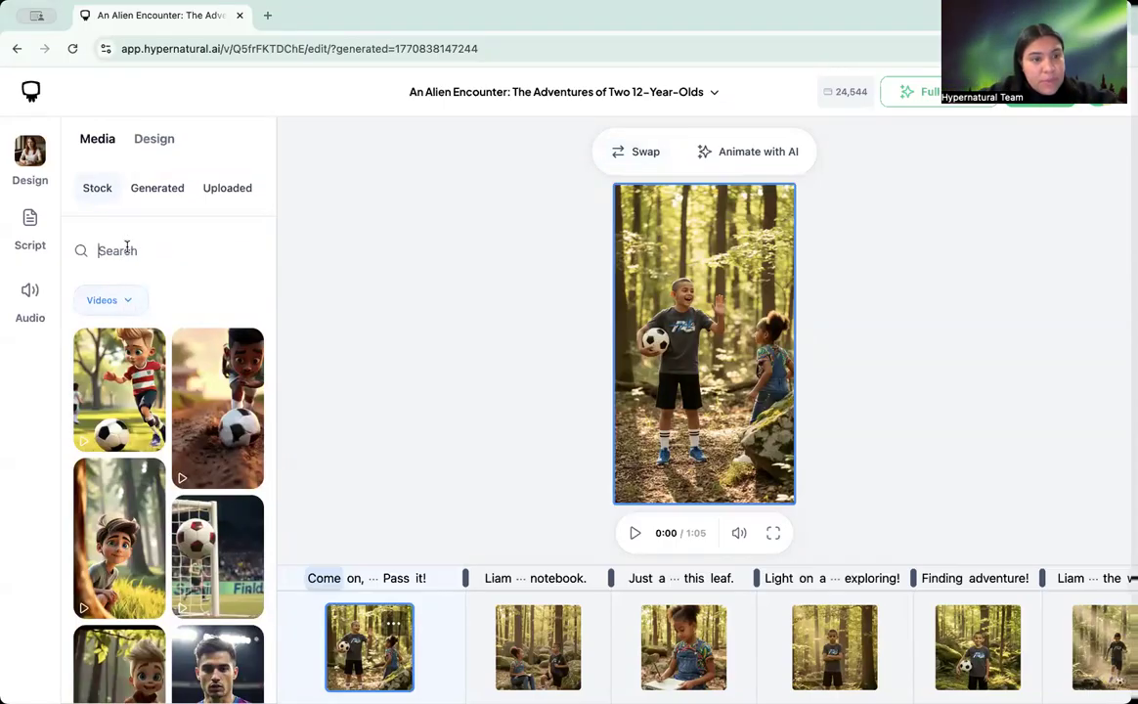
{"action": "type", "text": "ashley laugh"}
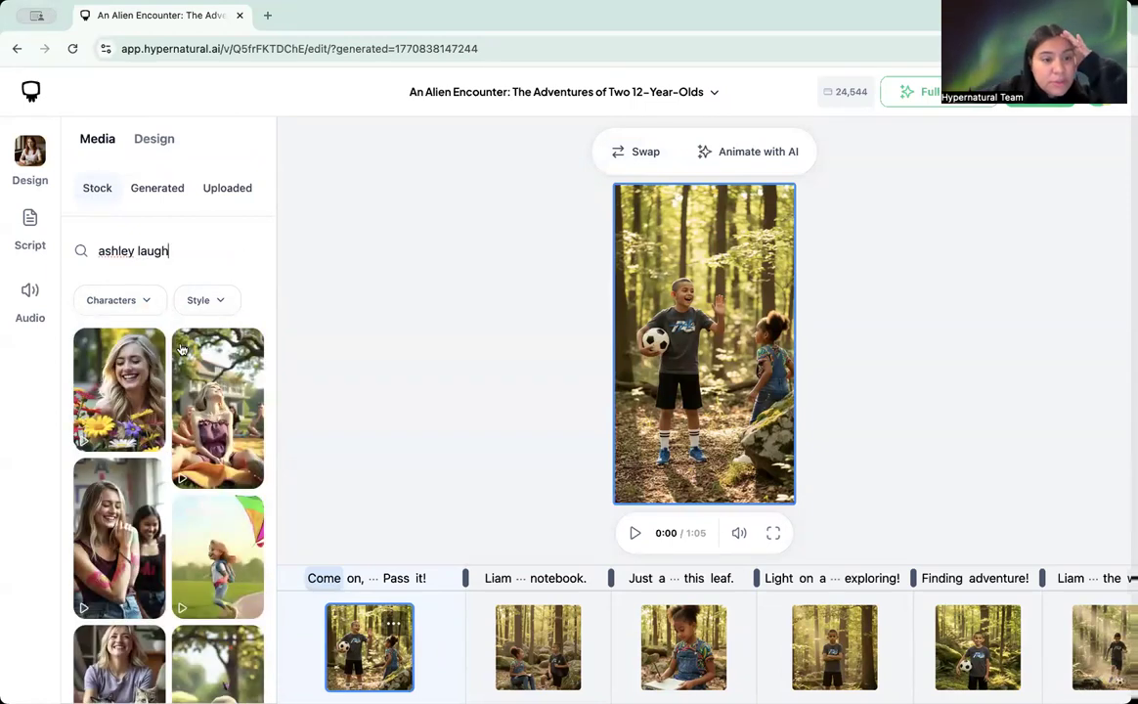
{"action": "left_click", "coordinate": [116, 300]}
{"action": "scroll", "coordinate": [175, 498], "scroll_direction": "down", "scroll_amount": 5}
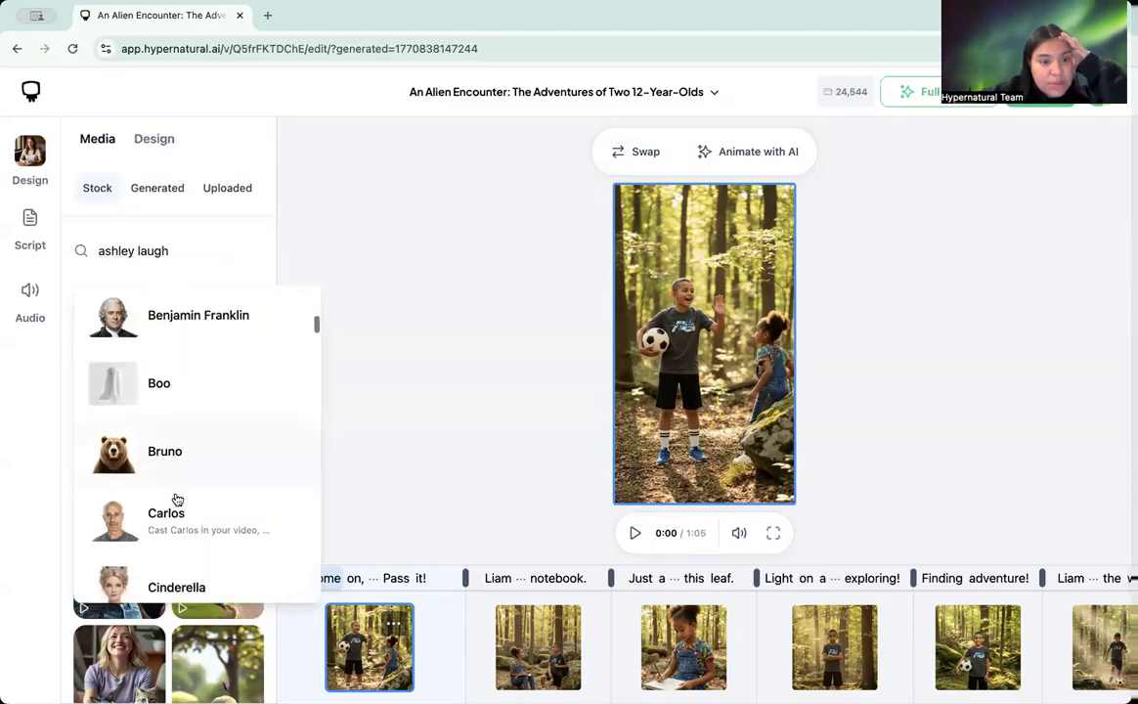
{"action": "scroll", "coordinate": [176, 500], "scroll_direction": "up", "scroll_amount": 2}
{"action": "left_click", "coordinate": [199, 329]}
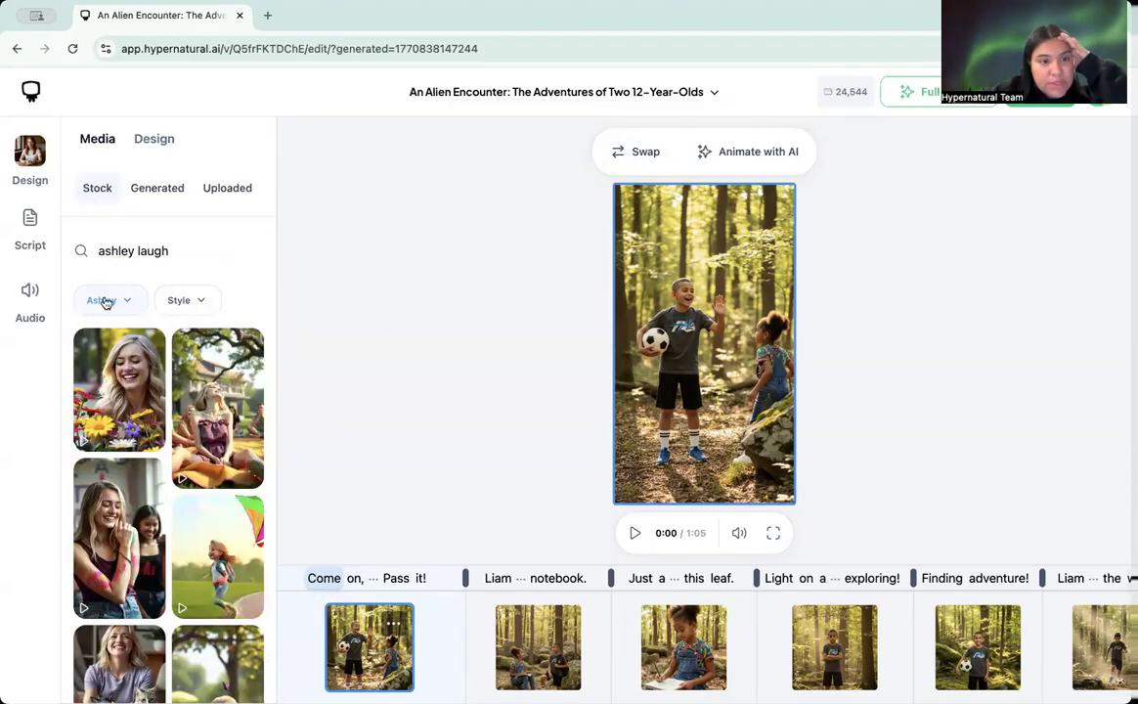
{"action": "scroll", "coordinate": [155, 489], "scroll_direction": "down", "scroll_amount": 5}
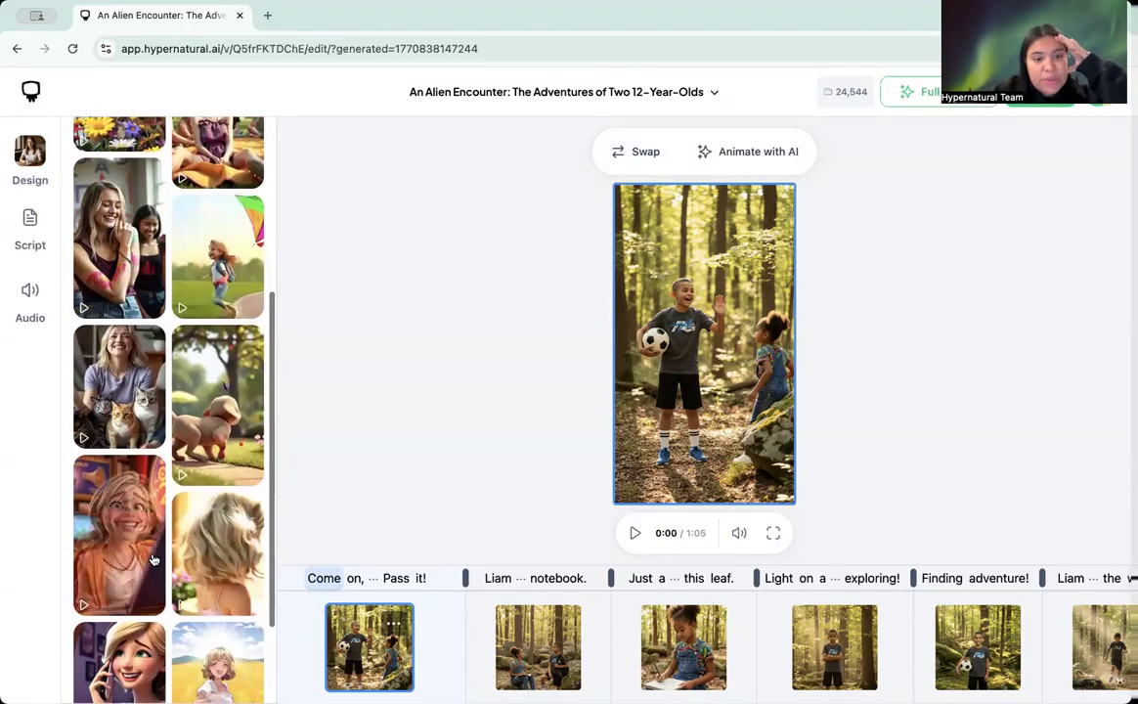
{"action": "scroll", "coordinate": [154, 559], "scroll_direction": "down", "scroll_amount": 2}
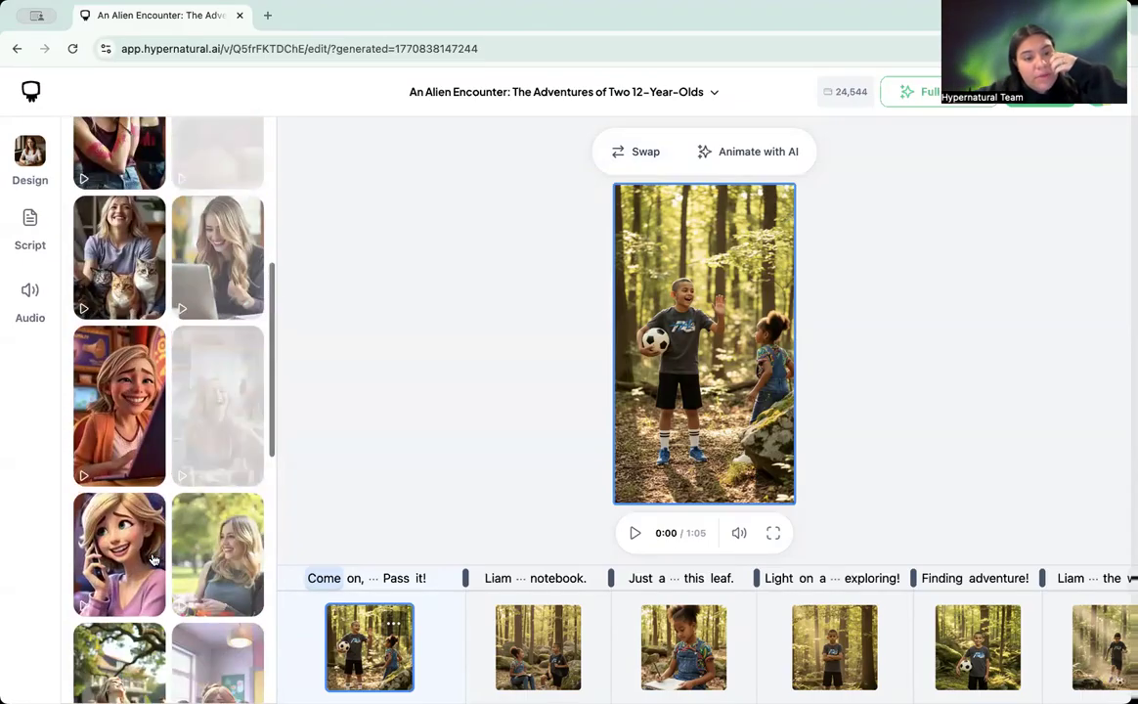
{"action": "scroll", "coordinate": [152, 559], "scroll_direction": "up", "scroll_amount": 6}
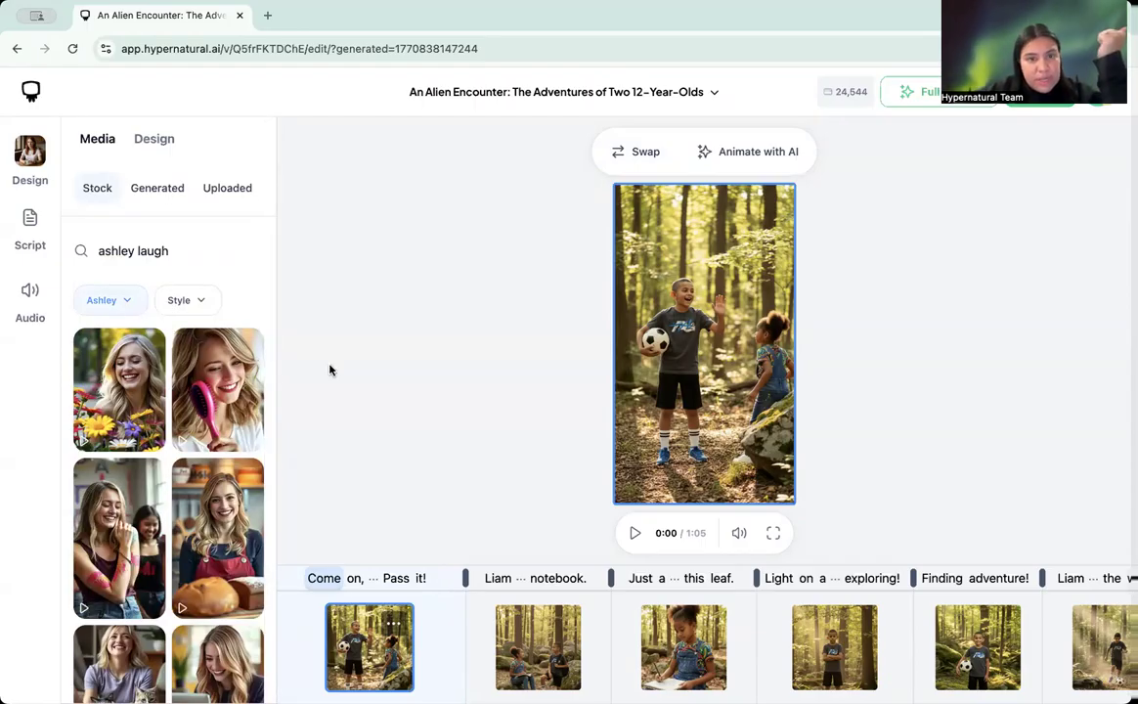
Remove the Ashley character filter and search the stock media for "ocean".
{"action": "triple_click", "coordinate": [164, 251]}
{"action": "left_click", "coordinate": [125, 301]}
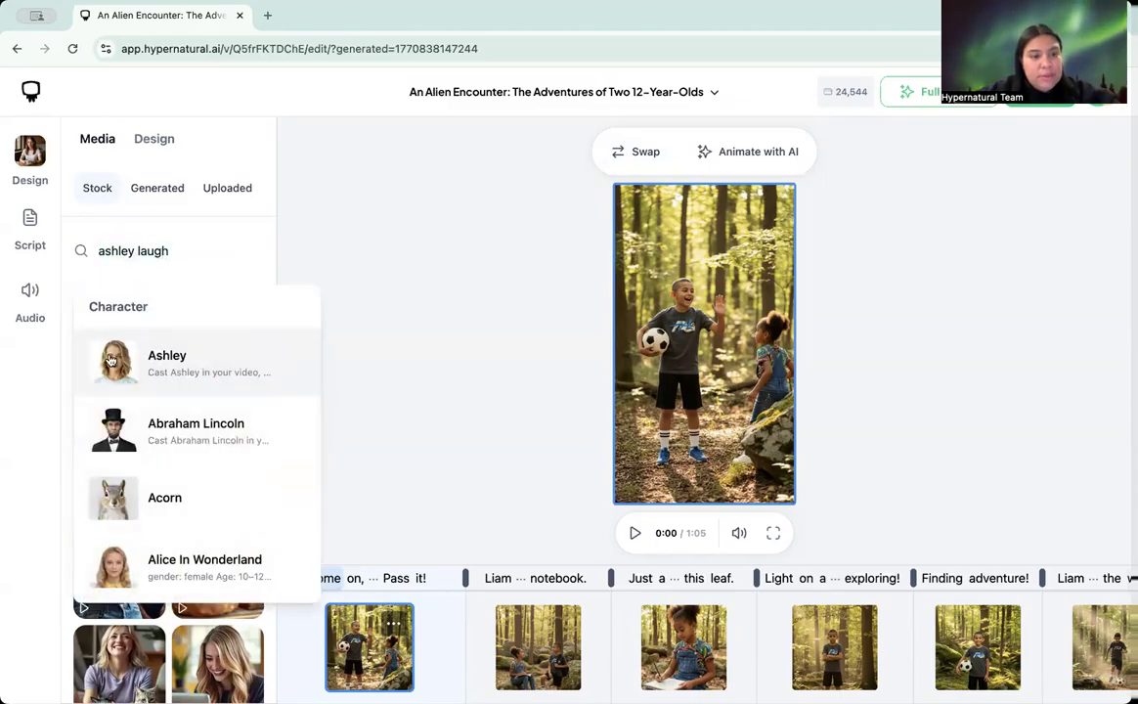
{"action": "left_click", "coordinate": [169, 355]}
{"action": "triple_click", "coordinate": [142, 252]}
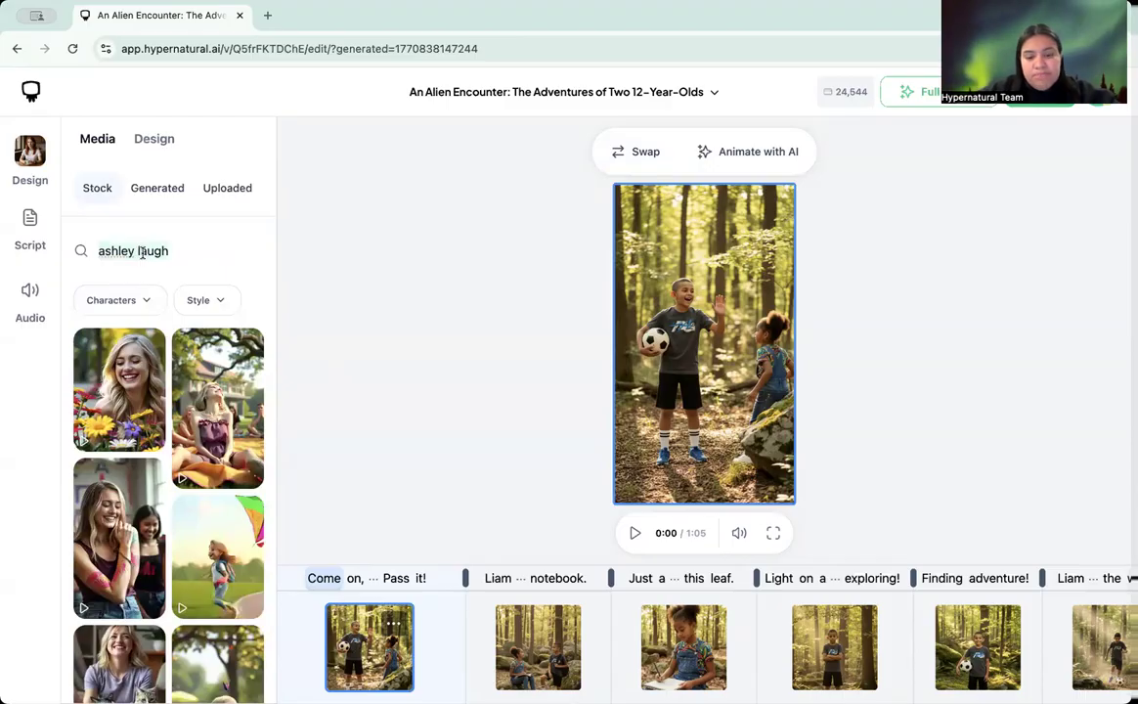
{"action": "type", "text": "ocean"}
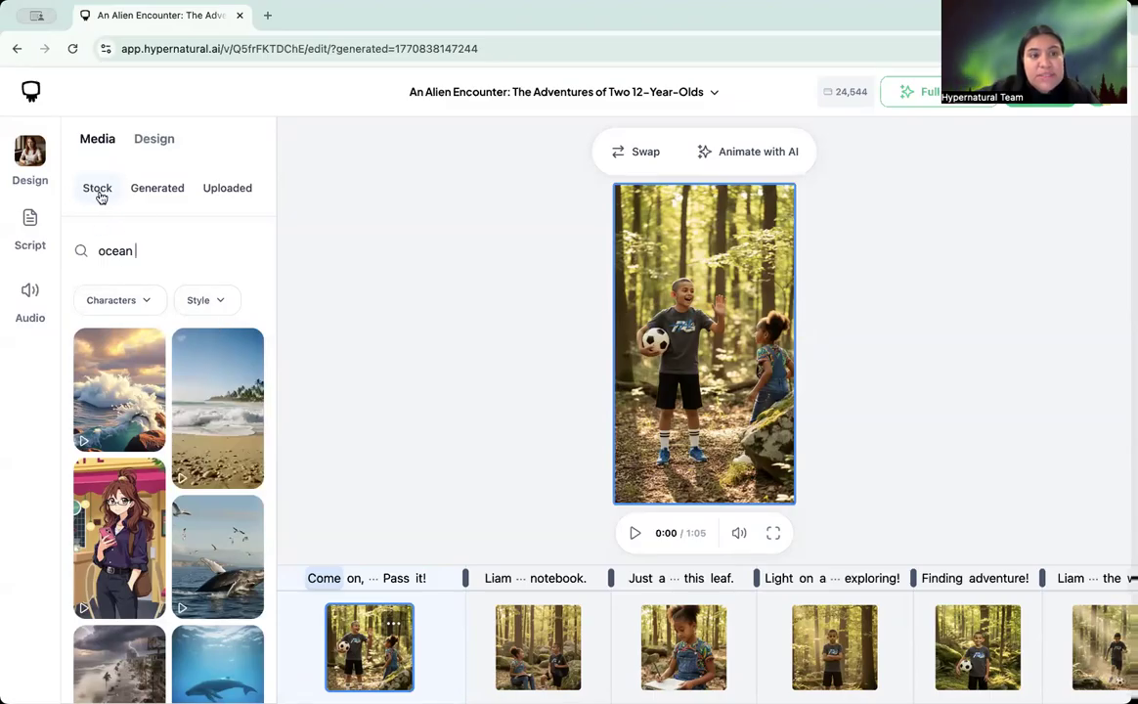
Browse the previously generated media available for the opening scene.
{"action": "left_click", "coordinate": [148, 189]}
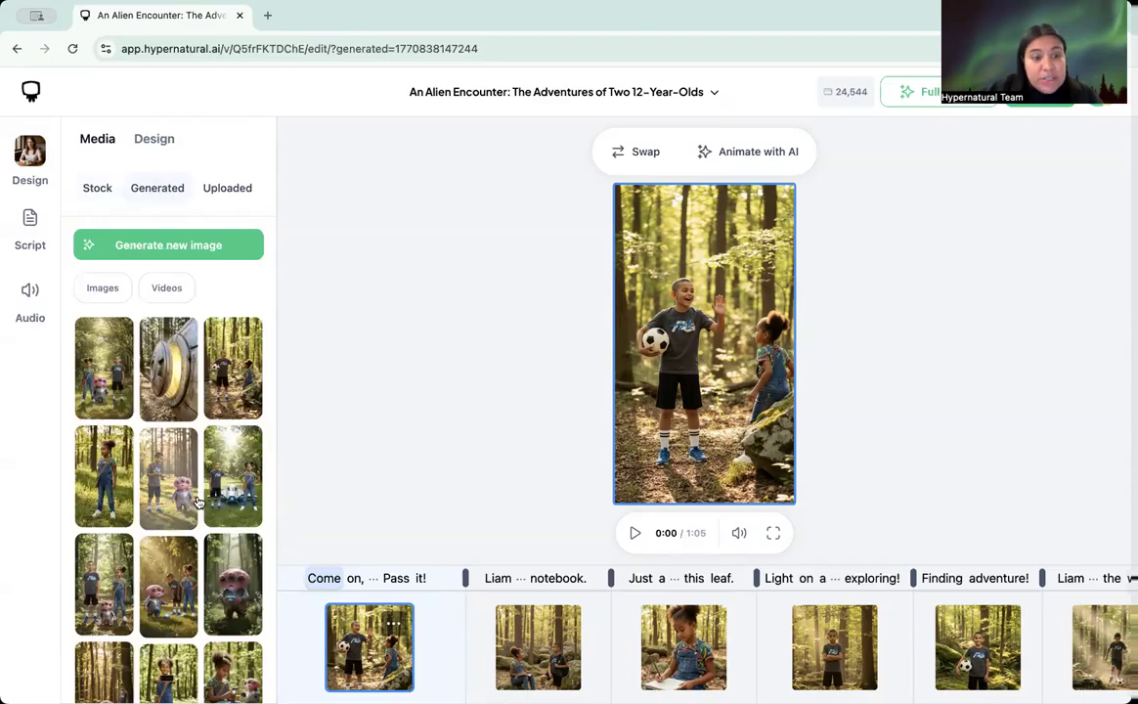
{"action": "scroll", "coordinate": [171, 449], "scroll_direction": "down", "scroll_amount": 5}
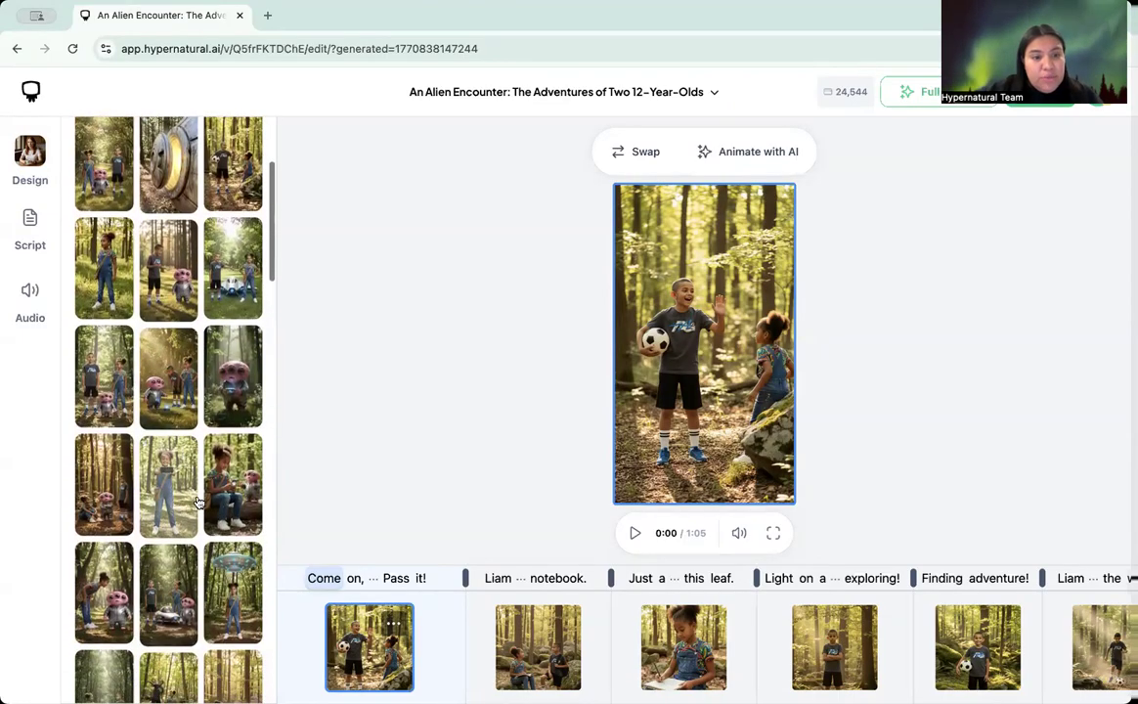
{"action": "scroll", "coordinate": [197, 501], "scroll_direction": "down", "scroll_amount": 3}
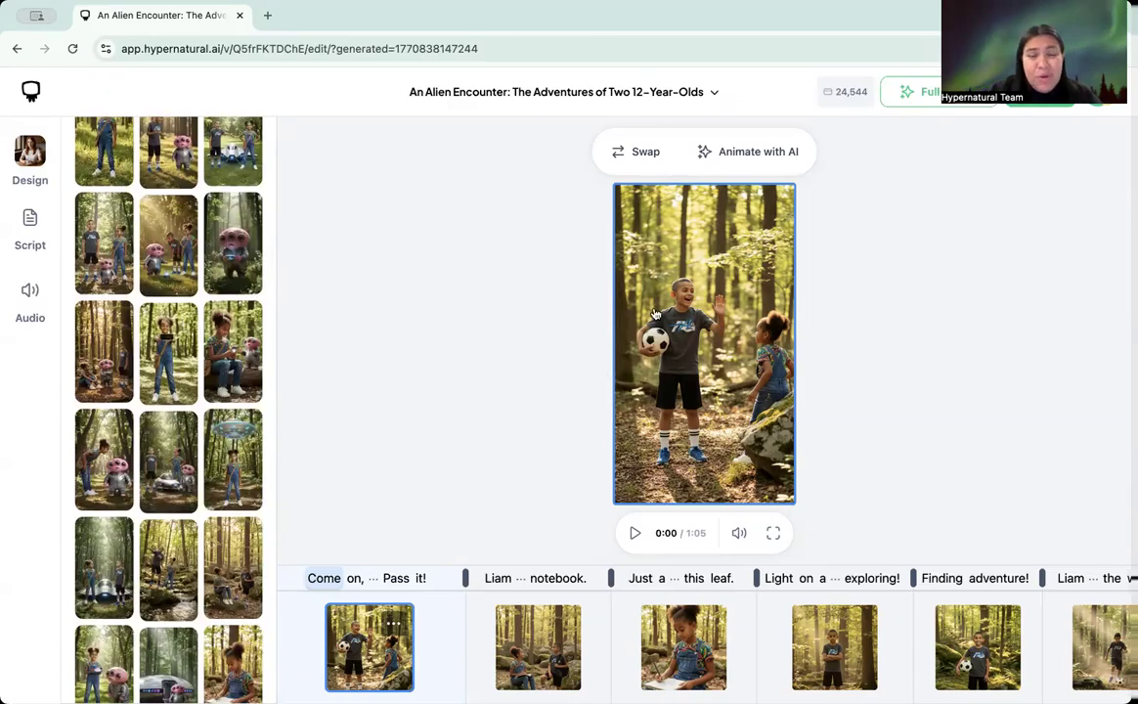
{"action": "scroll", "coordinate": [173, 337], "scroll_direction": "up", "scroll_amount": 2}
{"action": "scroll", "coordinate": [173, 338], "scroll_direction": "up", "scroll_amount": 3}
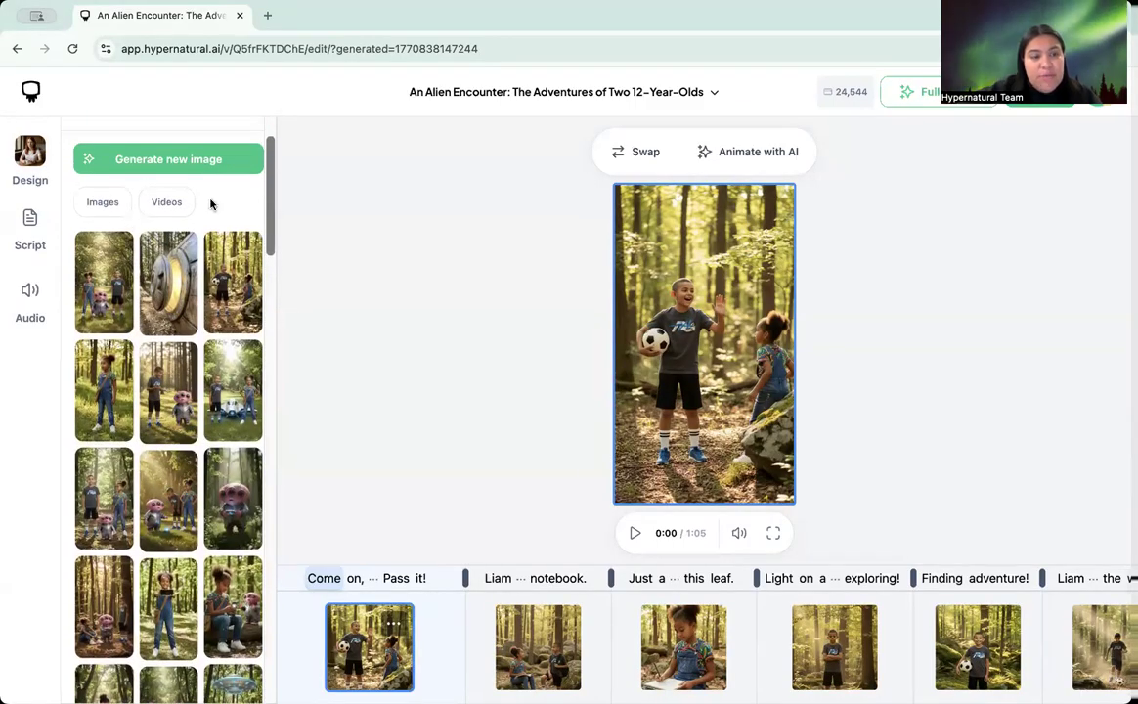
{"action": "scroll", "coordinate": [211, 204], "scroll_direction": "up", "scroll_amount": 1}
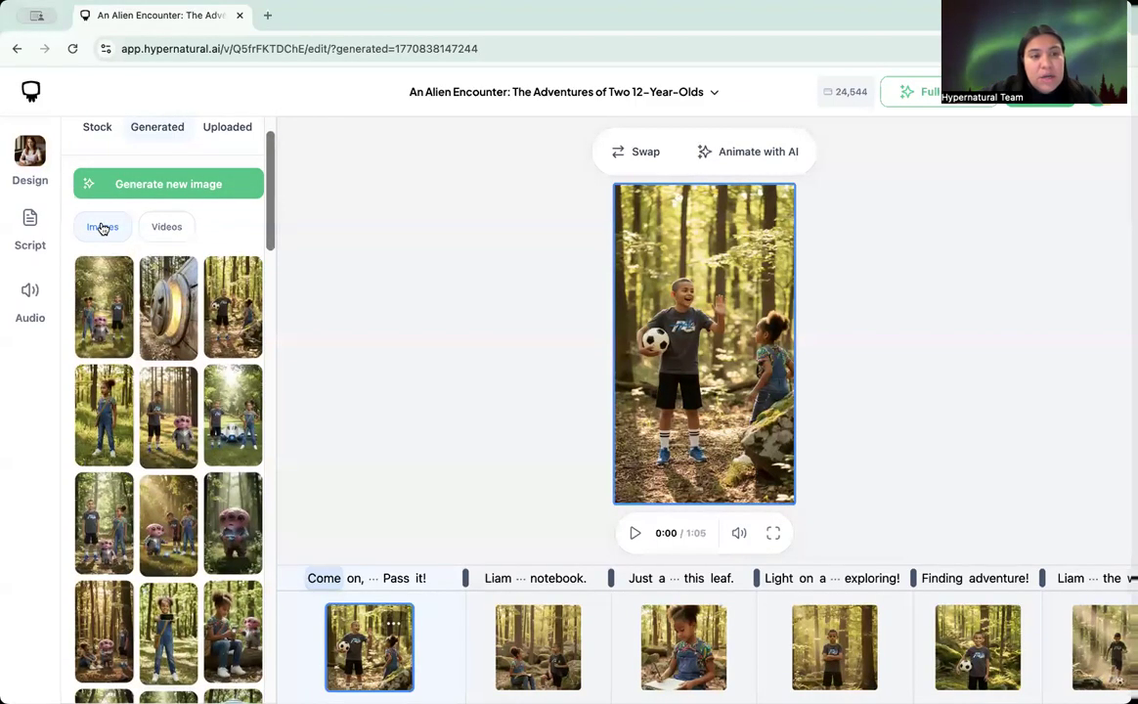
Filter the generated media to videos only, and switch the filter to images only.
{"action": "left_click", "coordinate": [166, 229]}
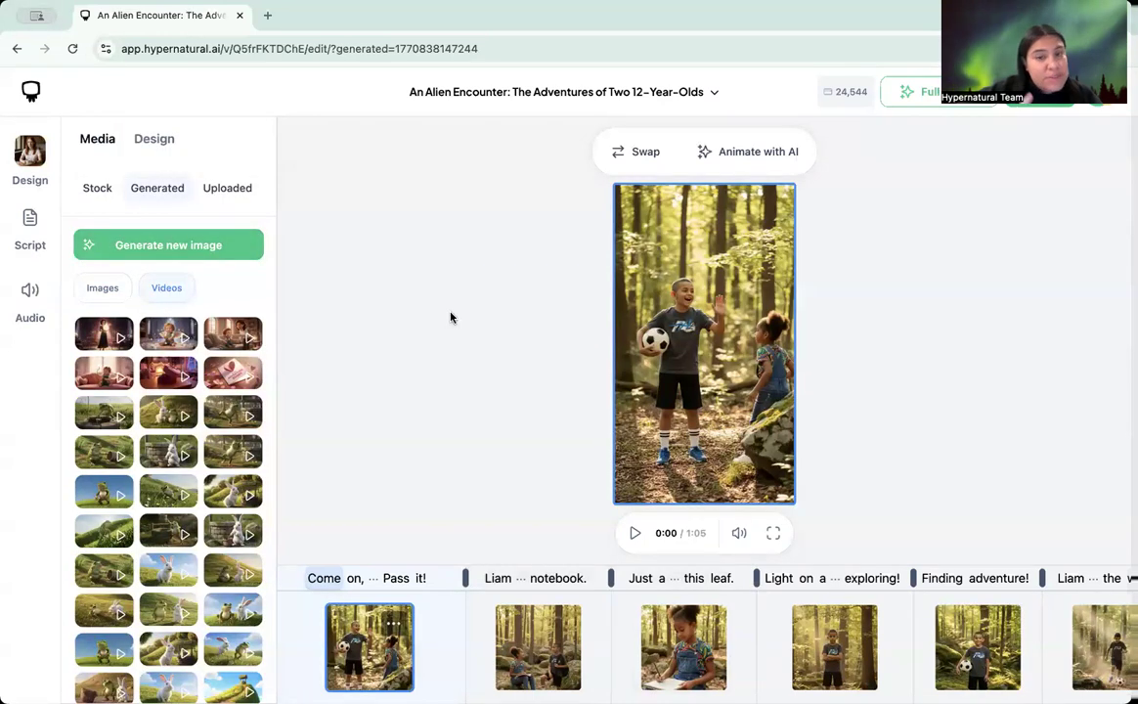
{"action": "left_click", "coordinate": [101, 287]}
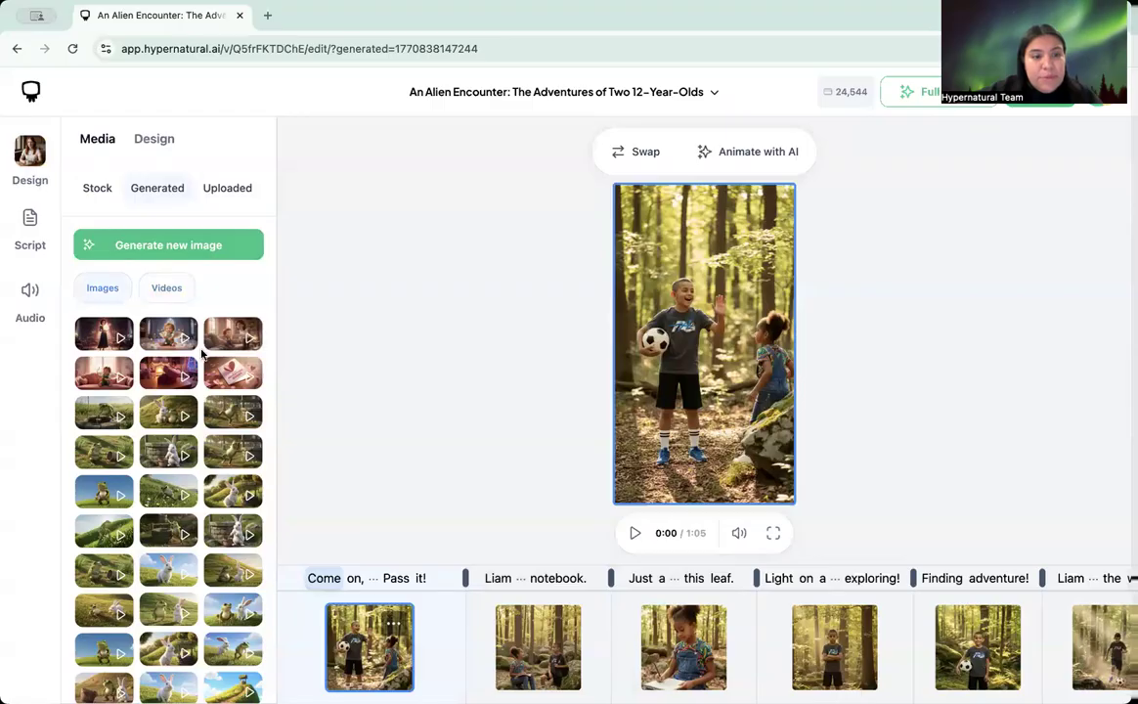
{"action": "scroll", "coordinate": [149, 484], "scroll_direction": "down", "scroll_amount": 1}
{"action": "scroll", "coordinate": [149, 485], "scroll_direction": "up", "scroll_amount": 1}
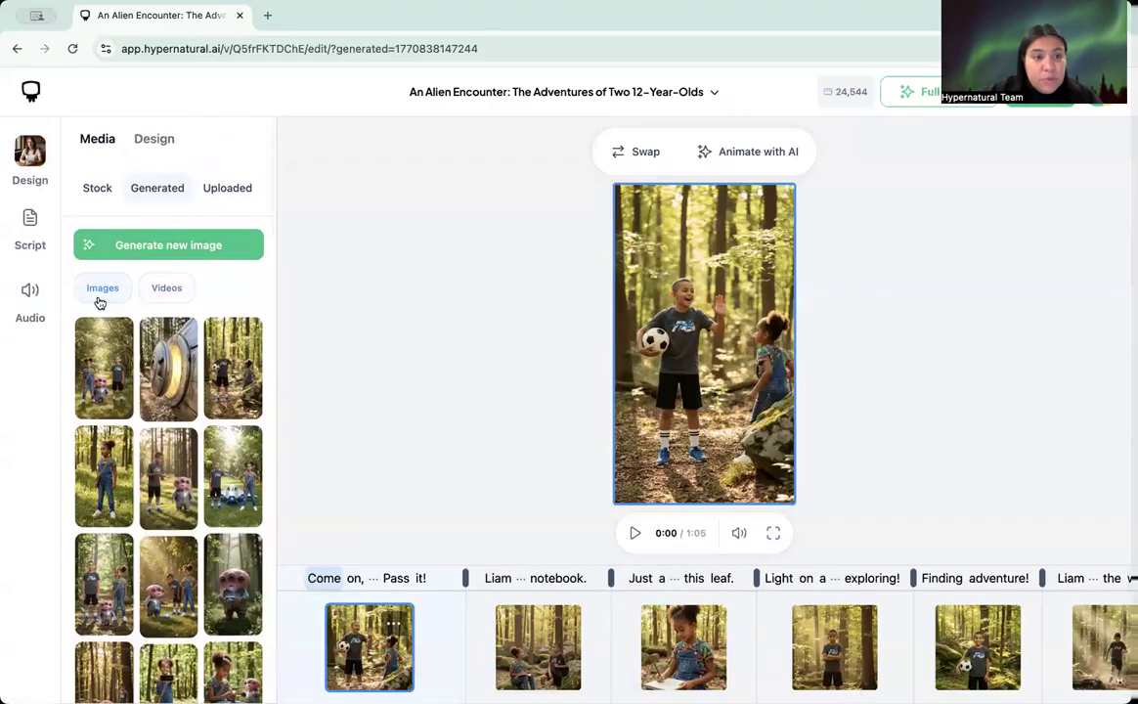
Set the first scene's pan and zoom animation to None, preview the playback, and return to that scene.
{"action": "left_click", "coordinate": [219, 192]}
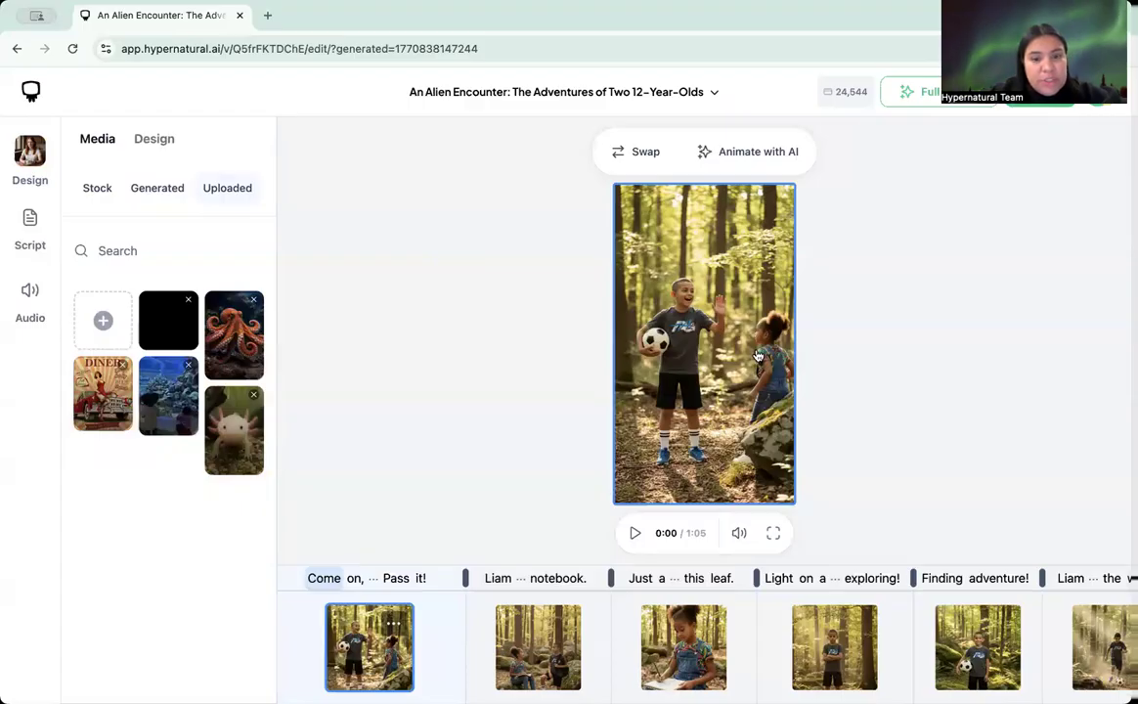
{"action": "left_click", "coordinate": [154, 139]}
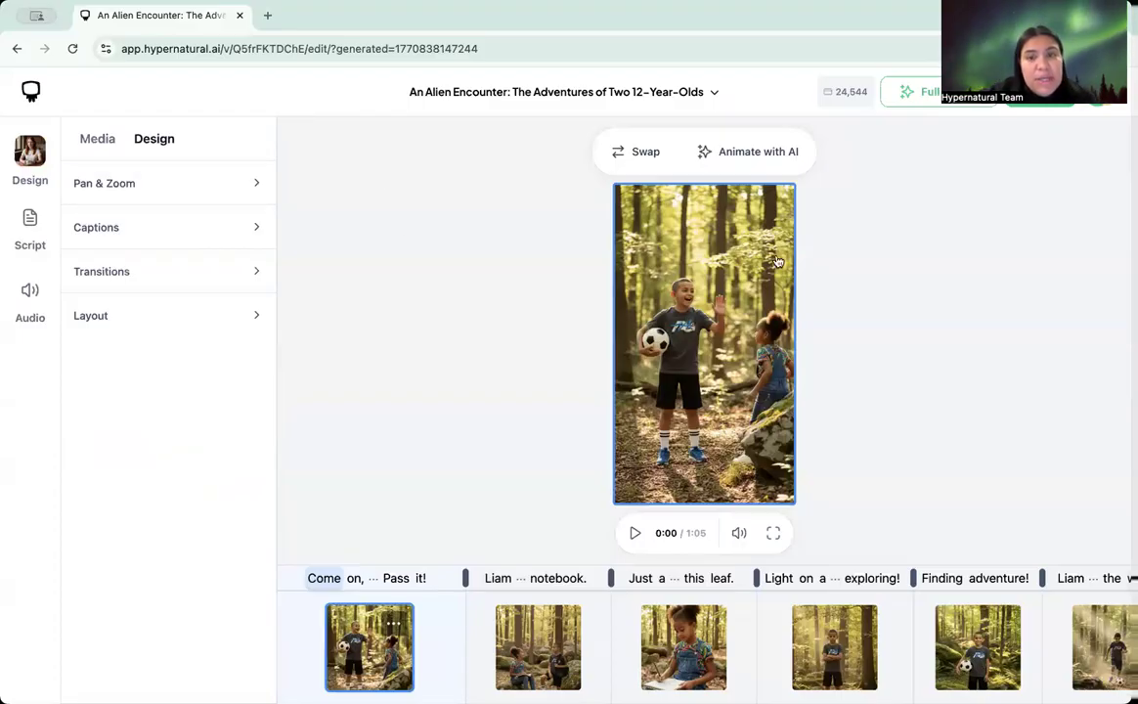
{"action": "left_click", "coordinate": [167, 184]}
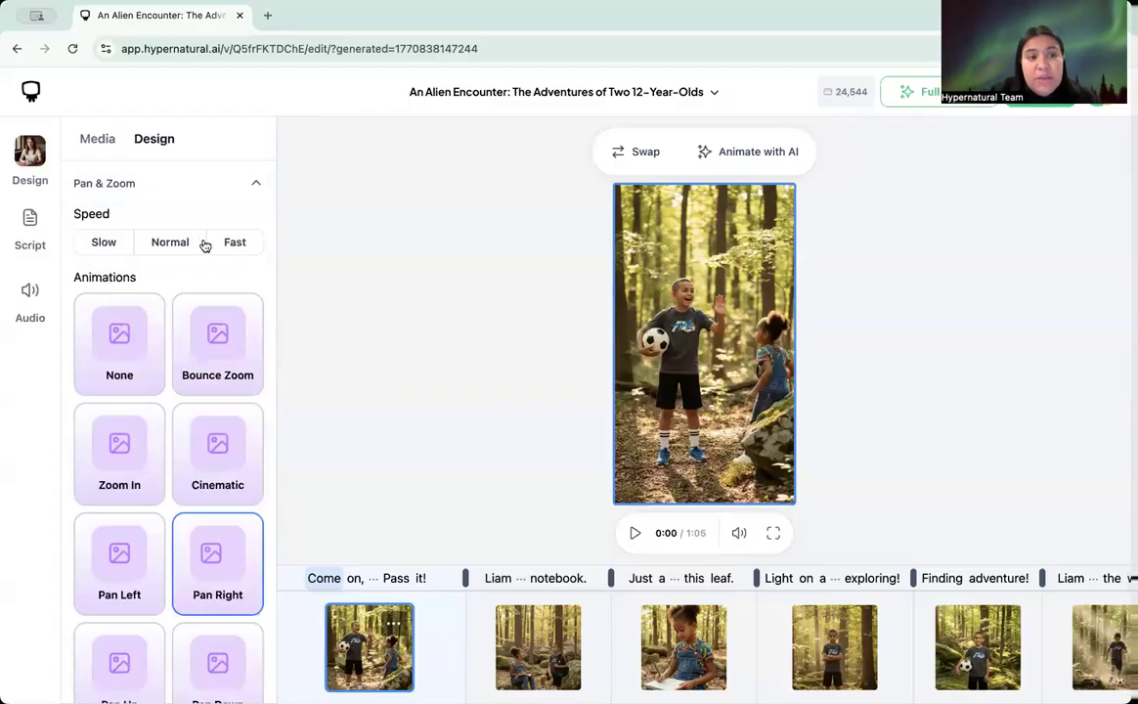
{"action": "left_click", "coordinate": [120, 336]}
{"action": "left_click", "coordinate": [635, 532]}
{"action": "left_click", "coordinate": [635, 532]}
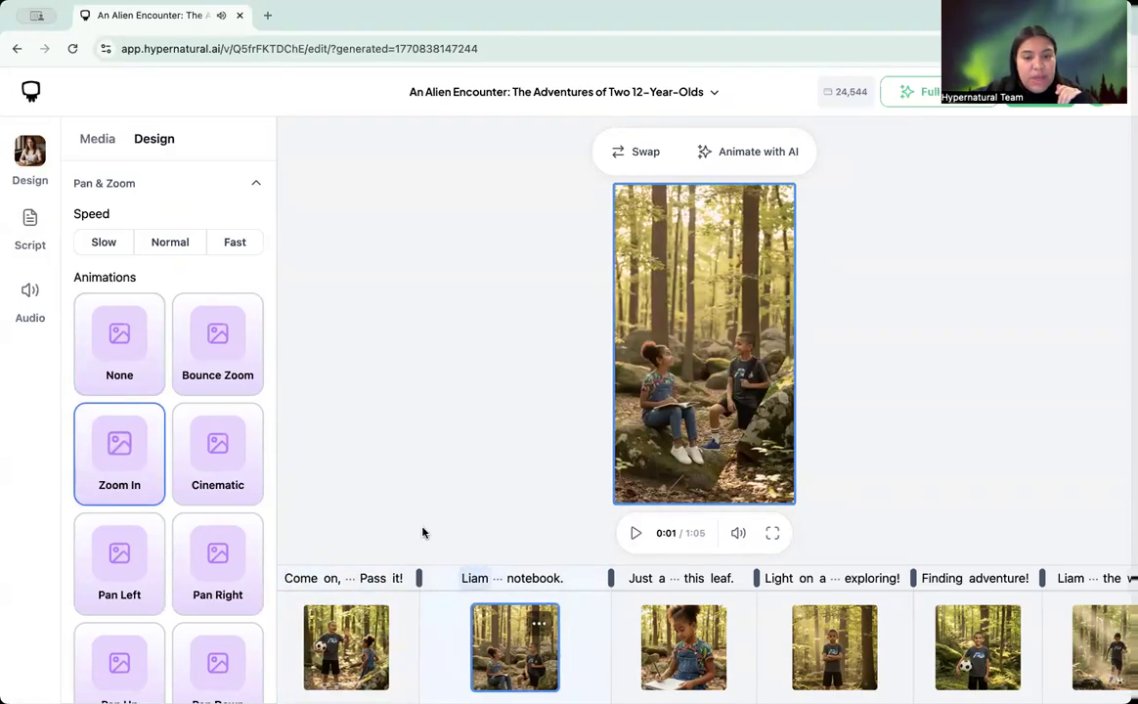
{"action": "left_click", "coordinate": [337, 577]}
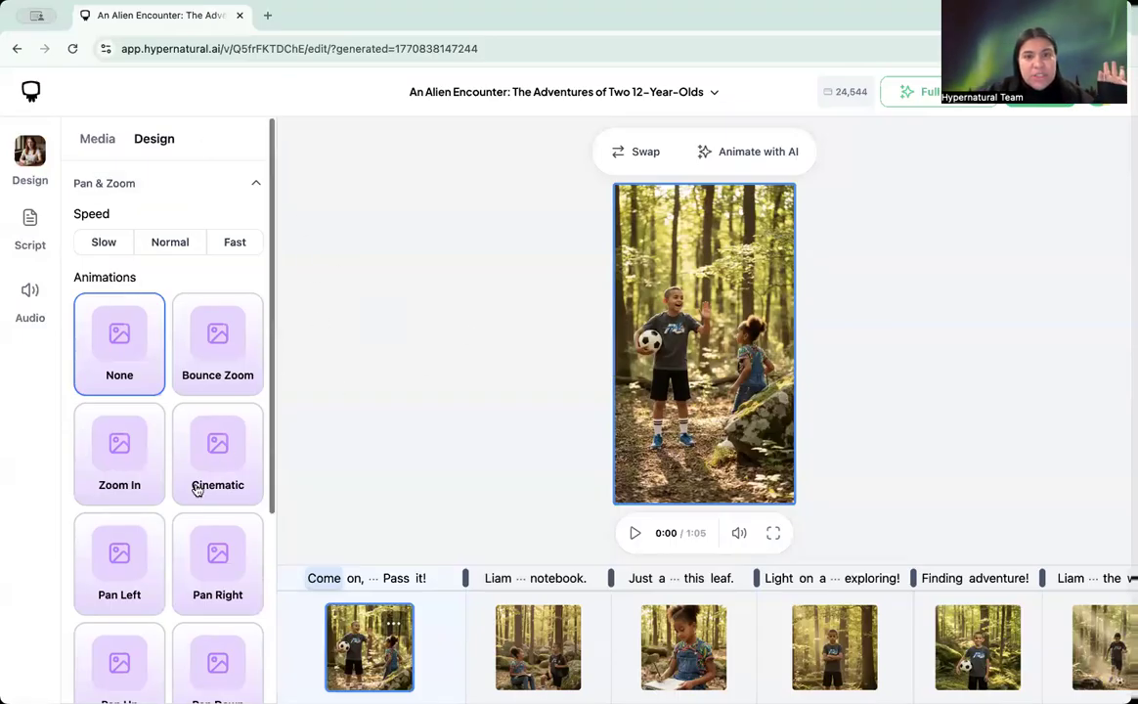
Examine the pan and zoom speeds and animation presets available for the first scene.
{"action": "scroll", "coordinate": [196, 488], "scroll_direction": "down", "scroll_amount": 5}
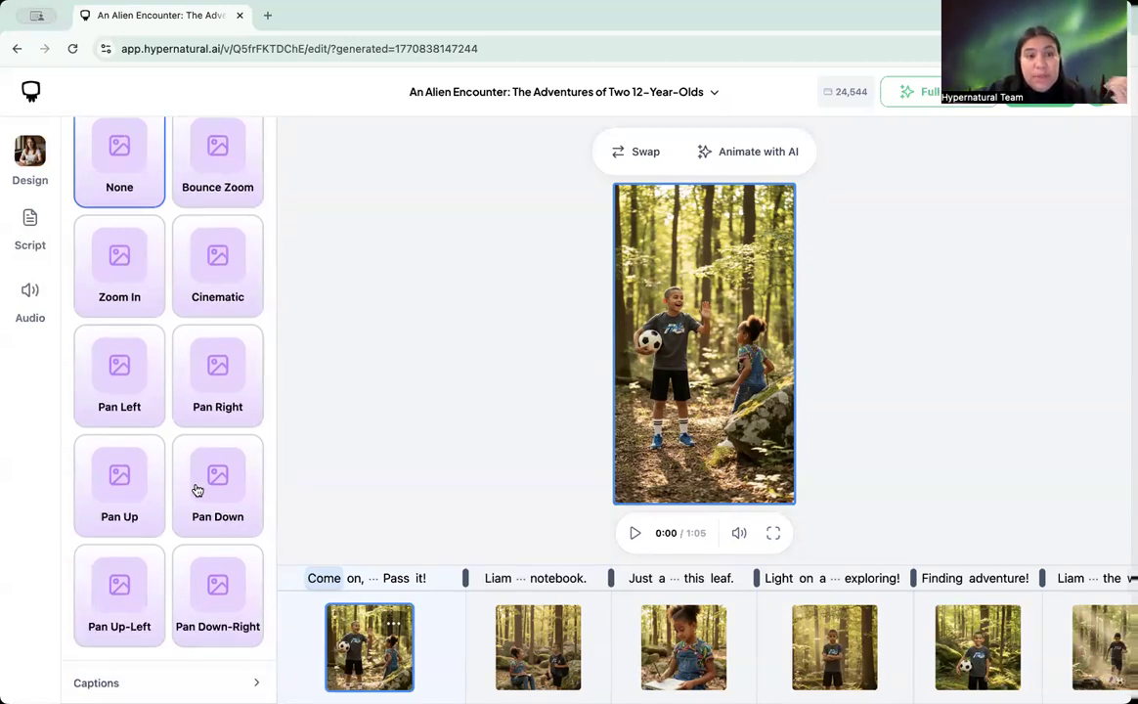
{"action": "scroll", "coordinate": [195, 489], "scroll_direction": "up", "scroll_amount": 5}
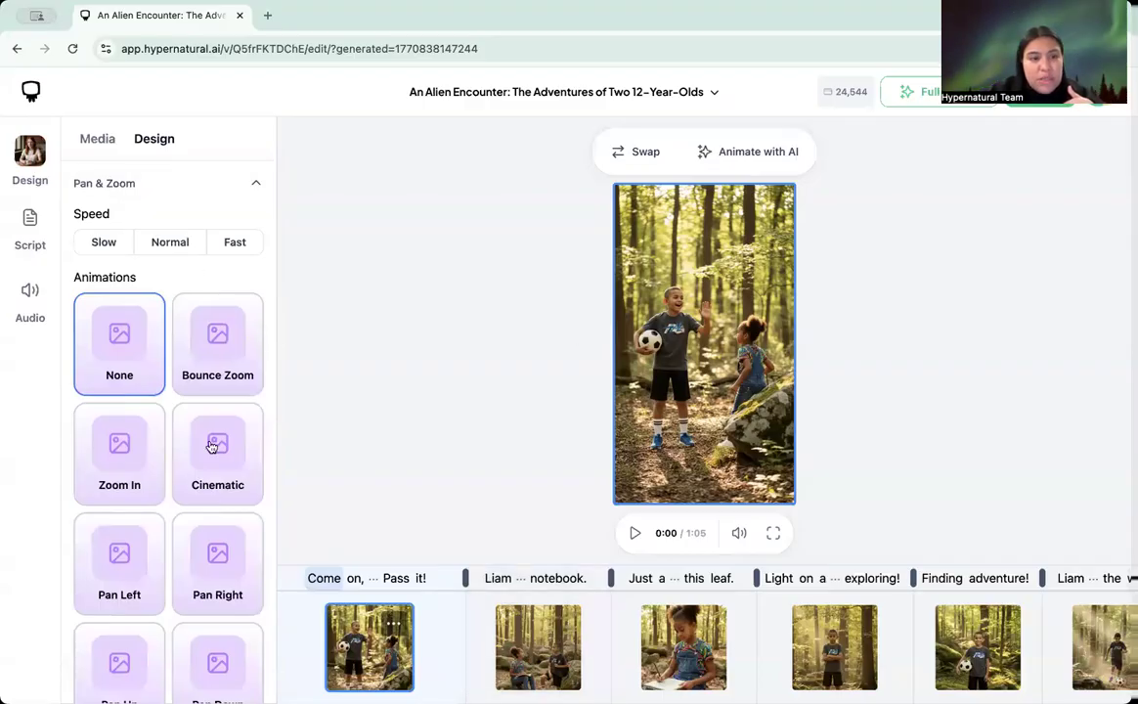
{"action": "scroll", "coordinate": [153, 414], "scroll_direction": "down", "scroll_amount": 1}
{"action": "scroll", "coordinate": [153, 416], "scroll_direction": "up", "scroll_amount": 1}
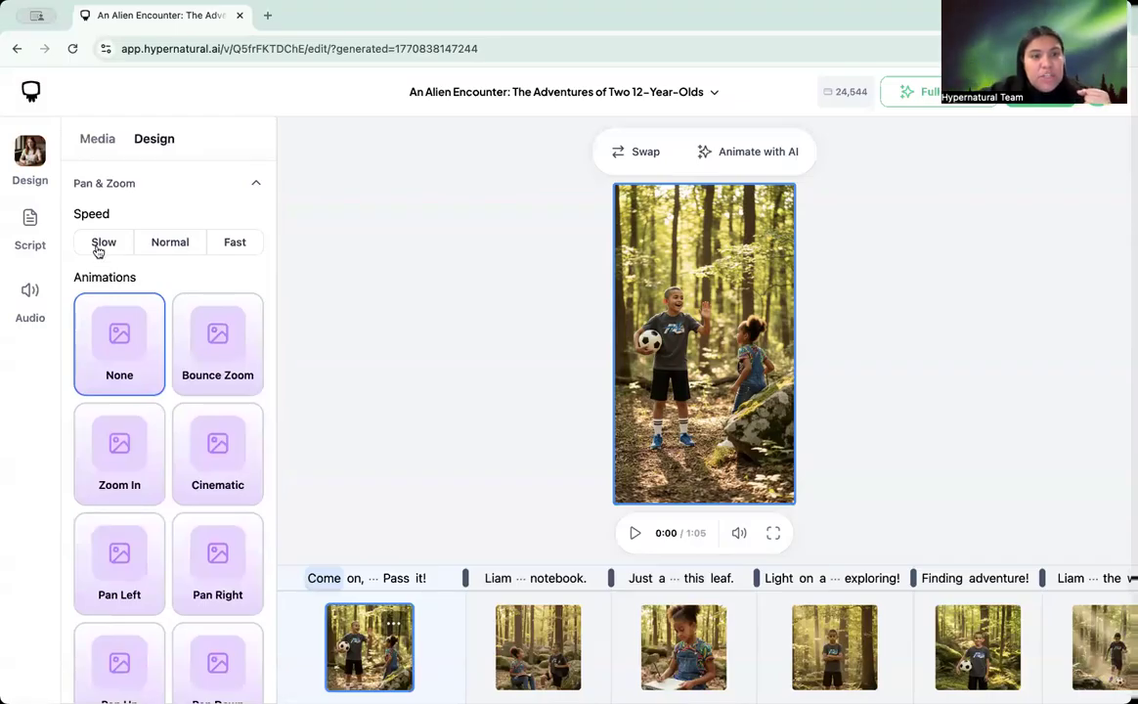
{"action": "scroll", "coordinate": [127, 303], "scroll_direction": "down", "scroll_amount": 5}
{"action": "scroll", "coordinate": [133, 322], "scroll_direction": "up", "scroll_amount": 5}
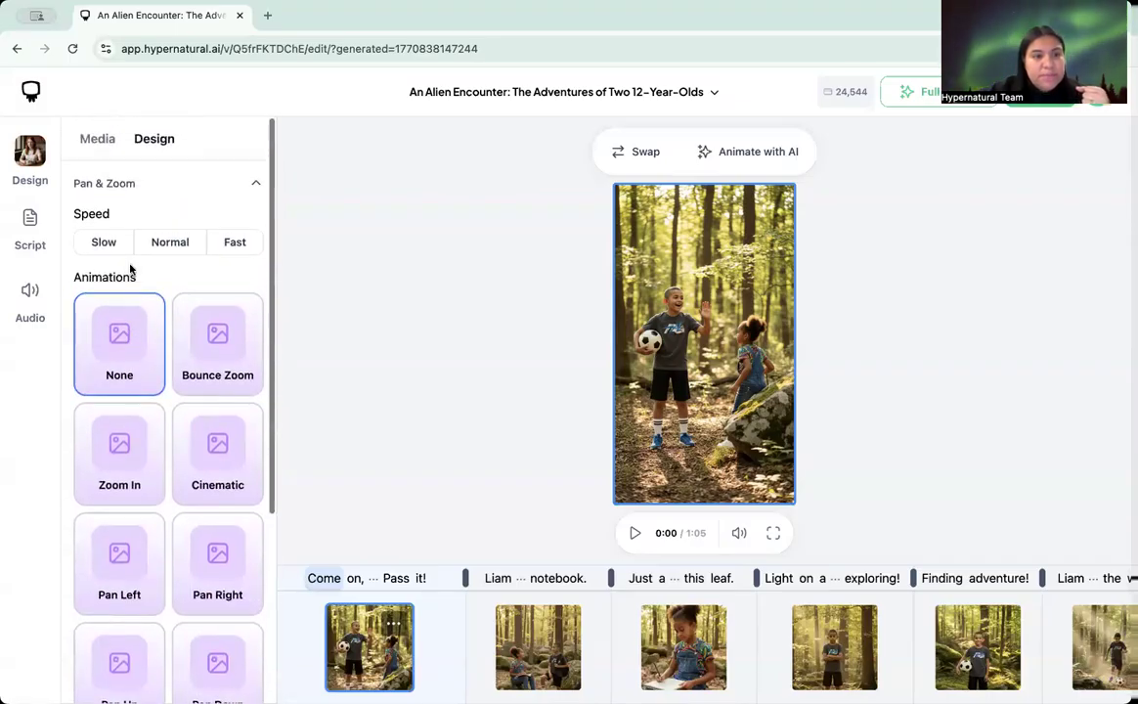
{"action": "left_click", "coordinate": [166, 184]}
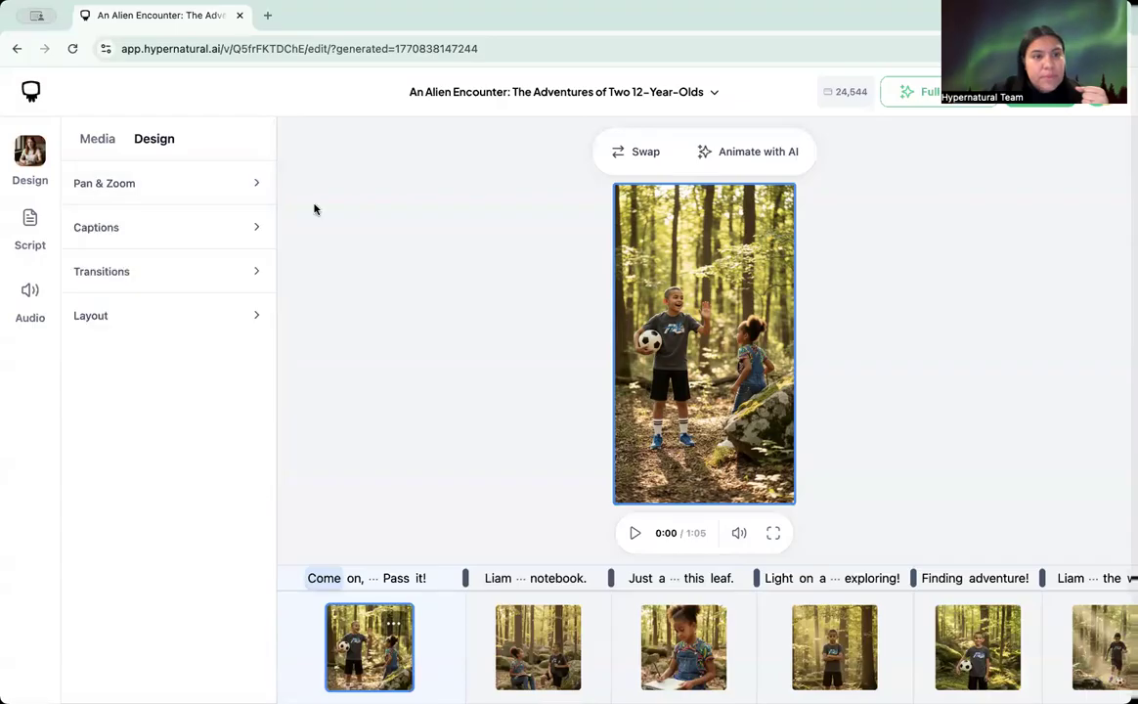
Try switching the scene-level caption hiding on and off while previewing the opening scenes.
{"action": "left_click", "coordinate": [127, 227]}
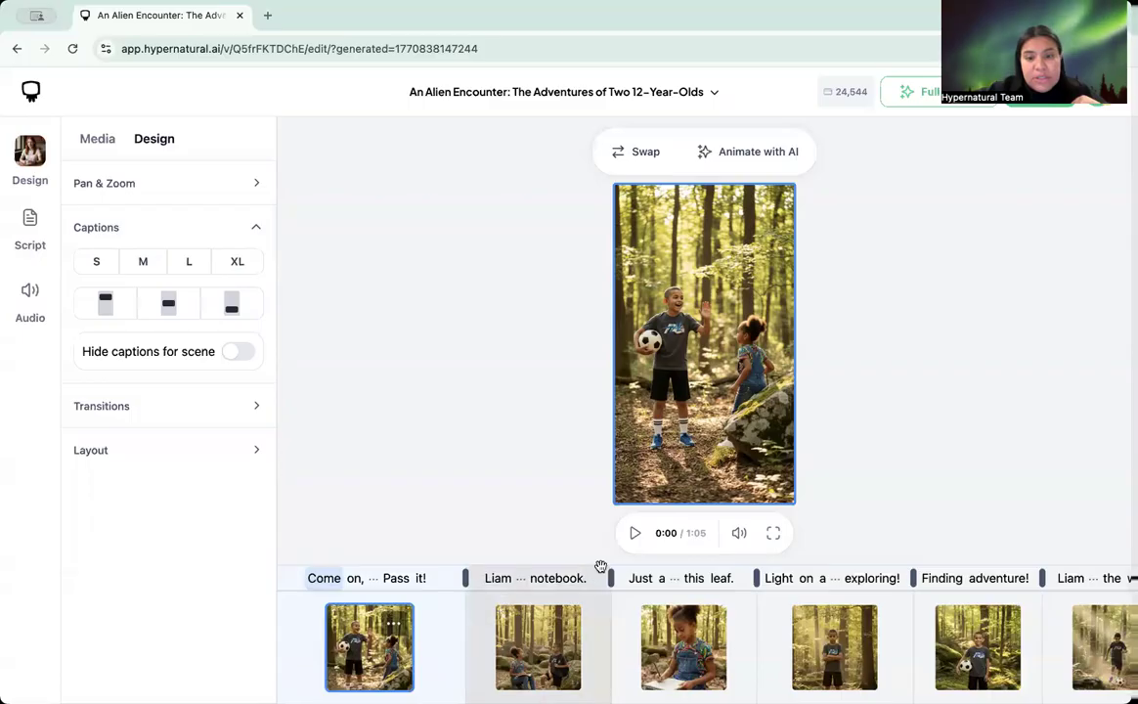
{"action": "left_click", "coordinate": [633, 536]}
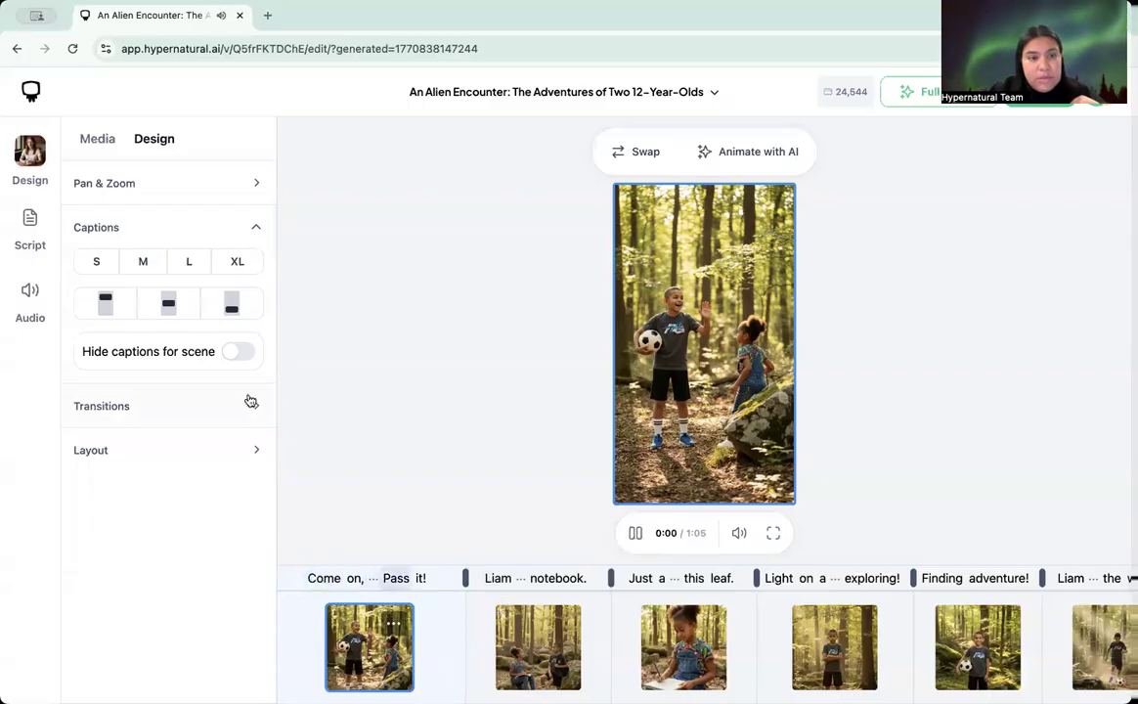
{"action": "left_click", "coordinate": [234, 352]}
{"action": "left_click", "coordinate": [235, 352]}
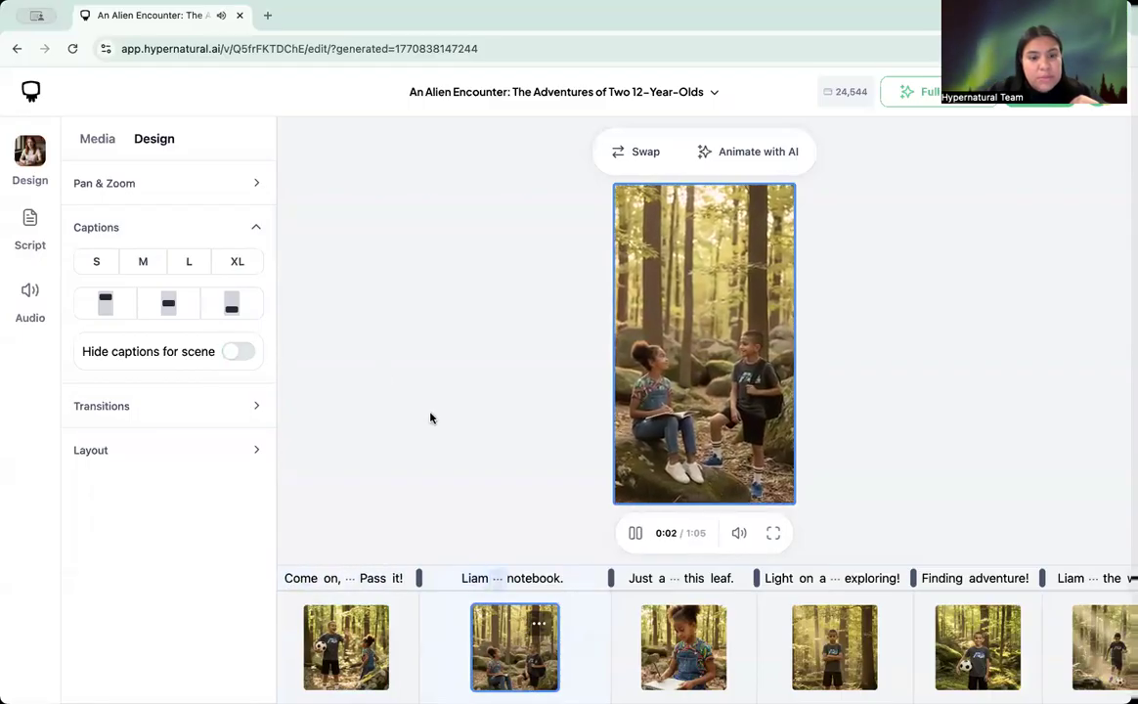
{"action": "left_click", "coordinate": [633, 532]}
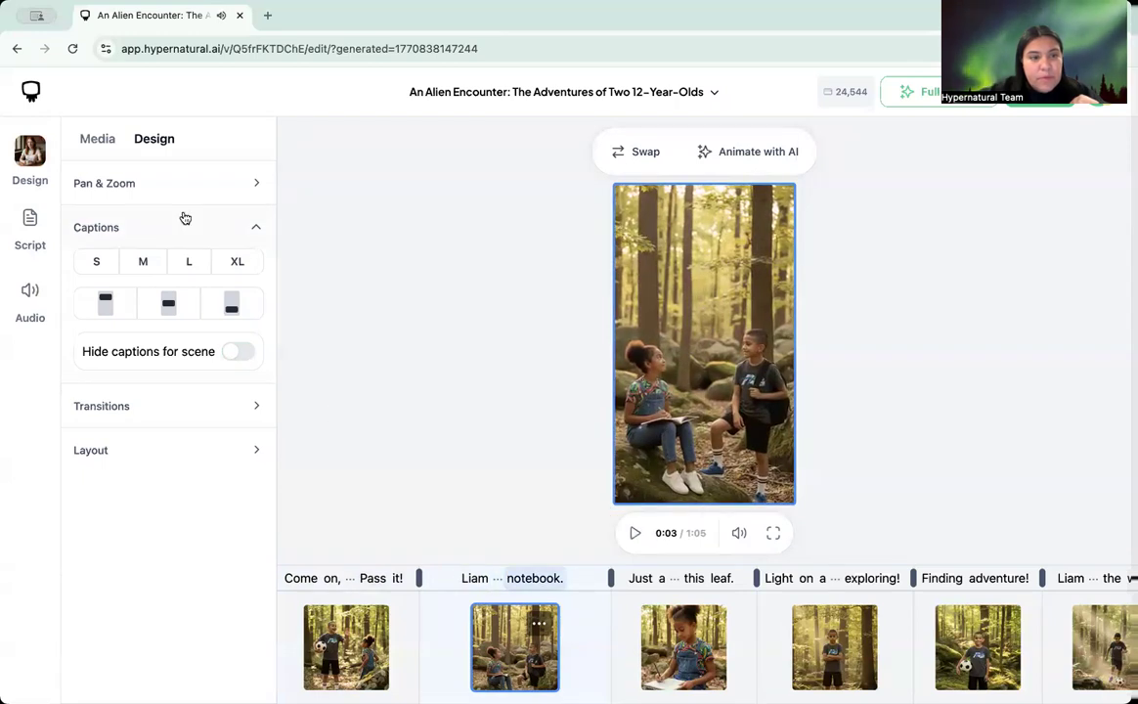
Turn off Hide captions for the whole video and preview the captions from the first scene.
{"action": "left_click", "coordinate": [340, 186]}
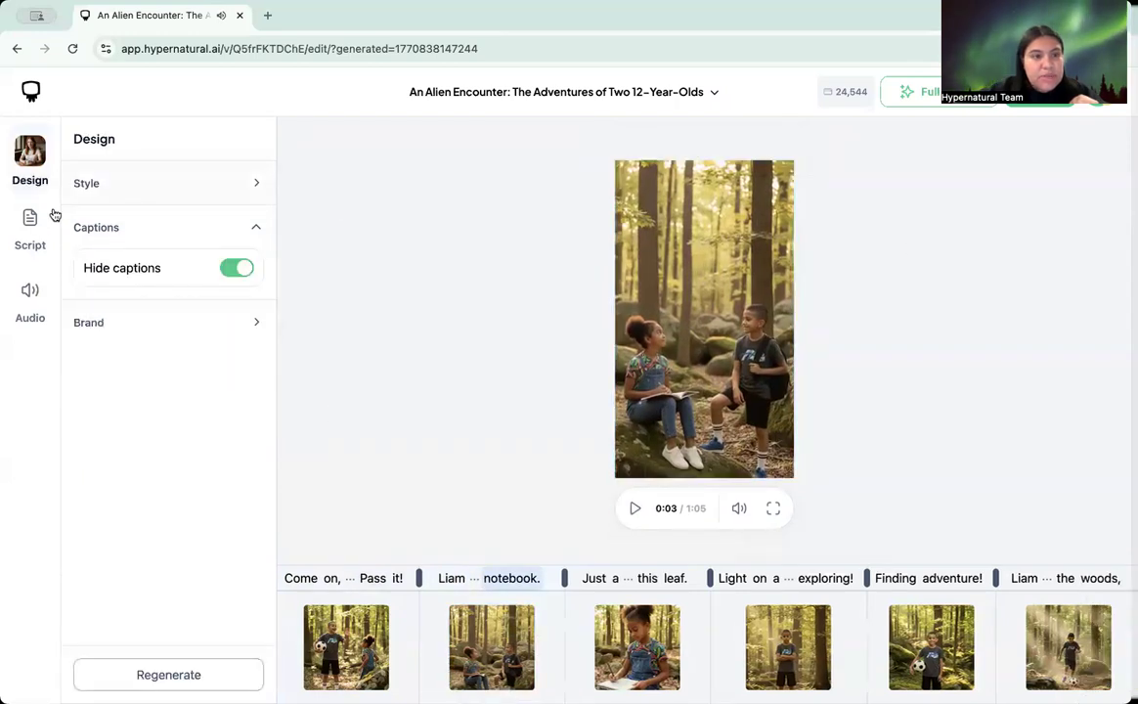
{"action": "left_click", "coordinate": [238, 269]}
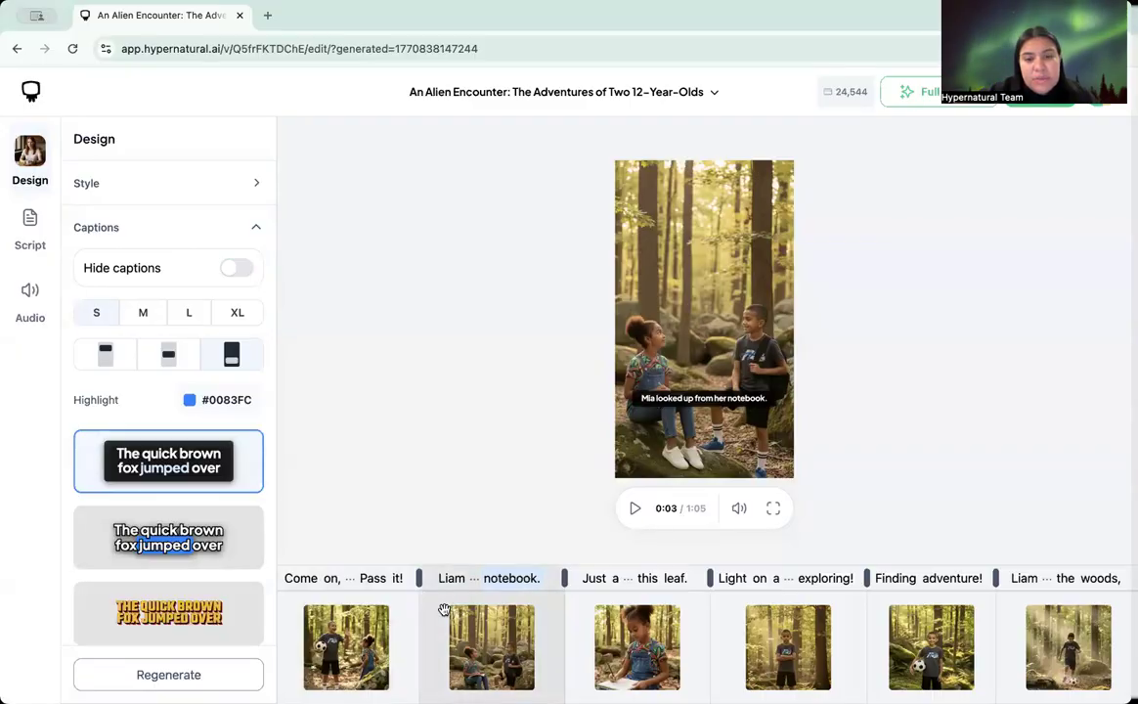
{"action": "left_click", "coordinate": [335, 646]}
{"action": "left_click", "coordinate": [634, 532]}
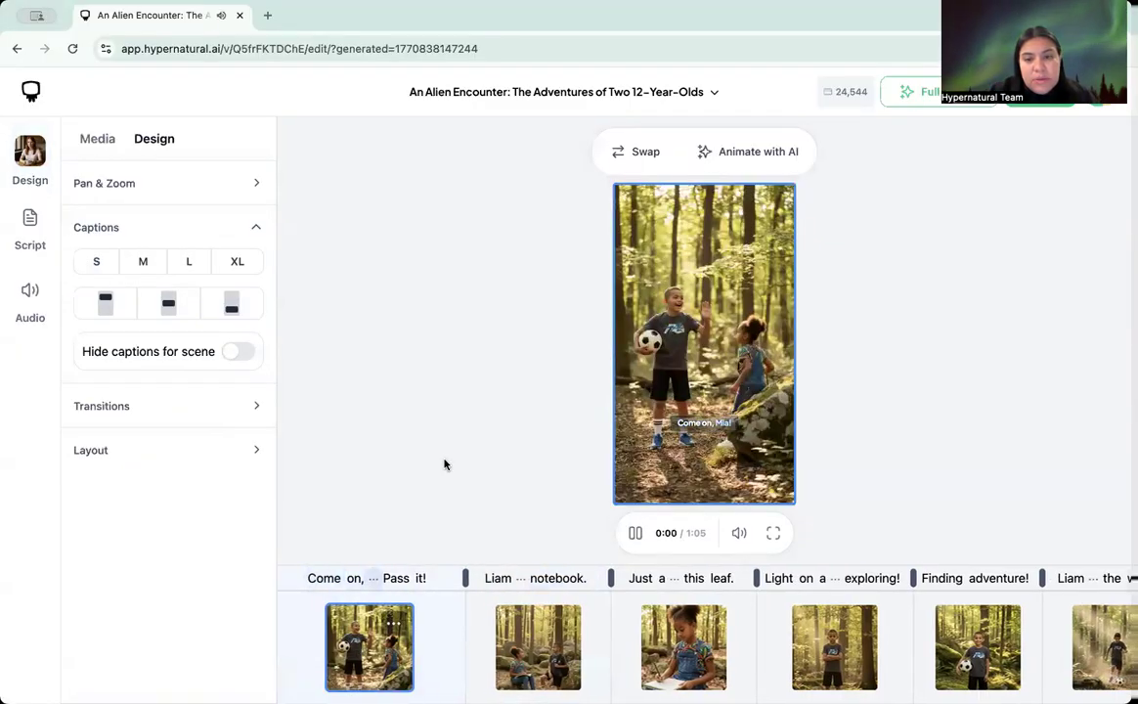
{"action": "left_click", "coordinate": [635, 532]}
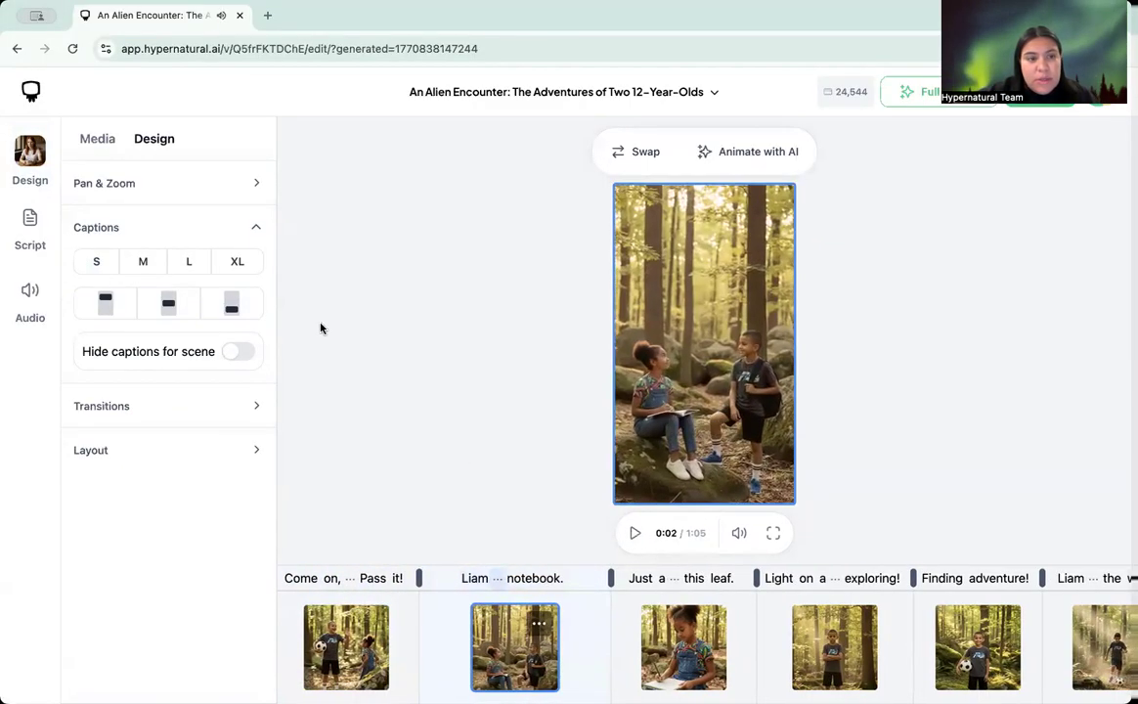
Toggle caption hiding for the second scene on and off, and hide the captions again for the whole video.
{"action": "left_click", "coordinate": [239, 354]}
{"action": "left_click", "coordinate": [240, 353]}
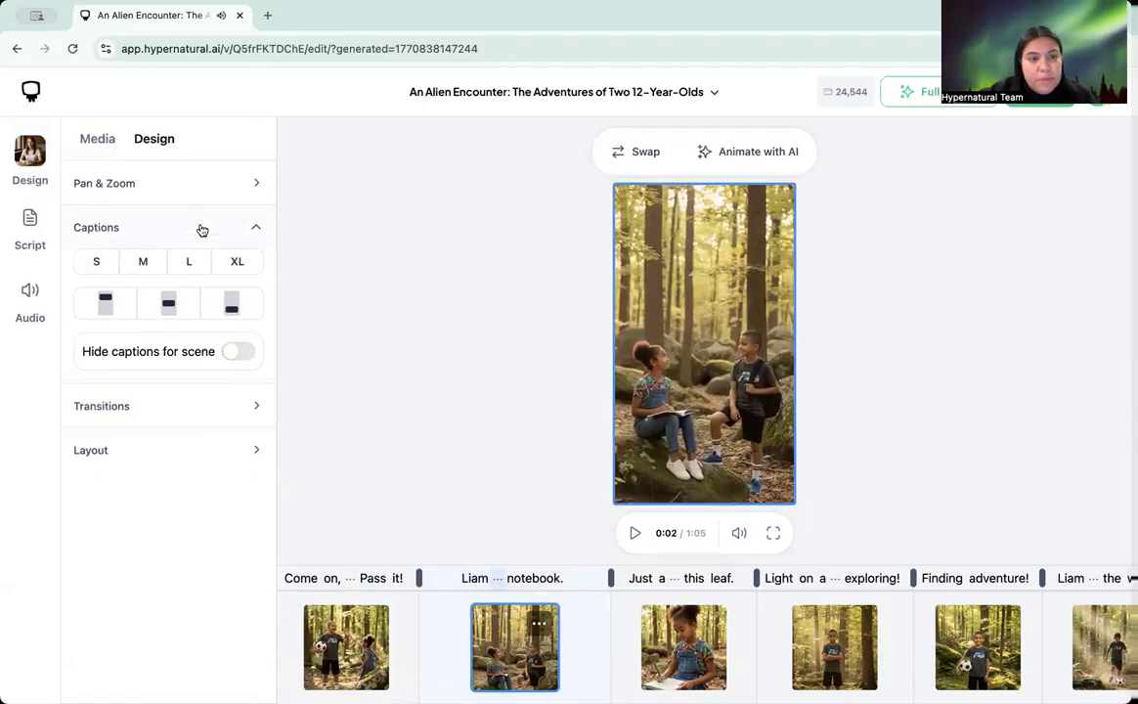
{"action": "left_click", "coordinate": [424, 341]}
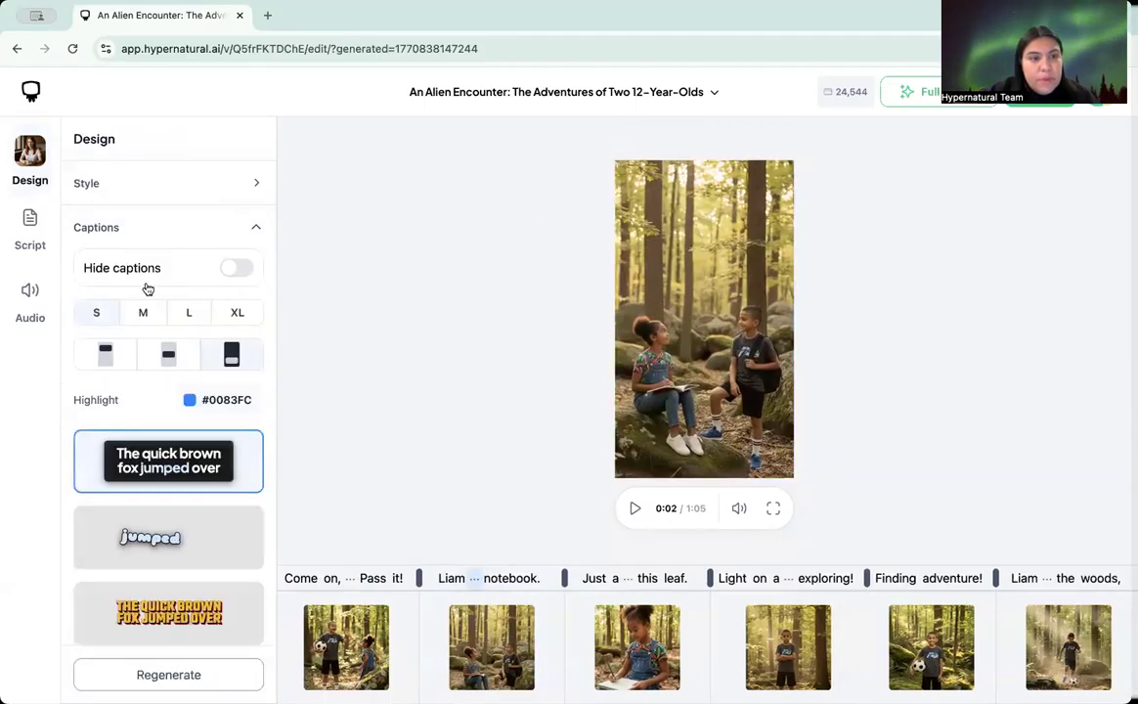
{"action": "left_click", "coordinate": [236, 269]}
Play into the third scene and set its In transition to None at Normal speed.
{"action": "left_click", "coordinate": [689, 262]}
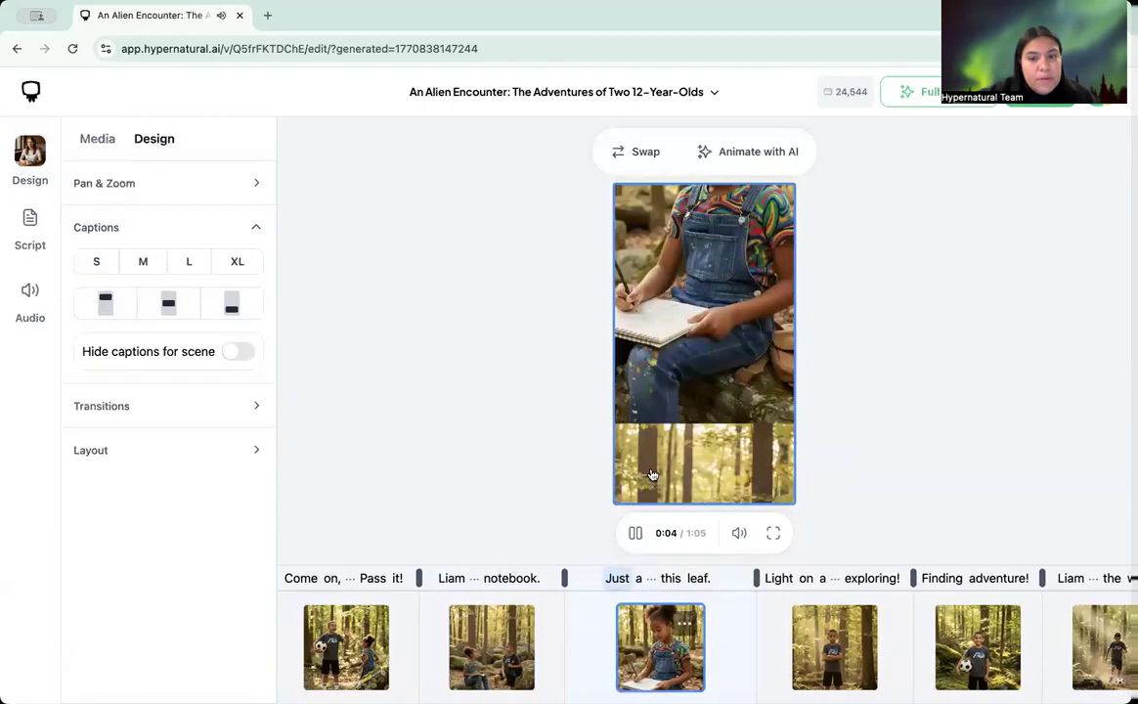
{"action": "left_click", "coordinate": [635, 535]}
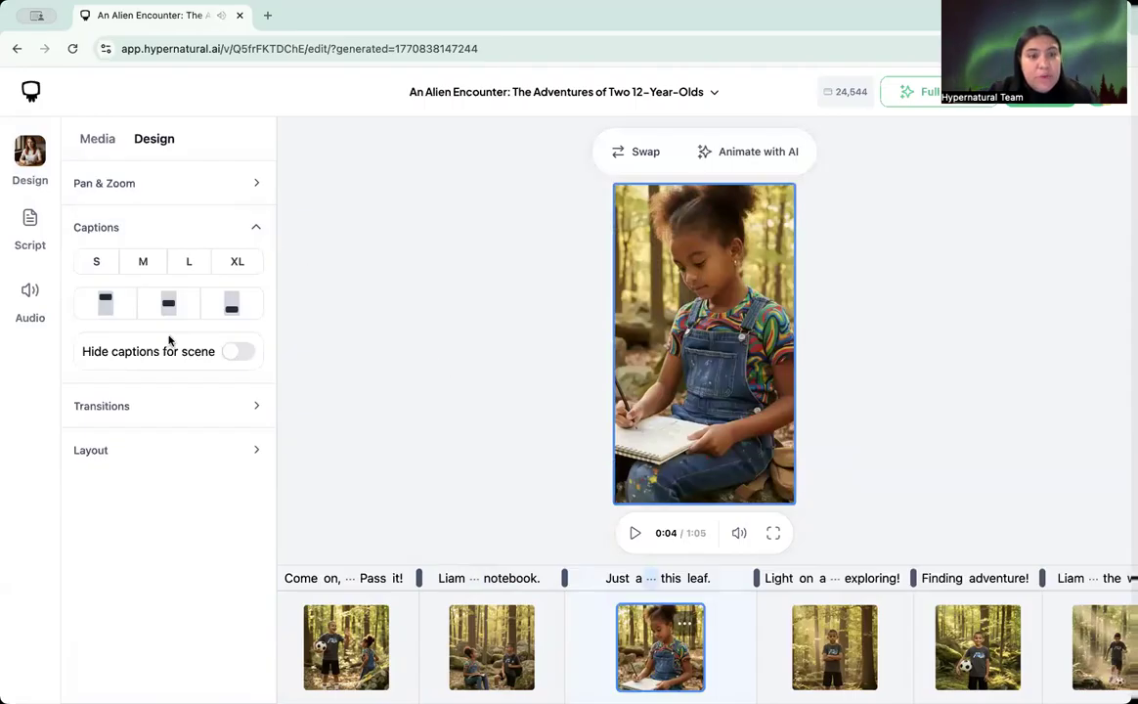
{"action": "left_click", "coordinate": [139, 415]}
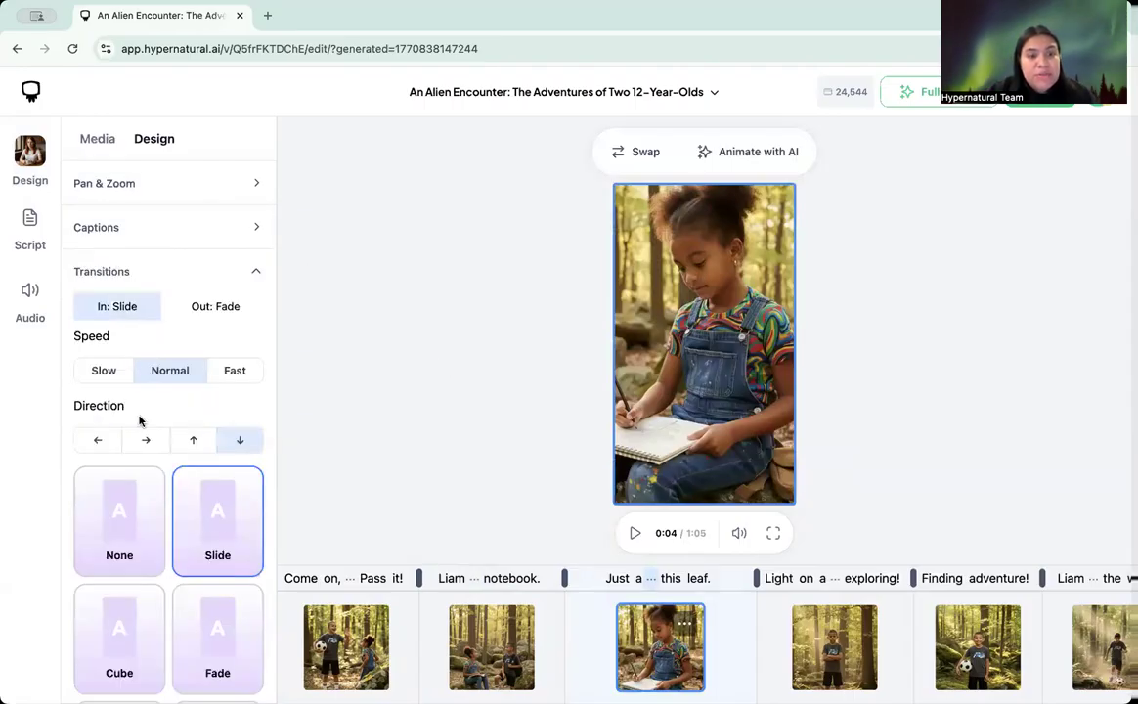
{"action": "scroll", "coordinate": [158, 477], "scroll_direction": "down", "scroll_amount": 2}
{"action": "scroll", "coordinate": [159, 477], "scroll_direction": "down", "scroll_amount": 1}
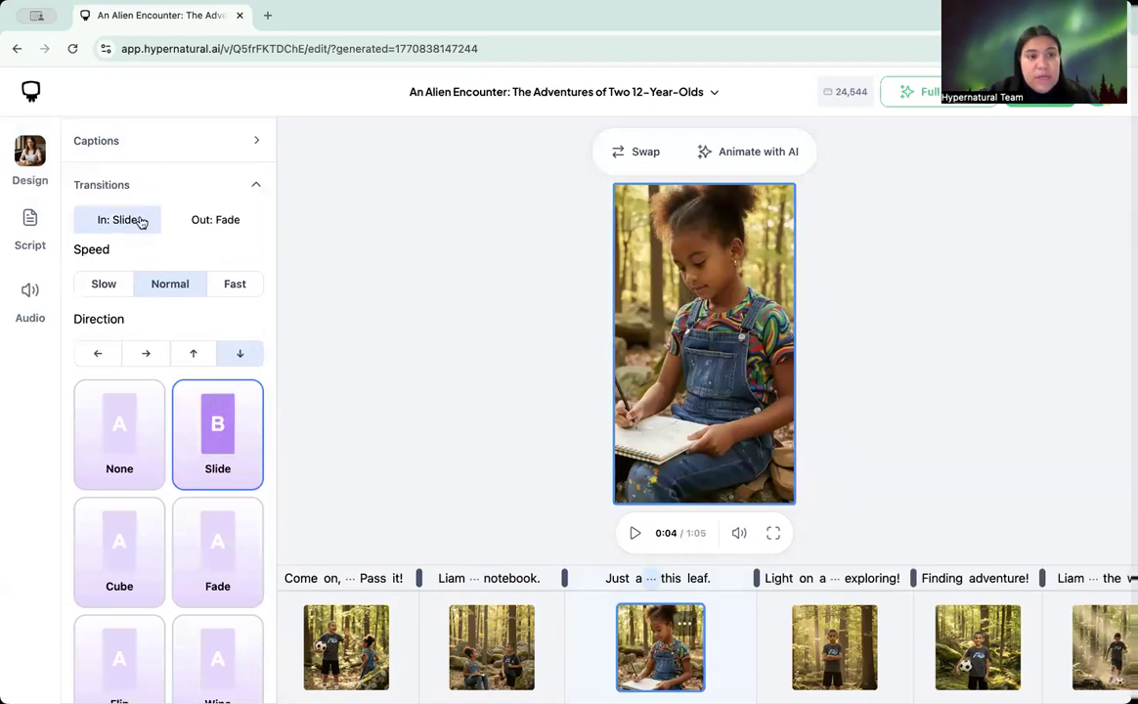
{"action": "left_click", "coordinate": [171, 284]}
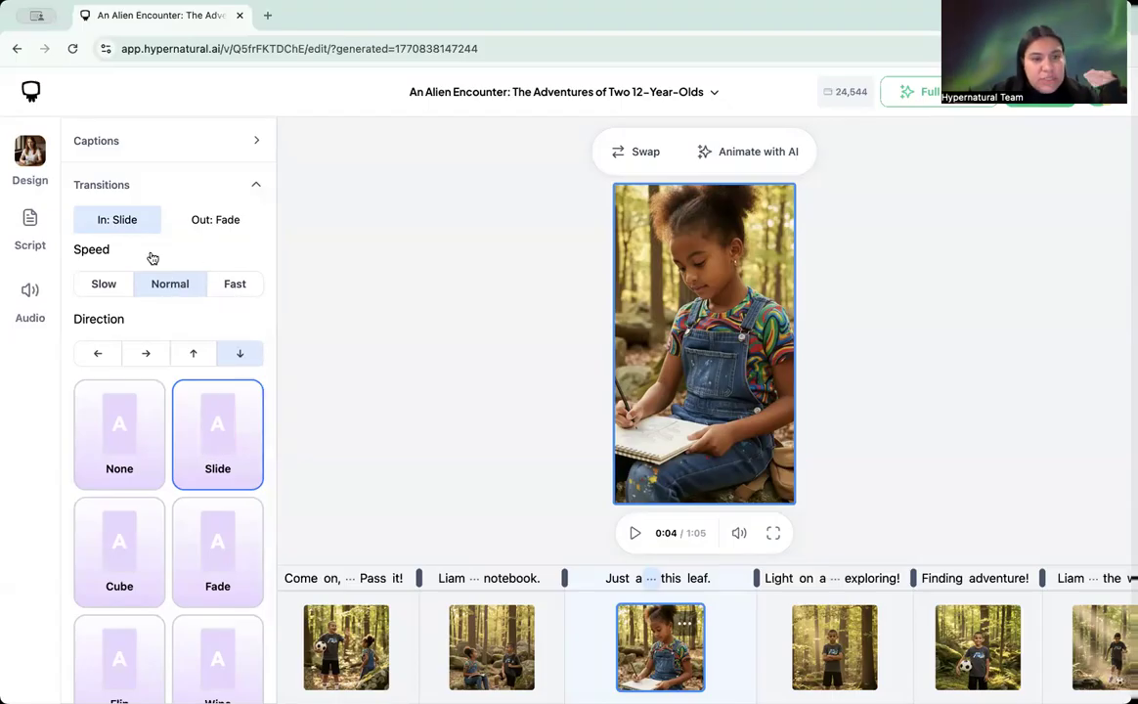
{"action": "left_click", "coordinate": [114, 429]}
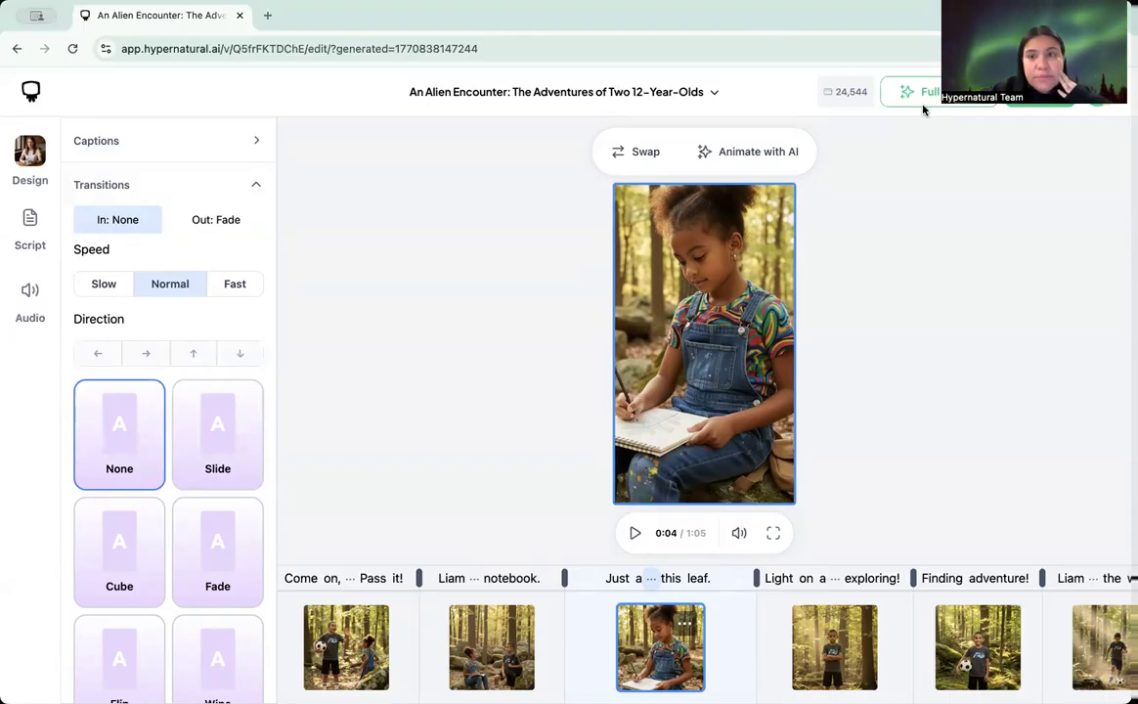
Use Edit all transitions to apply the None transition to every scene.
{"action": "left_click", "coordinate": [717, 93]}
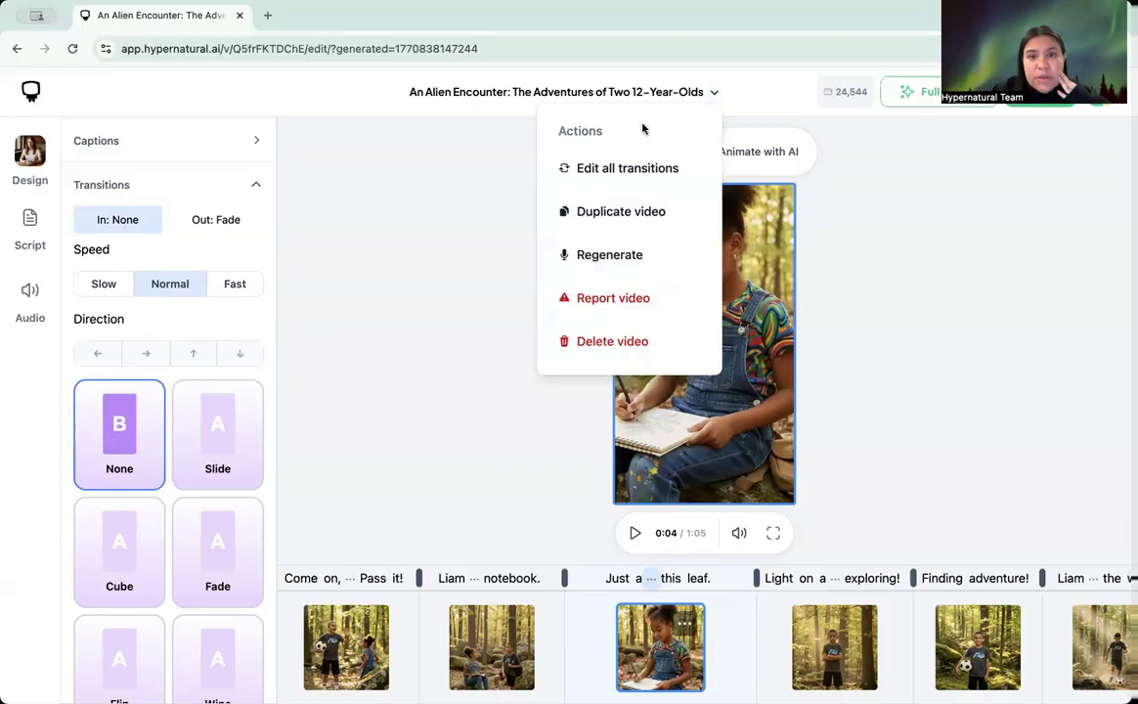
{"action": "left_click", "coordinate": [633, 169]}
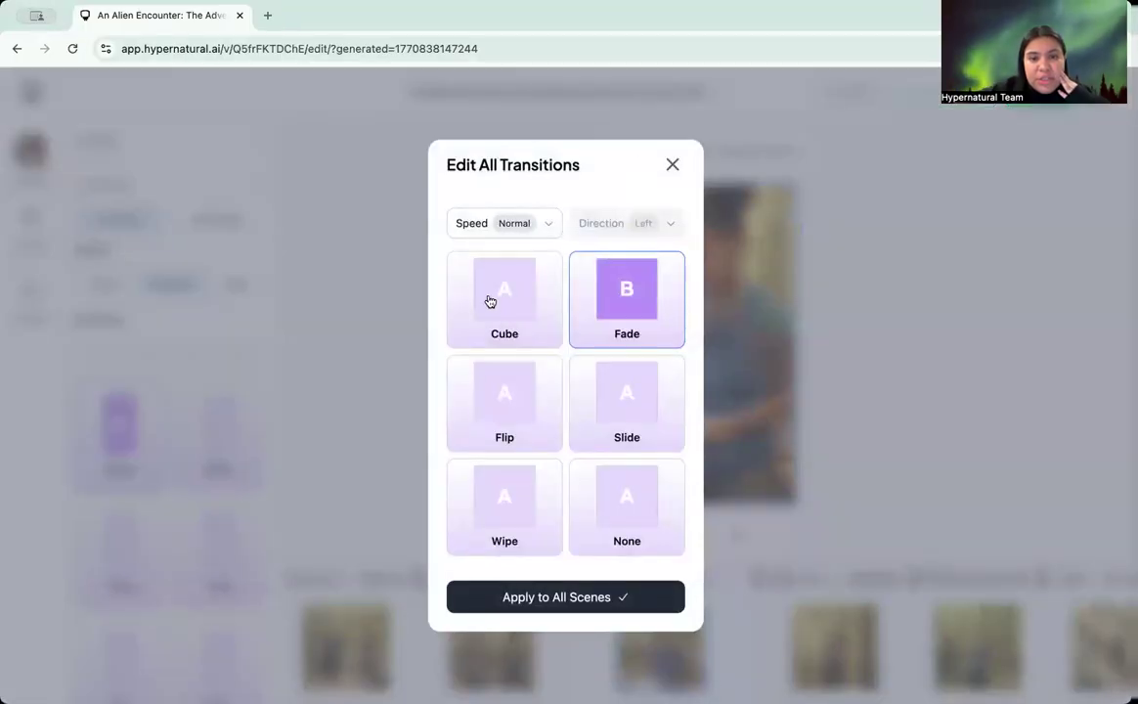
{"action": "left_click", "coordinate": [609, 498]}
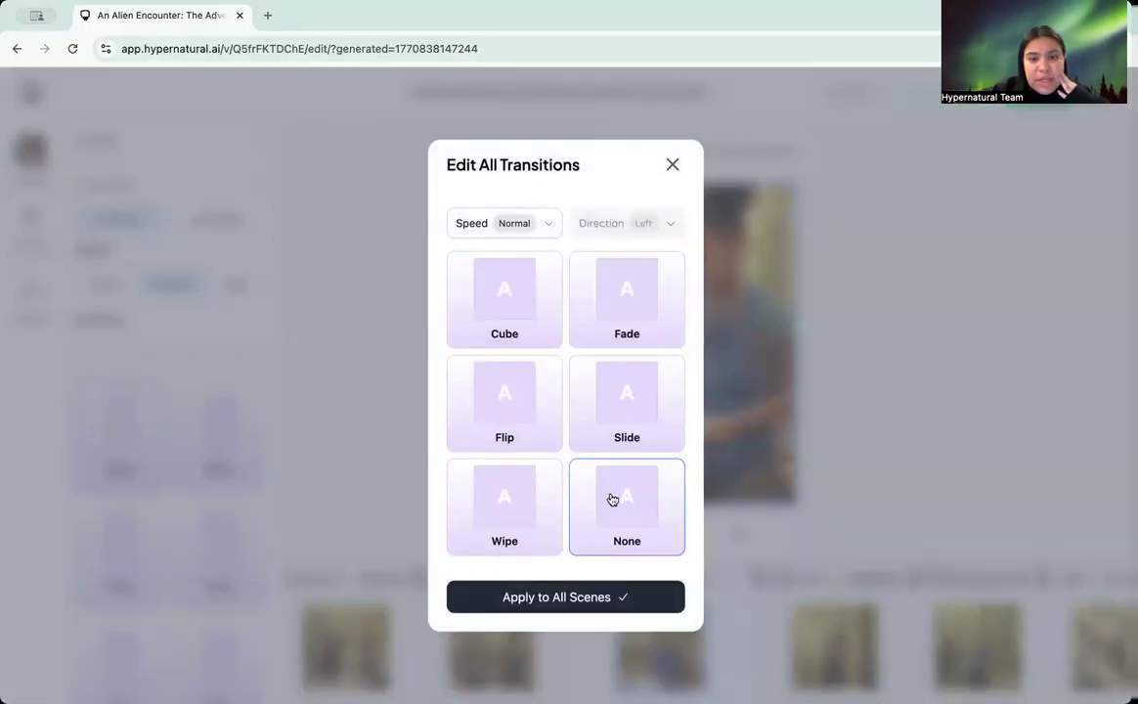
{"action": "left_click", "coordinate": [554, 597]}
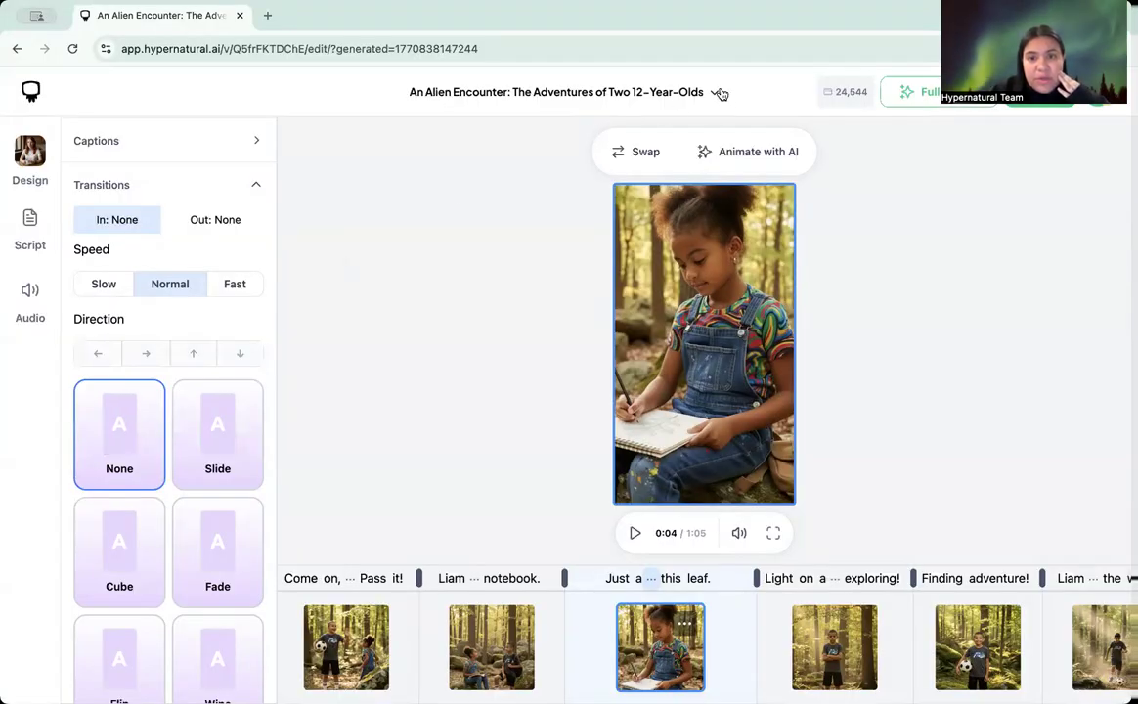
{"action": "left_click", "coordinate": [655, 92]}
{"action": "left_click", "coordinate": [638, 176]}
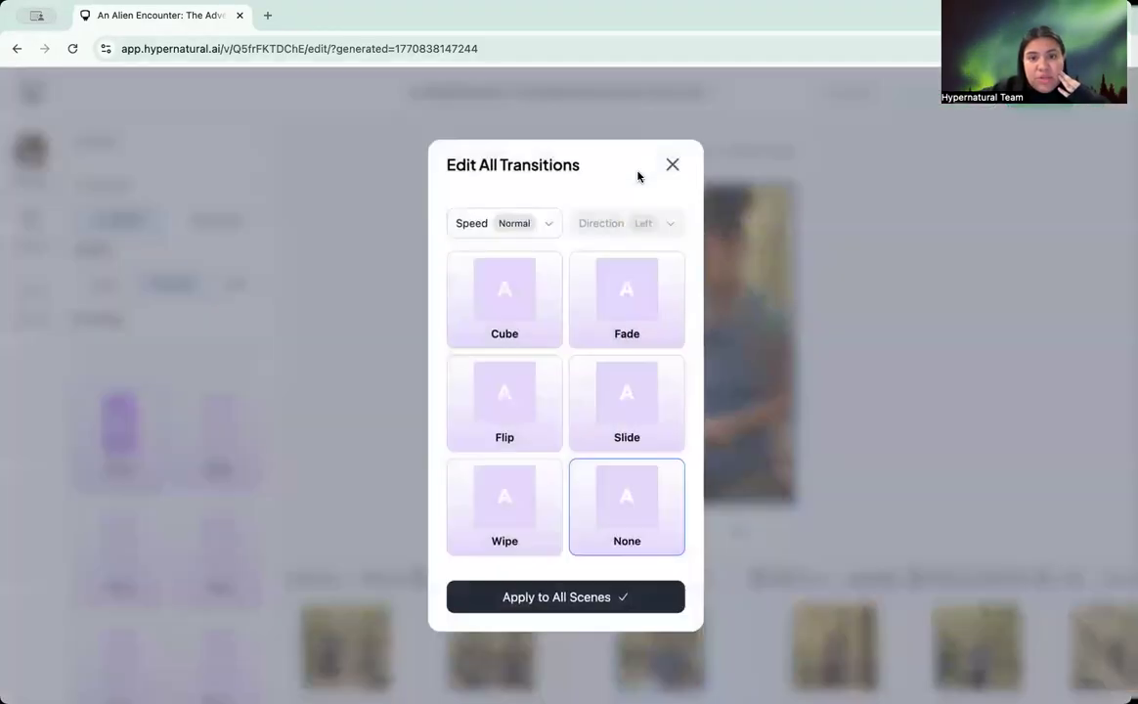
{"action": "left_click", "coordinate": [674, 168]}
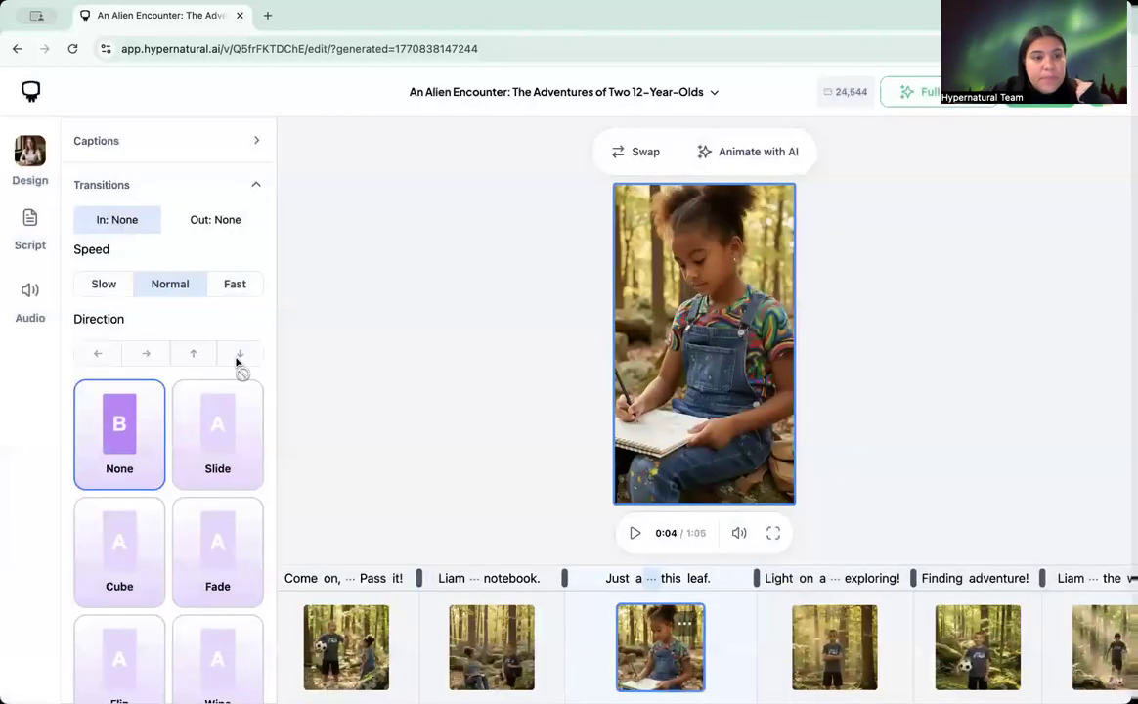
Enlarge the third scene's image in its layout and shift the image slightly downward in the frame.
{"action": "left_click", "coordinate": [137, 186]}
{"action": "left_click", "coordinate": [130, 313]}
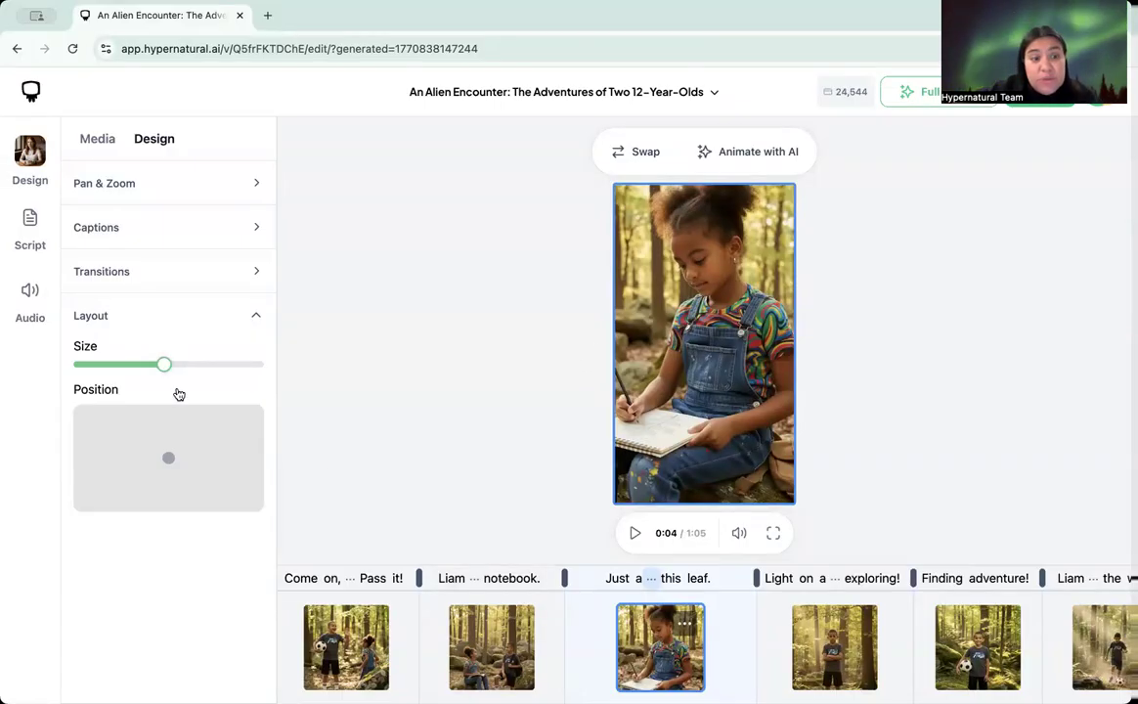
{"action": "left_click_drag", "start_coordinate": [168, 371], "coordinate": [194, 372]}
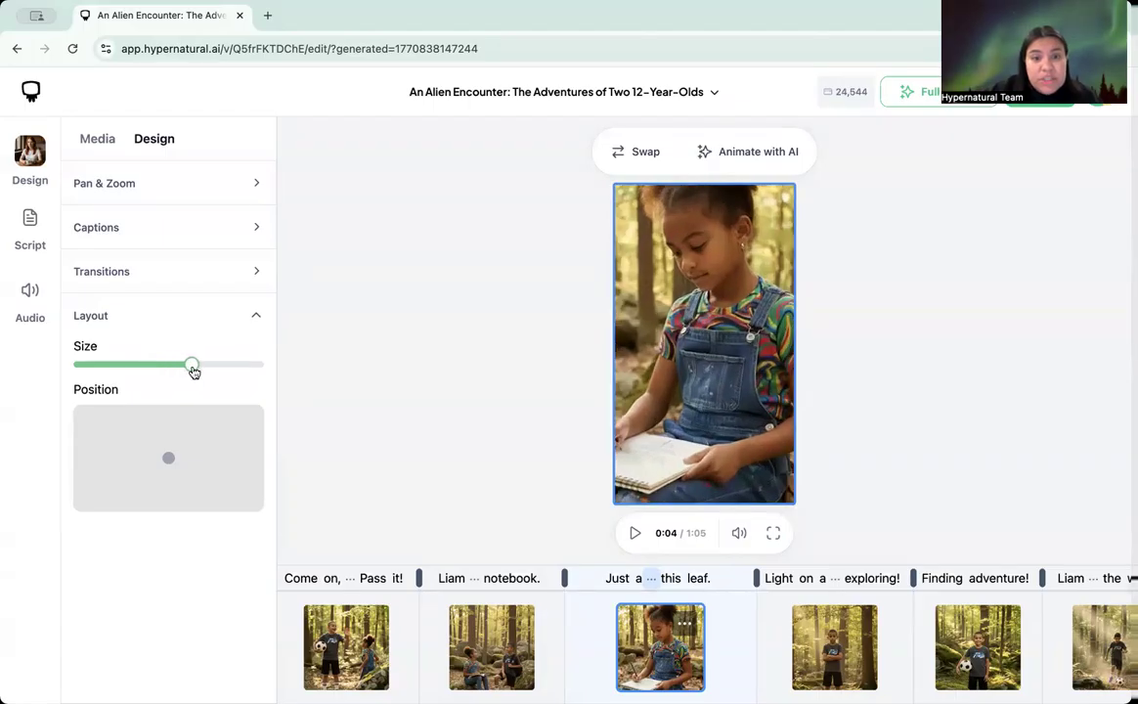
{"action": "mouse_move", "coordinate": [168, 454]}
{"action": "left_mouse_down"}
{"action": "mouse_move", "coordinate": [170, 439]}
{"action": "mouse_move", "coordinate": [166, 468]}
{"action": "left_mouse_up"}
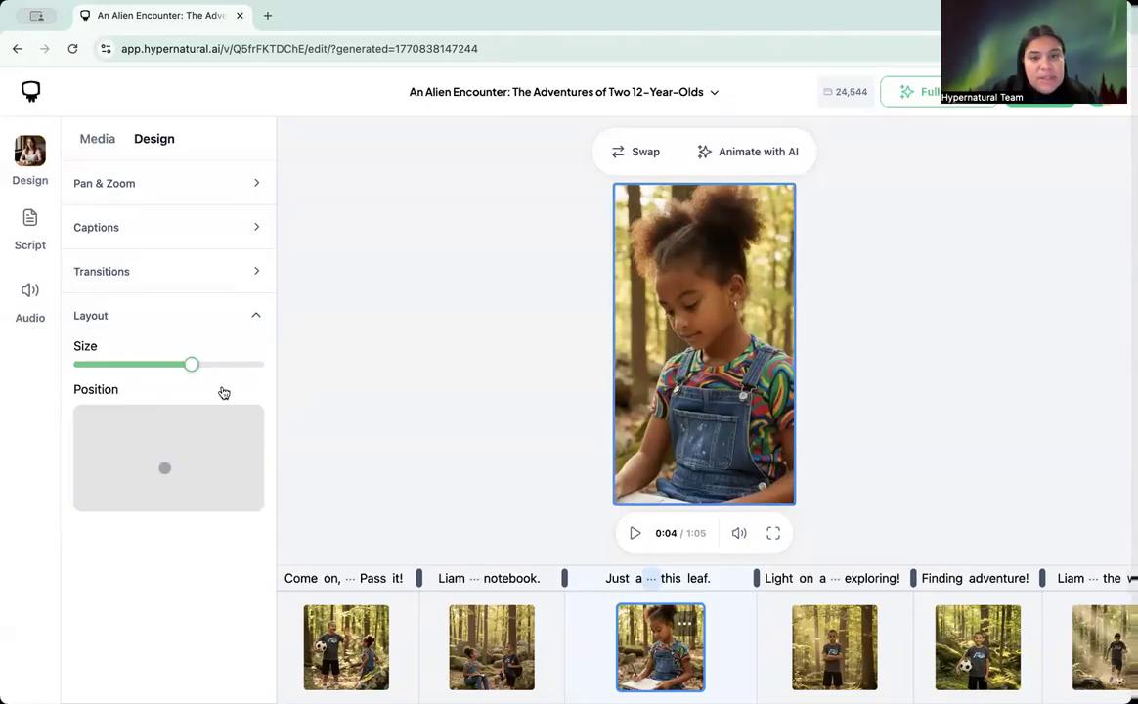
Play part of the third scene, look through the neighbouring scenes, and return to the whole video's design settings.
{"action": "left_click", "coordinate": [421, 293]}
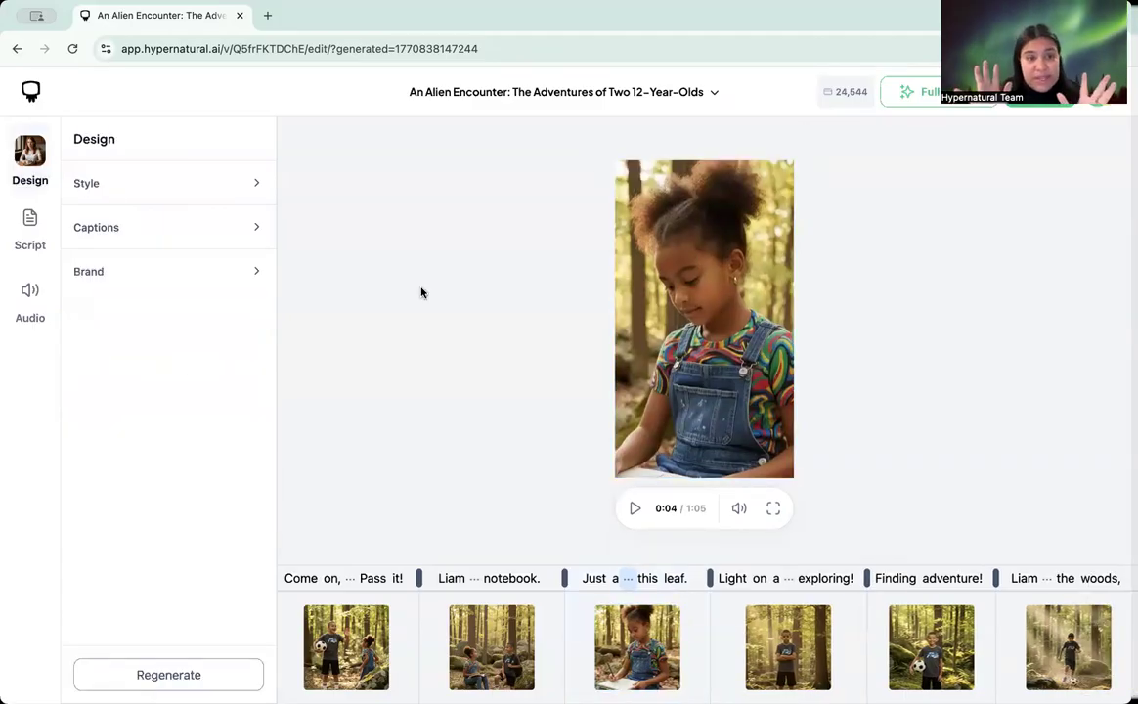
{"action": "left_click", "coordinate": [662, 309]}
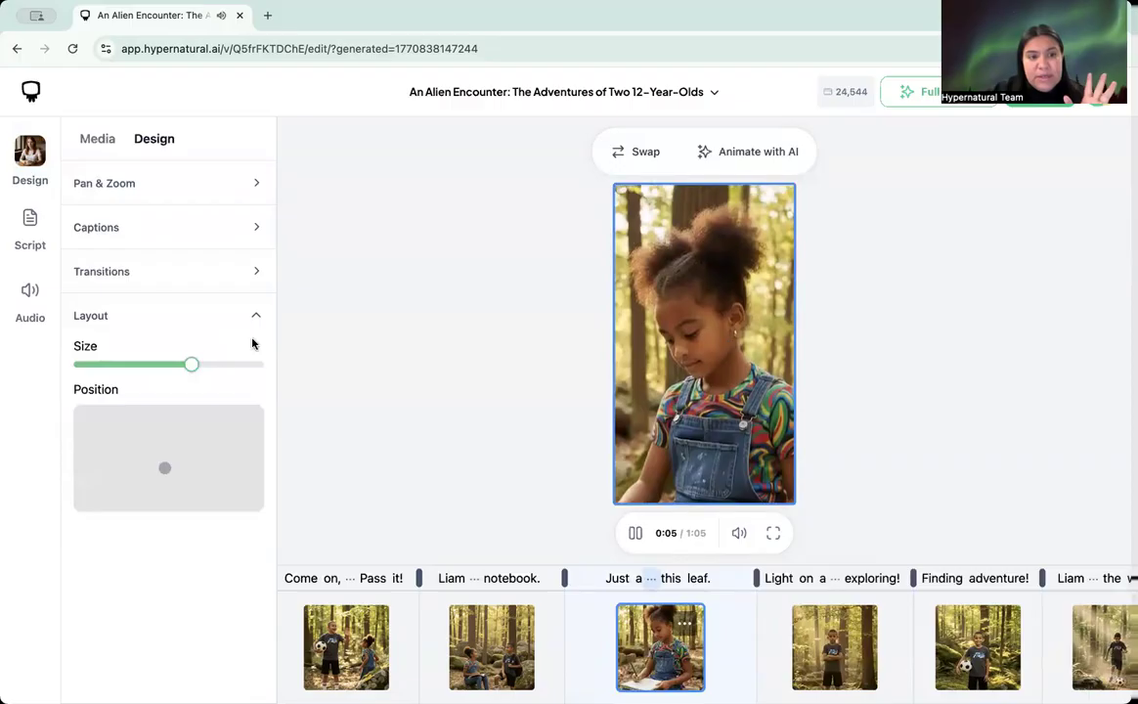
{"action": "left_click", "coordinate": [635, 533]}
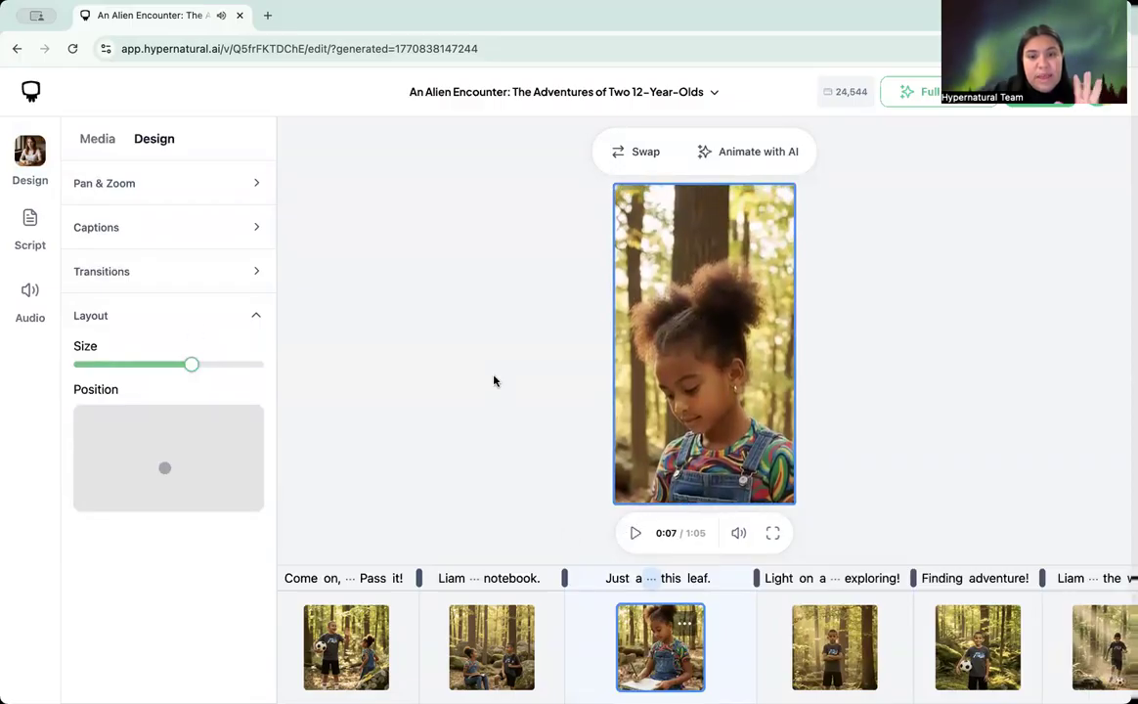
{"action": "left_click", "coordinate": [838, 656]}
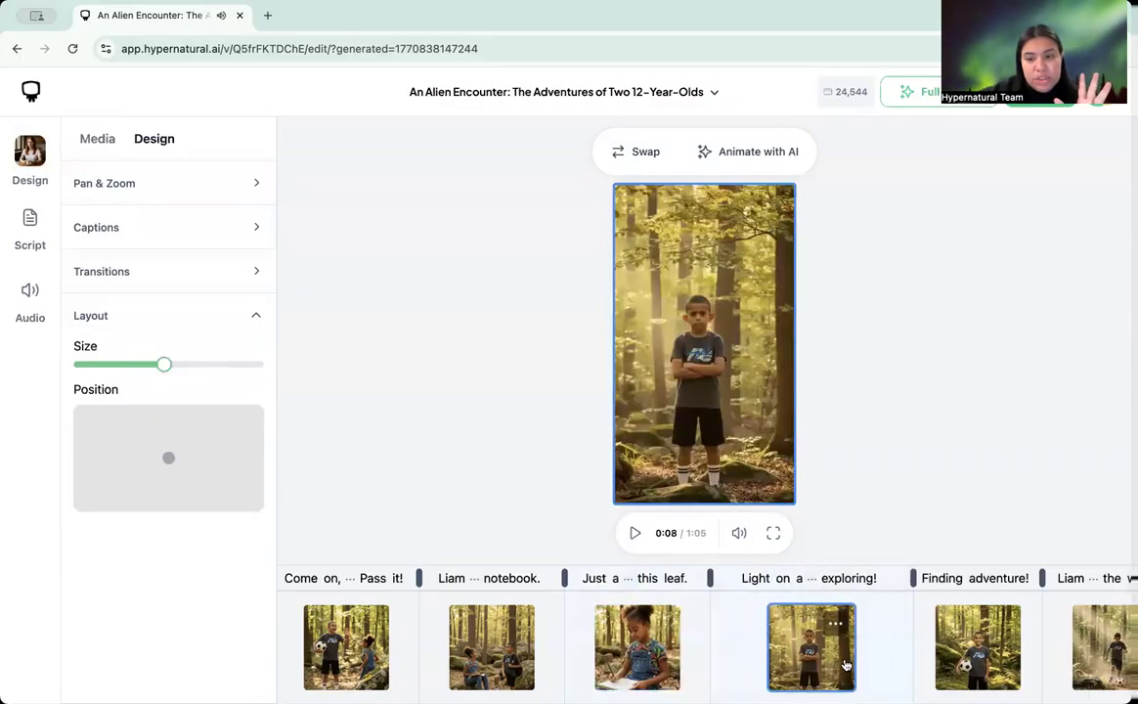
{"action": "left_click", "coordinate": [941, 660]}
{"action": "left_click", "coordinate": [523, 669]}
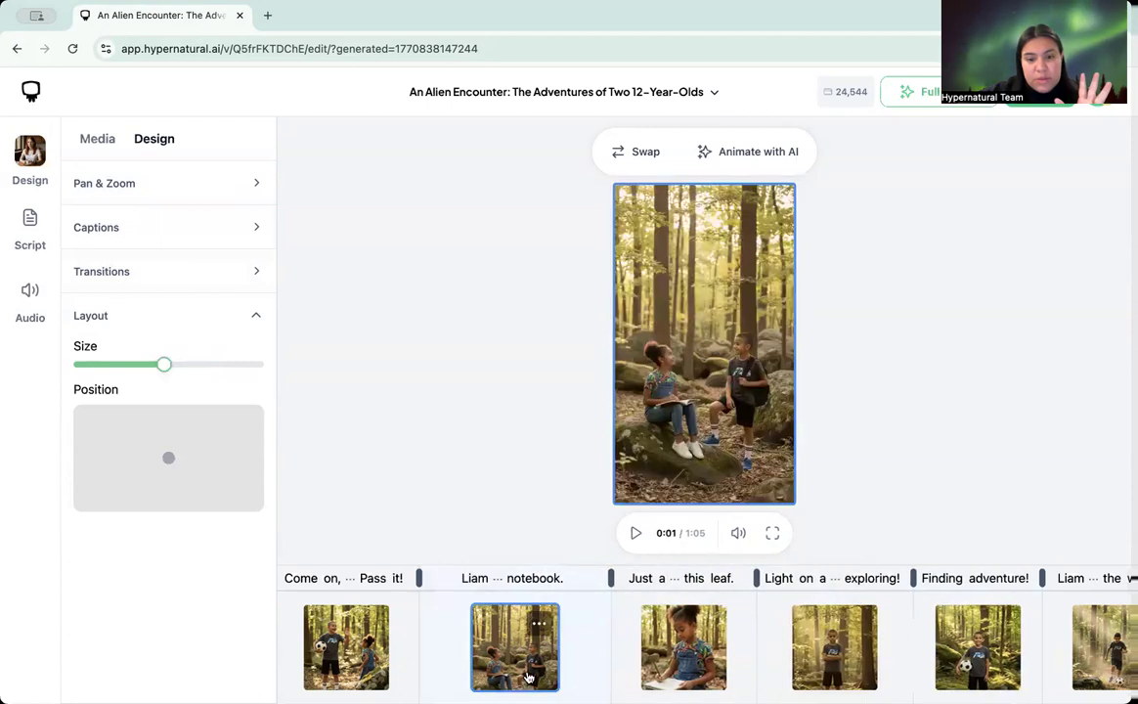
{"action": "left_click", "coordinate": [340, 667]}
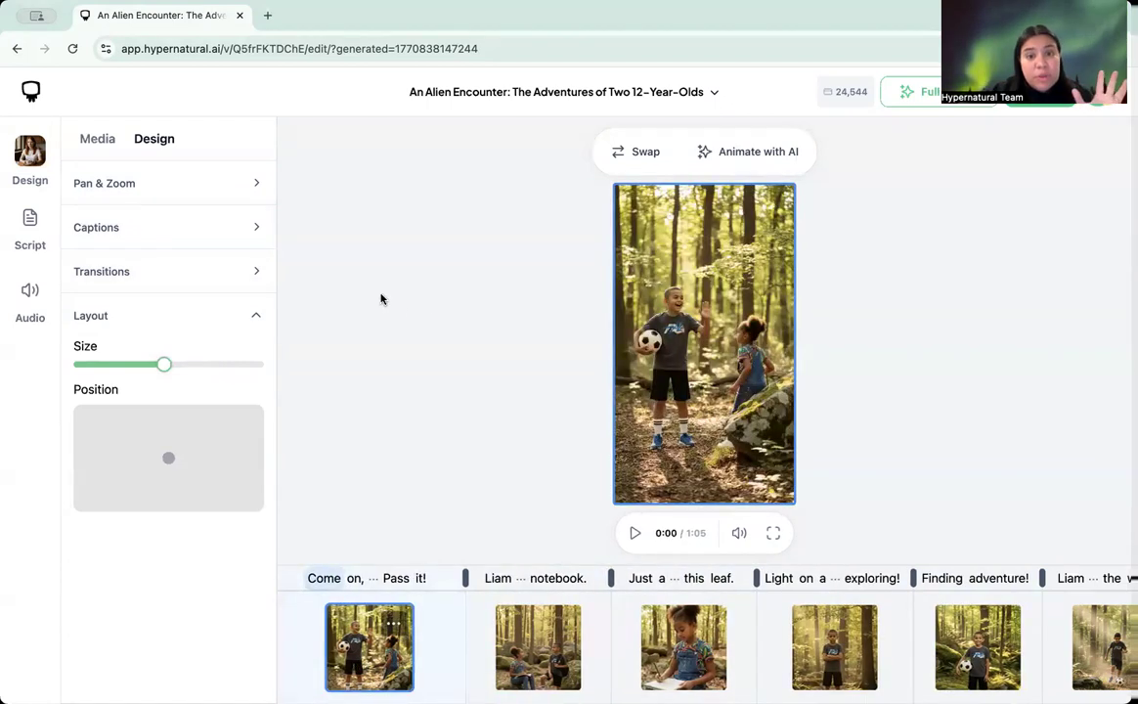
{"action": "left_click", "coordinate": [417, 265]}
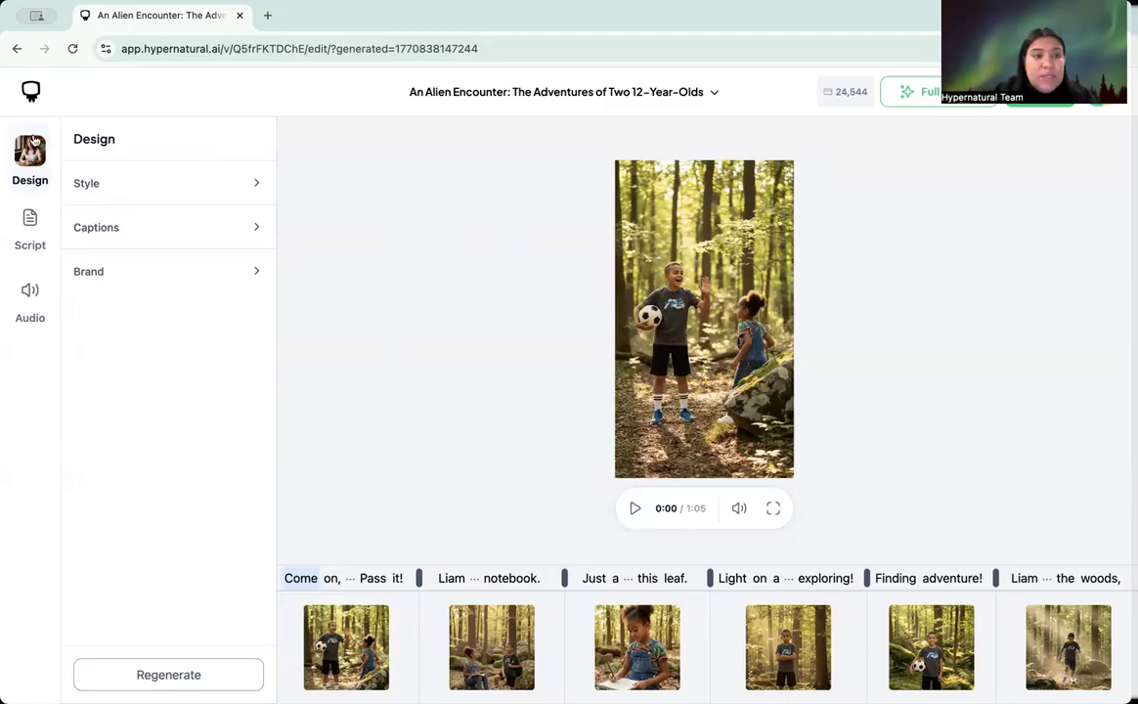
Set the whole video's visual style to 8-Bit.
{"action": "left_click", "coordinate": [131, 190]}
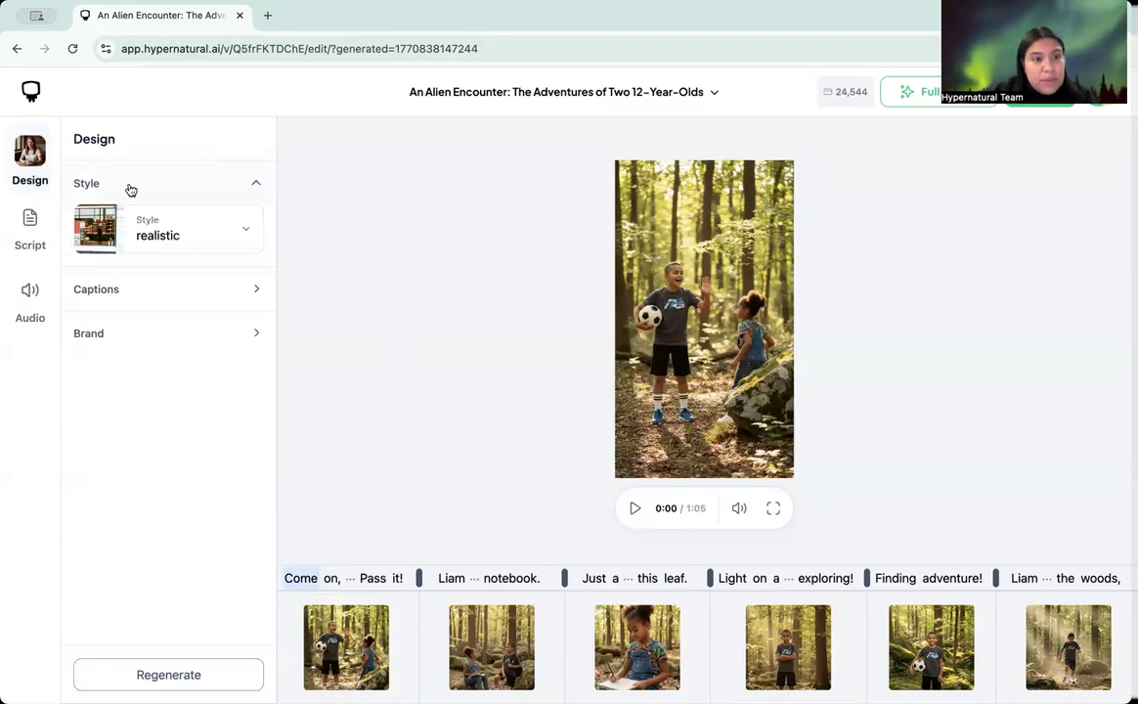
{"action": "left_click", "coordinate": [156, 234]}
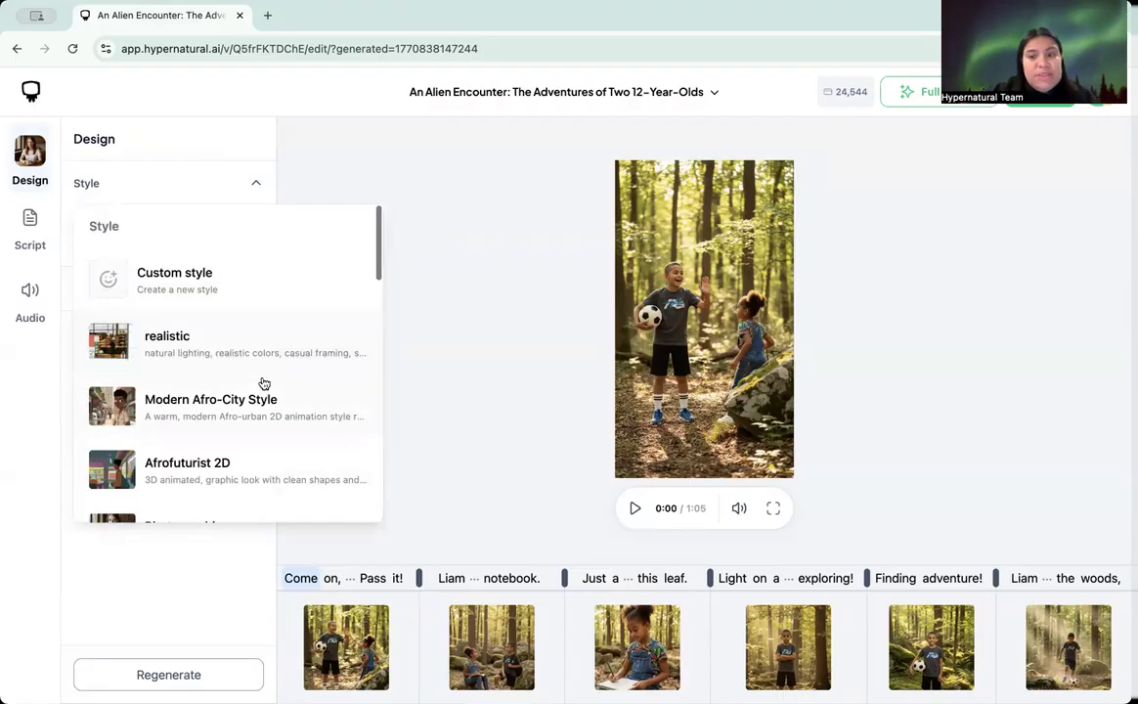
{"action": "scroll", "coordinate": [262, 382], "scroll_direction": "down", "scroll_amount": 2}
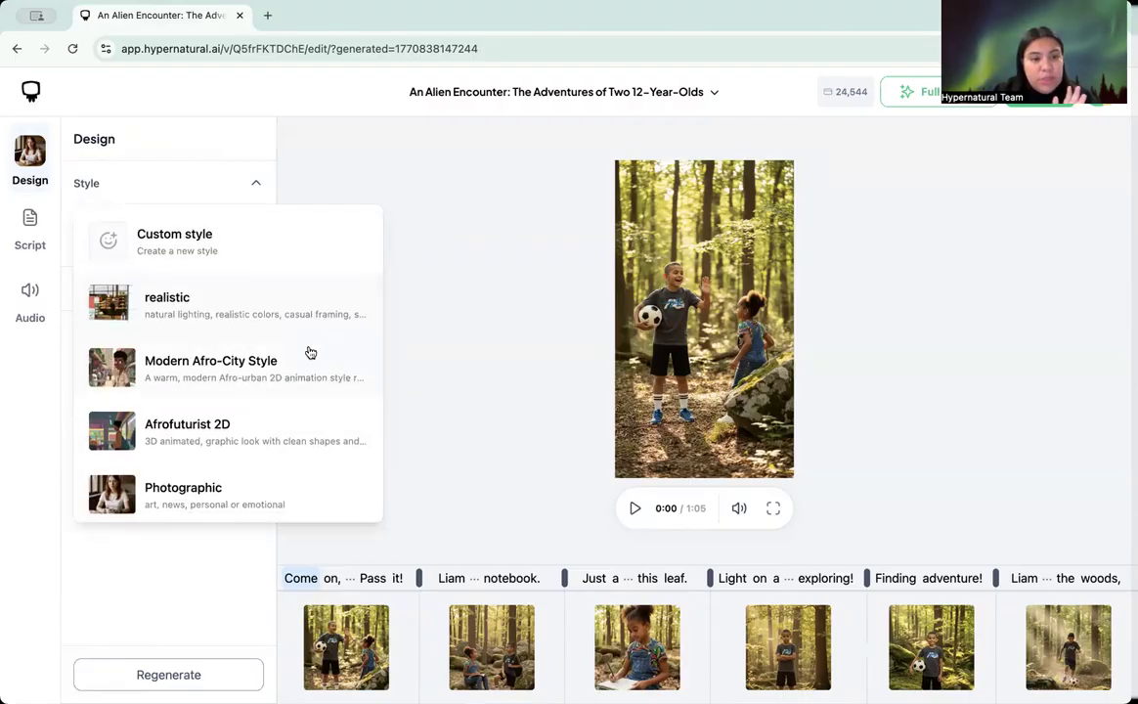
{"action": "scroll", "coordinate": [244, 393], "scroll_direction": "down", "scroll_amount": 5}
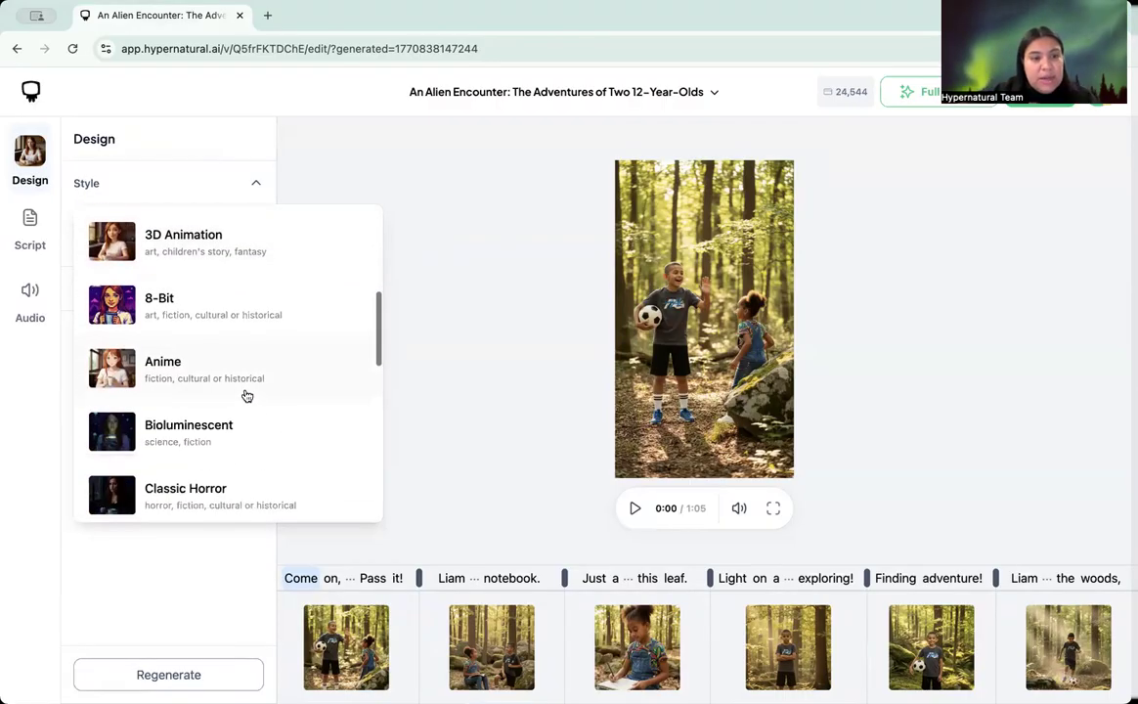
{"action": "left_click", "coordinate": [216, 311]}
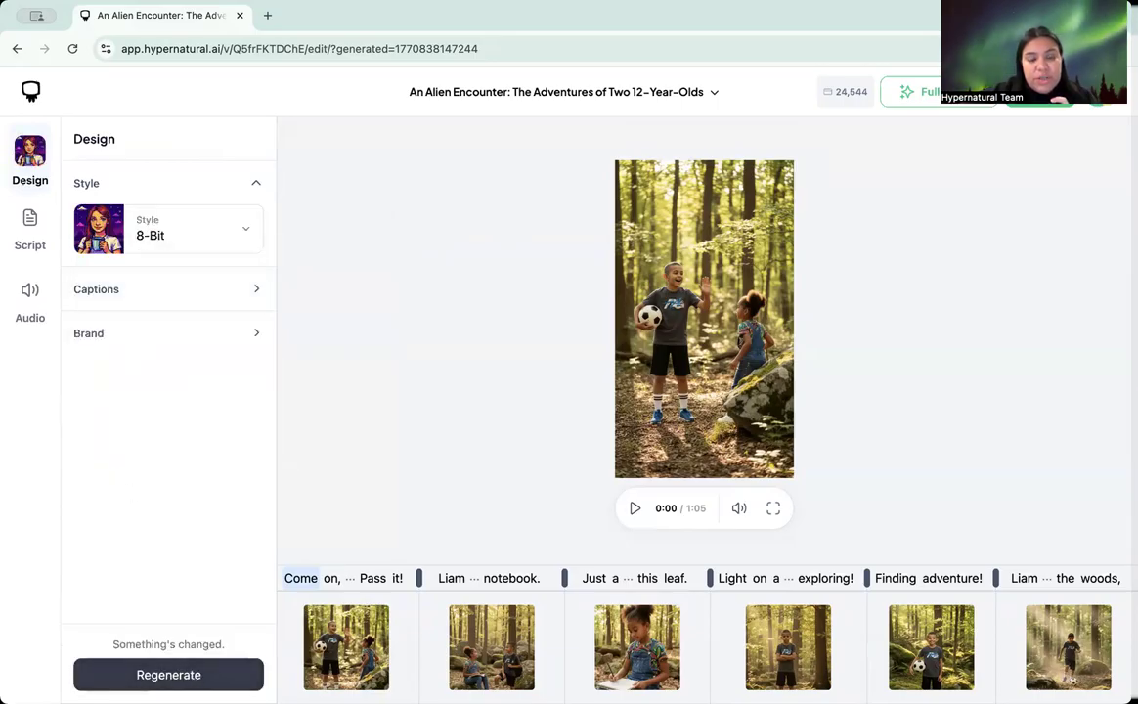
Set the whole video's style to 3D Animation, and view the regeneration options without regenerating anything.
{"action": "left_click", "coordinate": [110, 227]}
{"action": "scroll", "coordinate": [178, 447], "scroll_direction": "down", "scroll_amount": 3}
{"action": "scroll", "coordinate": [178, 448], "scroll_direction": "down", "scroll_amount": 4}
{"action": "scroll", "coordinate": [178, 421], "scroll_direction": "up", "scroll_amount": 4}
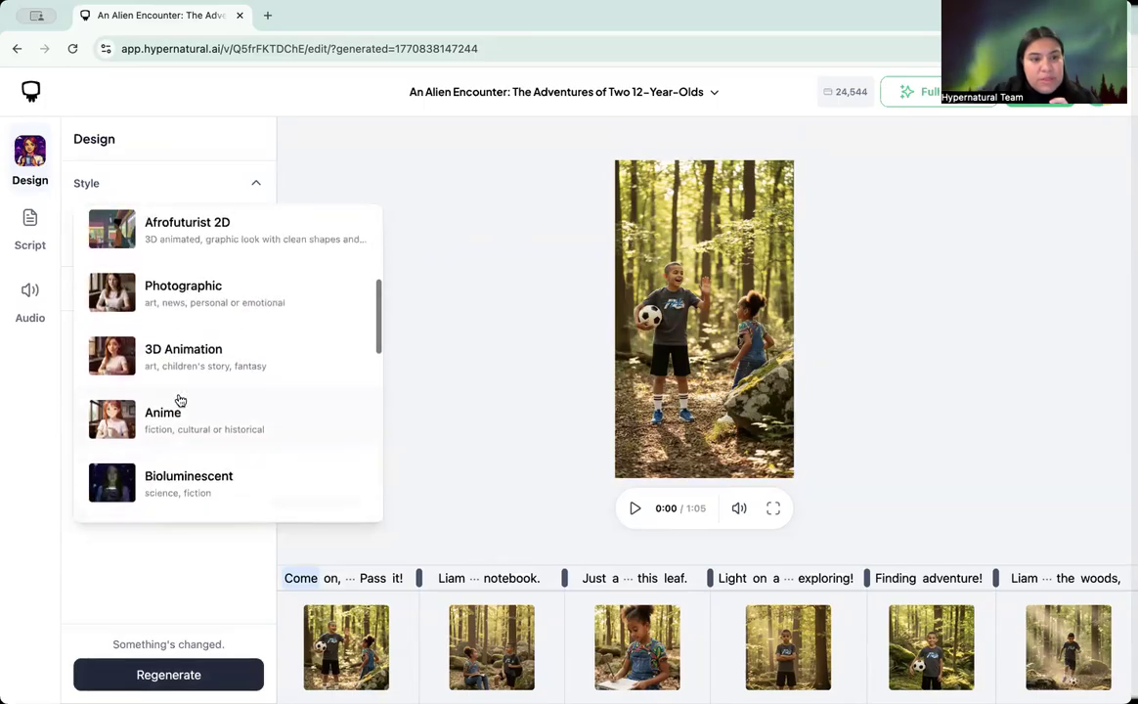
{"action": "left_click", "coordinate": [166, 342]}
{"action": "left_click", "coordinate": [157, 674]}
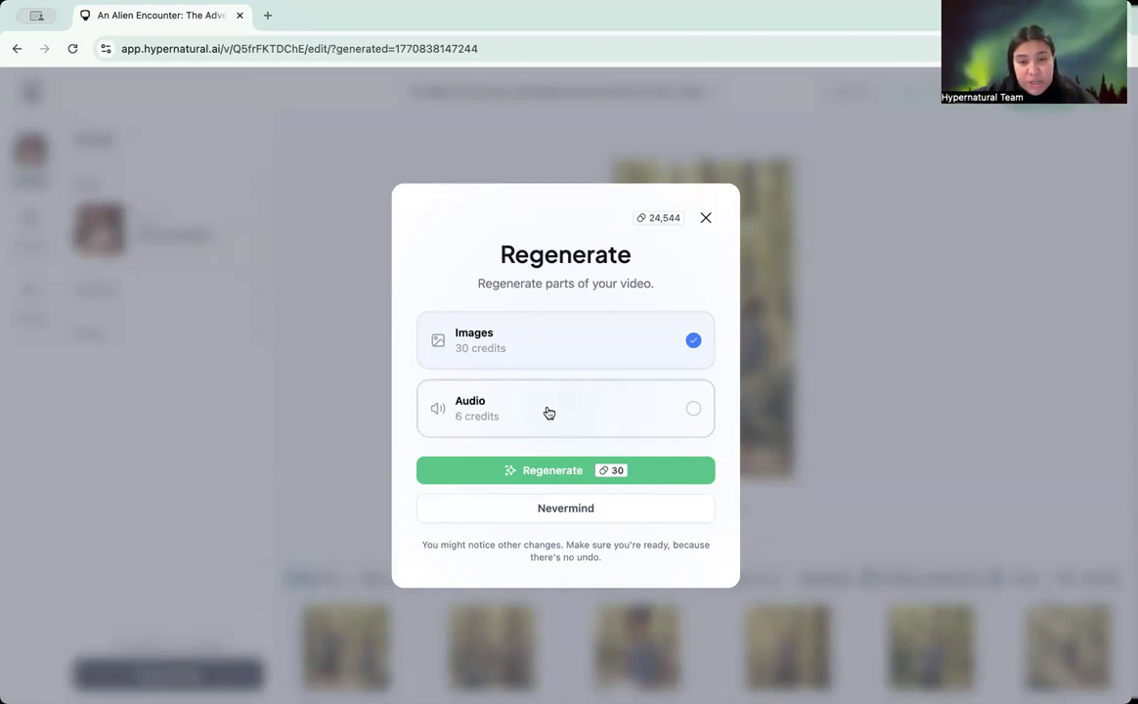
{"action": "left_click", "coordinate": [705, 223]}
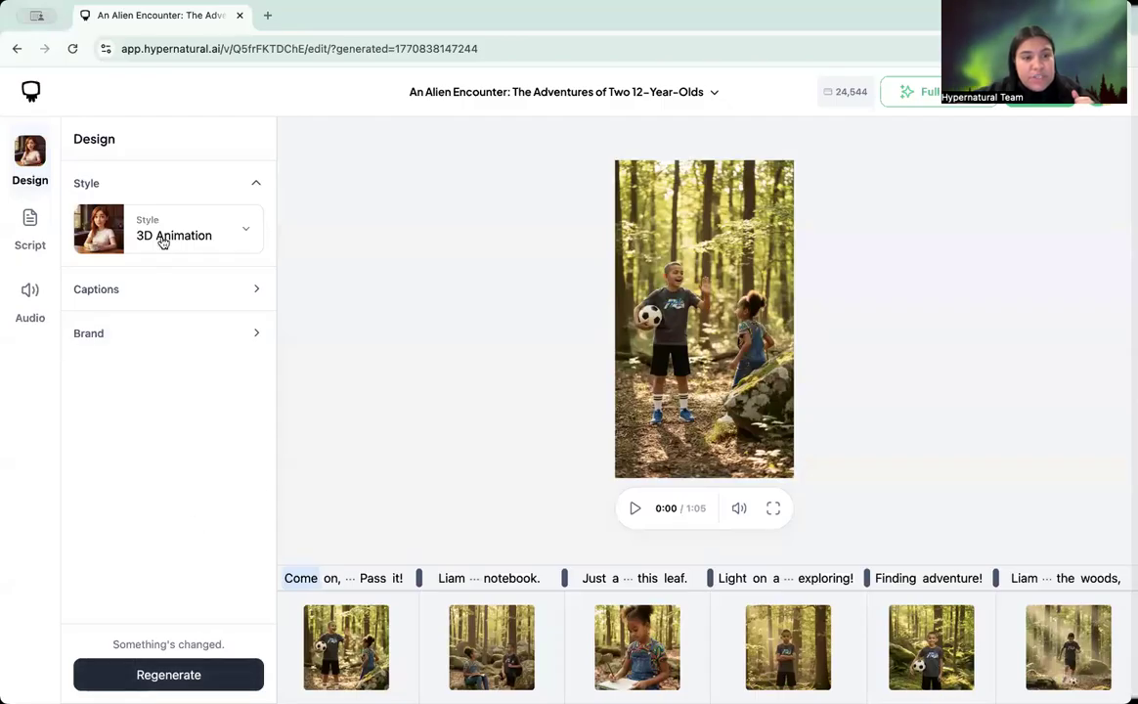
Turn off caption hiding for the whole video and look over the caption styling options.
{"action": "left_click", "coordinate": [151, 287]}
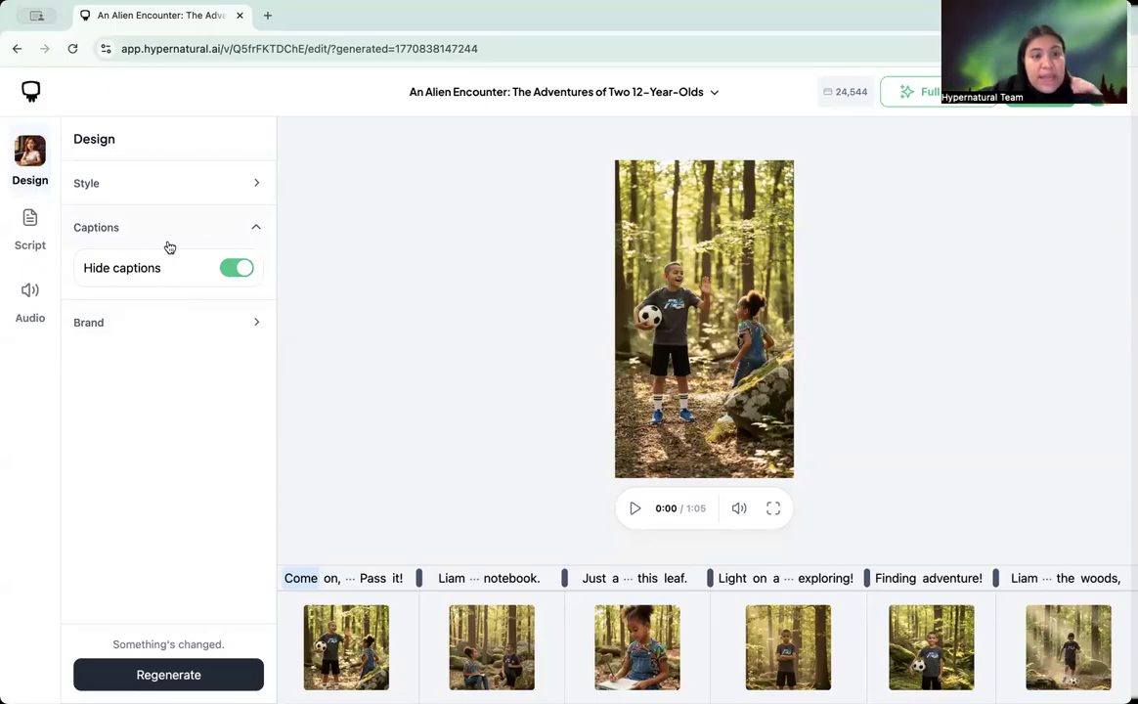
{"action": "left_click", "coordinate": [235, 270]}
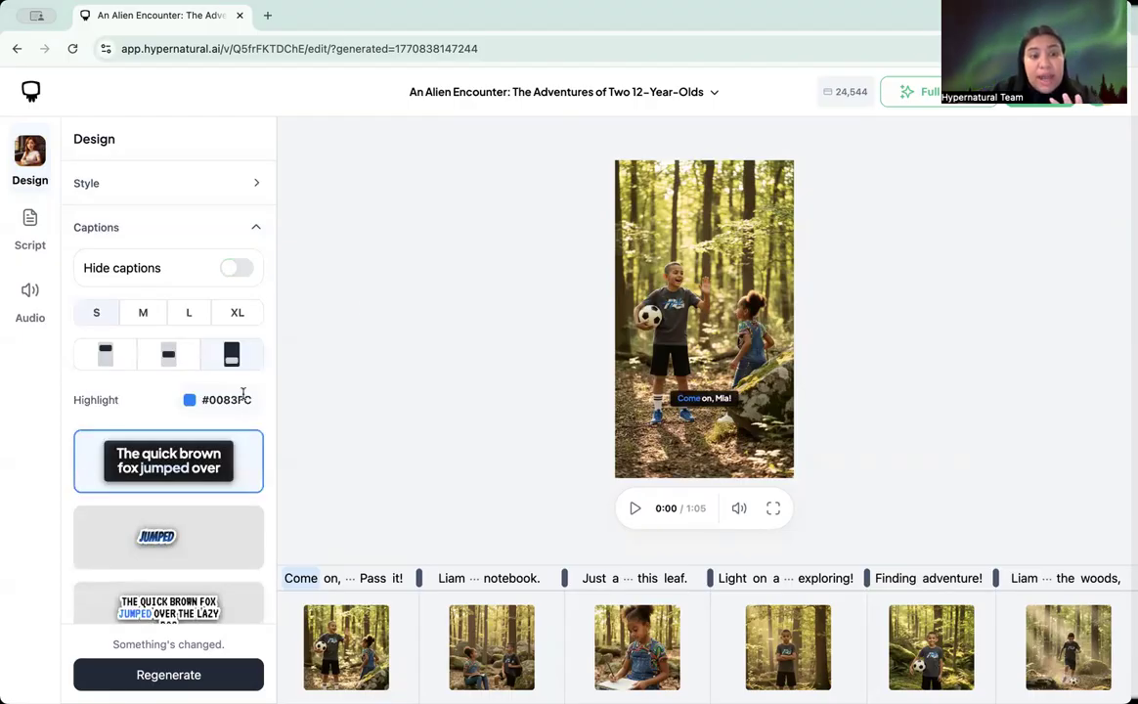
{"action": "scroll", "coordinate": [198, 489], "scroll_direction": "down", "scroll_amount": 1}
{"action": "scroll", "coordinate": [198, 489], "scroll_direction": "down", "scroll_amount": 2}
{"action": "scroll", "coordinate": [197, 489], "scroll_direction": "up", "scroll_amount": 2}
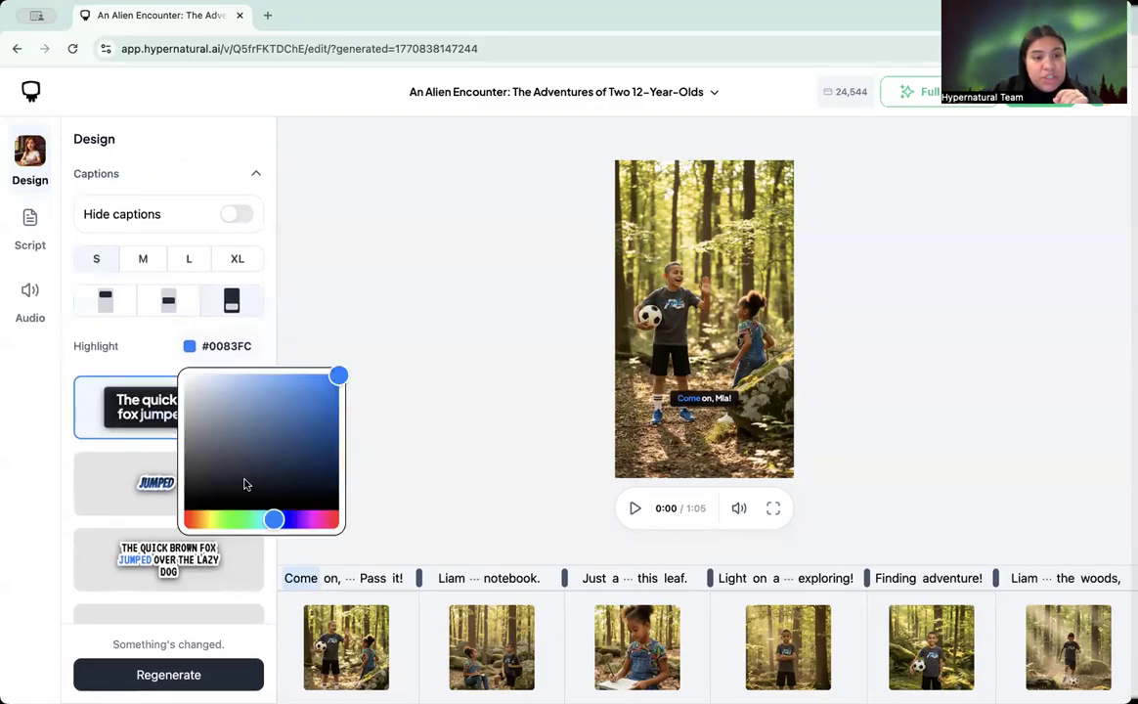
Try a purple caption highlight and set the highlight colour to red #FC0017.
{"action": "left_click_drag", "start_coordinate": [229, 519], "coordinate": [301, 519]}
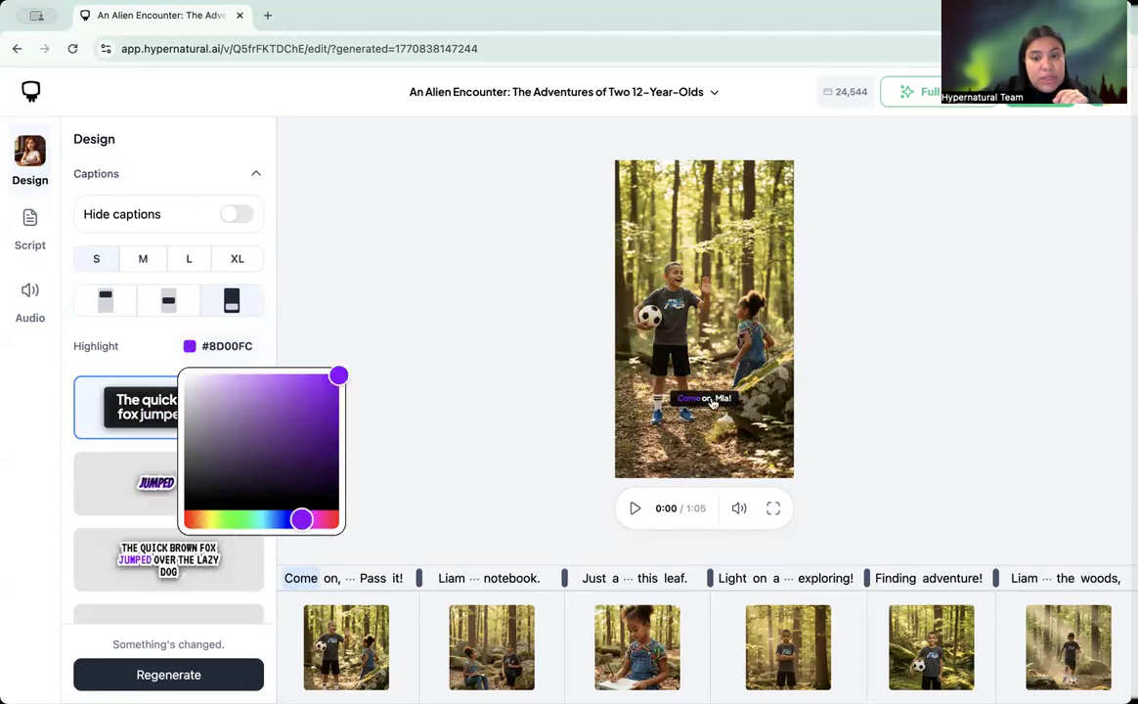
{"action": "left_click", "coordinate": [336, 519]}
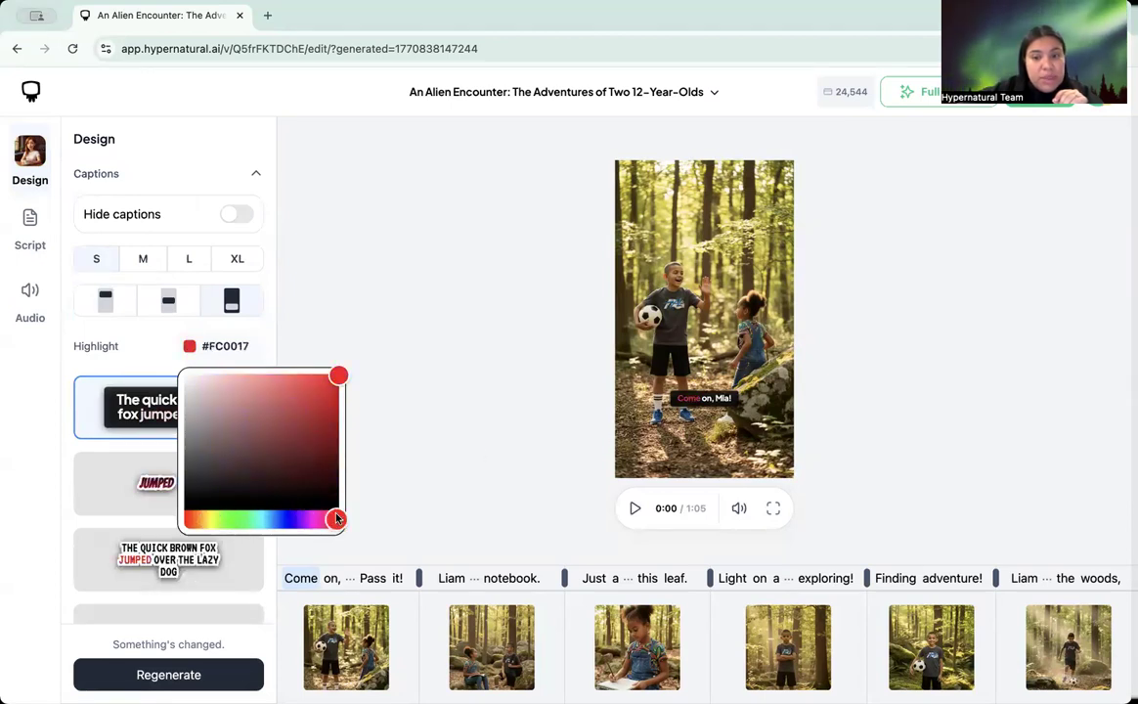
{"action": "left_click", "coordinate": [137, 327]}
Try several caption styles, including ones from the expanded list, and apply the white-text style with a solid highlight box behind the words.
{"action": "scroll", "coordinate": [137, 543], "scroll_direction": "down", "scroll_amount": 3}
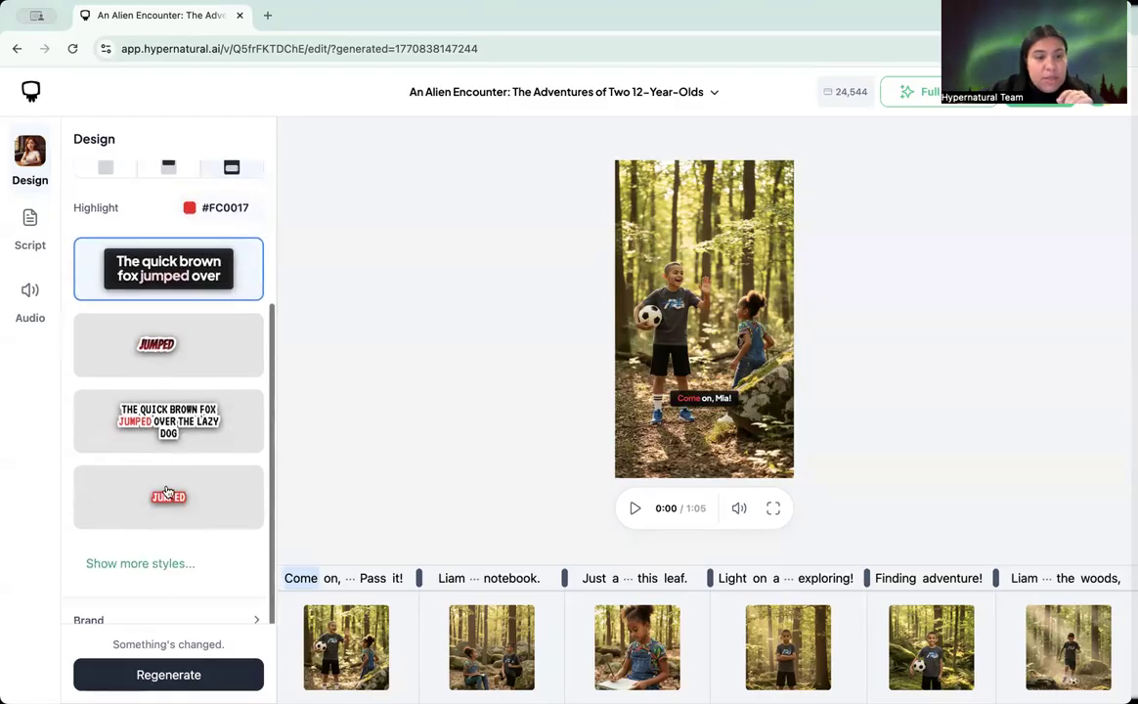
{"action": "left_click", "coordinate": [137, 497]}
{"action": "left_click", "coordinate": [167, 408]}
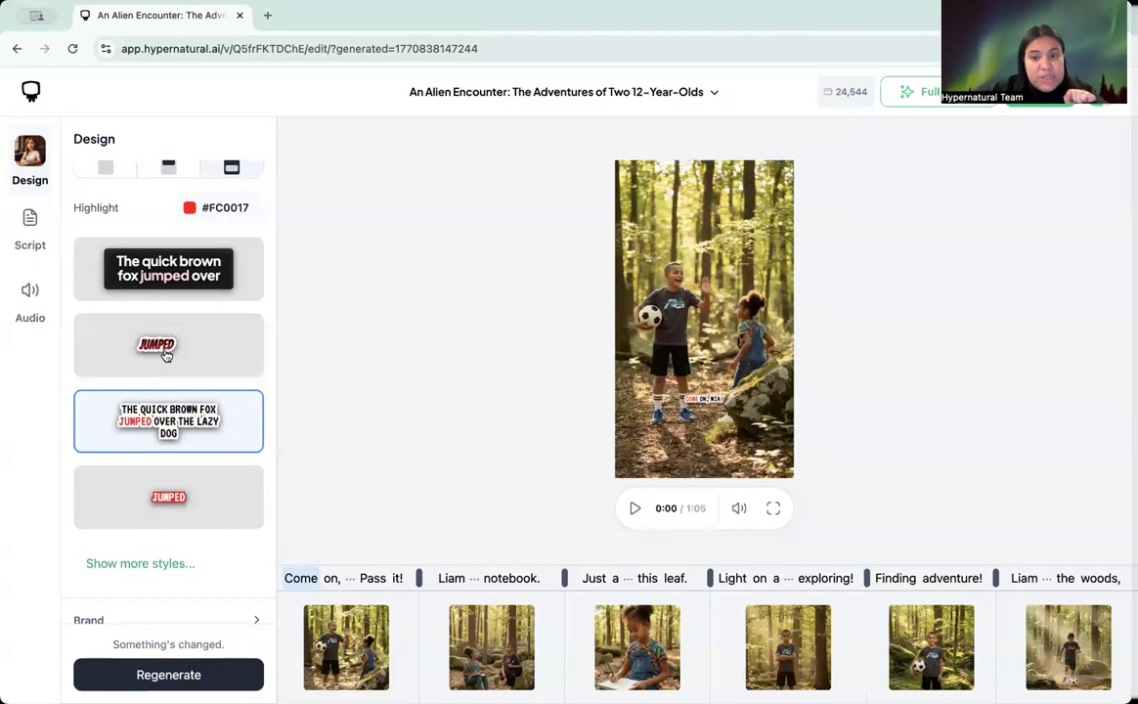
{"action": "left_click", "coordinate": [158, 340]}
{"action": "left_click", "coordinate": [153, 566]}
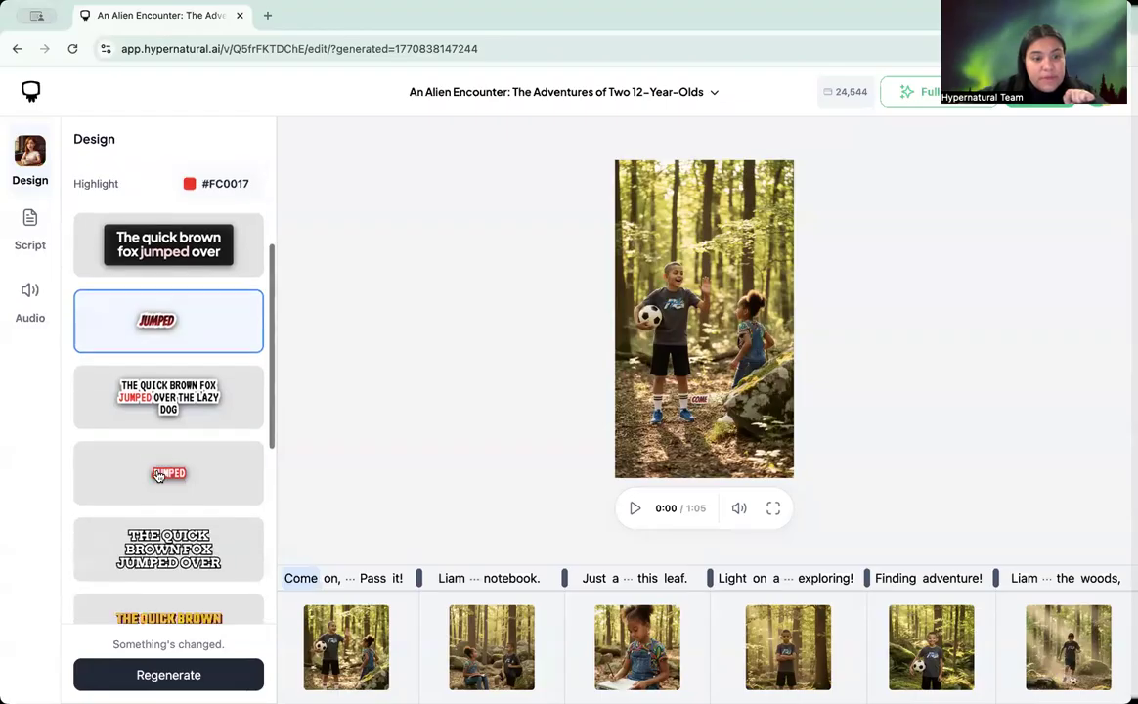
{"action": "scroll", "coordinate": [157, 373], "scroll_direction": "down", "scroll_amount": 5}
{"action": "left_click", "coordinate": [171, 487]}
{"action": "left_click", "coordinate": [161, 538]}
{"action": "left_click", "coordinate": [186, 461]}
{"action": "scroll", "coordinate": [189, 457], "scroll_direction": "up", "scroll_amount": 3}
{"action": "scroll", "coordinate": [190, 458], "scroll_direction": "up", "scroll_amount": 4}
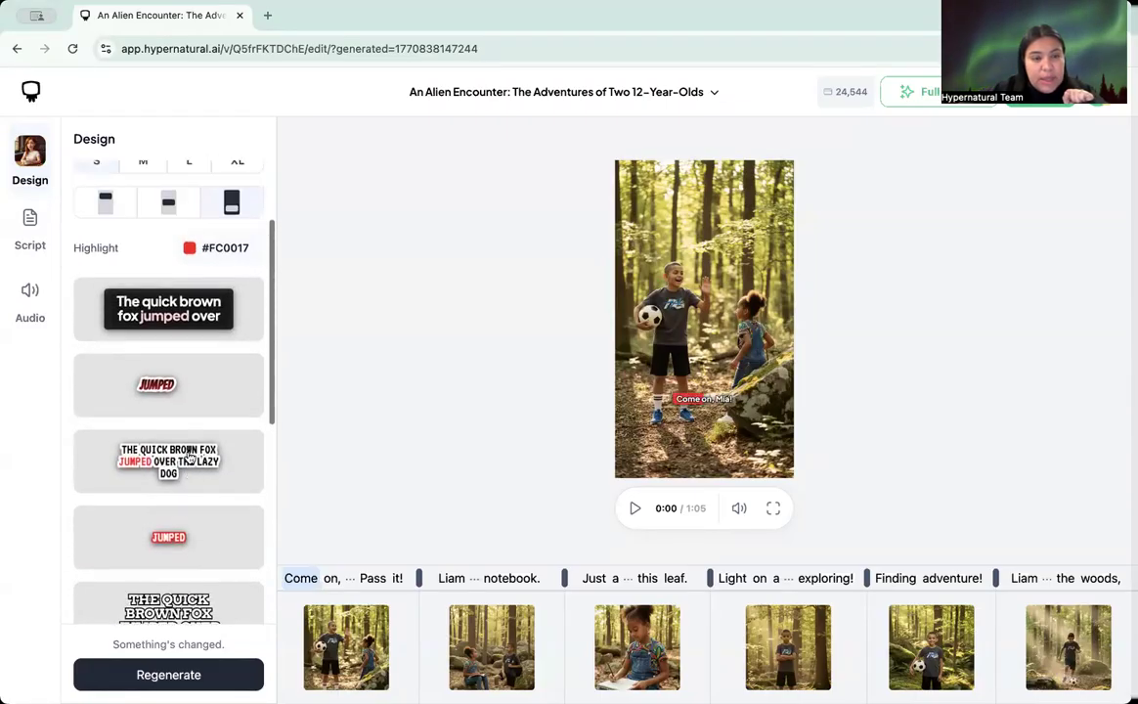
Try the M, L and XL caption sizes and return the size to S.
{"action": "left_click", "coordinate": [145, 277]}
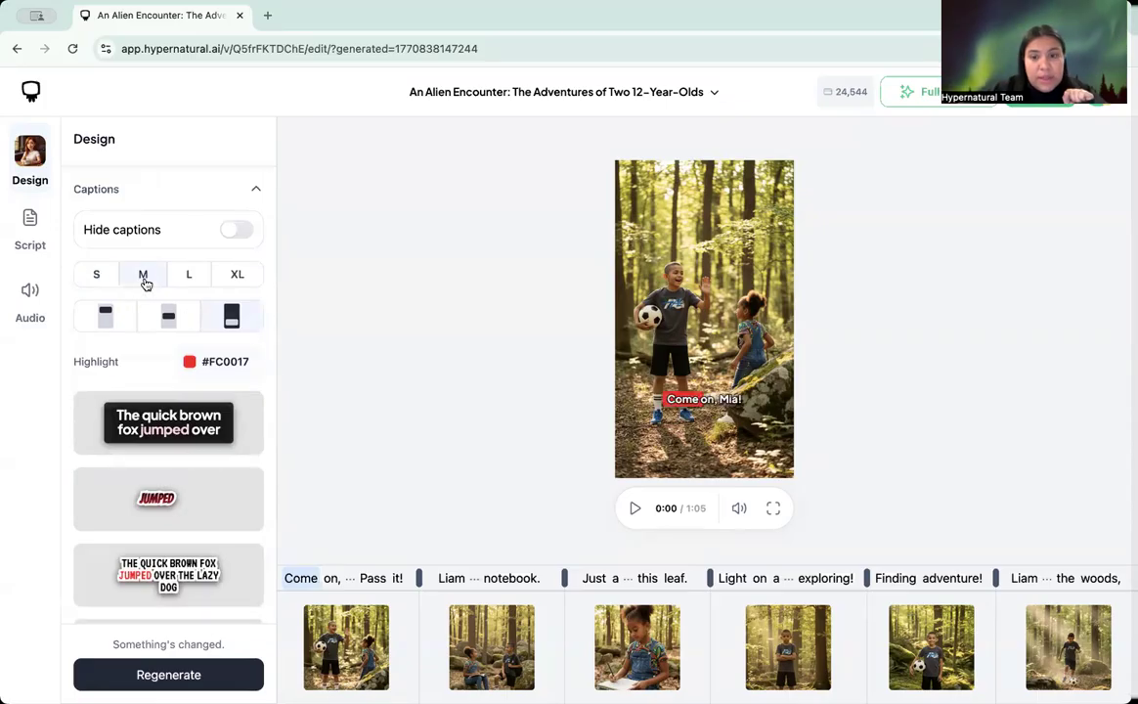
{"action": "left_click", "coordinate": [187, 278]}
{"action": "left_click", "coordinate": [236, 275]}
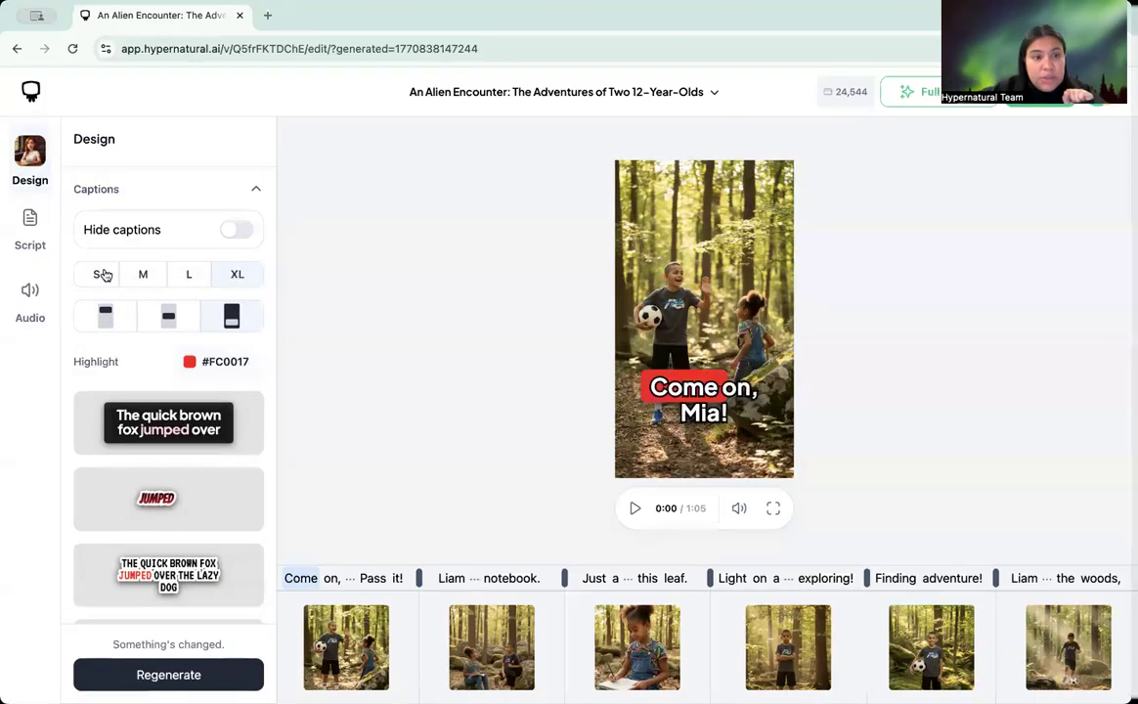
{"action": "left_click", "coordinate": [98, 274]}
Try the top, middle and bottom caption positions and place the captions near the top of the frame.
{"action": "left_click", "coordinate": [105, 315]}
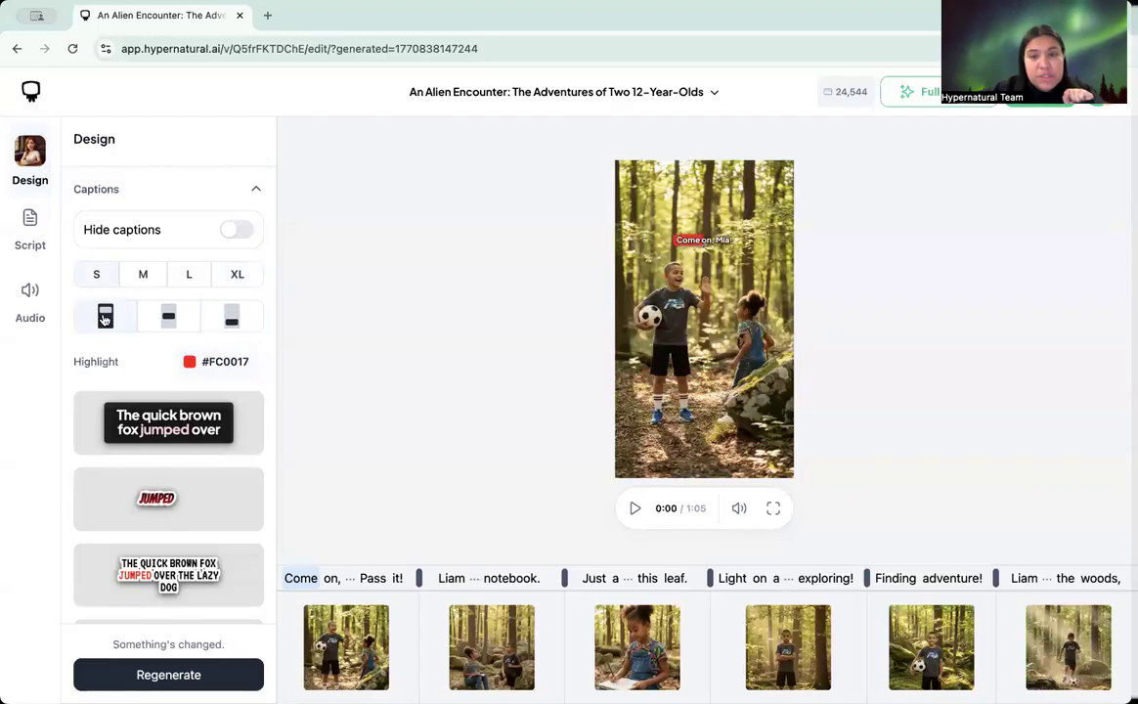
{"action": "left_click", "coordinate": [168, 315]}
{"action": "left_click", "coordinate": [232, 315]}
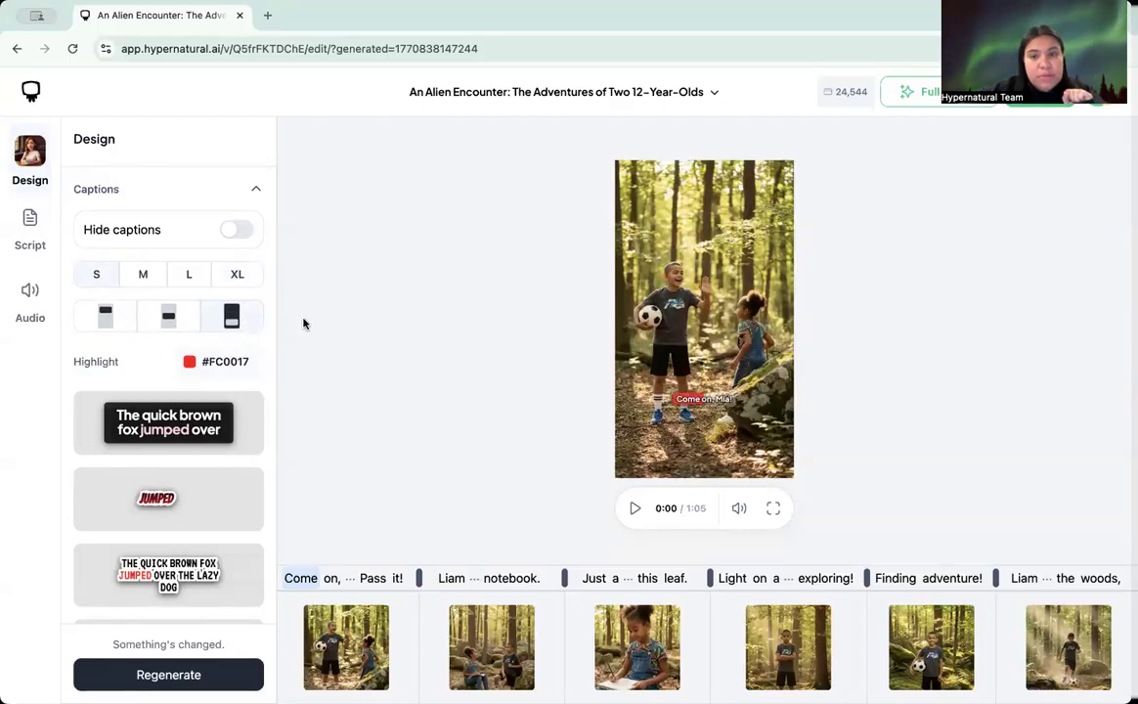
{"action": "left_click", "coordinate": [105, 315]}
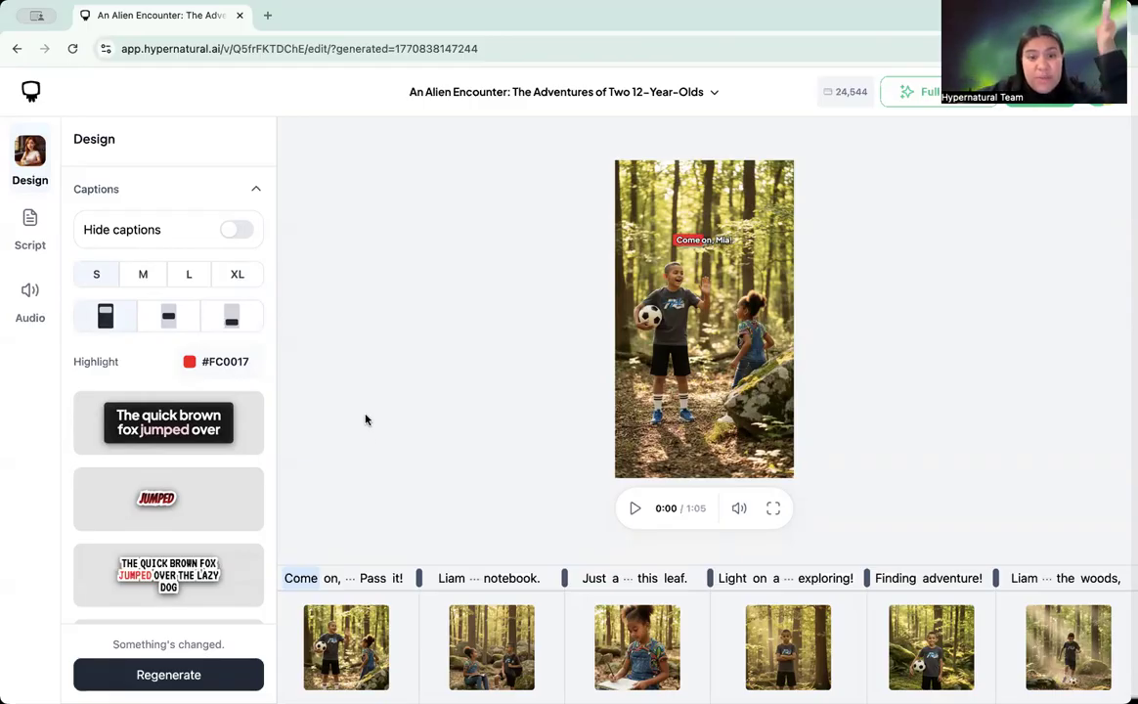
Set the caption highlight colour to black #000000 and place the captions near the bottom of the frame.
{"action": "left_click", "coordinate": [188, 361]}
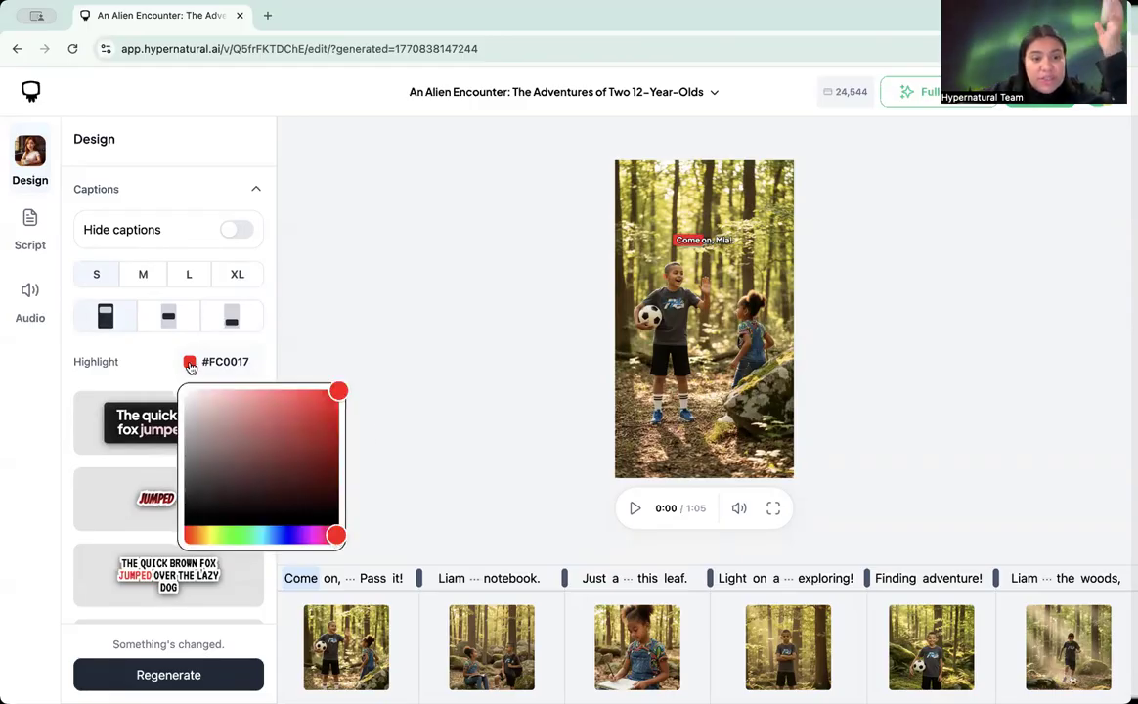
{"action": "left_click", "coordinate": [198, 505]}
{"action": "left_click", "coordinate": [353, 334]}
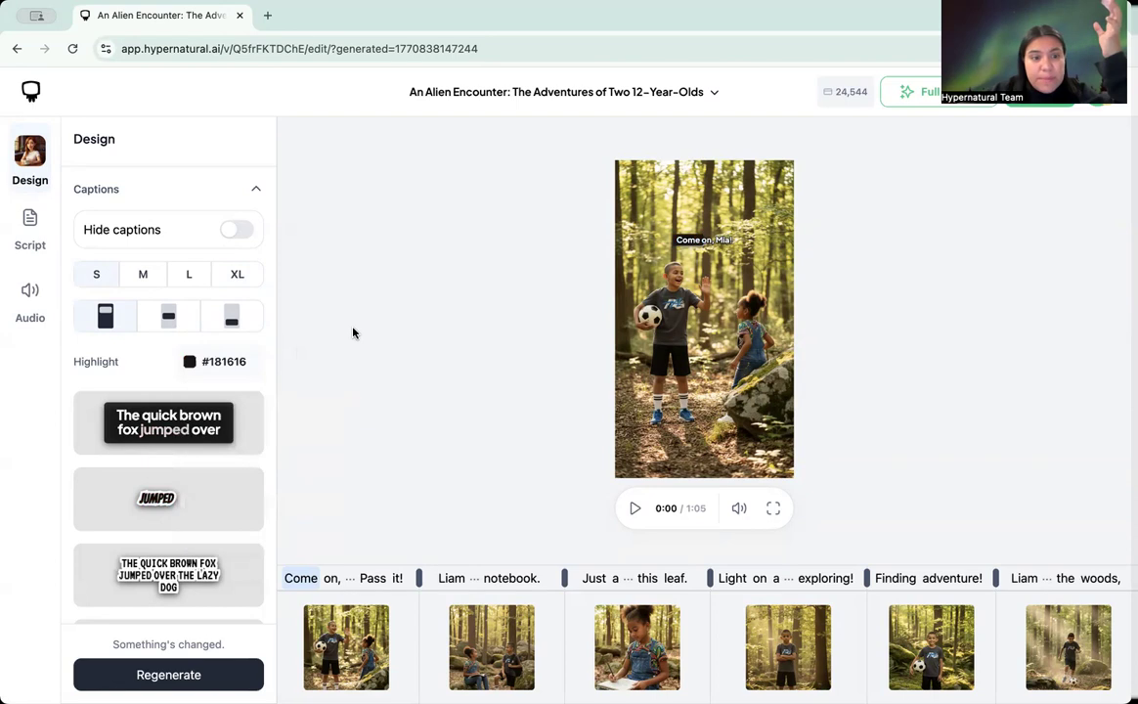
{"action": "left_click", "coordinate": [189, 361]}
{"action": "left_click", "coordinate": [185, 516]}
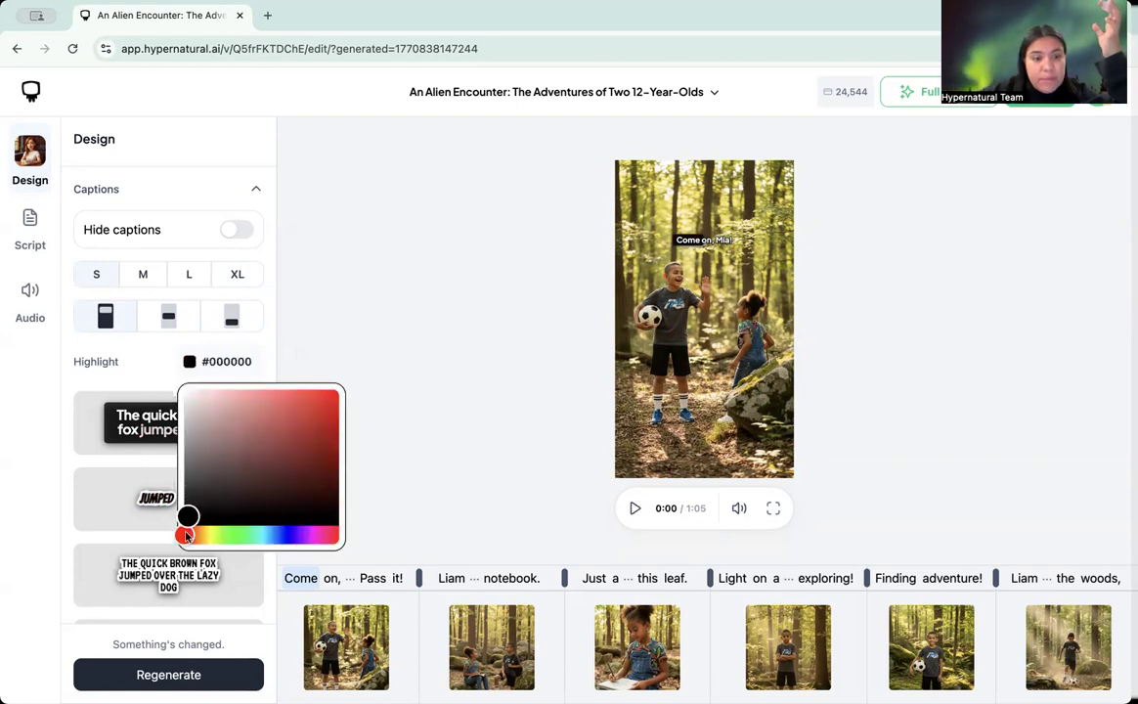
{"action": "left_click", "coordinate": [395, 258]}
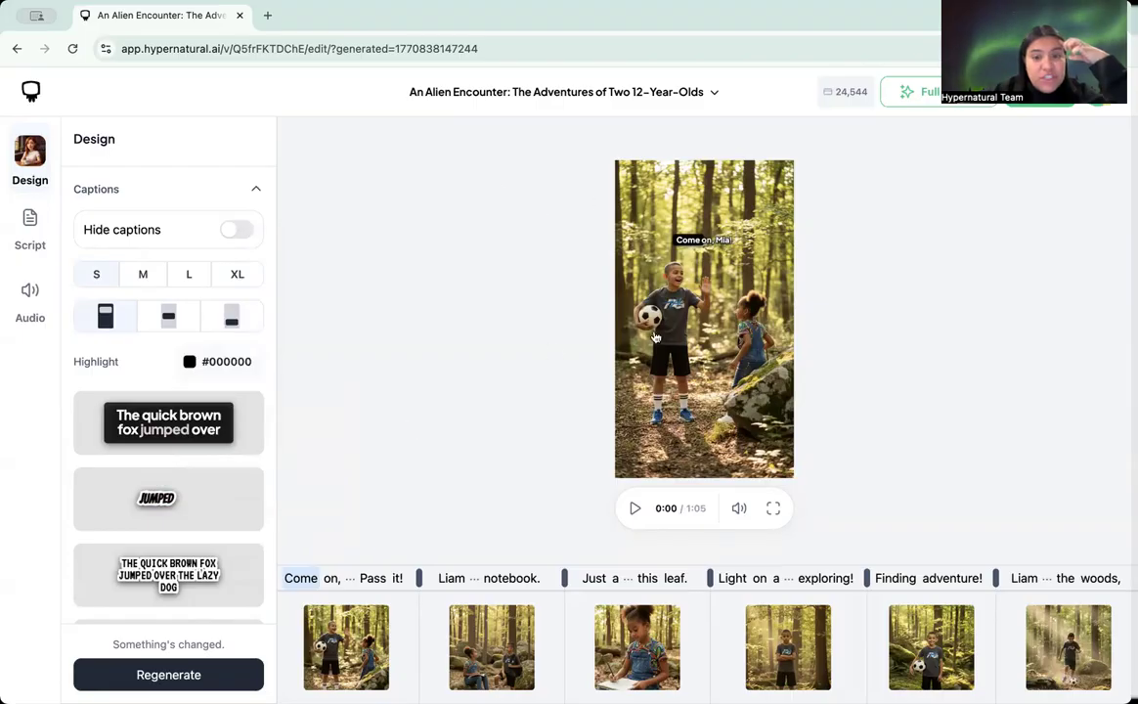
{"action": "left_click", "coordinate": [232, 315]}
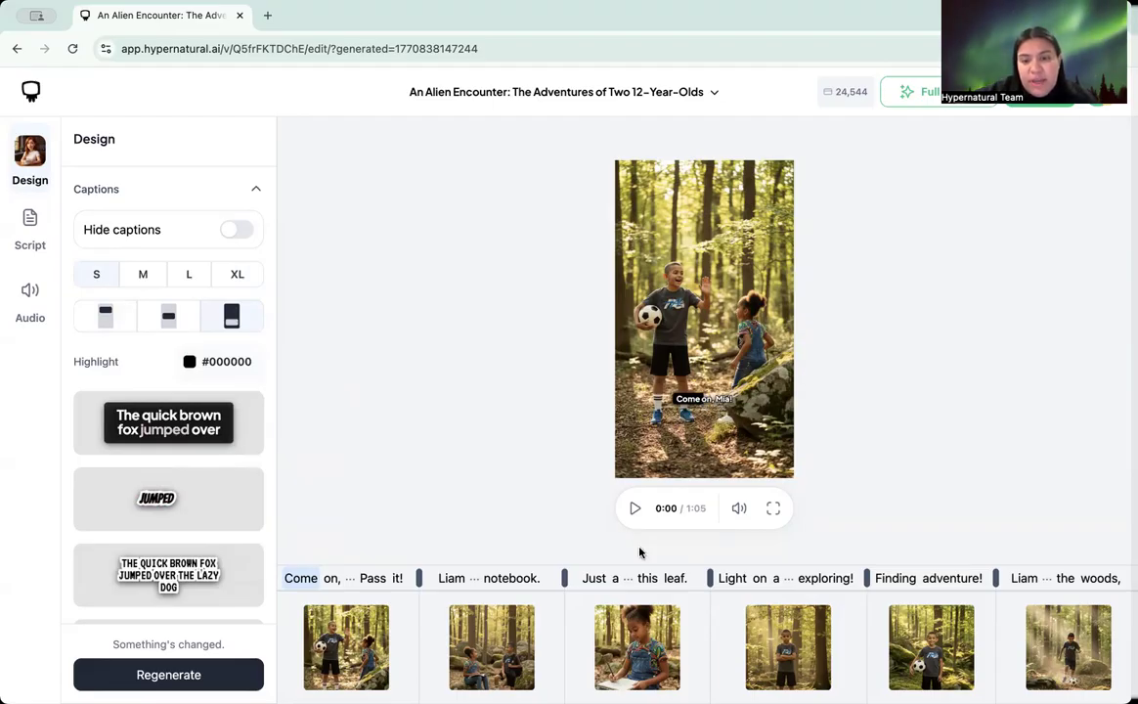
Try the top and middle caption positions for the "Just a sec!" scene alone and place its captions near the bottom of the frame.
{"action": "left_click", "coordinate": [636, 631]}
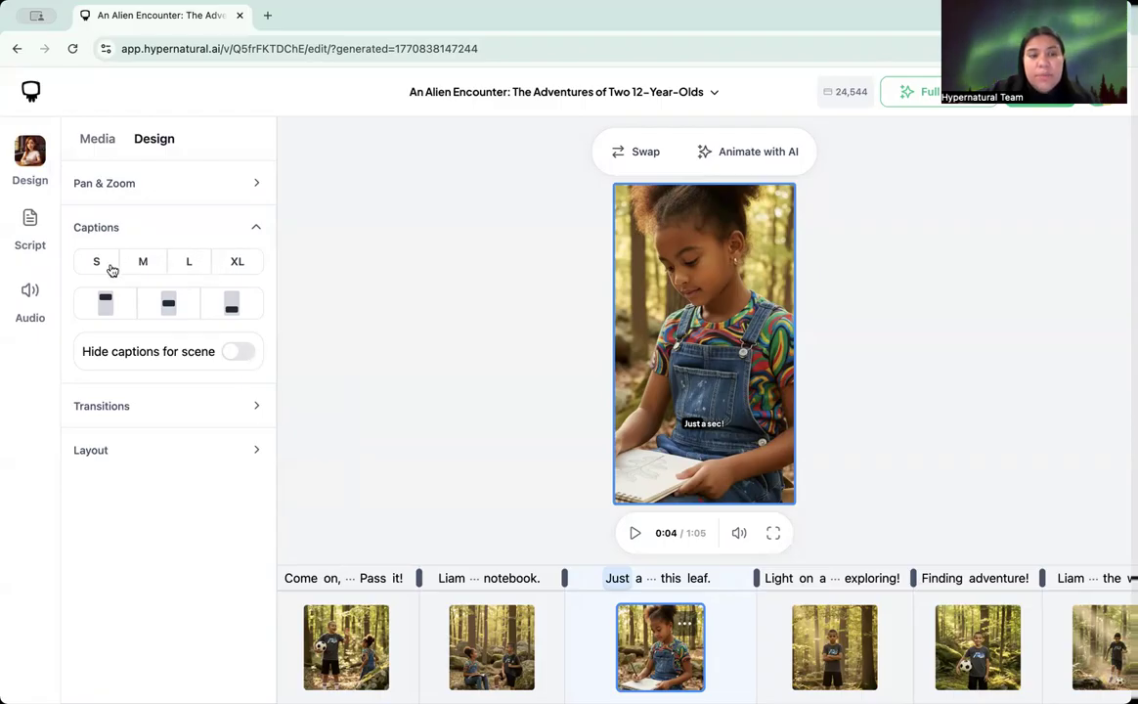
{"action": "left_click", "coordinate": [110, 304]}
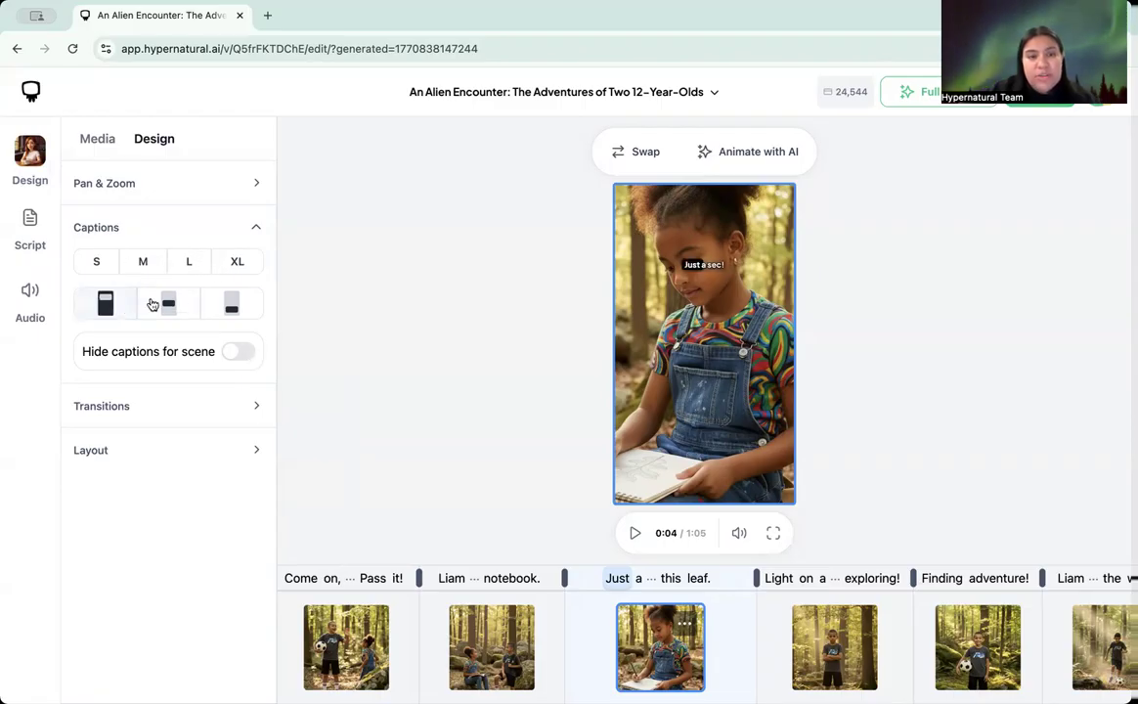
{"action": "left_click", "coordinate": [156, 304]}
{"action": "left_click", "coordinate": [233, 306]}
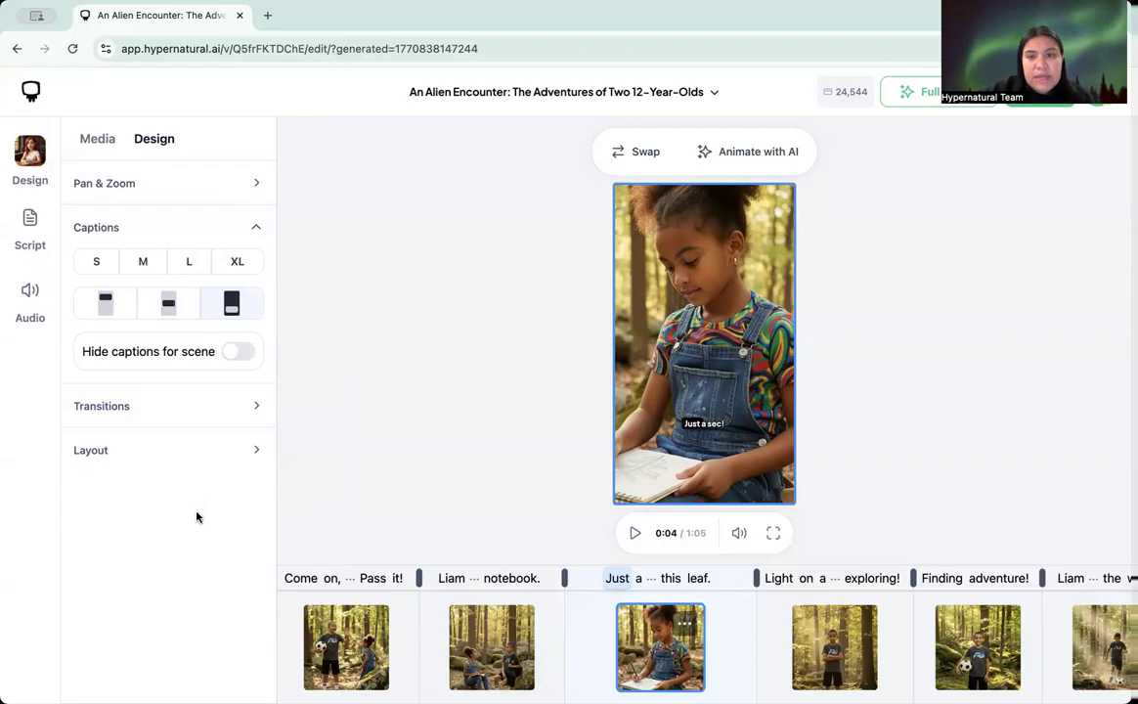
{"action": "left_click", "coordinate": [399, 345]}
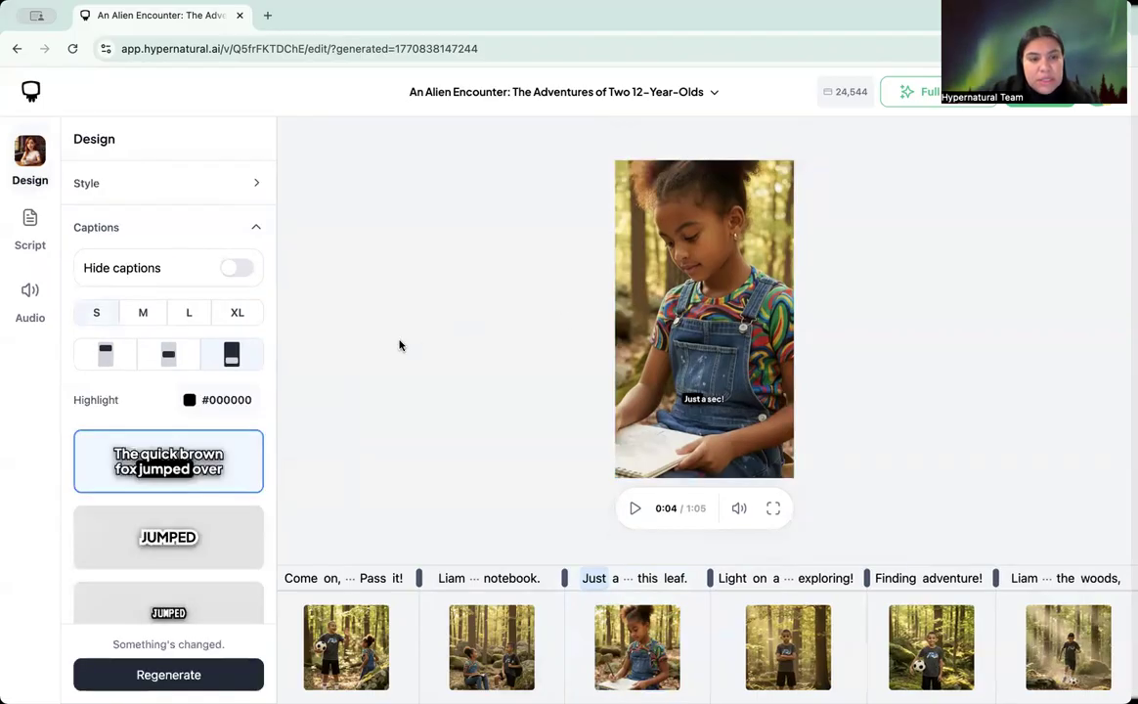
Add the white-on-black brand logo image to the whole video.
{"action": "left_click", "coordinate": [205, 225]}
{"action": "left_click", "coordinate": [166, 278]}
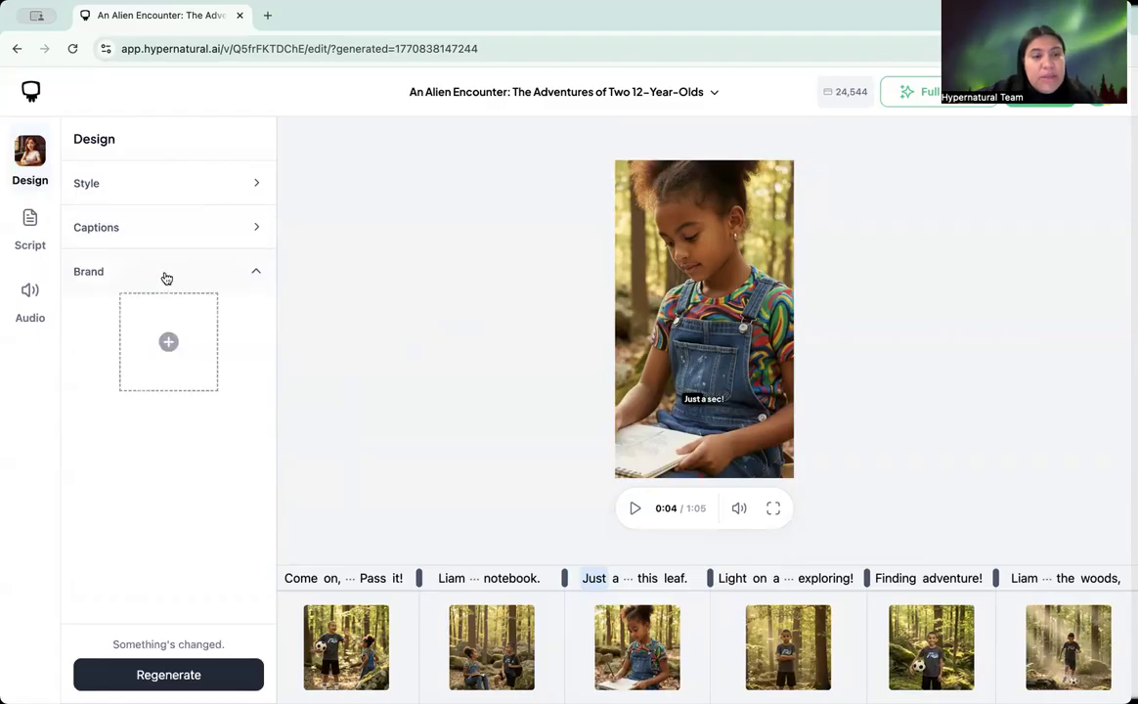
{"action": "left_click", "coordinate": [145, 351]}
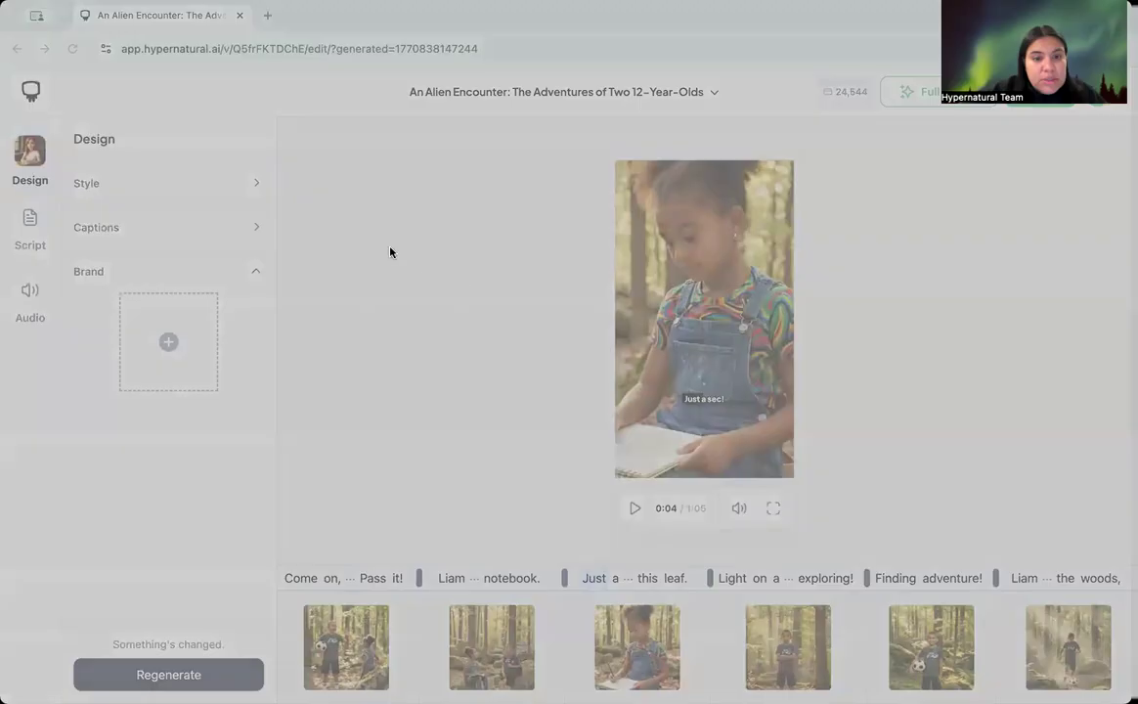
{"action": "left_click", "coordinate": [846, 526]}
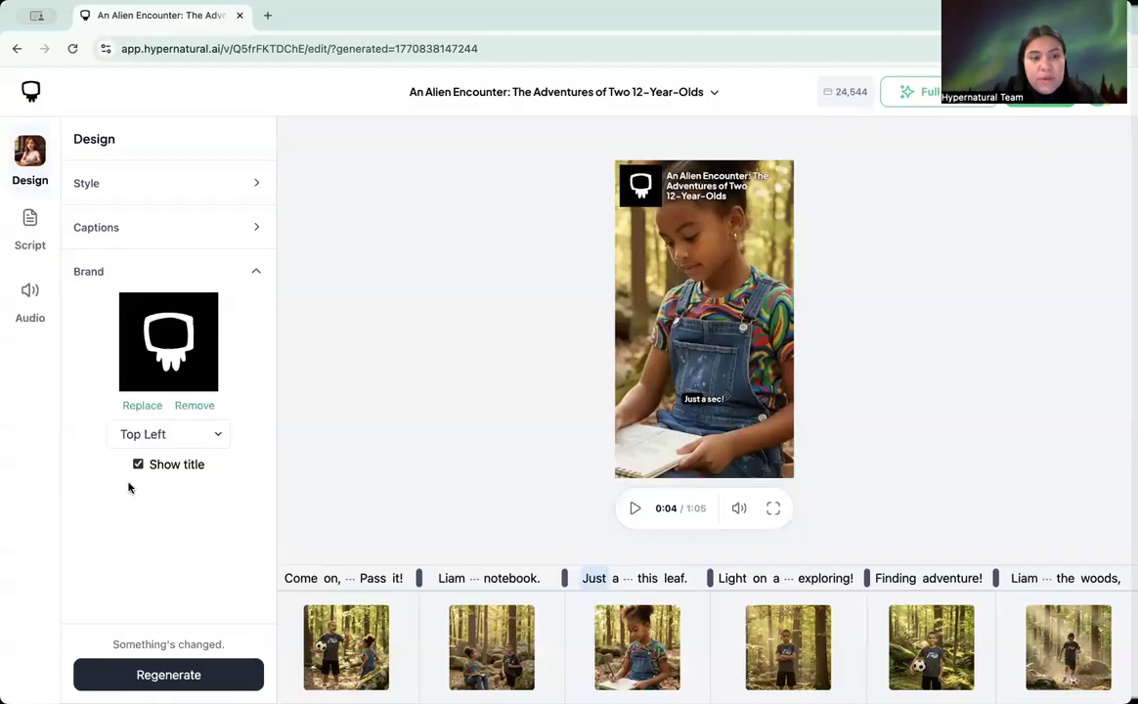
Hide the title, try the brand logo at Top Right and Bottom Right, and remove the logo from the video.
{"action": "left_click", "coordinate": [171, 464]}
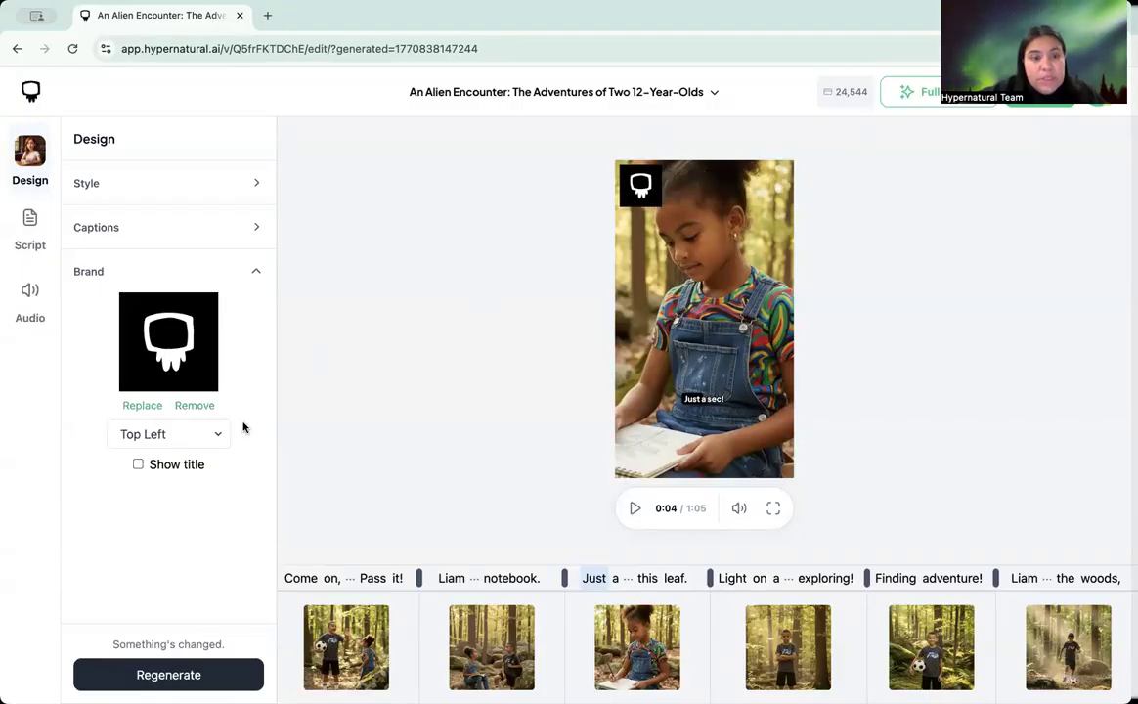
{"action": "left_click", "coordinate": [168, 433]}
{"action": "left_click", "coordinate": [163, 462]}
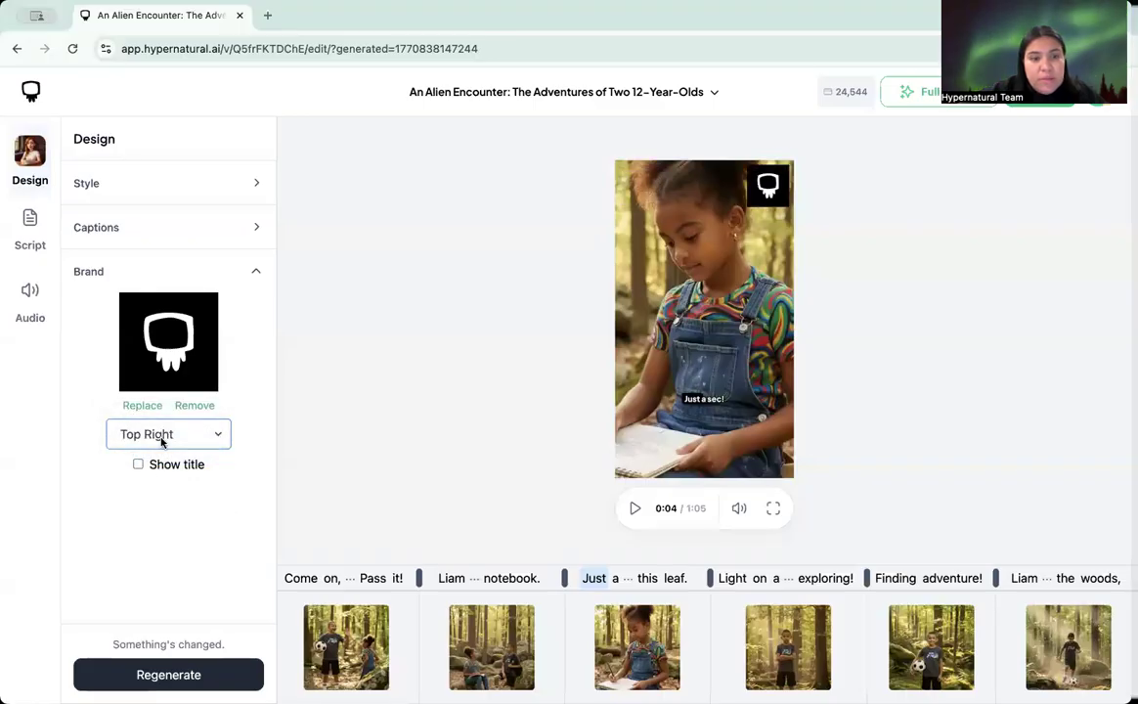
{"action": "left_click", "coordinate": [174, 436]}
{"action": "left_click", "coordinate": [176, 476]}
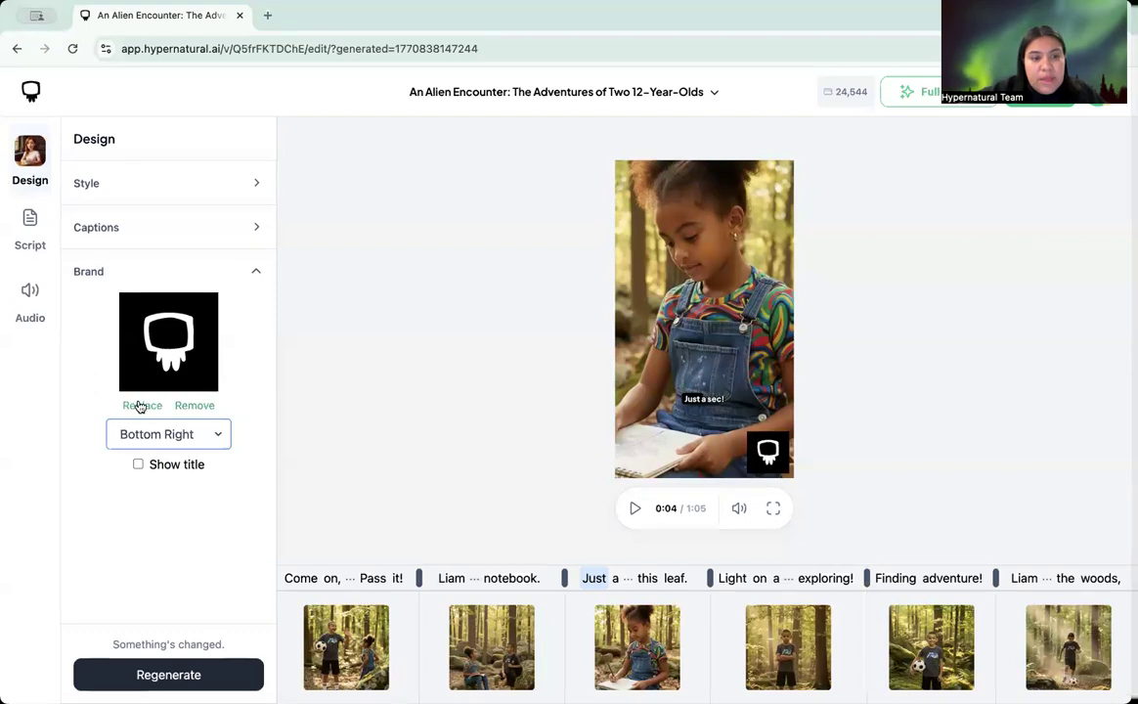
{"action": "left_click", "coordinate": [190, 407]}
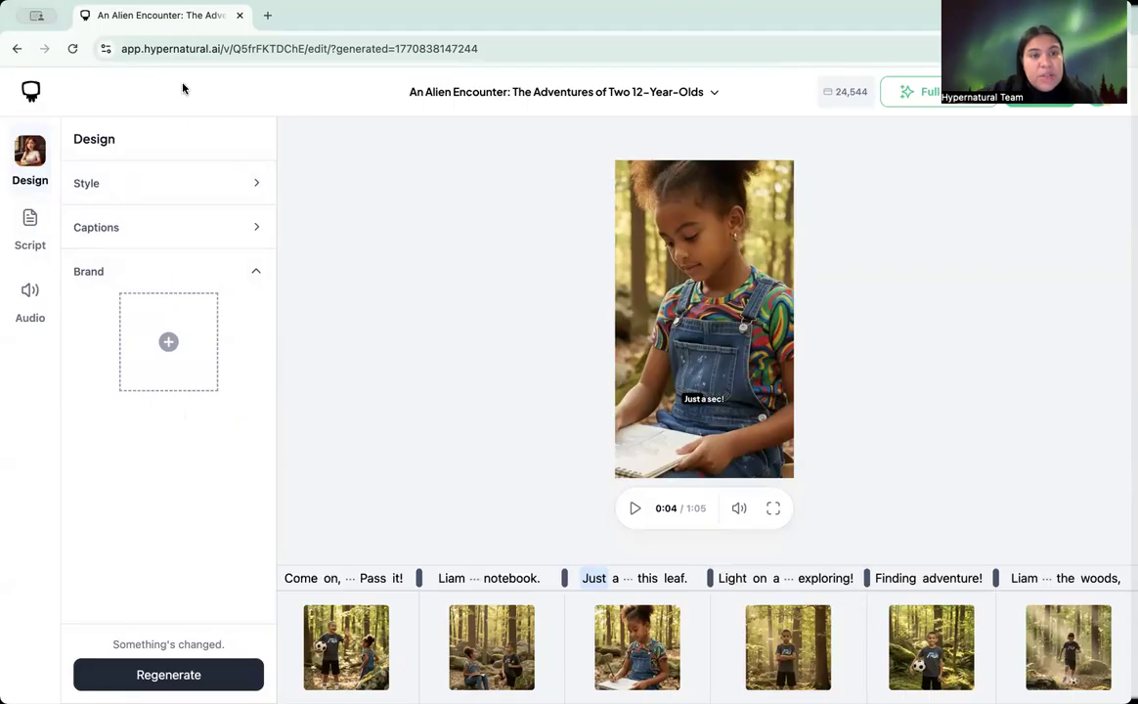
Add a narrator scene with the text "blank test" at the end of the script and regenerate only the audio.
{"action": "left_click", "coordinate": [31, 217]}
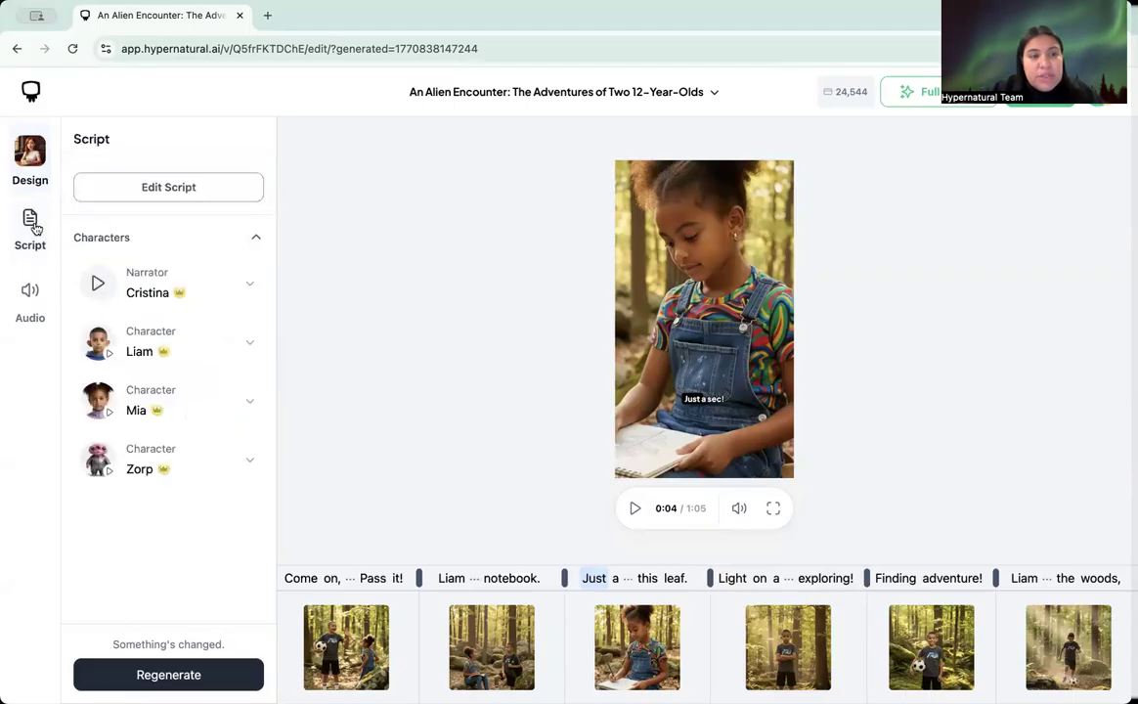
{"action": "left_click", "coordinate": [185, 182]}
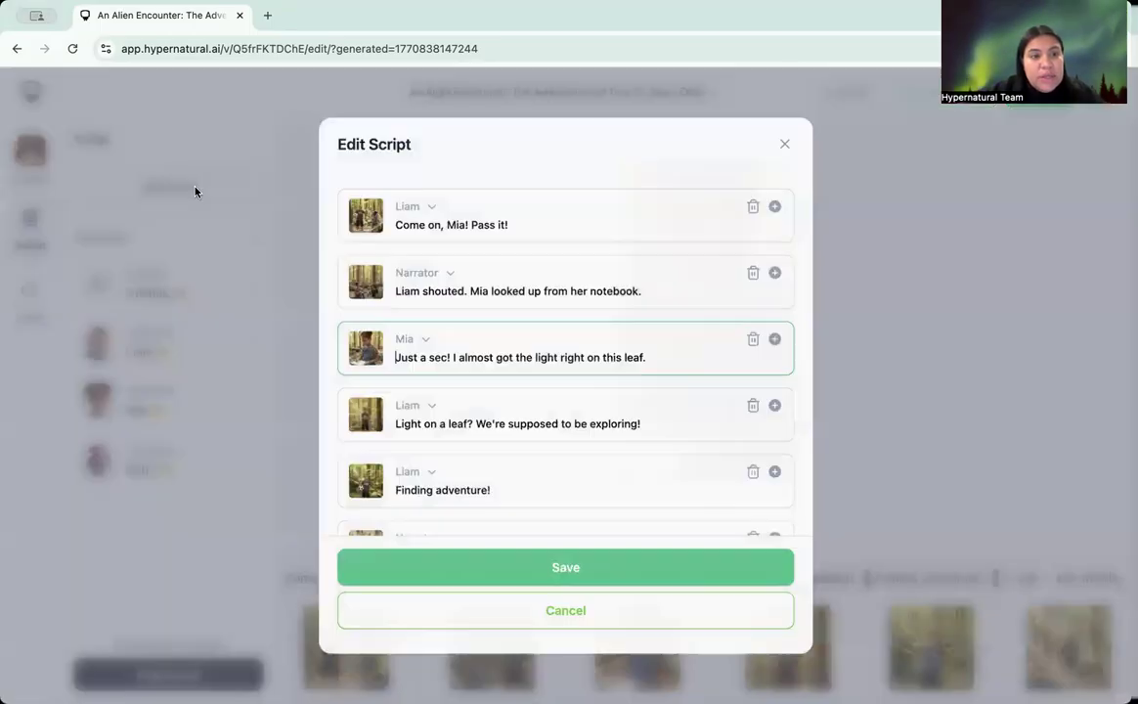
{"action": "scroll", "coordinate": [526, 419], "scroll_direction": "down", "scroll_amount": 2}
{"action": "scroll", "coordinate": [525, 419], "scroll_direction": "up", "scroll_amount": 2}
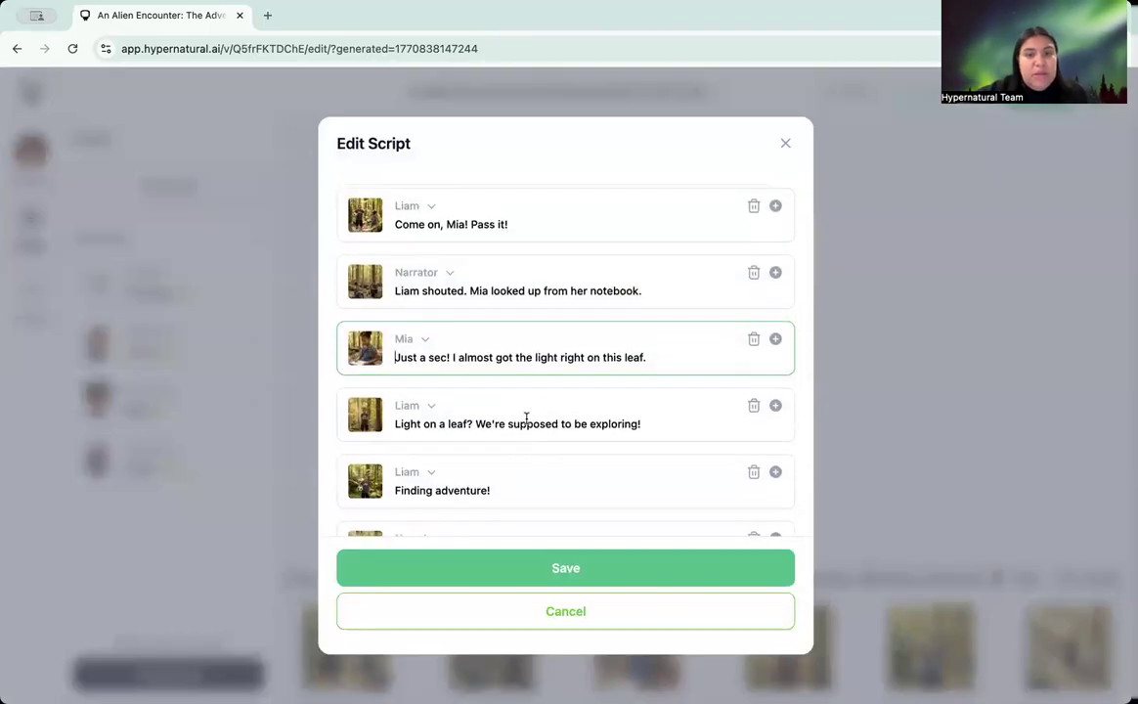
{"action": "scroll", "coordinate": [526, 418], "scroll_direction": "down", "scroll_amount": 6}
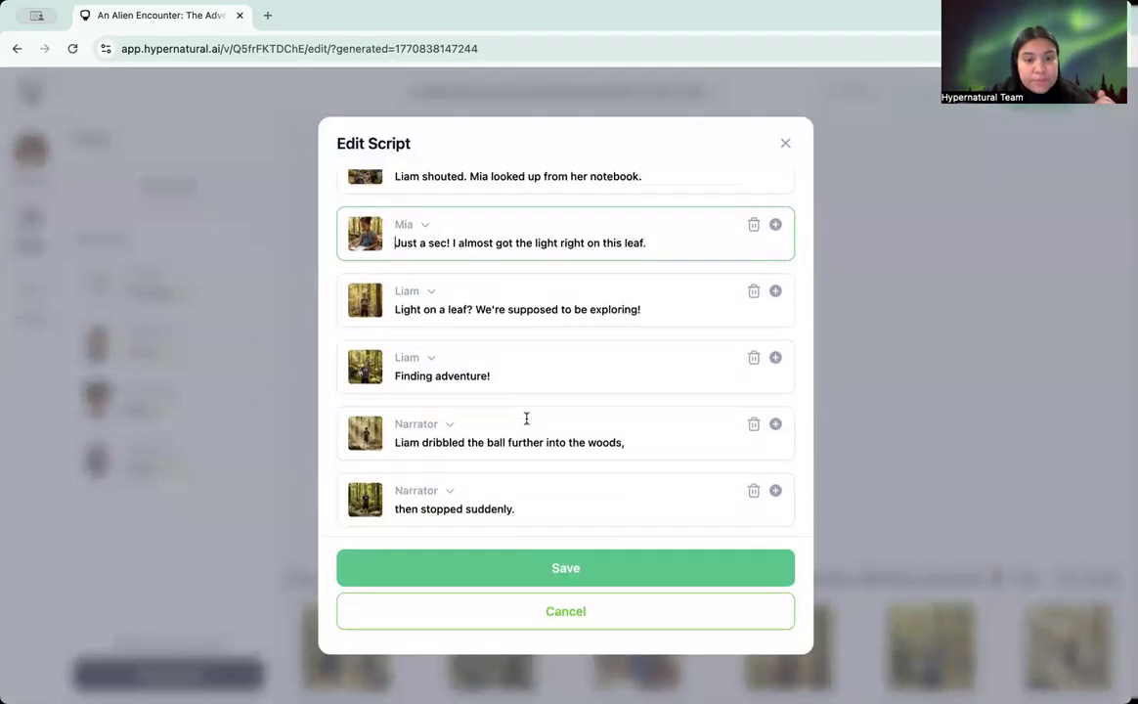
{"action": "scroll", "coordinate": [526, 422], "scroll_direction": "up", "scroll_amount": 3}
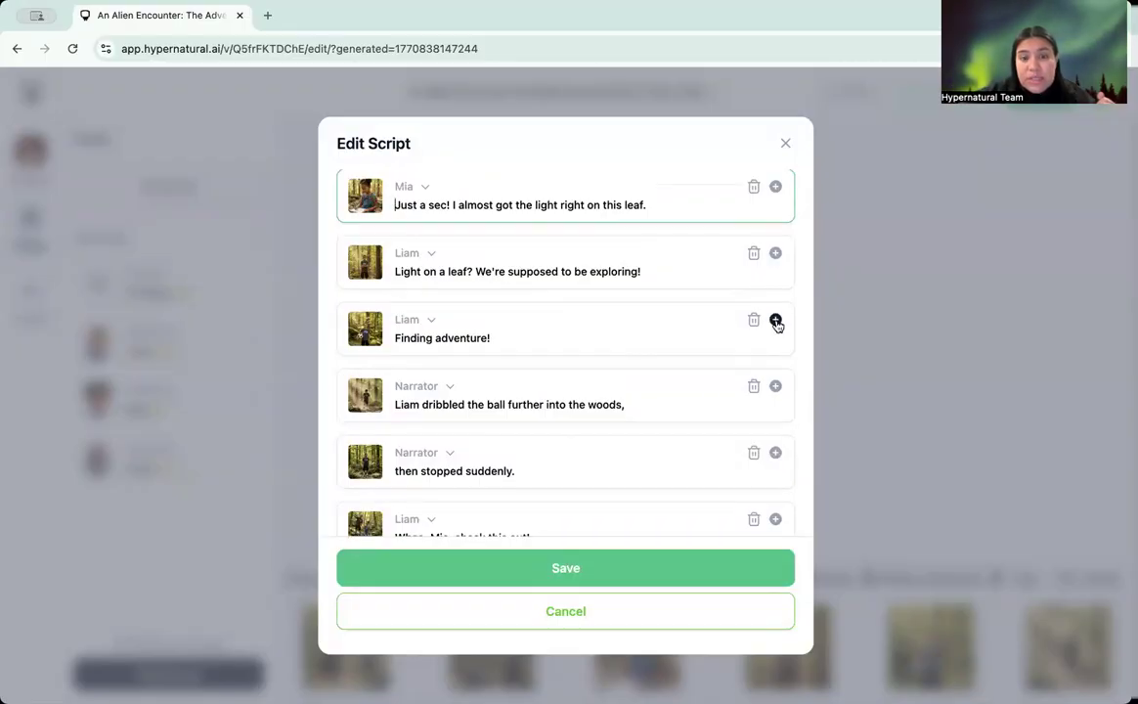
{"action": "scroll", "coordinate": [708, 399], "scroll_direction": "down", "scroll_amount": 10}
{"action": "scroll", "coordinate": [711, 402], "scroll_direction": "down", "scroll_amount": 1}
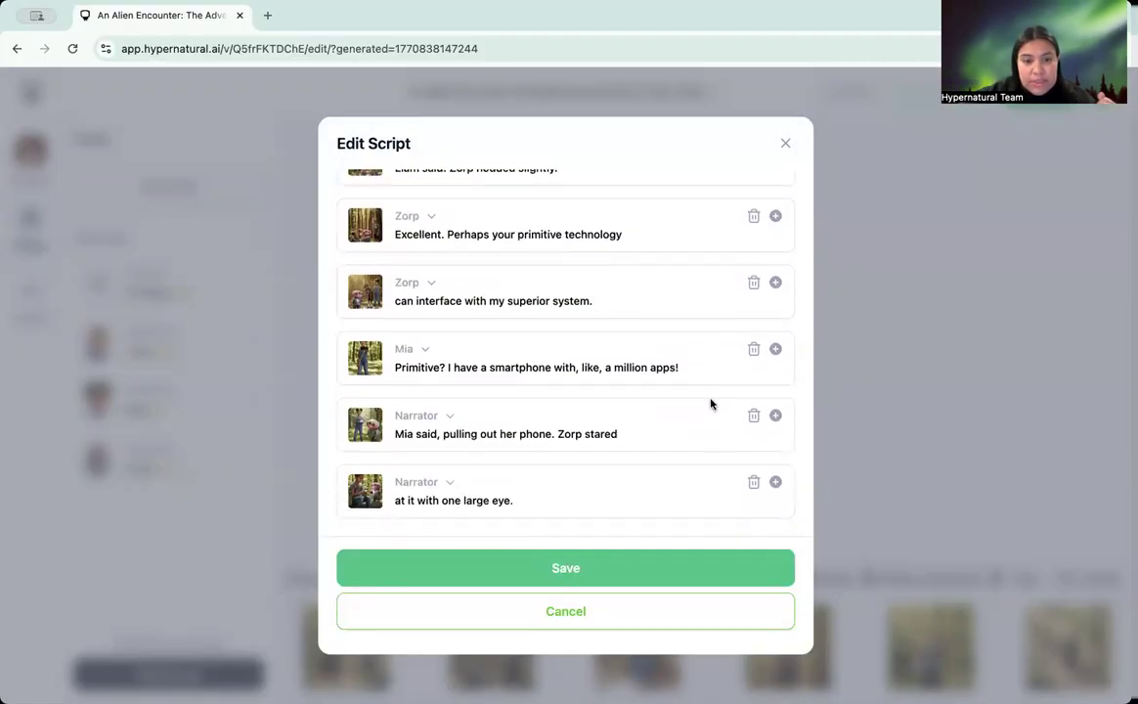
{"action": "left_click", "coordinate": [775, 483]}
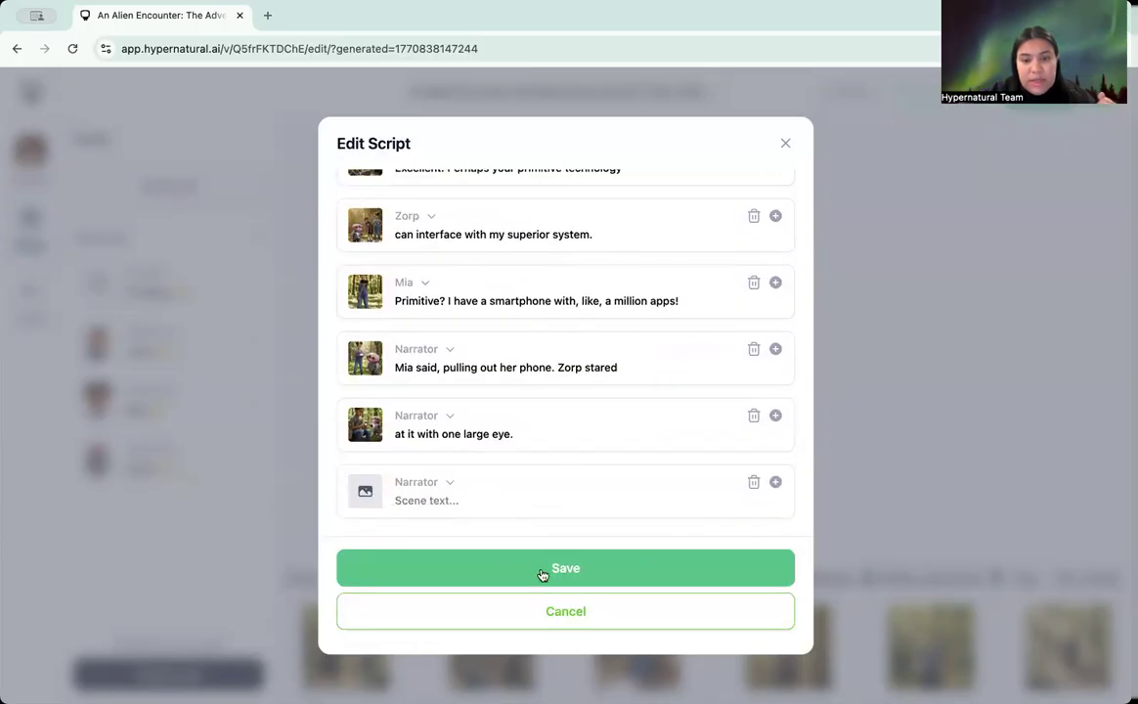
{"action": "left_click", "coordinate": [430, 500]}
{"action": "type", "text": "blank test"}
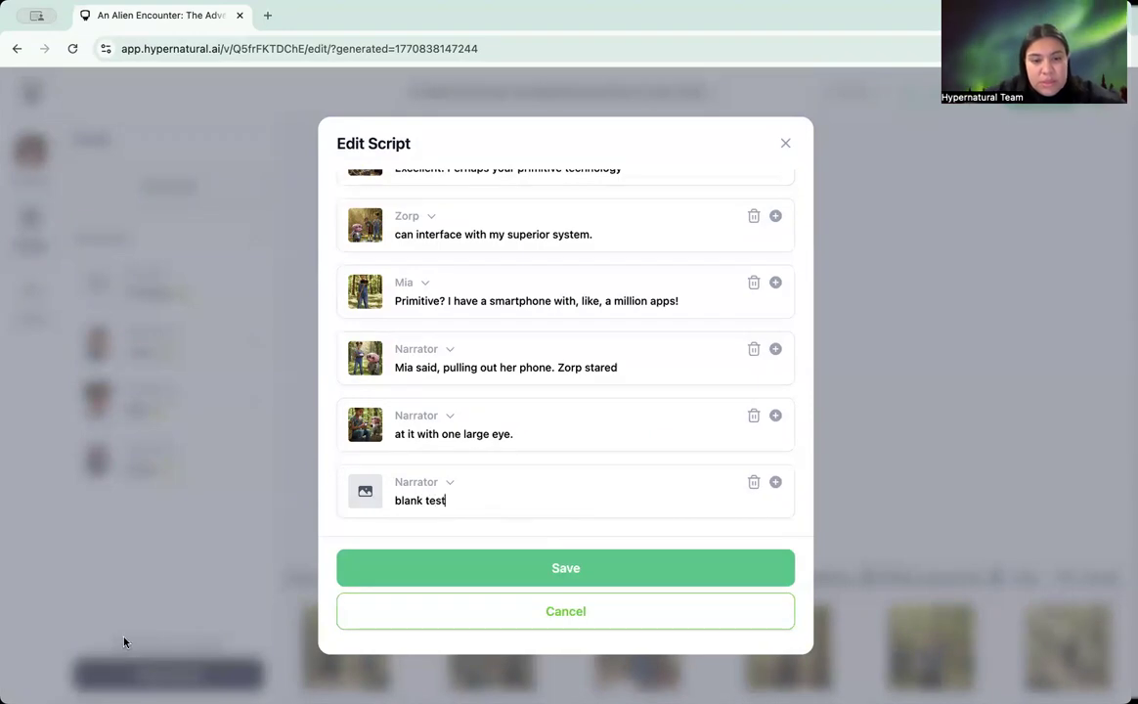
{"action": "left_click", "coordinate": [548, 568]}
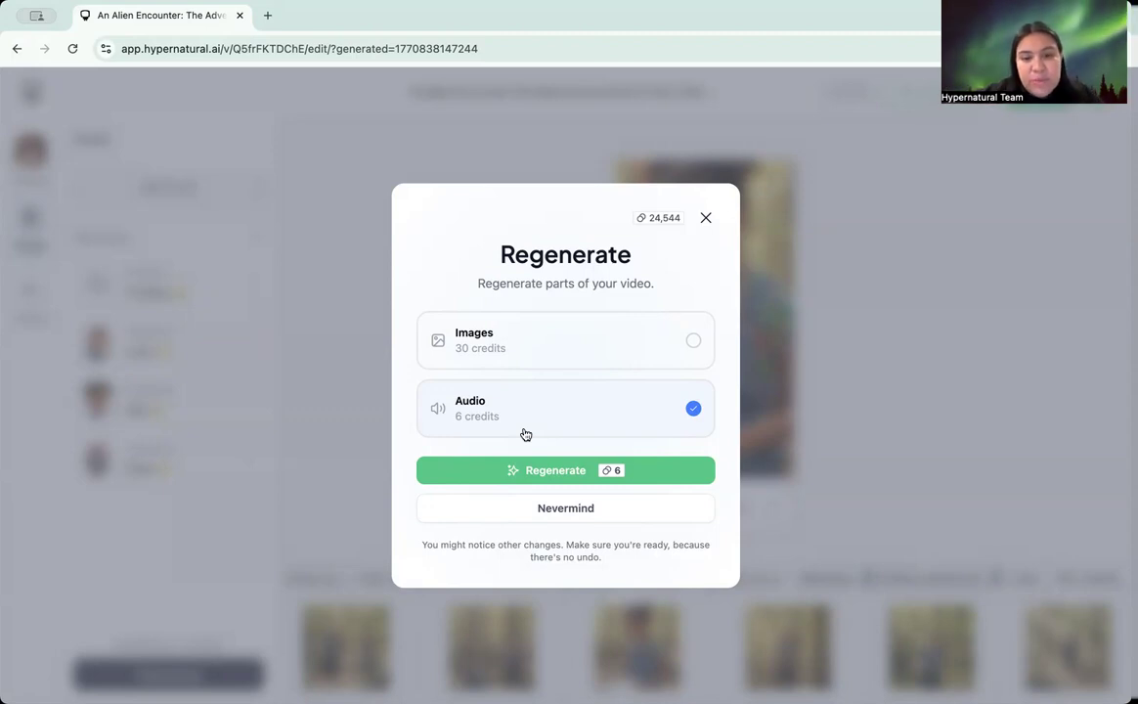
{"action": "left_click", "coordinate": [553, 474]}
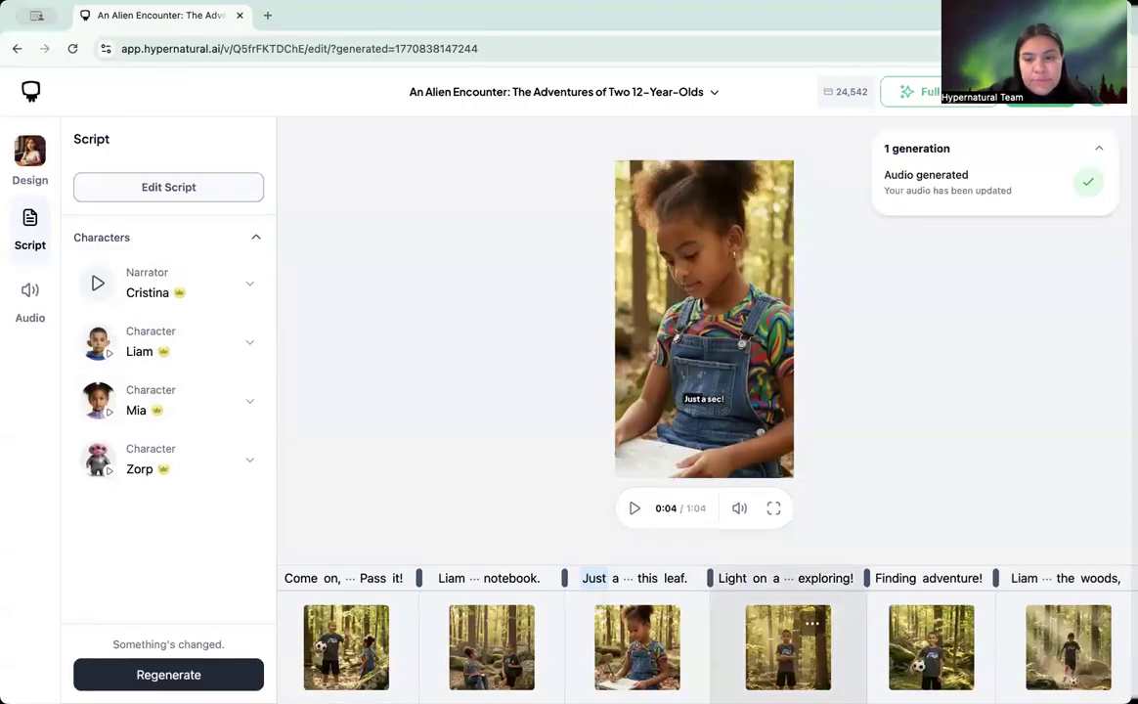
Examine the image generation options and the stock and generated media available for the "blank test" scene at the end of the timeline.
{"action": "scroll", "coordinate": [868, 611], "scroll_direction": "right", "scroll_amount": 15}
{"action": "scroll", "coordinate": [868, 611], "scroll_direction": "right", "scroll_amount": 15}
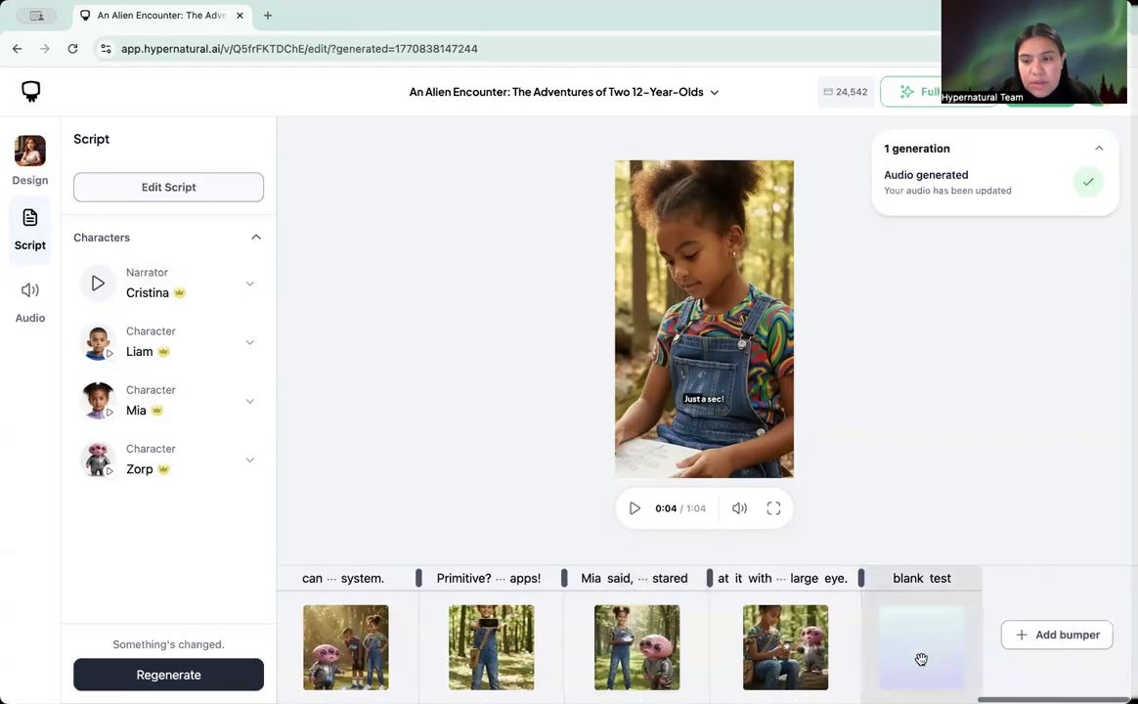
{"action": "left_click", "coordinate": [921, 659]}
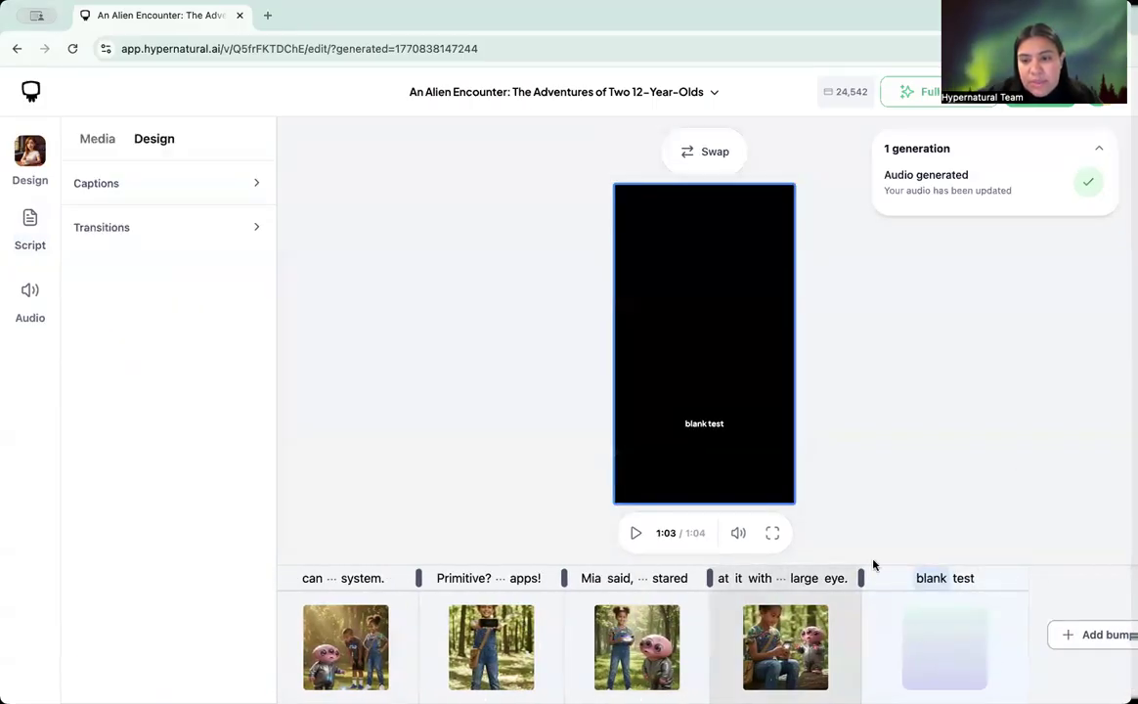
{"action": "left_click", "coordinate": [706, 153]}
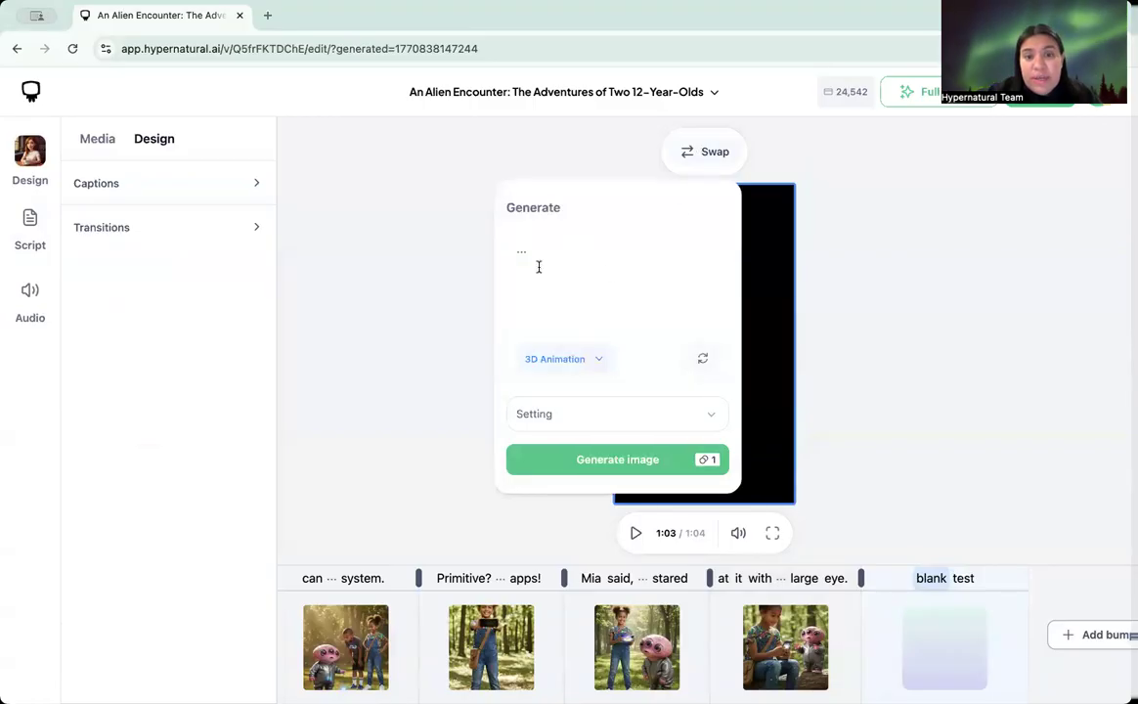
{"action": "left_click", "coordinate": [706, 153]}
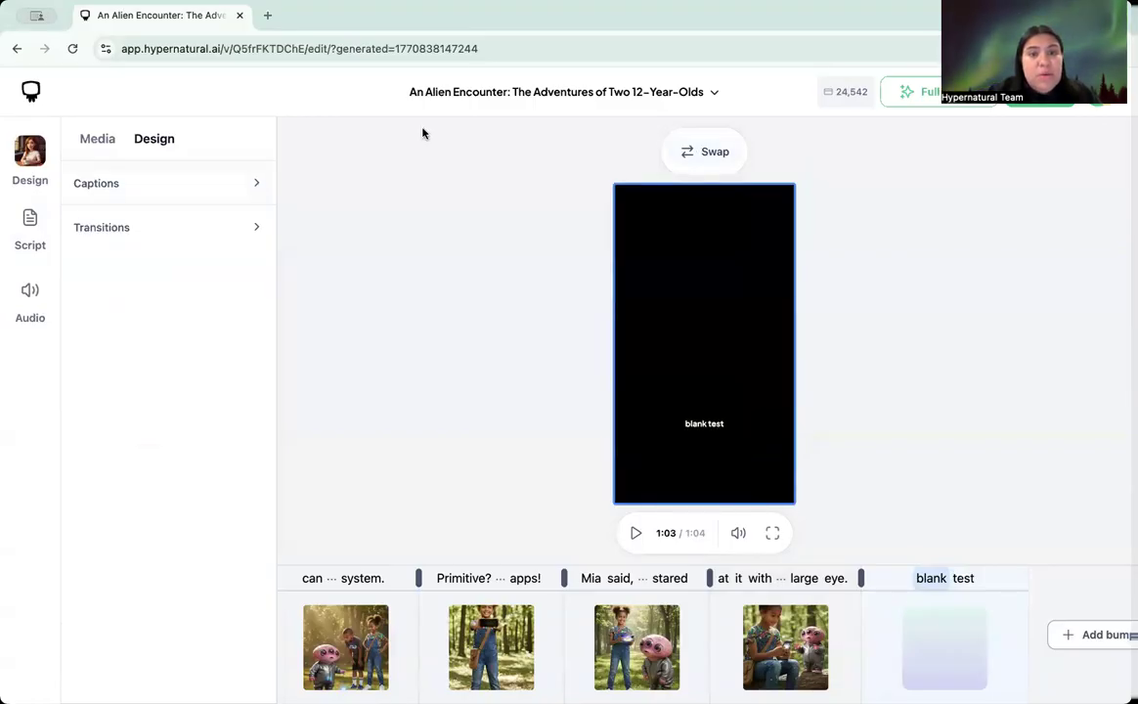
{"action": "left_click", "coordinate": [94, 141]}
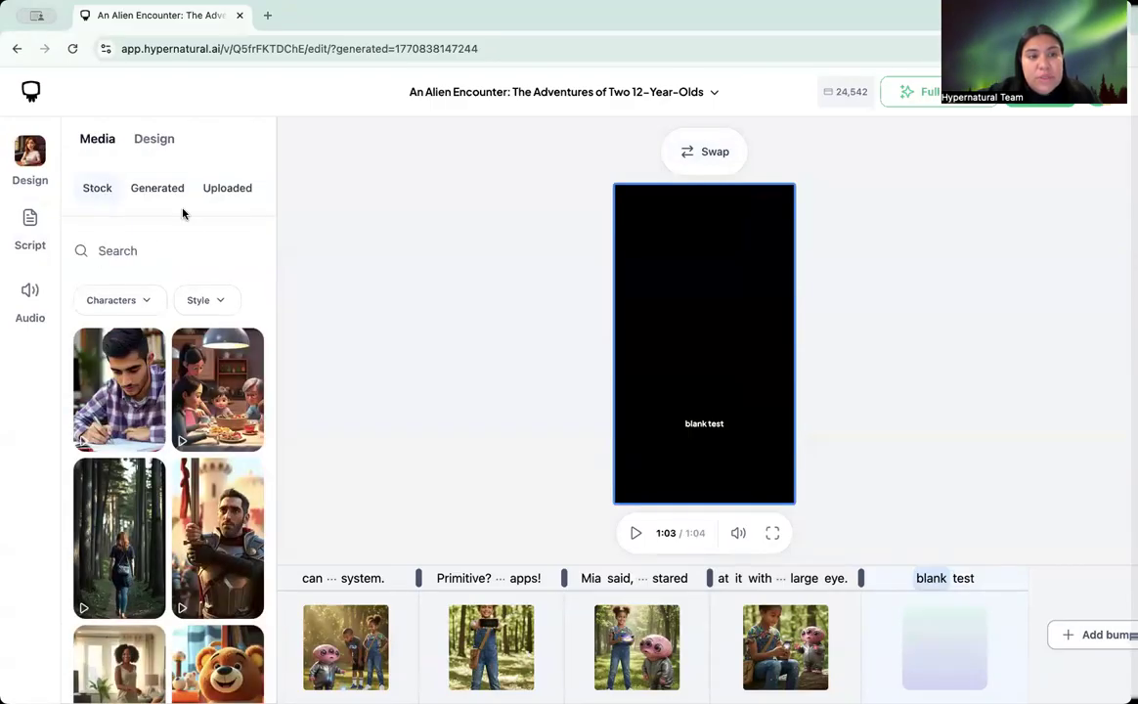
{"action": "left_click", "coordinate": [156, 187]}
{"action": "left_click", "coordinate": [99, 189]}
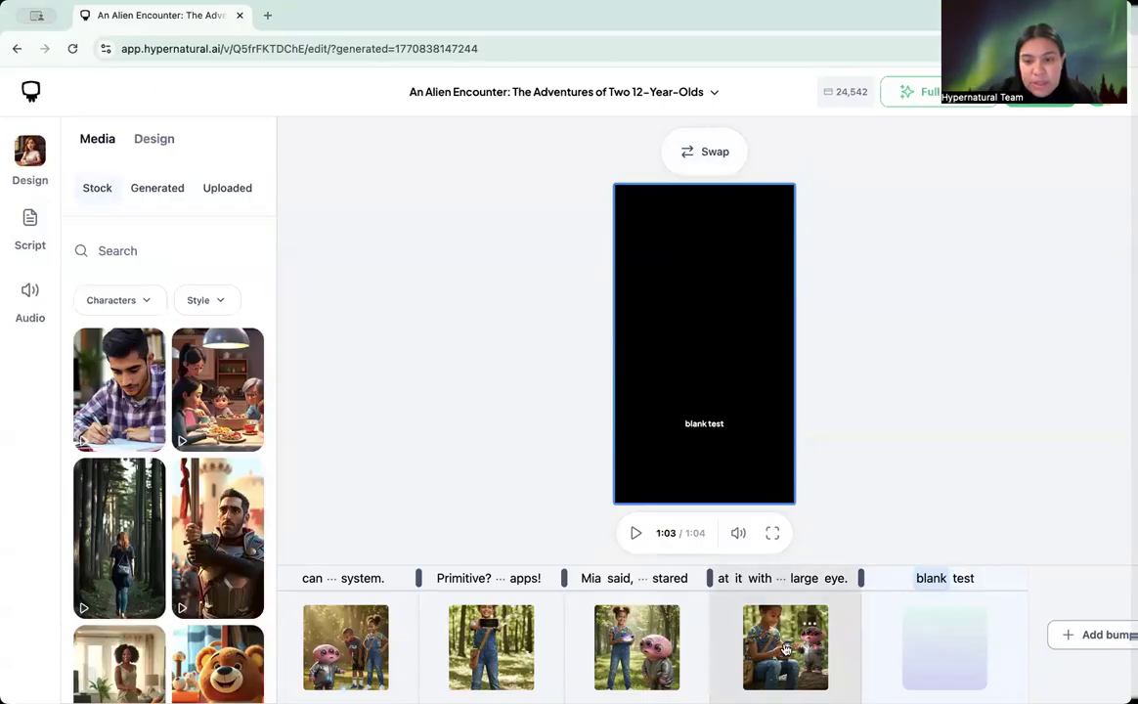
Review the script's lines in the script editor without changing them, and check the character Liam's options.
{"action": "scroll", "coordinate": [782, 640], "scroll_direction": "left", "scroll_amount": 10}
{"action": "left_click", "coordinate": [29, 227]}
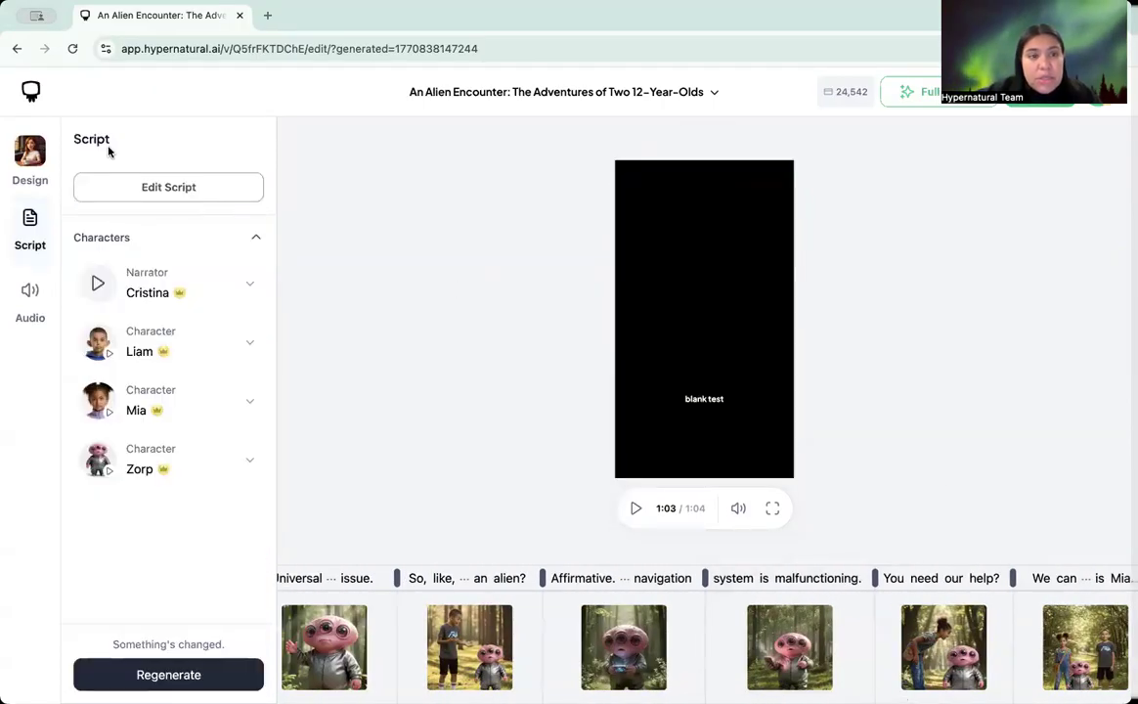
{"action": "left_click", "coordinate": [110, 186]}
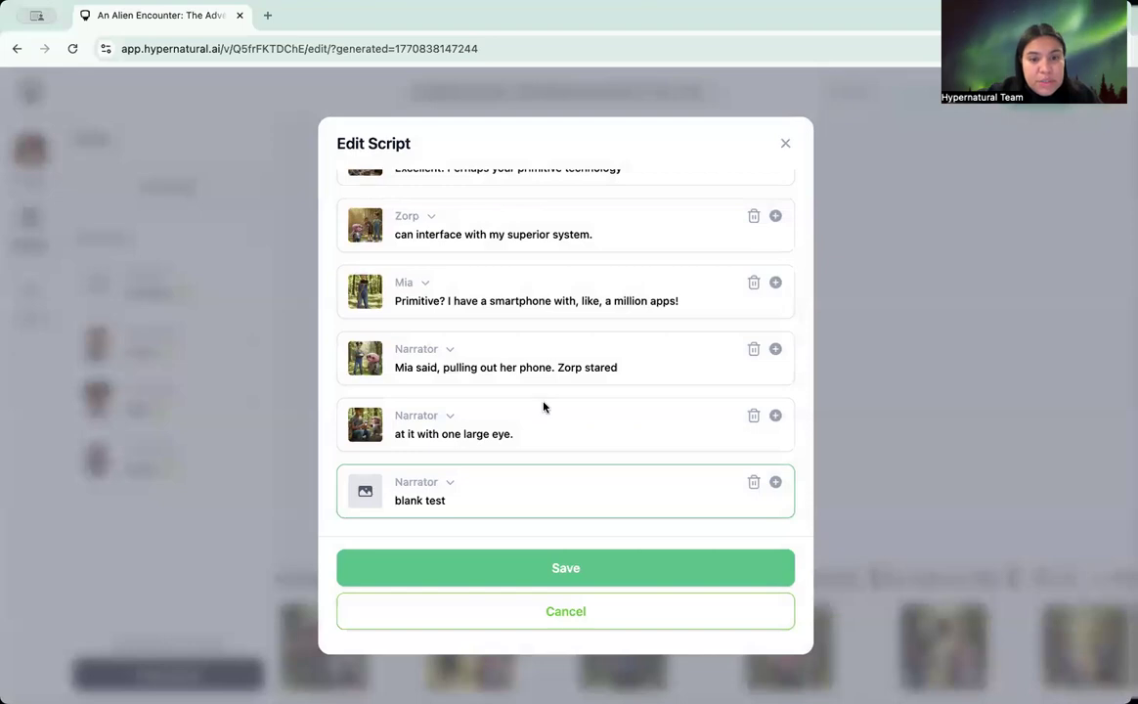
{"action": "scroll", "coordinate": [543, 406], "scroll_direction": "up", "scroll_amount": 5}
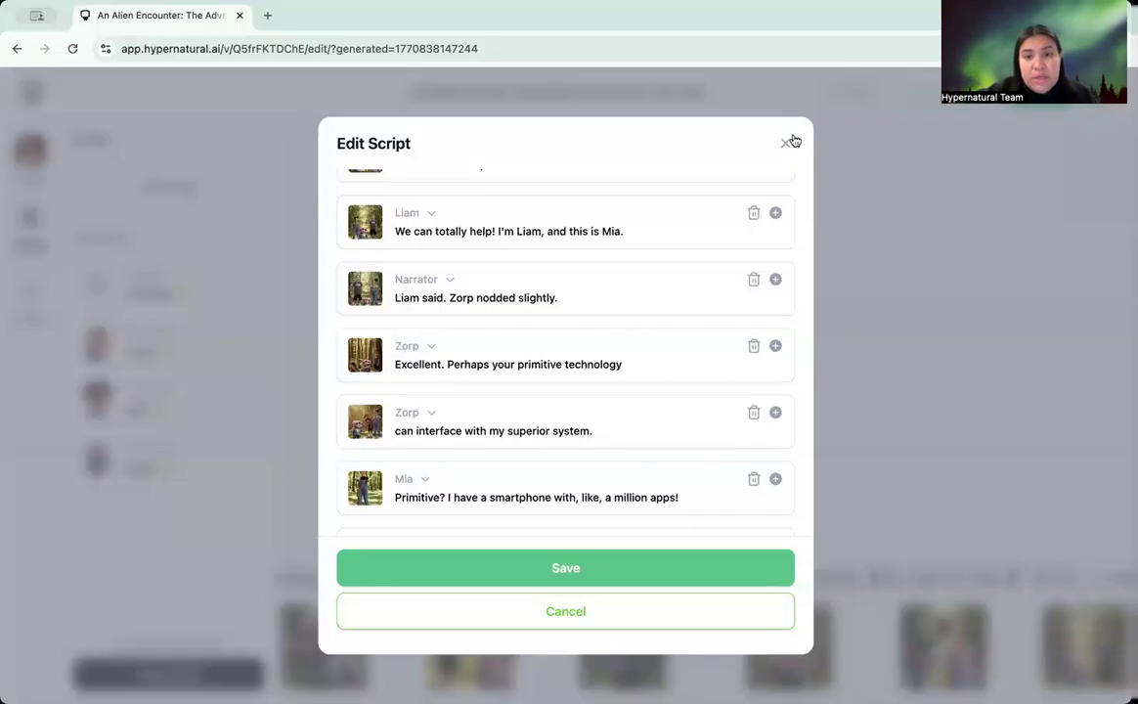
{"action": "scroll", "coordinate": [642, 338], "scroll_direction": "up", "scroll_amount": 2}
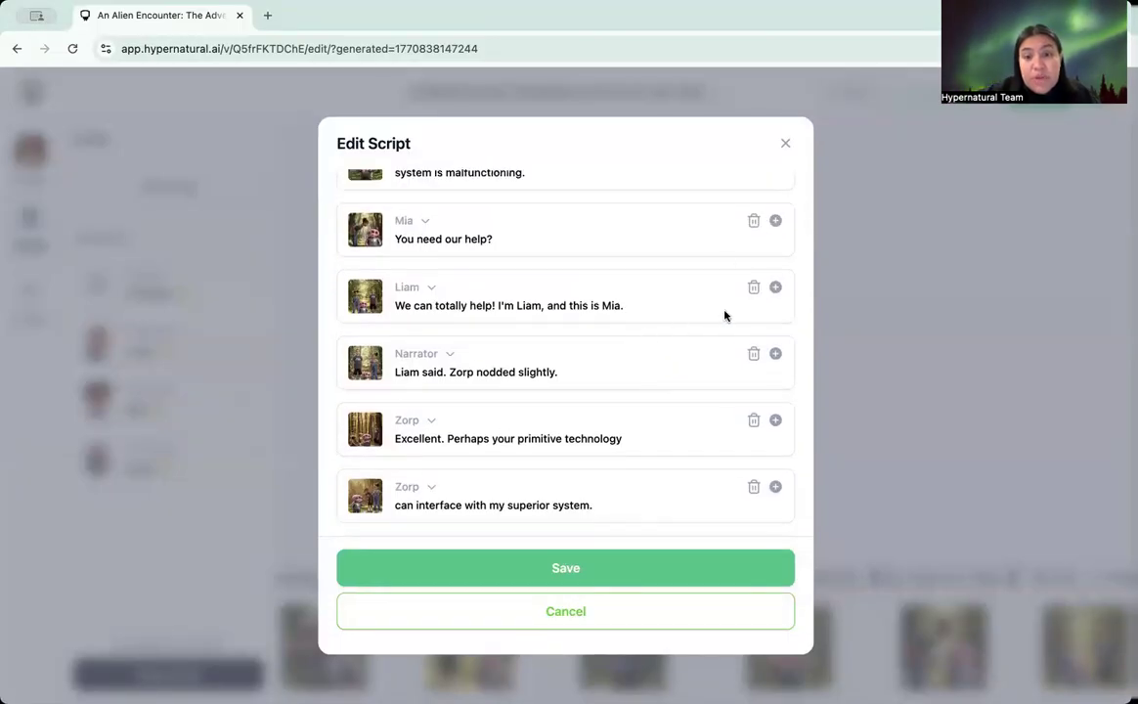
{"action": "left_click", "coordinate": [784, 145]}
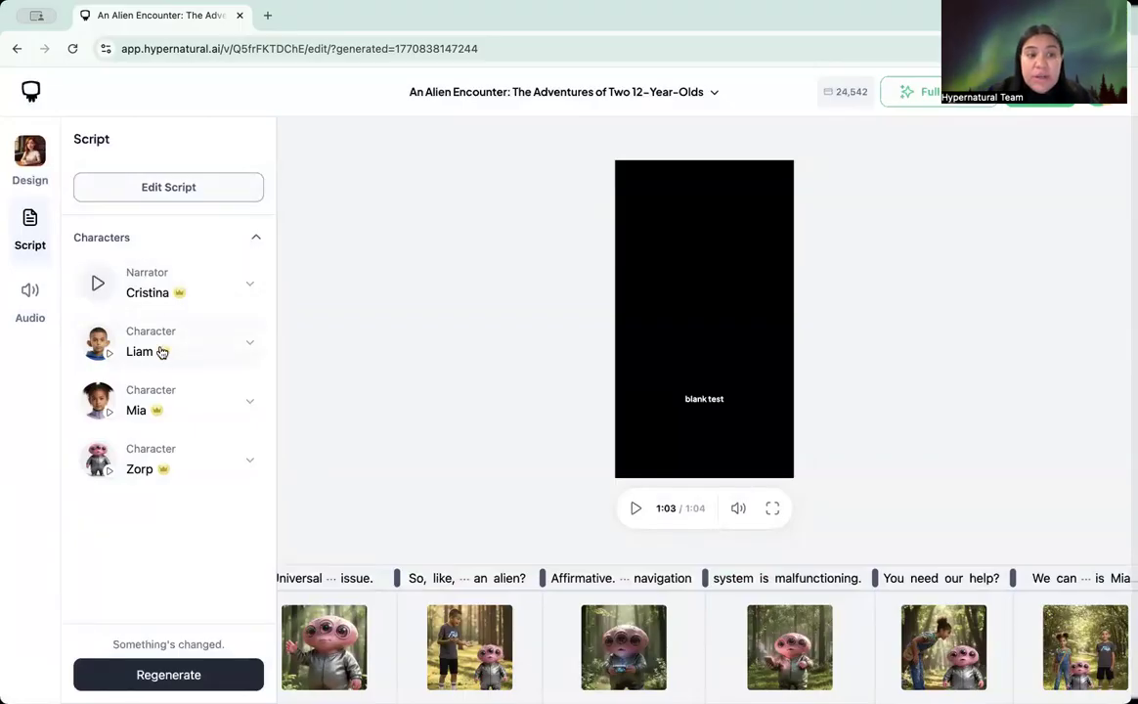
{"action": "left_click", "coordinate": [145, 321]}
{"action": "left_click", "coordinate": [340, 323]}
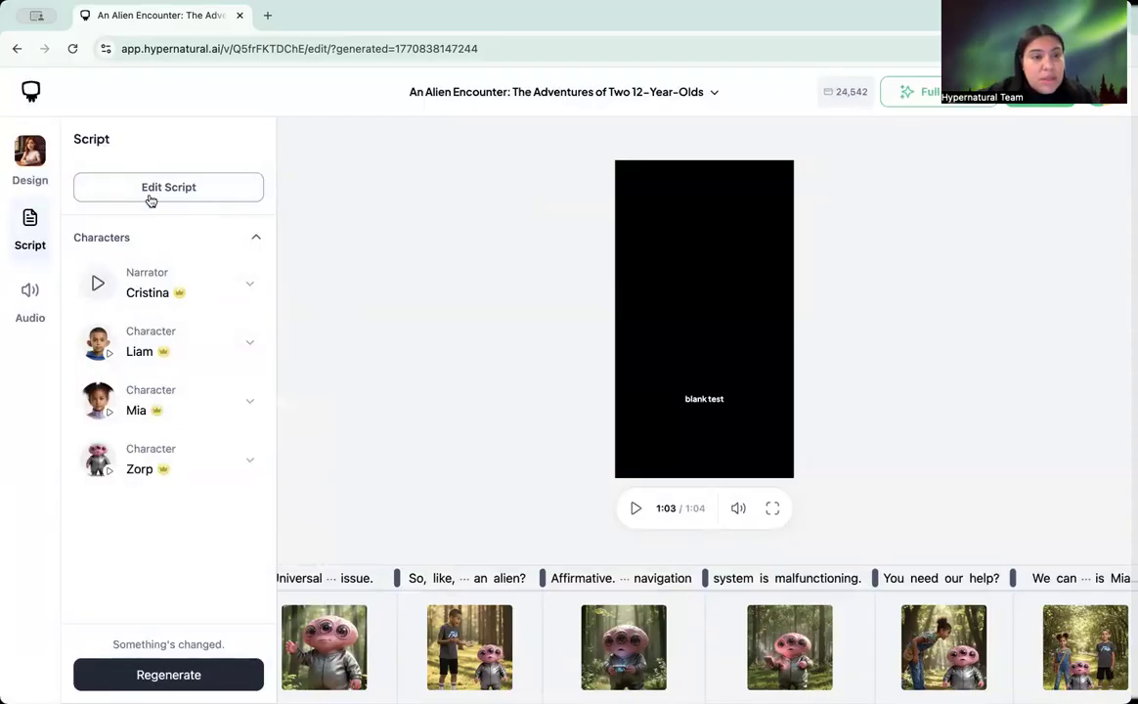
Use the 1:28 energetic upbeat percussion track as the video's background music.
{"action": "left_click", "coordinate": [26, 311]}
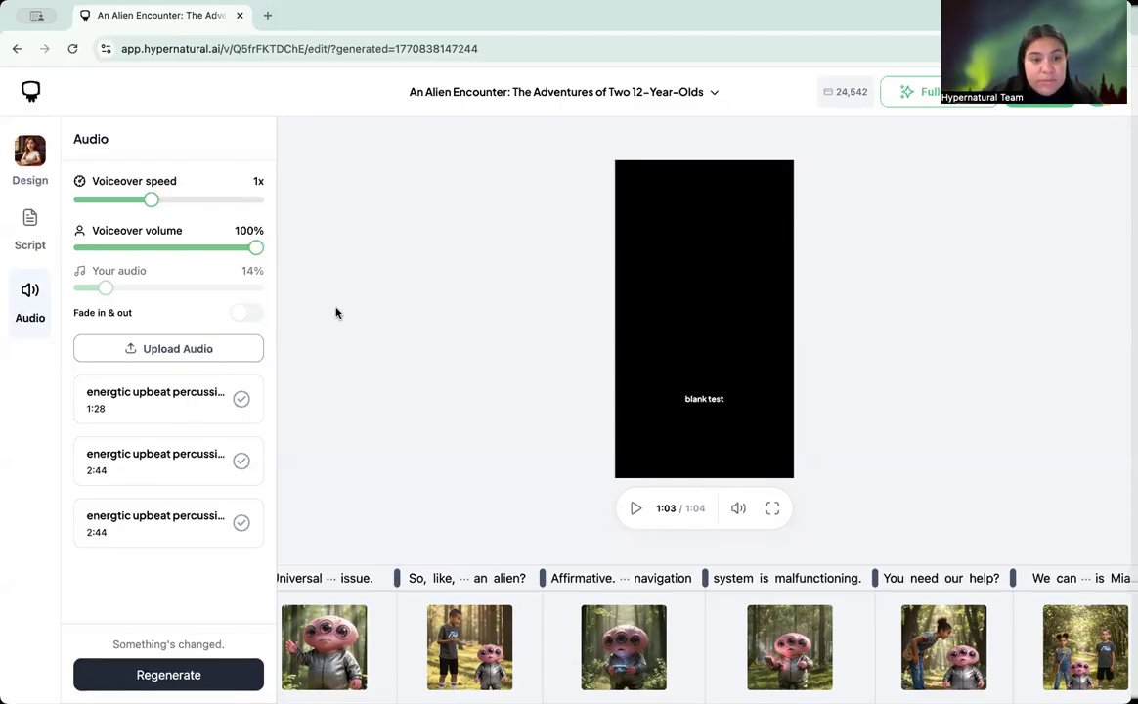
{"action": "left_click", "coordinate": [167, 409]}
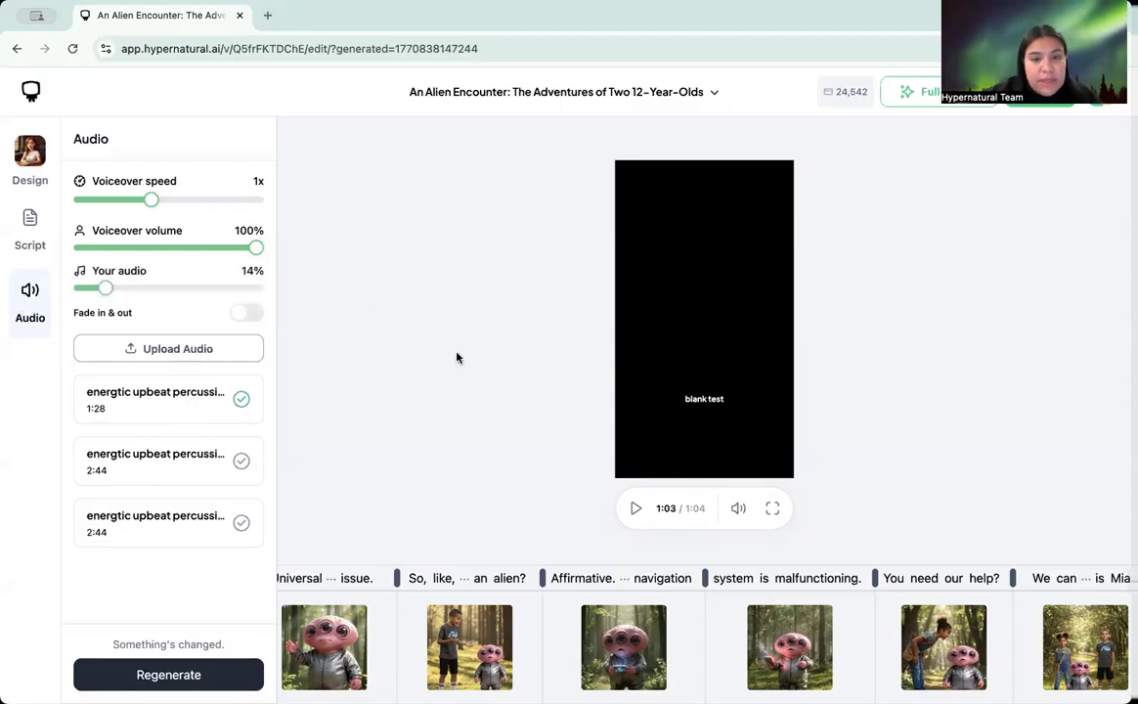
Play the alien encounter video from its first scene to check the background music, stopping at the "Light on a leaf?" scene.
{"action": "scroll", "coordinate": [538, 616], "scroll_direction": "left", "scroll_amount": 3}
{"action": "scroll", "coordinate": [523, 620], "scroll_direction": "left", "scroll_amount": 10}
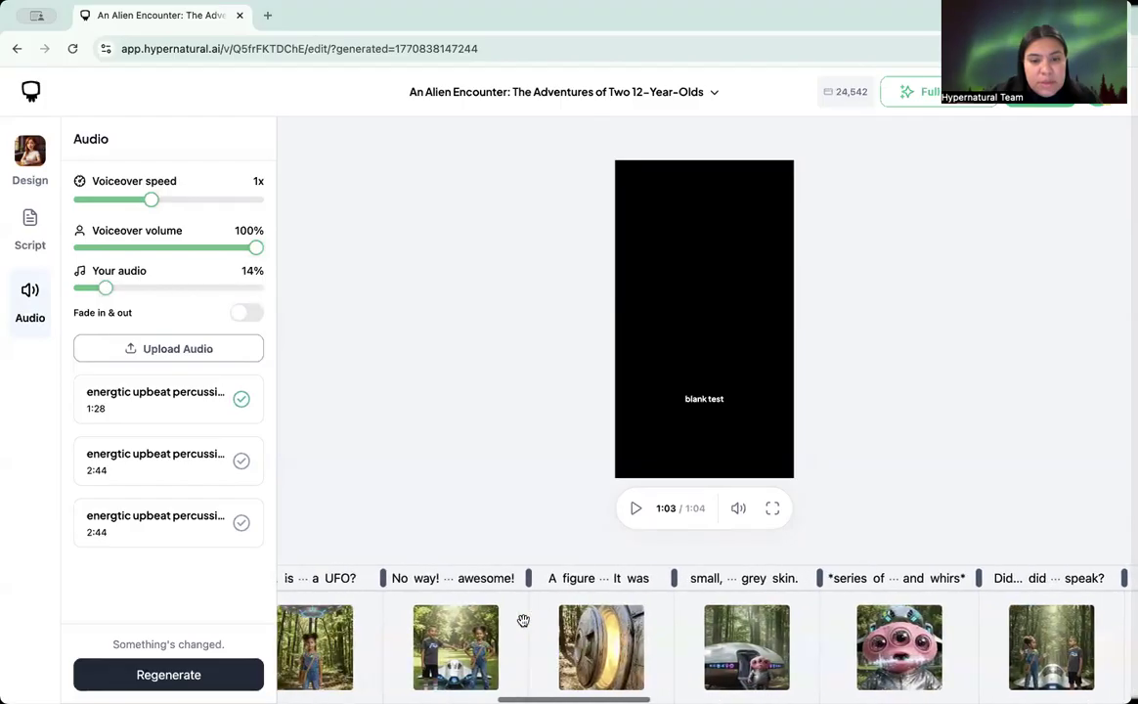
{"action": "left_click", "coordinate": [347, 645]}
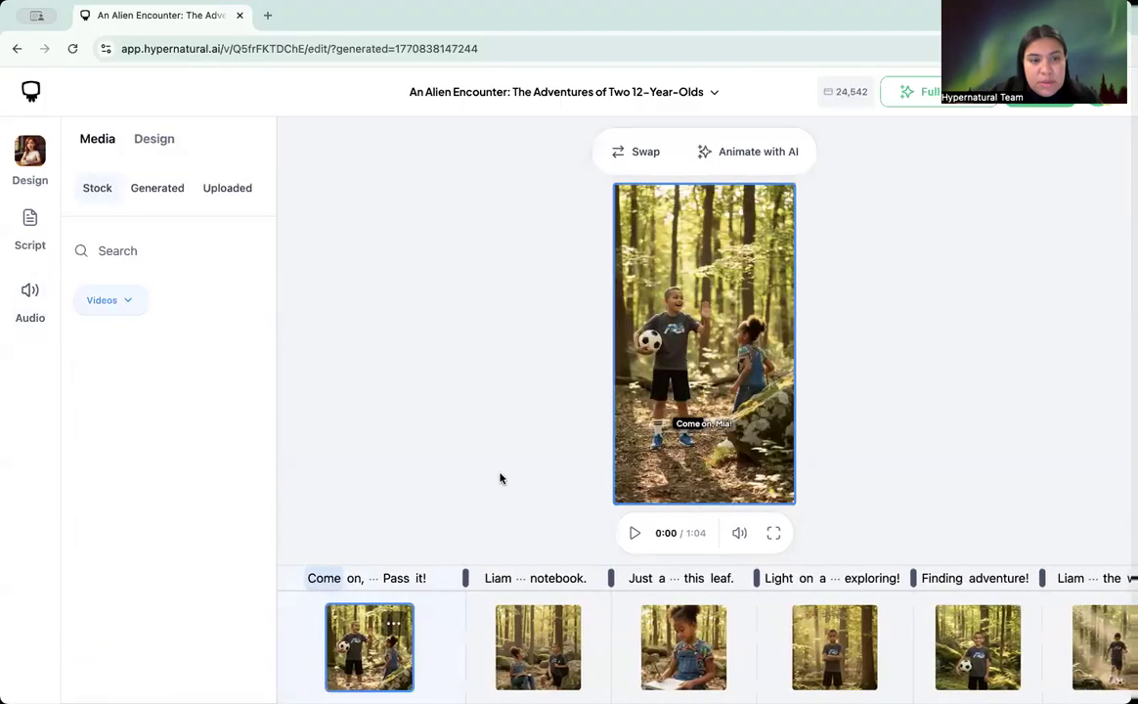
{"action": "left_click", "coordinate": [632, 535]}
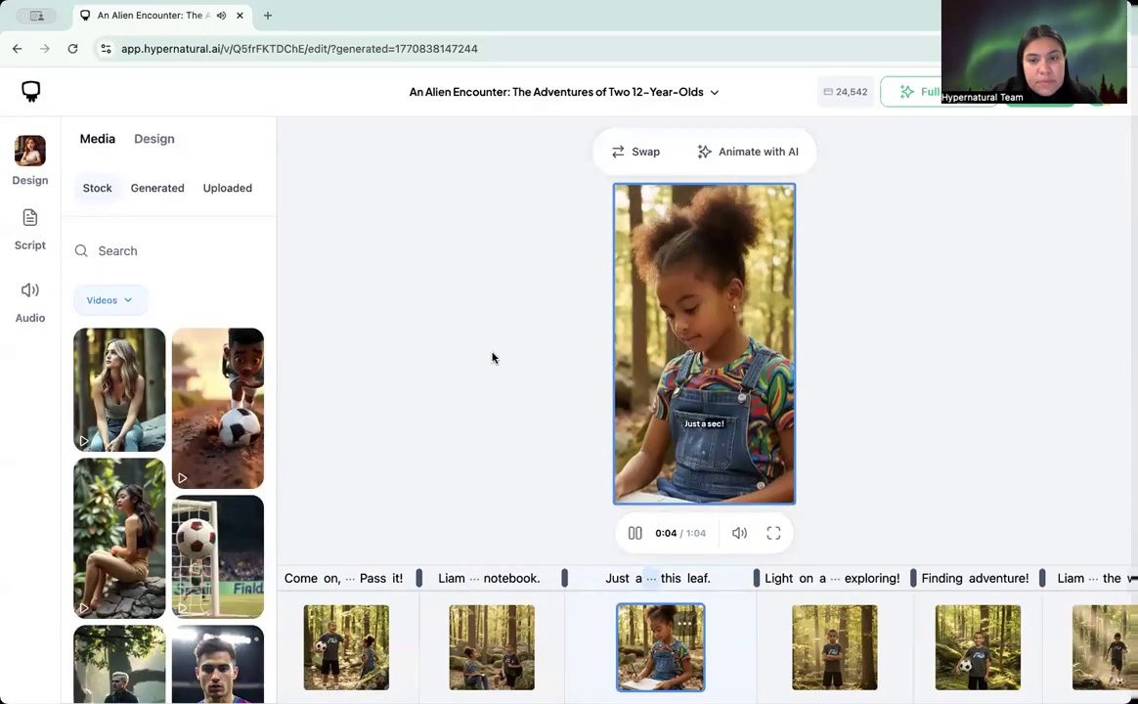
{"action": "left_click", "coordinate": [636, 535]}
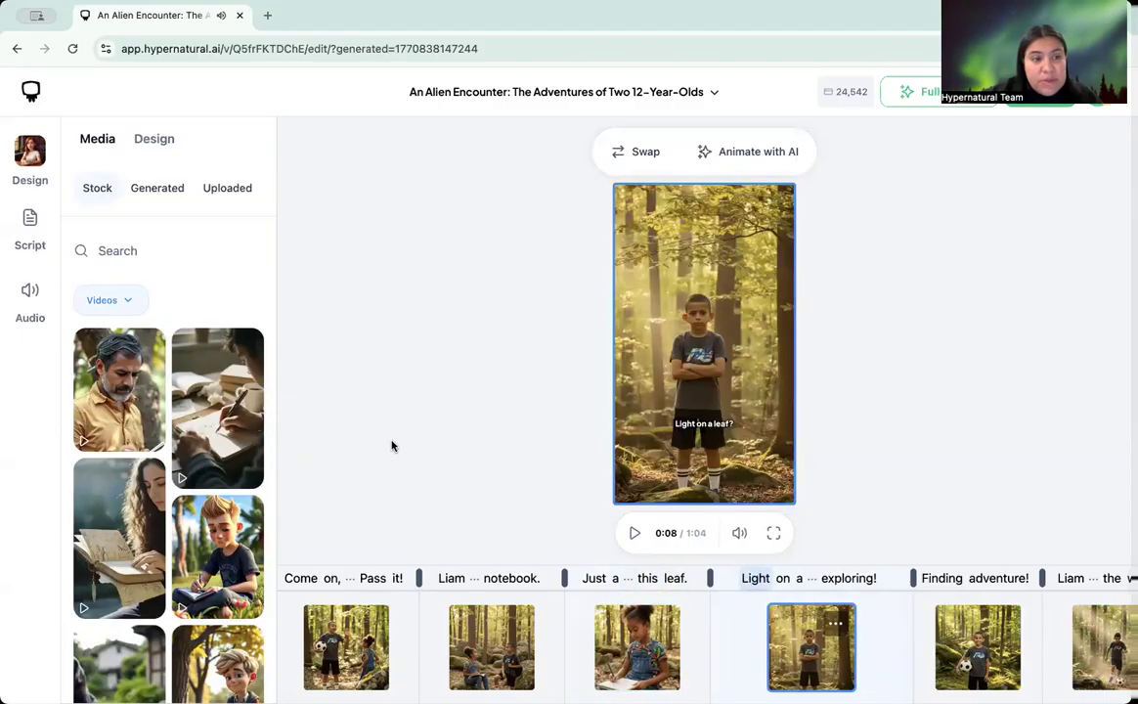
Remove the 1:28 energetic upbeat percussion track from the video's background audio.
{"action": "left_click", "coordinate": [29, 298]}
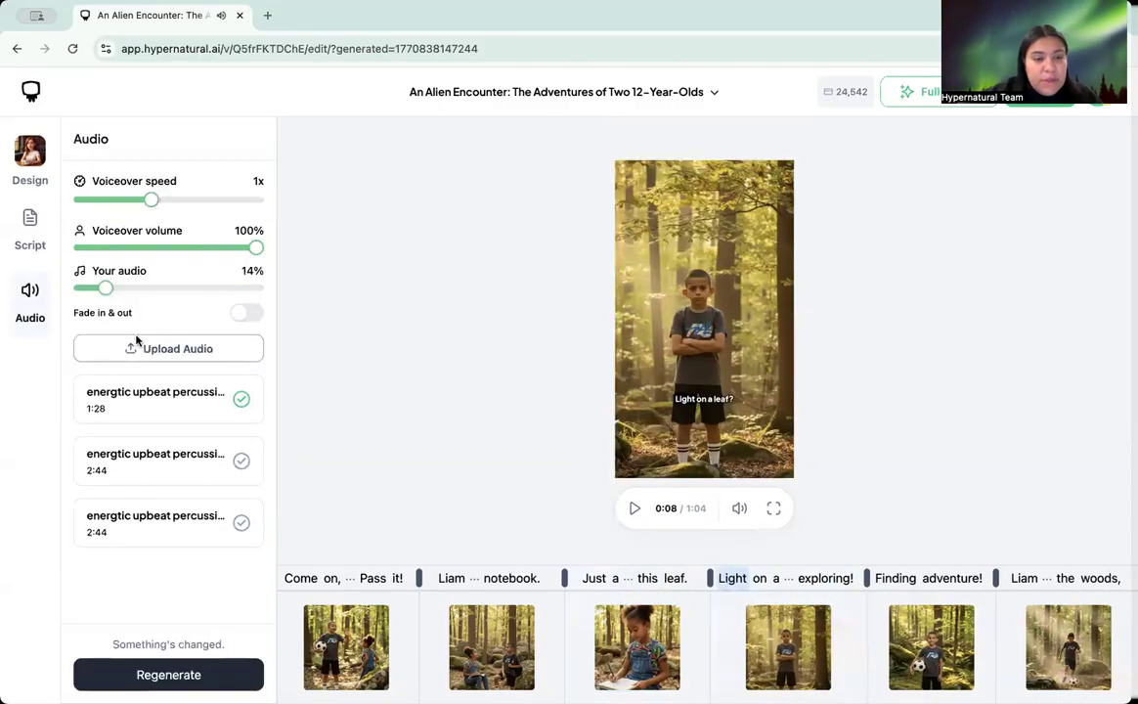
{"action": "left_click", "coordinate": [241, 399]}
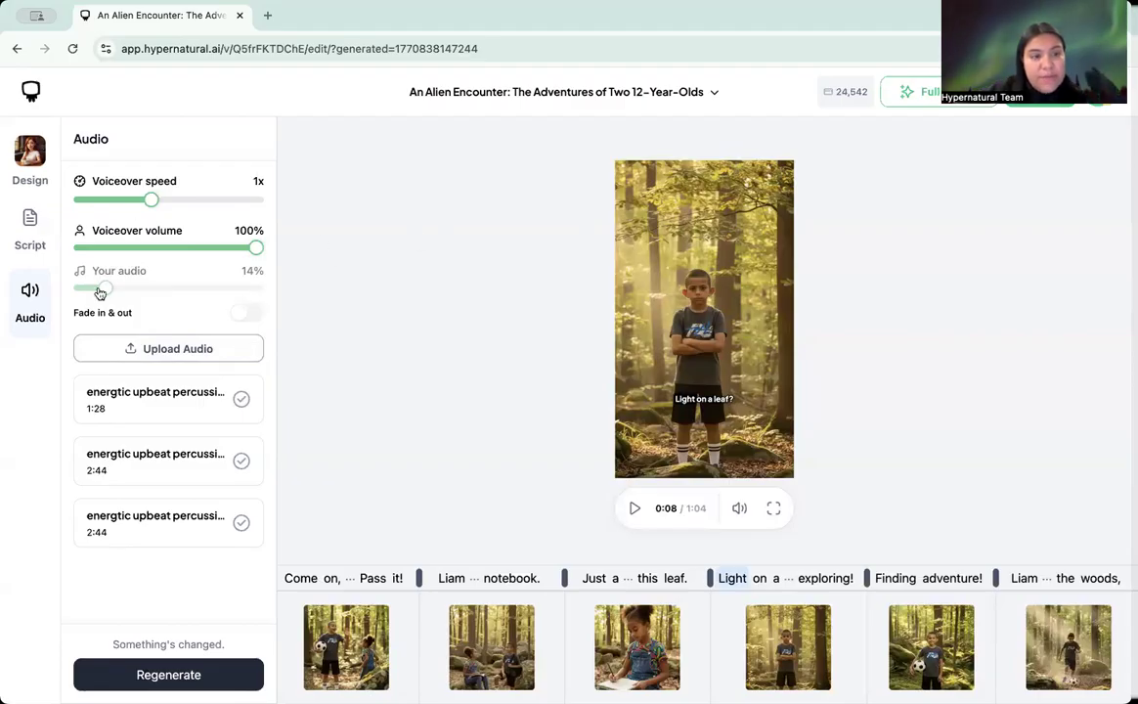
Regenerate only the images of the whole video, leaving the audio out of the regeneration.
{"action": "left_click", "coordinate": [31, 164]}
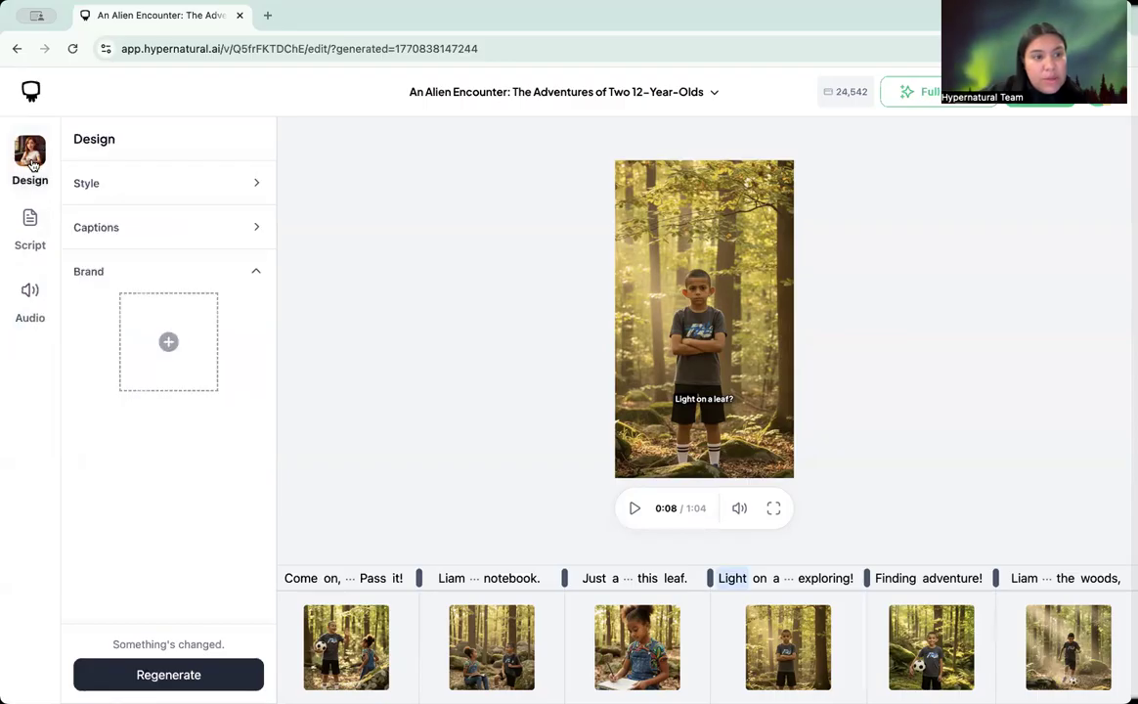
{"action": "left_click", "coordinate": [174, 674]}
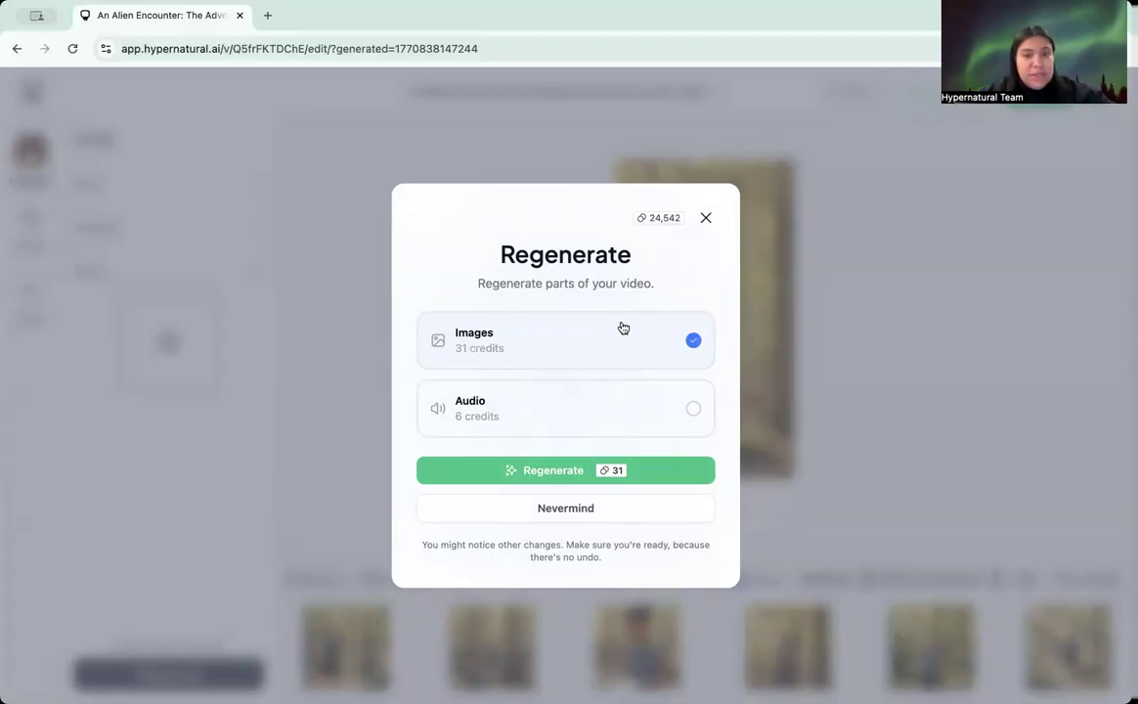
{"action": "left_click", "coordinate": [563, 473]}
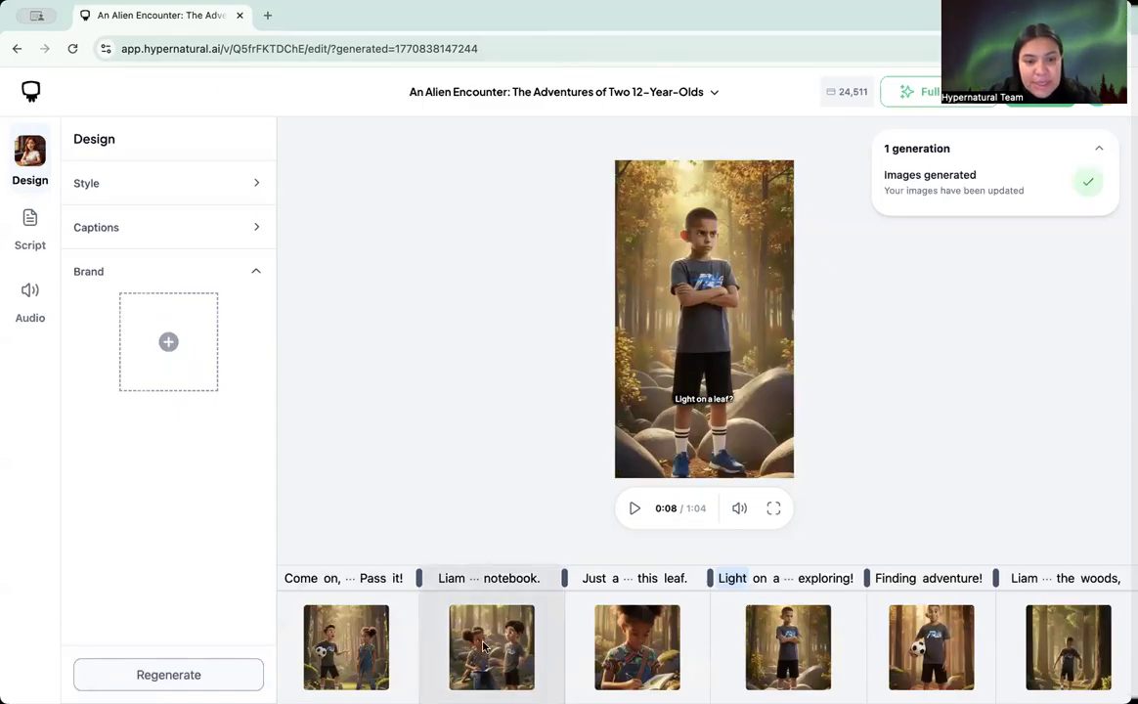
Play the video with its regenerated images from the first scene up to Liam dribbling the ball into the woods.
{"action": "left_click", "coordinate": [347, 666]}
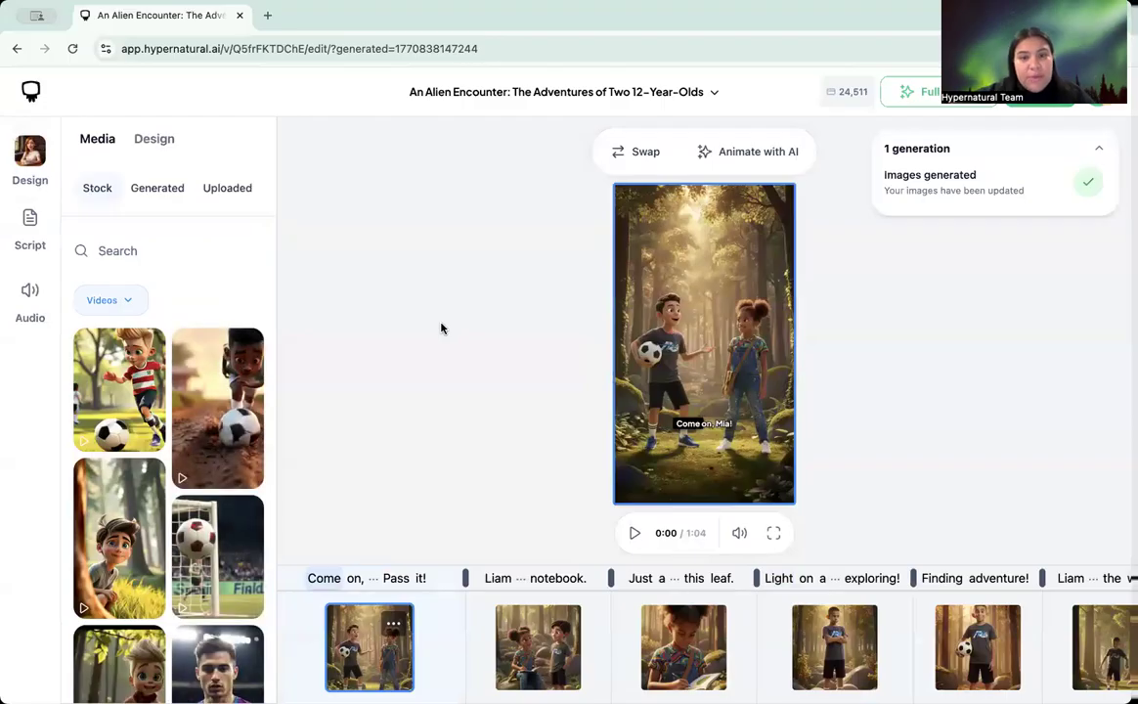
{"action": "left_click", "coordinate": [636, 534]}
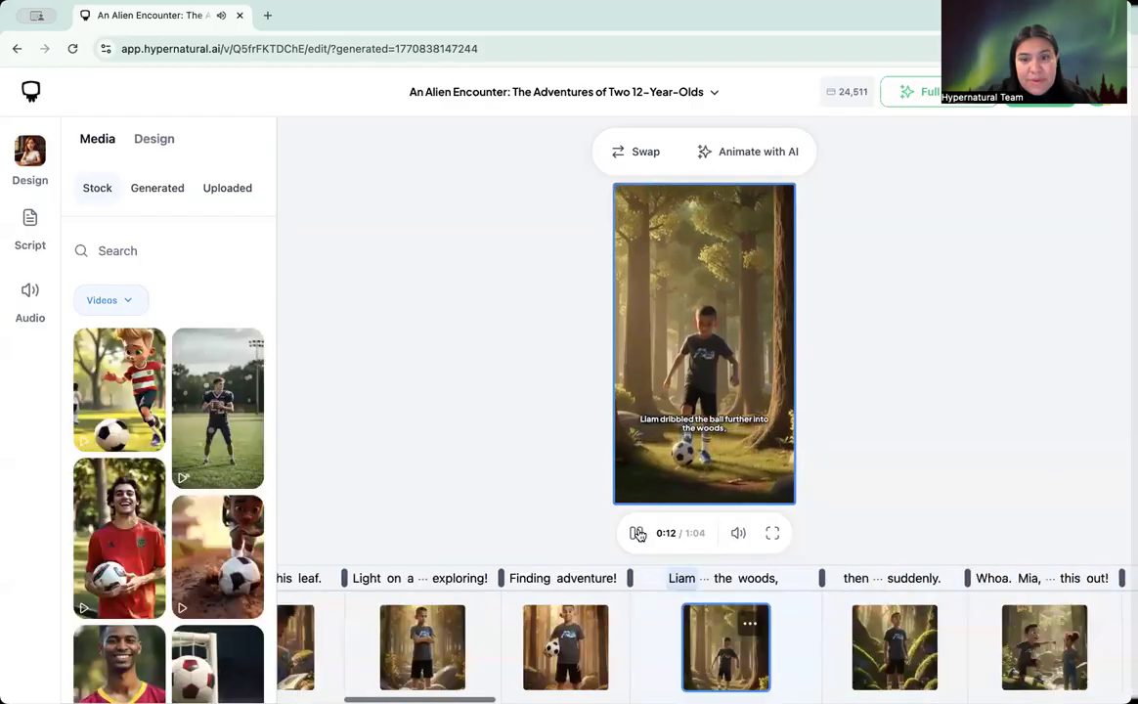
{"action": "left_click", "coordinate": [637, 533]}
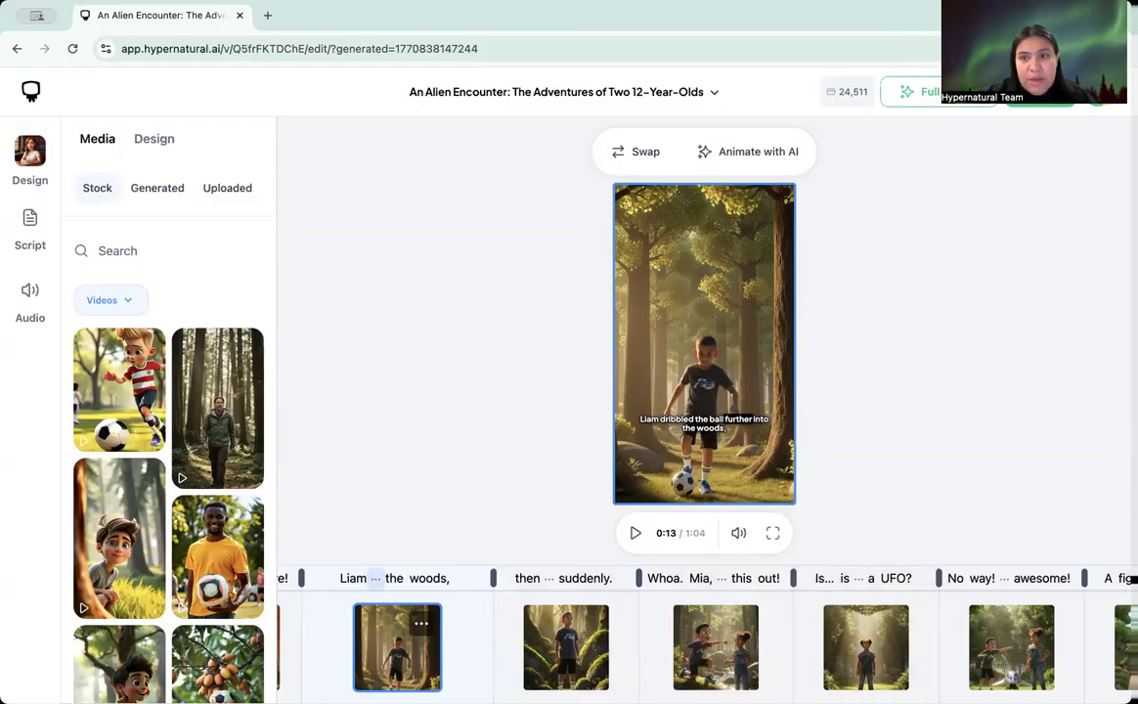
{"action": "left_click", "coordinate": [417, 317]}
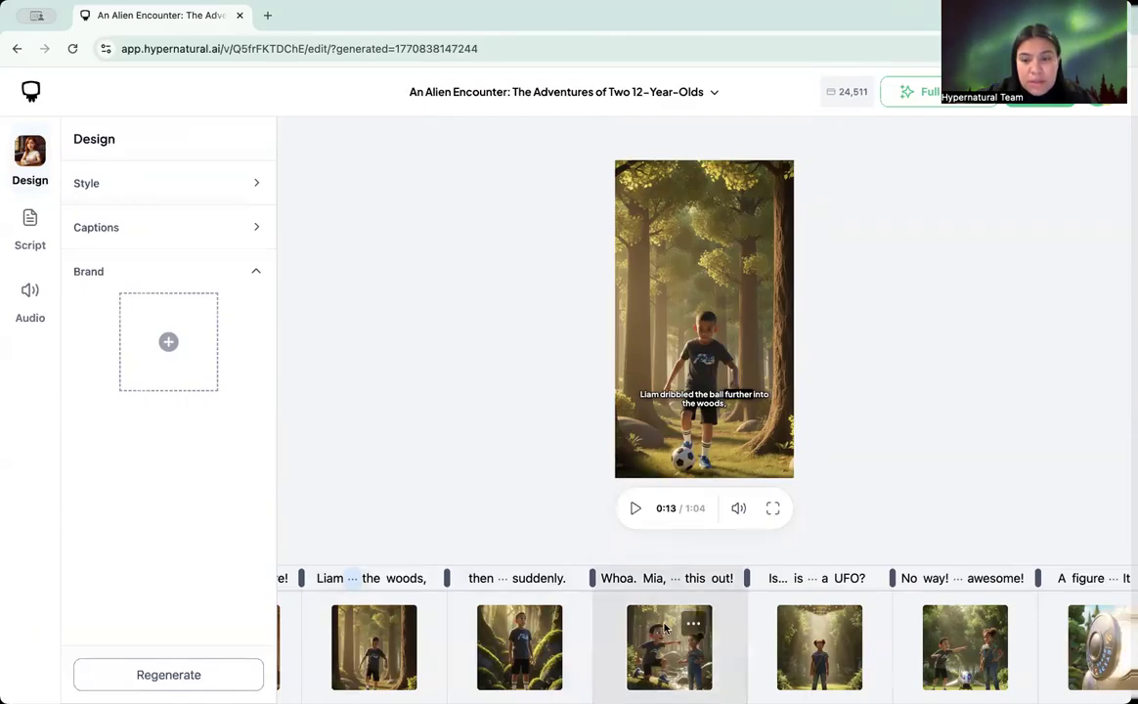
Examine the regenerated images further along the timeline, including the "series of … and whirs" and "Did... did it just speak?" scenes.
{"action": "scroll", "coordinate": [664, 629], "scroll_direction": "right", "scroll_amount": 5}
{"action": "scroll", "coordinate": [665, 628], "scroll_direction": "right", "scroll_amount": 3}
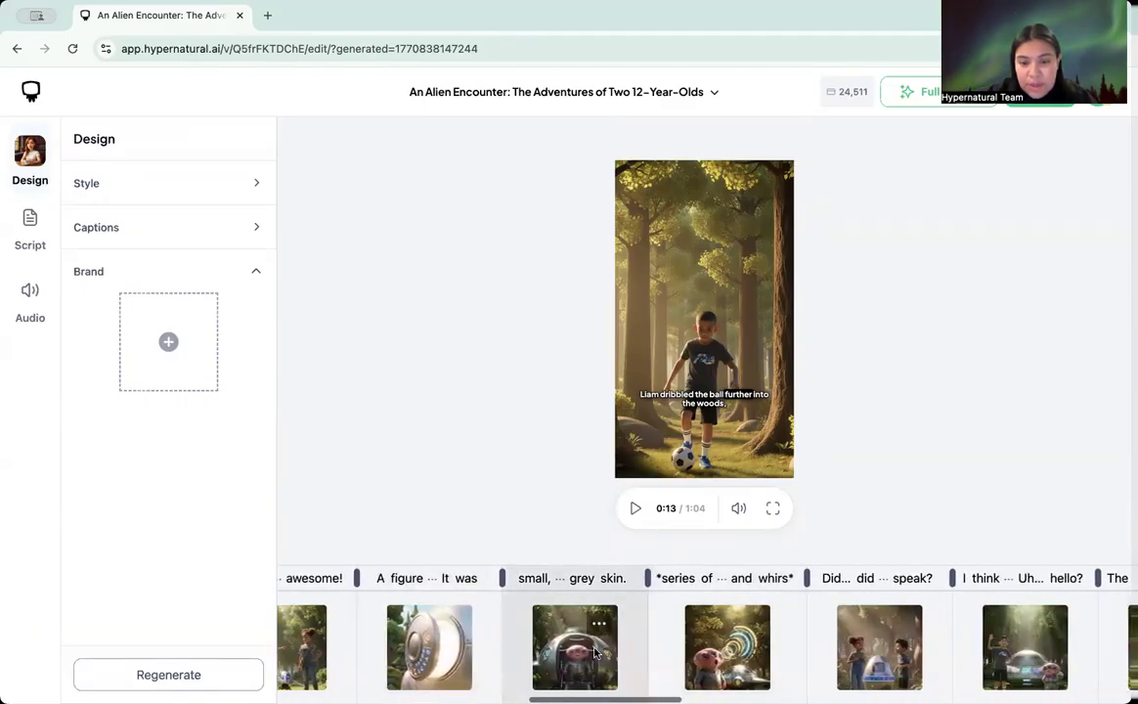
{"action": "left_click", "coordinate": [546, 591]}
{"action": "left_click", "coordinate": [765, 657]}
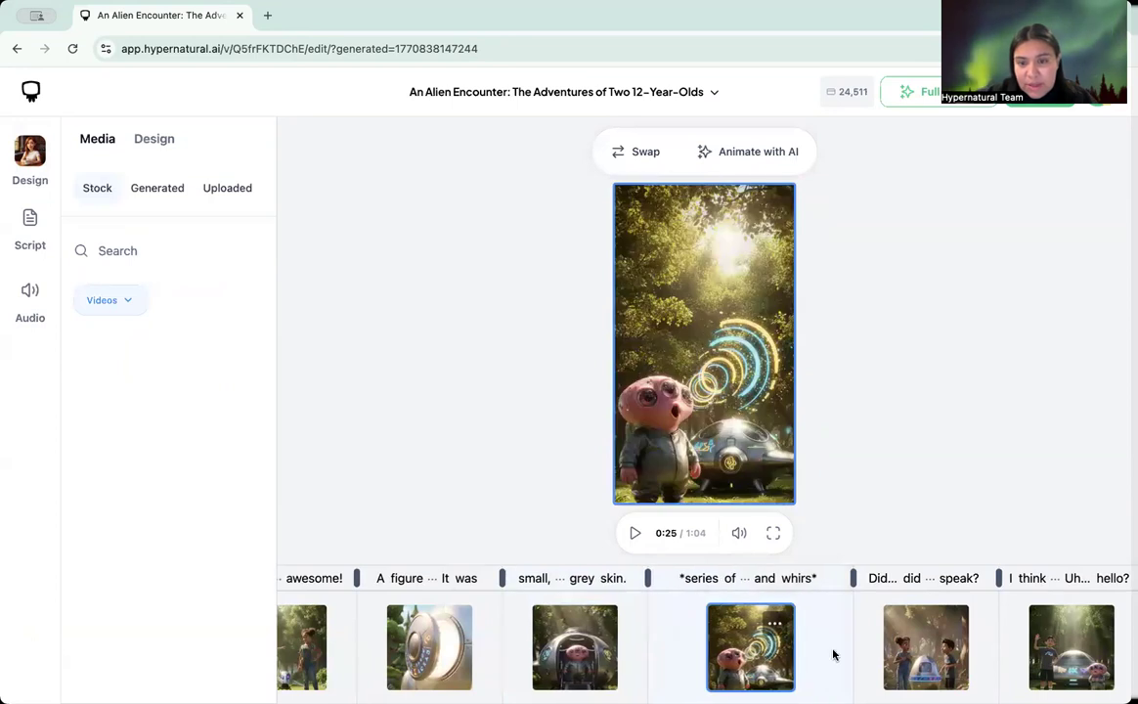
{"action": "scroll", "coordinate": [829, 653], "scroll_direction": "right", "scroll_amount": 3}
{"action": "left_click", "coordinate": [710, 651]}
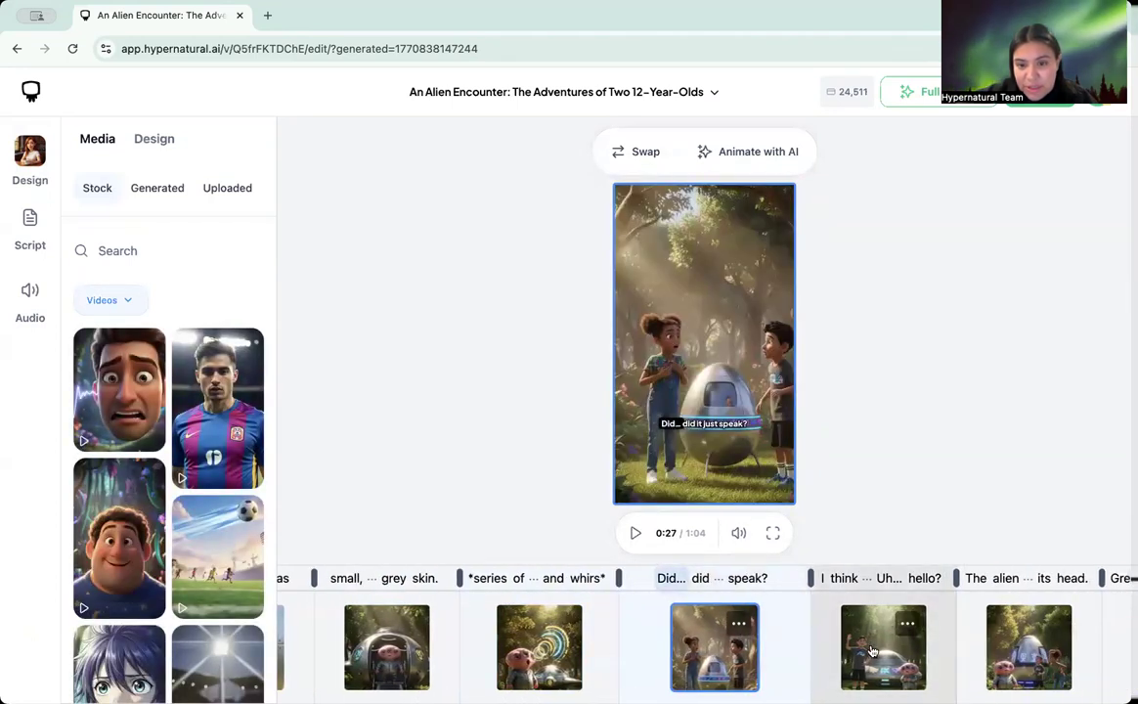
{"action": "scroll", "coordinate": [782, 650], "scroll_direction": "right", "scroll_amount": 3}
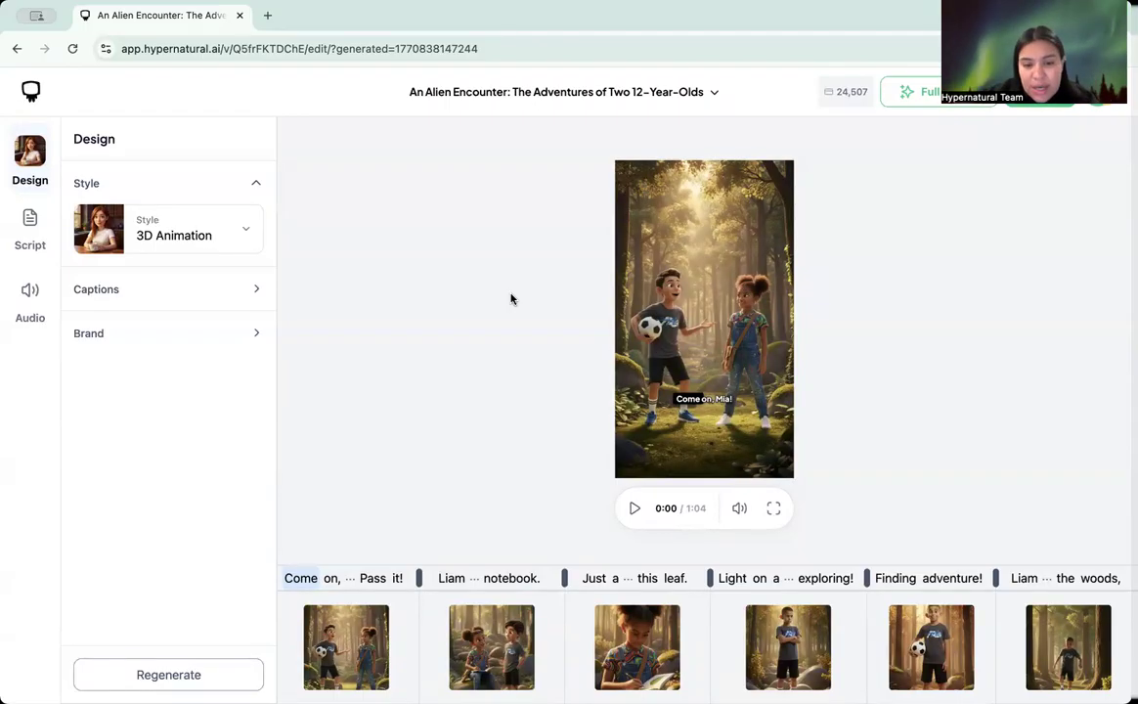
Preview the opening "Come on, Mia!" scene, and inspect the images of the "Just a sec!" and notebook scenes.
{"action": "left_click", "coordinate": [721, 375]}
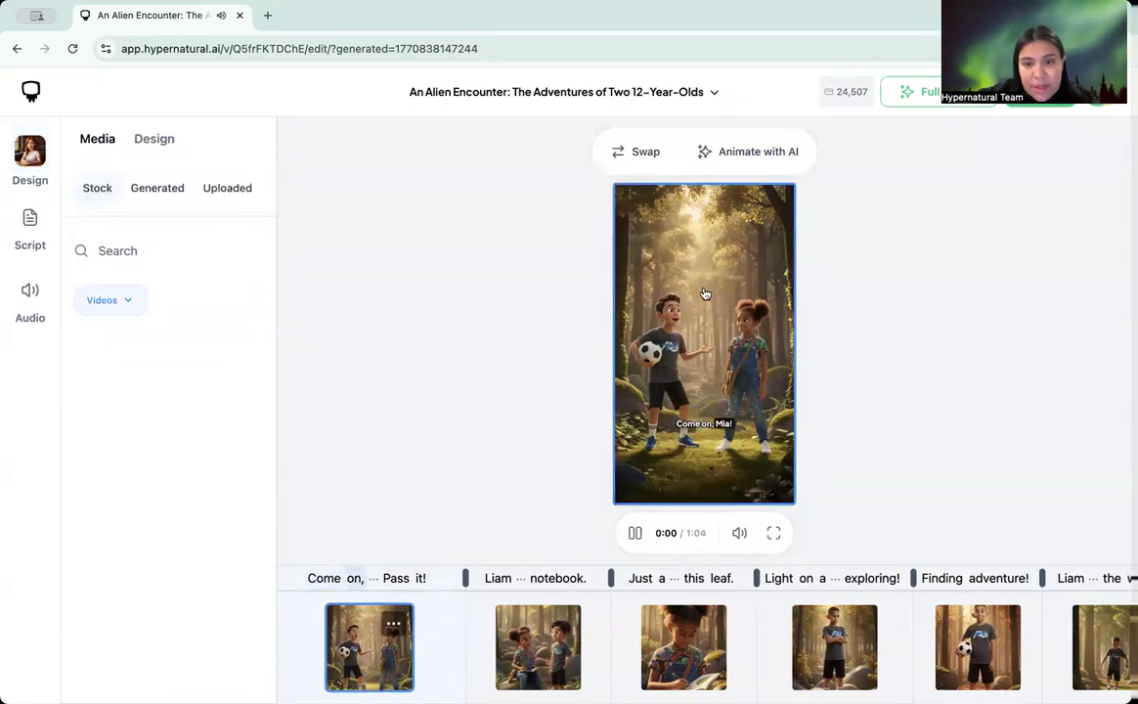
{"action": "left_click", "coordinate": [633, 533]}
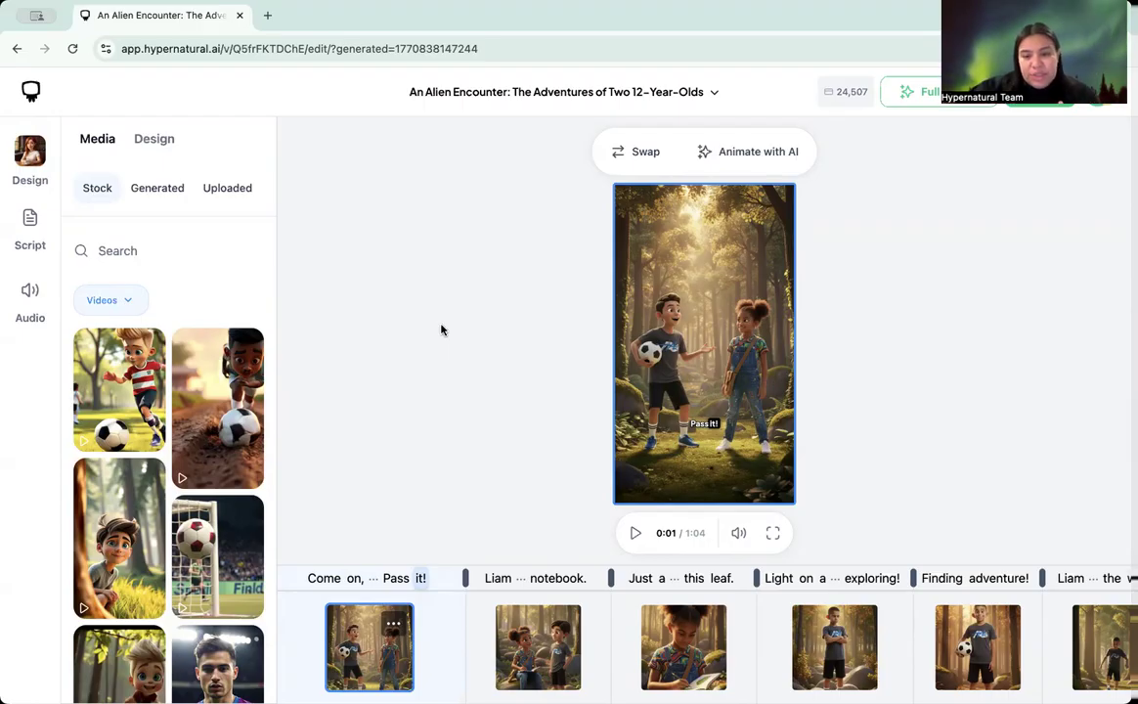
{"action": "left_click", "coordinate": [650, 635]}
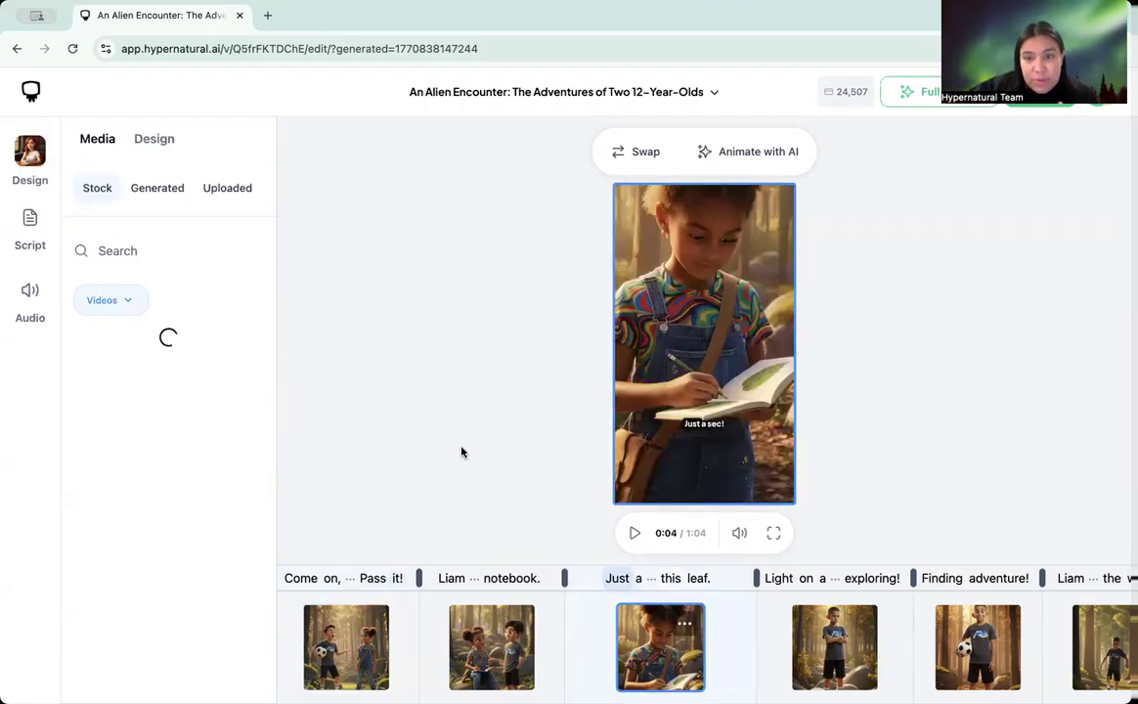
{"action": "left_click", "coordinate": [489, 640]}
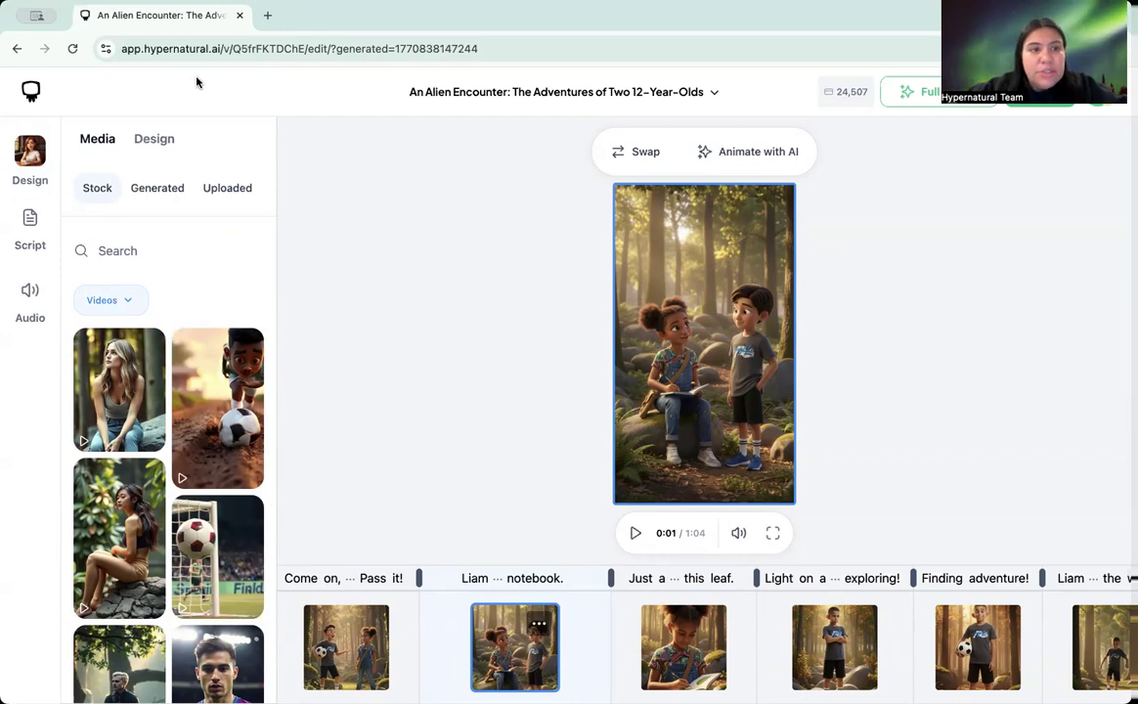
Open the "Neighborhood Guardians: Teamwork in Action" project and view its "Don't worry" and "Luckily, this neighborhood has heroes" scenes.
{"action": "left_click", "coordinate": [30, 88]}
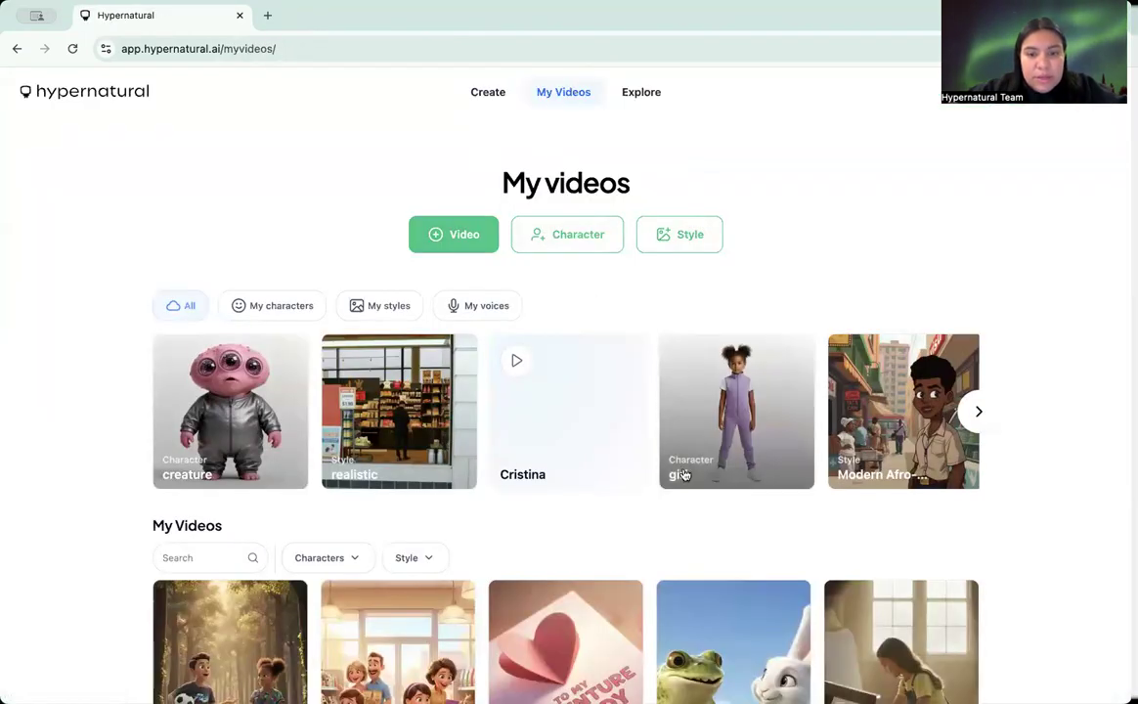
{"action": "scroll", "coordinate": [521, 486], "scroll_direction": "down", "scroll_amount": 4}
{"action": "scroll", "coordinate": [521, 485], "scroll_direction": "down", "scroll_amount": 3}
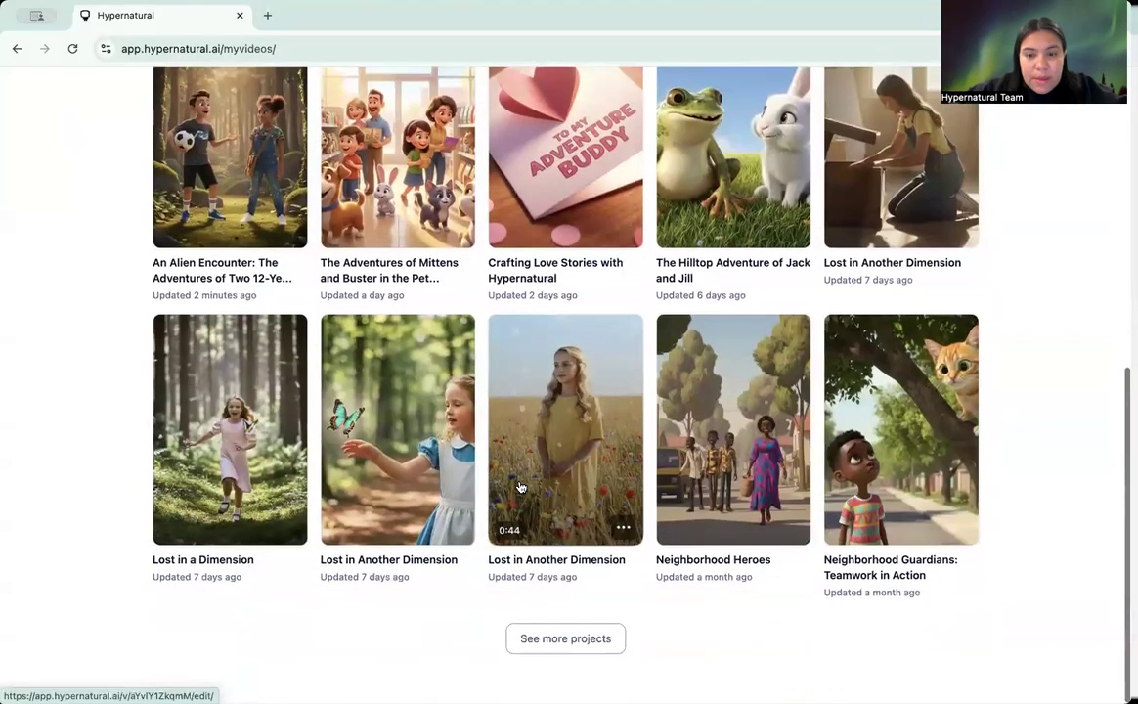
{"action": "left_click", "coordinate": [919, 460]}
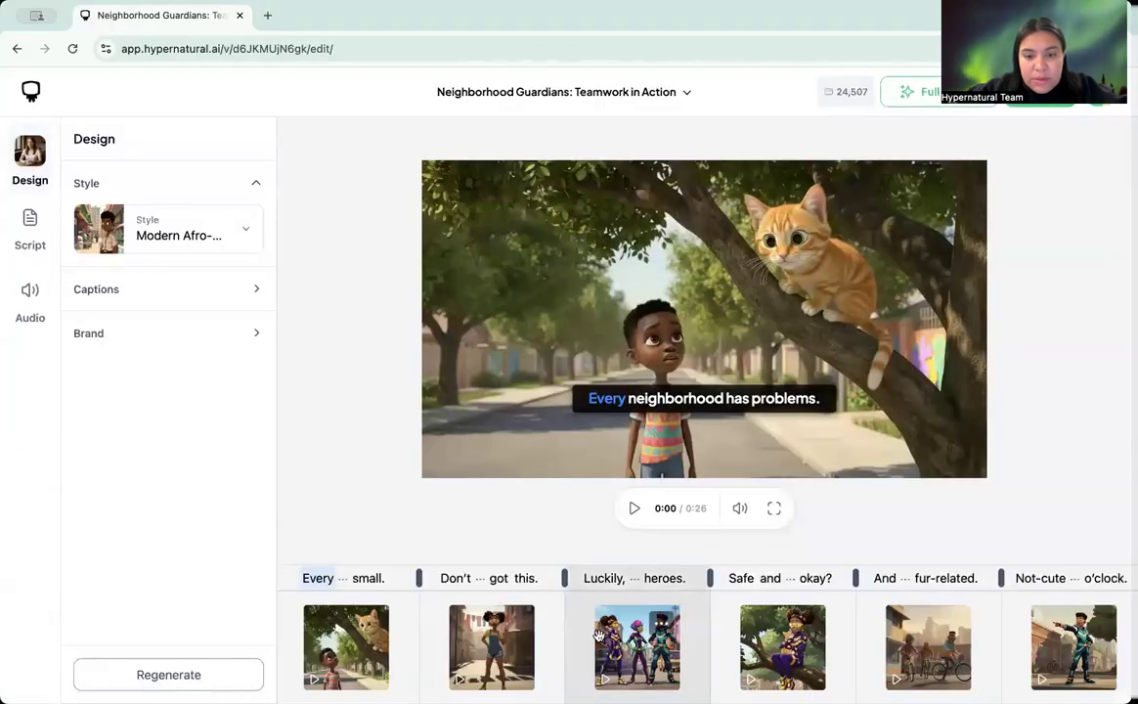
{"action": "left_click", "coordinate": [632, 665]}
{"action": "left_click", "coordinate": [494, 646]}
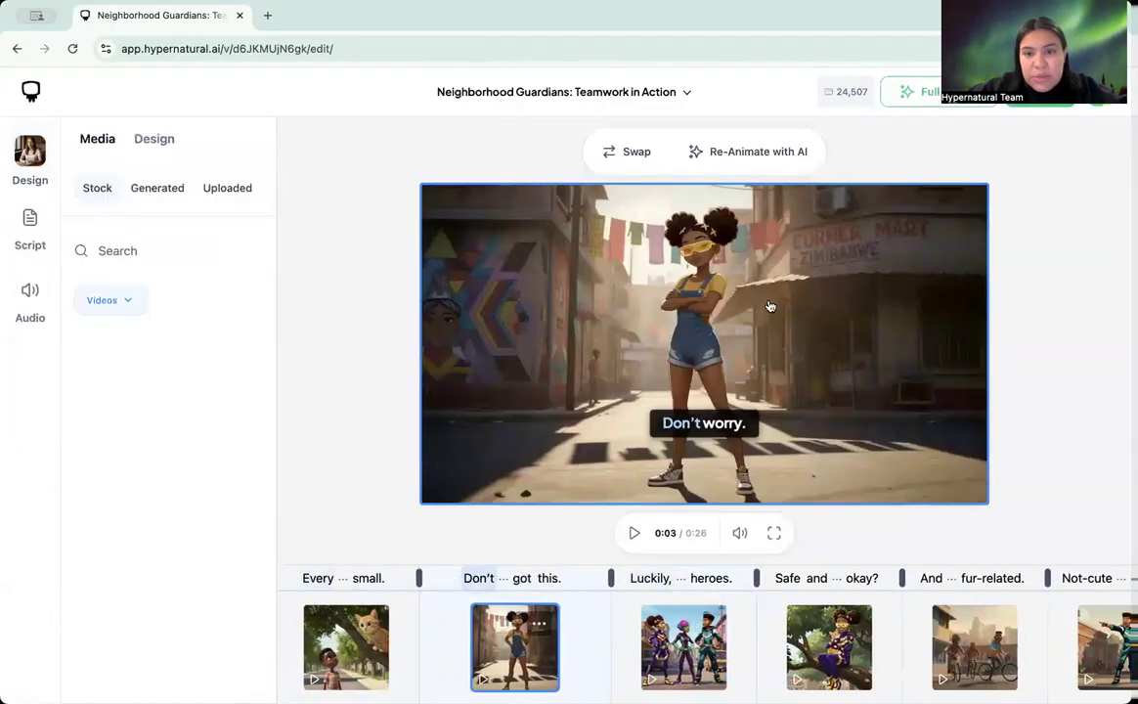
{"action": "left_click", "coordinate": [674, 640]}
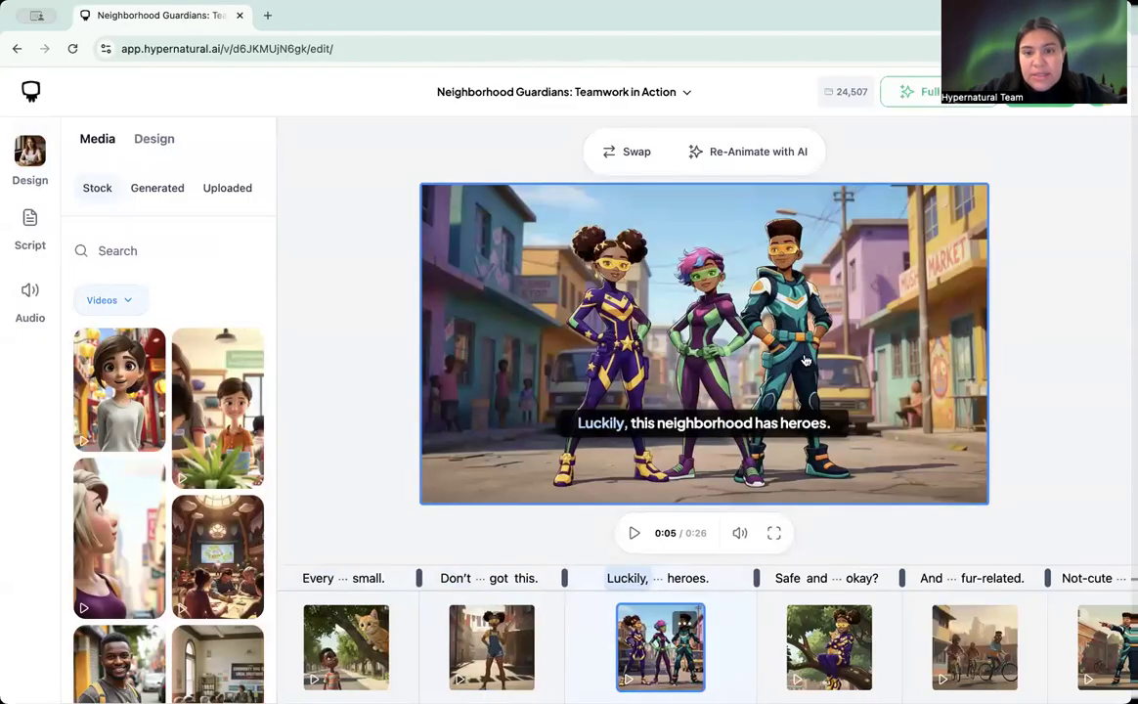
Return to the video library and view the description of the saved Afrofuturist 2D style.
{"action": "left_click", "coordinate": [30, 95]}
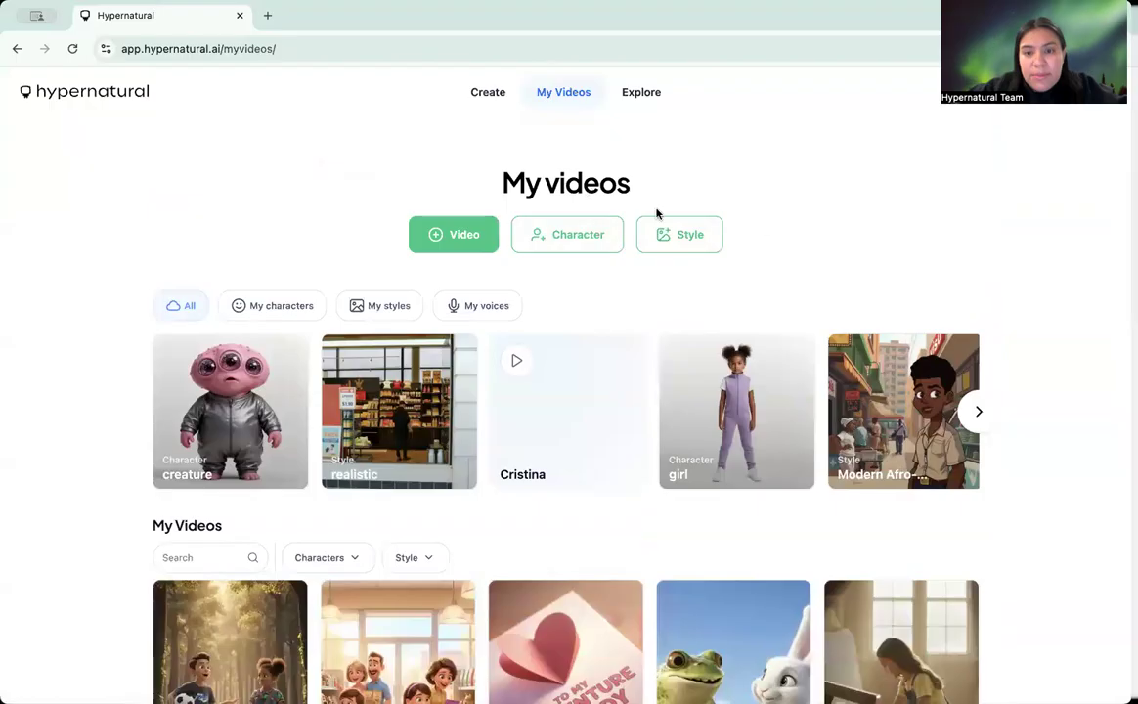
{"action": "left_click", "coordinate": [979, 415]}
{"action": "left_click", "coordinate": [979, 415]}
{"action": "left_click", "coordinate": [978, 414]}
{"action": "left_click", "coordinate": [978, 414]}
{"action": "left_click", "coordinate": [979, 415]}
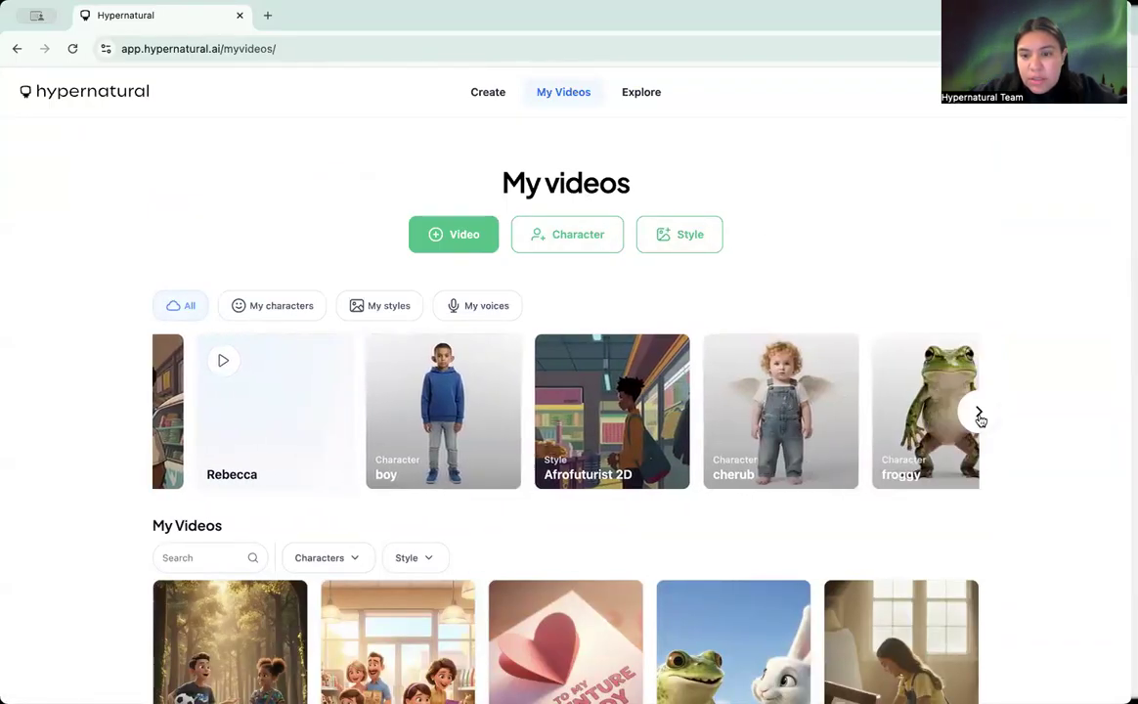
{"action": "left_click", "coordinate": [544, 423]}
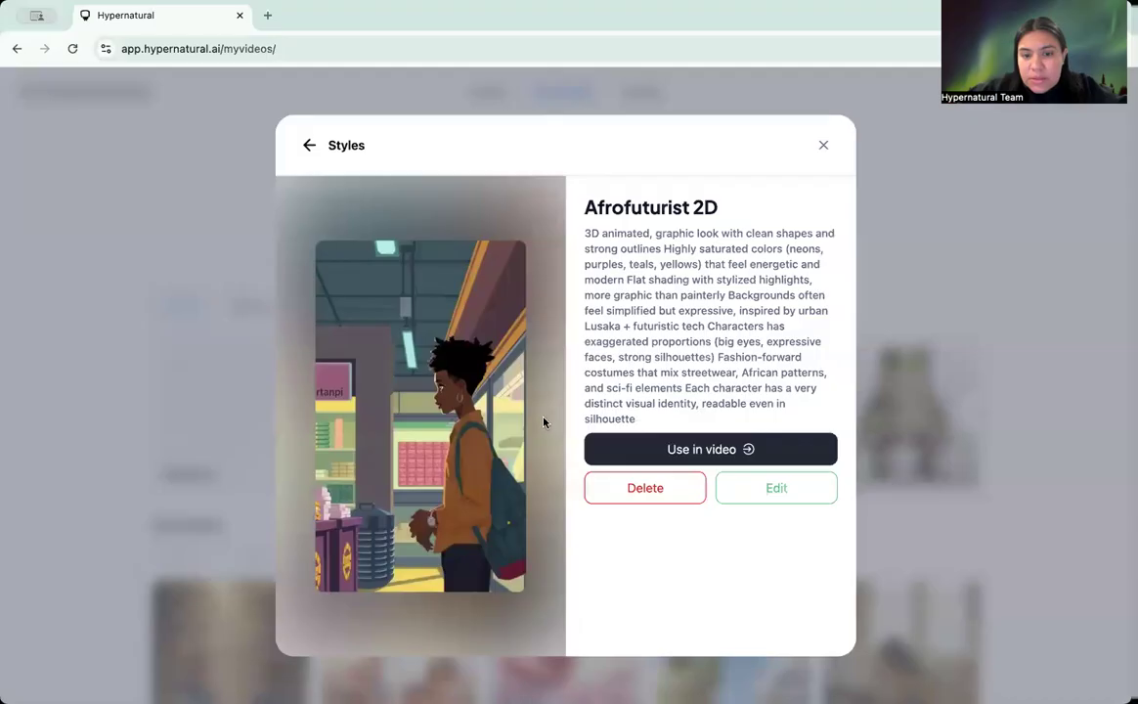
{"action": "left_click", "coordinate": [823, 145]}
Show only the saved characters and review Zahara's details, voice and example images without changing them.
{"action": "left_click", "coordinate": [262, 311]}
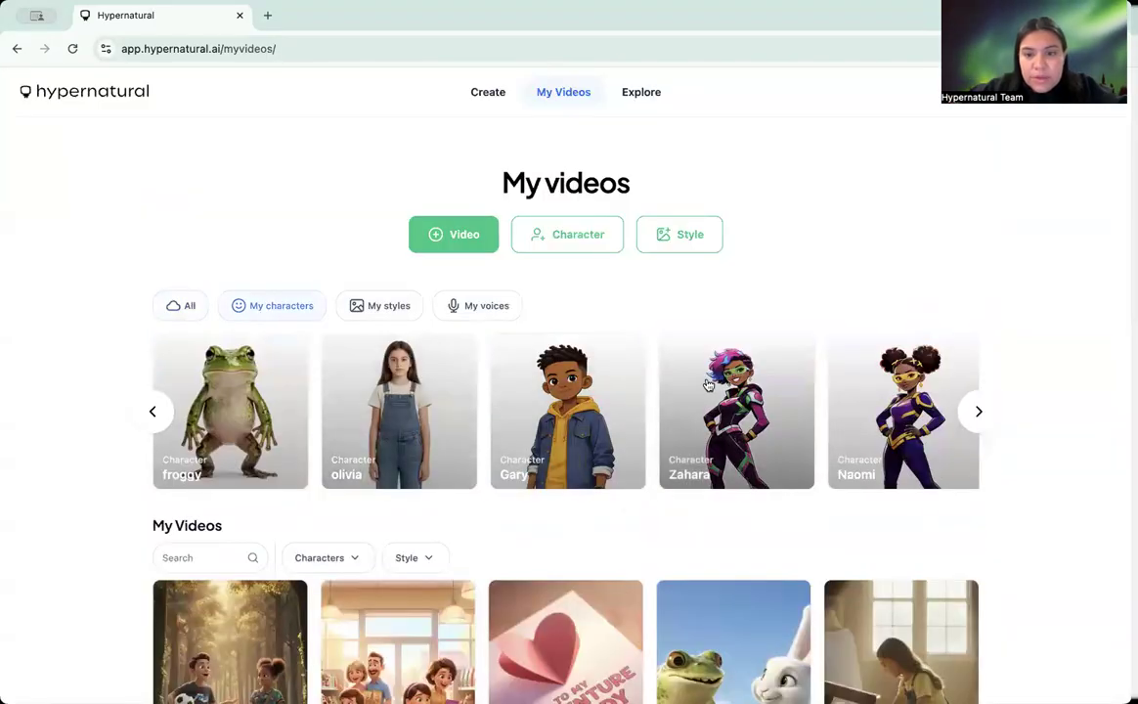
{"action": "left_click", "coordinate": [667, 359]}
{"action": "left_click", "coordinate": [764, 348]}
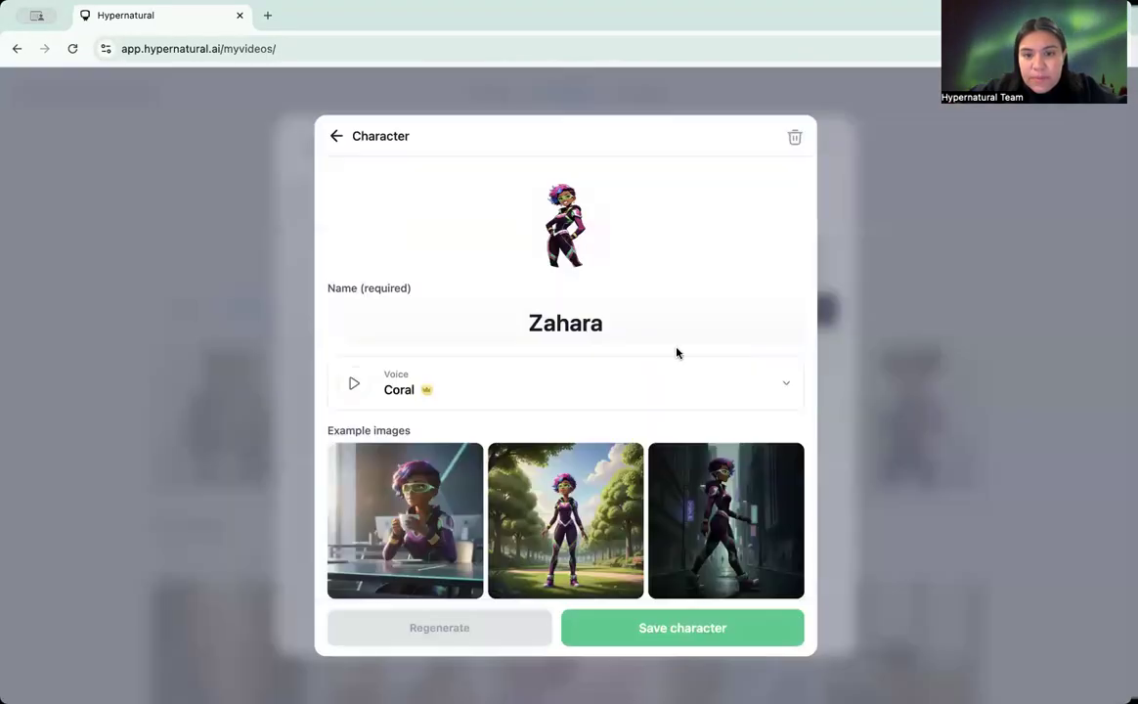
{"action": "scroll", "coordinate": [564, 511], "scroll_direction": "down", "scroll_amount": 3}
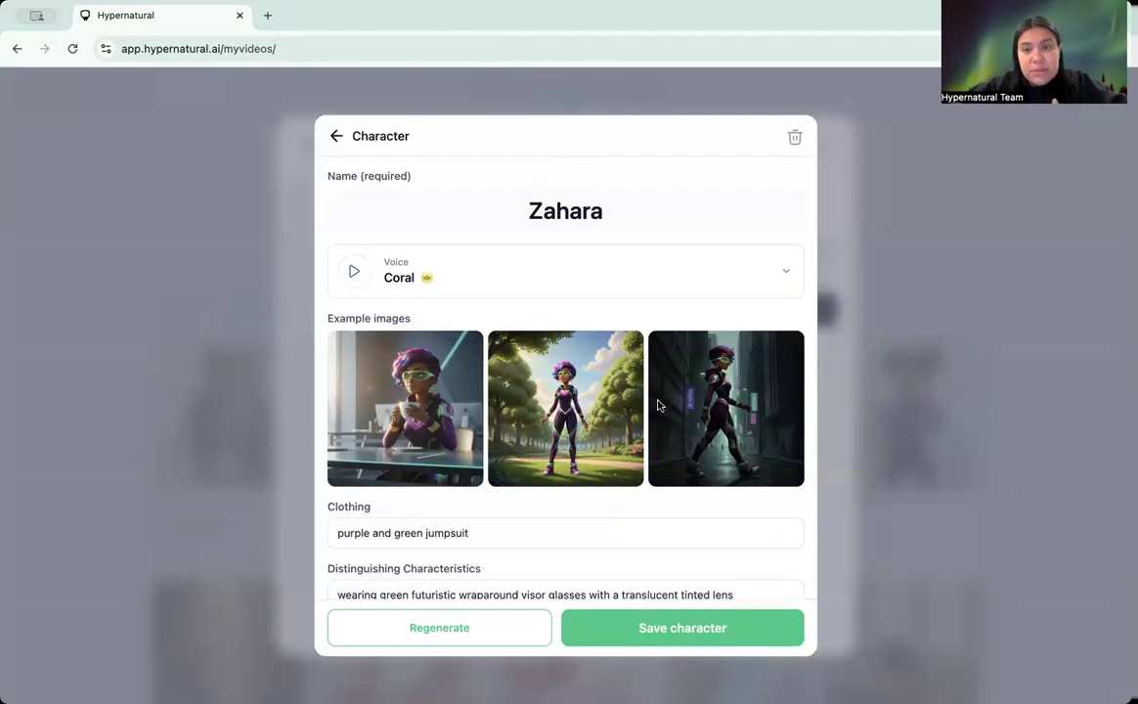
{"action": "scroll", "coordinate": [627, 381], "scroll_direction": "up", "scroll_amount": 3}
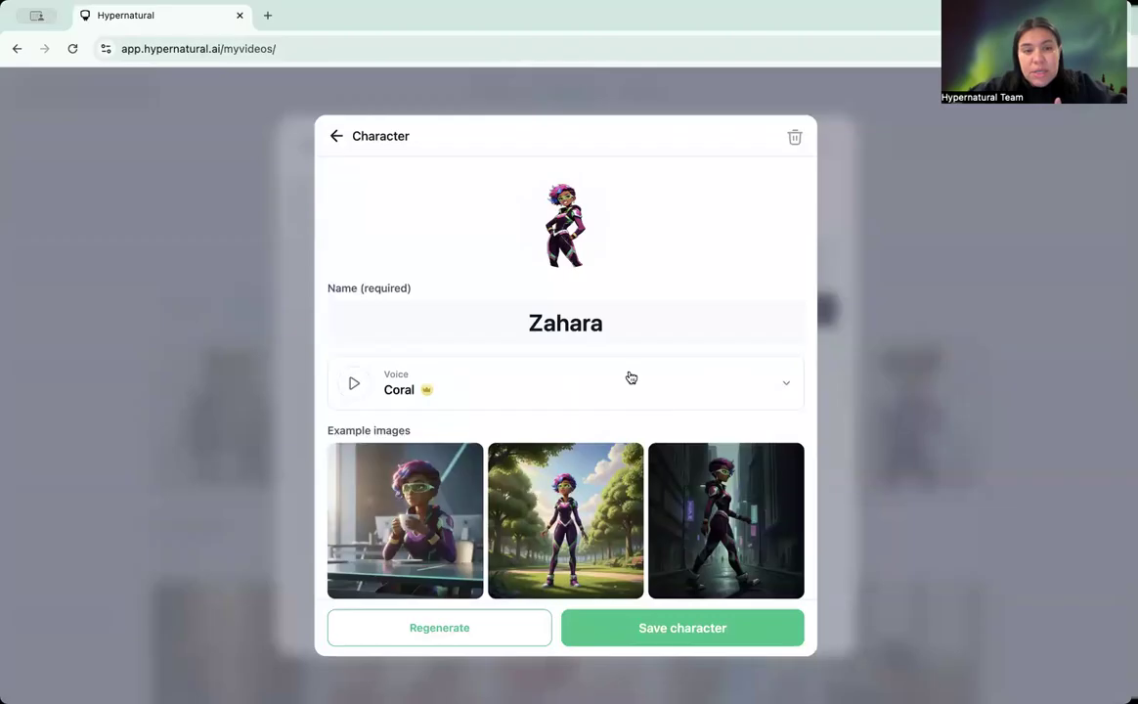
{"action": "left_click", "coordinate": [335, 138]}
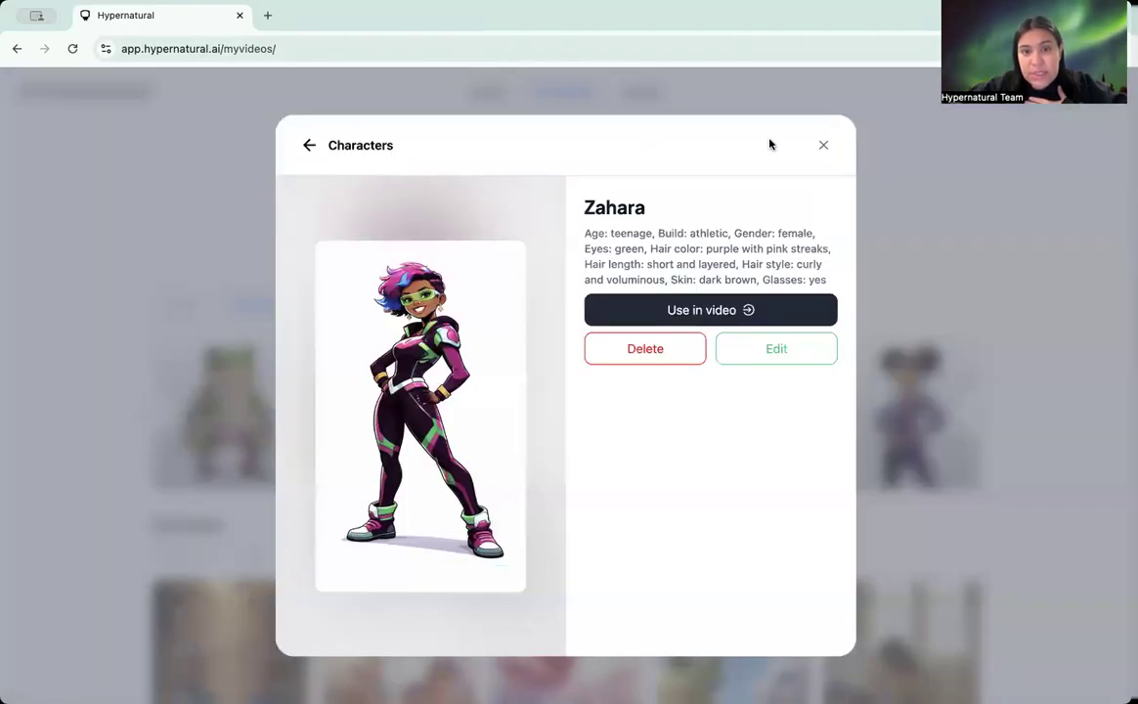
{"action": "left_click", "coordinate": [823, 145]}
{"action": "scroll", "coordinate": [360, 402], "scroll_direction": "down", "scroll_amount": 3}
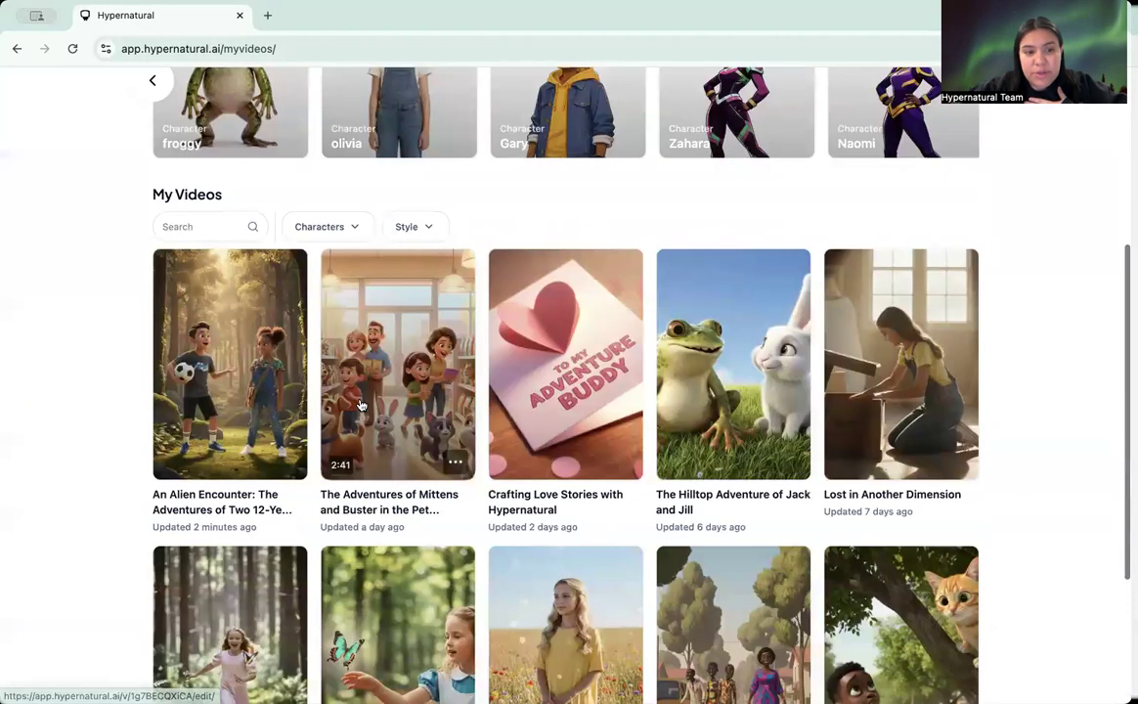
Open "An Alien Encounter: The Adventures of Two 12-Year-Olds" and briefly play its opening "Come on, Mia!" scene.
{"action": "left_click", "coordinate": [223, 344]}
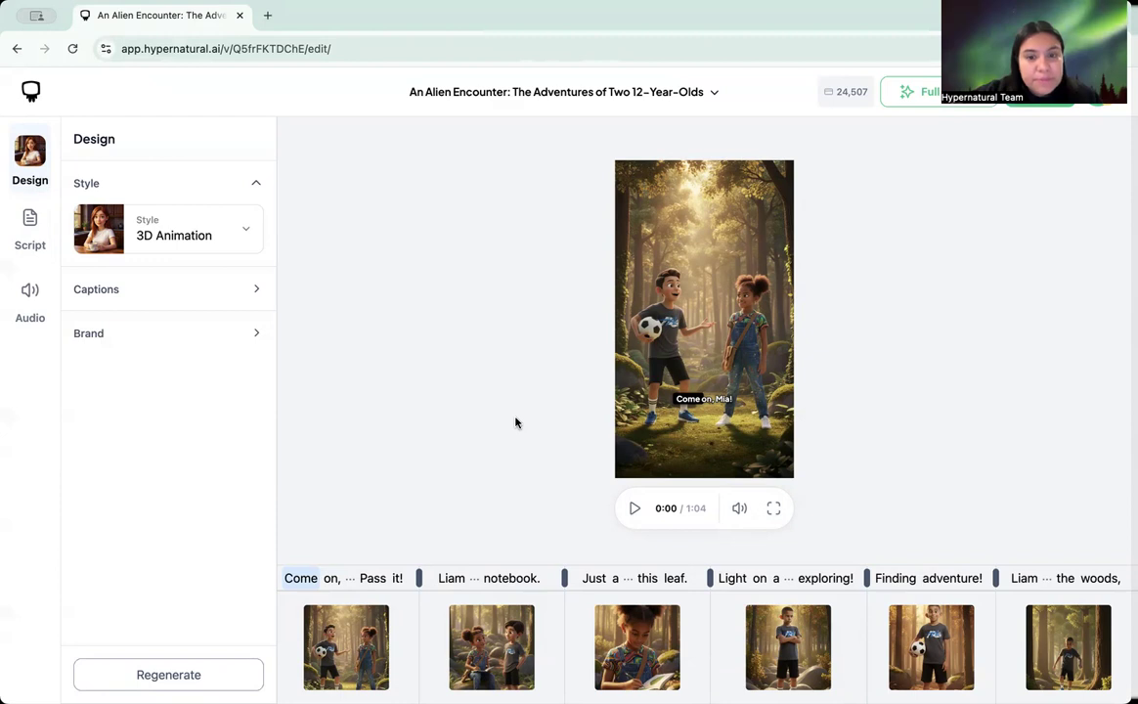
{"action": "mouse_move", "coordinate": [361, 661]}
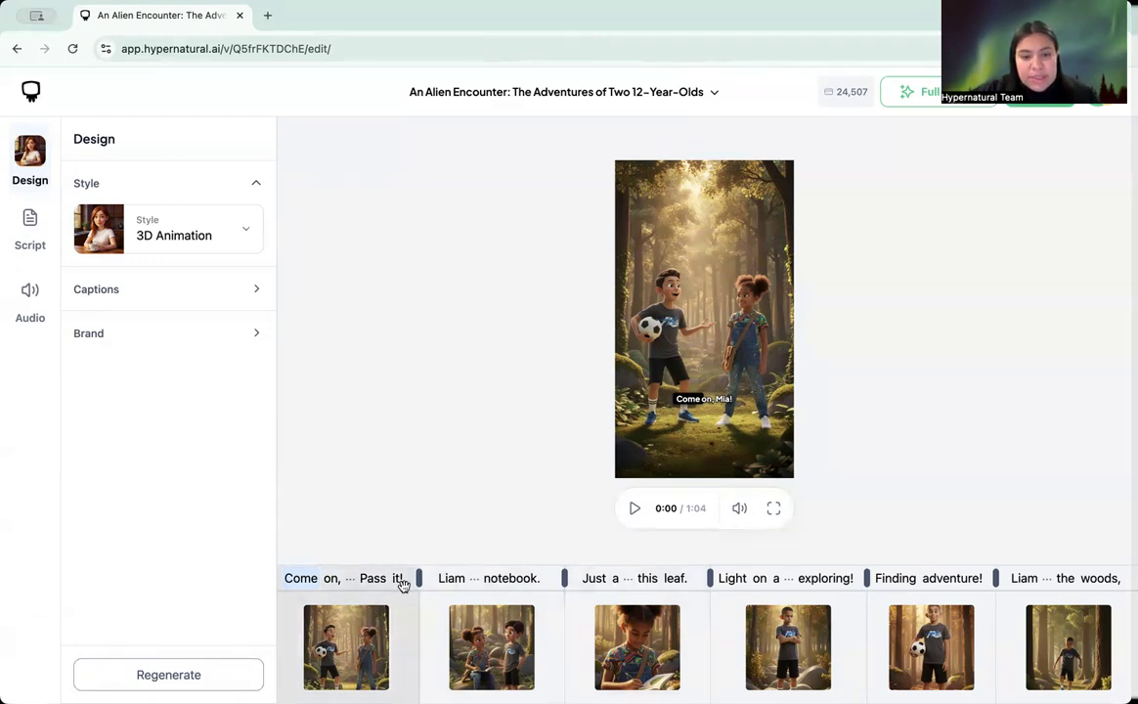
{"action": "left_click", "coordinate": [650, 404]}
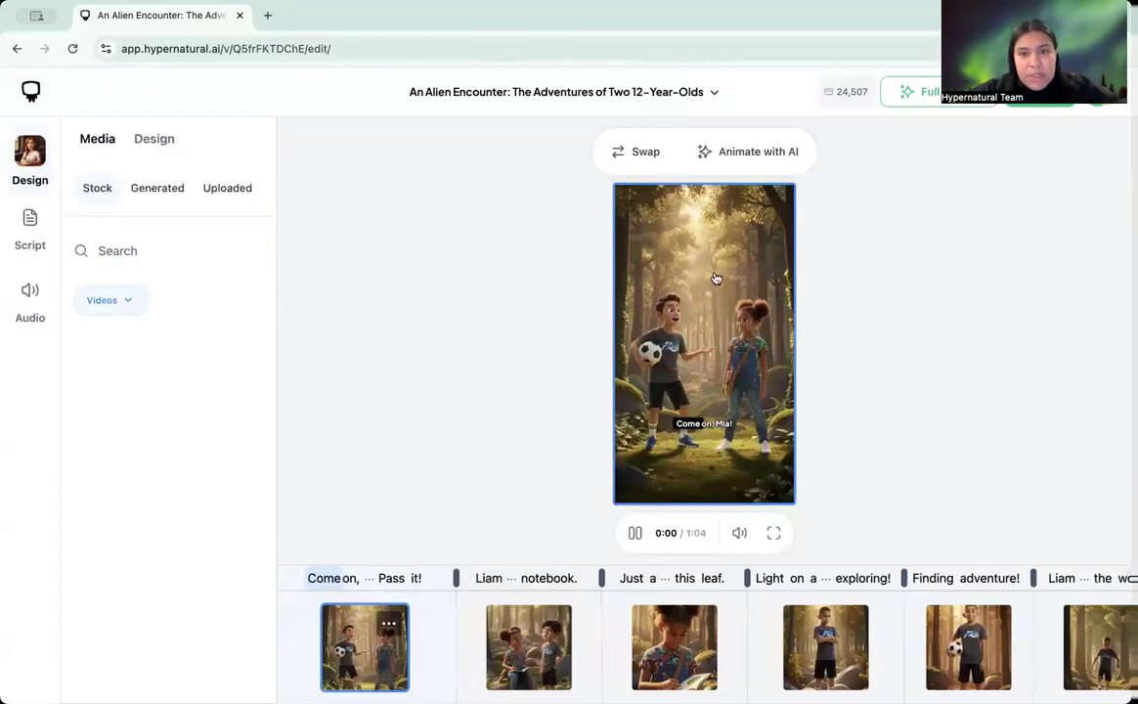
{"action": "left_click", "coordinate": [635, 533]}
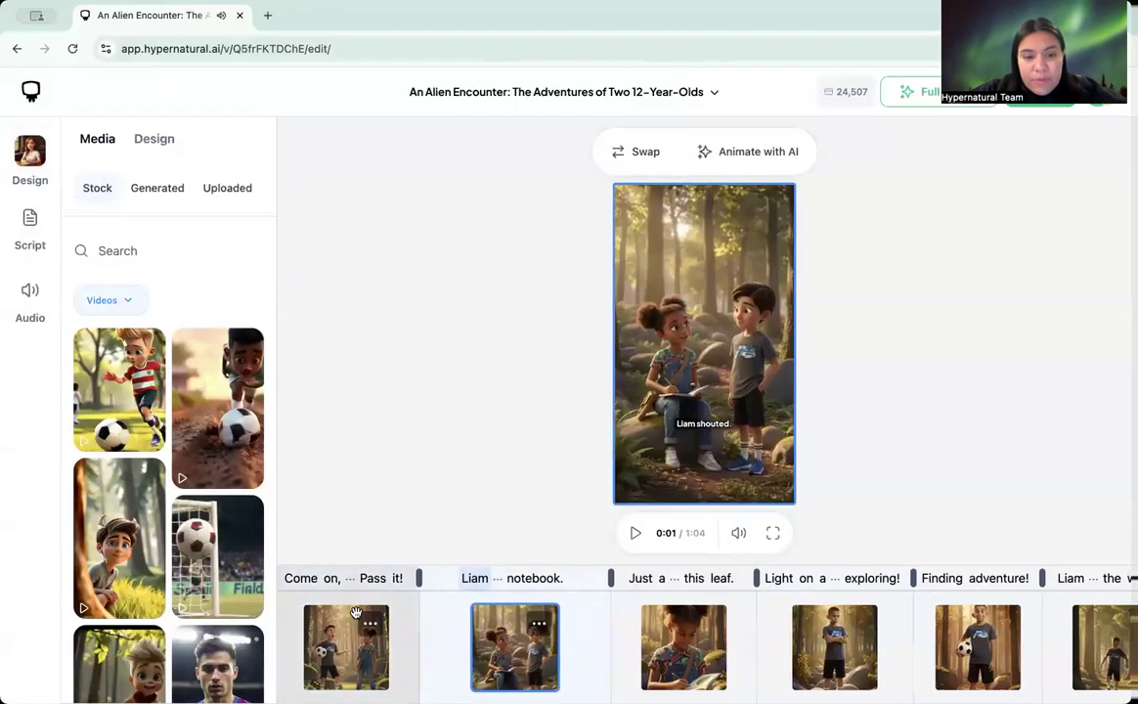
Regenerate the images of the opening "Come on, Mia!" scene and the notebook scene using their existing prompts in 3D Animation style.
{"action": "left_click", "coordinate": [657, 156]}
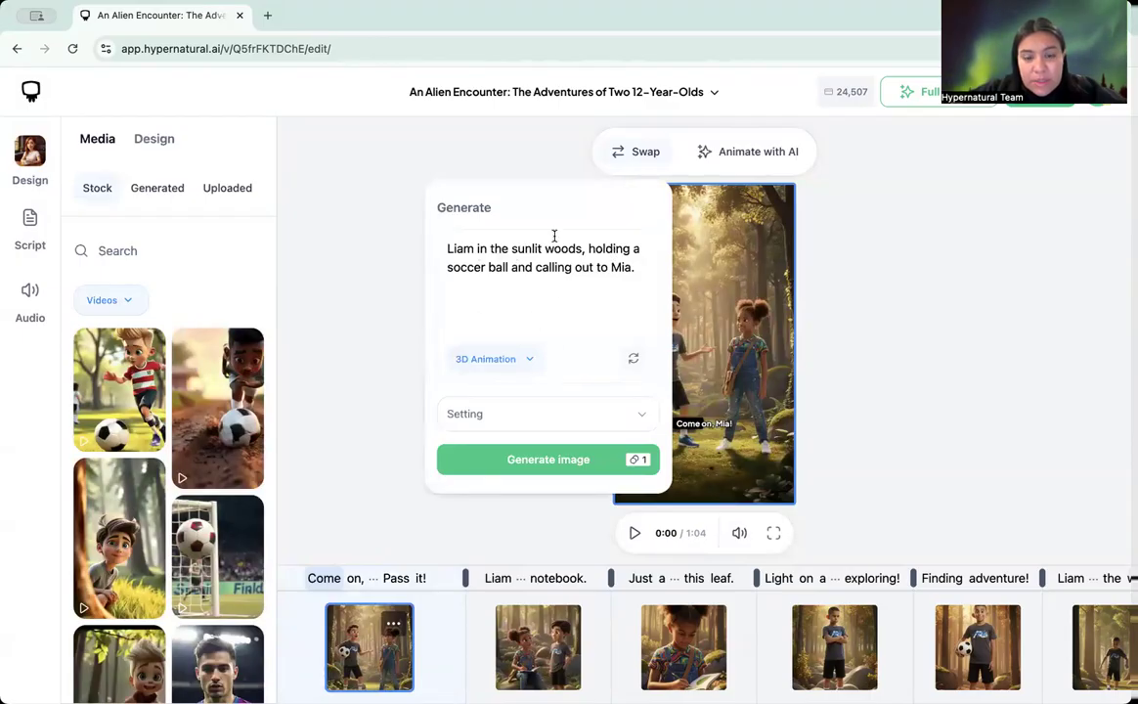
{"action": "left_click", "coordinate": [549, 460]}
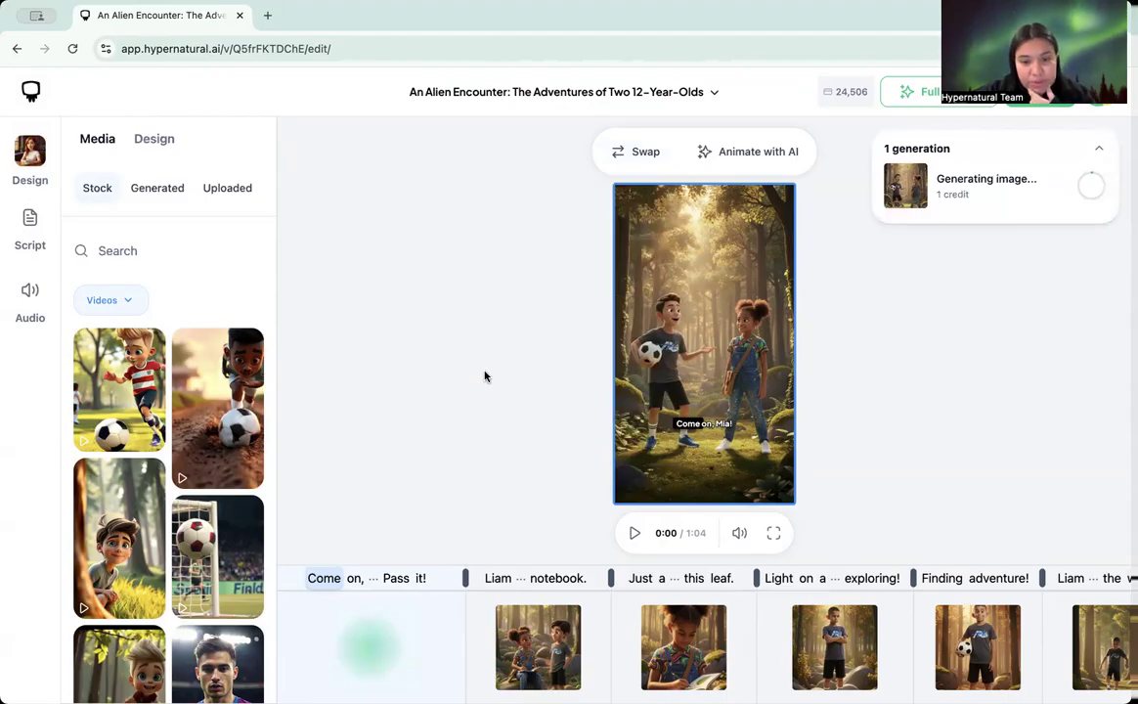
{"action": "left_click", "coordinate": [523, 636]}
{"action": "left_click", "coordinate": [638, 154]}
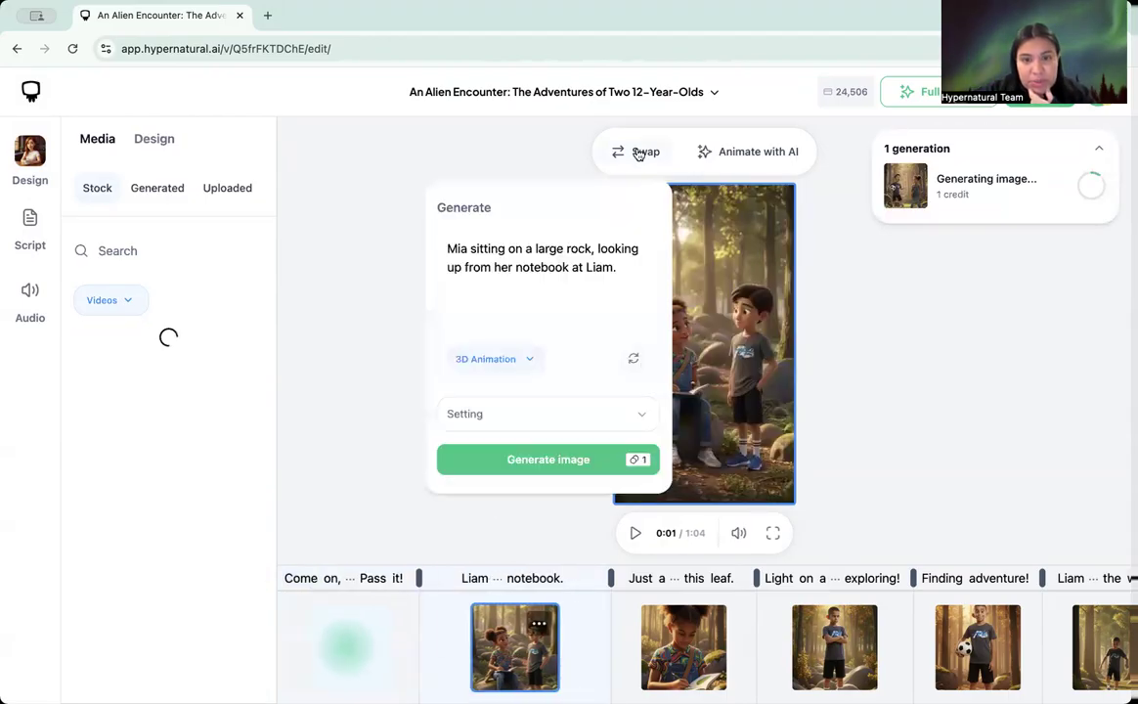
{"action": "left_click", "coordinate": [504, 470]}
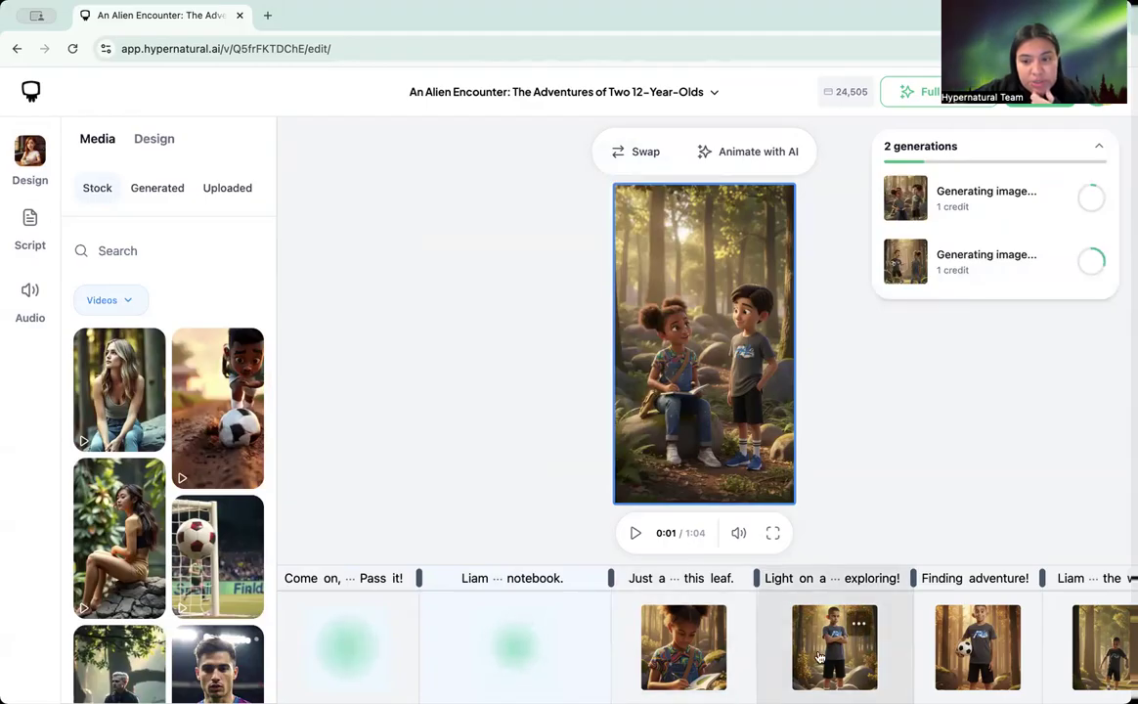
Look through the scene images from "Light on a leaf?" to "No way!", and view the opening scene's regenerated image.
{"action": "left_click", "coordinate": [860, 645]}
{"action": "left_click", "coordinate": [914, 643]}
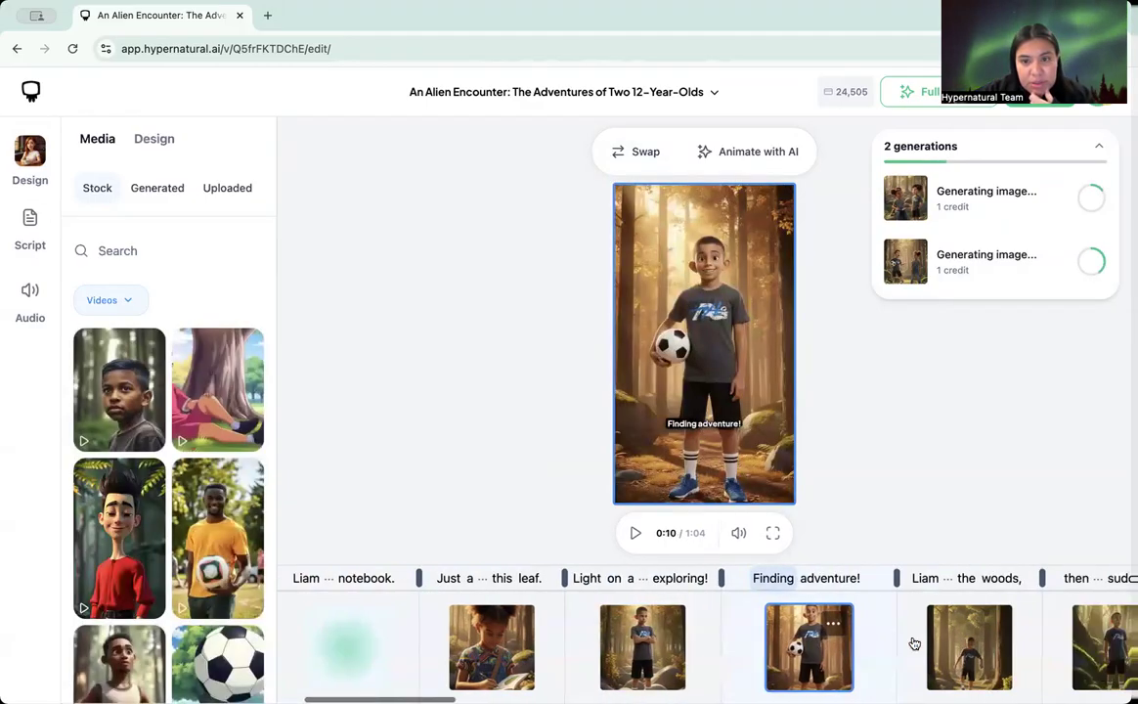
{"action": "left_click", "coordinate": [854, 643]}
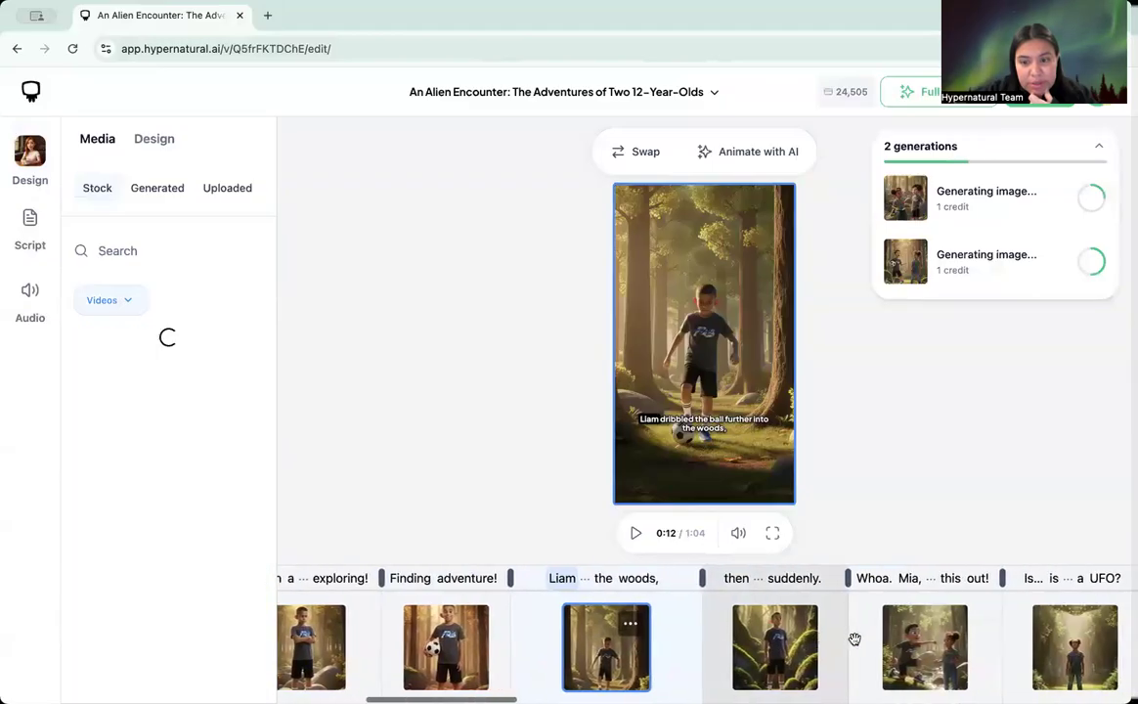
{"action": "left_click", "coordinate": [778, 643]}
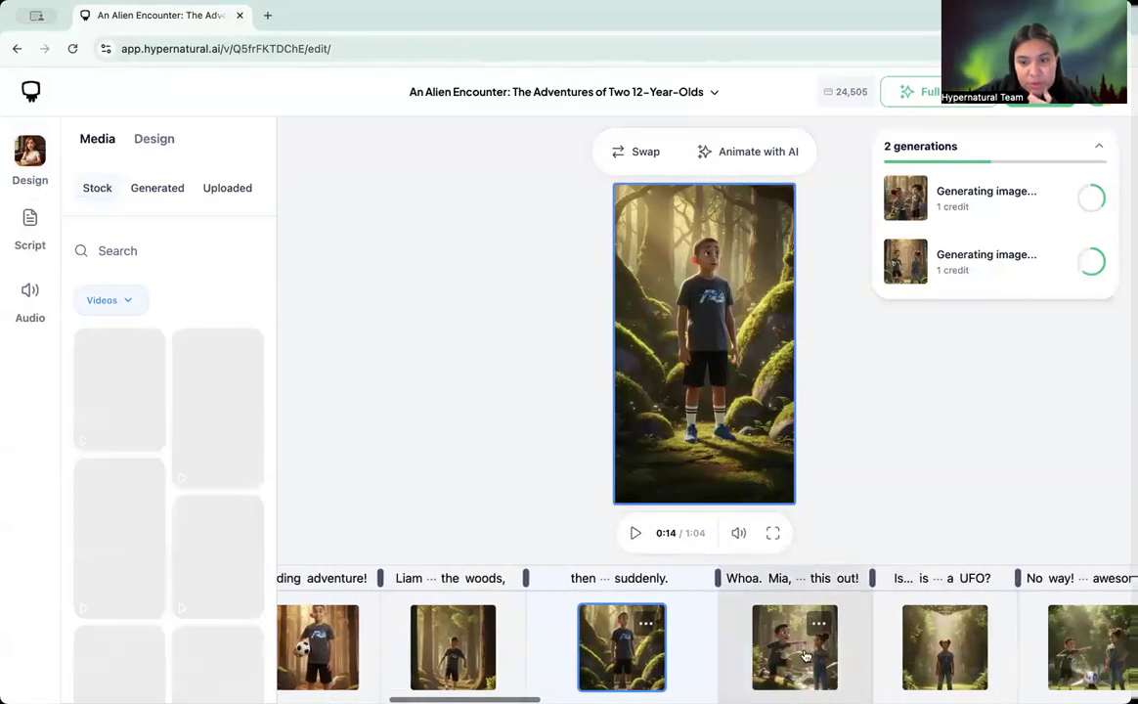
{"action": "left_click", "coordinate": [826, 645]}
{"action": "left_click", "coordinate": [953, 647]}
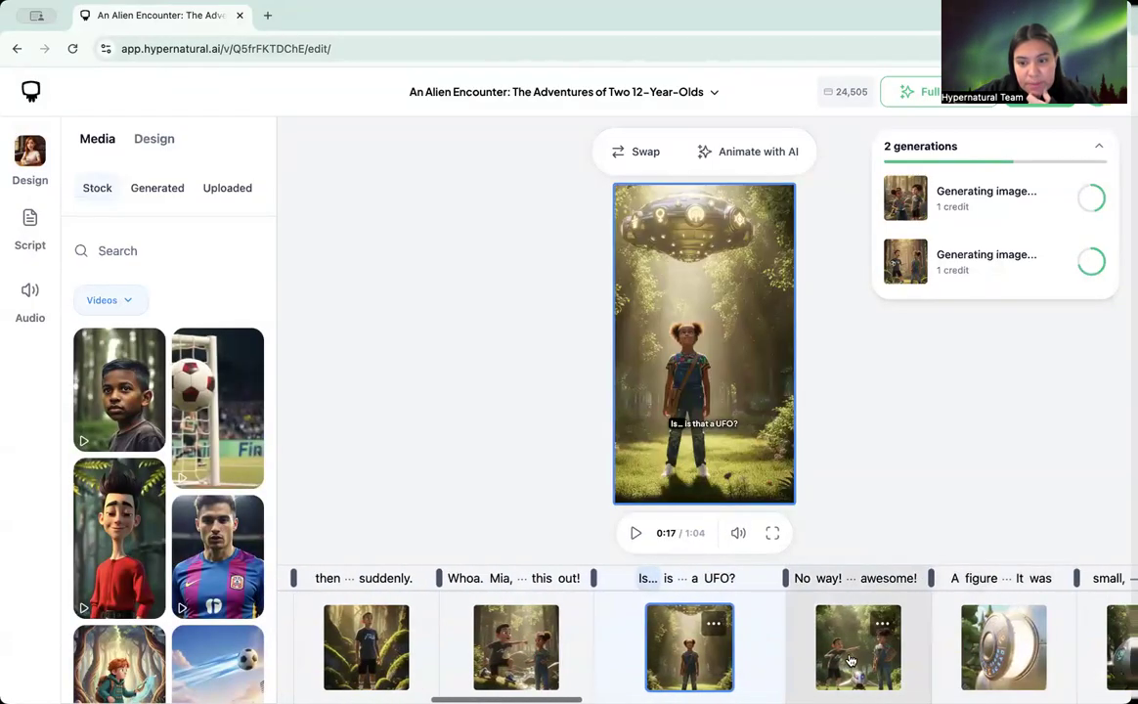
{"action": "left_click", "coordinate": [850, 650]}
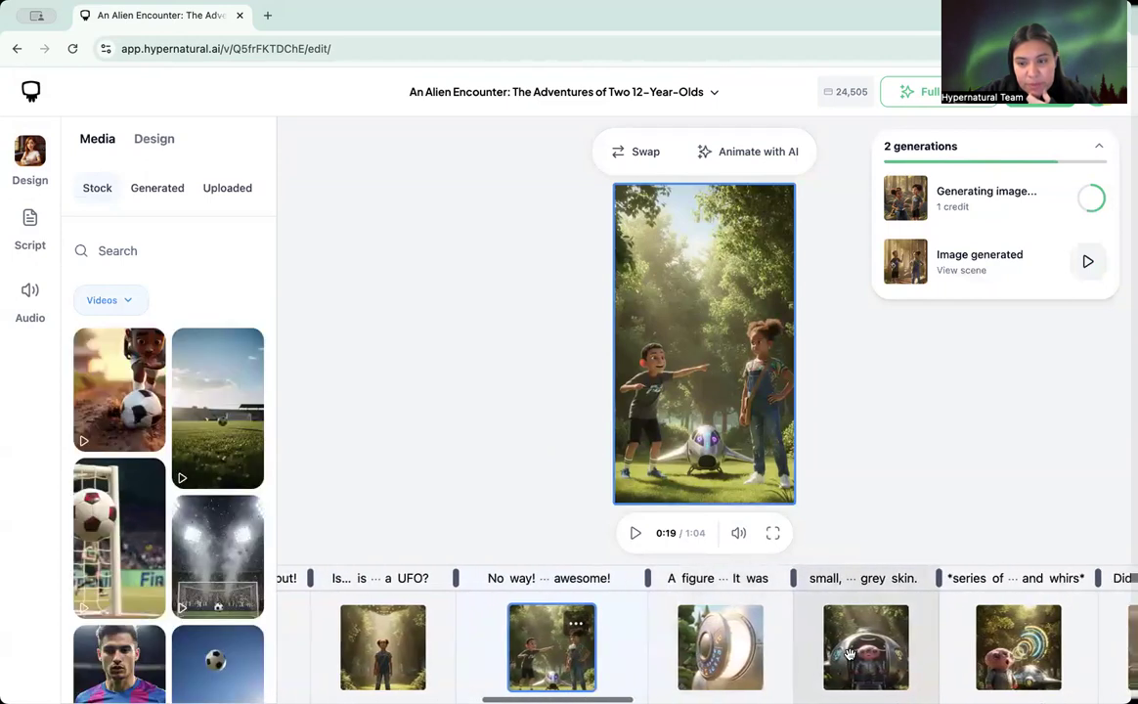
{"action": "scroll", "coordinate": [850, 655], "scroll_direction": "left", "scroll_amount": 10}
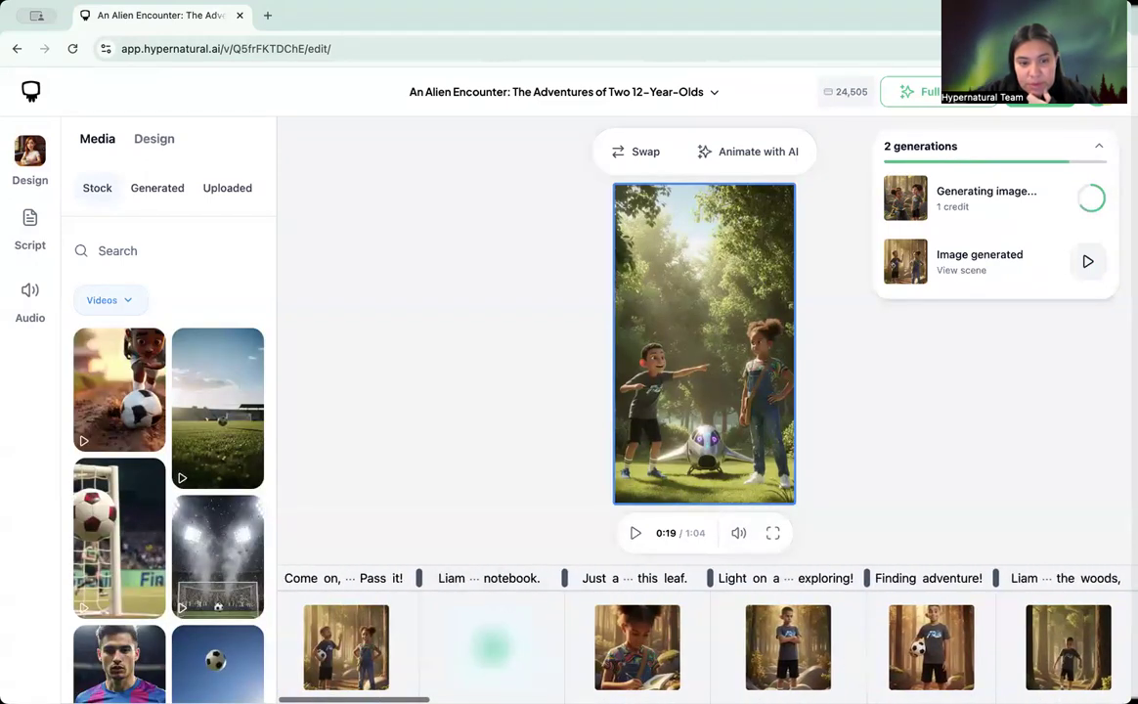
{"action": "left_click", "coordinate": [346, 646]}
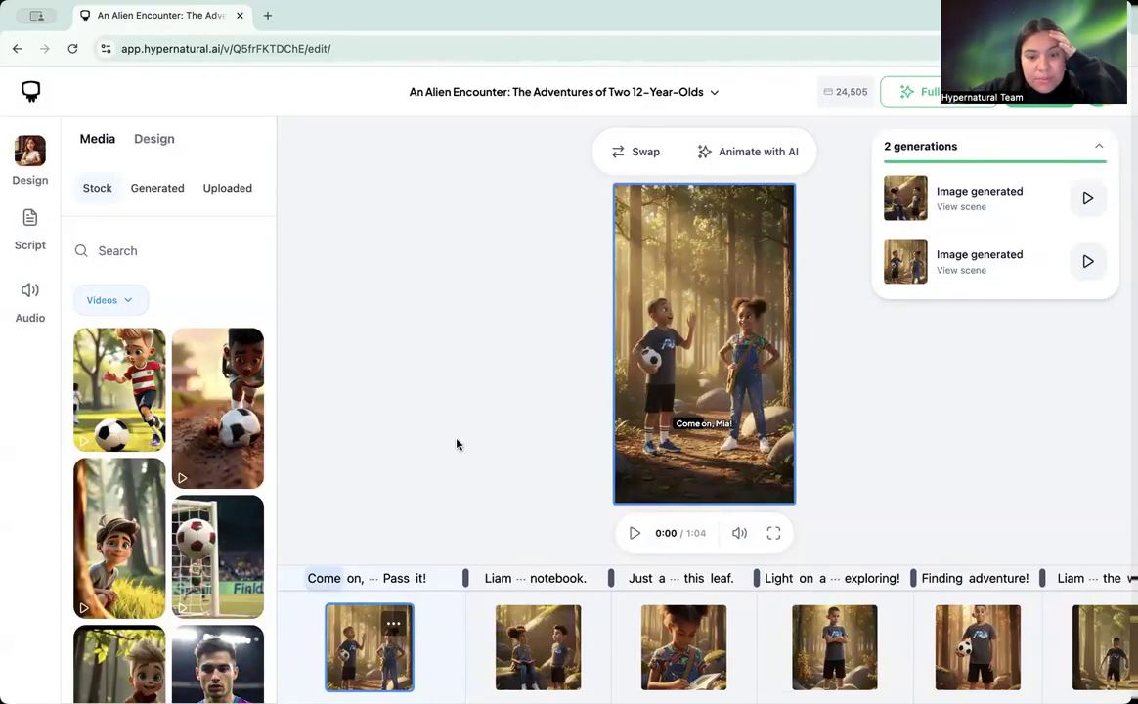
Regenerate the notebook scene's image with the prompt "Mia sitting on a large rock, looking up from her notebook at Liam in short hair".
{"action": "left_click", "coordinate": [537, 652]}
{"action": "left_click", "coordinate": [634, 151]}
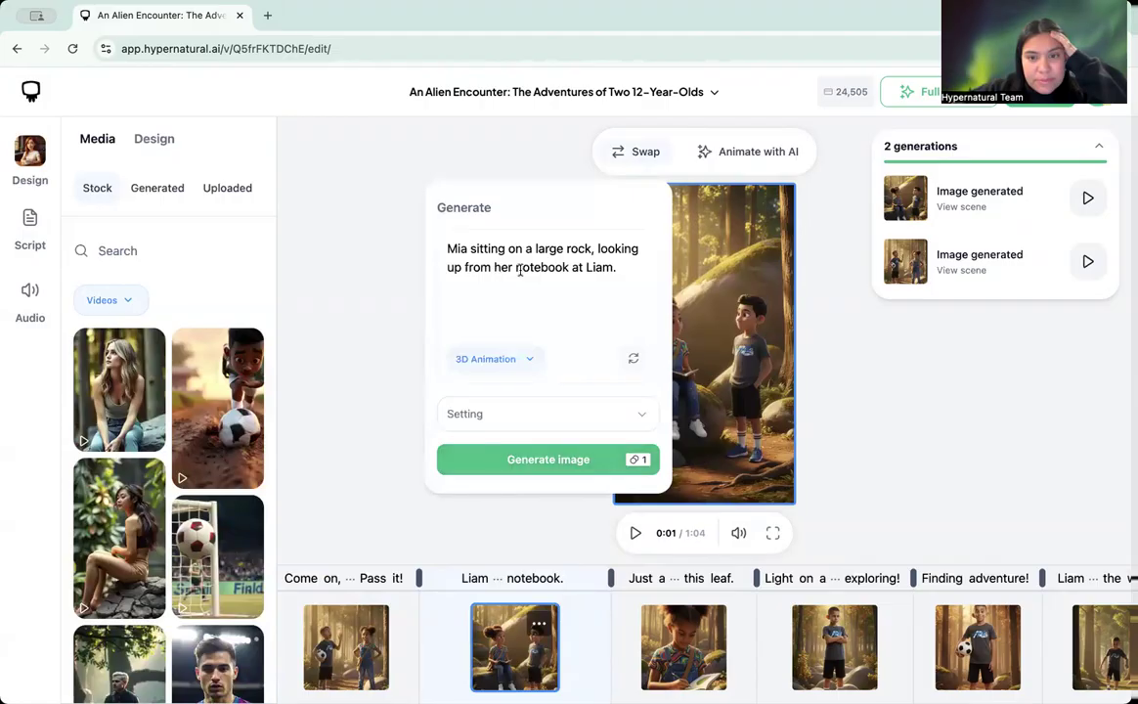
{"action": "left_click", "coordinate": [629, 271]}
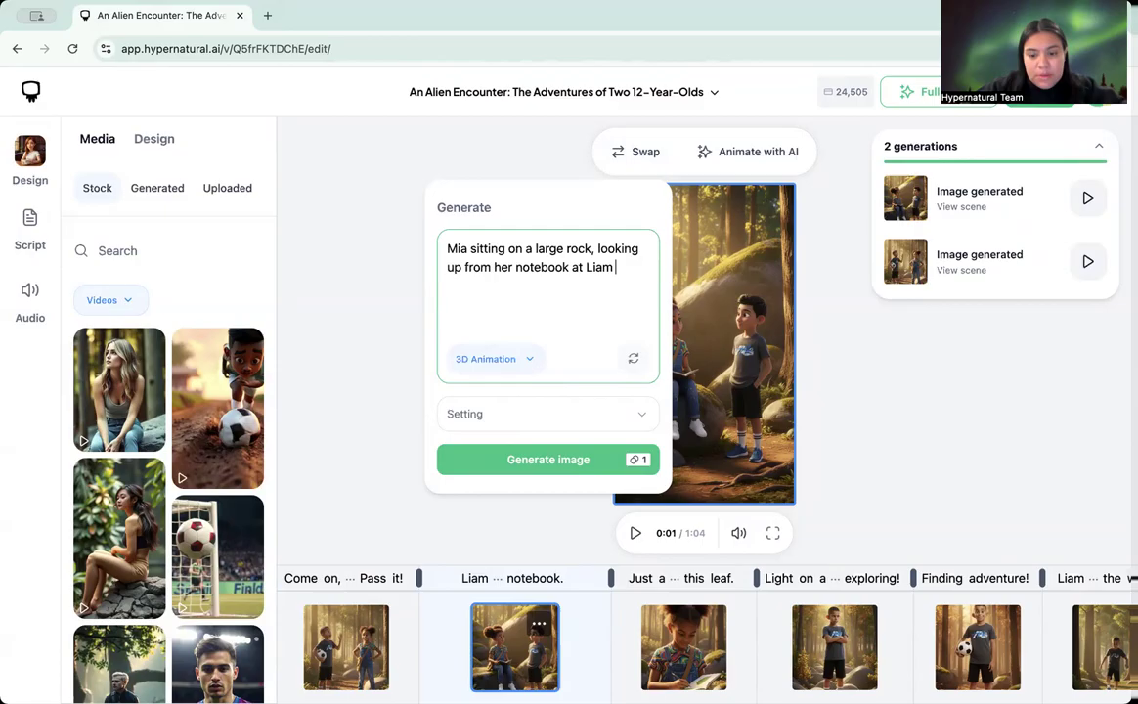
{"action": "type", "text": "in shirt hair"}
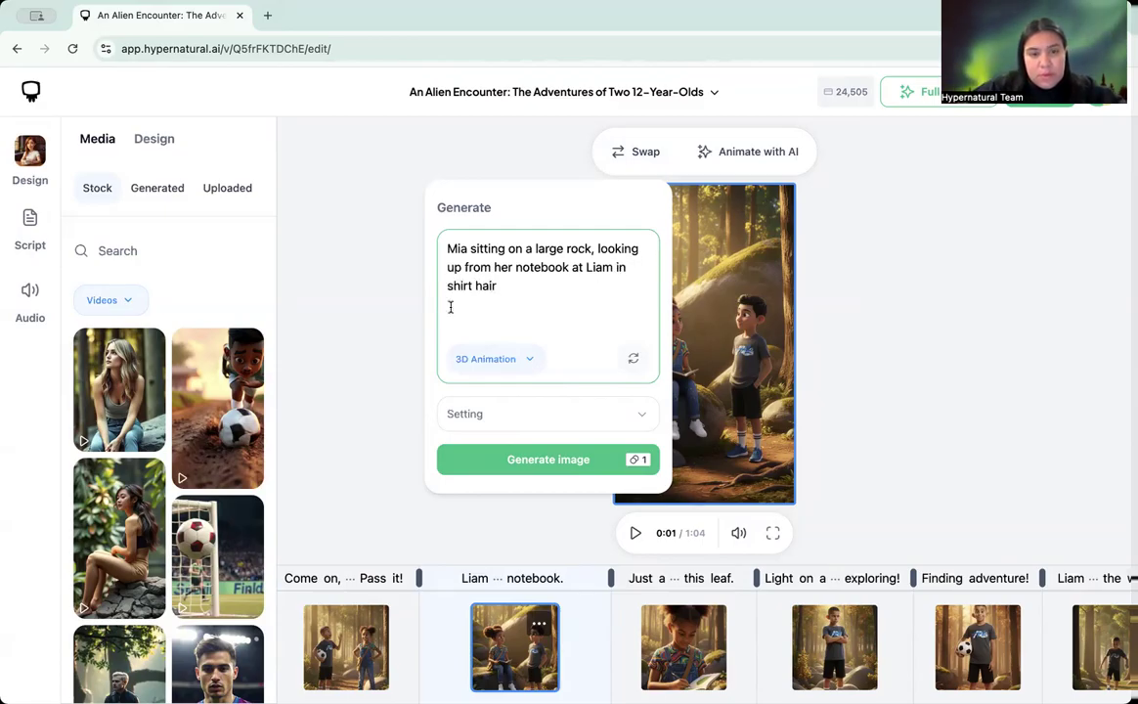
{"action": "key", "text": "BackSpace"}
{"action": "type", "text": "o"}
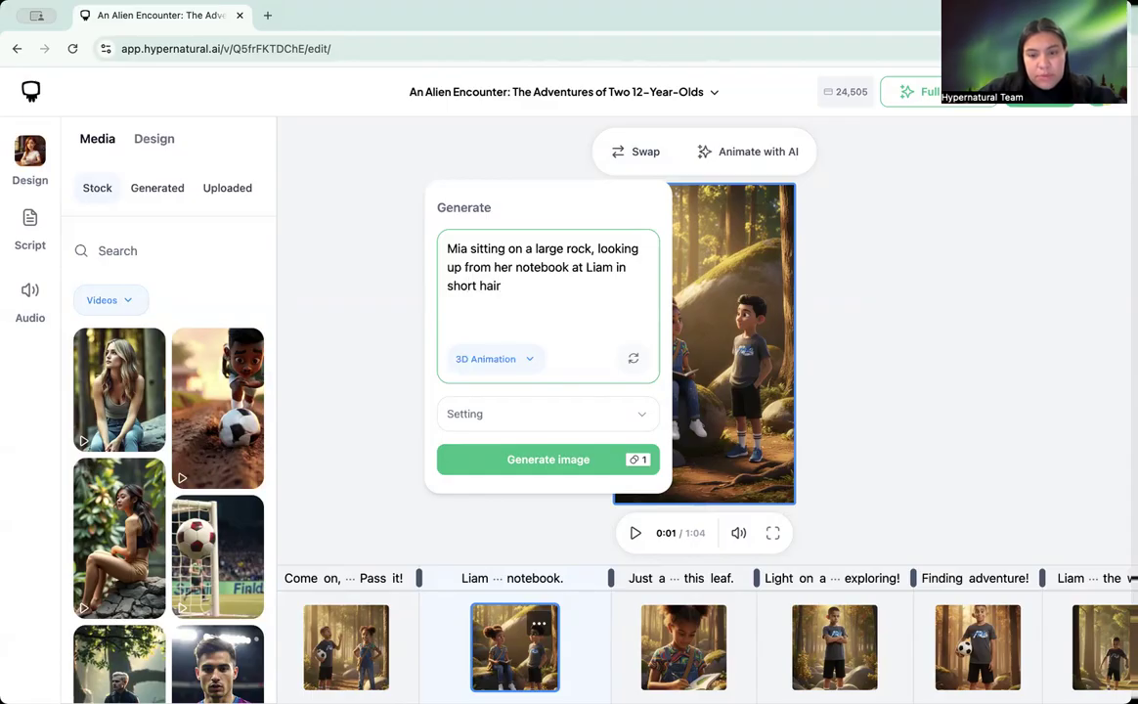
{"action": "left_click", "coordinate": [550, 459]}
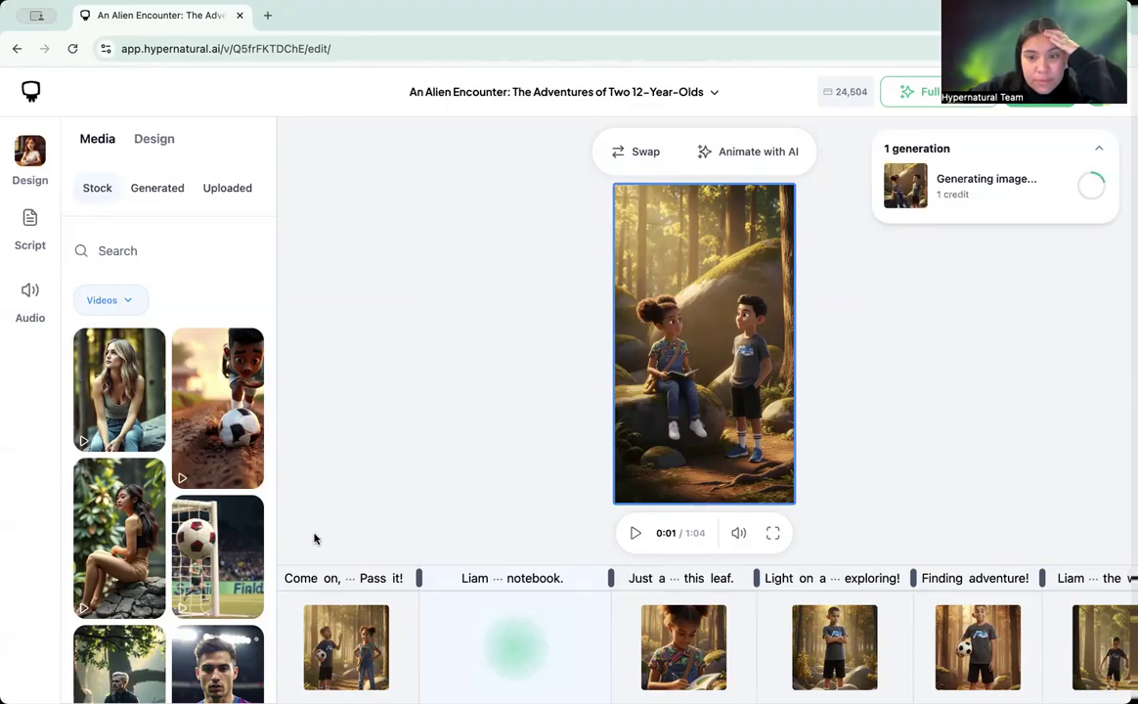
Inspect the "Light on a leaf?" scene and play the video from there through "Mia, check this out!".
{"action": "left_click", "coordinate": [666, 636]}
{"action": "left_click", "coordinate": [815, 660]}
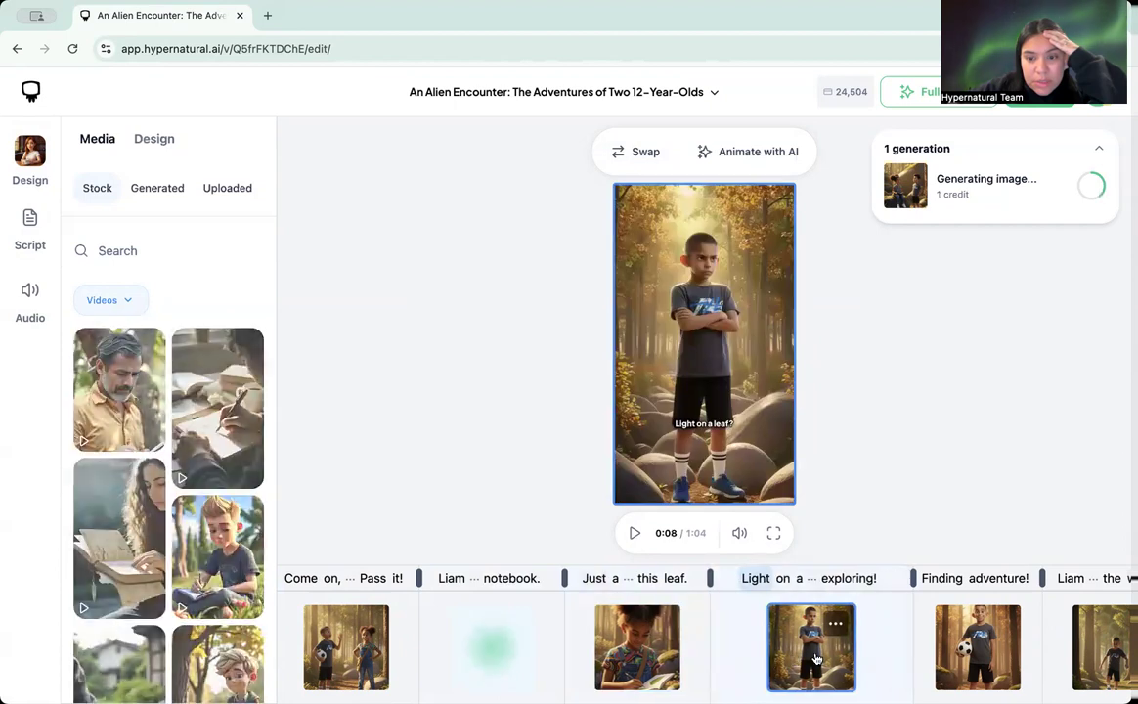
{"action": "scroll", "coordinate": [912, 636], "scroll_direction": "right", "scroll_amount": 3}
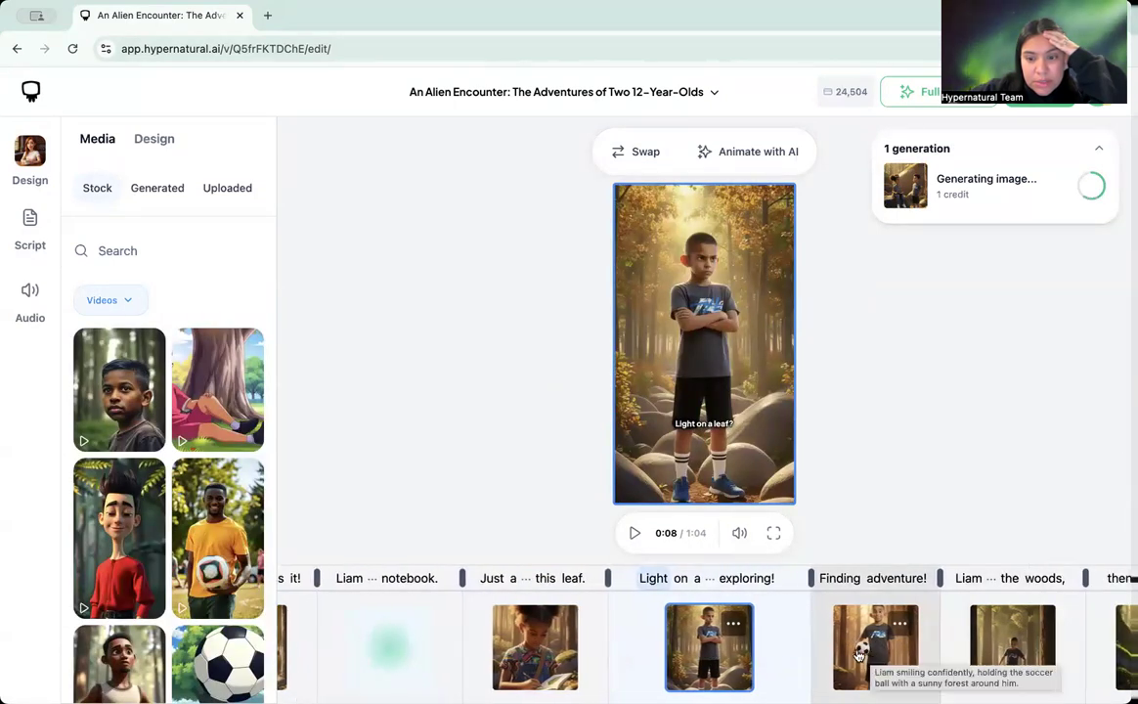
{"action": "left_click", "coordinate": [635, 533]}
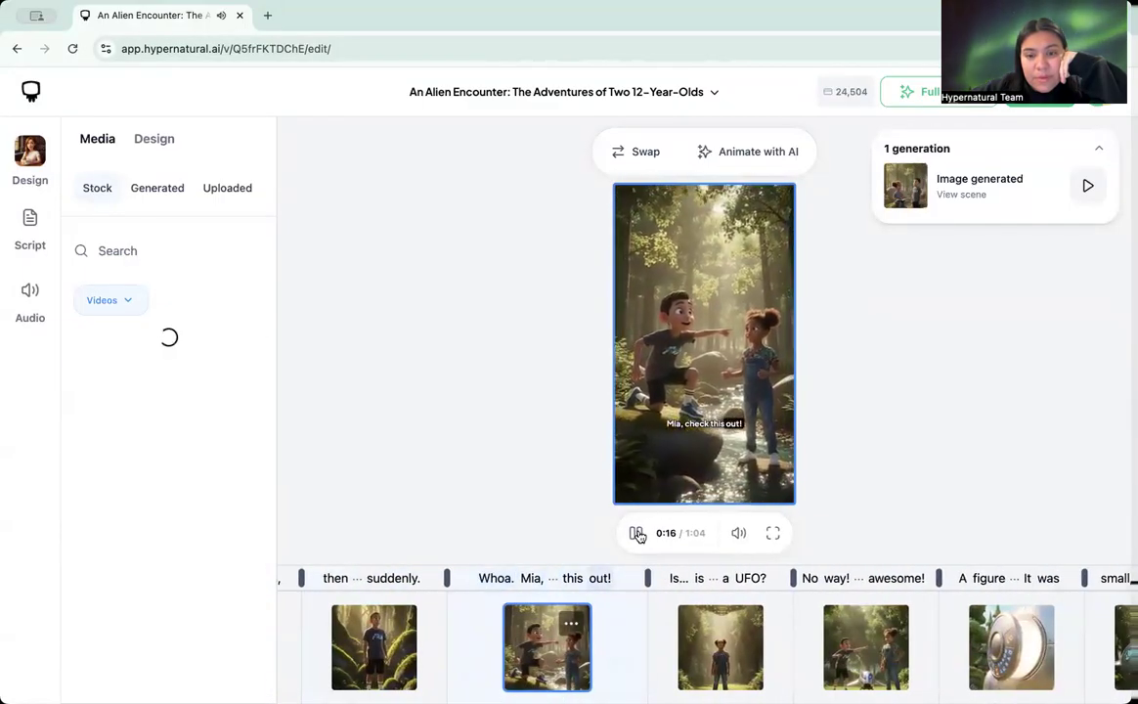
{"action": "left_click", "coordinate": [636, 534]}
Regenerate the "Whoa. Mia, check this out!" image from "Liam pointing excitedly towards a sparkling stream. Mia glancing over in the background.".
{"action": "left_click", "coordinate": [524, 673]}
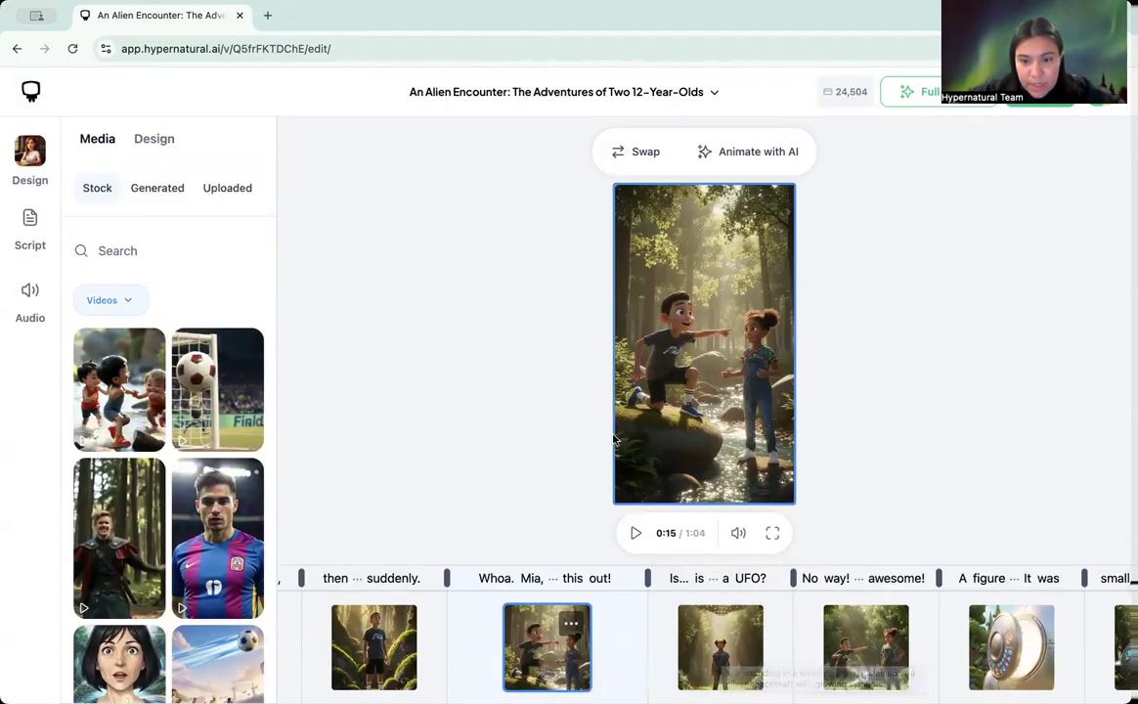
{"action": "left_click", "coordinate": [609, 159]}
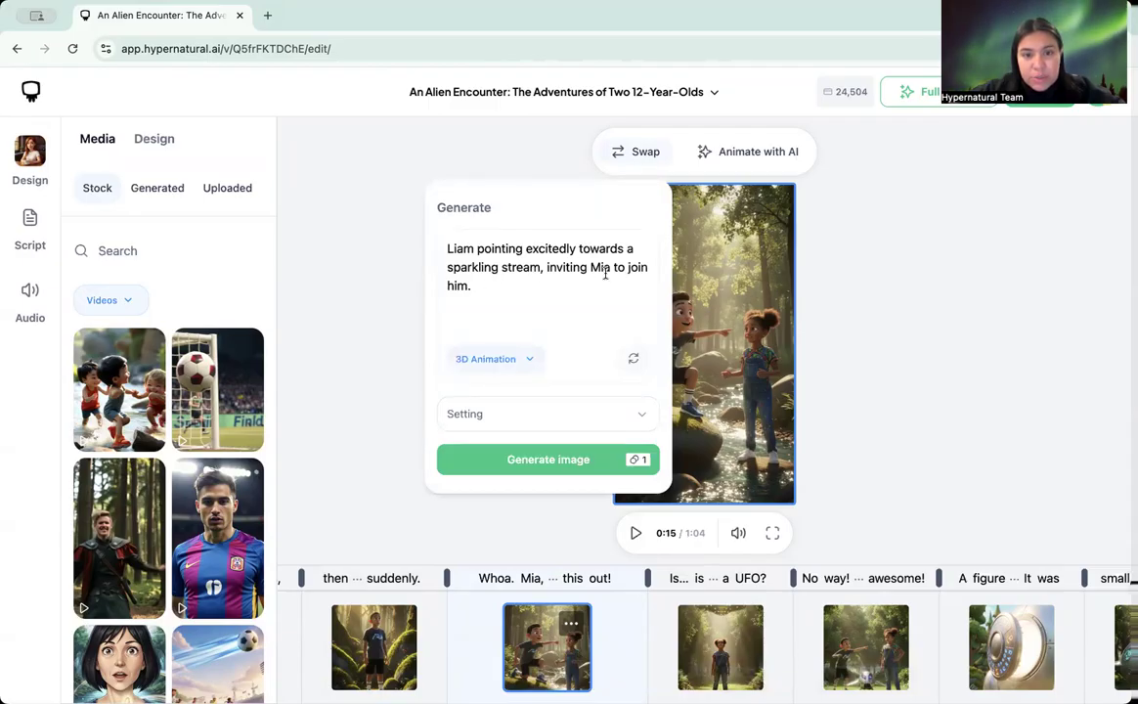
{"action": "left_click_drag", "start_coordinate": [545, 267], "coordinate": [647, 269]}
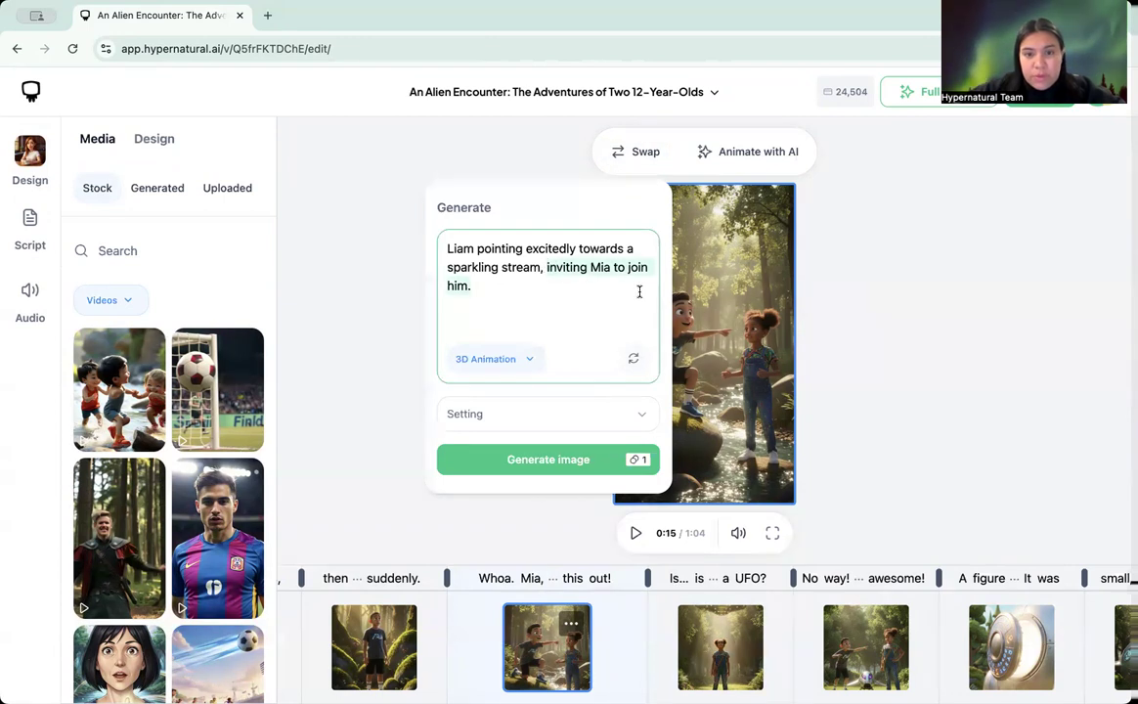
{"action": "key", "text": "BackSpace"}
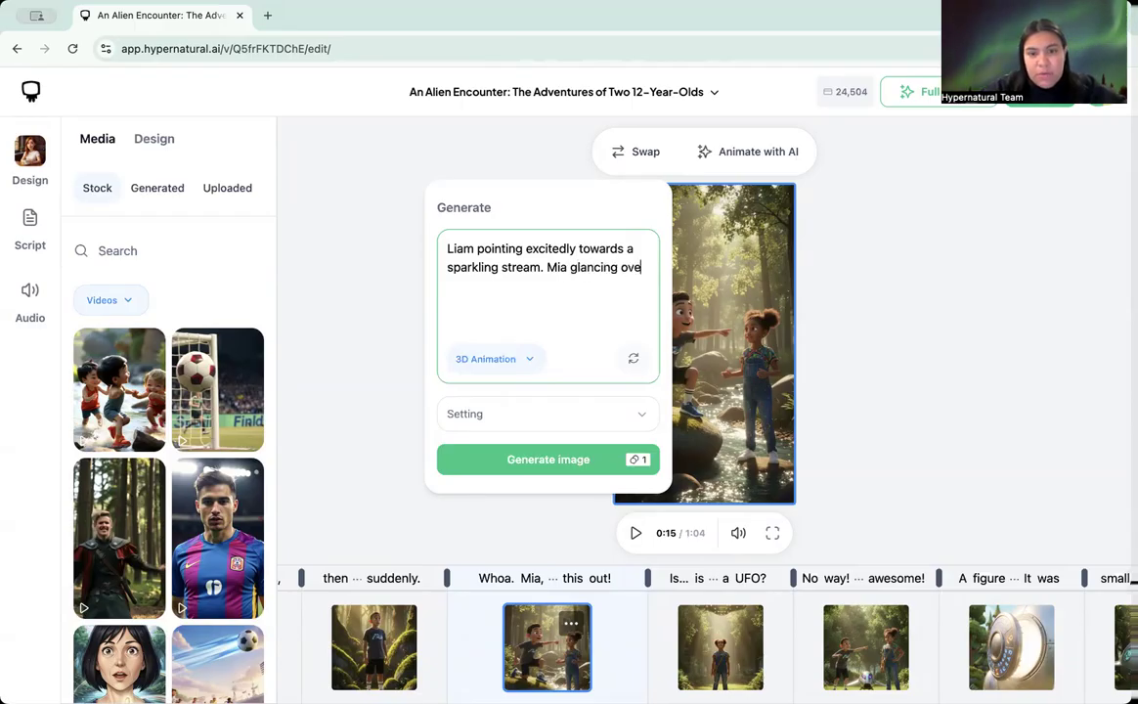
{"action": "type", "text": "the background."}
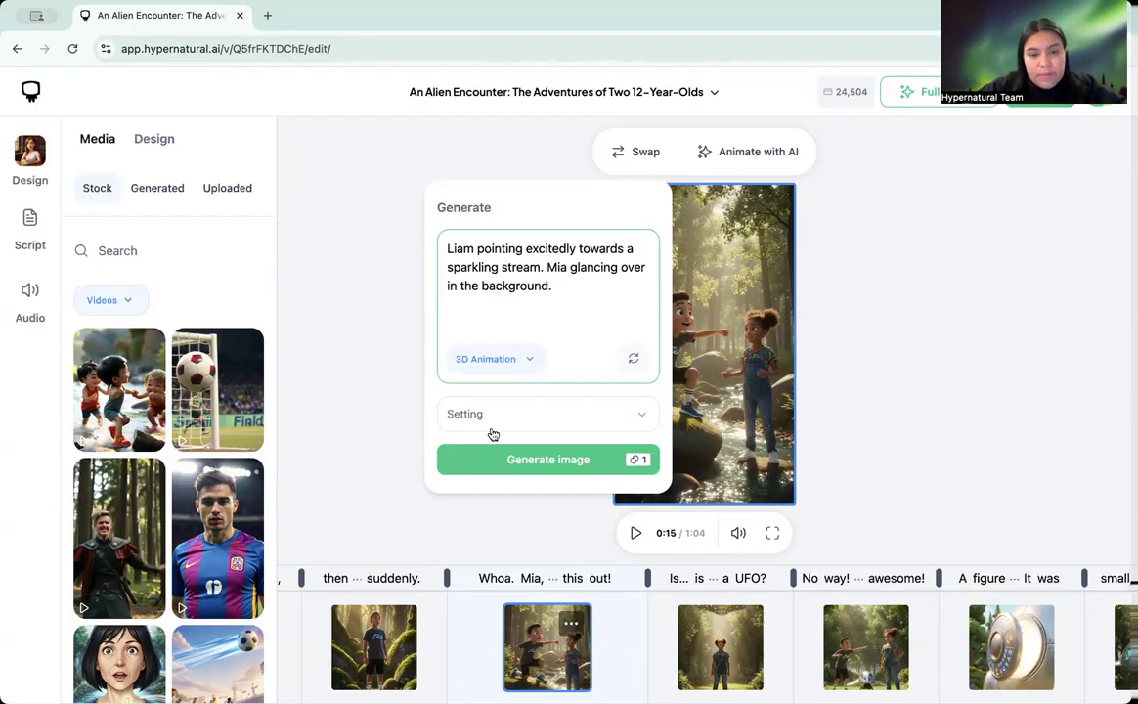
{"action": "scroll", "coordinate": [410, 578], "scroll_direction": "left", "scroll_amount": 5}
{"action": "scroll", "coordinate": [411, 577], "scroll_direction": "left", "scroll_amount": 5}
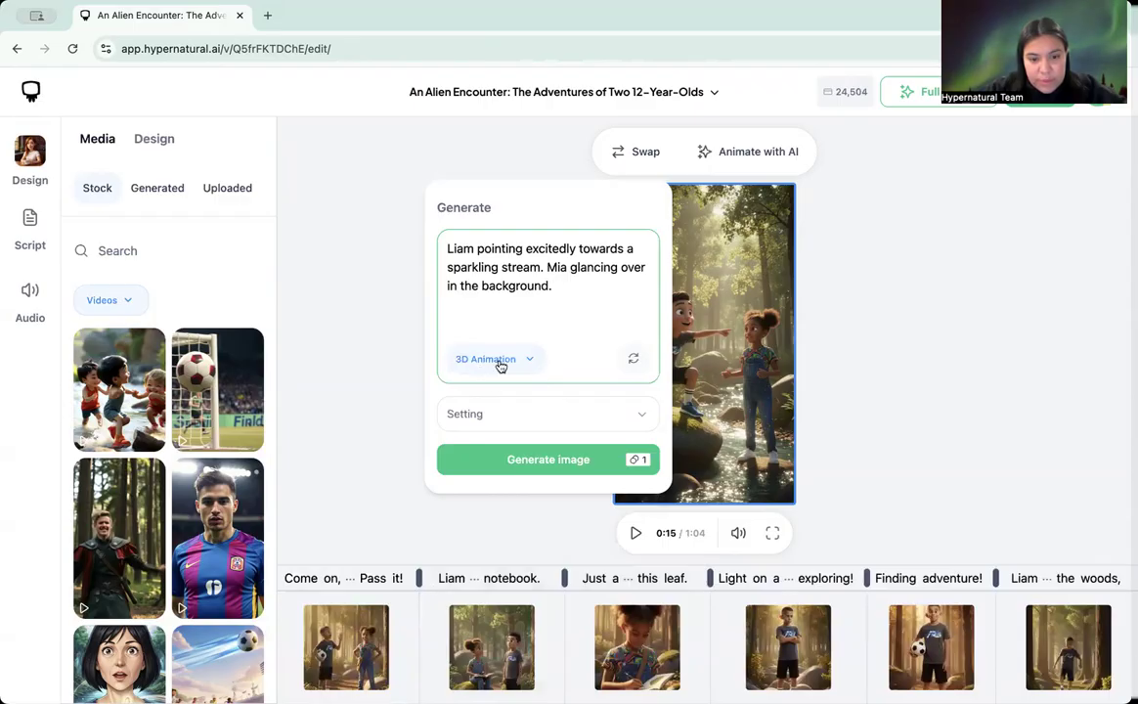
{"action": "left_click", "coordinate": [518, 467]}
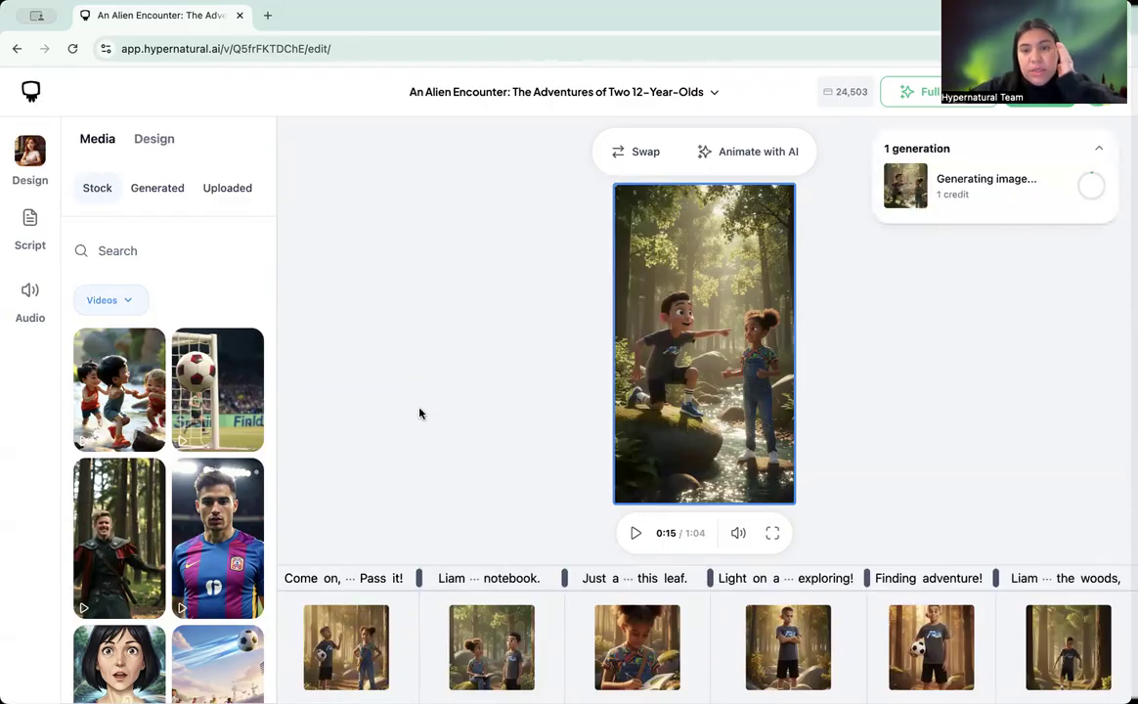
Review the image prompt and setting description of the "Whoa. Mia, check this out!" scene and view its regenerated image.
{"action": "scroll", "coordinate": [755, 654], "scroll_direction": "right", "scroll_amount": 5}
{"action": "scroll", "coordinate": [753, 649], "scroll_direction": "right", "scroll_amount": 1}
{"action": "left_click", "coordinate": [635, 151]}
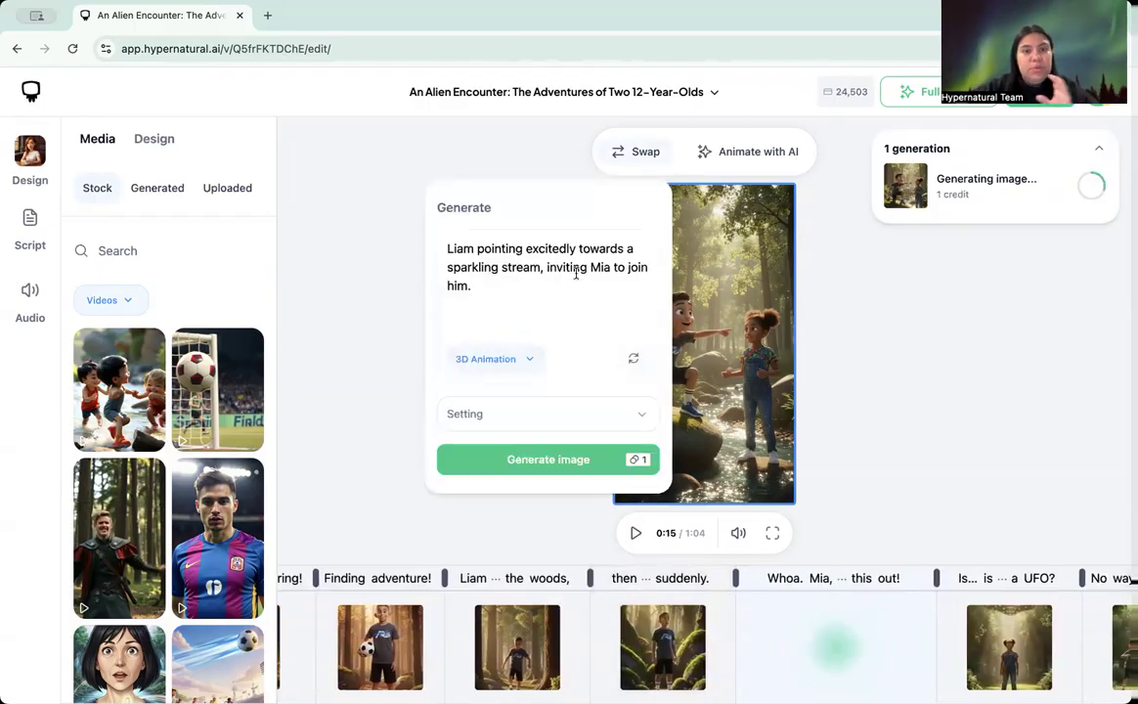
{"action": "left_click", "coordinate": [462, 256]}
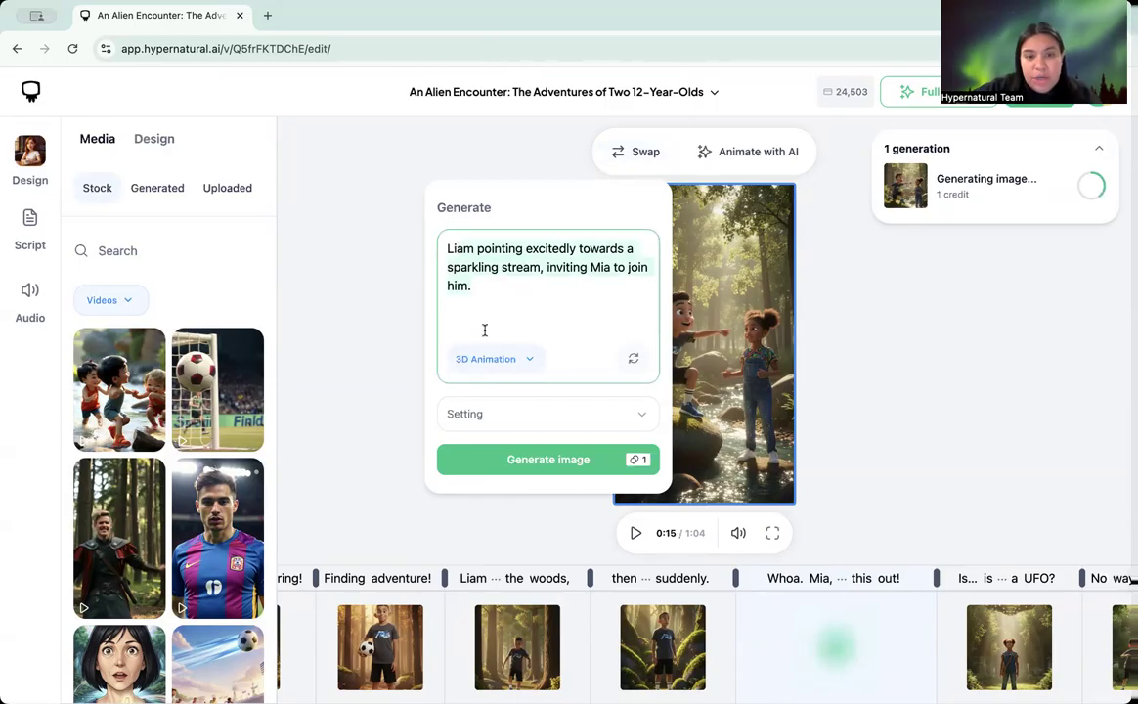
{"action": "left_click", "coordinate": [513, 421]}
{"action": "scroll", "coordinate": [544, 458], "scroll_direction": "down", "scroll_amount": 1}
{"action": "scroll", "coordinate": [545, 458], "scroll_direction": "up", "scroll_amount": 1}
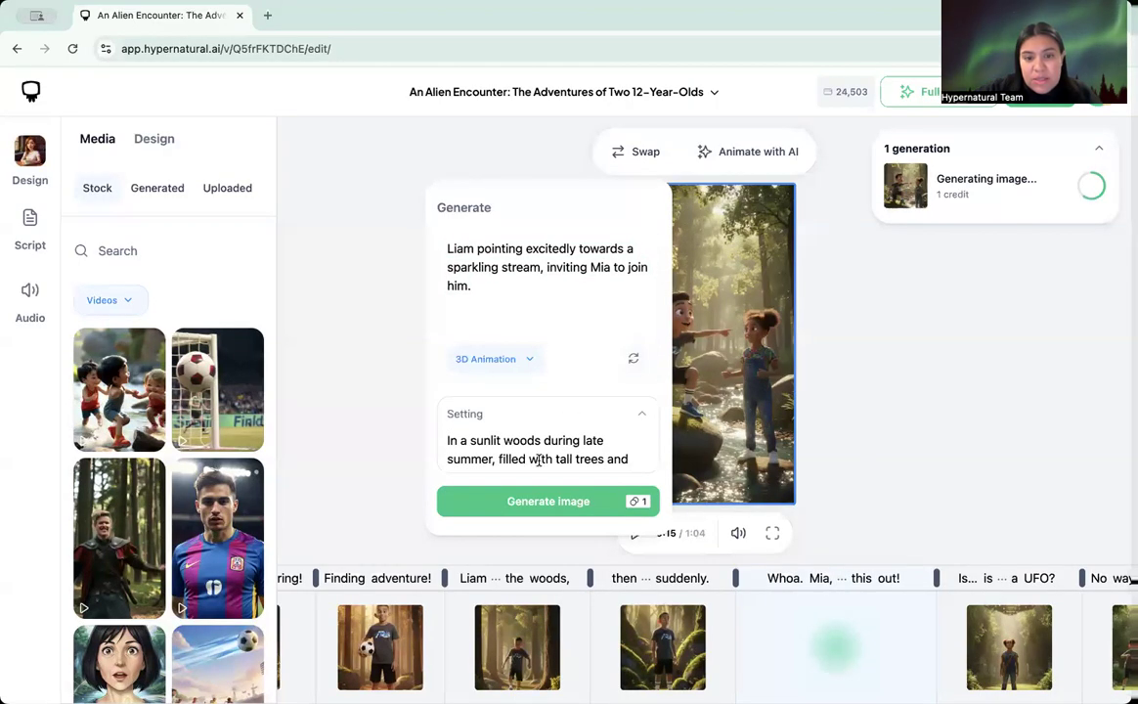
{"action": "scroll", "coordinate": [538, 461], "scroll_direction": "down", "scroll_amount": 1}
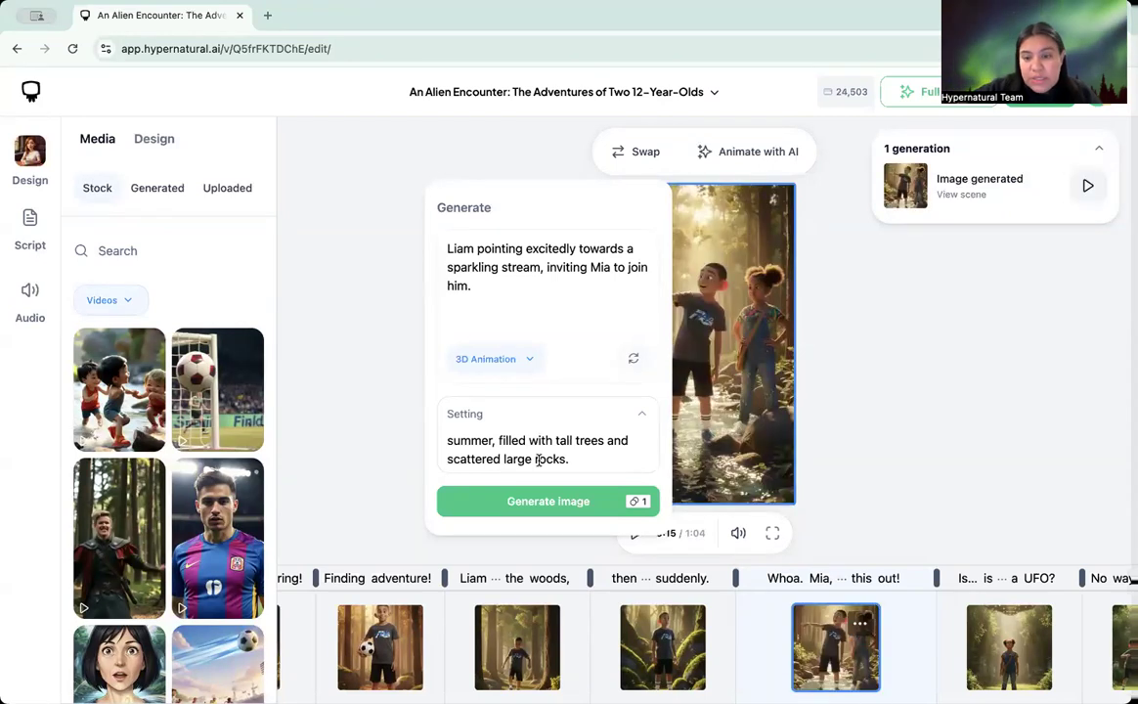
{"action": "left_click", "coordinate": [850, 329]}
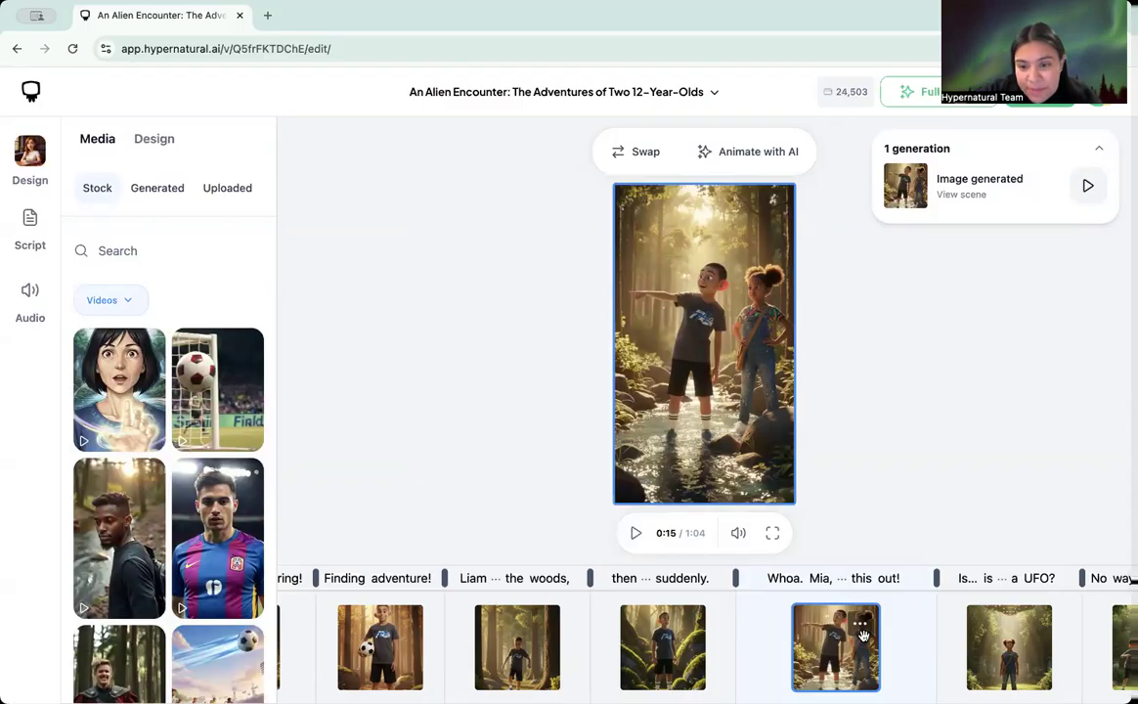
View the "Is... is that a UFO?" scene and open its image generation prompt.
{"action": "scroll", "coordinate": [864, 626], "scroll_direction": "right", "scroll_amount": 3}
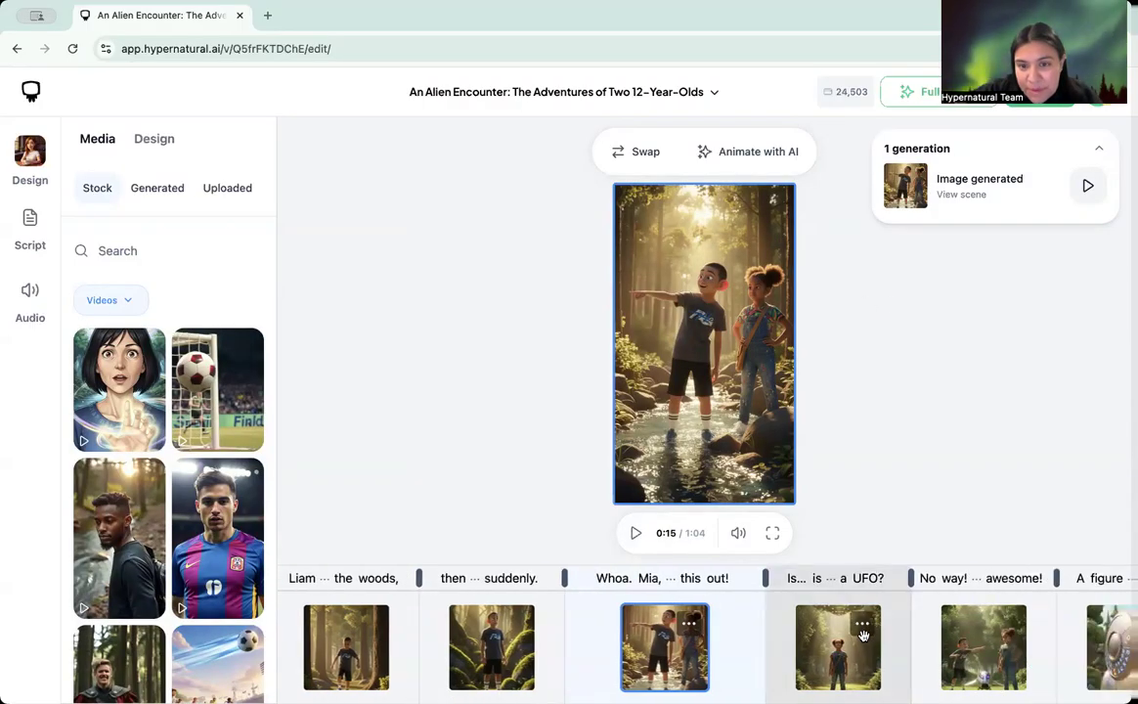
{"action": "scroll", "coordinate": [864, 635], "scroll_direction": "right", "scroll_amount": 1}
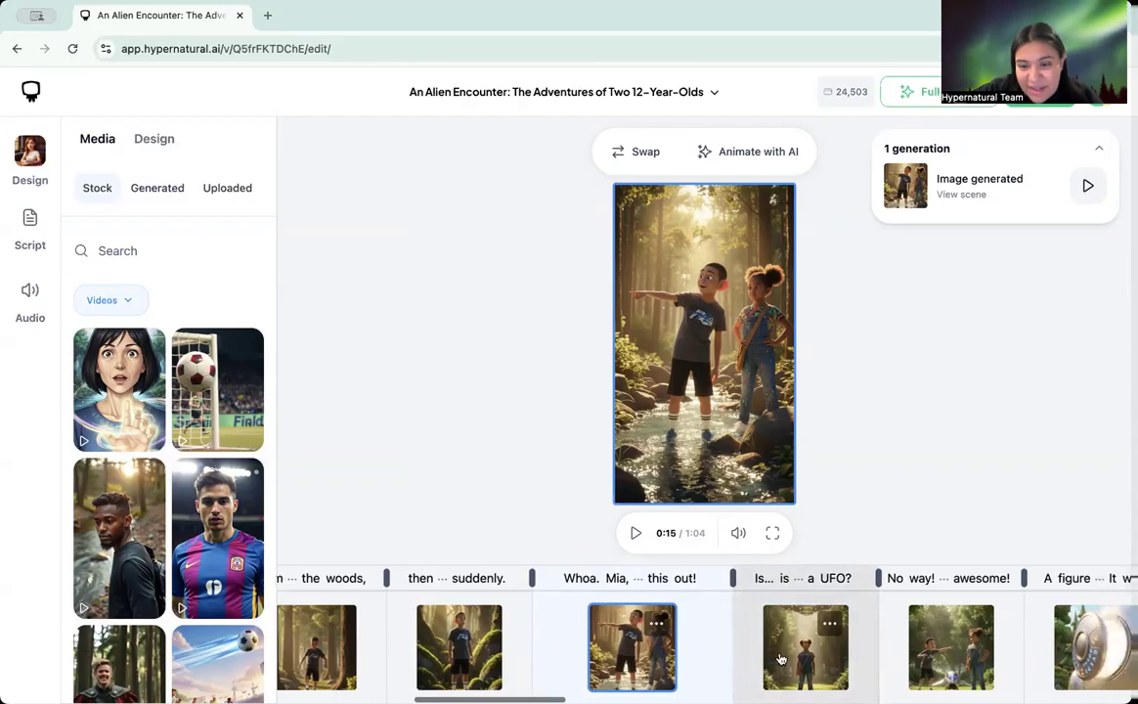
{"action": "left_click", "coordinate": [811, 645]}
{"action": "left_click", "coordinate": [630, 152]}
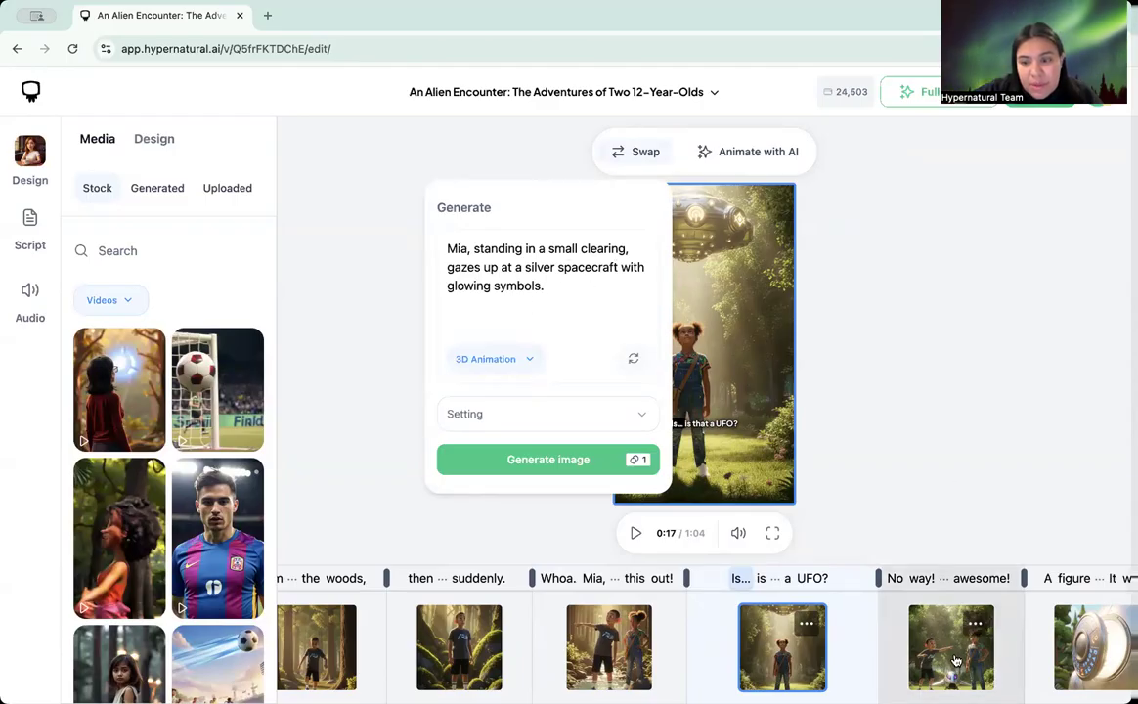
Review the image prompt and setting description of the "No way! … awesome!" scene.
{"action": "left_click", "coordinate": [973, 630]}
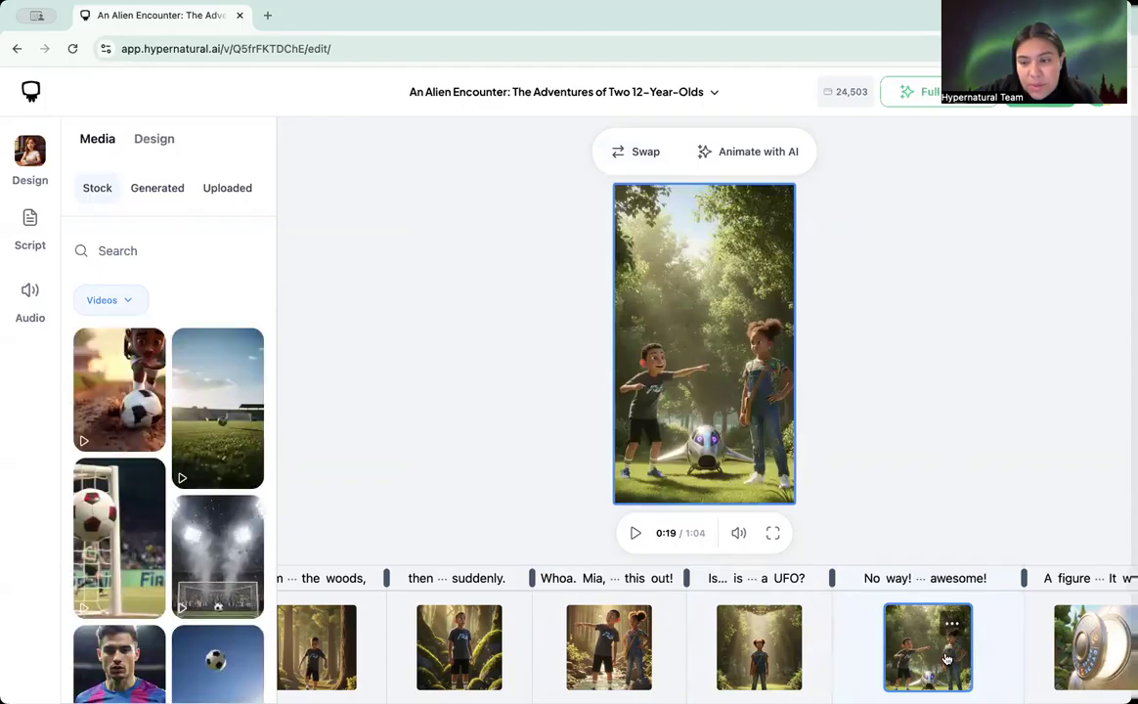
{"action": "left_click", "coordinate": [758, 645]}
{"action": "left_click", "coordinate": [886, 648]}
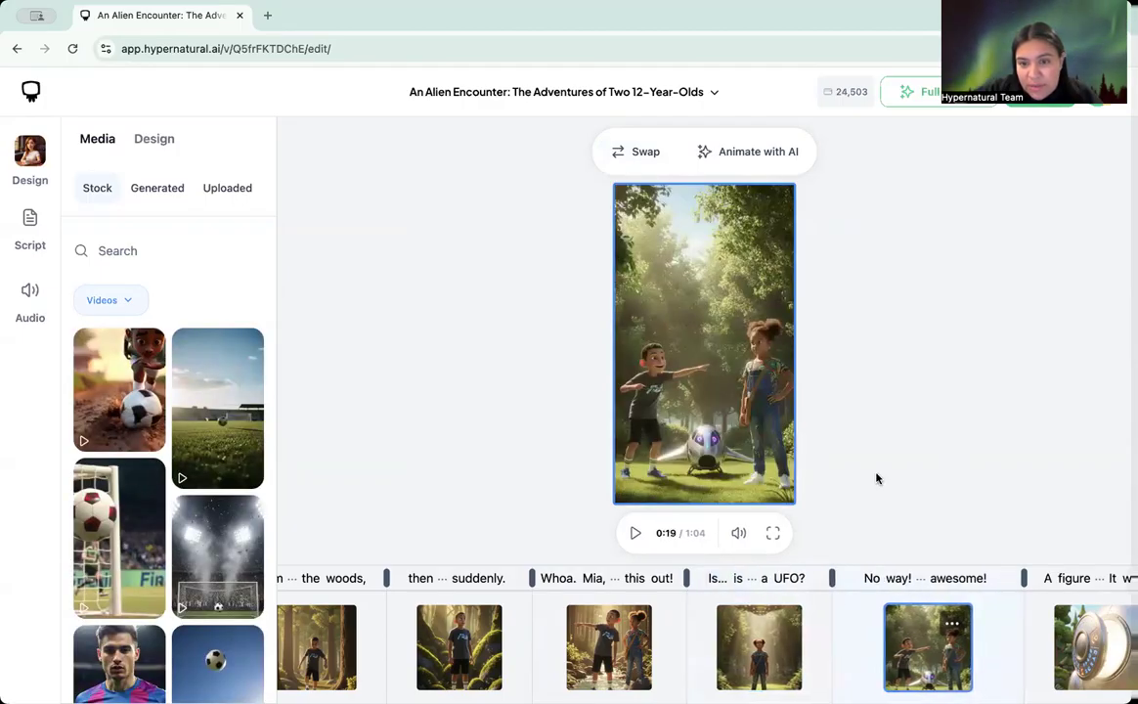
{"action": "left_click", "coordinate": [633, 152]}
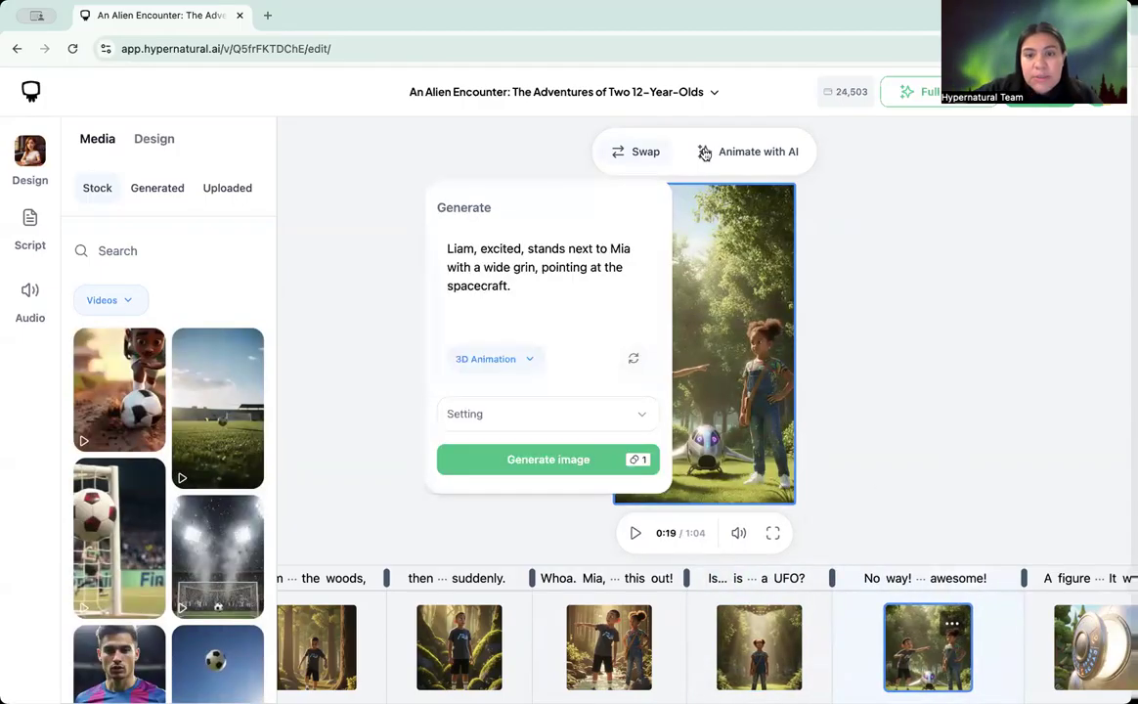
{"action": "left_click", "coordinate": [527, 417]}
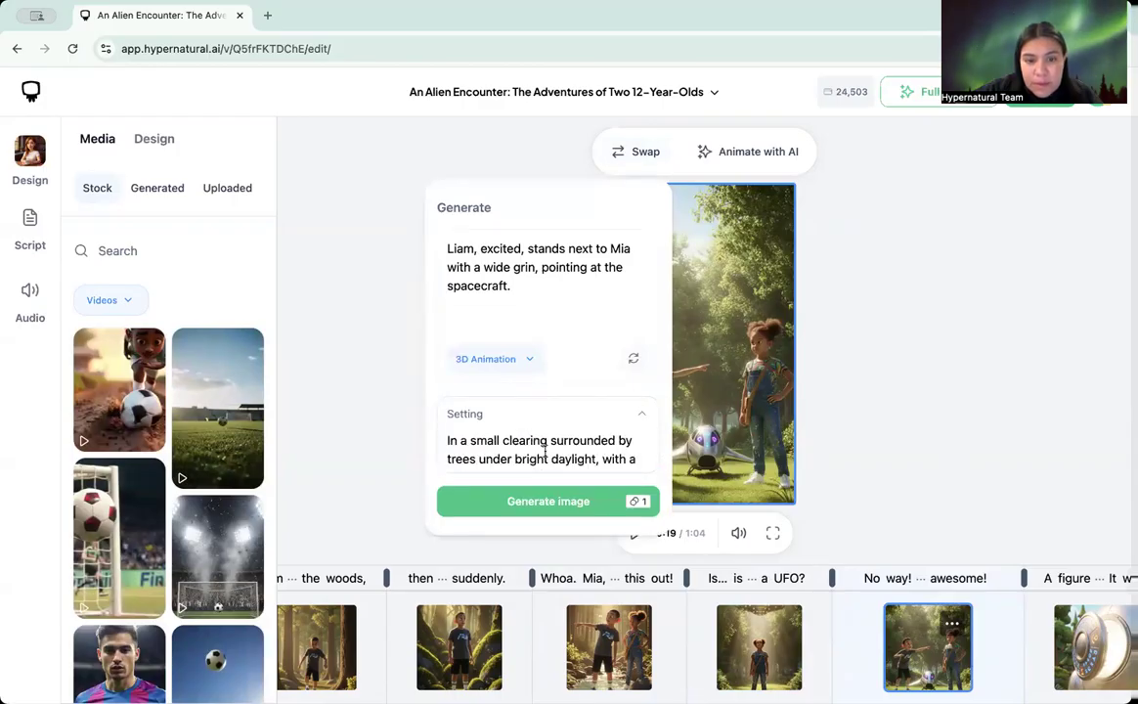
{"action": "scroll", "coordinate": [544, 451], "scroll_direction": "down", "scroll_amount": 1}
{"action": "scroll", "coordinate": [545, 448], "scroll_direction": "down", "scroll_amount": 1}
{"action": "scroll", "coordinate": [548, 444], "scroll_direction": "up", "scroll_amount": 2}
Have the prompt rewritten to "Liam standing in a wooded area, looking amazed at a shining UFO hovering above the trees." and generate the image.
{"action": "left_click", "coordinate": [561, 287]}
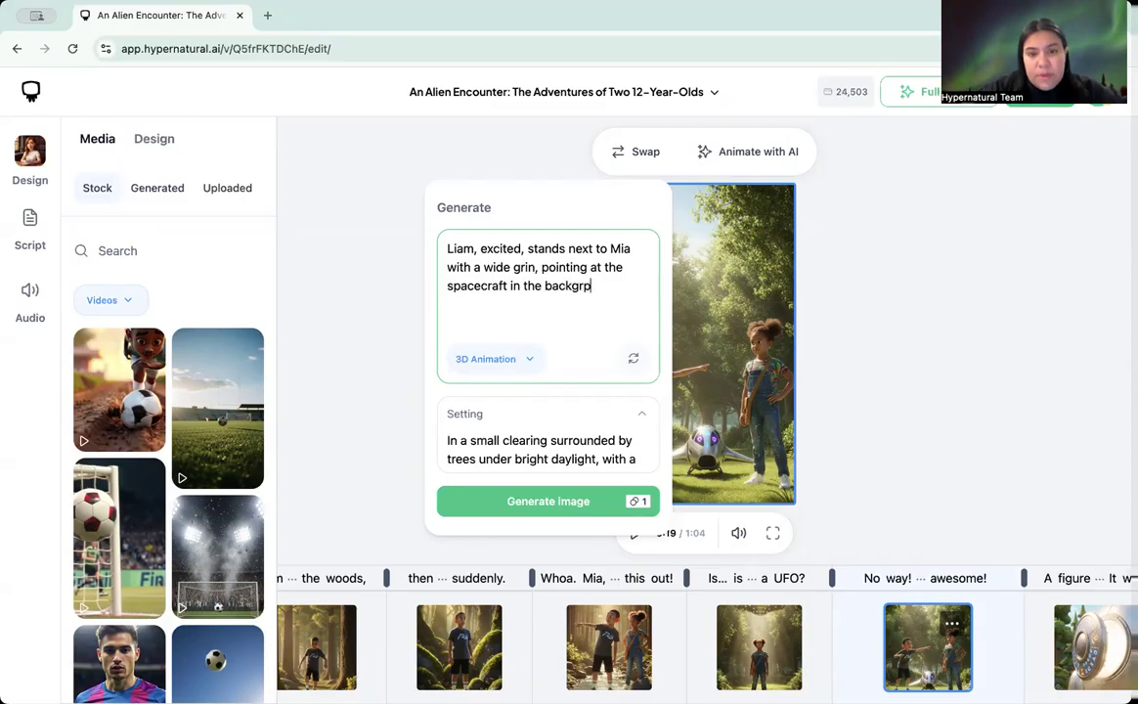
{"action": "type", "text": "und."}
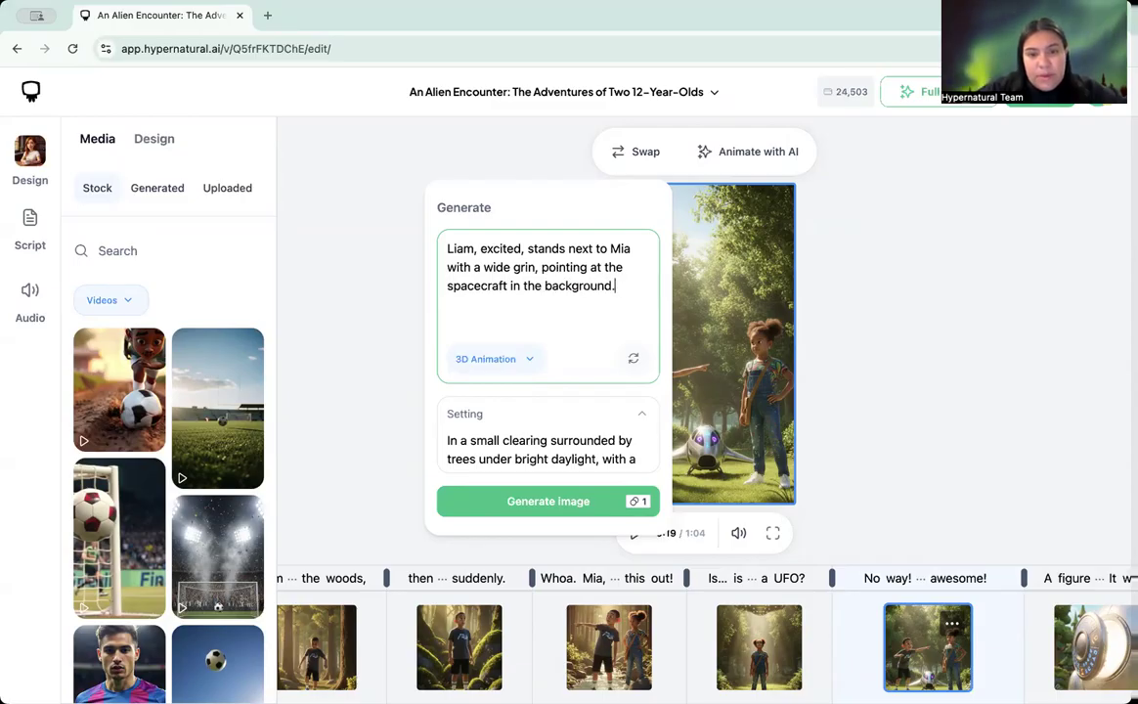
{"action": "left_click", "coordinate": [634, 359]}
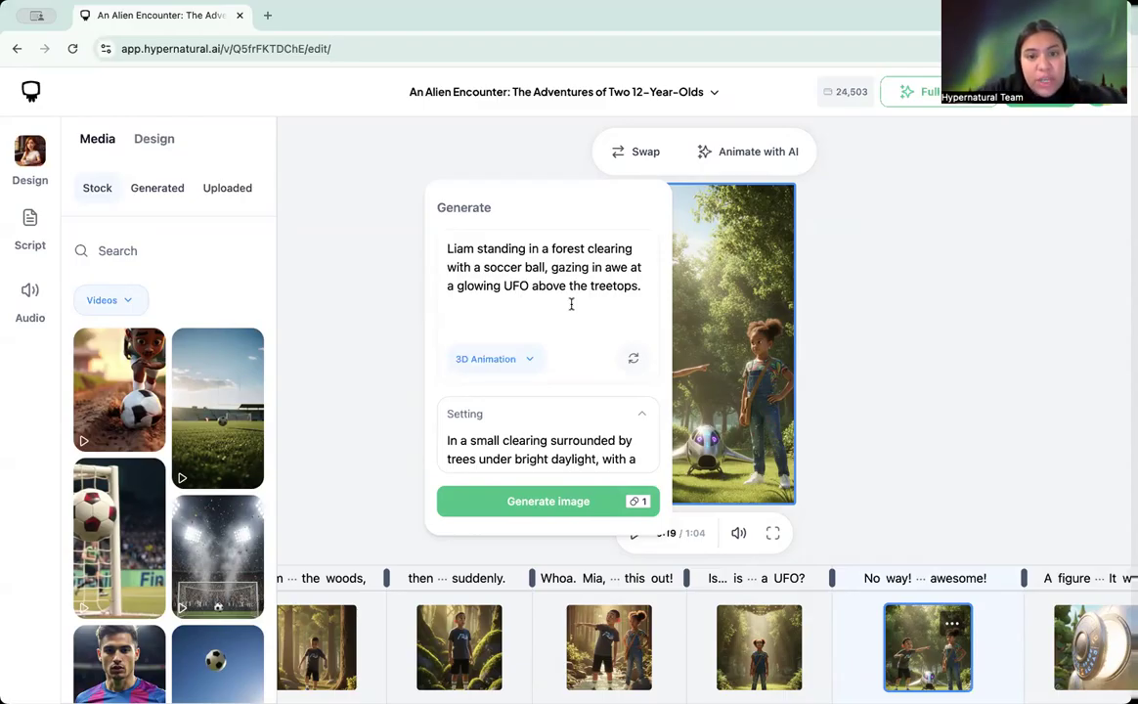
{"action": "left_click", "coordinate": [634, 360]}
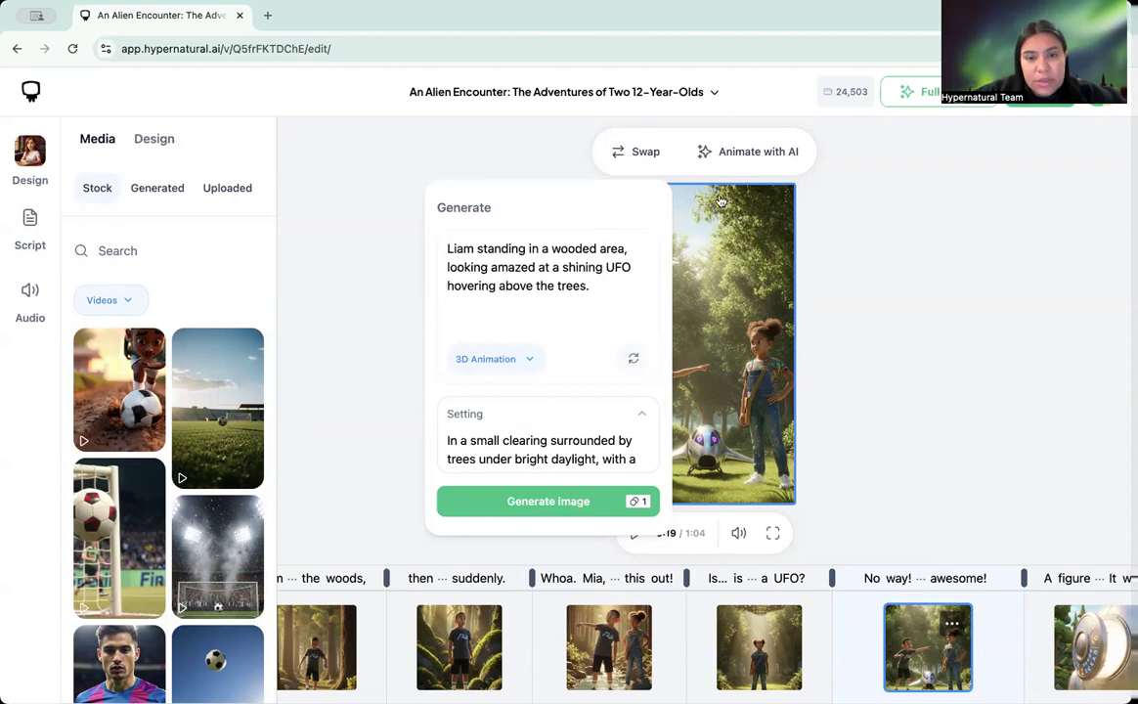
{"action": "left_click", "coordinate": [552, 505]}
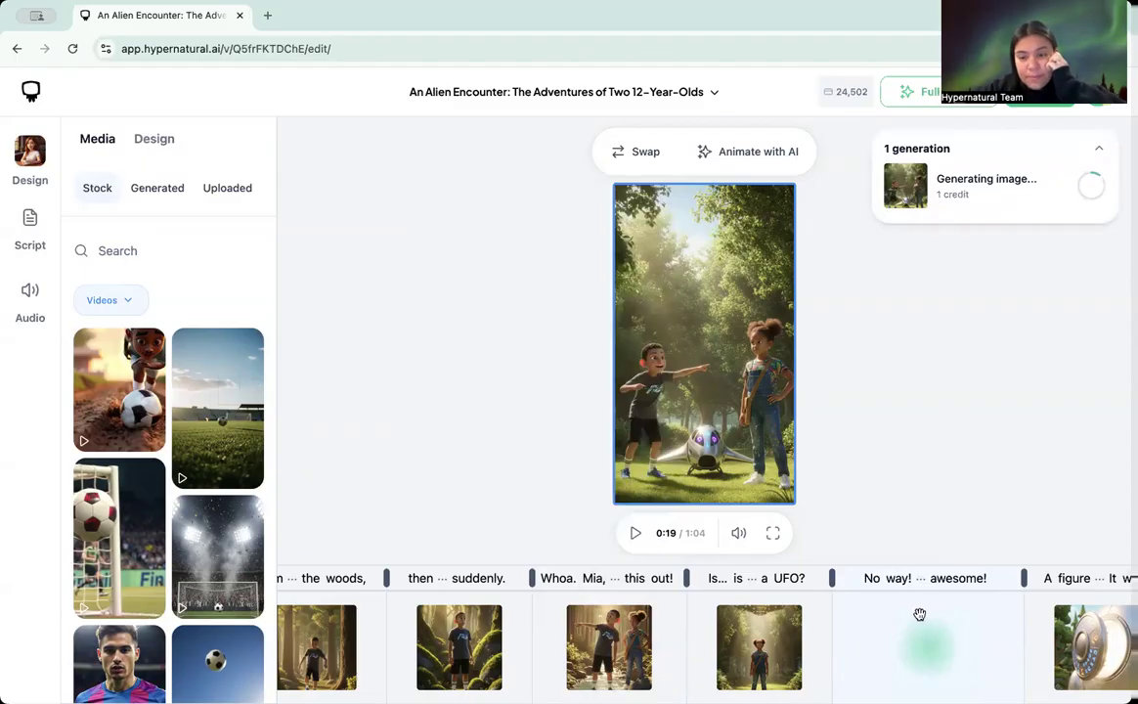
Check the "A figure … It was" and "small, … grey skin." scenes and look through the scenes that follow.
{"action": "scroll", "coordinate": [919, 615], "scroll_direction": "right", "scroll_amount": 3}
{"action": "left_click", "coordinate": [936, 642]}
{"action": "scroll", "coordinate": [937, 642], "scroll_direction": "right", "scroll_amount": 4}
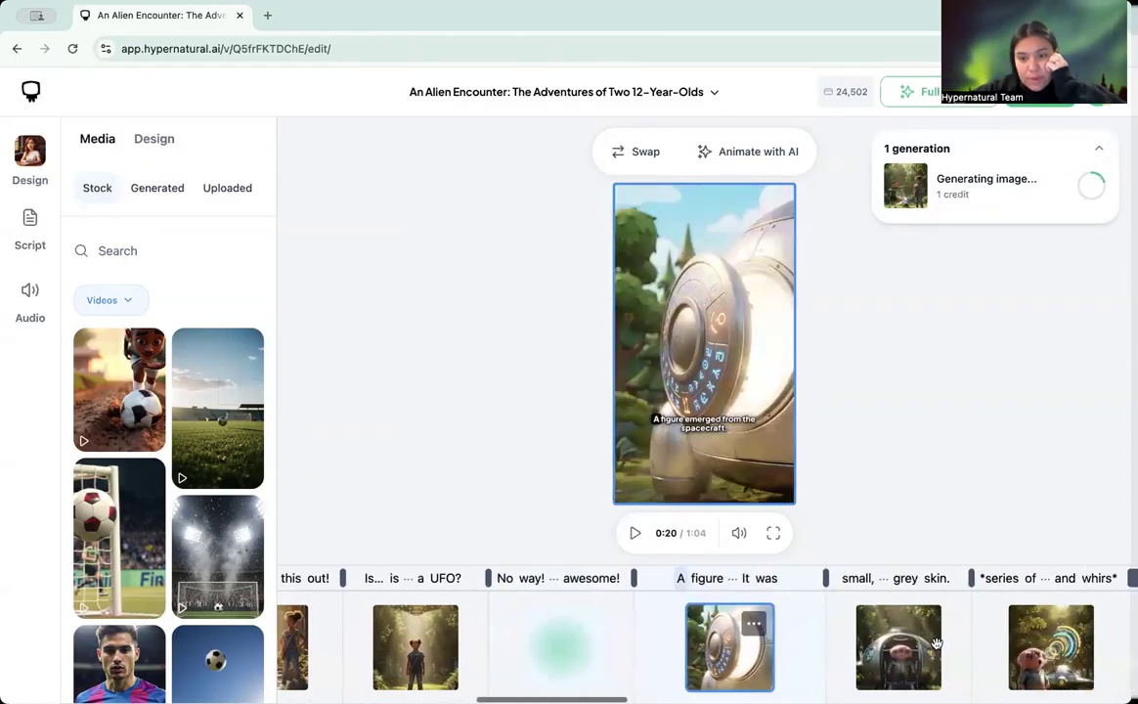
{"action": "left_click", "coordinate": [879, 663]}
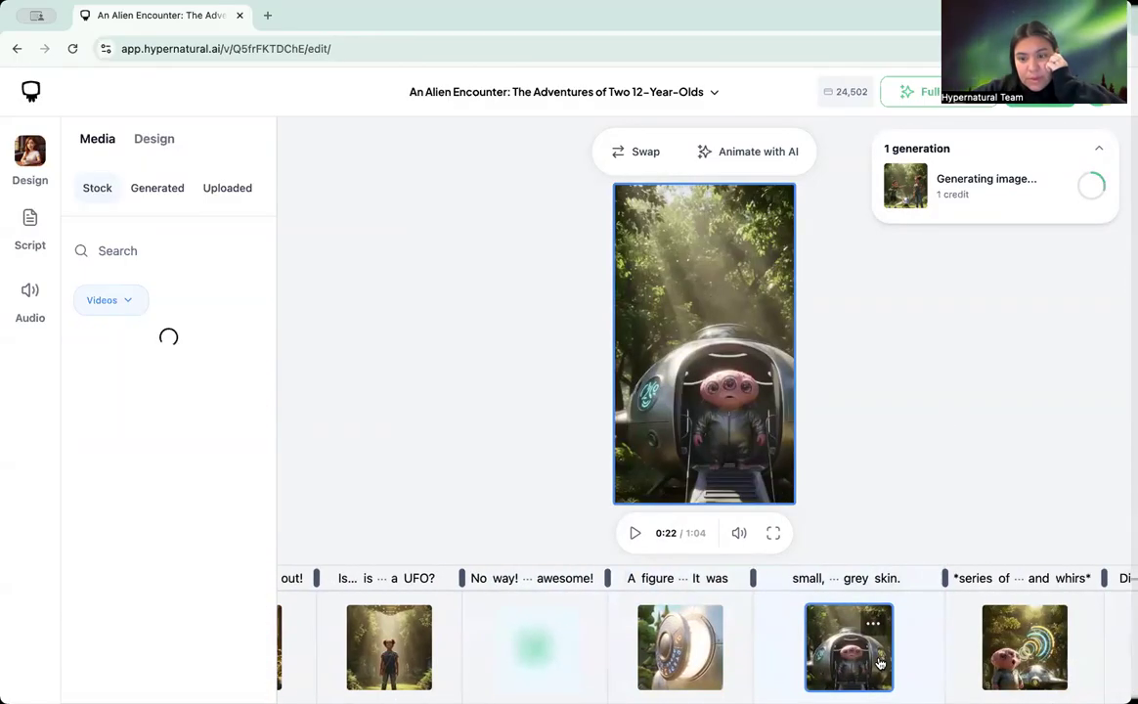
{"action": "scroll", "coordinate": [880, 663], "scroll_direction": "right", "scroll_amount": 5}
{"action": "scroll", "coordinate": [950, 661], "scroll_direction": "right", "scroll_amount": 3}
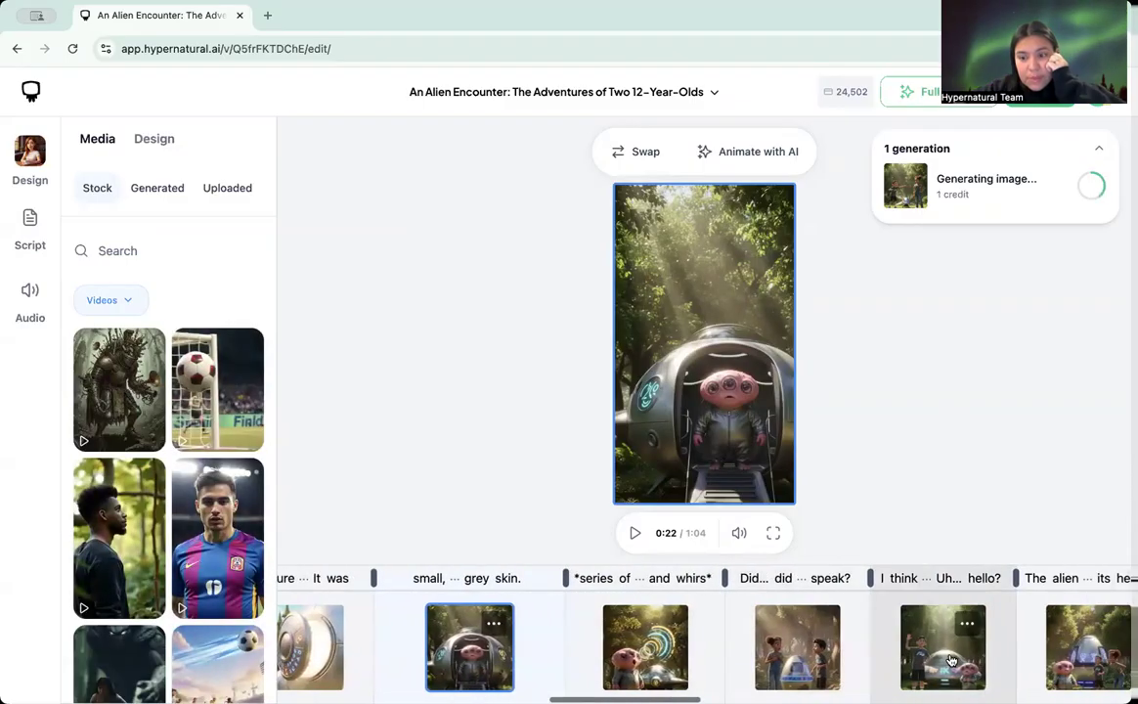
Return to the beginning of the timeline and reload the video's editor page.
{"action": "scroll", "coordinate": [950, 661], "scroll_direction": "left", "scroll_amount": 9}
{"action": "scroll", "coordinate": [950, 661], "scroll_direction": "left", "scroll_amount": 5}
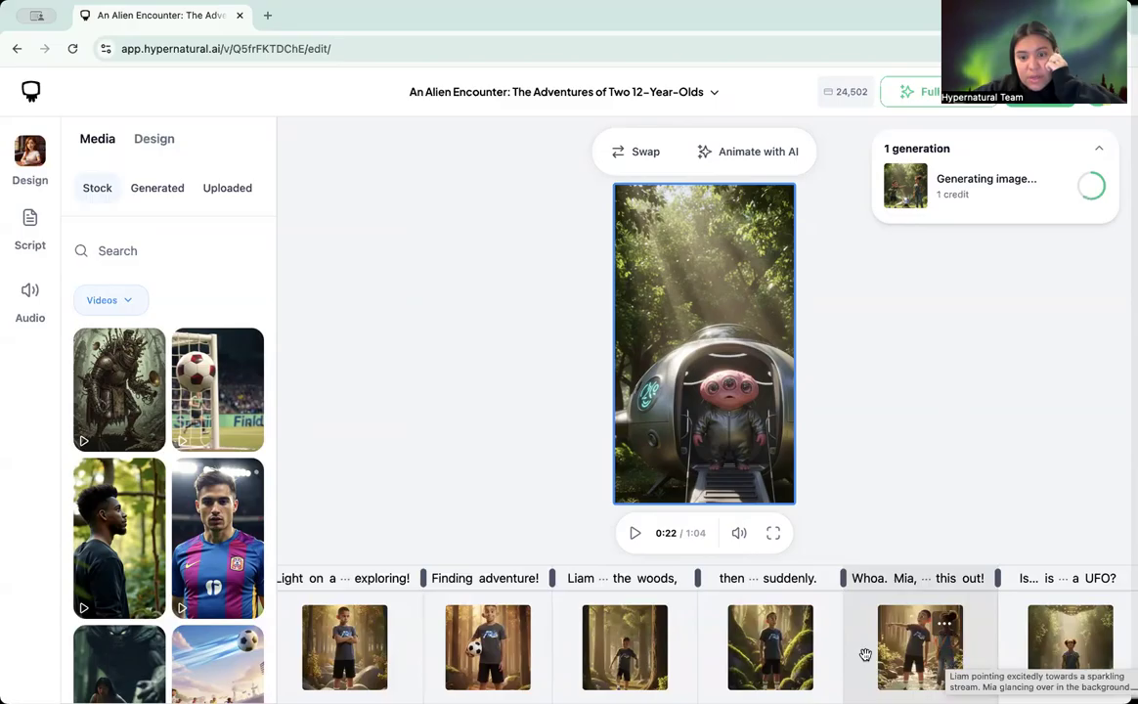
{"action": "scroll", "coordinate": [866, 661], "scroll_direction": "left", "scroll_amount": 2}
{"action": "scroll", "coordinate": [866, 661], "scroll_direction": "left", "scroll_amount": 7}
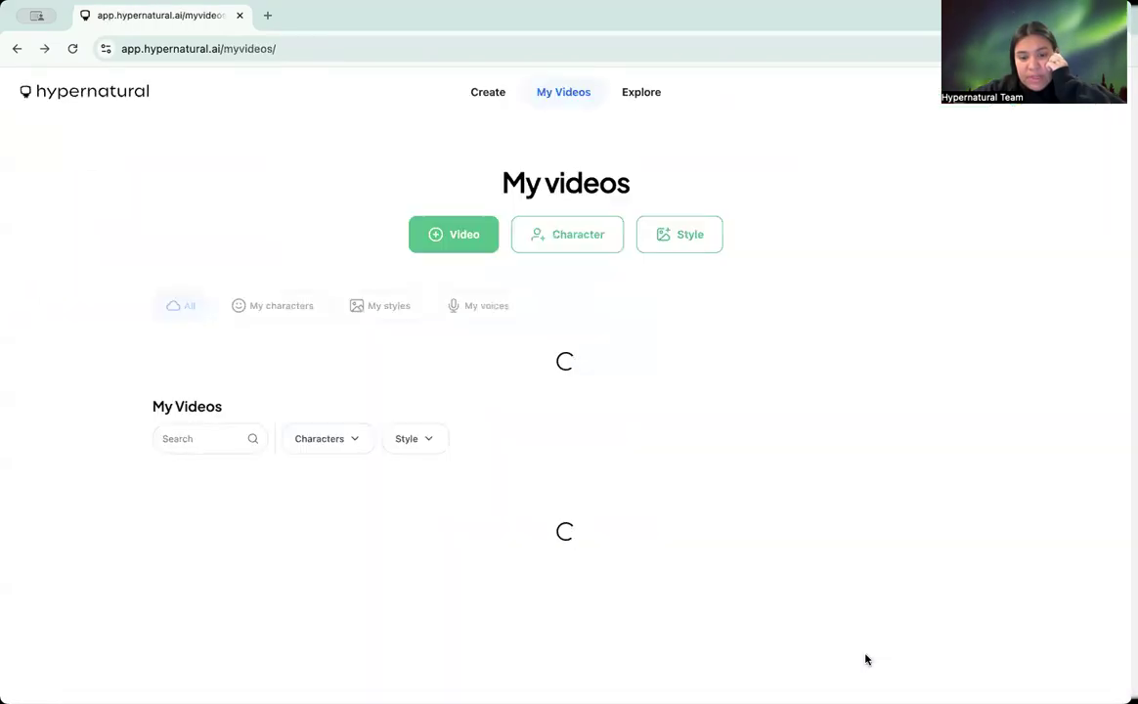
{"action": "scroll", "coordinate": [865, 660], "scroll_direction": "right", "scroll_amount": 5}
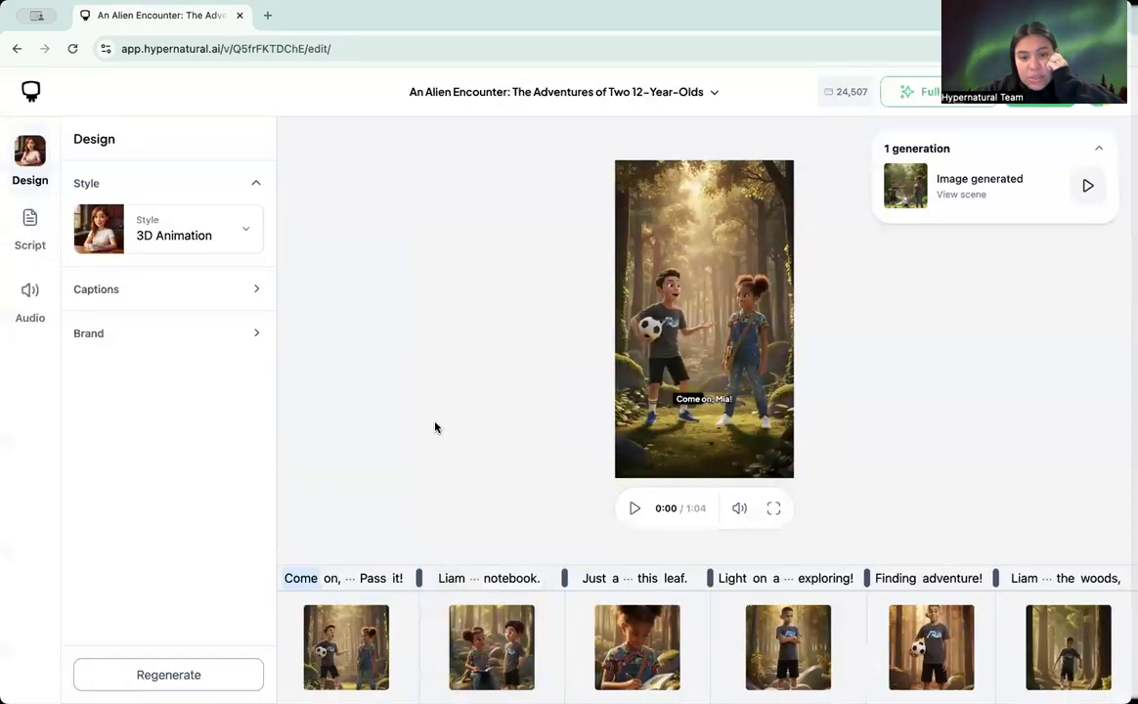
{"action": "left_click", "coordinate": [72, 48]}
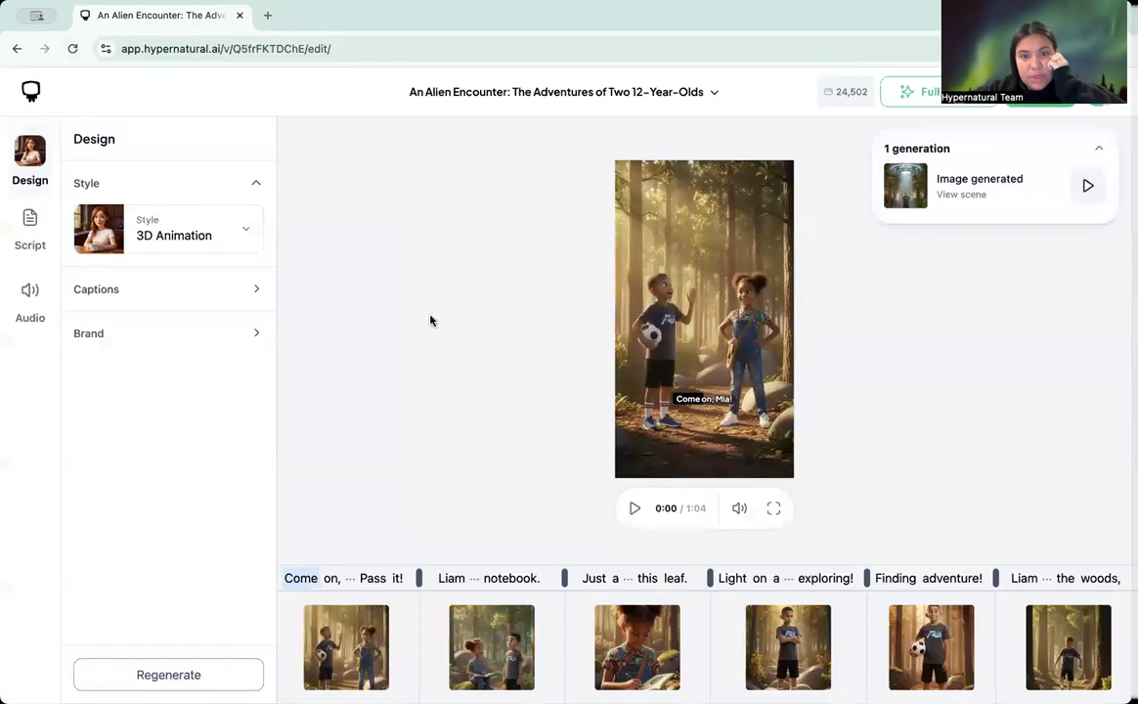
Compare the images of the "Come on, … Pass it!" and "Liam … notebook." scenes.
{"action": "left_click", "coordinate": [332, 626]}
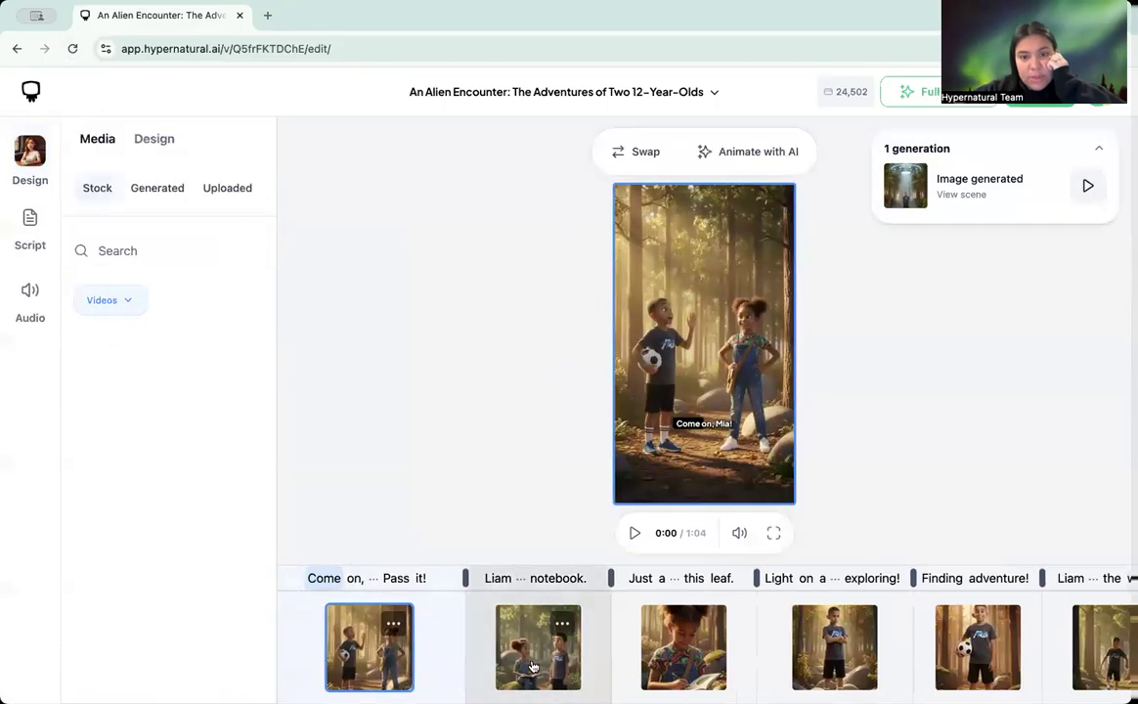
{"action": "left_click", "coordinate": [559, 674]}
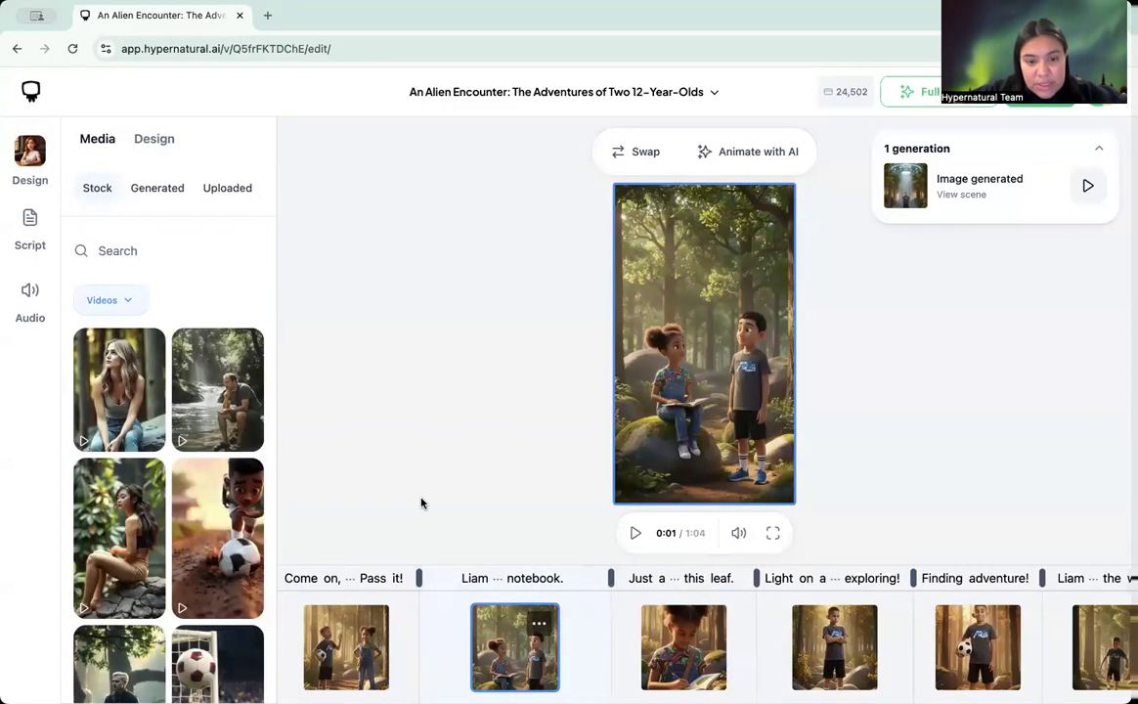
{"action": "left_click", "coordinate": [336, 667]}
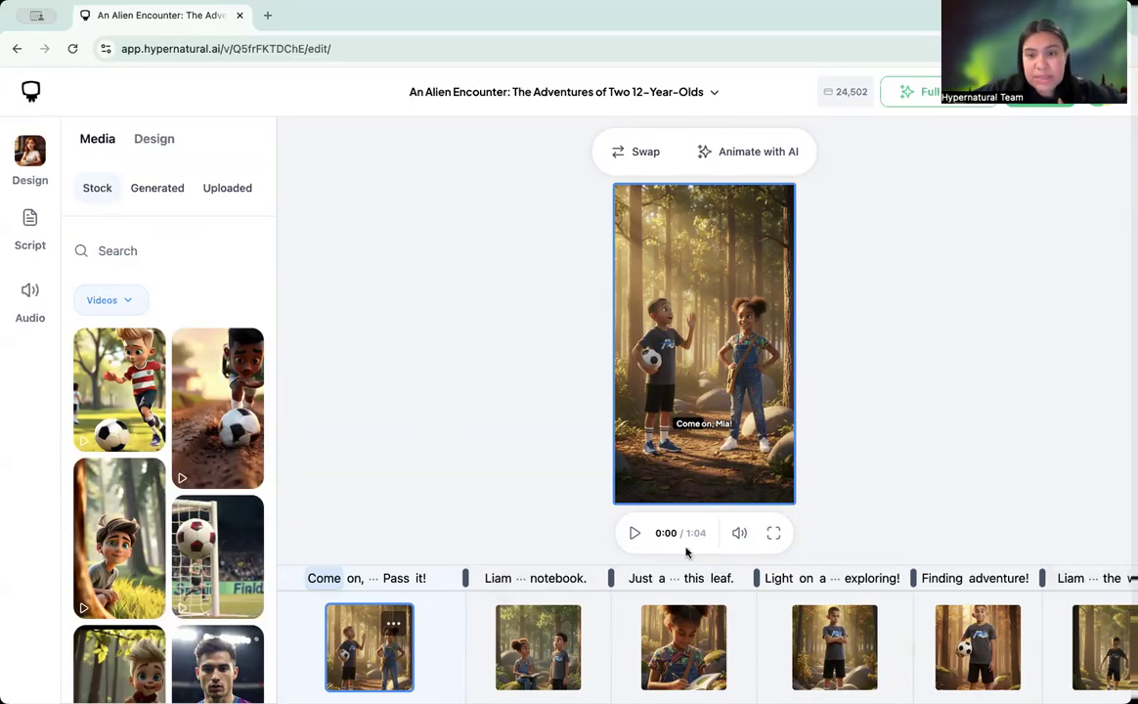
Browse the previously generated media for the video, limited to images only.
{"action": "left_click", "coordinate": [157, 187]}
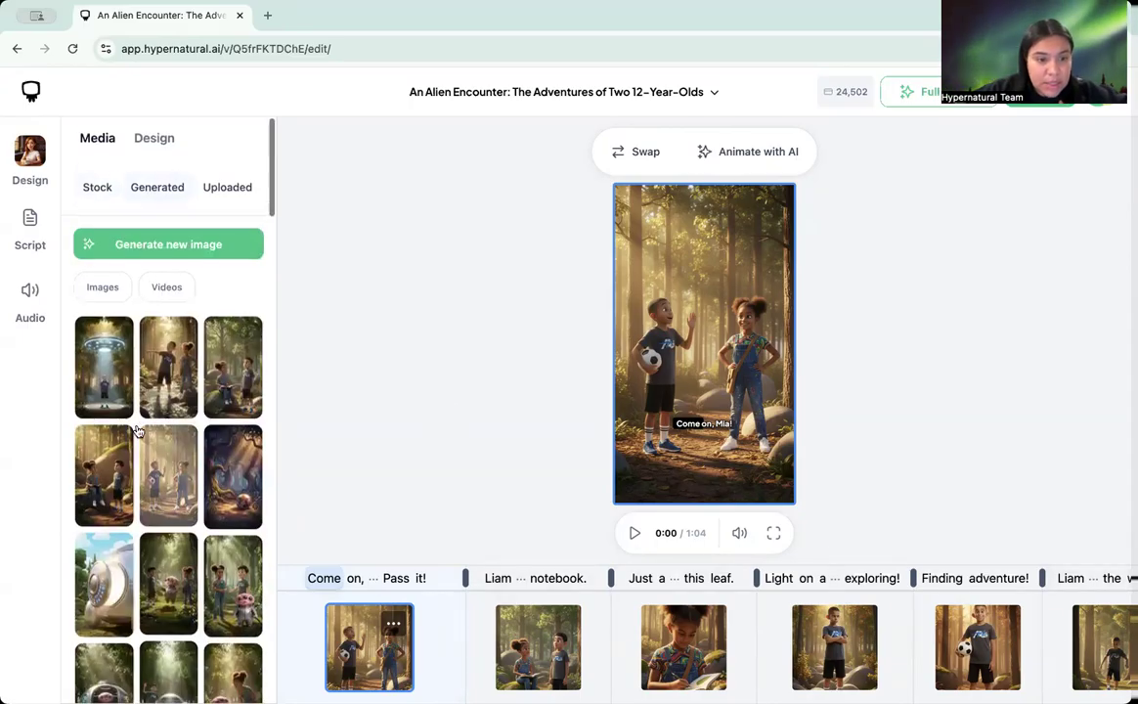
{"action": "scroll", "coordinate": [113, 469], "scroll_direction": "down", "scroll_amount": 1}
{"action": "scroll", "coordinate": [122, 488], "scroll_direction": "down", "scroll_amount": 1}
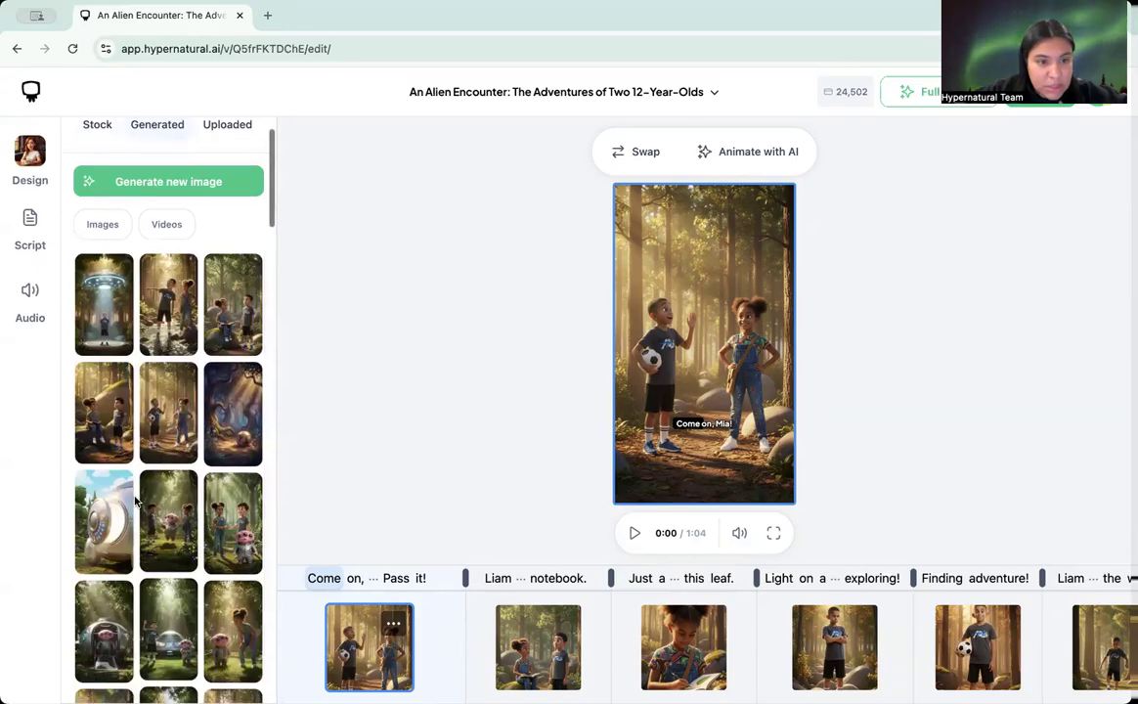
{"action": "scroll", "coordinate": [137, 503], "scroll_direction": "down", "scroll_amount": 3}
{"action": "scroll", "coordinate": [132, 488], "scroll_direction": "up", "scroll_amount": 4}
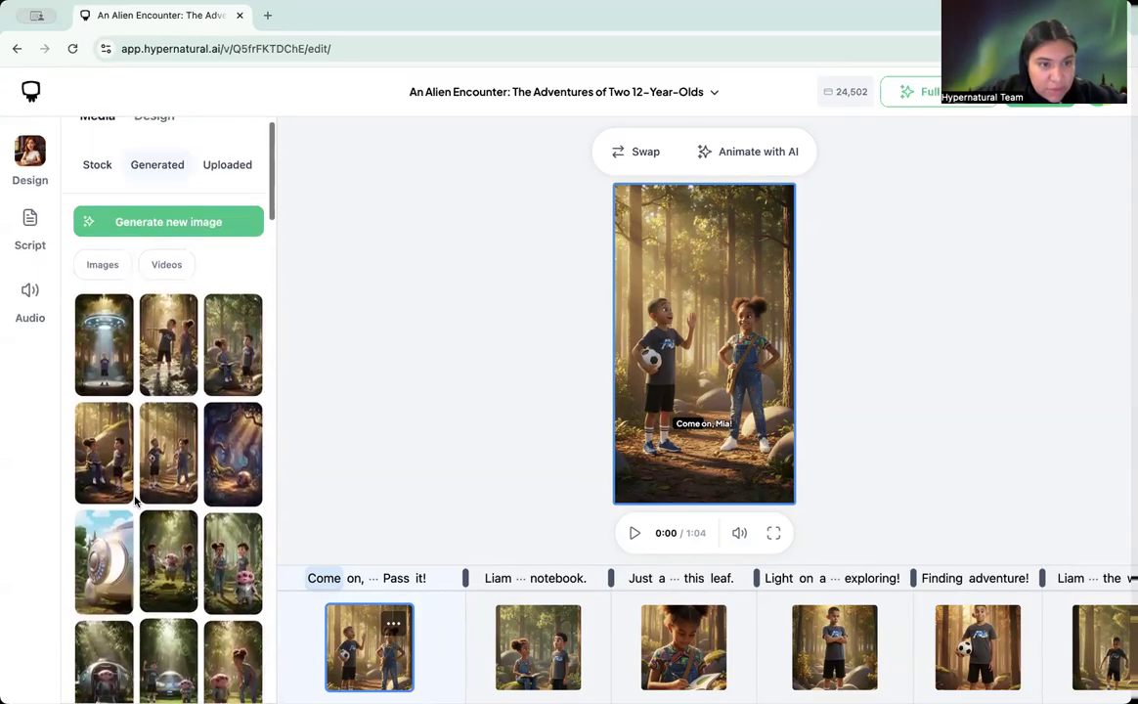
{"action": "left_click", "coordinate": [115, 274]}
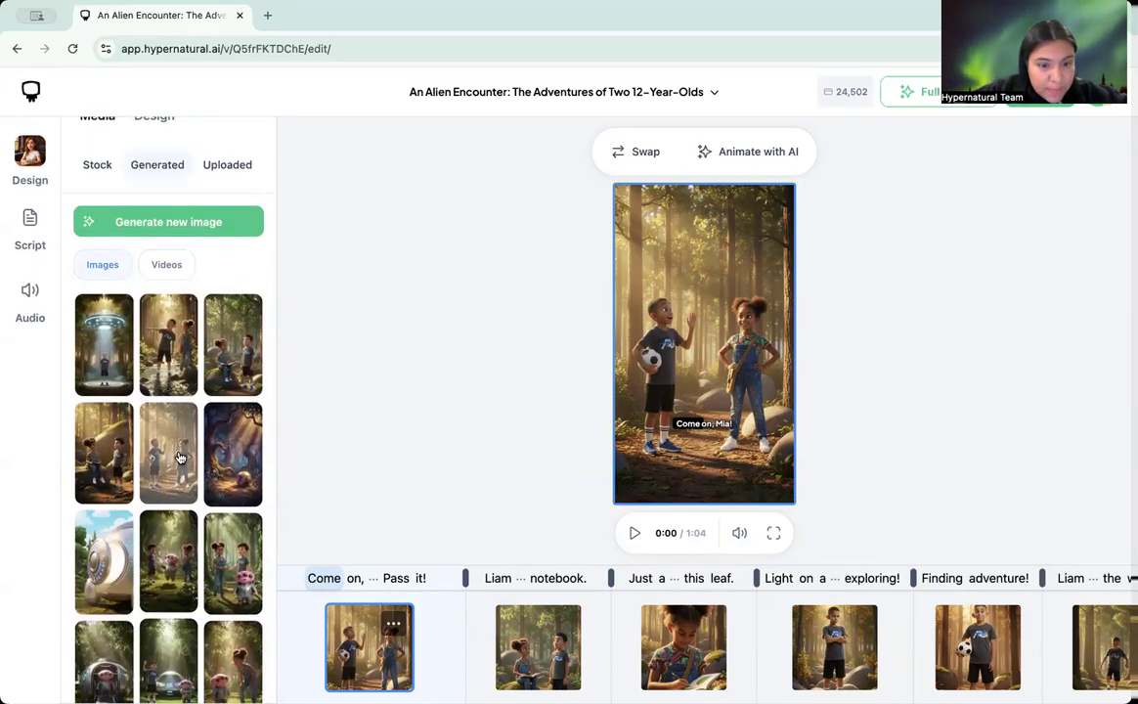
{"action": "left_click", "coordinate": [155, 415]}
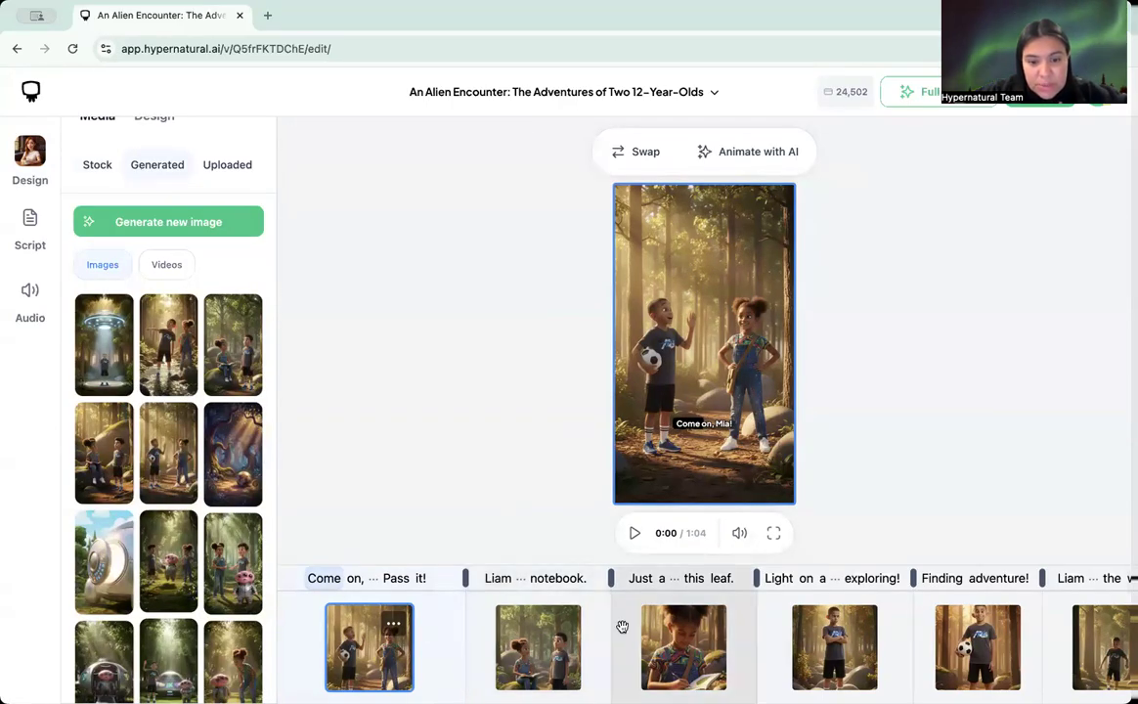
Replace the "Liam … notebook." scene's image with the generated picture of Liam holding the soccer ball beside Mia.
{"action": "left_click", "coordinate": [519, 663]}
{"action": "mouse_move", "coordinate": [161, 400]}
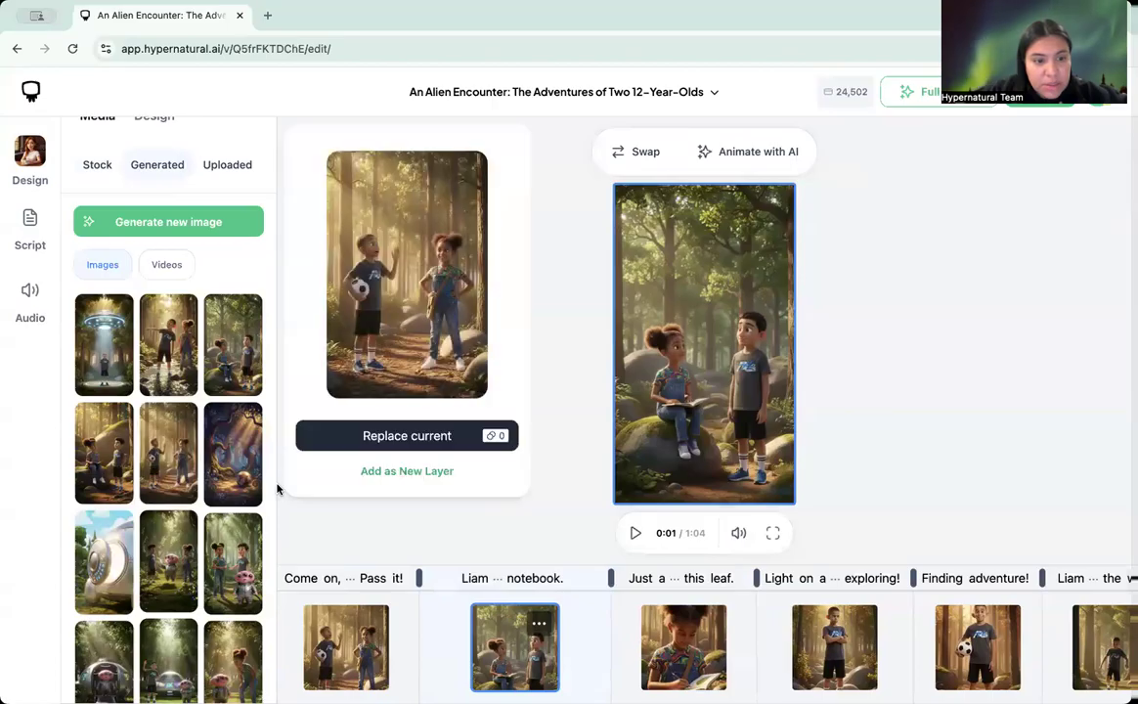
{"action": "left_click", "coordinate": [366, 436]}
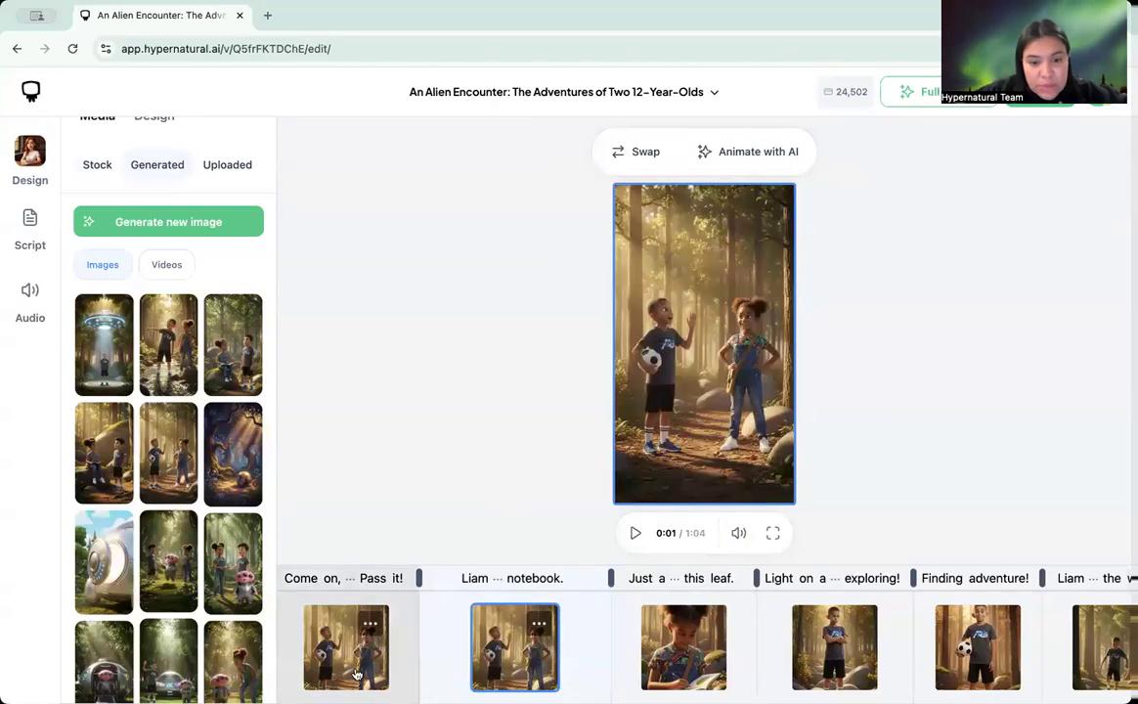
Replace the "Come on, … Pass it!" scene's image with the generated picture of Mia sitting on a rock with her notebook.
{"action": "left_click", "coordinate": [364, 647]}
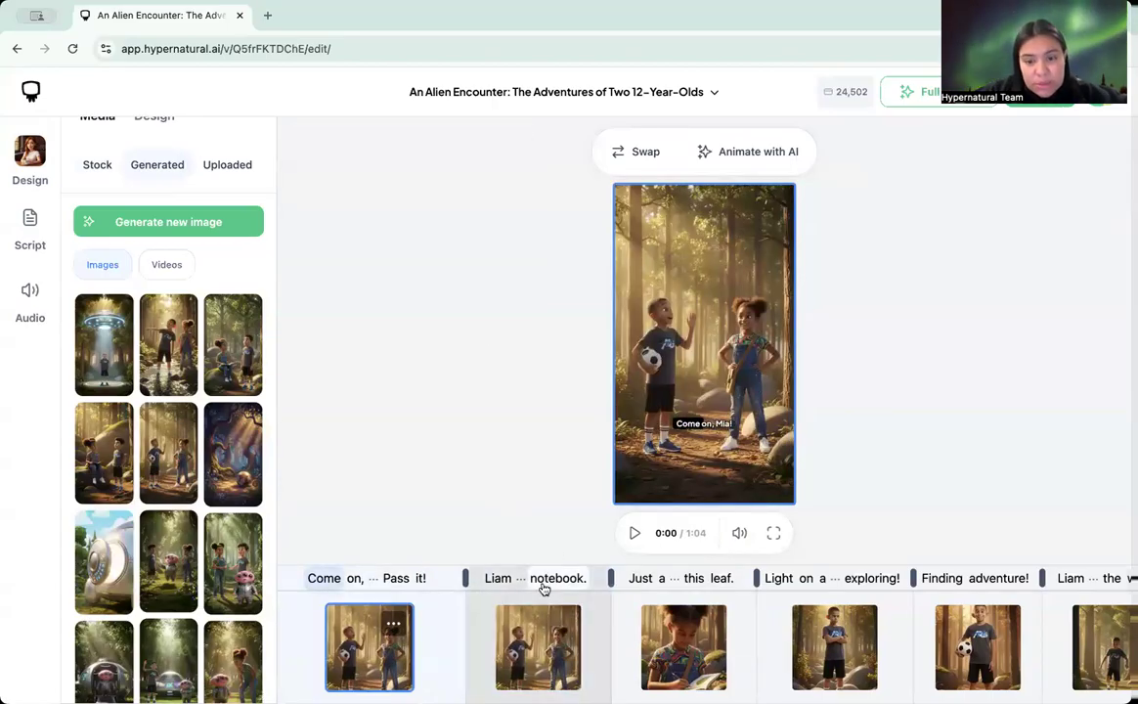
{"action": "mouse_move", "coordinate": [232, 369]}
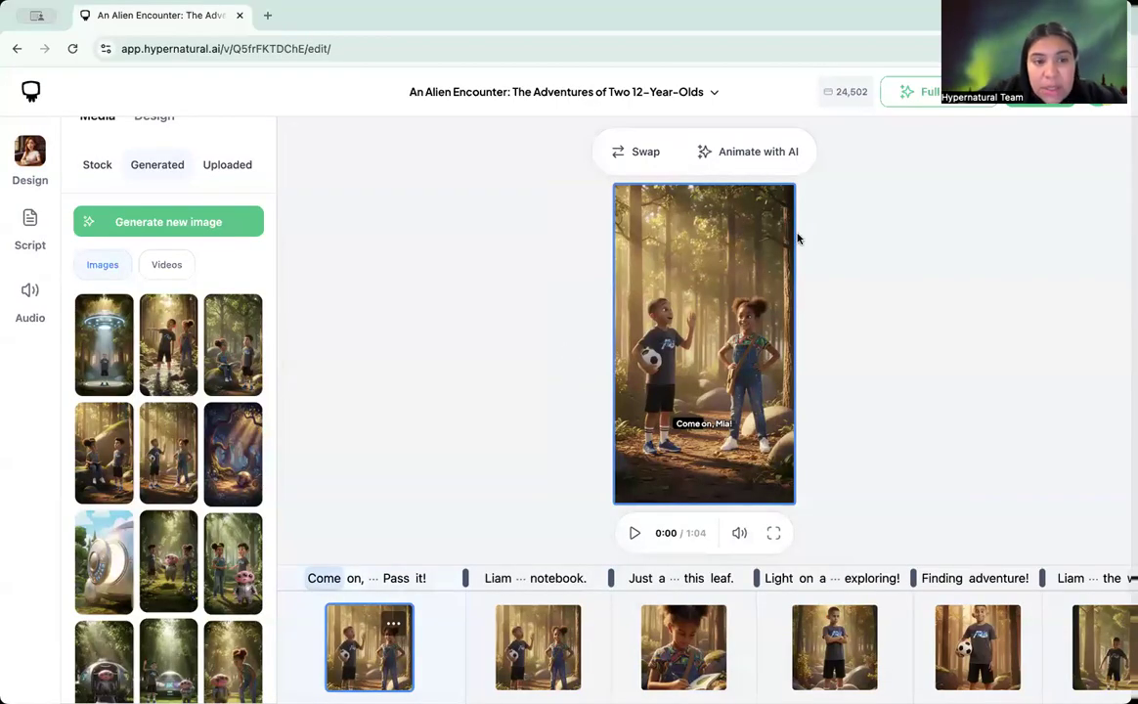
{"action": "mouse_move", "coordinate": [243, 332]}
{"action": "left_click", "coordinate": [395, 435]}
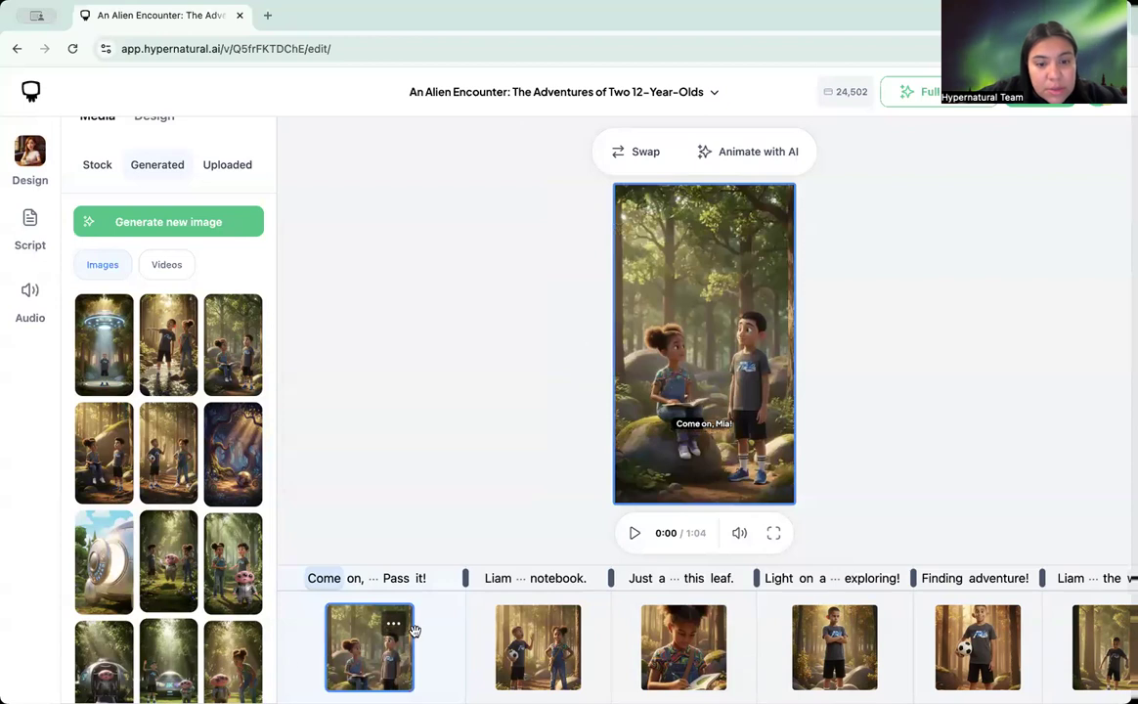
Regenerate the "Come on, … Pass it!" scene's image with the prompt ending "looking up from her notebook at Liam in short hair kick his soccer ball.".
{"action": "left_click", "coordinate": [620, 151]}
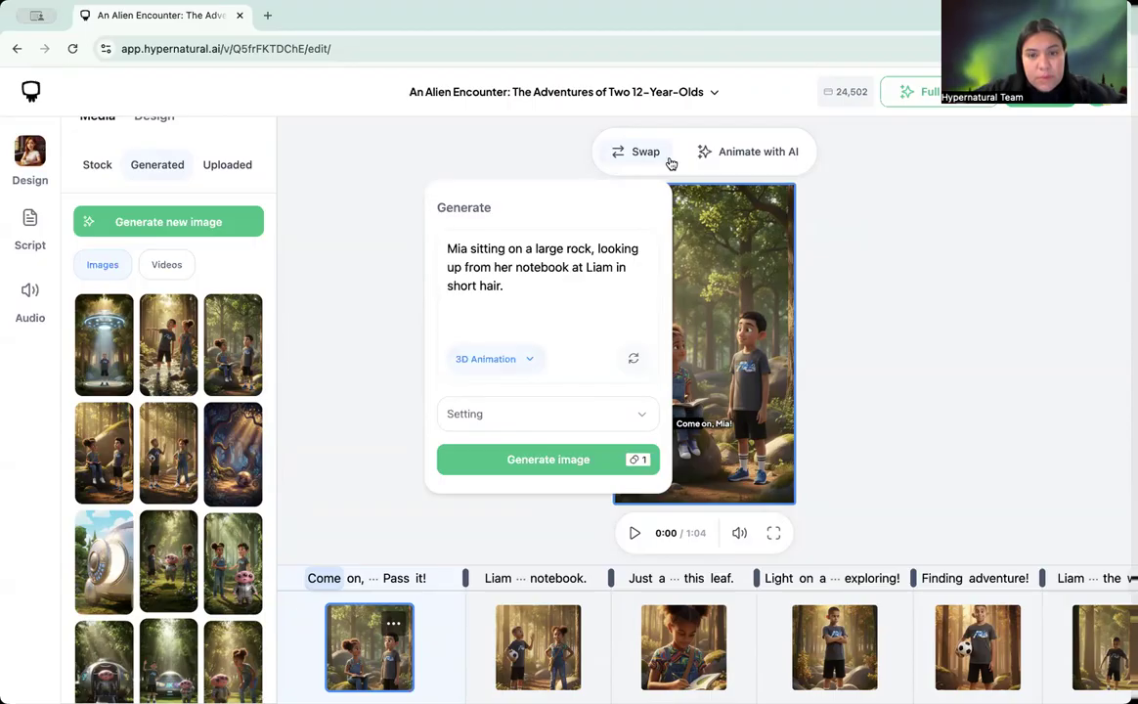
{"action": "left_click", "coordinate": [315, 461]}
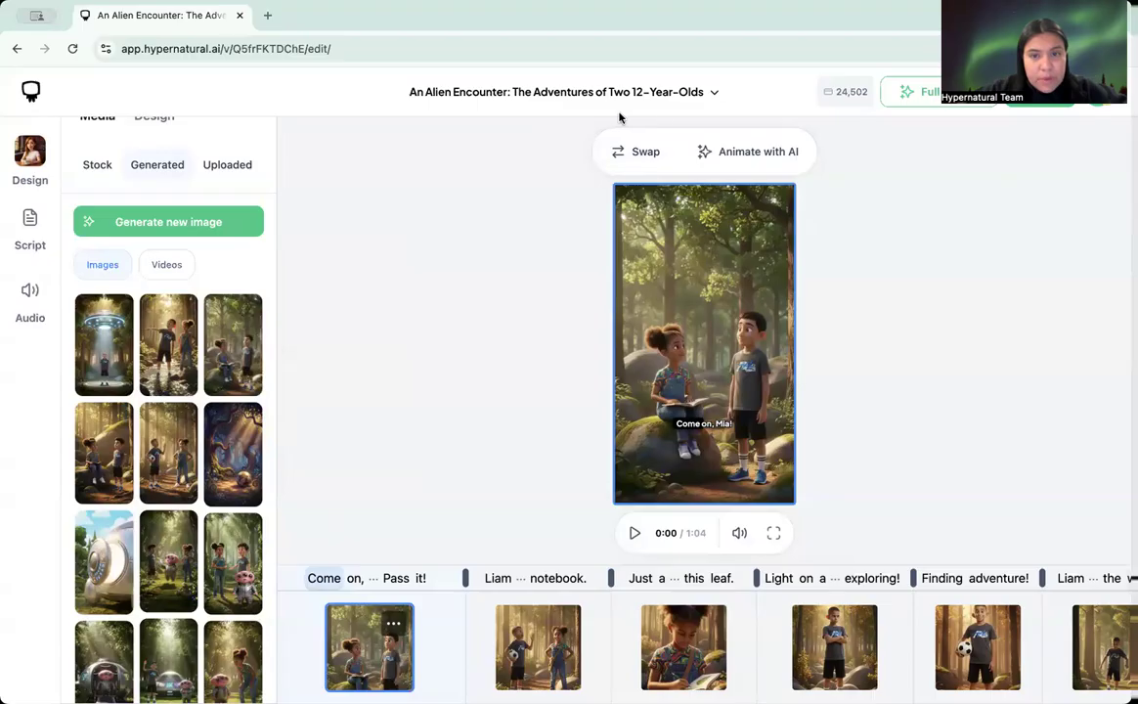
{"action": "left_click", "coordinate": [618, 151]}
{"action": "left_click", "coordinate": [605, 282]}
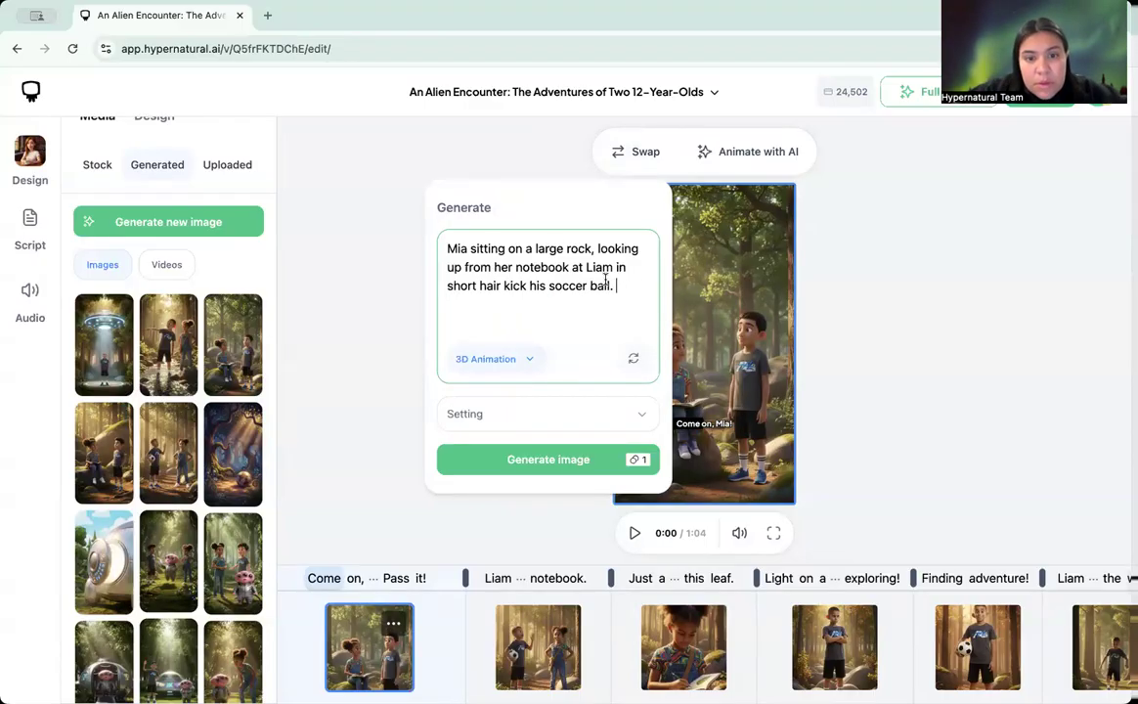
{"action": "left_click", "coordinate": [497, 459]}
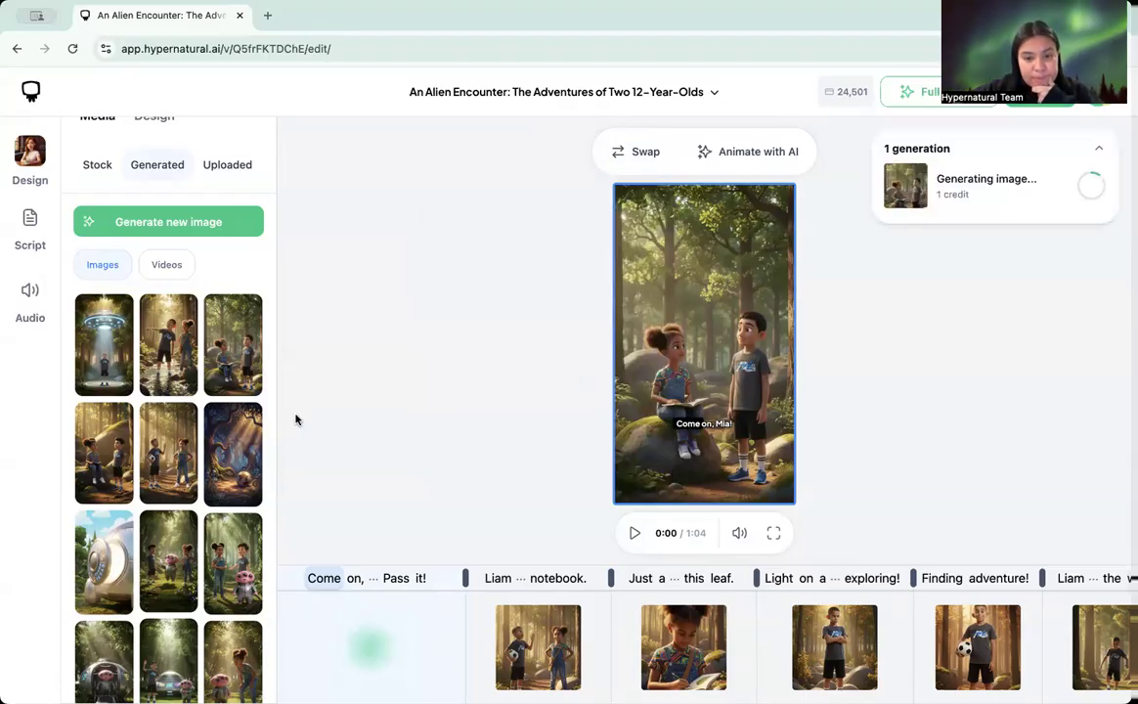
Expand the captions of the first two scenes to read their full lines and look through the generated images.
{"action": "left_click", "coordinate": [521, 670]}
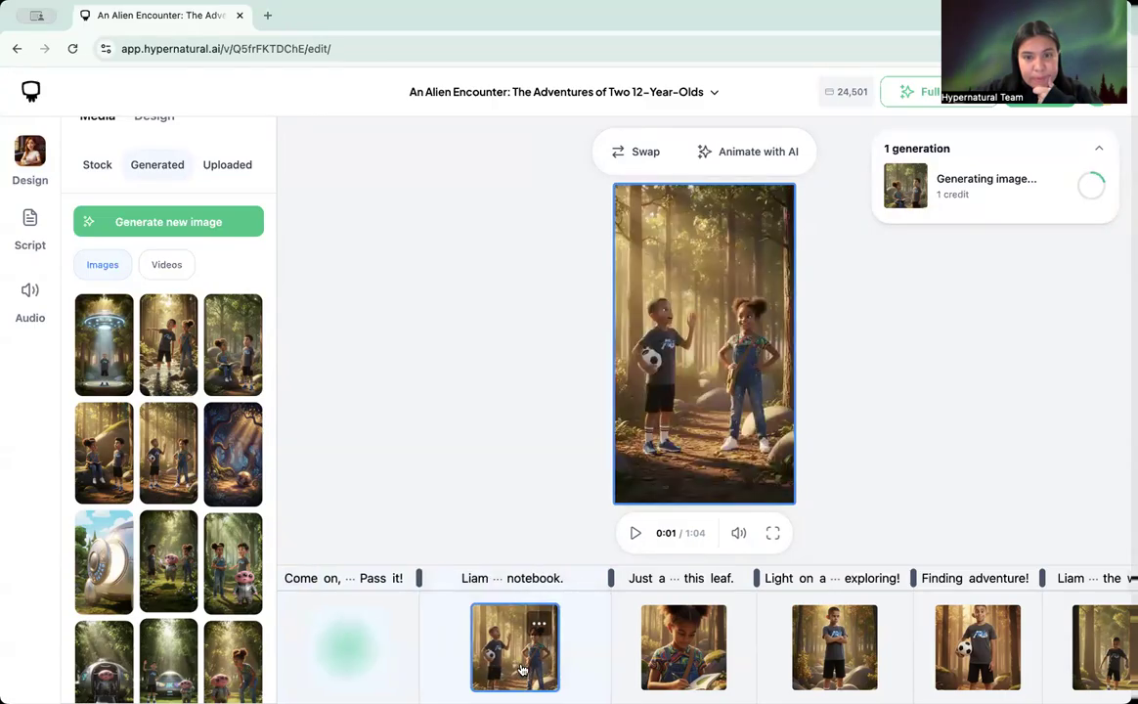
{"action": "left_click", "coordinate": [494, 579]}
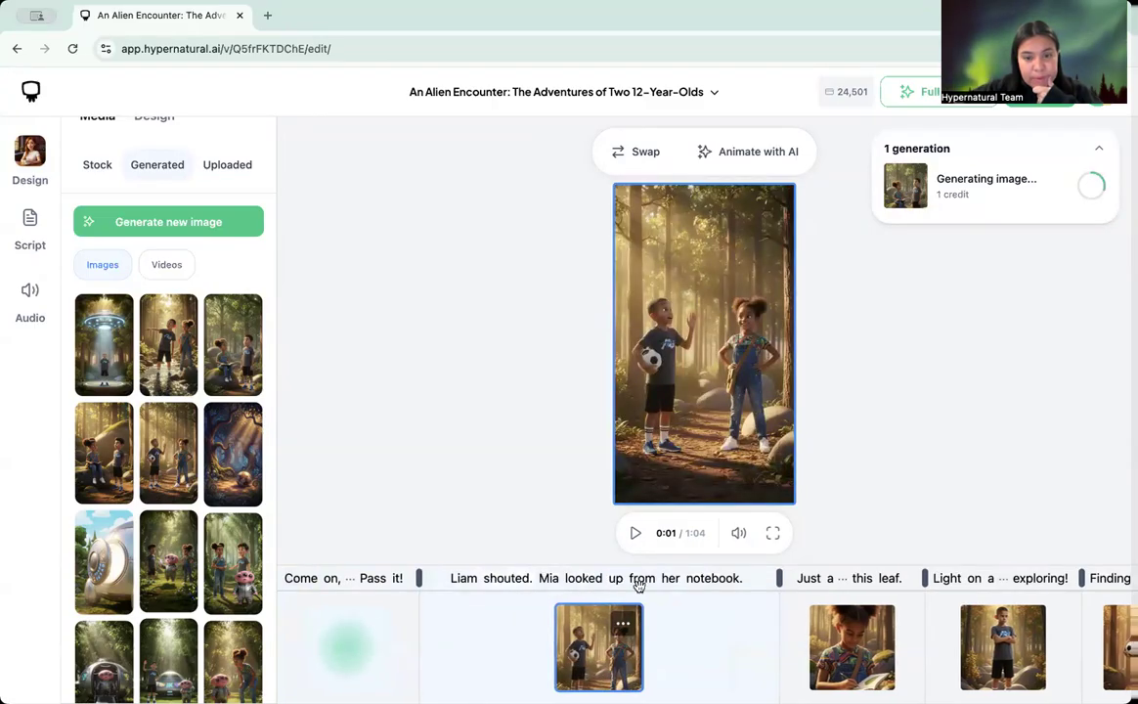
{"action": "left_click", "coordinate": [348, 580]}
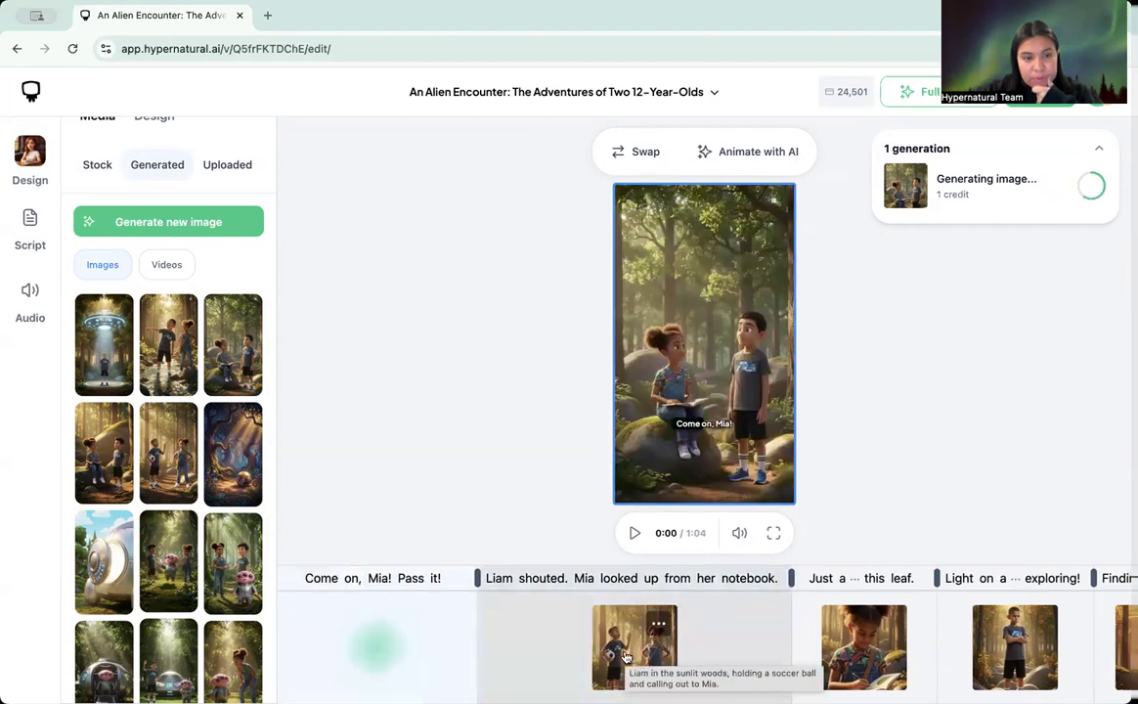
{"action": "scroll", "coordinate": [172, 587], "scroll_direction": "down", "scroll_amount": 10}
{"action": "scroll", "coordinate": [172, 586], "scroll_direction": "down", "scroll_amount": 5}
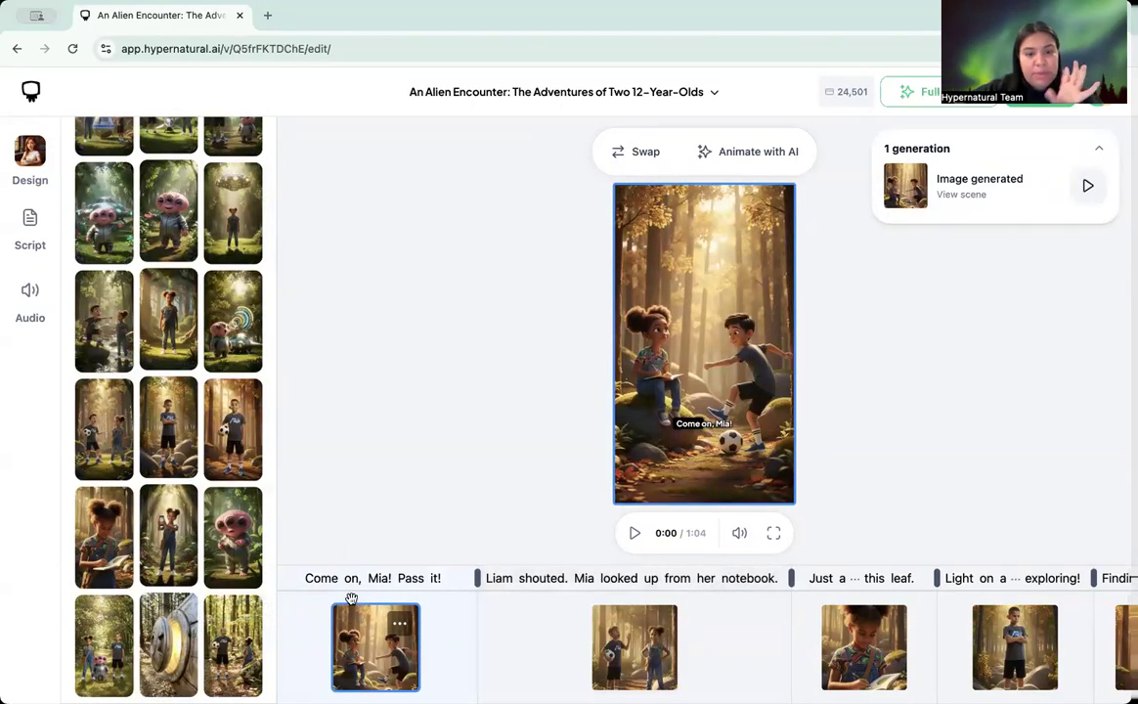
Replace the "Liam shouted. Mia looked up from her notebook." scene's image with the newly generated picture of Liam kicking the soccer ball.
{"action": "left_click", "coordinate": [673, 653]}
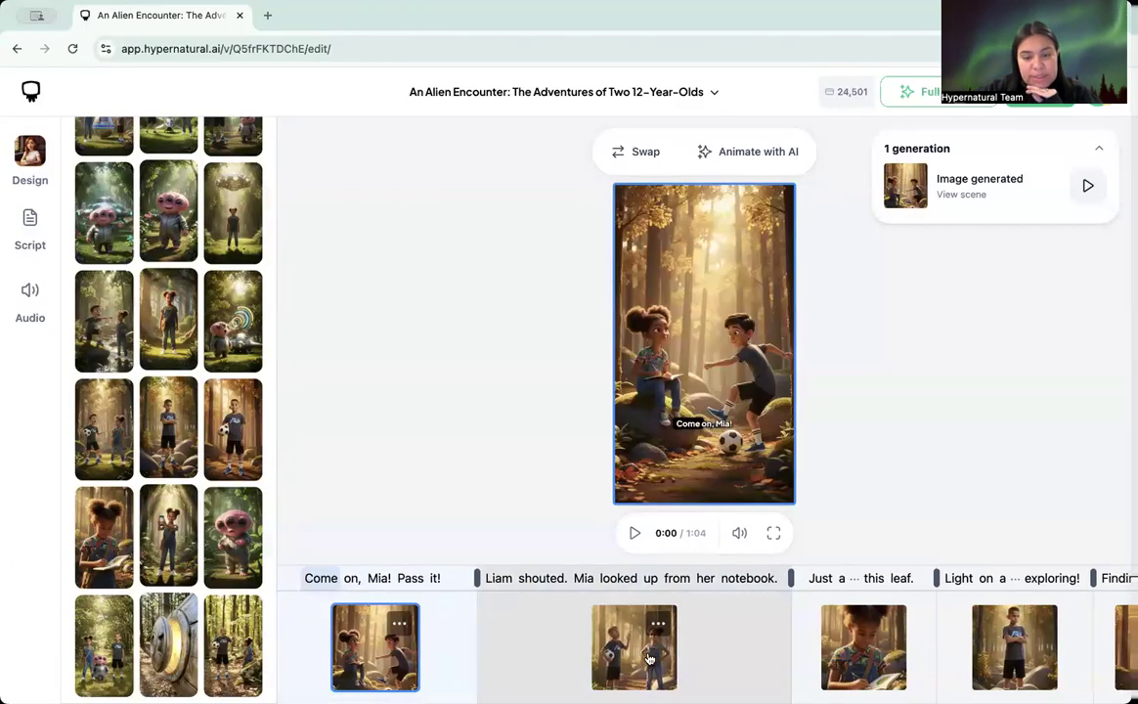
{"action": "scroll", "coordinate": [118, 282], "scroll_direction": "up", "scroll_amount": 10}
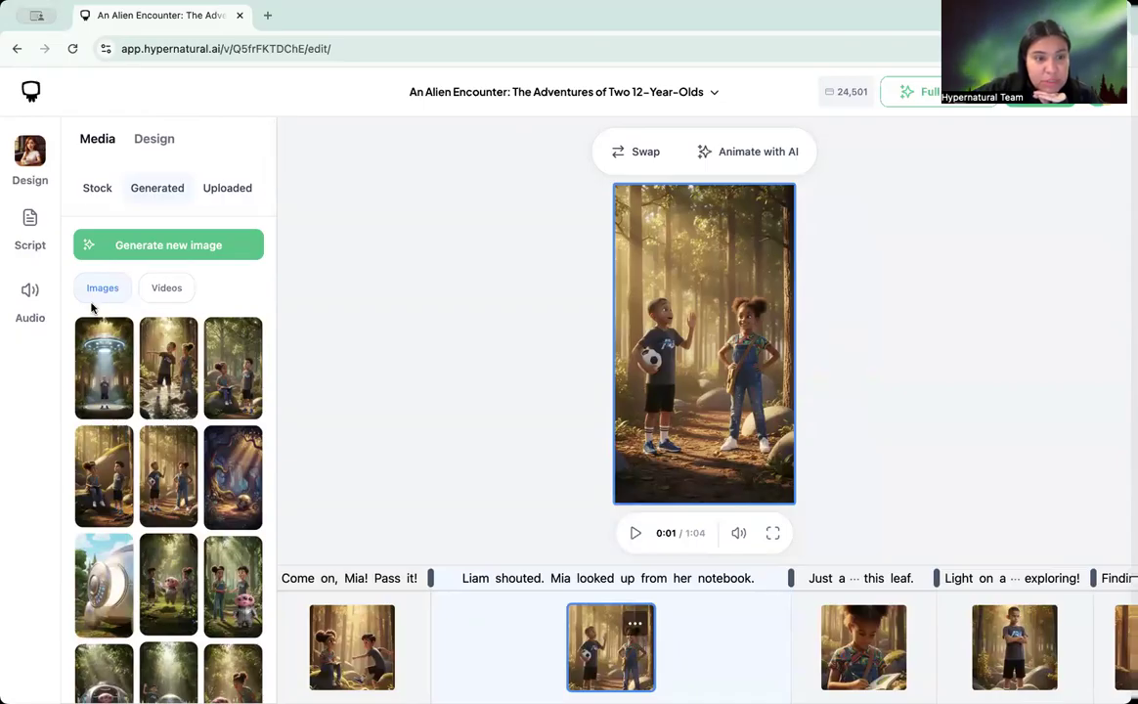
{"action": "left_click", "coordinate": [173, 288]}
{"action": "left_click", "coordinate": [85, 292]}
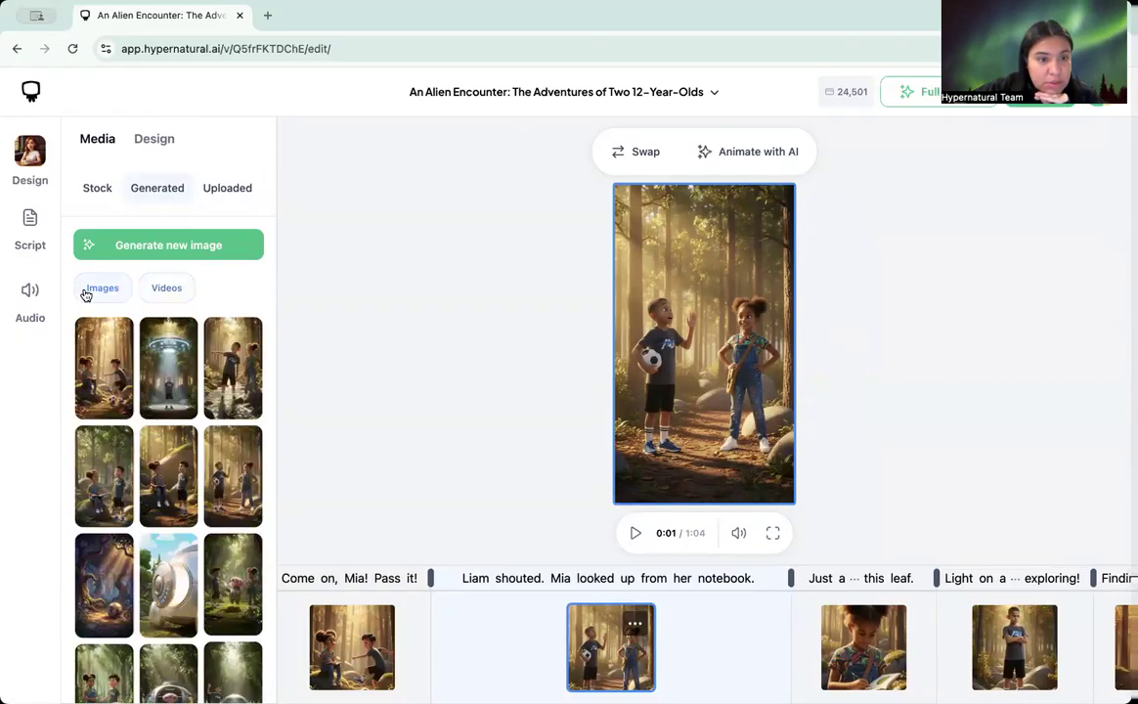
{"action": "left_click", "coordinate": [112, 389]}
{"action": "left_click", "coordinate": [414, 435]}
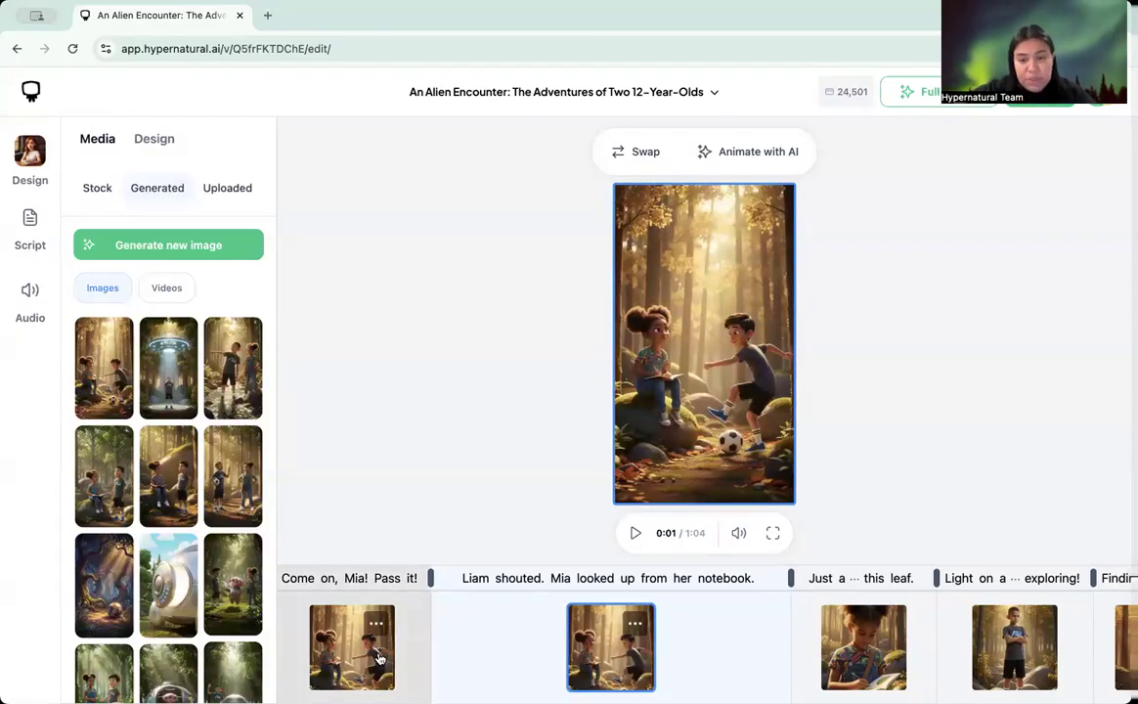
{"action": "left_click", "coordinate": [451, 424]}
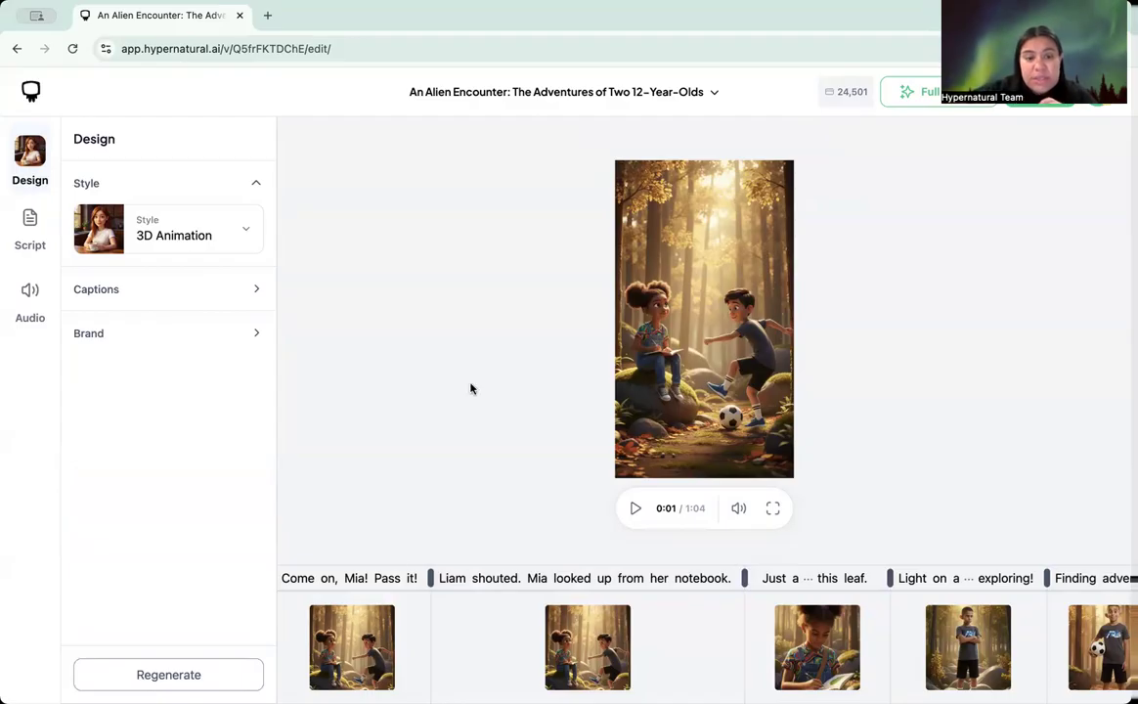
Animate the "Come on, Mia! Pass it!" scene with AI, using the suggested prompt of the girl glancing up as the boy kicks his ball.
{"action": "left_click", "coordinate": [322, 582]}
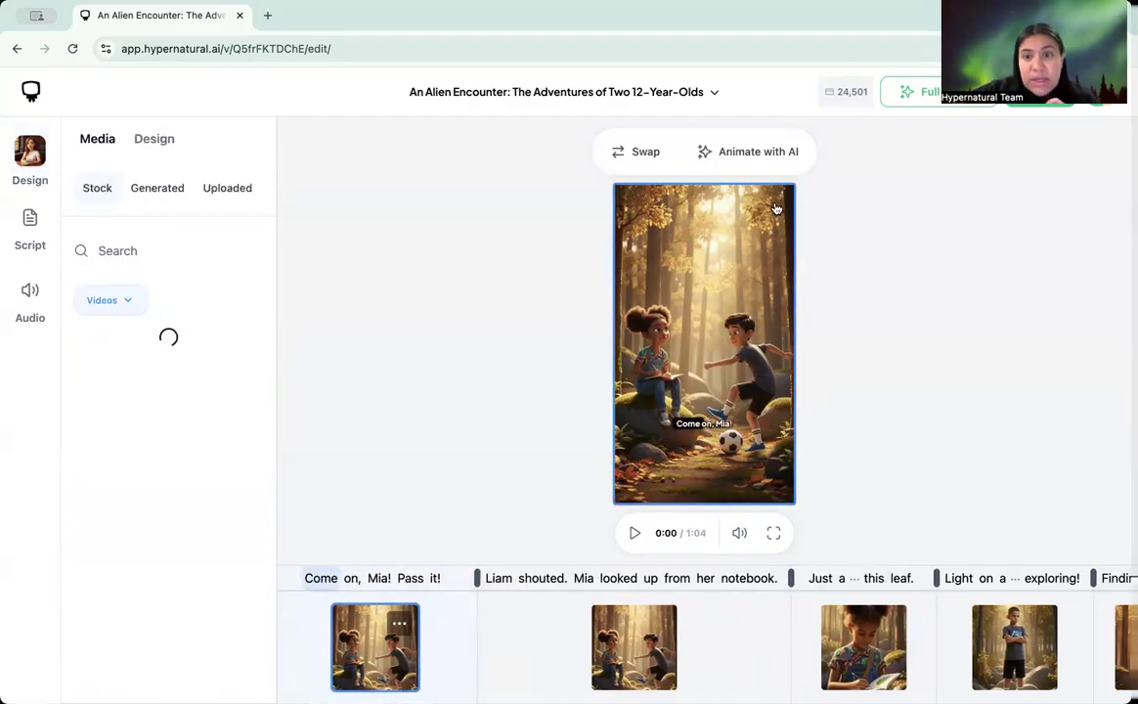
{"action": "left_click", "coordinate": [772, 150]}
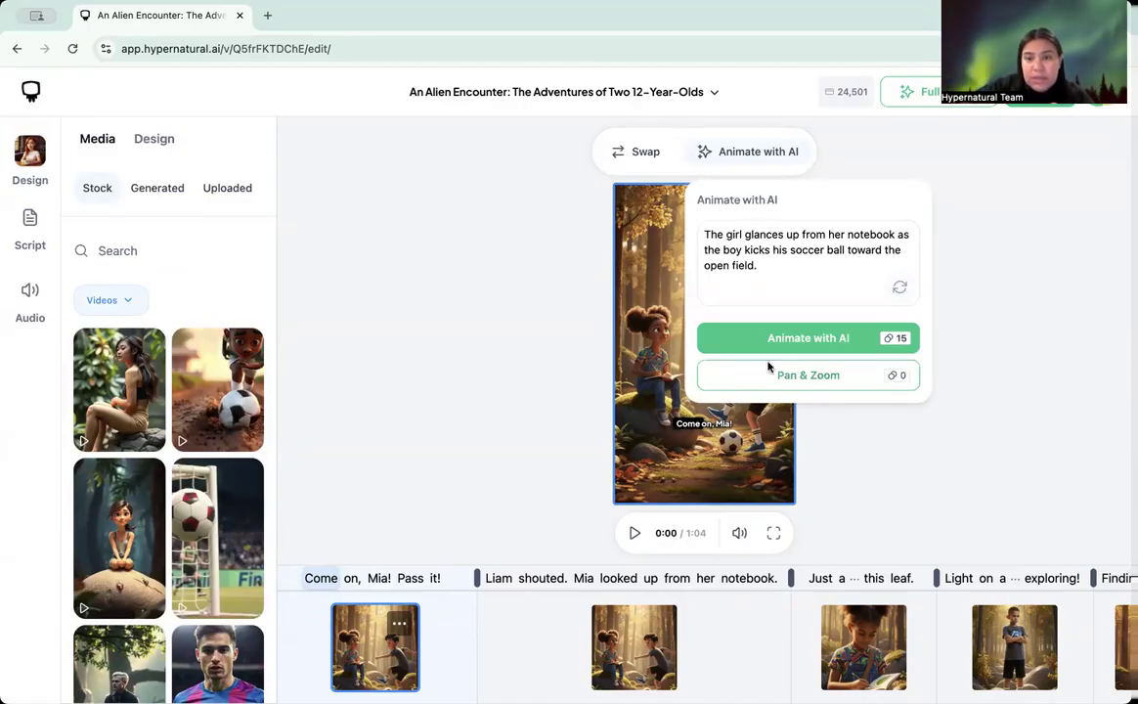
{"action": "left_click", "coordinate": [822, 344]}
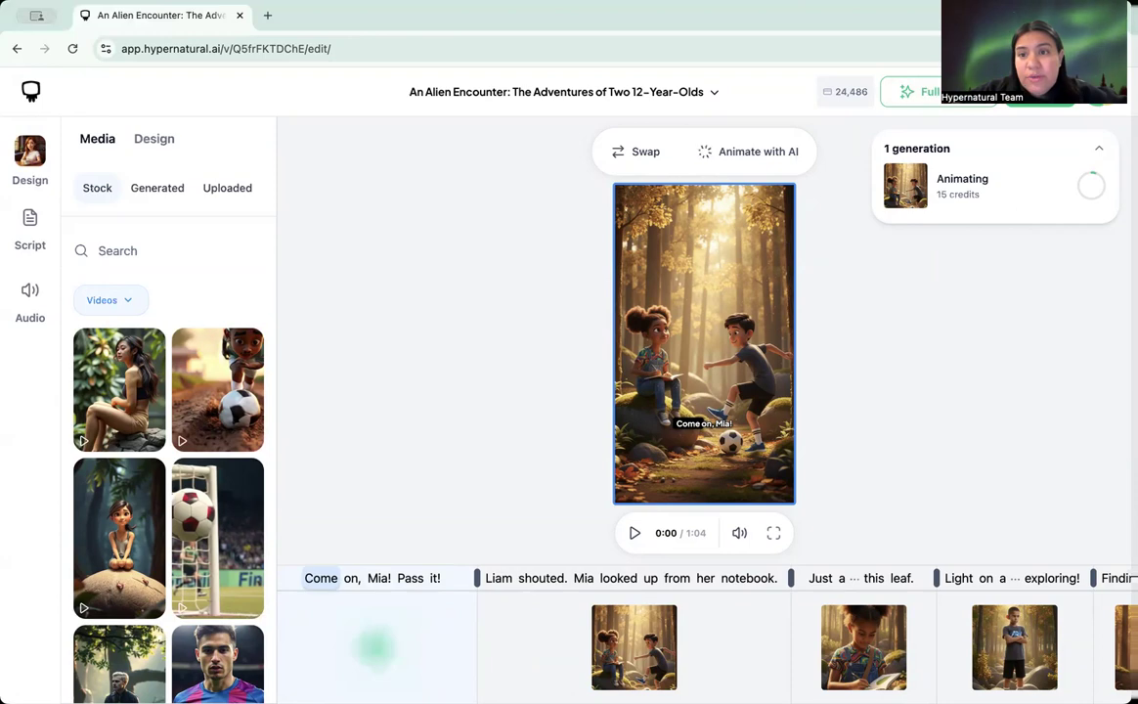
Open the storyboard for animating the full video, review the chosen scenes and exclude the "blank test" scene.
{"action": "left_click", "coordinate": [963, 92]}
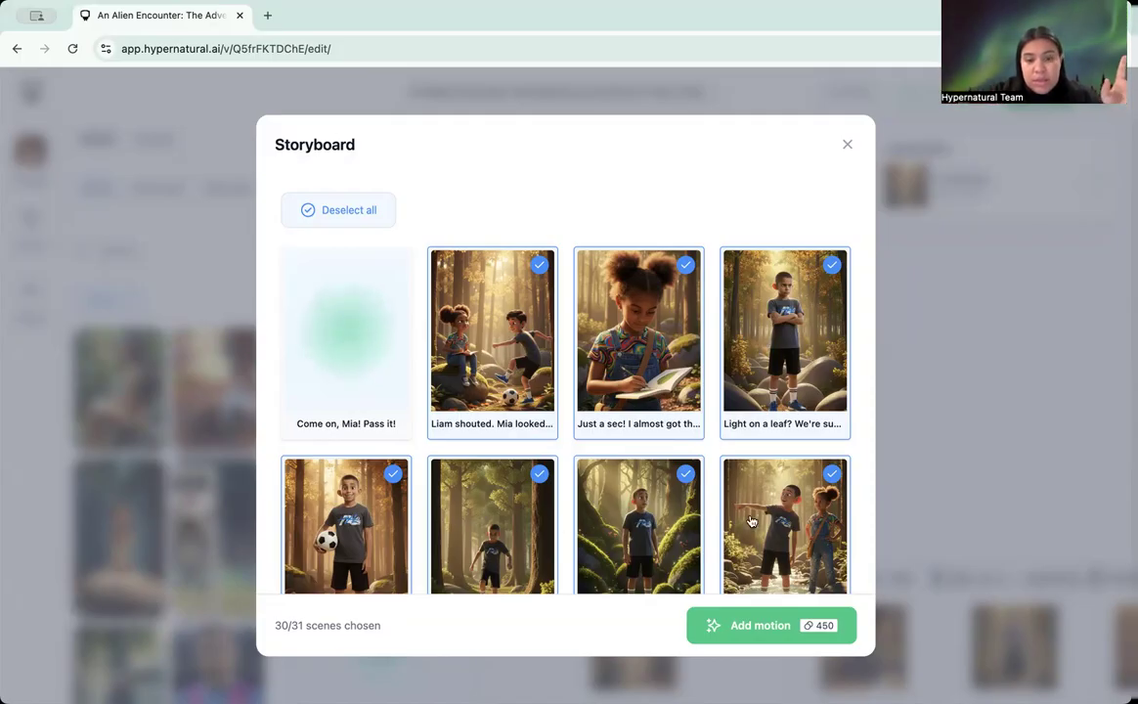
{"action": "scroll", "coordinate": [528, 575], "scroll_direction": "down", "scroll_amount": 5}
{"action": "scroll", "coordinate": [410, 586], "scroll_direction": "up", "scroll_amount": 5}
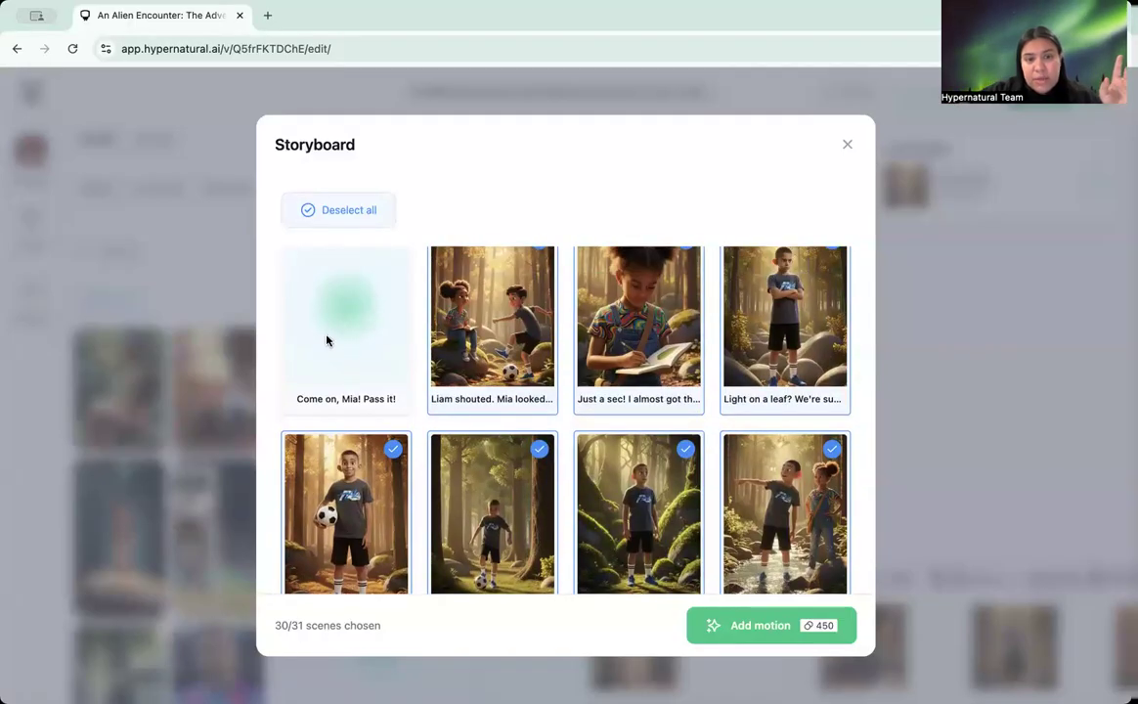
{"action": "scroll", "coordinate": [565, 373], "scroll_direction": "down", "scroll_amount": 1}
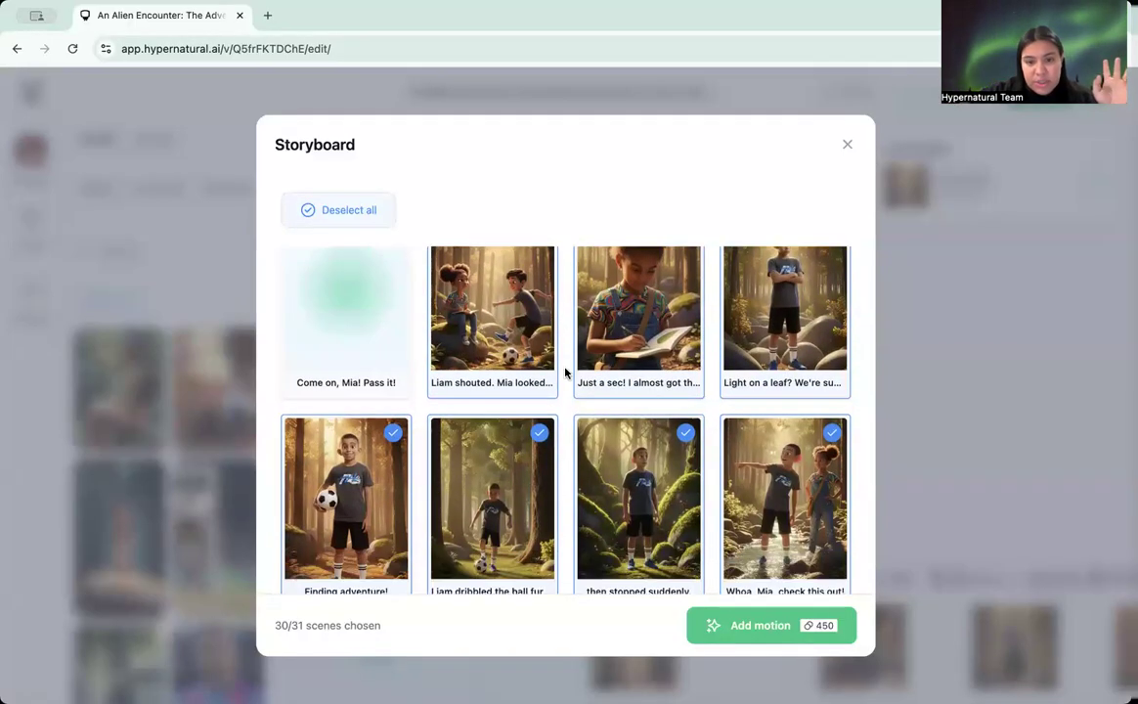
{"action": "scroll", "coordinate": [565, 373], "scroll_direction": "down", "scroll_amount": 10}
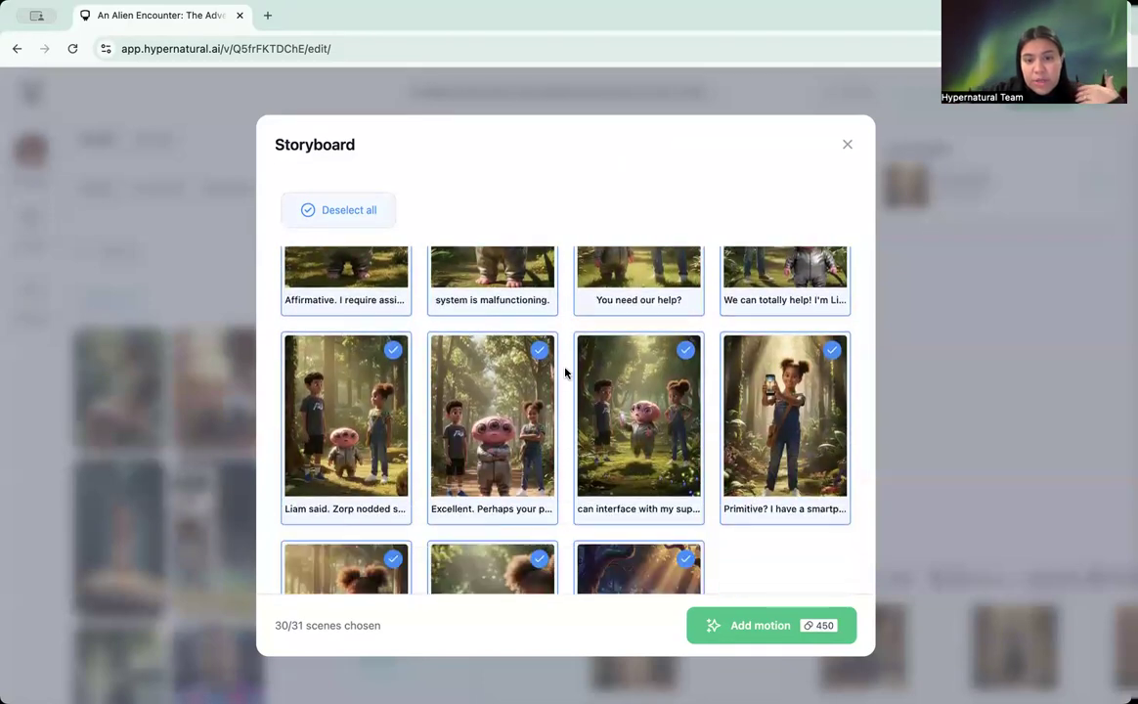
{"action": "scroll", "coordinate": [565, 372], "scroll_direction": "down", "scroll_amount": 3}
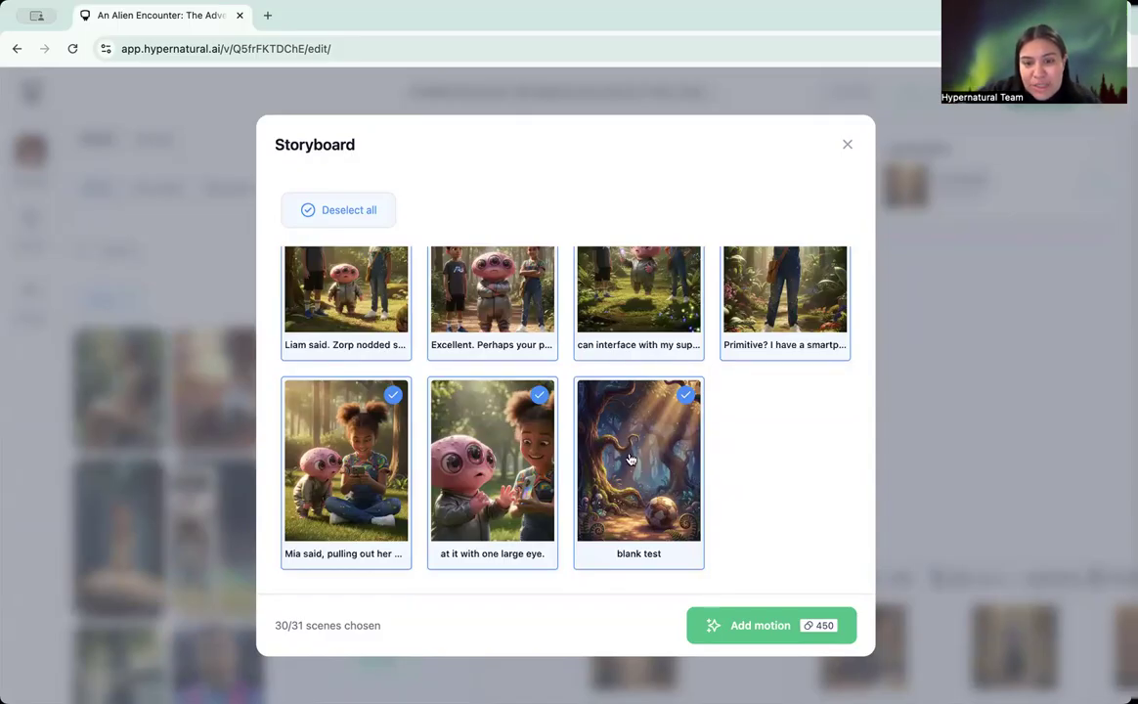
{"action": "left_click", "coordinate": [592, 422]}
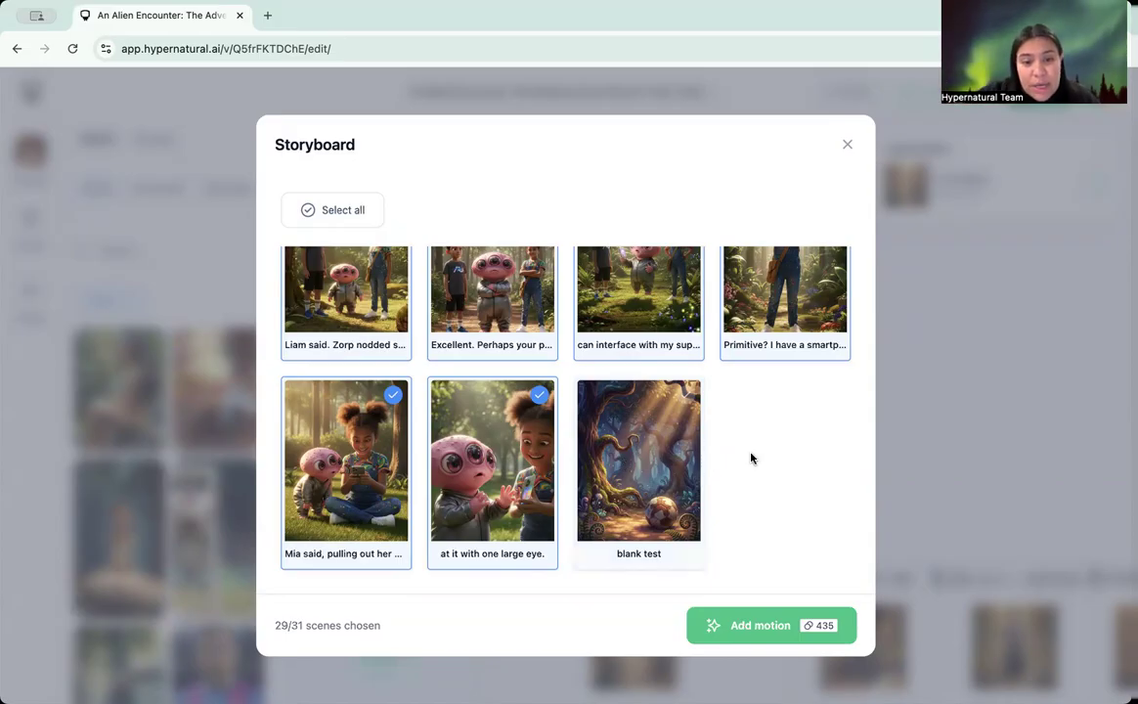
Recheck the chosen storyboard scenes and add motion to all of them.
{"action": "scroll", "coordinate": [653, 440], "scroll_direction": "up", "scroll_amount": 3}
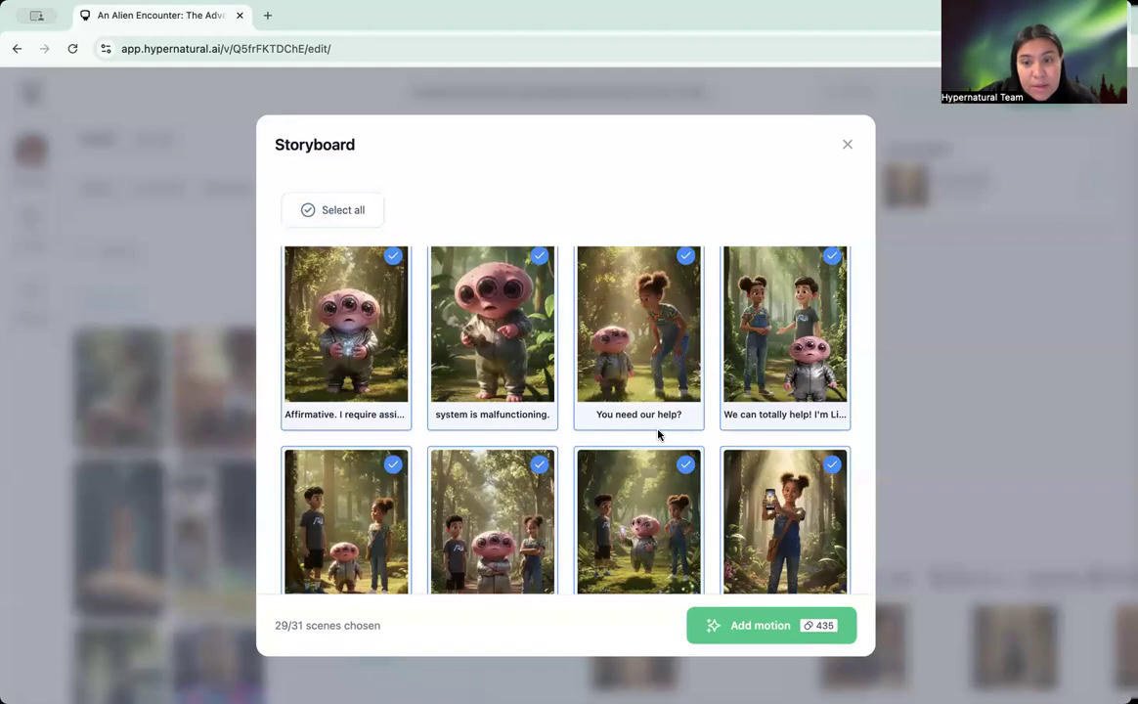
{"action": "scroll", "coordinate": [762, 469], "scroll_direction": "down", "scroll_amount": 1}
{"action": "scroll", "coordinate": [678, 451], "scroll_direction": "down", "scroll_amount": 2}
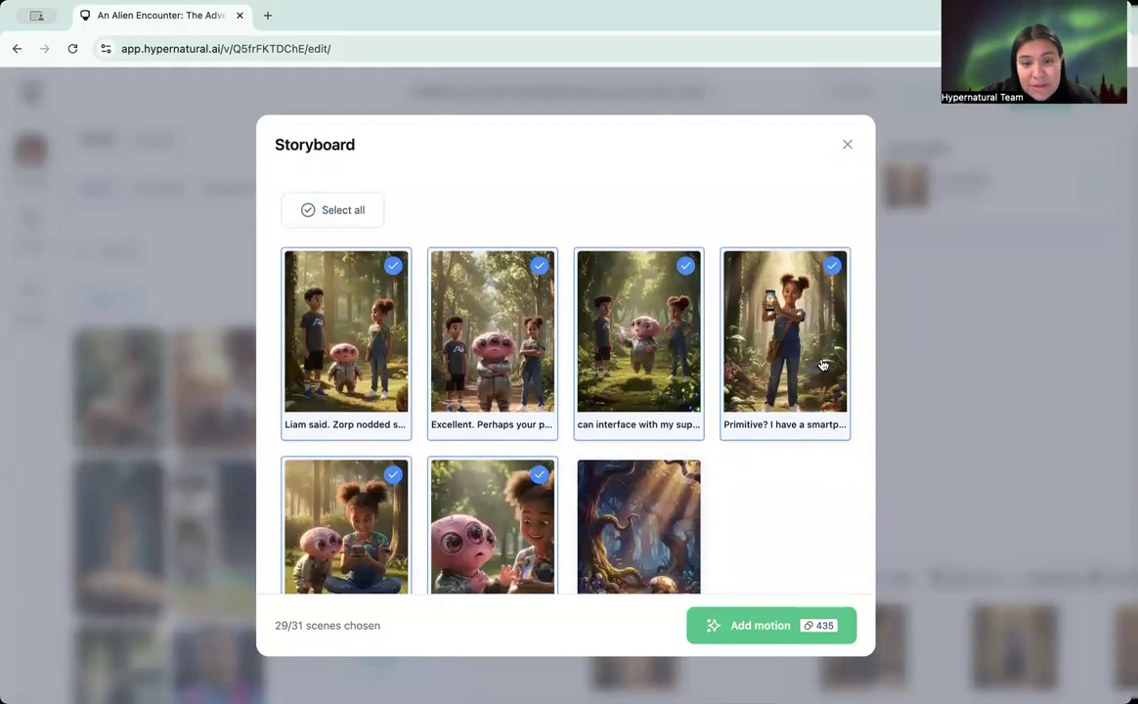
{"action": "scroll", "coordinate": [674, 528], "scroll_direction": "up", "scroll_amount": 2}
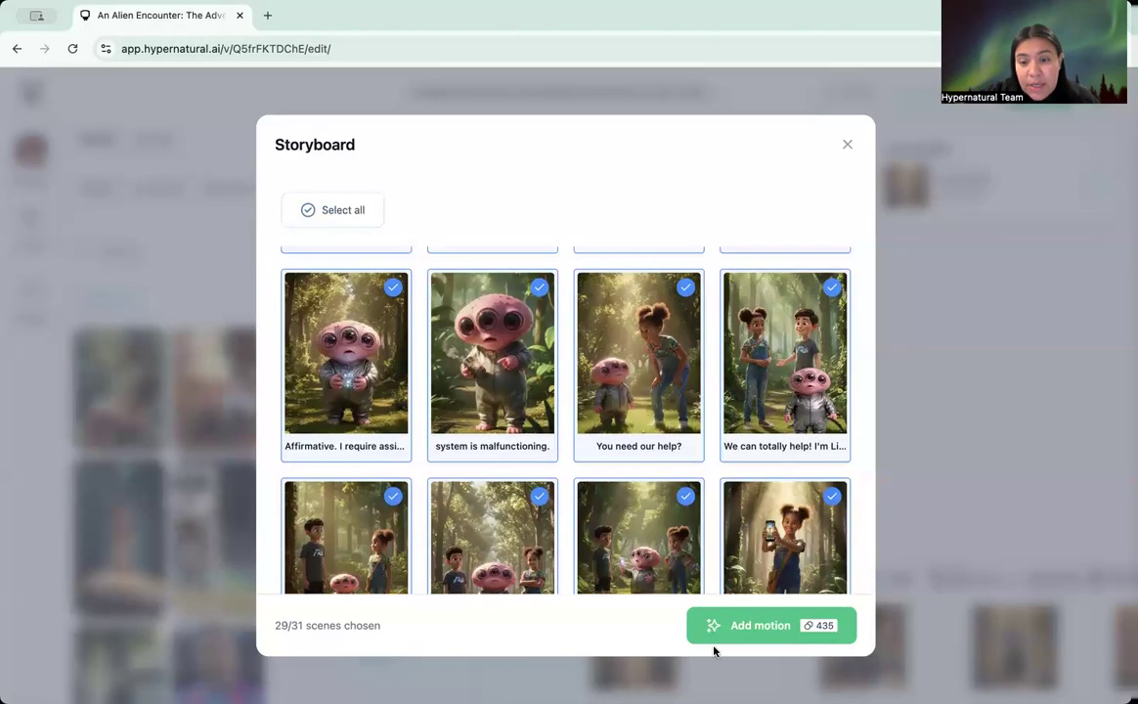
{"action": "left_click", "coordinate": [754, 623]}
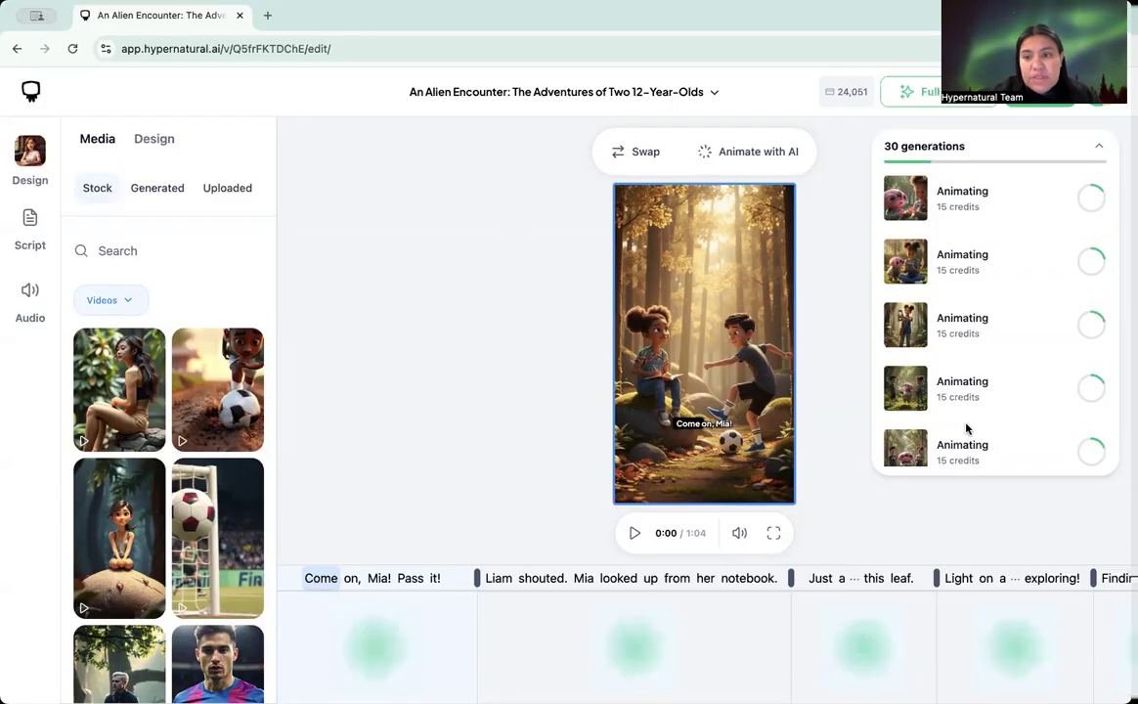
Check the progress of the scene animations in the generation list and along the timeline.
{"action": "scroll", "coordinate": [966, 429], "scroll_direction": "down", "scroll_amount": 5}
{"action": "scroll", "coordinate": [966, 428], "scroll_direction": "down", "scroll_amount": 5}
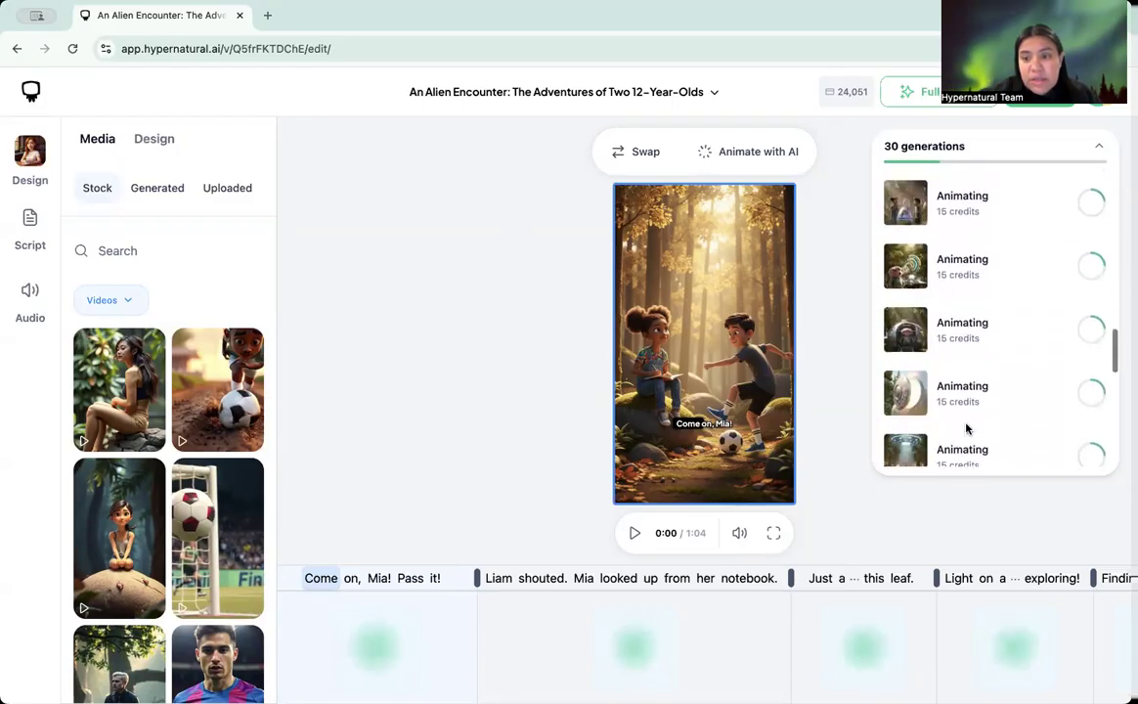
{"action": "scroll", "coordinate": [965, 428], "scroll_direction": "down", "scroll_amount": 3}
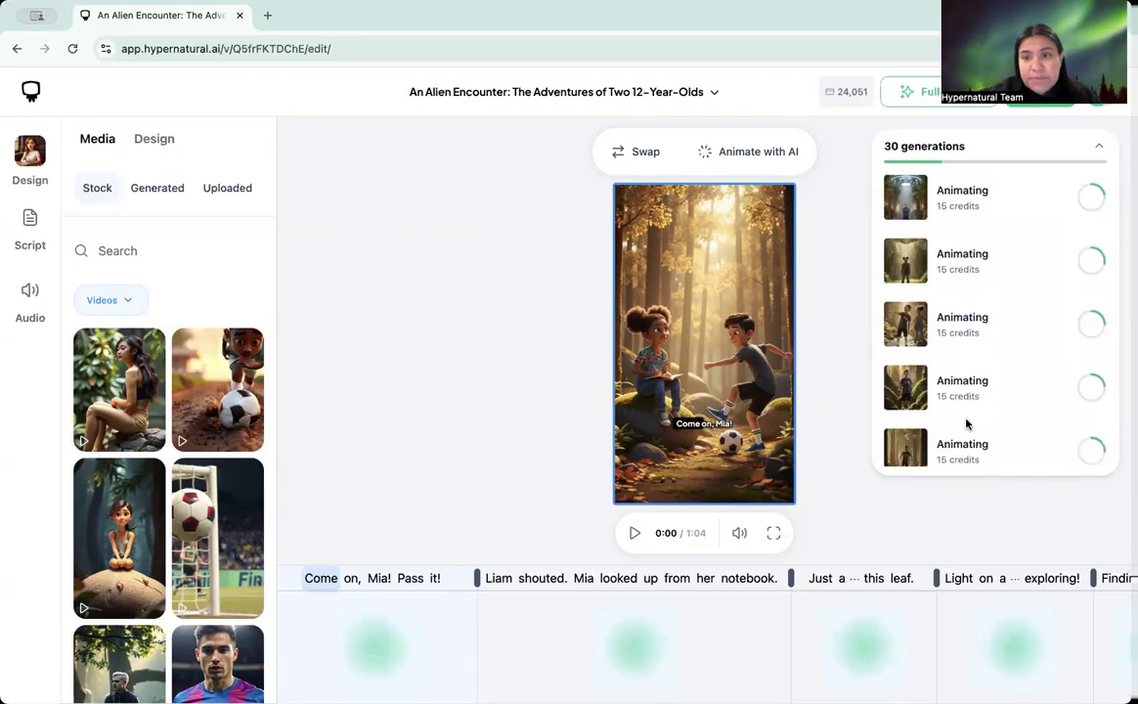
{"action": "scroll", "coordinate": [965, 423], "scroll_direction": "down", "scroll_amount": 3}
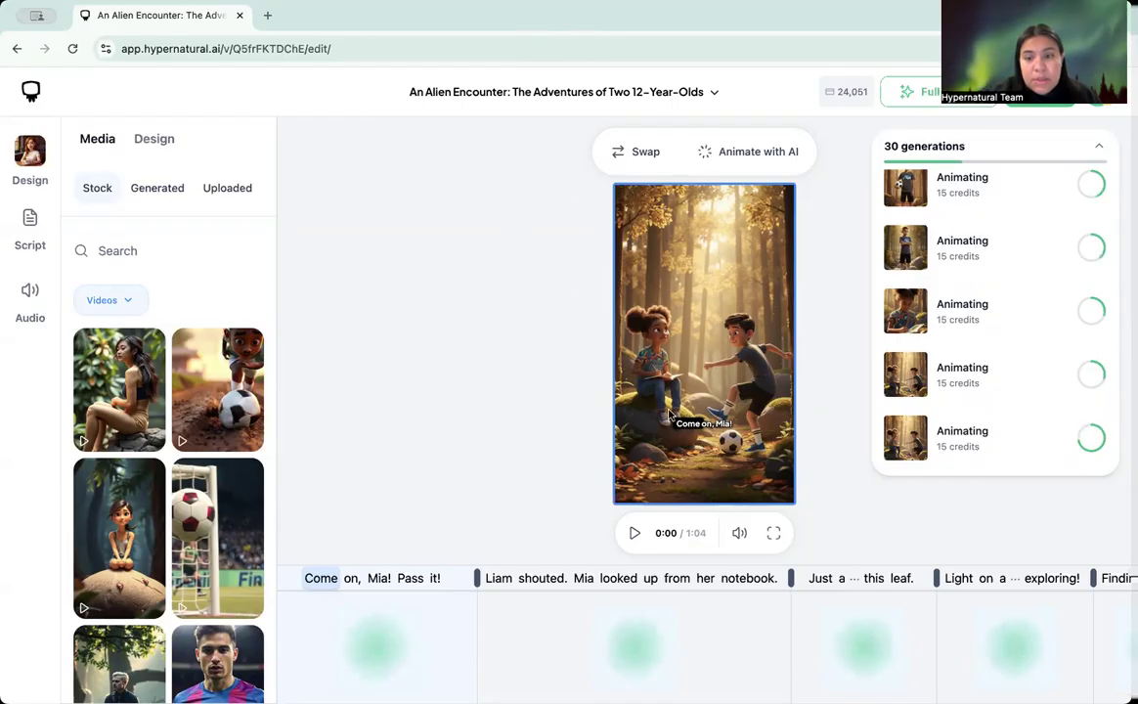
{"action": "scroll", "coordinate": [881, 612], "scroll_direction": "right", "scroll_amount": 3}
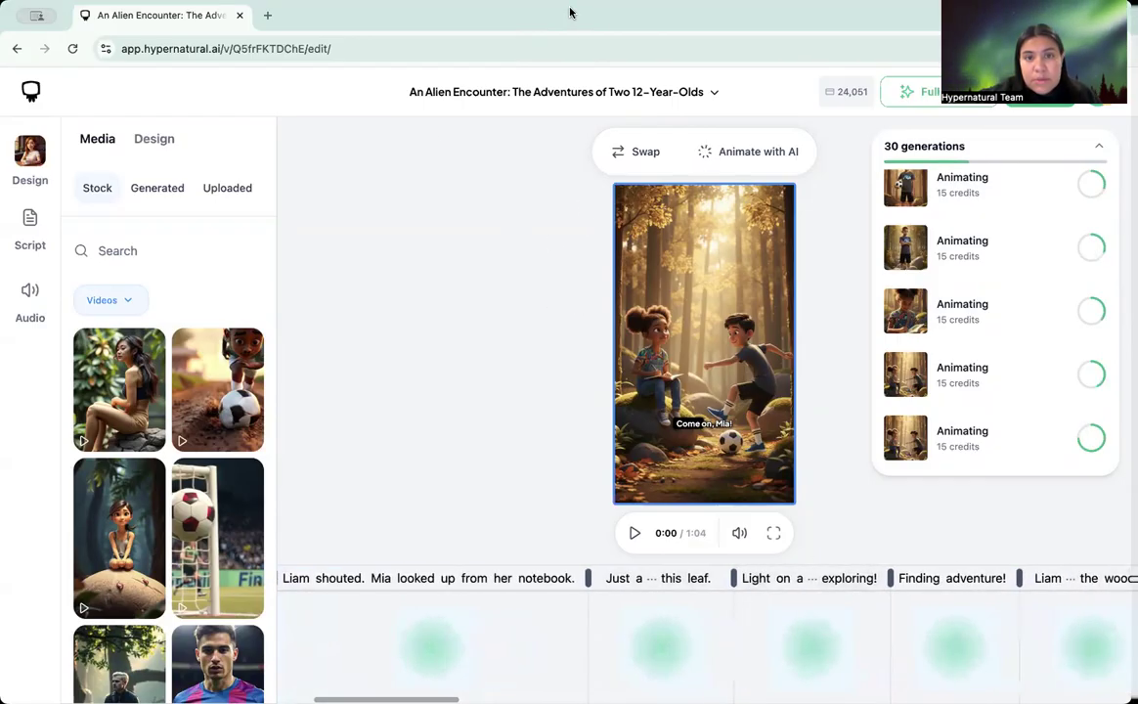
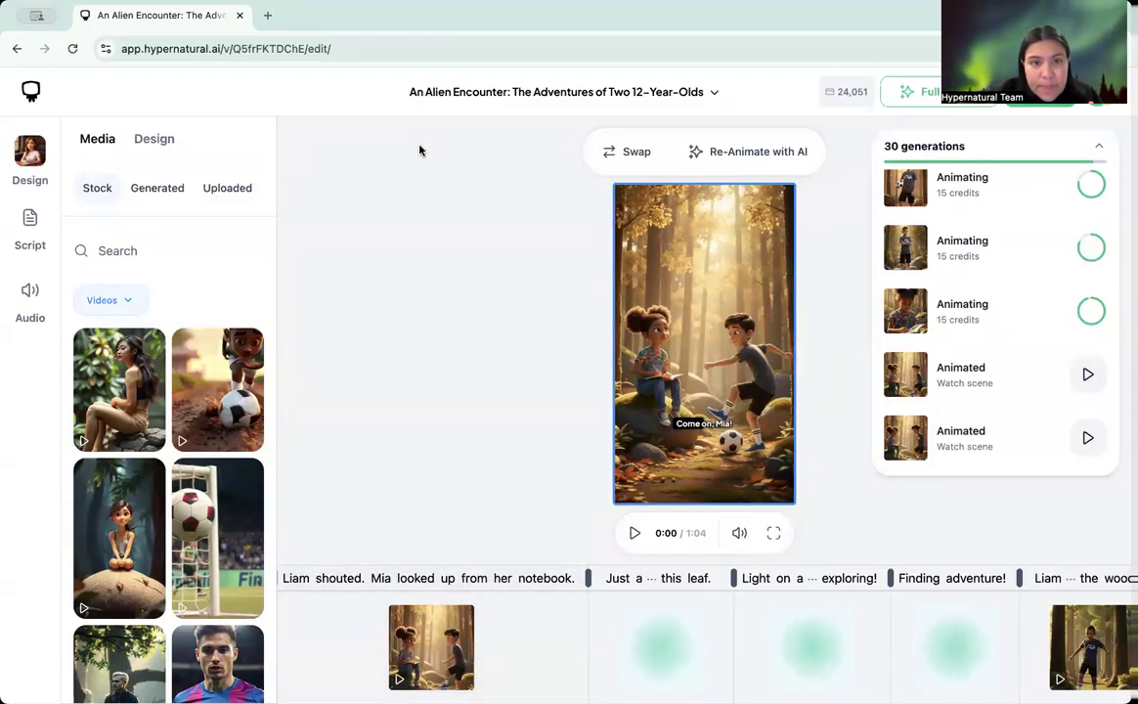
Look over the animated scenes in the timeline and play the video from the "Liam shouted. Mia looked up from her notebook." scene.
{"action": "scroll", "coordinate": [671, 625], "scroll_direction": "right", "scroll_amount": 6}
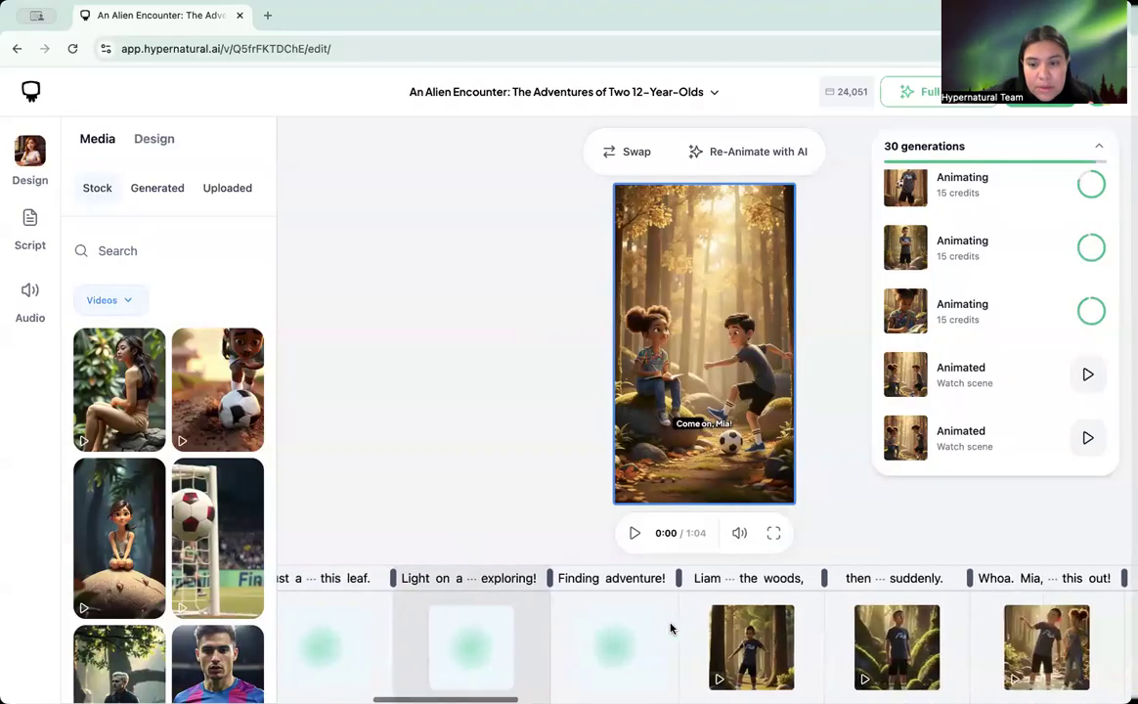
{"action": "scroll", "coordinate": [671, 625], "scroll_direction": "left", "scroll_amount": 5}
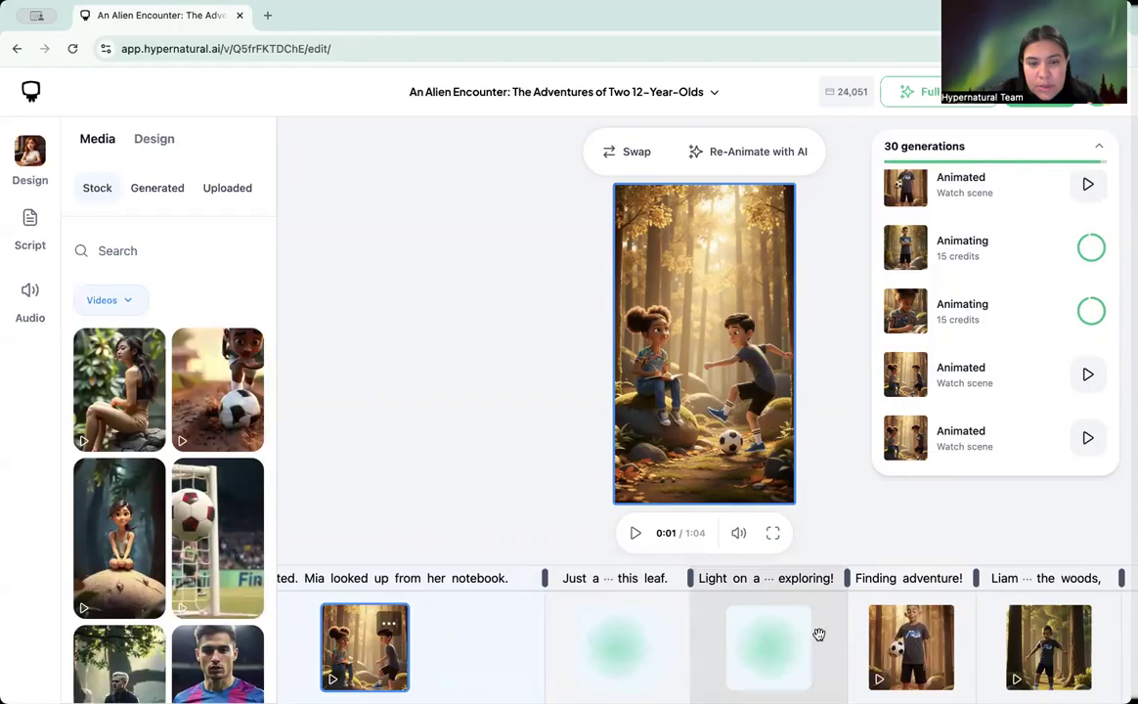
{"action": "scroll", "coordinate": [819, 635], "scroll_direction": "right", "scroll_amount": 10}
{"action": "scroll", "coordinate": [819, 634], "scroll_direction": "left", "scroll_amount": 10}
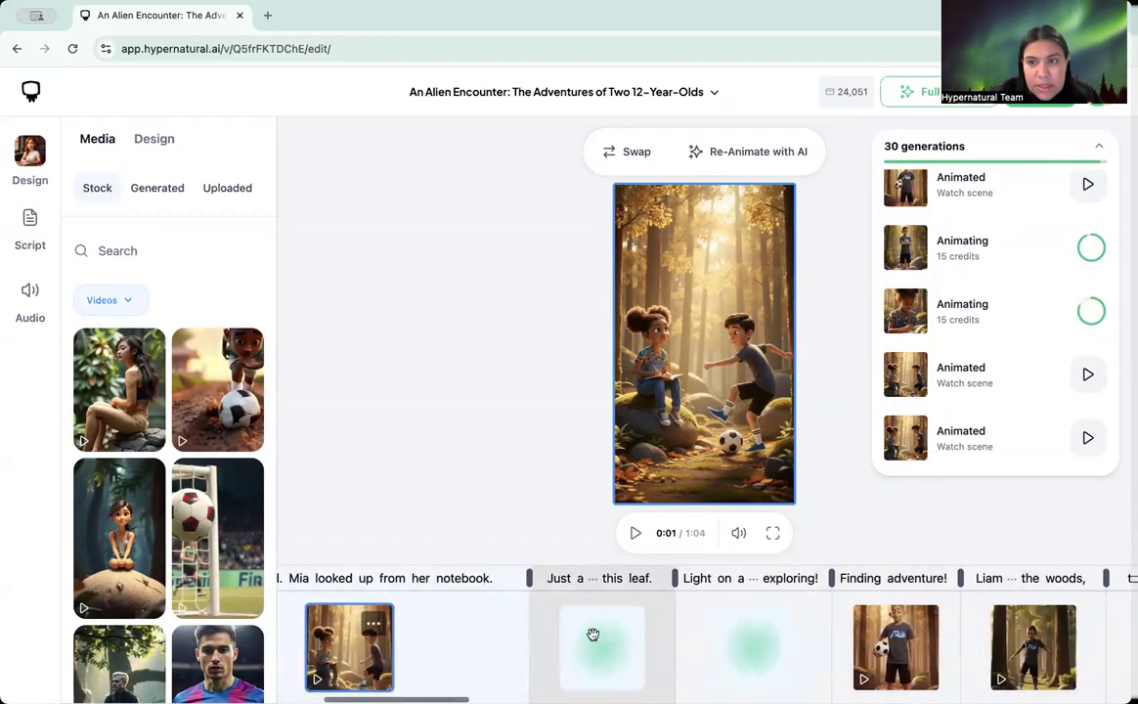
{"action": "scroll", "coordinate": [593, 634], "scroll_direction": "left", "scroll_amount": 2}
{"action": "left_click", "coordinate": [635, 533]}
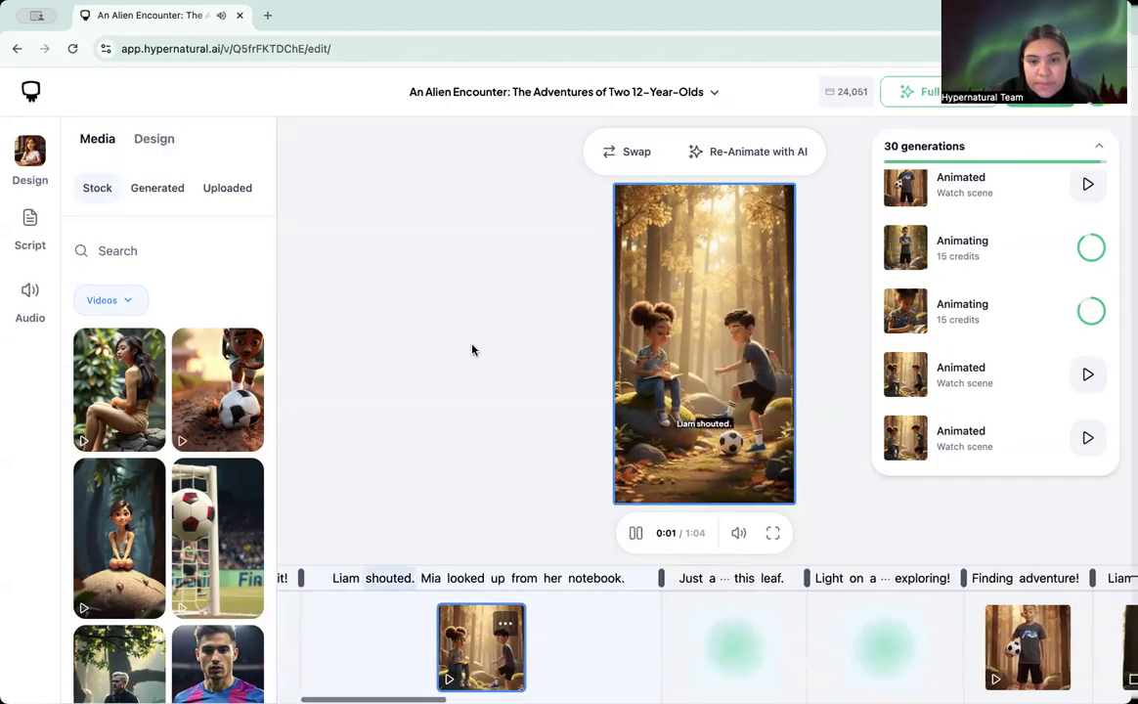
Play the animated video from the opening "Come on, Mia! Pass it!" scene and pause it at the "Universal translator" scene.
{"action": "left_click", "coordinate": [636, 533]}
{"action": "scroll", "coordinate": [492, 678], "scroll_direction": "left", "scroll_amount": 3}
{"action": "left_click", "coordinate": [354, 645]}
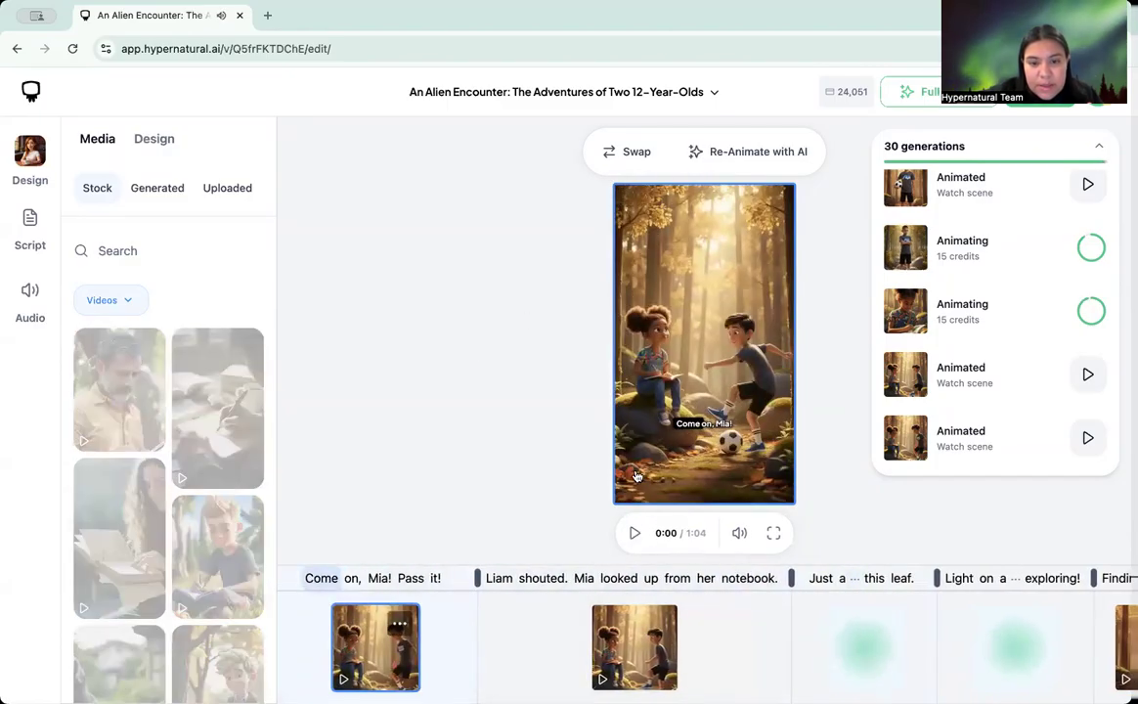
{"action": "left_click", "coordinate": [634, 533]}
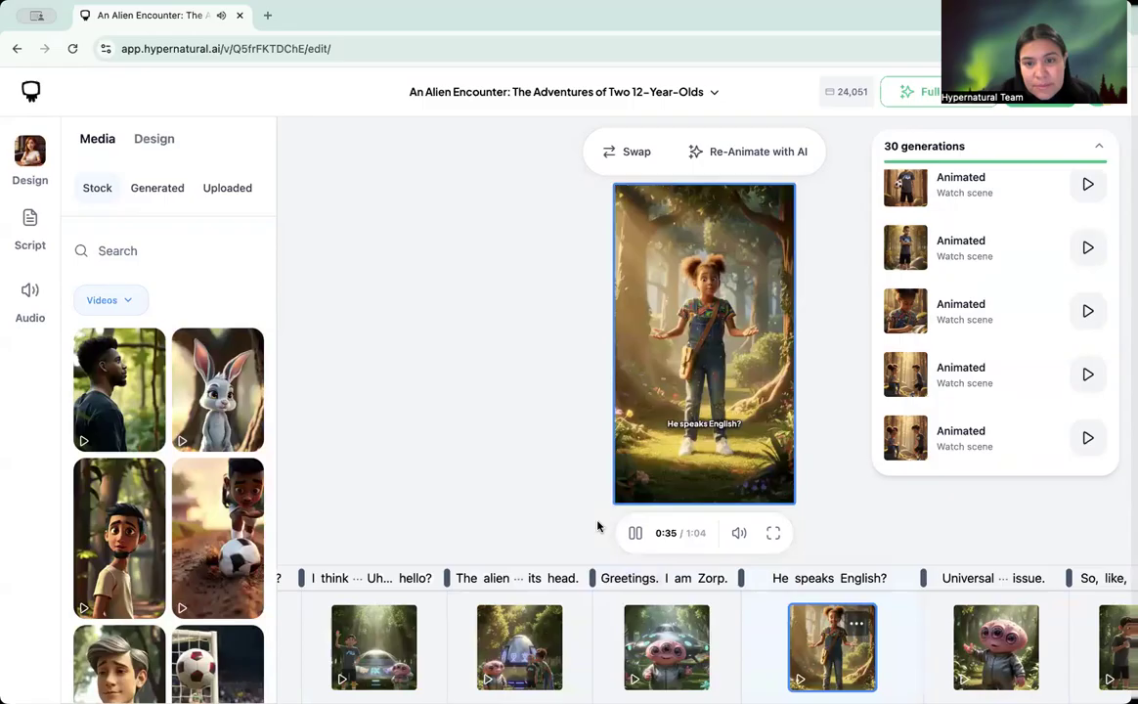
{"action": "left_click", "coordinate": [634, 533]}
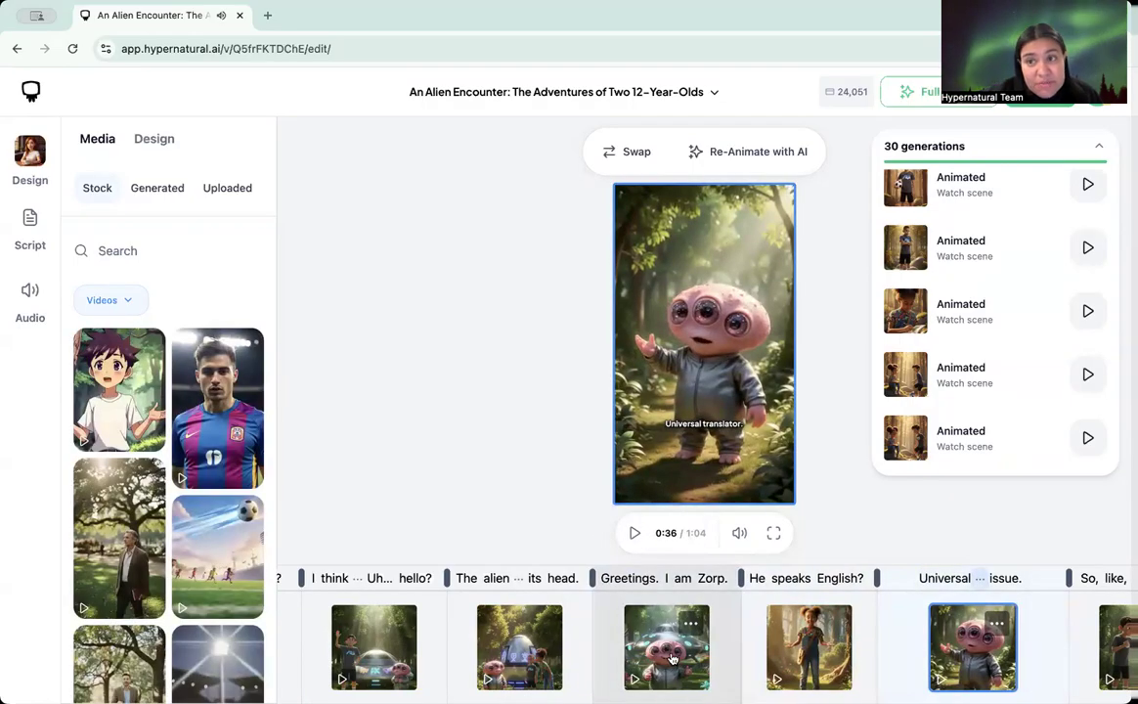
Go back to the scenes where the figure emerges from the spacecraft and compare their images and captions through "*series of clicks and whirs*".
{"action": "scroll", "coordinate": [633, 662], "scroll_direction": "left", "scroll_amount": 5}
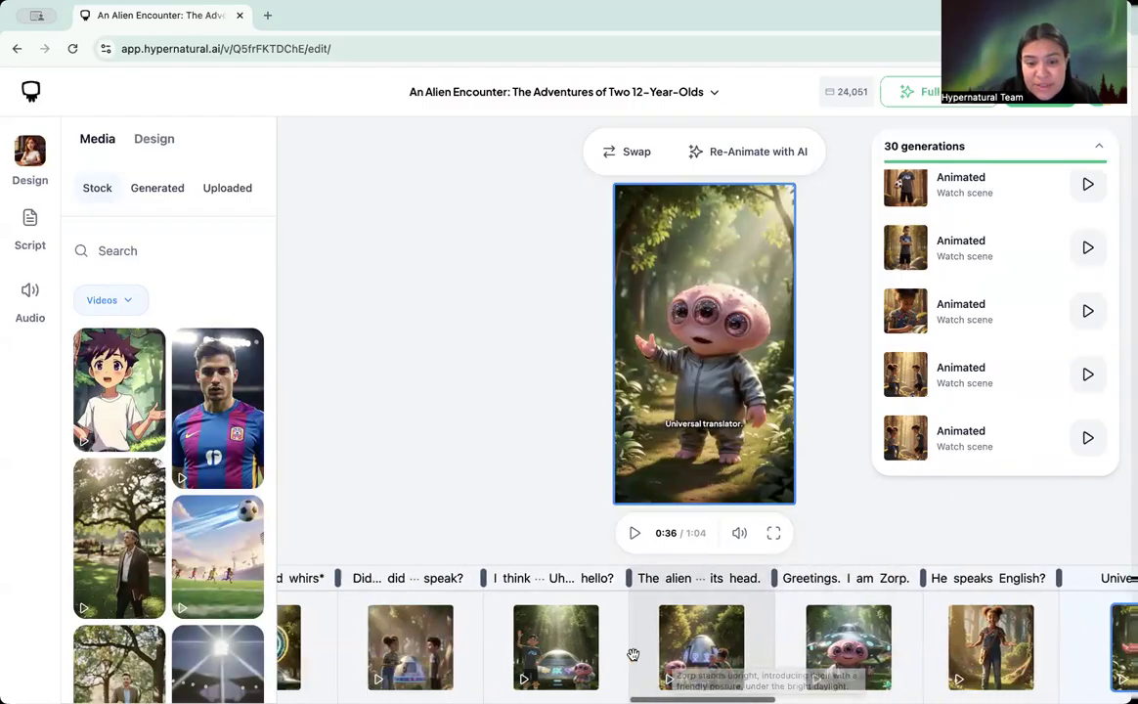
{"action": "scroll", "coordinate": [598, 642], "scroll_direction": "left", "scroll_amount": 3}
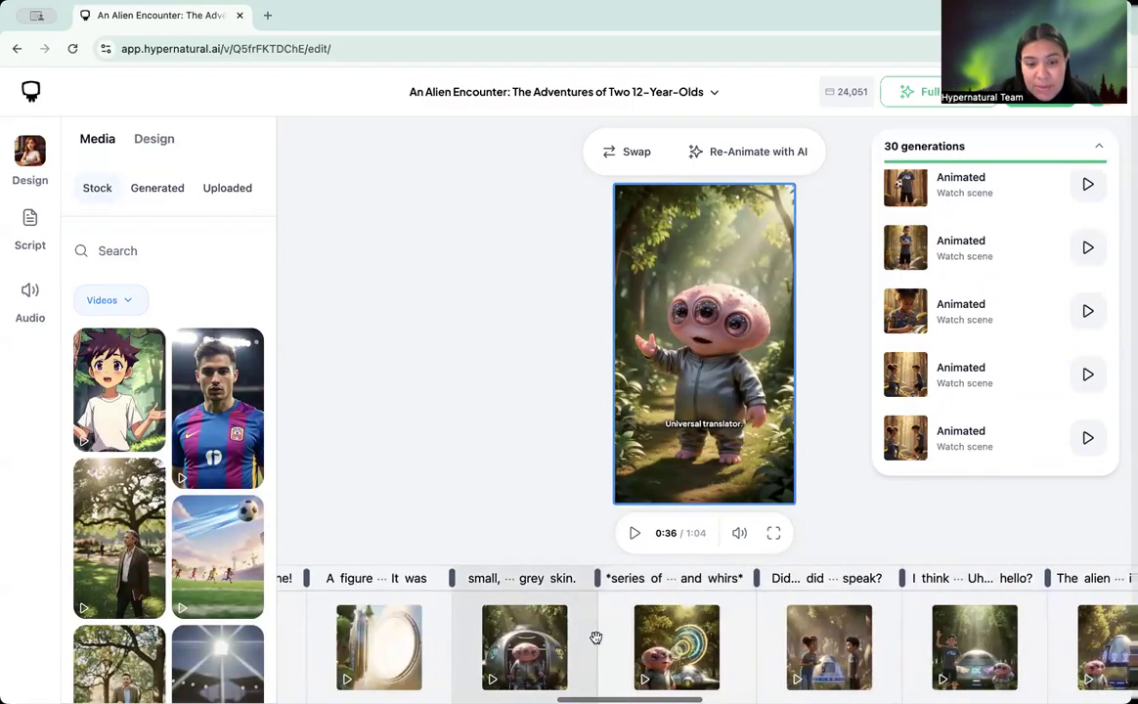
{"action": "left_click", "coordinate": [552, 645]}
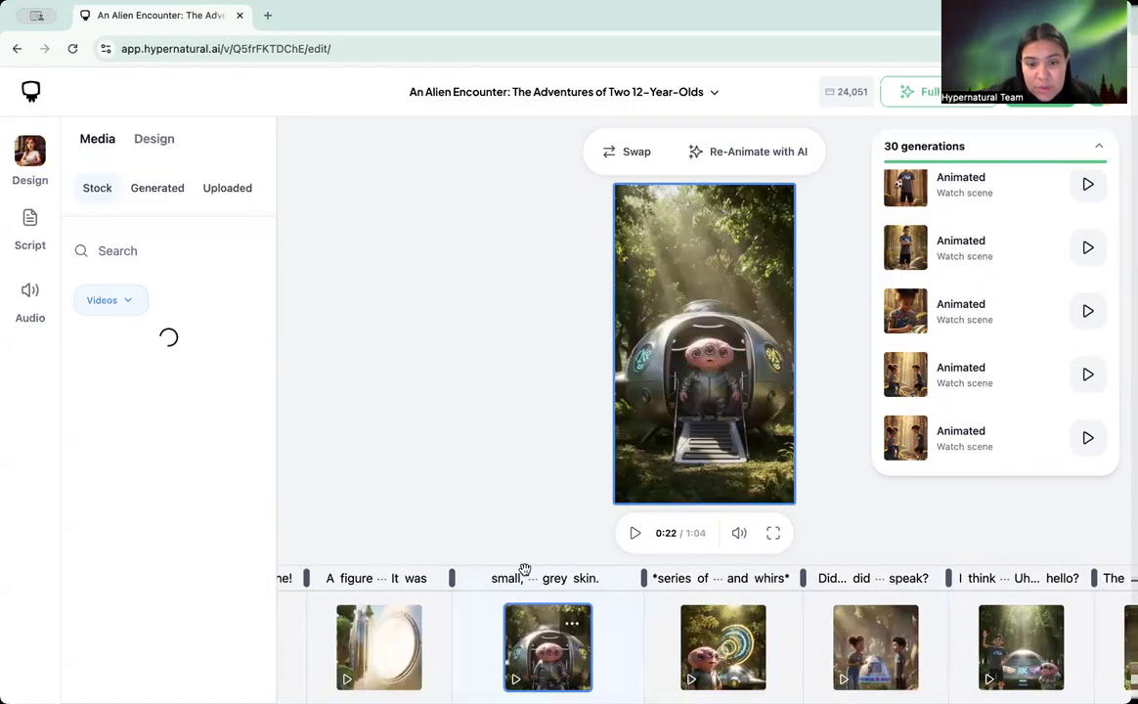
{"action": "left_click", "coordinate": [533, 576]}
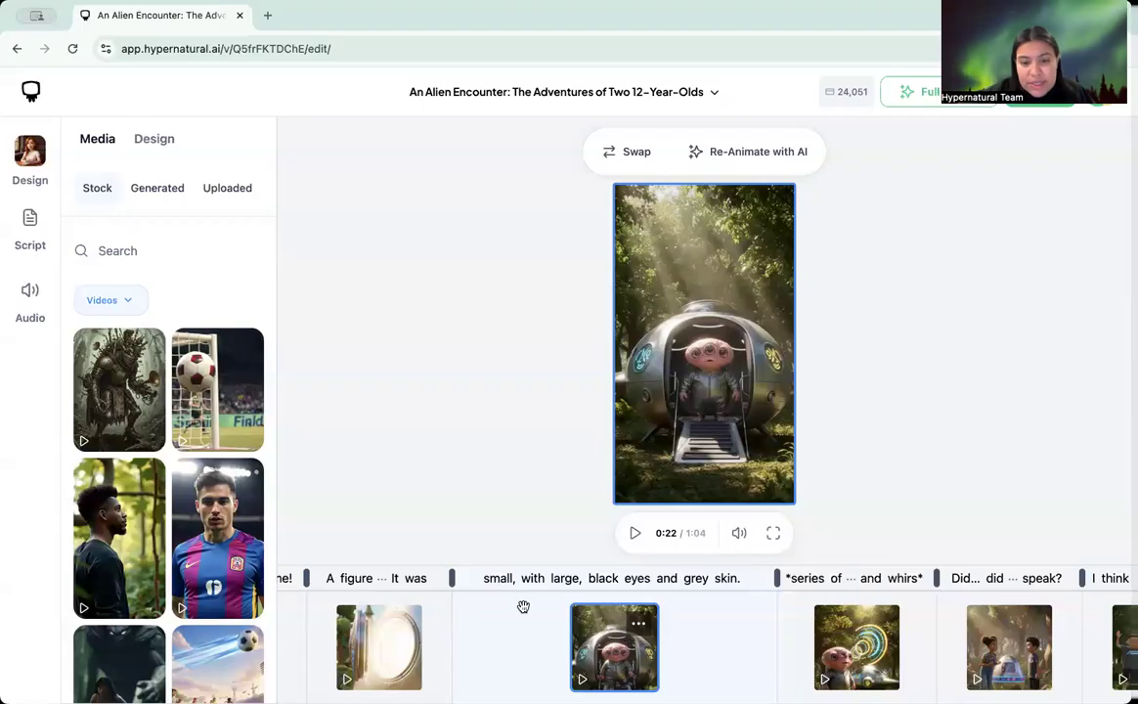
{"action": "left_click", "coordinate": [850, 588]}
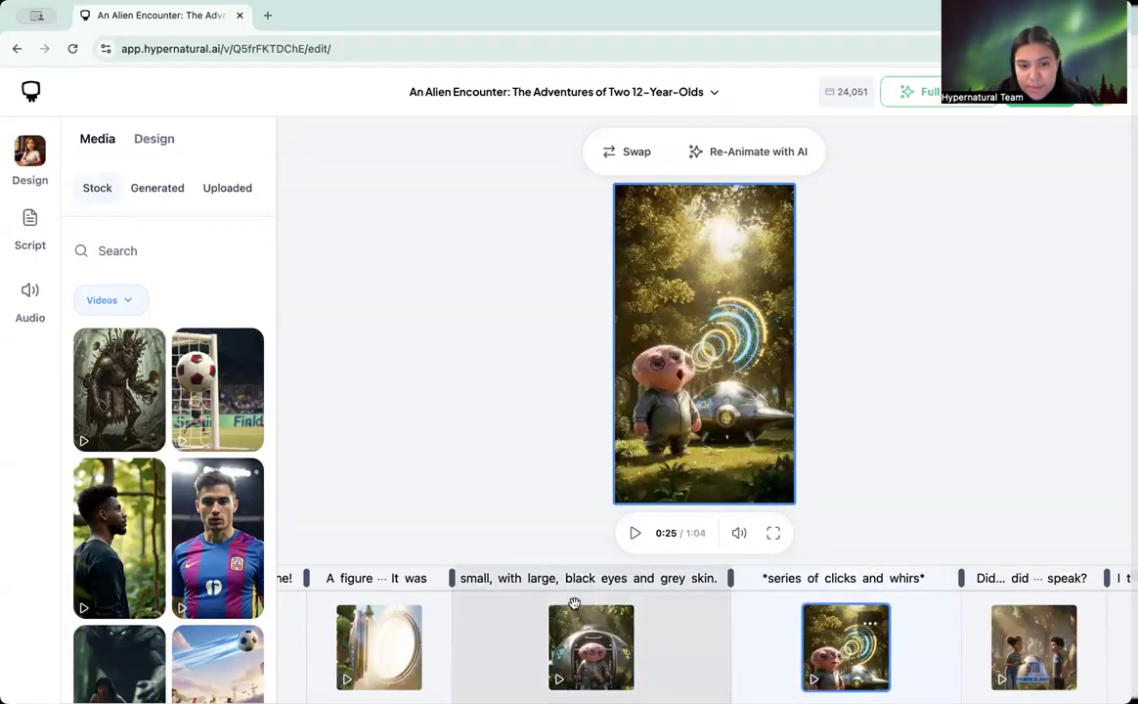
{"action": "scroll", "coordinate": [516, 615], "scroll_direction": "left", "scroll_amount": 2}
{"action": "left_click", "coordinate": [483, 581]}
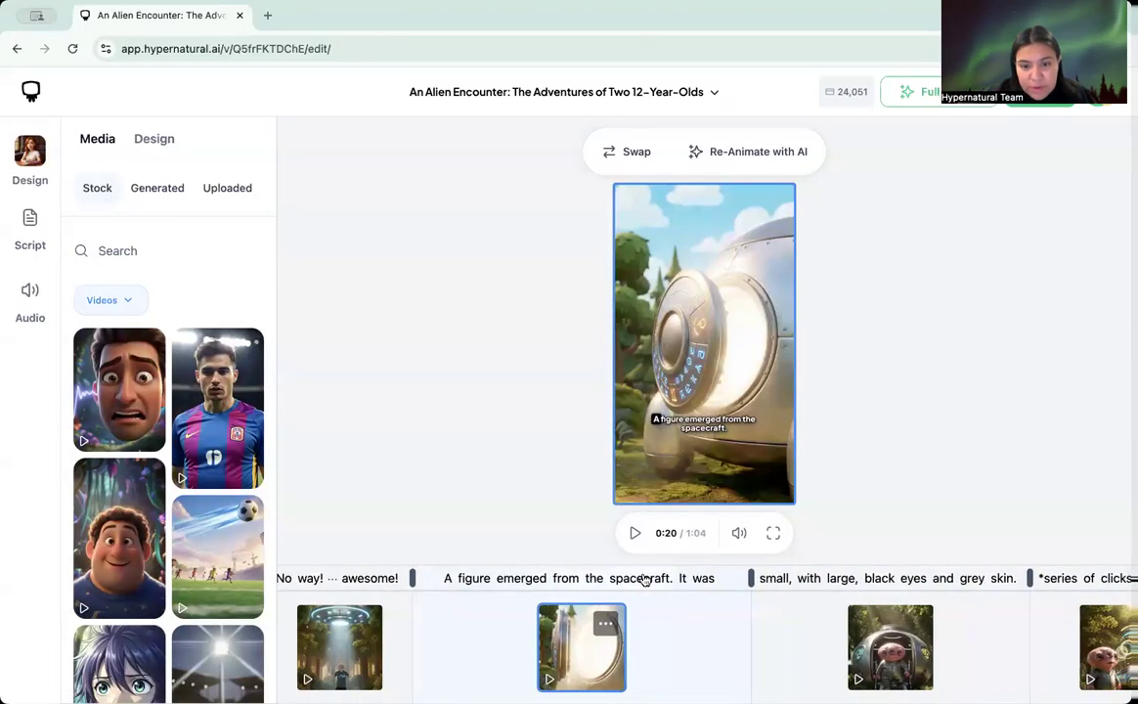
{"action": "scroll", "coordinate": [892, 584], "scroll_direction": "right", "scroll_amount": 2}
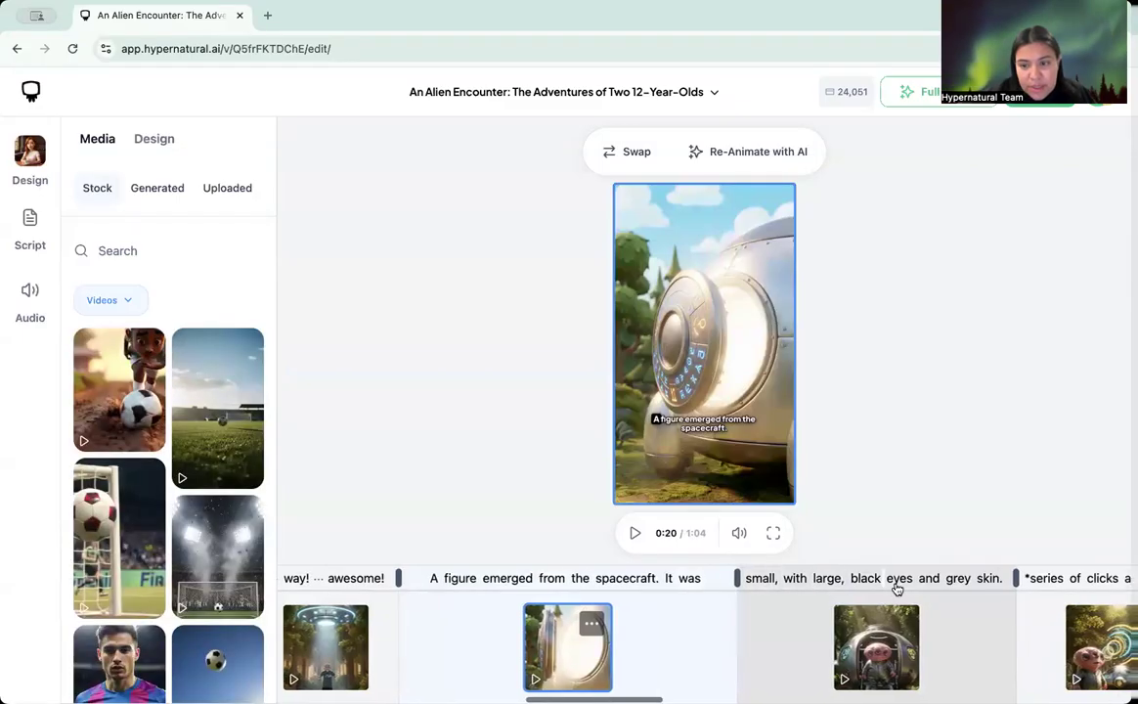
{"action": "scroll", "coordinate": [868, 637], "scroll_direction": "right", "scroll_amount": 2}
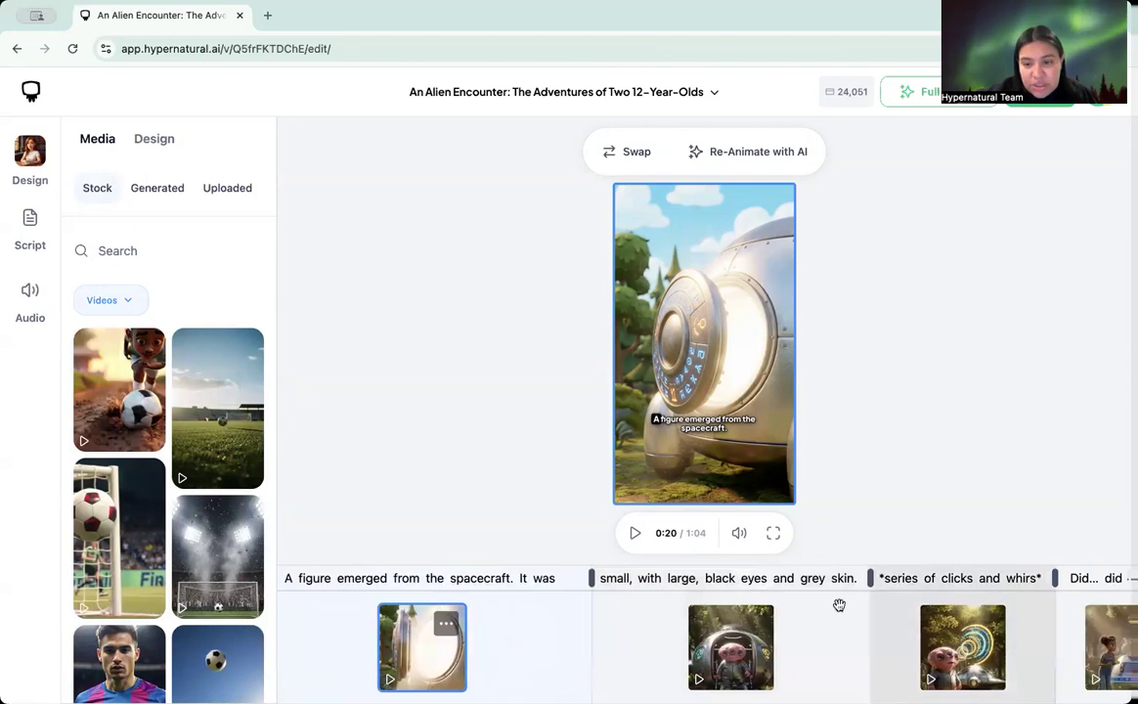
Compare the spacecraft and background across the "*series of clicks and whirs*", "Did... did it just speak?" and "I think so!" scenes.
{"action": "scroll", "coordinate": [790, 625], "scroll_direction": "right", "scroll_amount": 6}
{"action": "scroll", "coordinate": [790, 625], "scroll_direction": "right", "scroll_amount": 4}
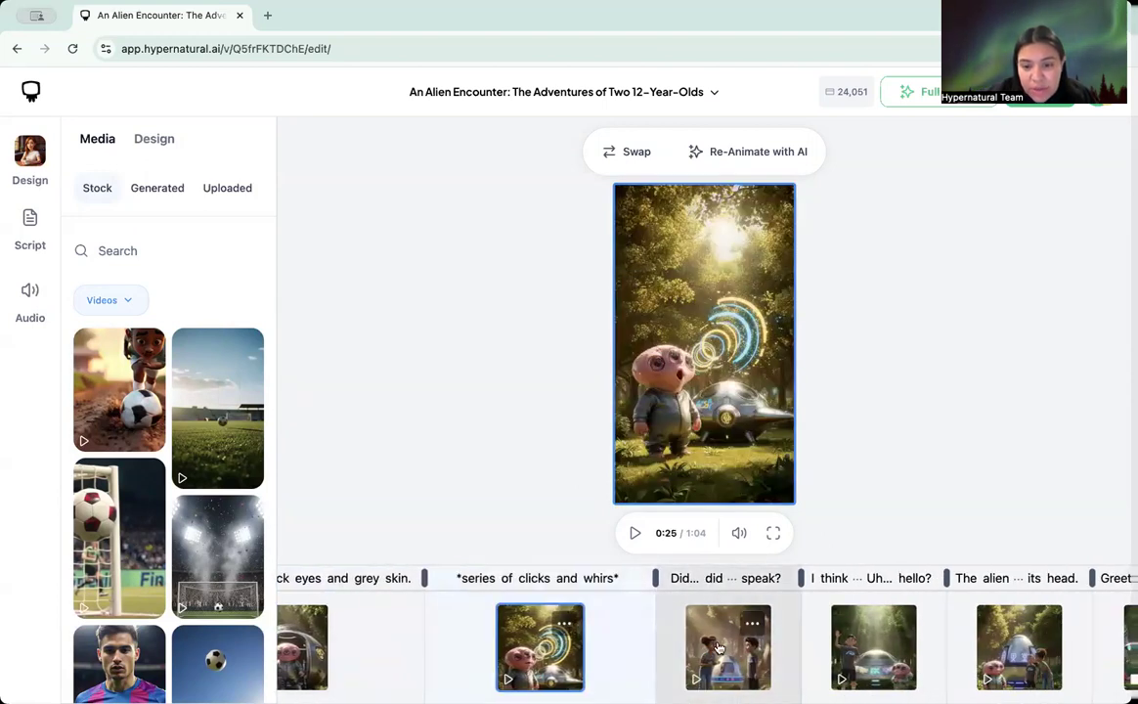
{"action": "left_click", "coordinate": [708, 665]}
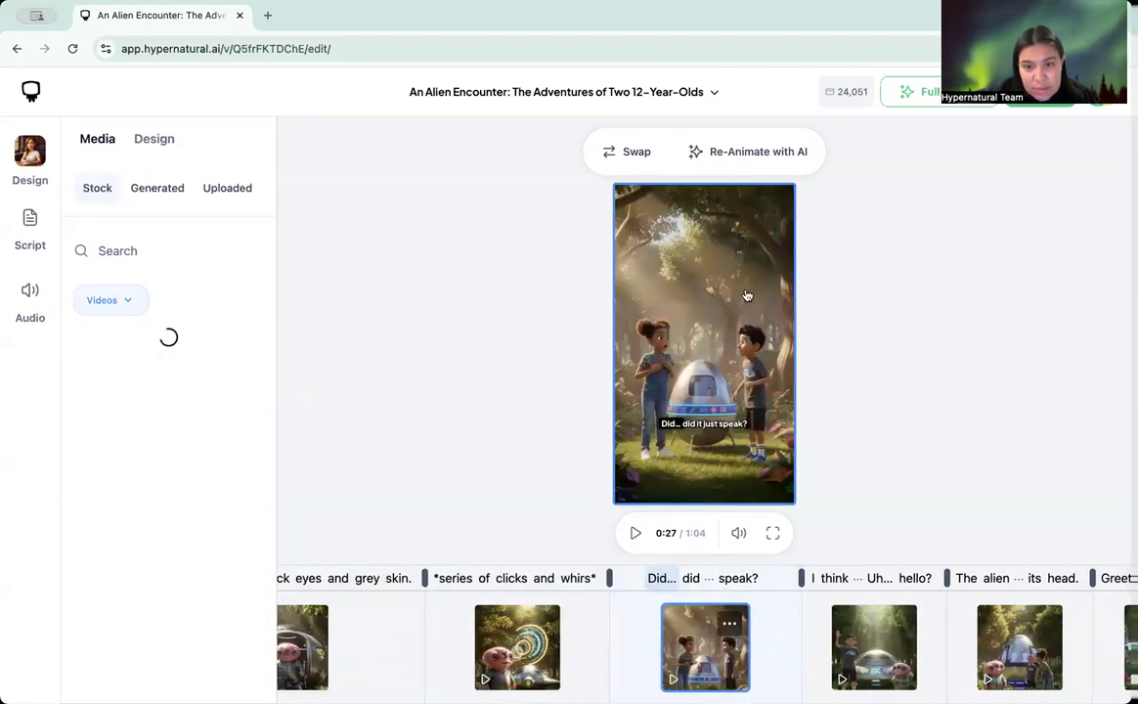
{"action": "scroll", "coordinate": [916, 668], "scroll_direction": "right", "scroll_amount": 3}
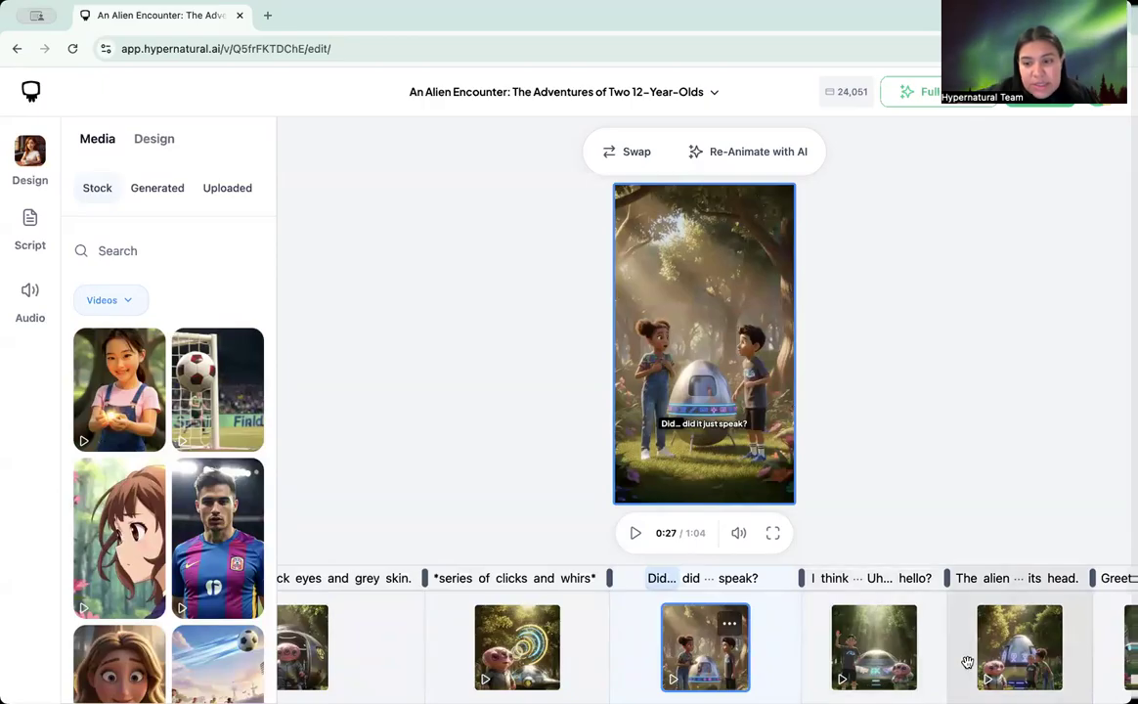
{"action": "scroll", "coordinate": [675, 647], "scroll_direction": "left", "scroll_amount": 3}
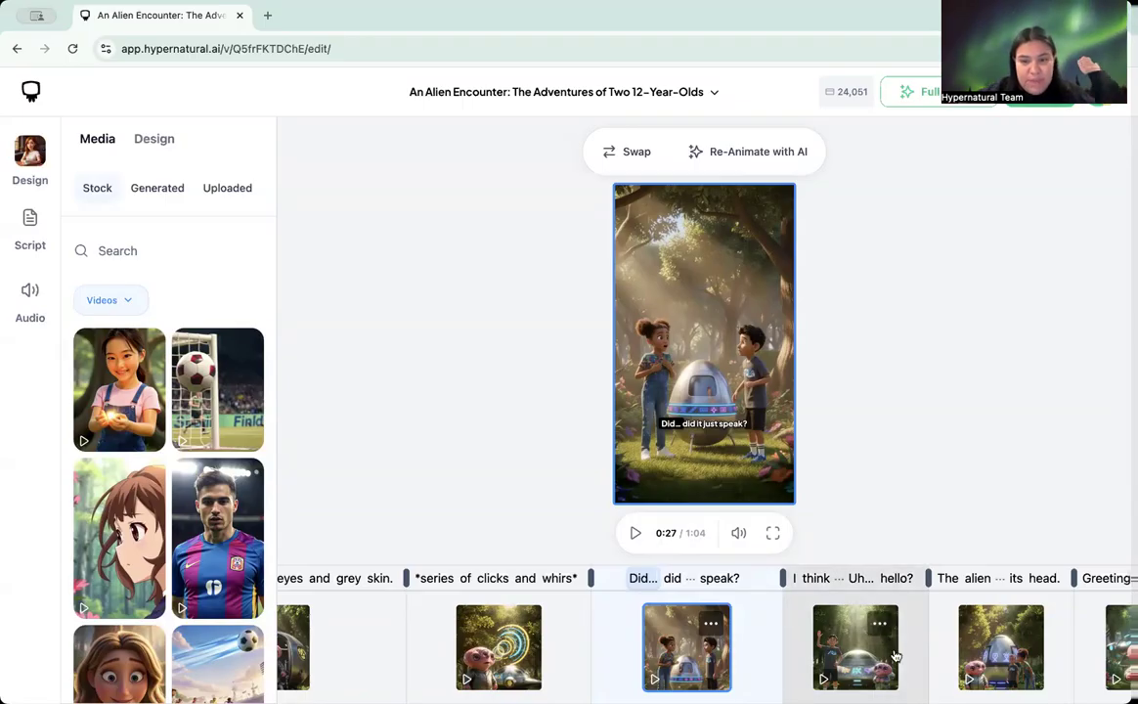
{"action": "scroll", "coordinate": [685, 635], "scroll_direction": "right", "scroll_amount": 1}
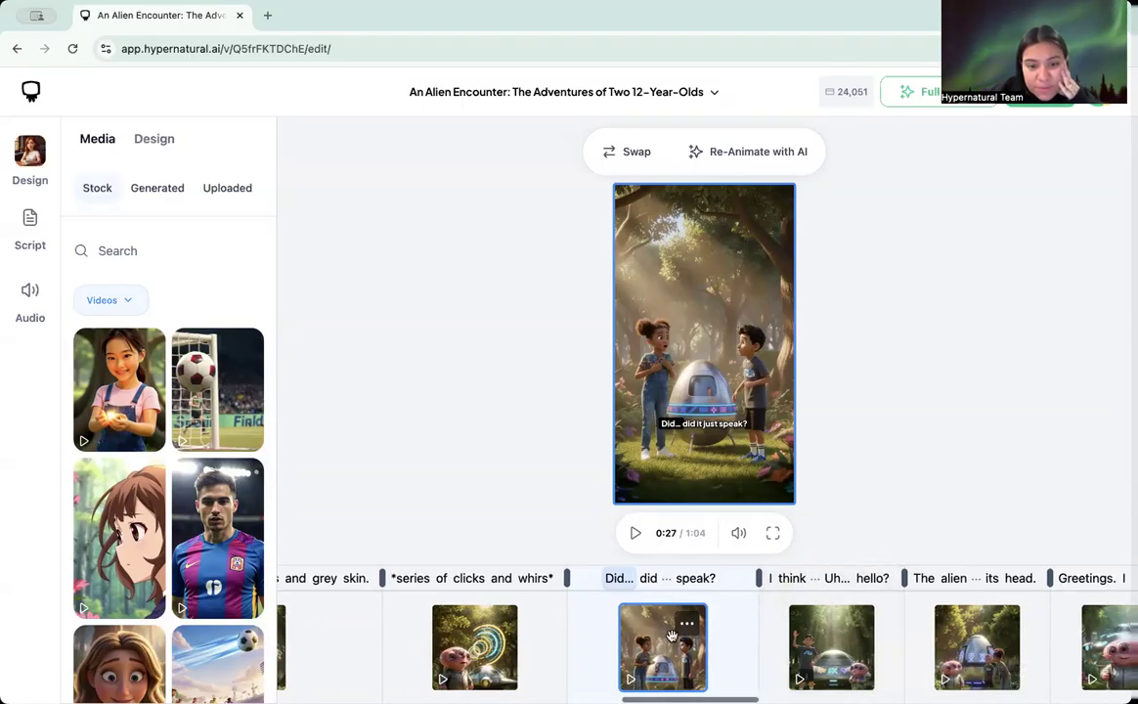
{"action": "left_click", "coordinate": [479, 646]}
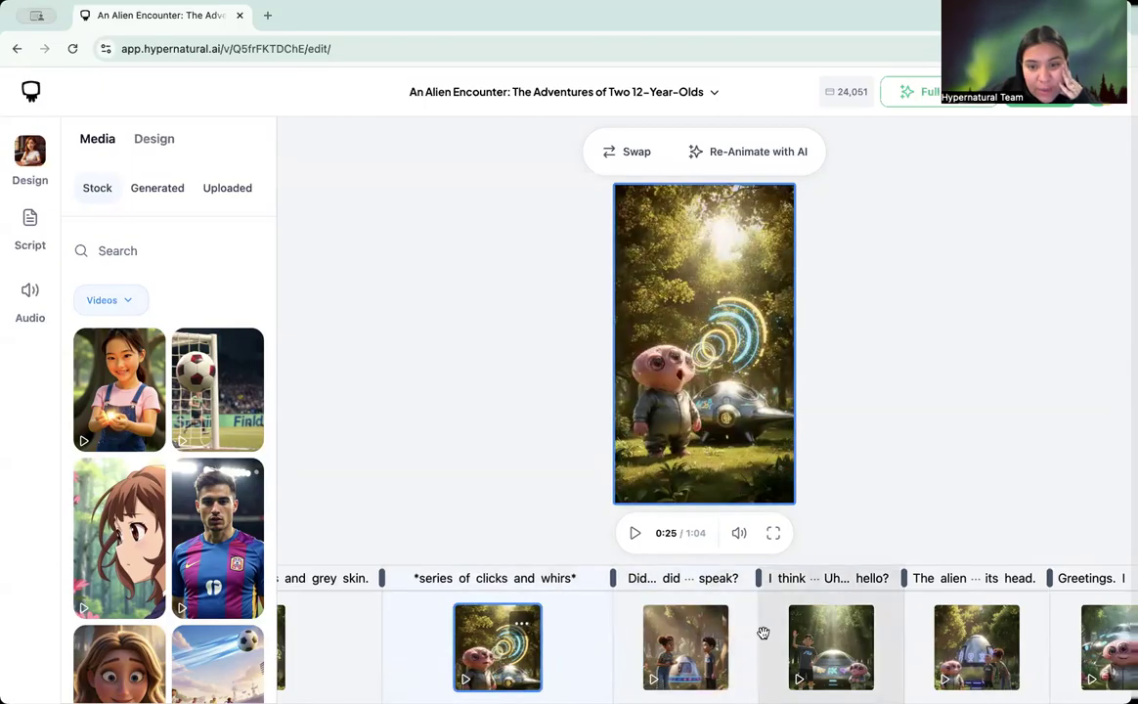
{"action": "scroll", "coordinate": [713, 646], "scroll_direction": "right", "scroll_amount": 5}
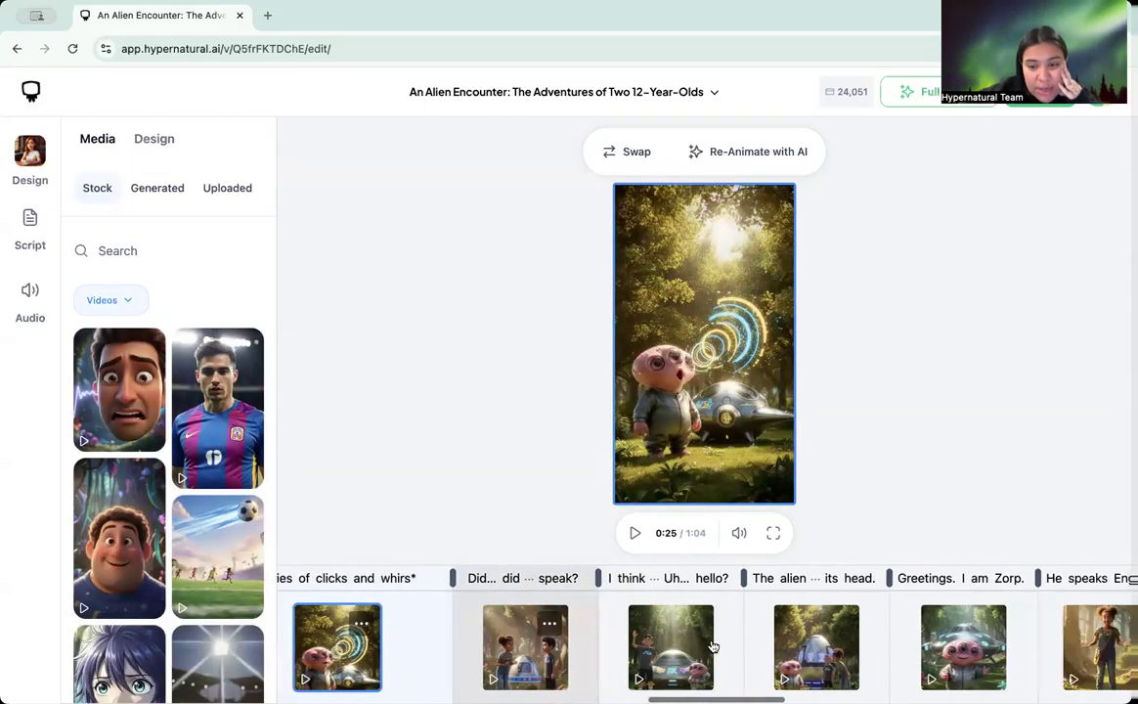
{"action": "left_click", "coordinate": [645, 653]}
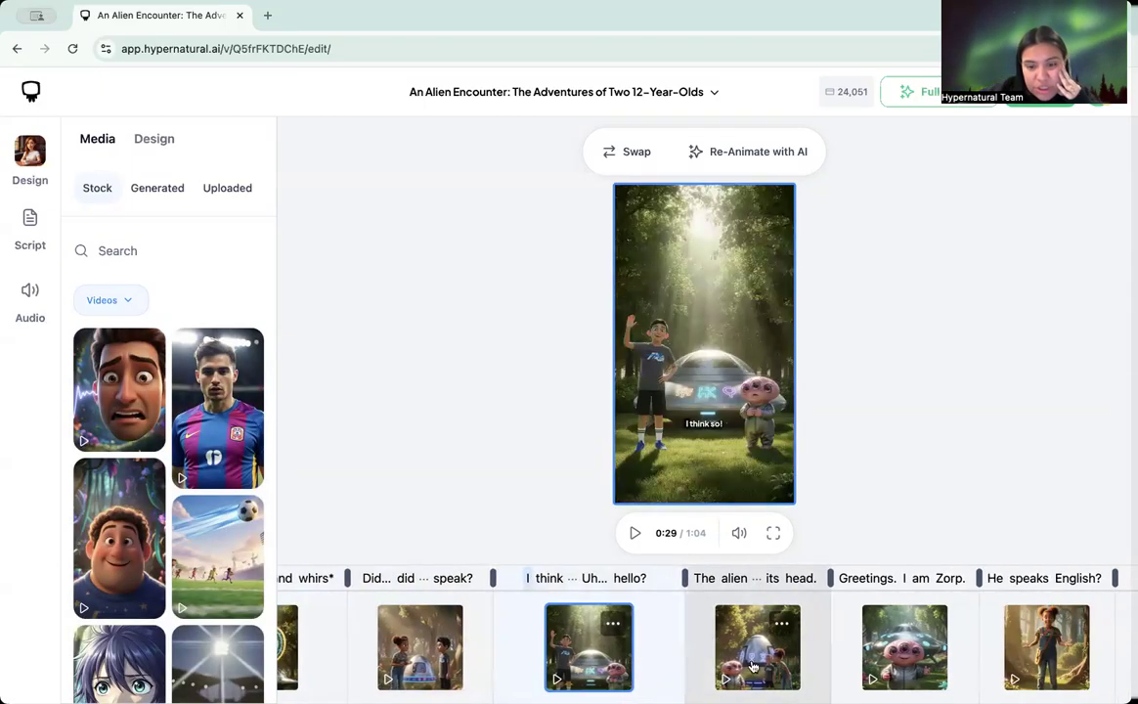
{"action": "scroll", "coordinate": [738, 650], "scroll_direction": "right", "scroll_amount": 1}
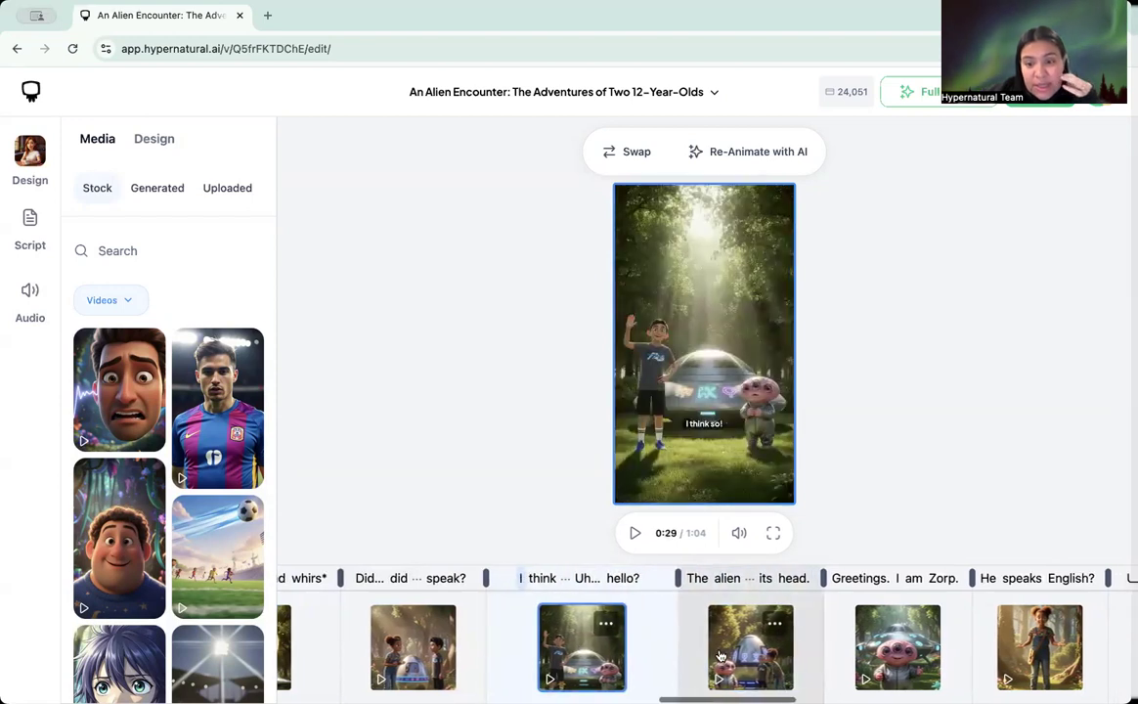
{"action": "scroll", "coordinate": [721, 655], "scroll_direction": "right", "scroll_amount": 1}
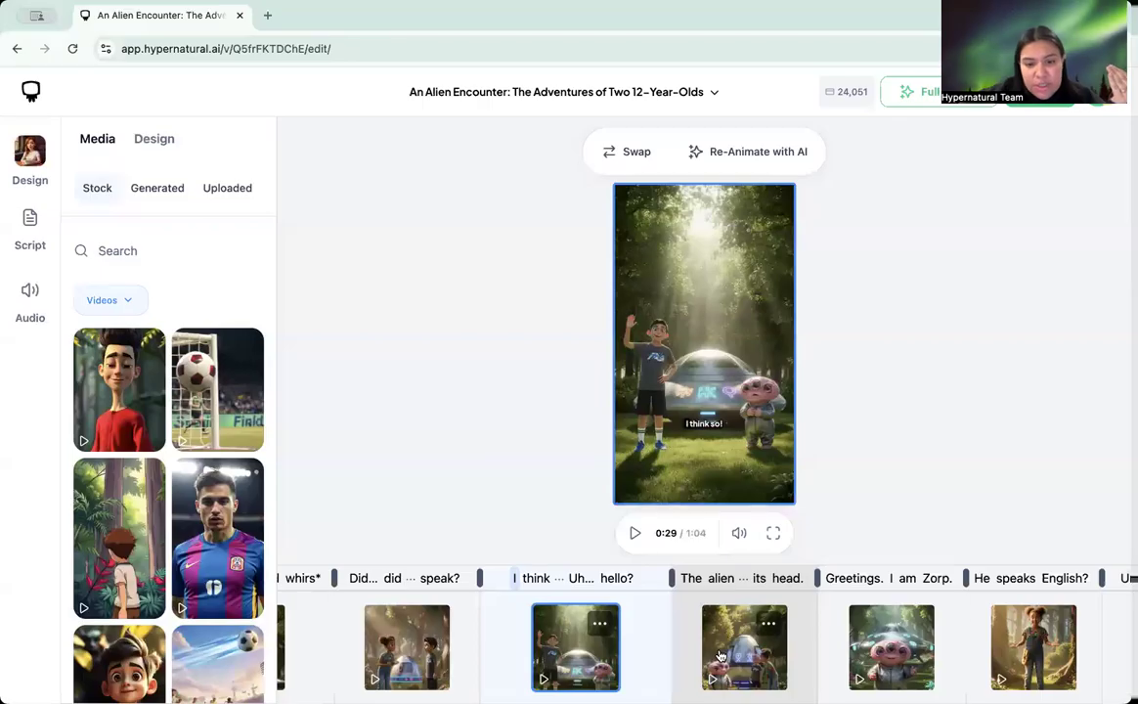
{"action": "scroll", "coordinate": [747, 663], "scroll_direction": "right", "scroll_amount": 1}
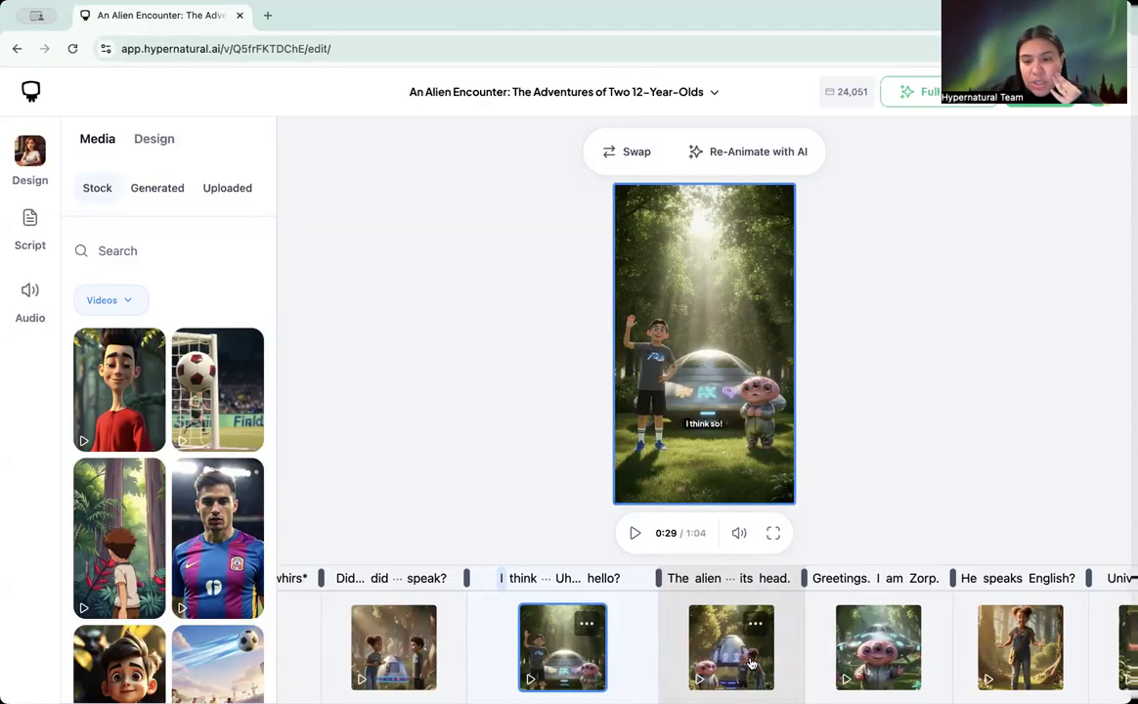
Read the image prompt and the full setting description of the "The alien tilted its head." scene.
{"action": "left_click", "coordinate": [1021, 648]}
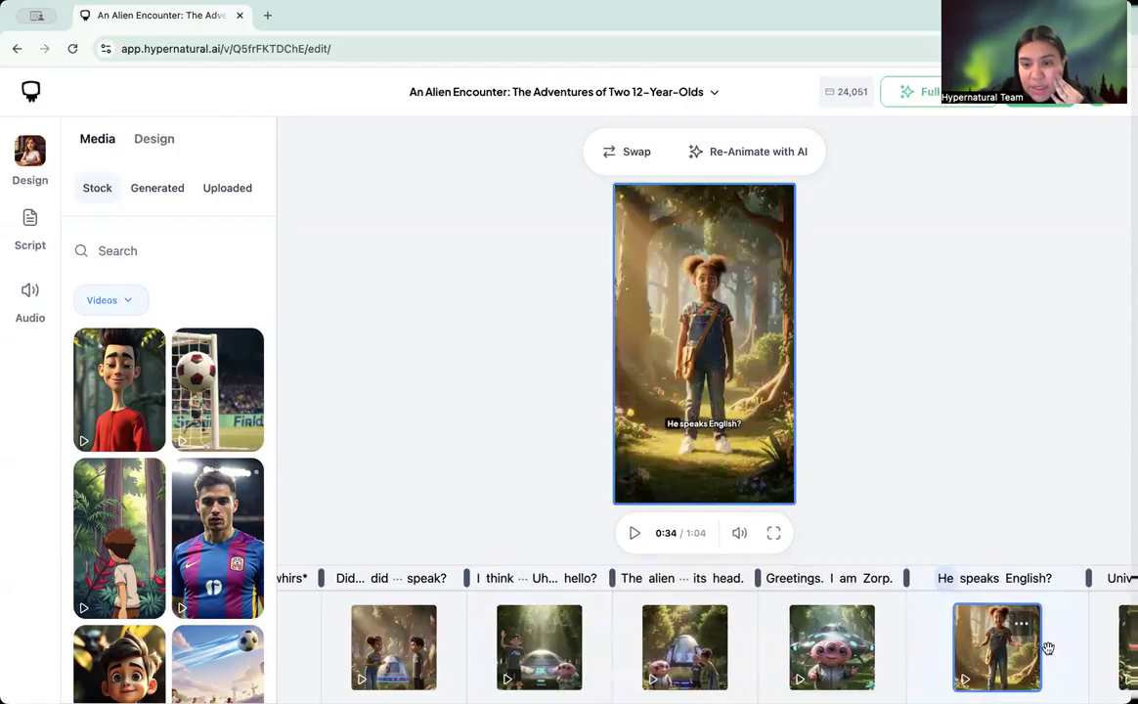
{"action": "left_click", "coordinate": [724, 662]}
{"action": "left_click", "coordinate": [630, 151]}
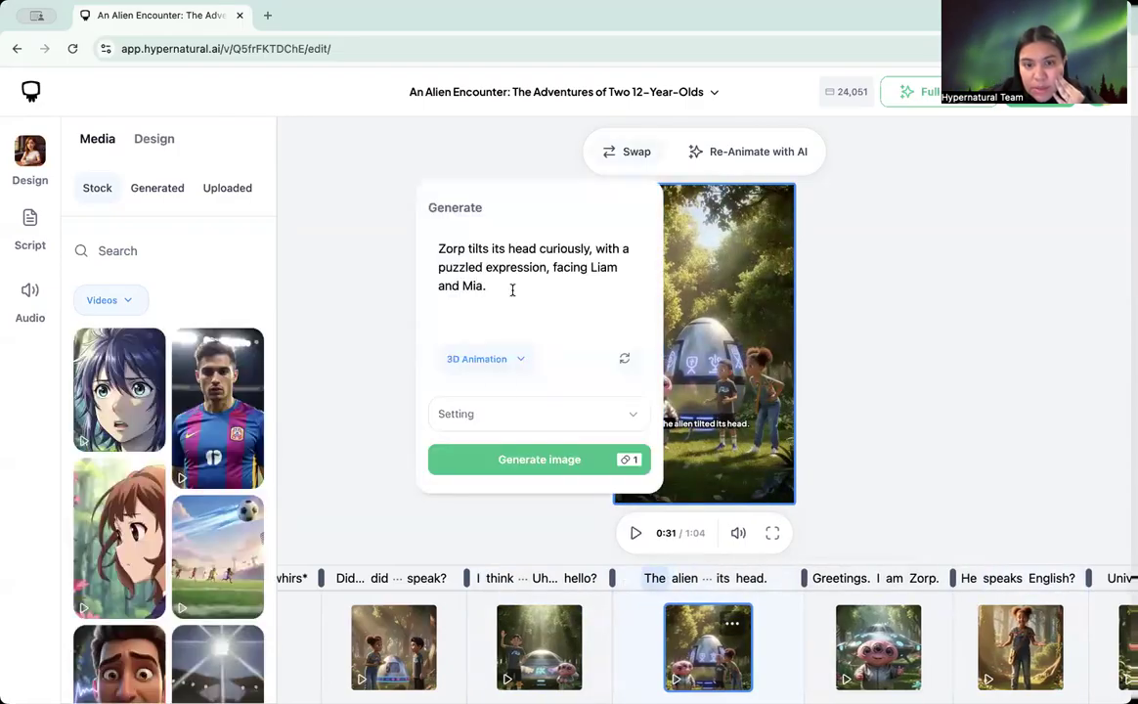
{"action": "left_click", "coordinate": [500, 415]}
{"action": "scroll", "coordinate": [532, 452], "scroll_direction": "down", "scroll_amount": 3}
{"action": "scroll", "coordinate": [532, 457], "scroll_direction": "up", "scroll_amount": 3}
{"action": "scroll", "coordinate": [577, 448], "scroll_direction": "down", "scroll_amount": 3}
{"action": "scroll", "coordinate": [527, 448], "scroll_direction": "up", "scroll_amount": 1}
{"action": "scroll", "coordinate": [495, 448], "scroll_direction": "down", "scroll_amount": 1}
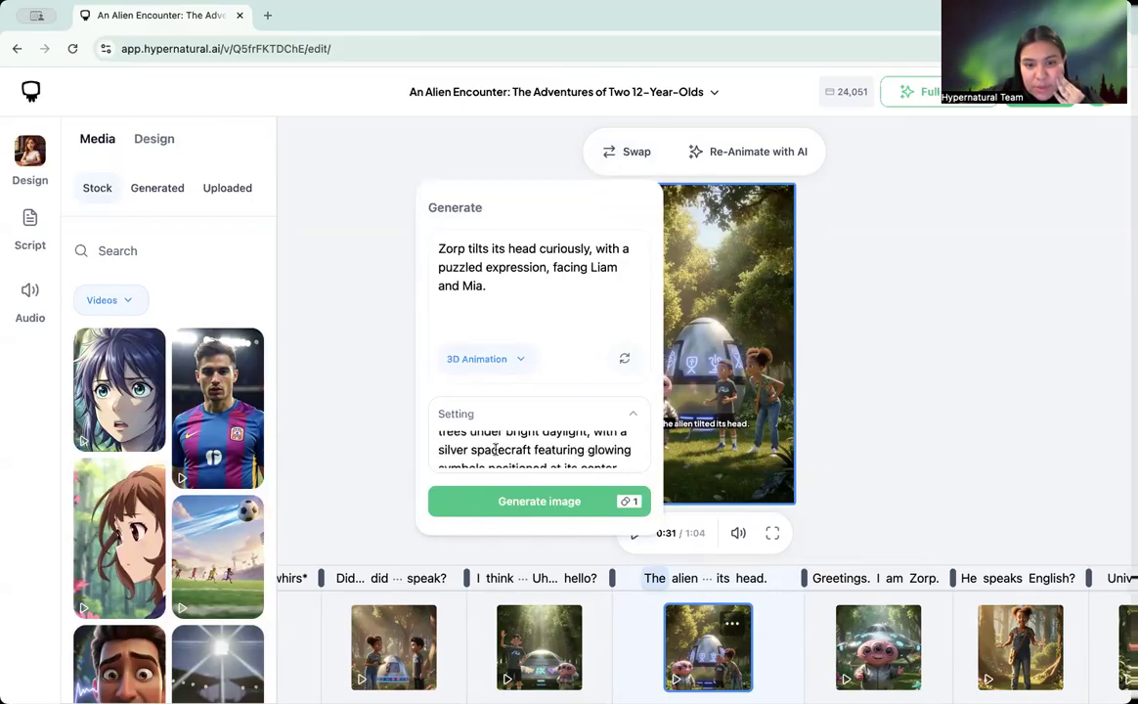
{"action": "scroll", "coordinate": [507, 458], "scroll_direction": "down", "scroll_amount": 1}
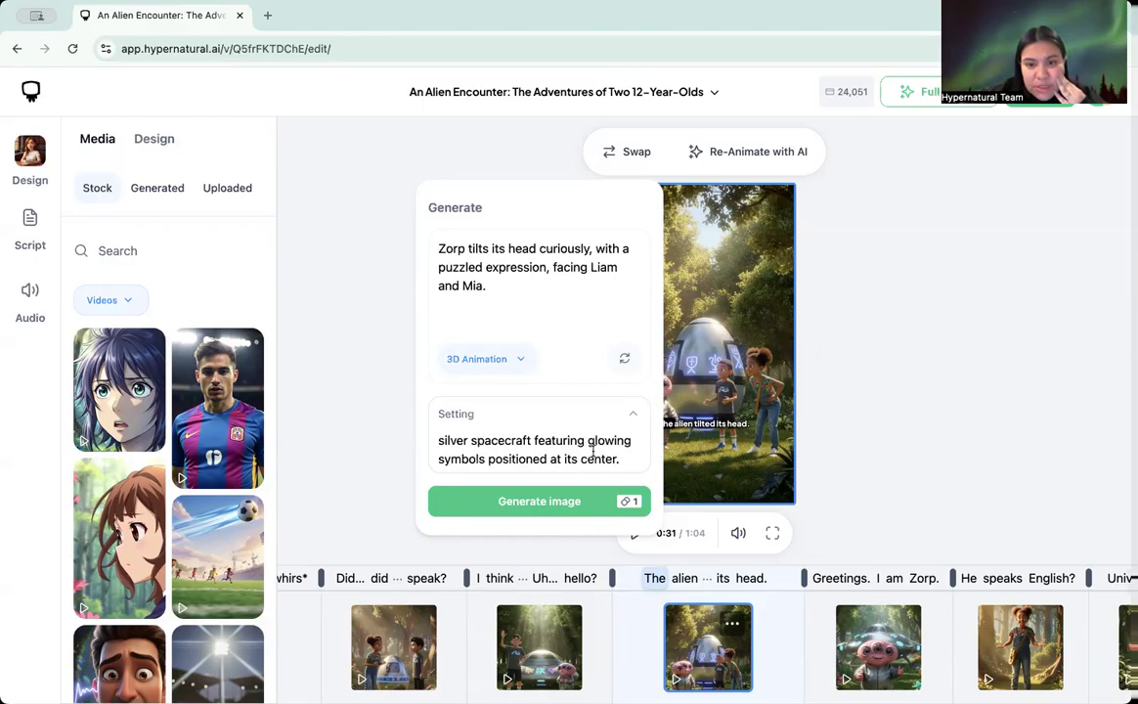
Read the image prompt and setting description of the "He speaks English?" scene.
{"action": "left_click", "coordinate": [1006, 650]}
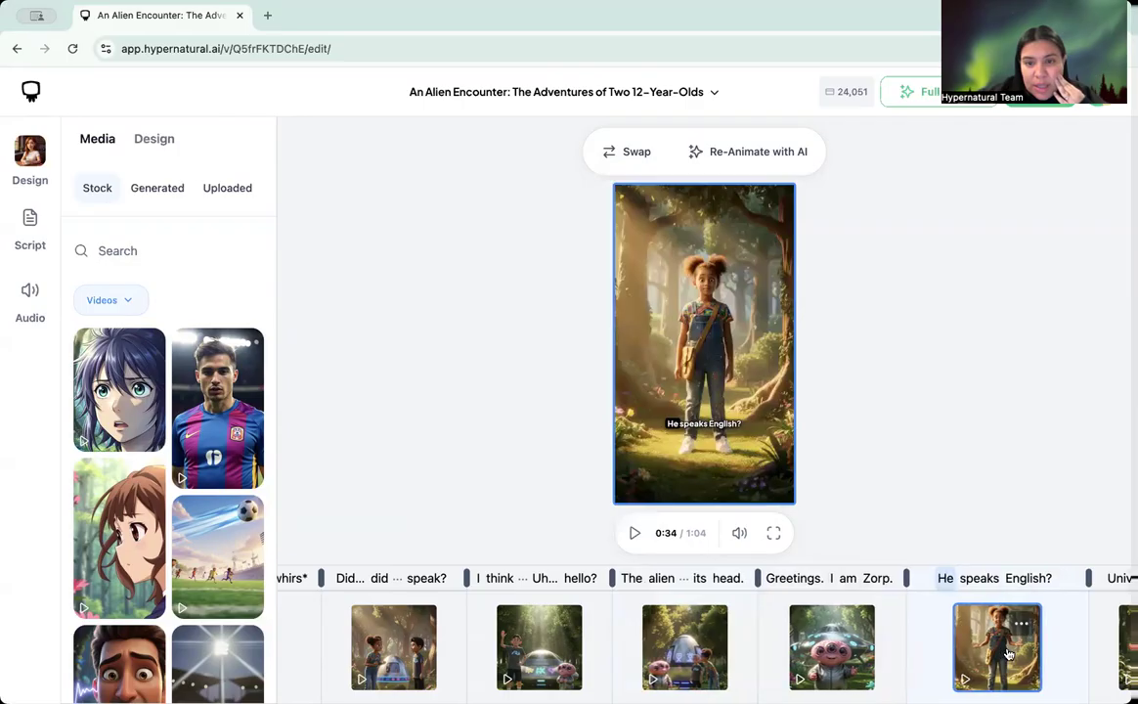
{"action": "left_click", "coordinate": [639, 153]}
{"action": "left_click", "coordinate": [532, 420]}
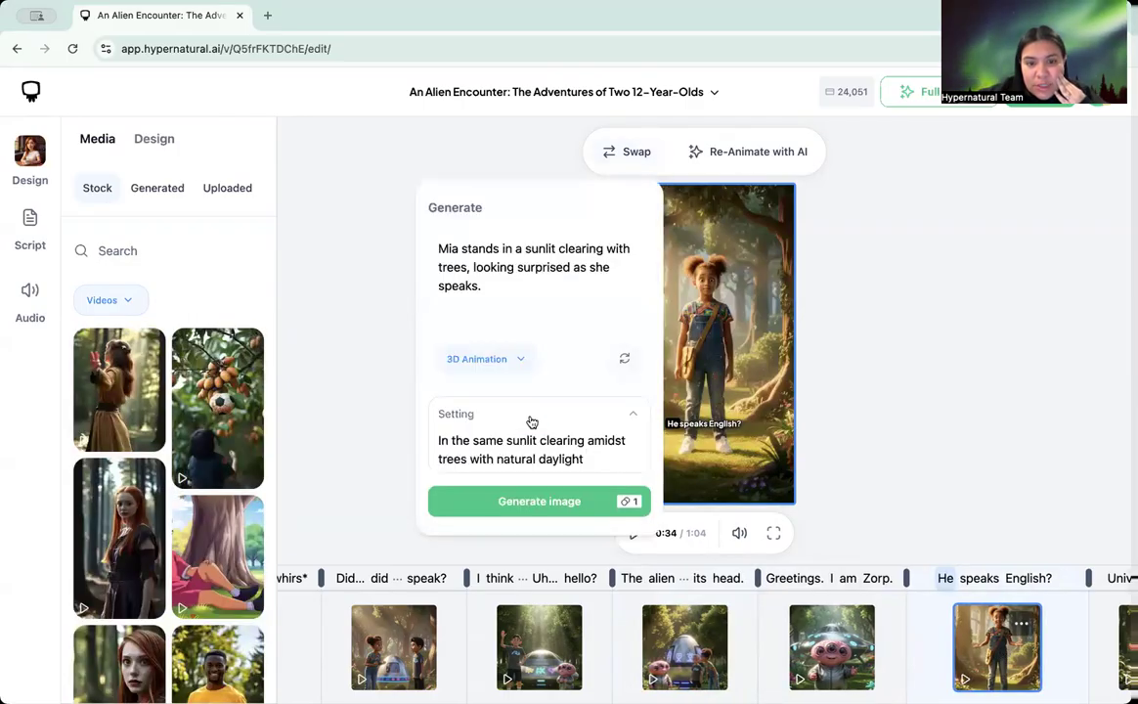
{"action": "scroll", "coordinate": [559, 448], "scroll_direction": "down", "scroll_amount": 1}
{"action": "scroll", "coordinate": [559, 448], "scroll_direction": "up", "scroll_amount": 1}
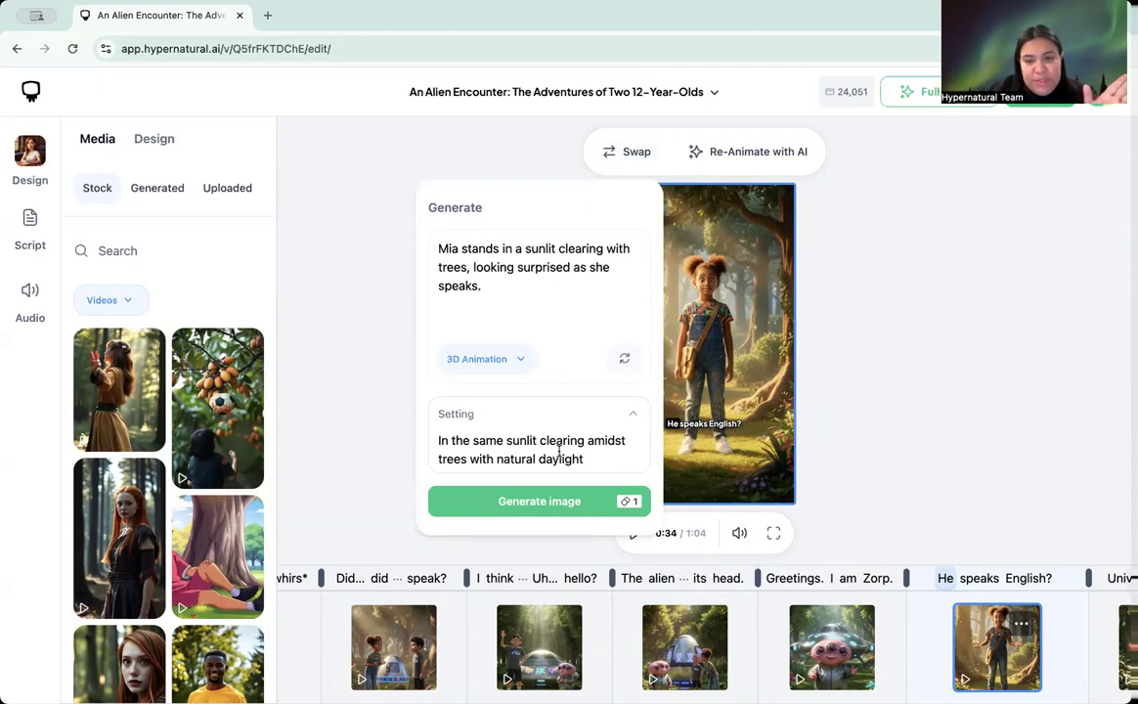
Recheck the "I think so!" and "He speaks English?" scene images and the setting description of the "The alien tilted its head." scene.
{"action": "left_click", "coordinate": [538, 645]}
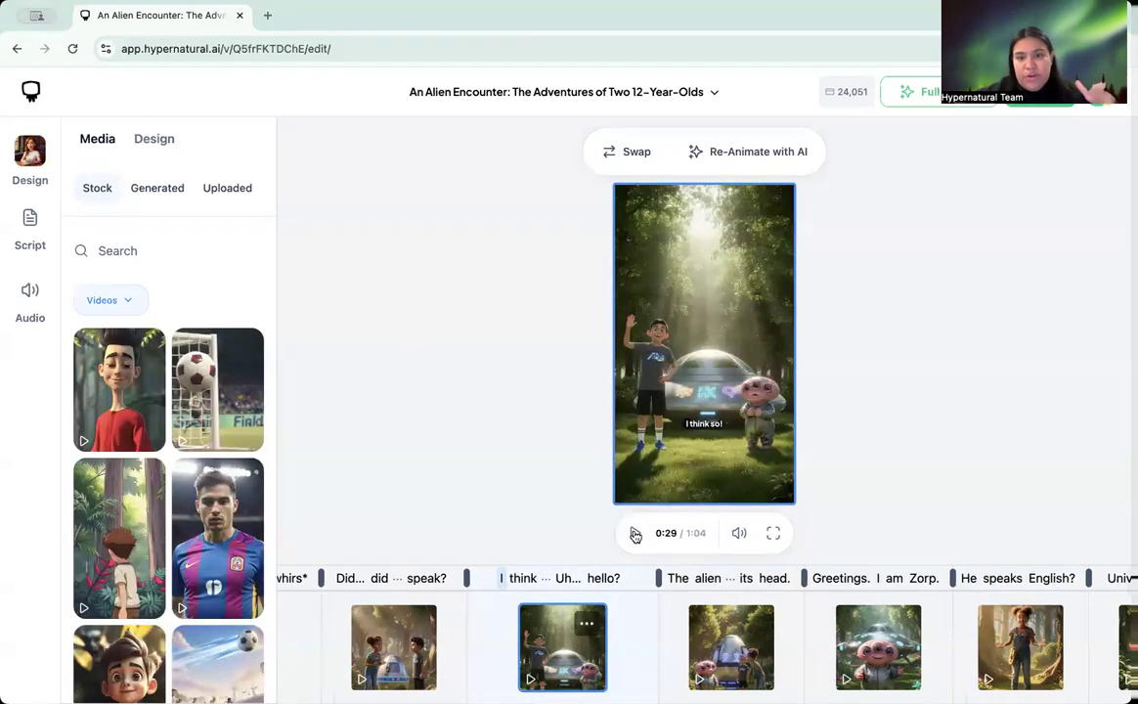
{"action": "left_click", "coordinate": [1024, 671]}
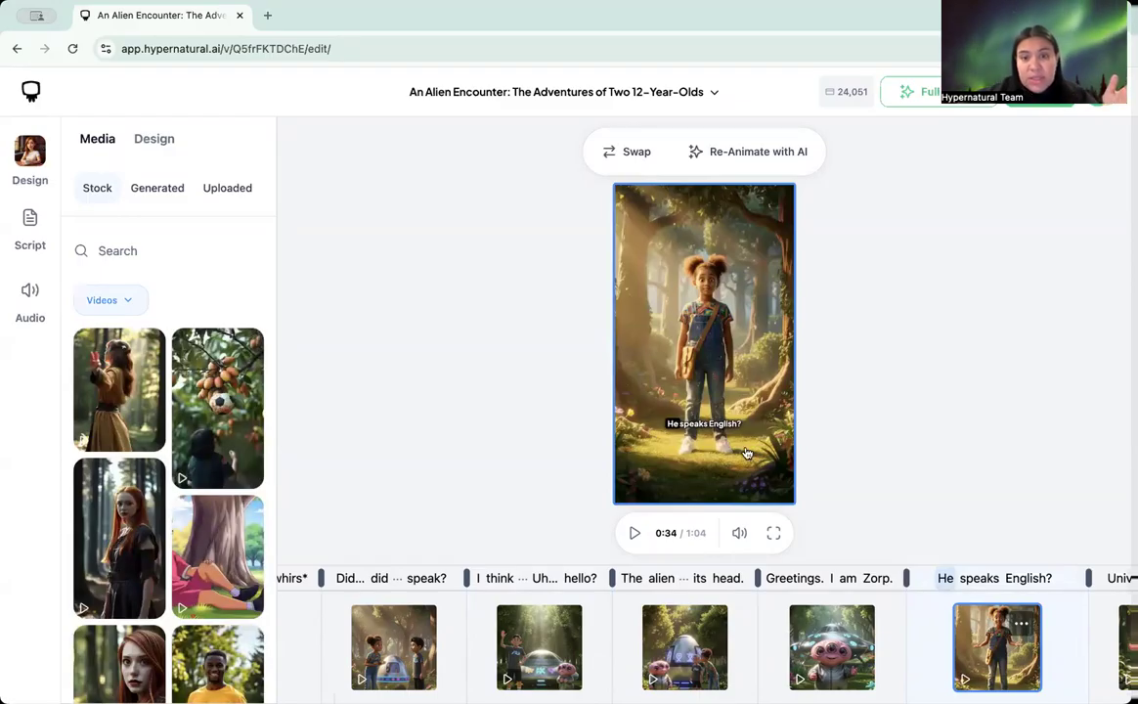
{"action": "left_click", "coordinate": [685, 635]}
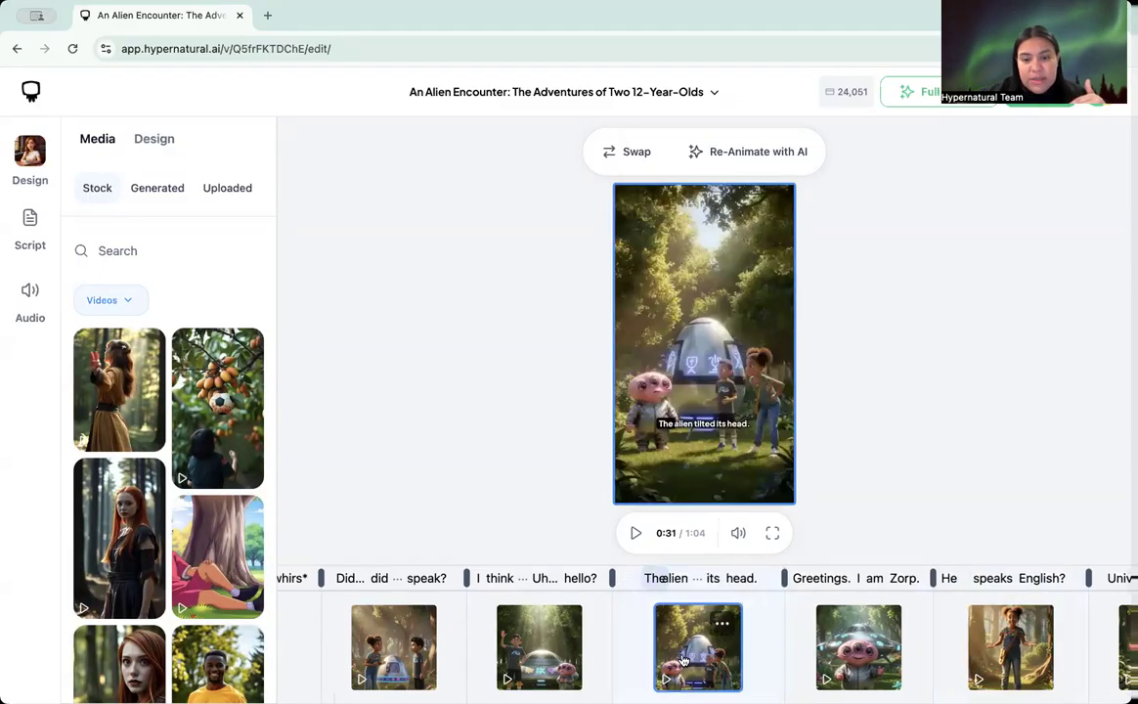
{"action": "left_click", "coordinate": [630, 152]}
{"action": "left_click", "coordinate": [509, 414]}
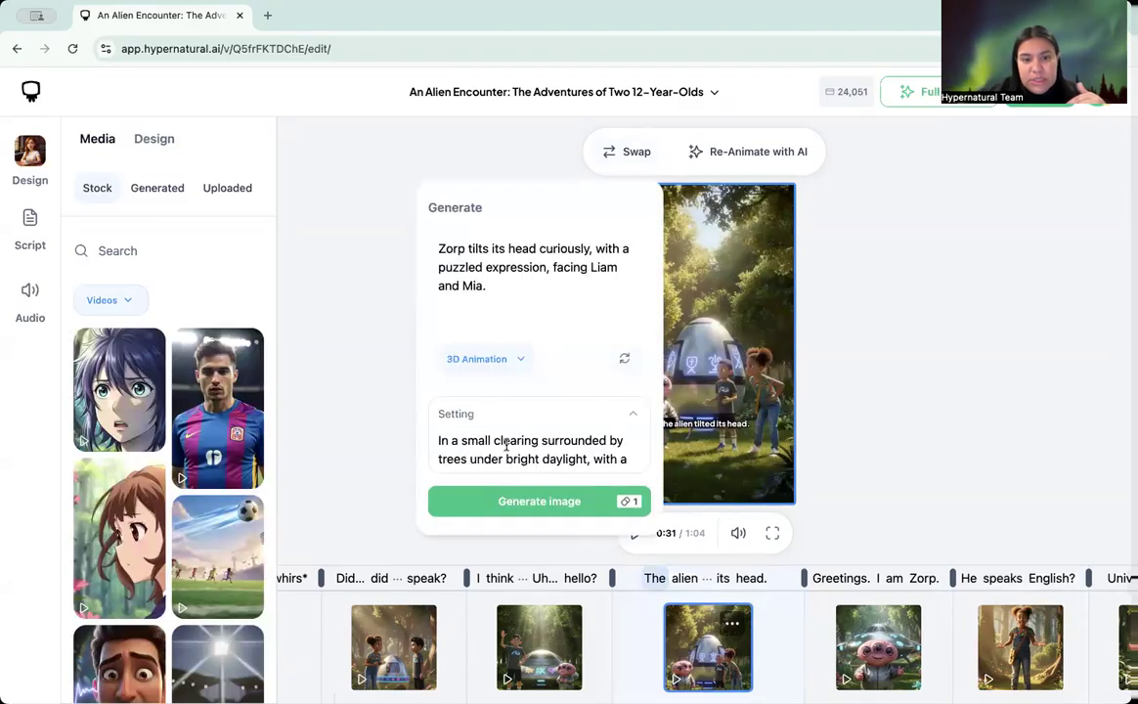
{"action": "left_click", "coordinate": [891, 411]}
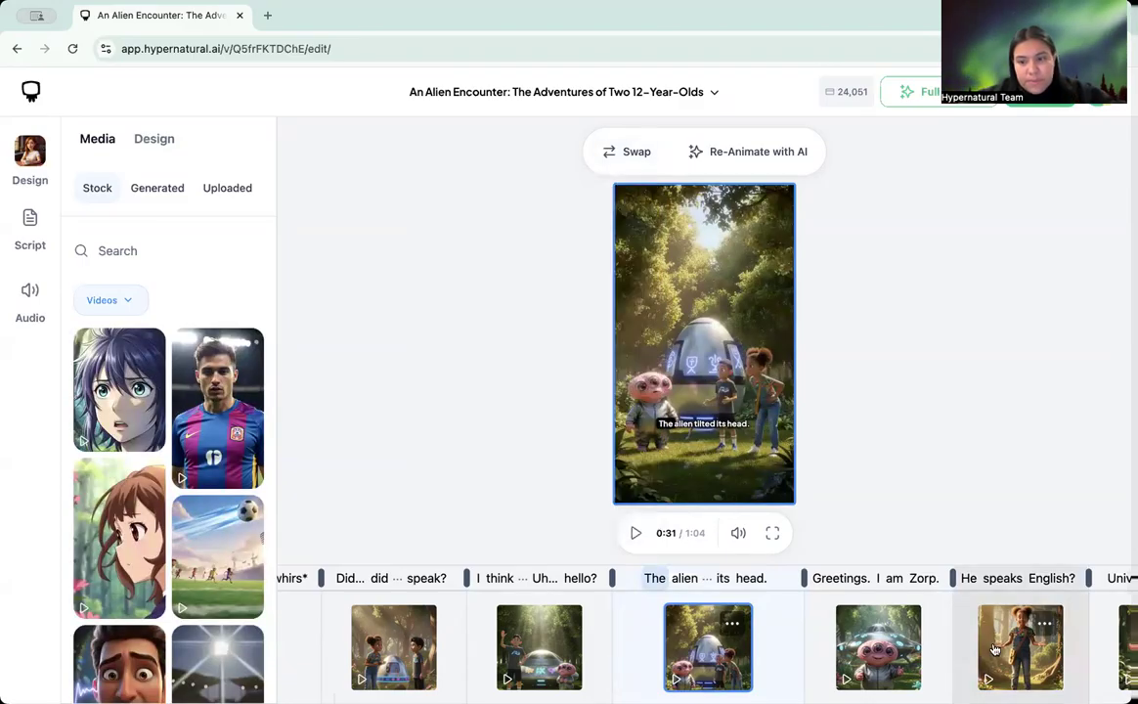
Replace the "He speaks English?" scene's setting with the description ending "silver spacecraft featuring glowing symbols positioned at its center." and generate a new image.
{"action": "left_click", "coordinate": [997, 635]}
{"action": "left_click", "coordinate": [626, 154]}
{"action": "left_click", "coordinate": [583, 413]}
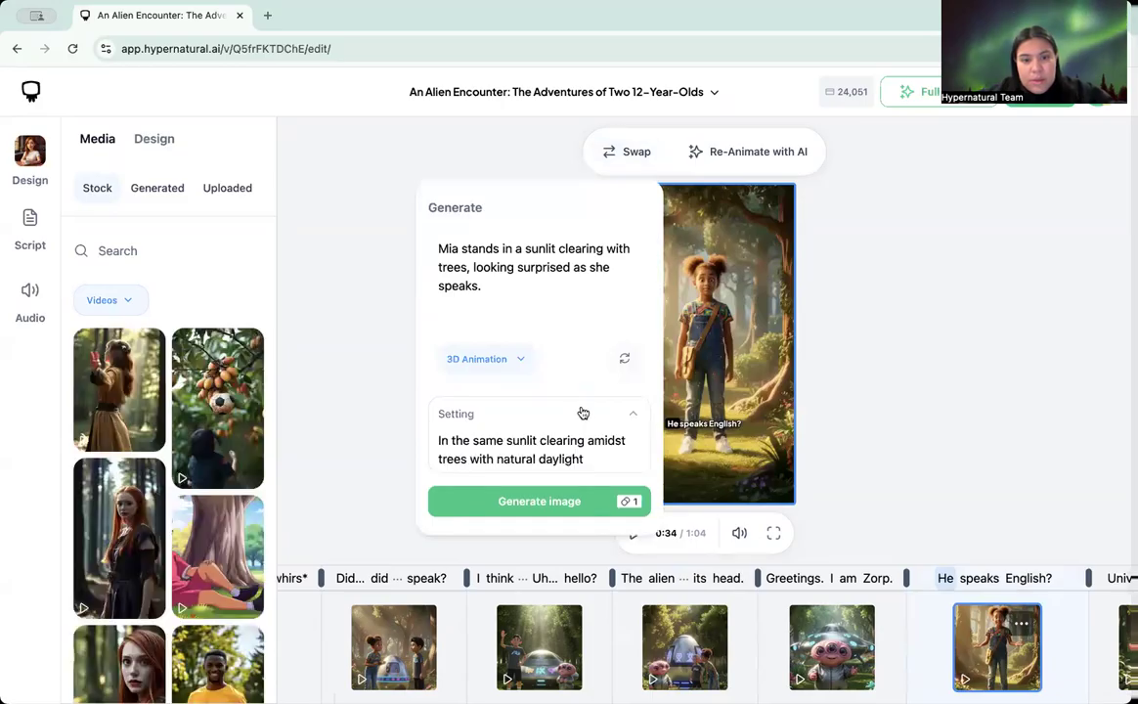
{"action": "key", "text": "ctrl+a"}
{"action": "type", "text": "silver spacecraft featuring glowing symbols positioned at its center."}
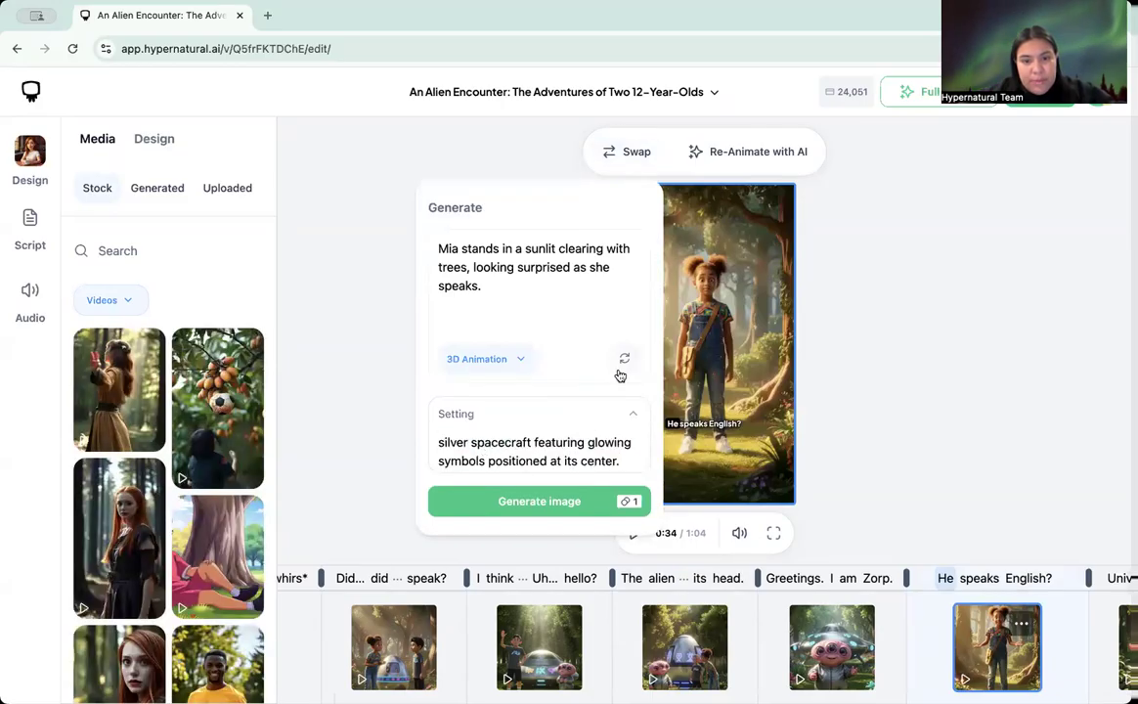
{"action": "left_click", "coordinate": [547, 499]}
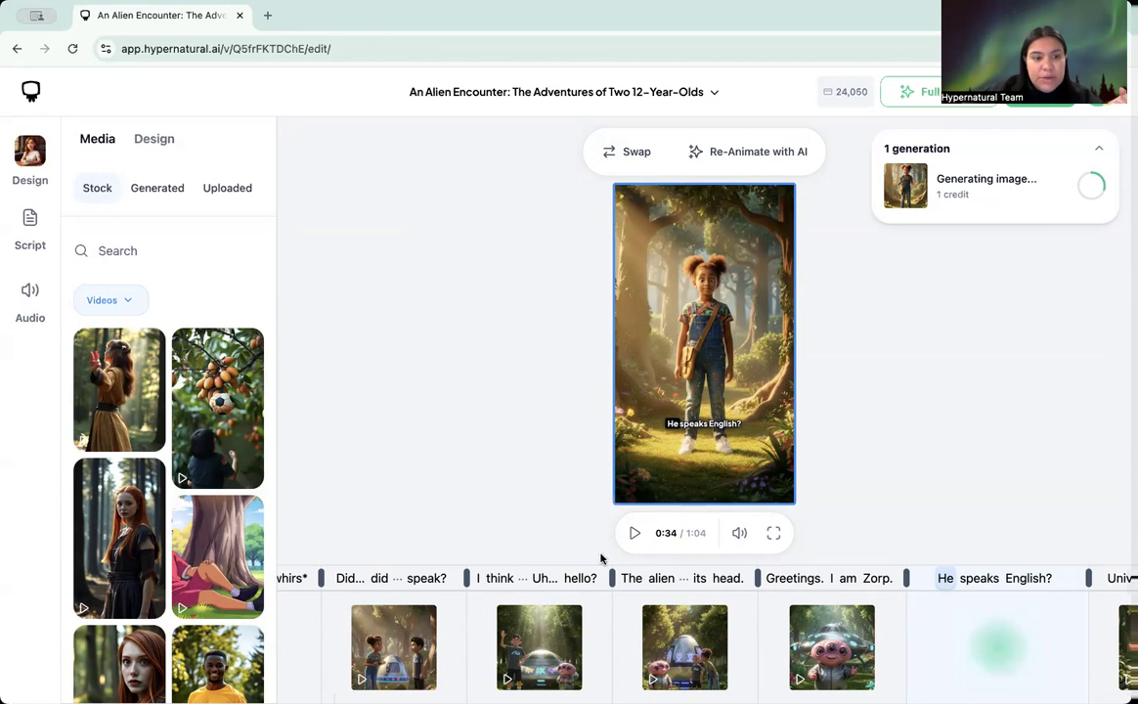
Look over the neighbouring scenes and read the image prompt of the "small, with large, black eyes and grey skin." scene.
{"action": "scroll", "coordinate": [723, 644], "scroll_direction": "left", "scroll_amount": 3}
{"action": "scroll", "coordinate": [782, 644], "scroll_direction": "right", "scroll_amount": 5}
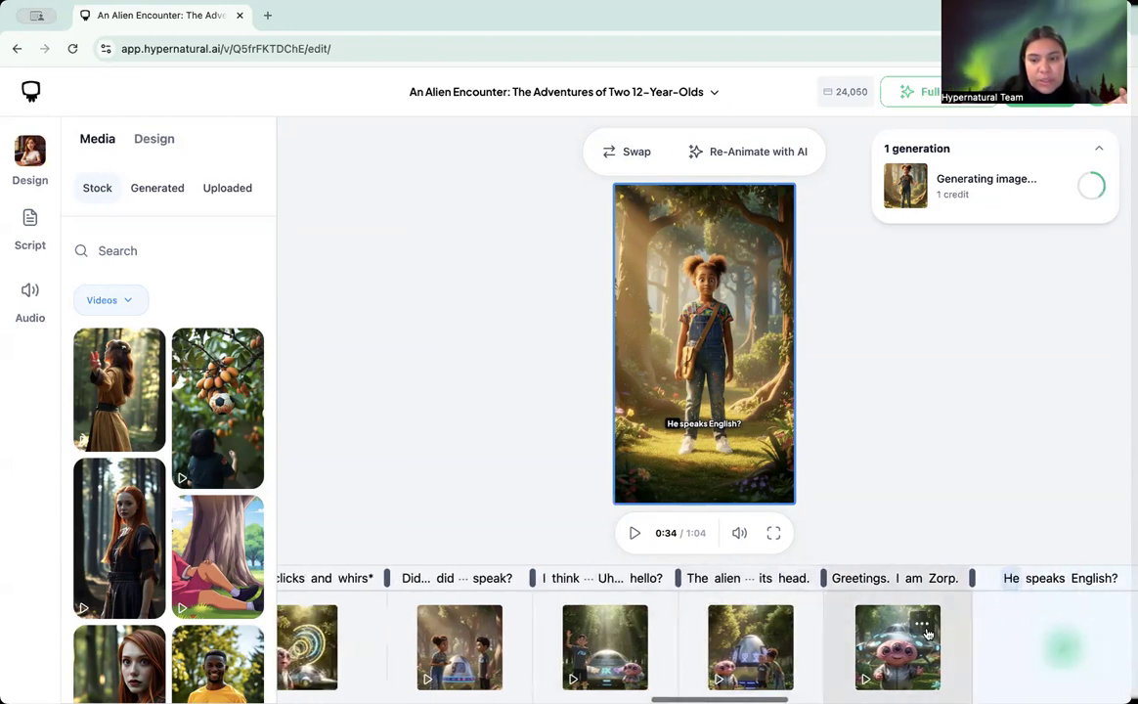
{"action": "scroll", "coordinate": [851, 643], "scroll_direction": "right", "scroll_amount": 4}
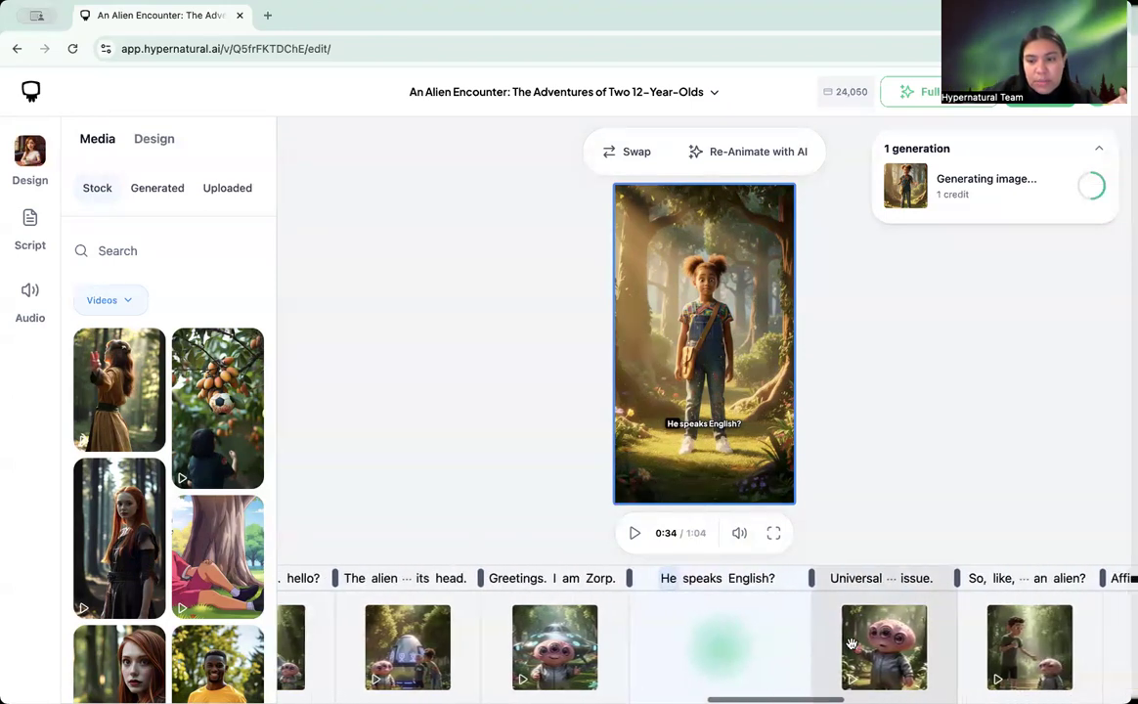
{"action": "scroll", "coordinate": [853, 645], "scroll_direction": "left", "scroll_amount": 10}
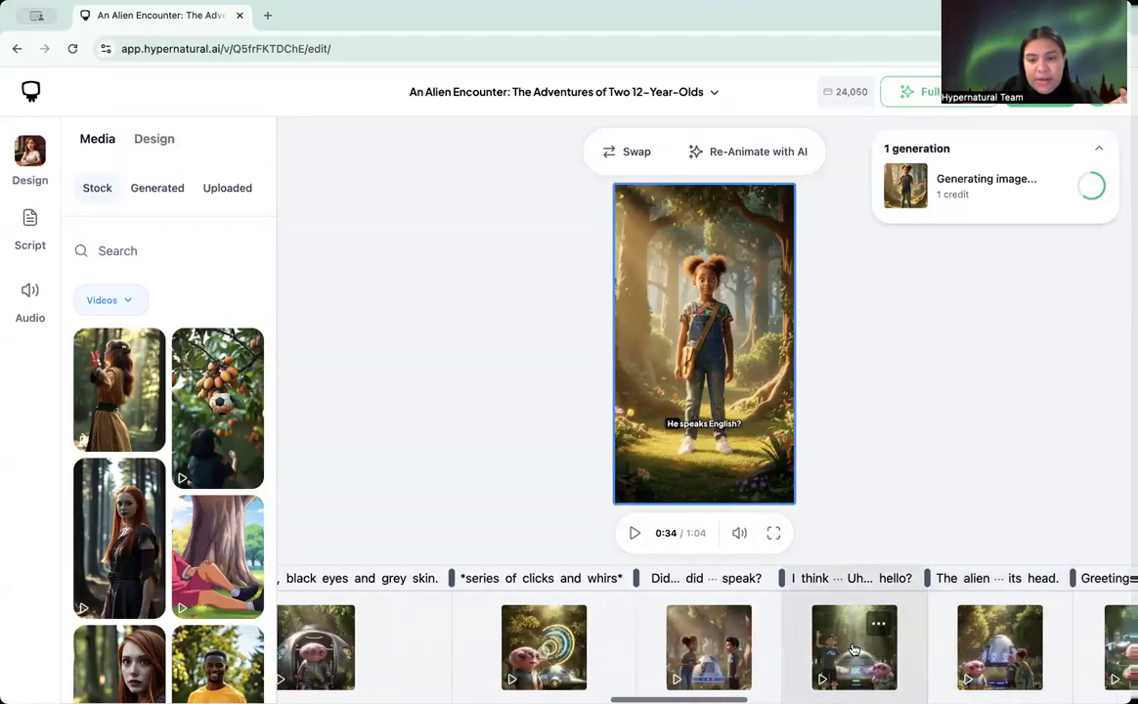
{"action": "scroll", "coordinate": [851, 643], "scroll_direction": "left", "scroll_amount": 3}
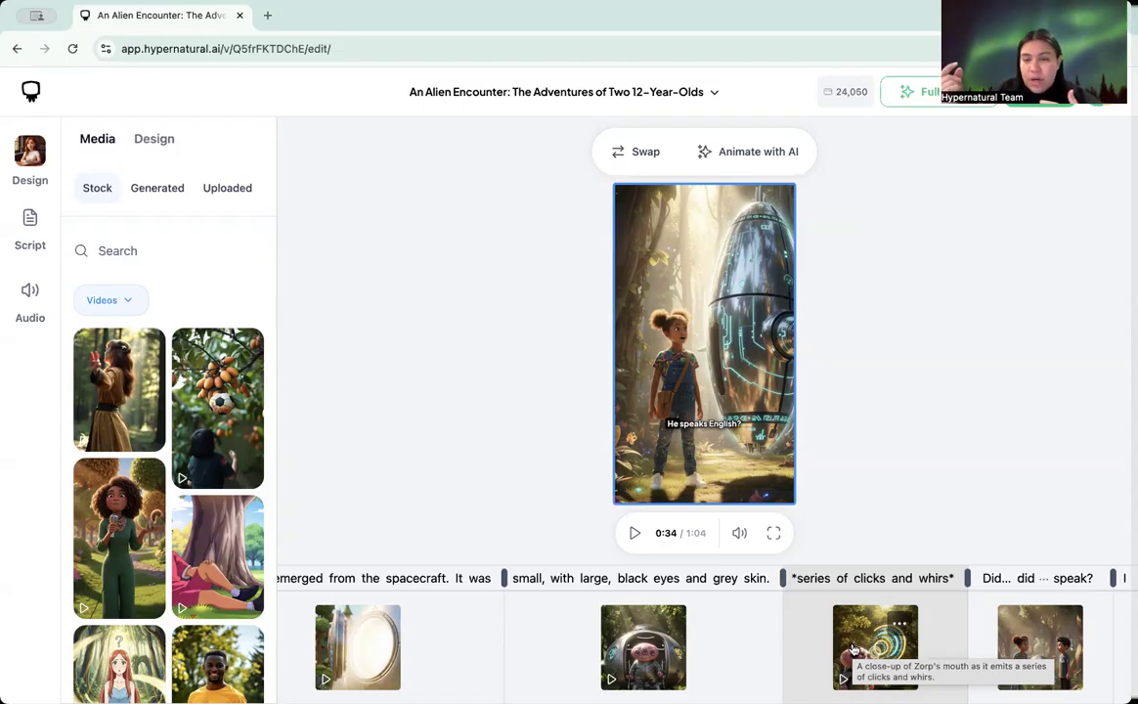
{"action": "left_click", "coordinate": [645, 647]}
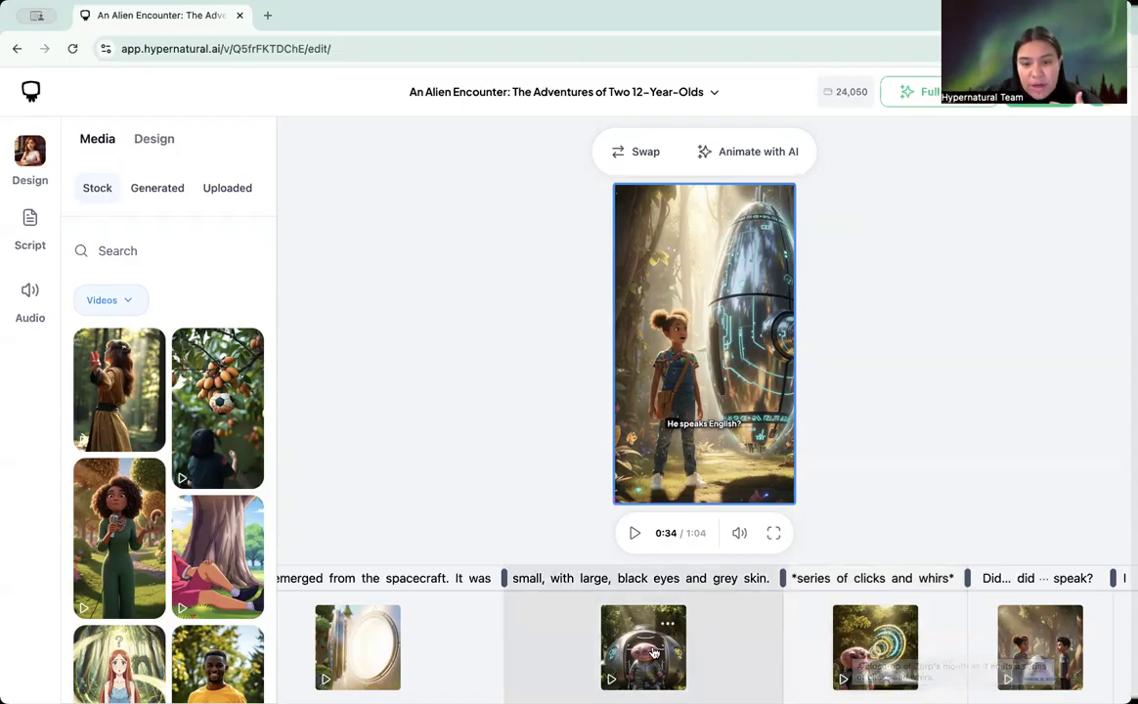
{"action": "left_click", "coordinate": [628, 154]}
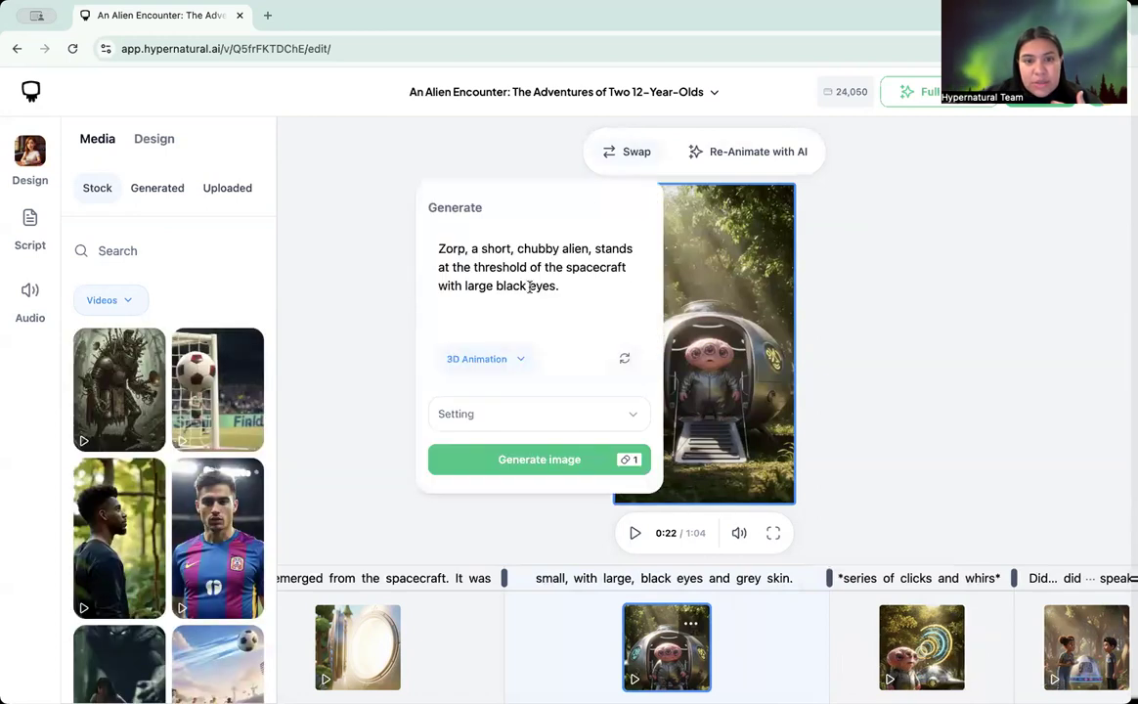
{"action": "left_click", "coordinate": [901, 436]}
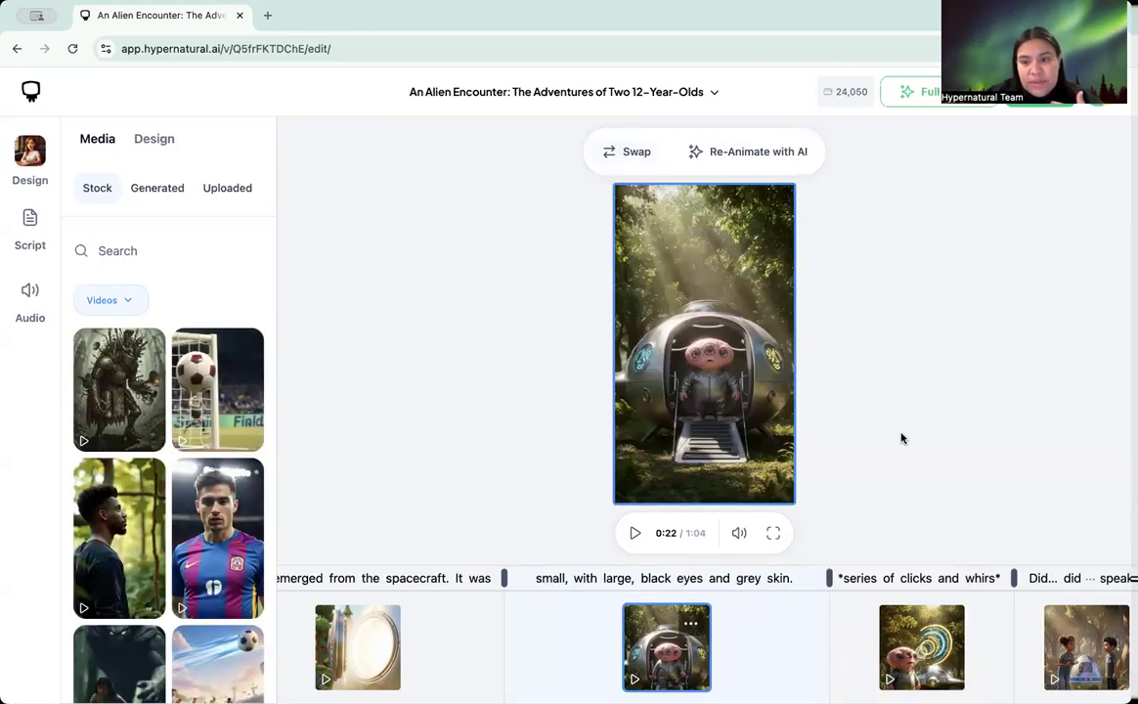
Read the image prompt and setting description of the "*series of clicks and whirs*" scene.
{"action": "left_click", "coordinate": [885, 618]}
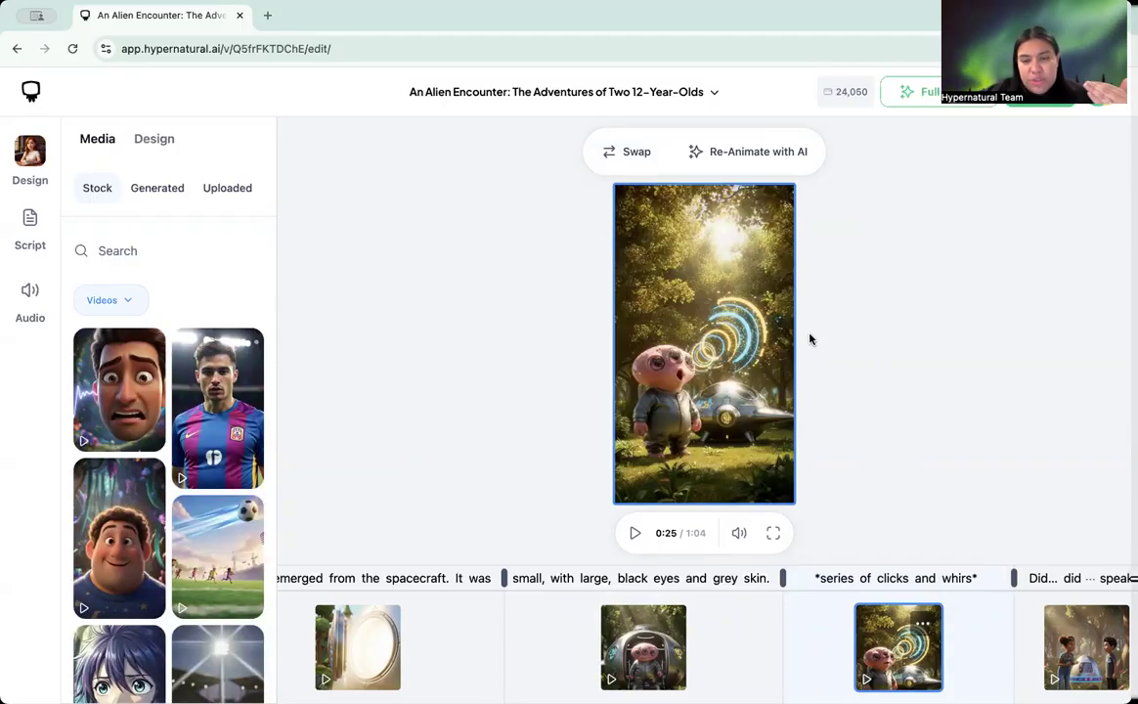
{"action": "left_click", "coordinate": [610, 153]}
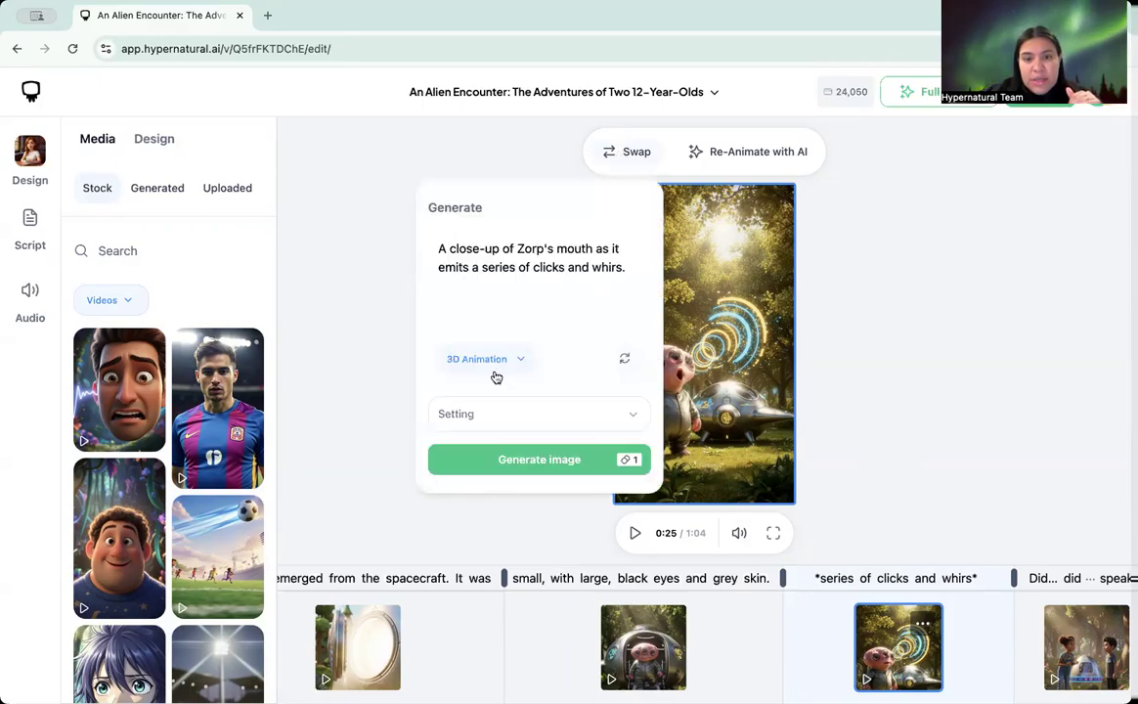
{"action": "left_click", "coordinate": [503, 415]}
{"action": "scroll", "coordinate": [539, 463], "scroll_direction": "down", "scroll_amount": 2}
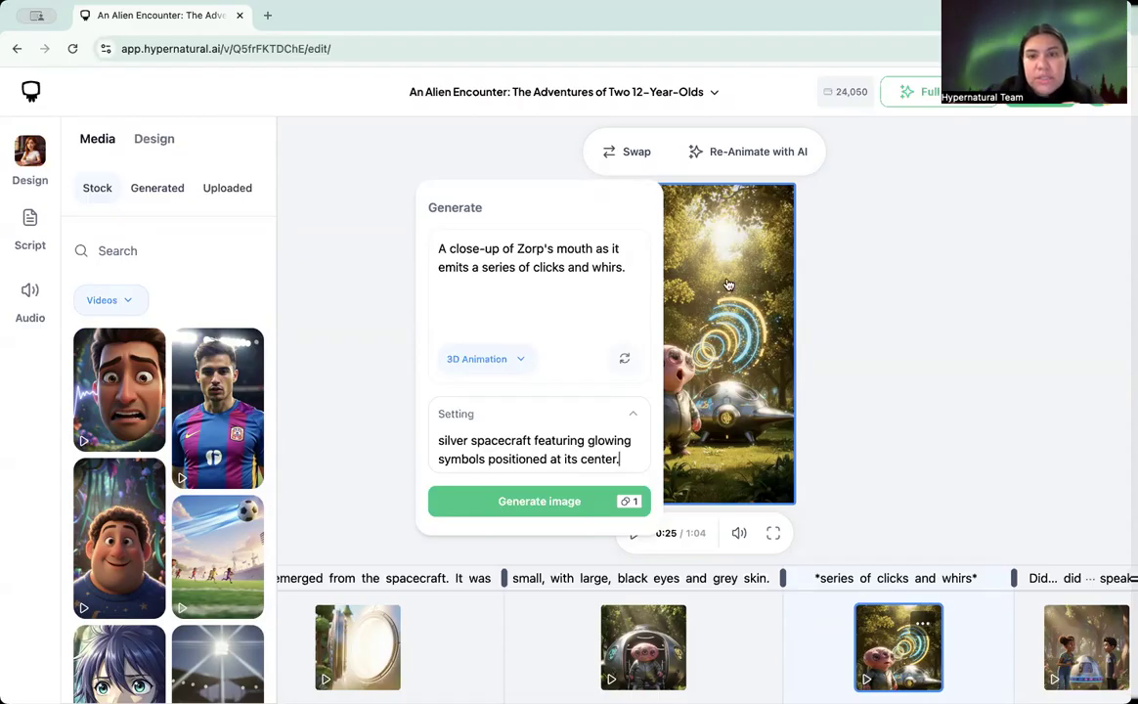
{"action": "left_click", "coordinate": [886, 267]}
{"action": "scroll", "coordinate": [609, 625], "scroll_direction": "left", "scroll_amount": 5}
{"action": "scroll", "coordinate": [609, 625], "scroll_direction": "left", "scroll_amount": 8}
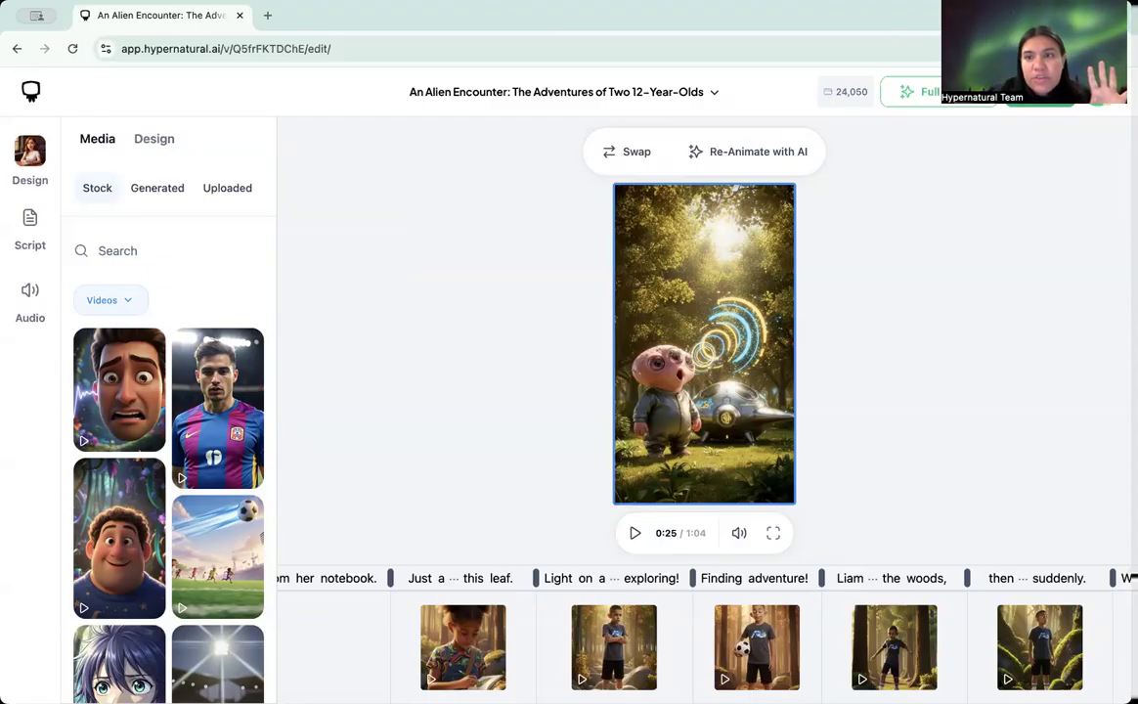
{"action": "left_click", "coordinate": [1039, 96]}
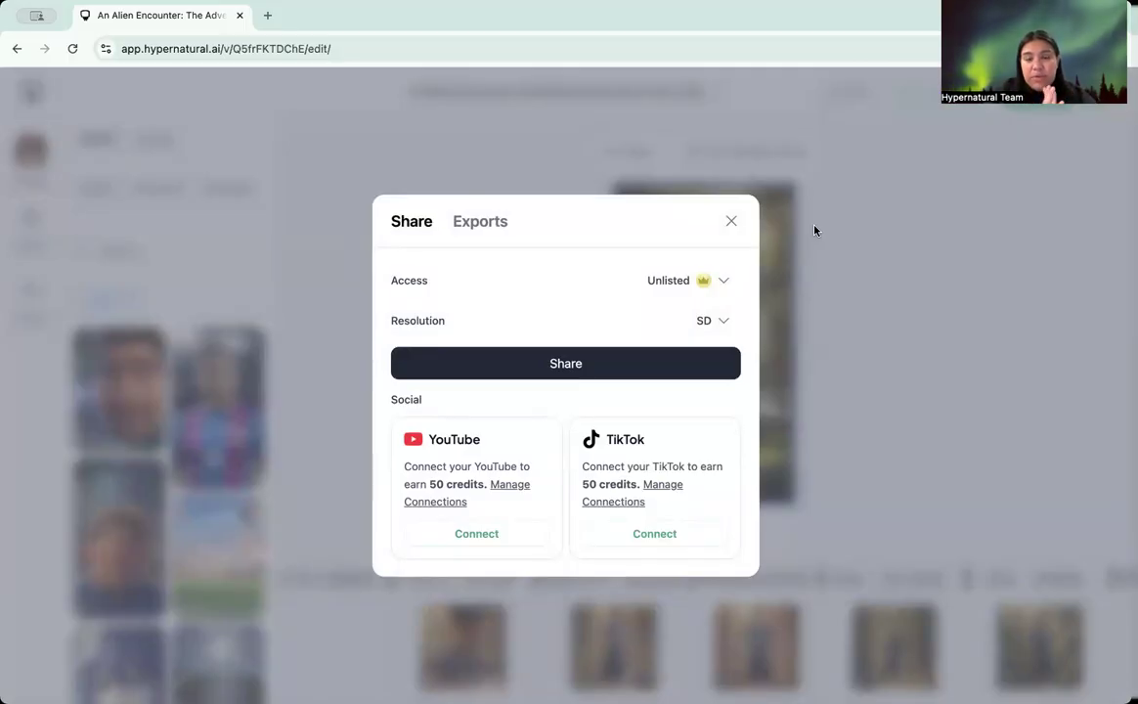
{"action": "left_click", "coordinate": [731, 221]}
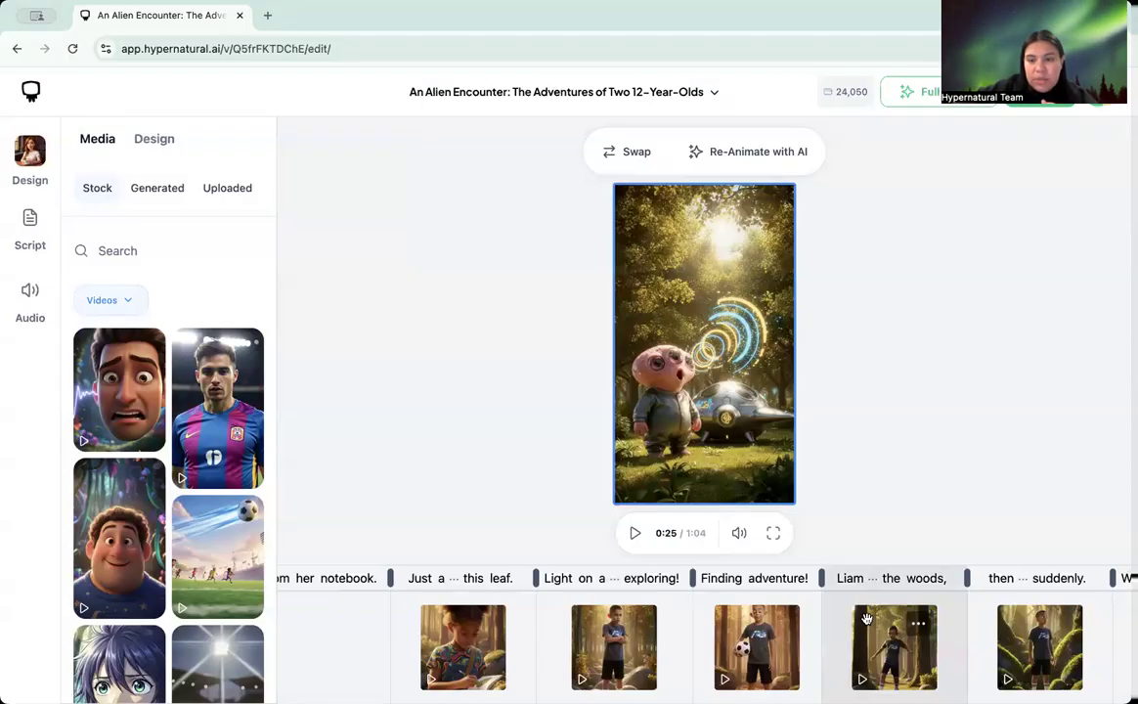
Compare the spacecraft and surroundings across the alien scenes, including "I think so!" and the regenerated "He speaks English?" image.
{"action": "scroll", "coordinate": [980, 642], "scroll_direction": "right", "scroll_amount": 15}
{"action": "scroll", "coordinate": [982, 648], "scroll_direction": "left", "scroll_amount": 5}
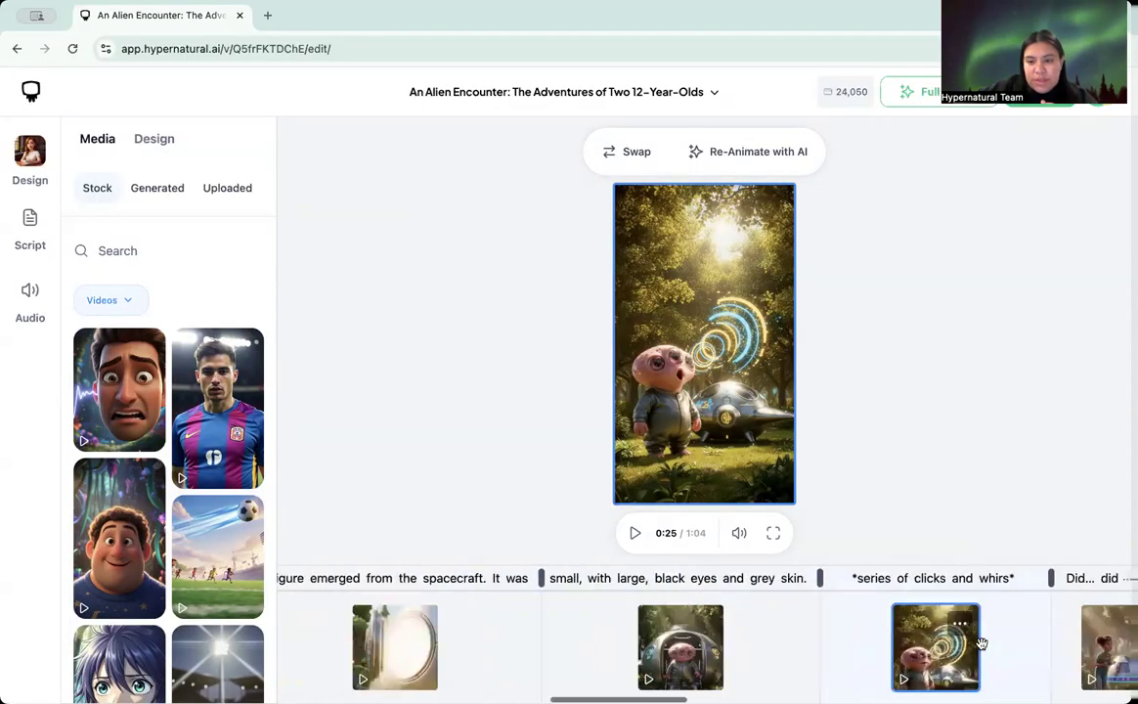
{"action": "scroll", "coordinate": [982, 648], "scroll_direction": "right", "scroll_amount": 15}
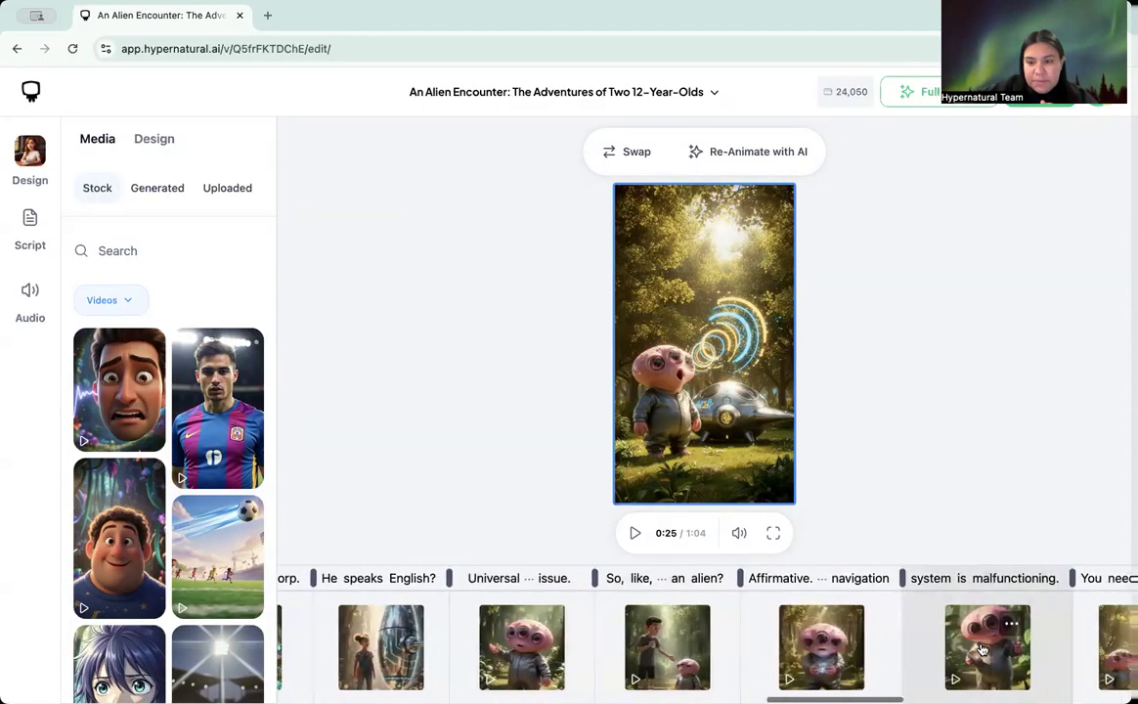
{"action": "scroll", "coordinate": [982, 648], "scroll_direction": "right", "scroll_amount": 10}
{"action": "scroll", "coordinate": [982, 648], "scroll_direction": "left", "scroll_amount": 12}
{"action": "scroll", "coordinate": [982, 648], "scroll_direction": "left", "scroll_amount": 15}
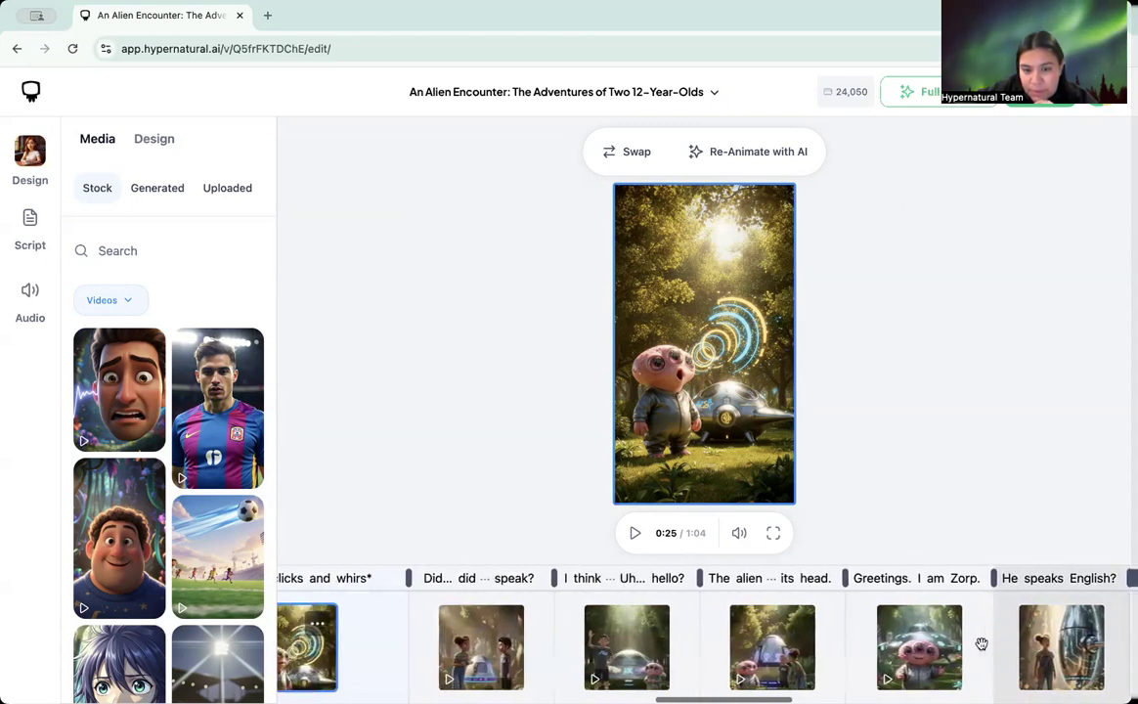
{"action": "scroll", "coordinate": [980, 643], "scroll_direction": "left", "scroll_amount": 5}
{"action": "scroll", "coordinate": [915, 663], "scroll_direction": "right", "scroll_amount": 7}
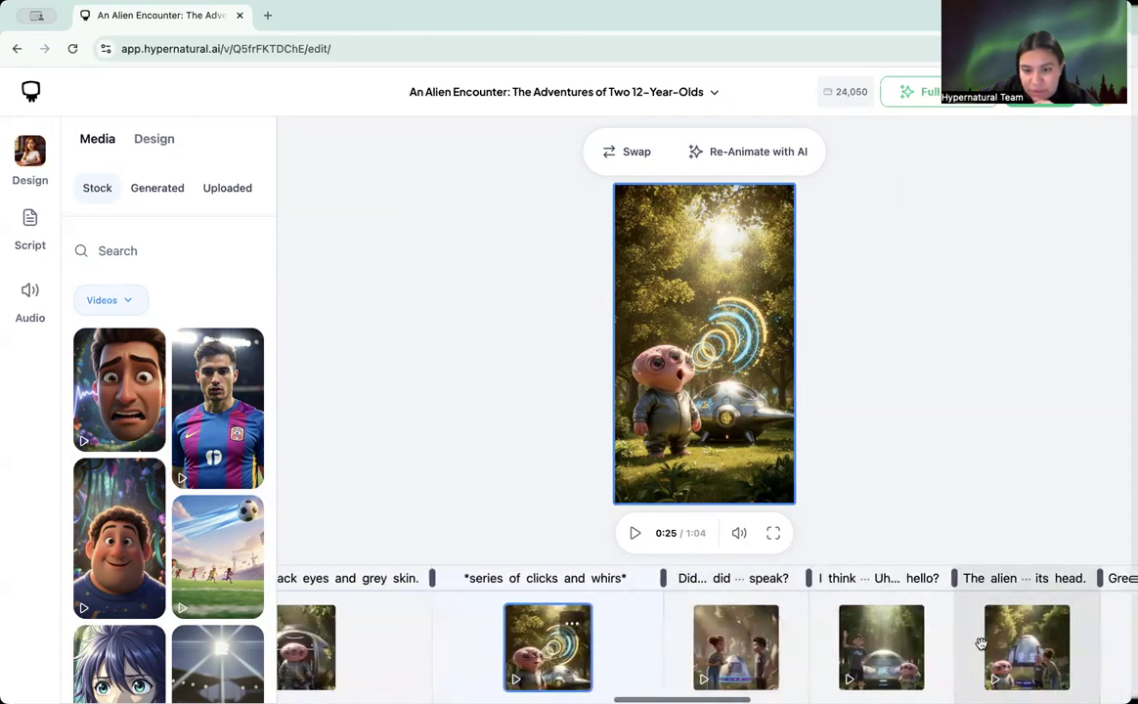
{"action": "left_click", "coordinate": [915, 662]}
{"action": "scroll", "coordinate": [935, 645], "scroll_direction": "right", "scroll_amount": 4}
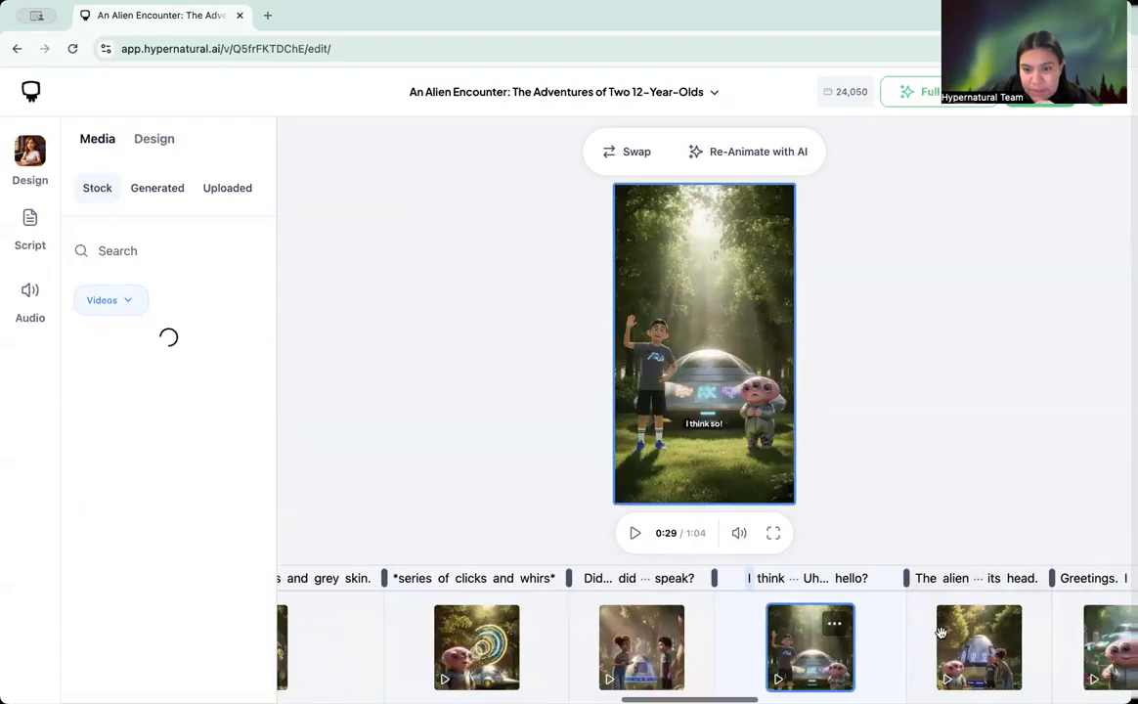
{"action": "scroll", "coordinate": [940, 640], "scroll_direction": "right", "scroll_amount": 4}
{"action": "left_click", "coordinate": [973, 645]}
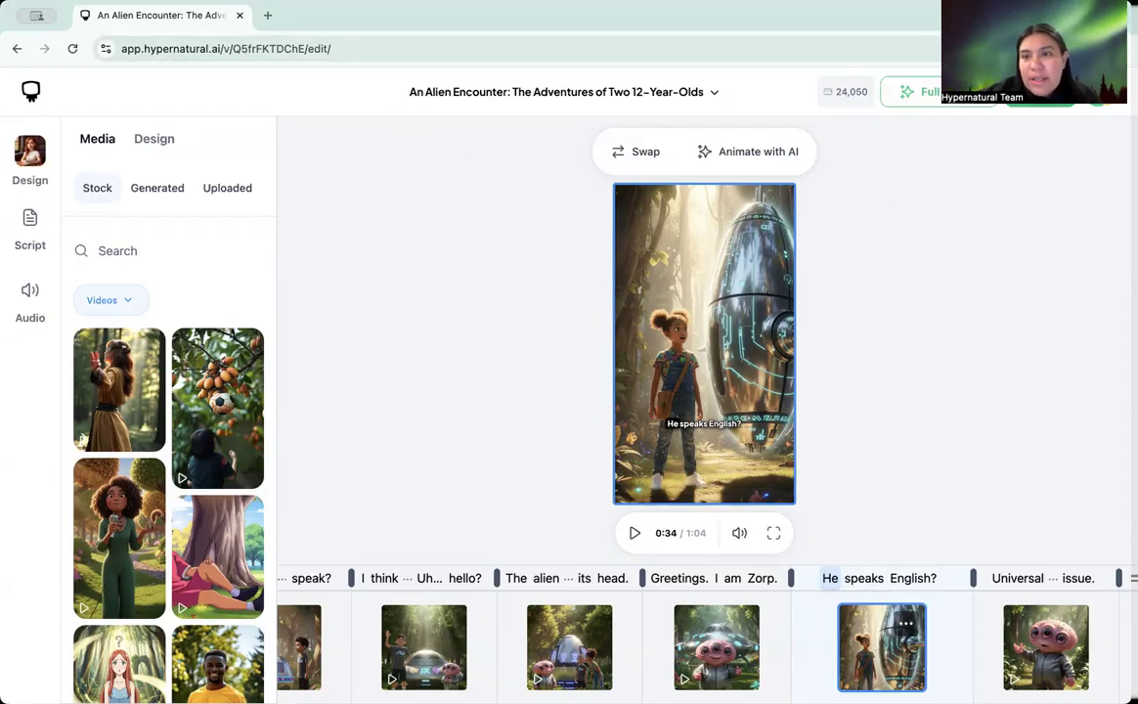
Examine the export resolution choices and the access options for sharing the video.
{"action": "left_click", "coordinate": [1039, 101]}
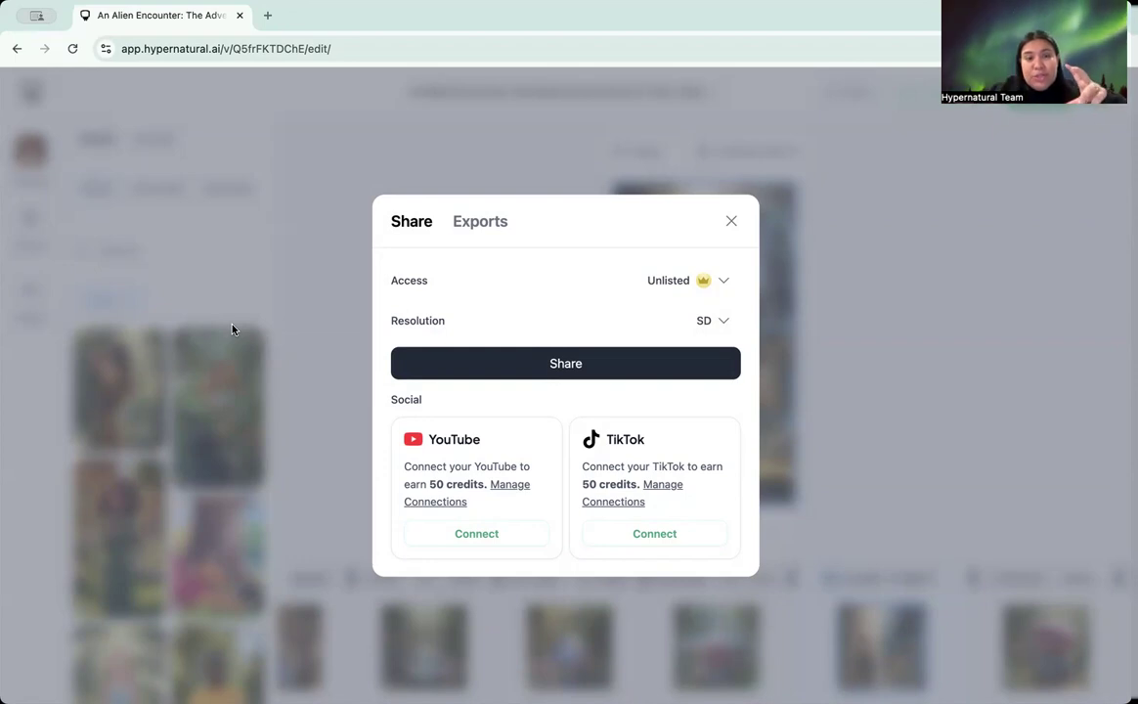
{"action": "left_click", "coordinate": [481, 223]}
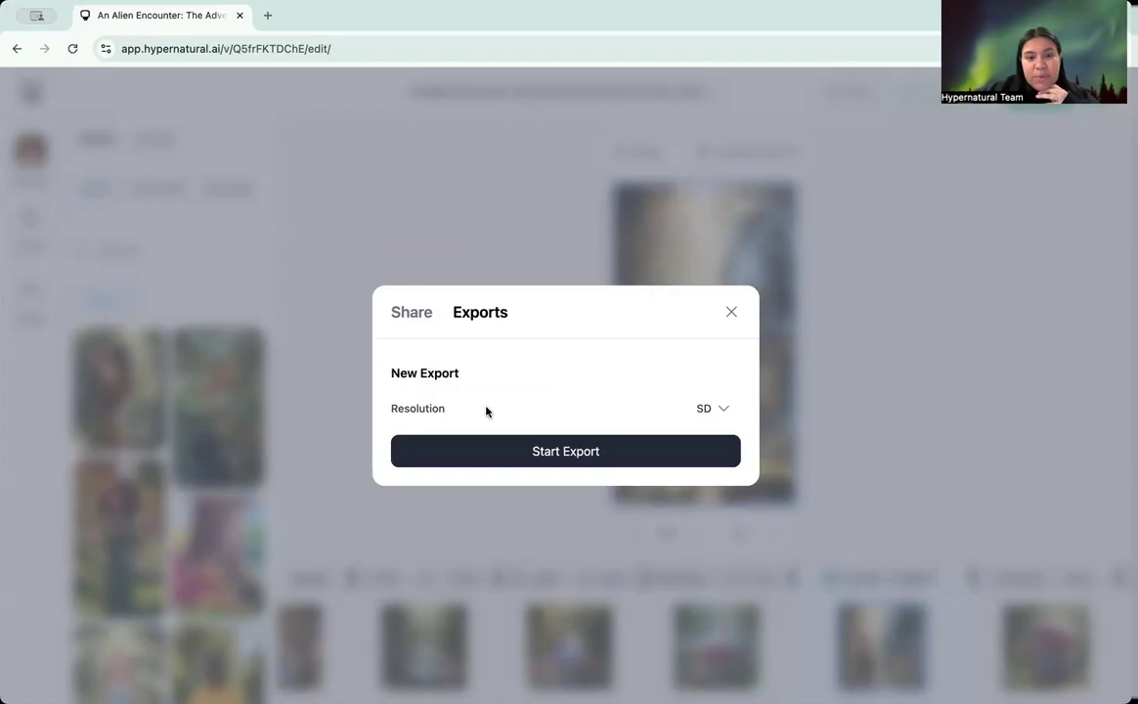
{"action": "left_click", "coordinate": [718, 410]}
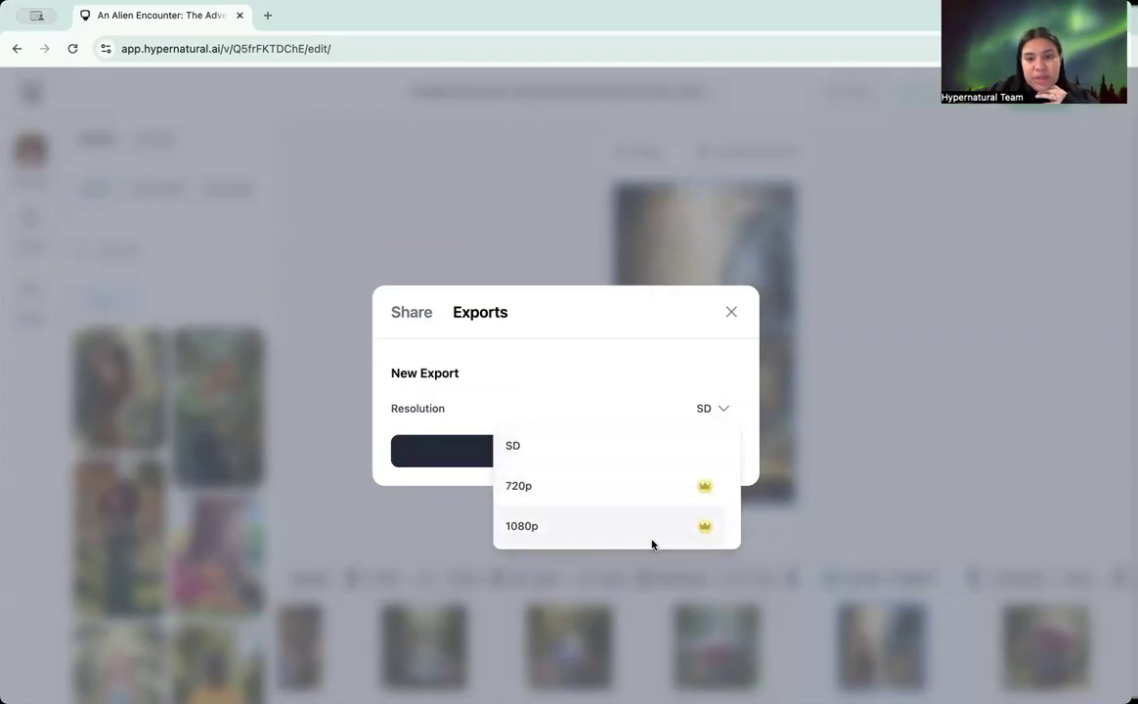
{"action": "left_click", "coordinate": [411, 314]}
{"action": "left_click", "coordinate": [411, 312]}
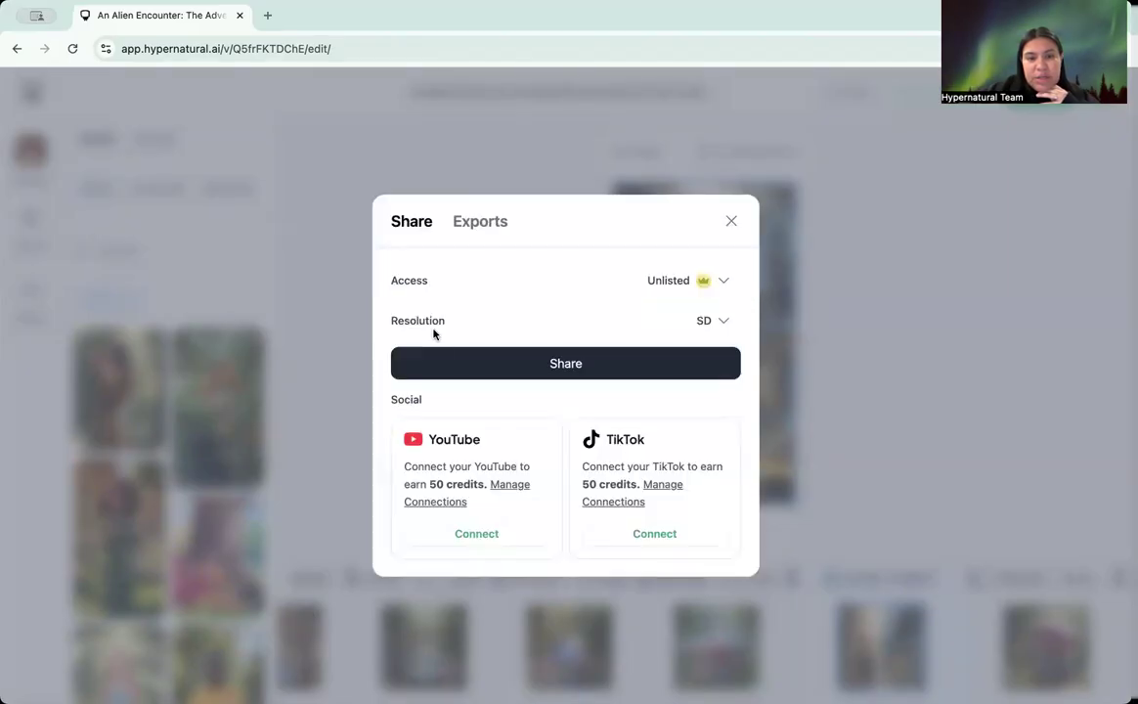
{"action": "left_click", "coordinate": [687, 284]}
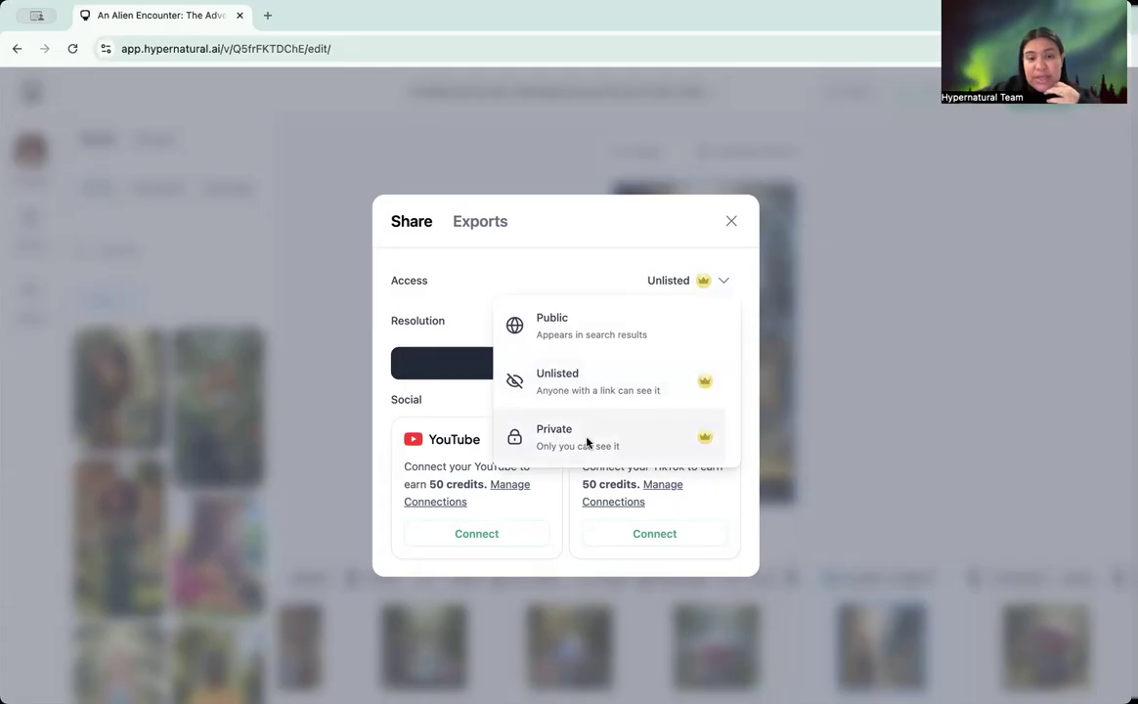
{"action": "left_click", "coordinate": [587, 249]}
Set the sharing resolution to 1080p, share the video and copy its link.
{"action": "left_click", "coordinate": [725, 325]}
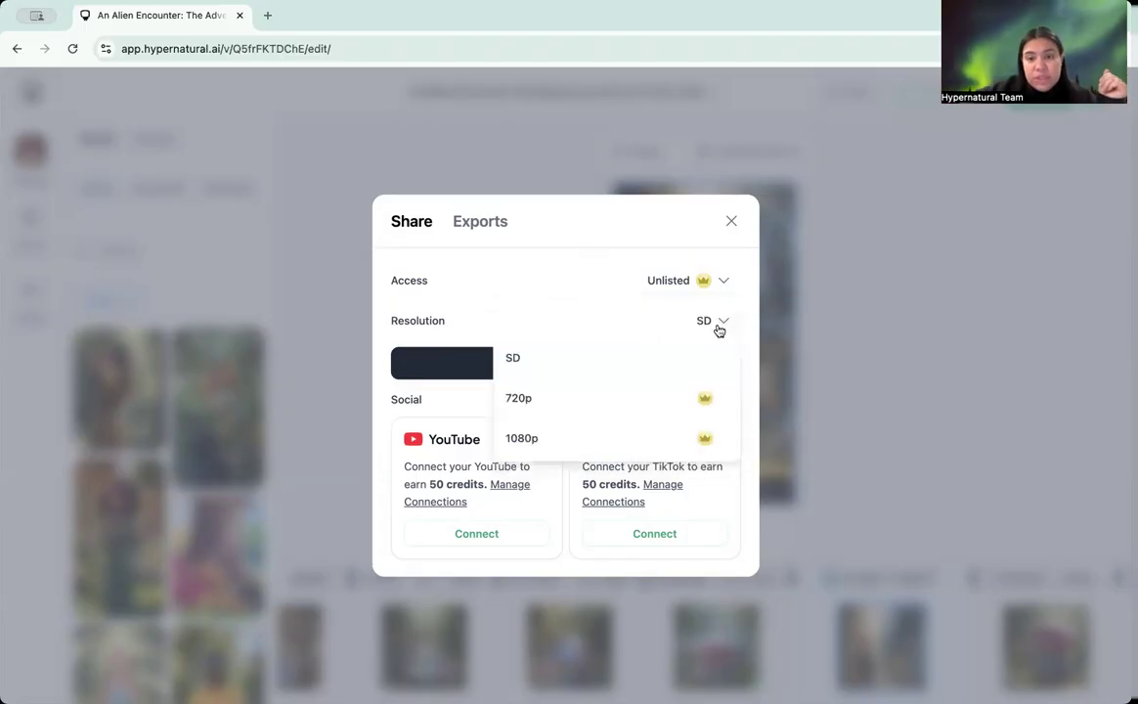
{"action": "left_click", "coordinate": [684, 439]}
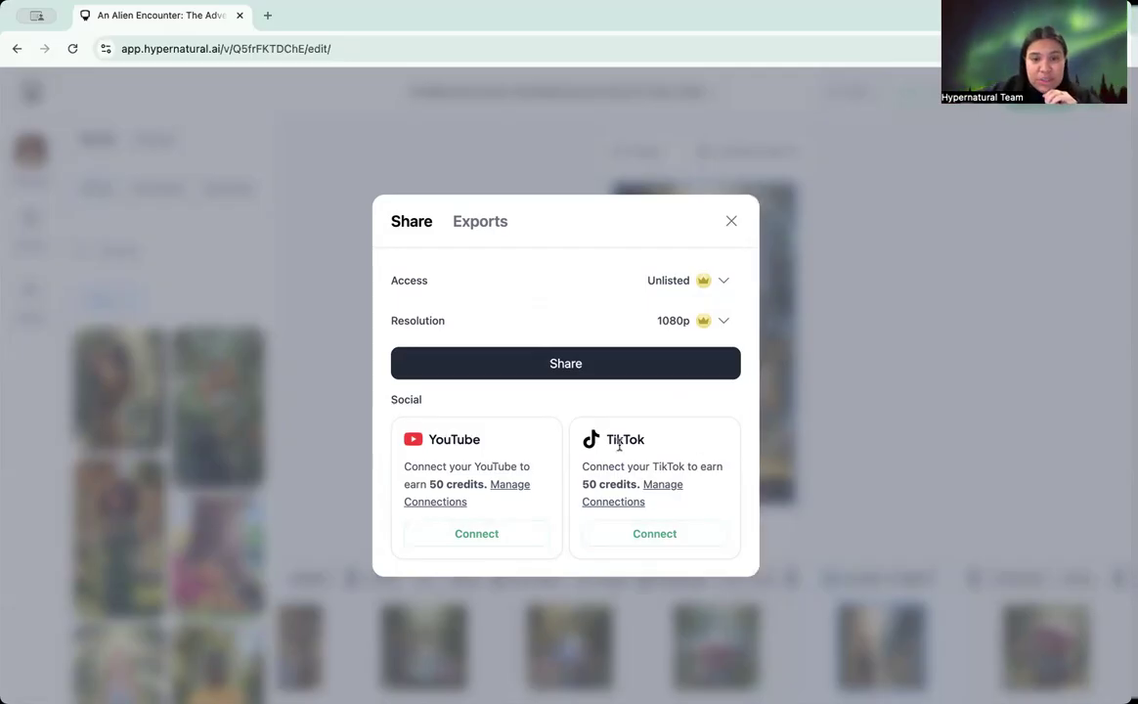
{"action": "left_click", "coordinate": [564, 363]}
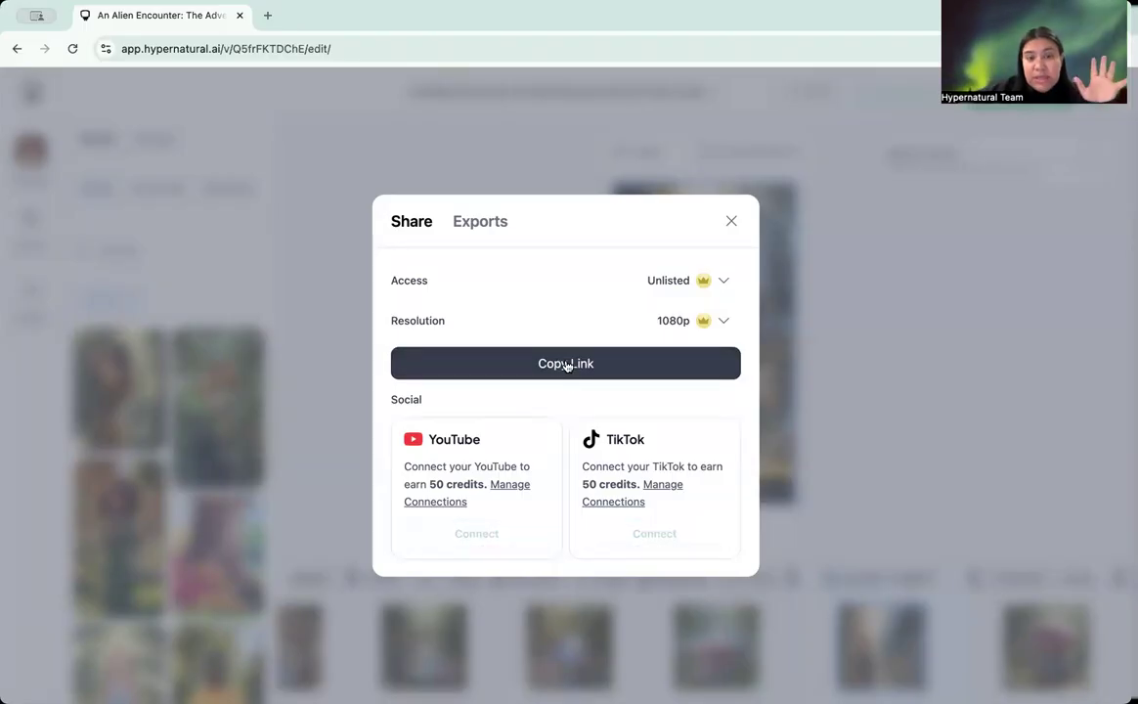
{"action": "left_click", "coordinate": [565, 364]}
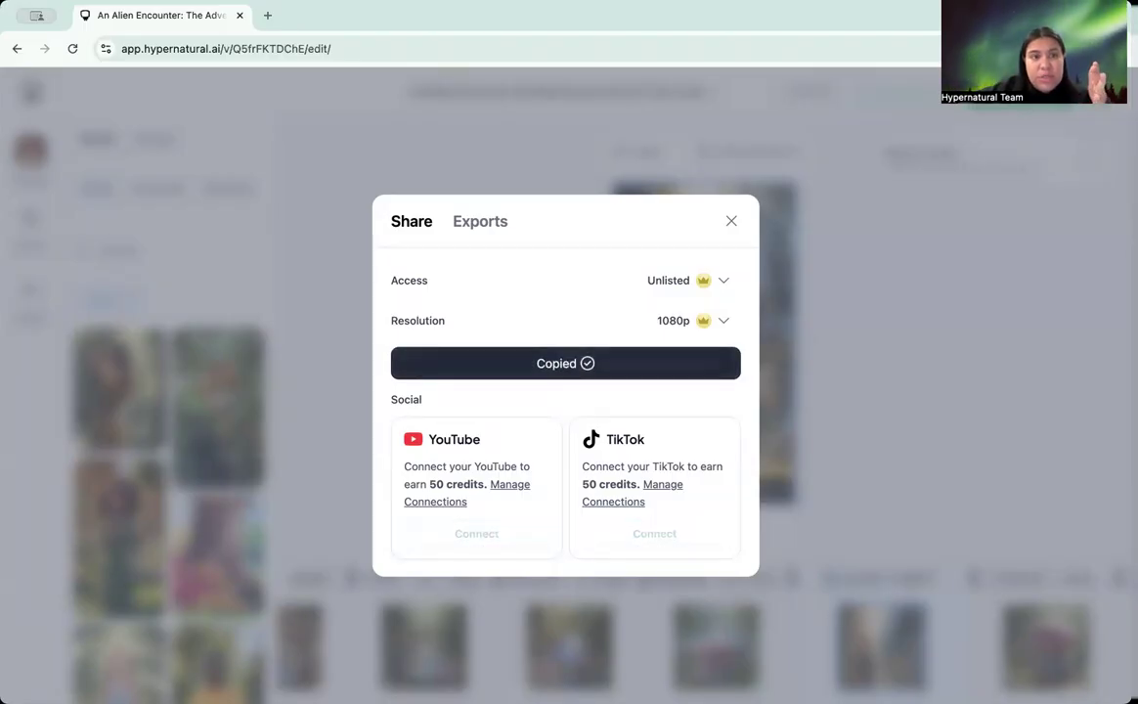
Open the copied video link in a new browser tab.
{"action": "left_click", "coordinate": [266, 15]}
{"action": "key", "text": "super+v"}
{"action": "key", "text": "Return"}
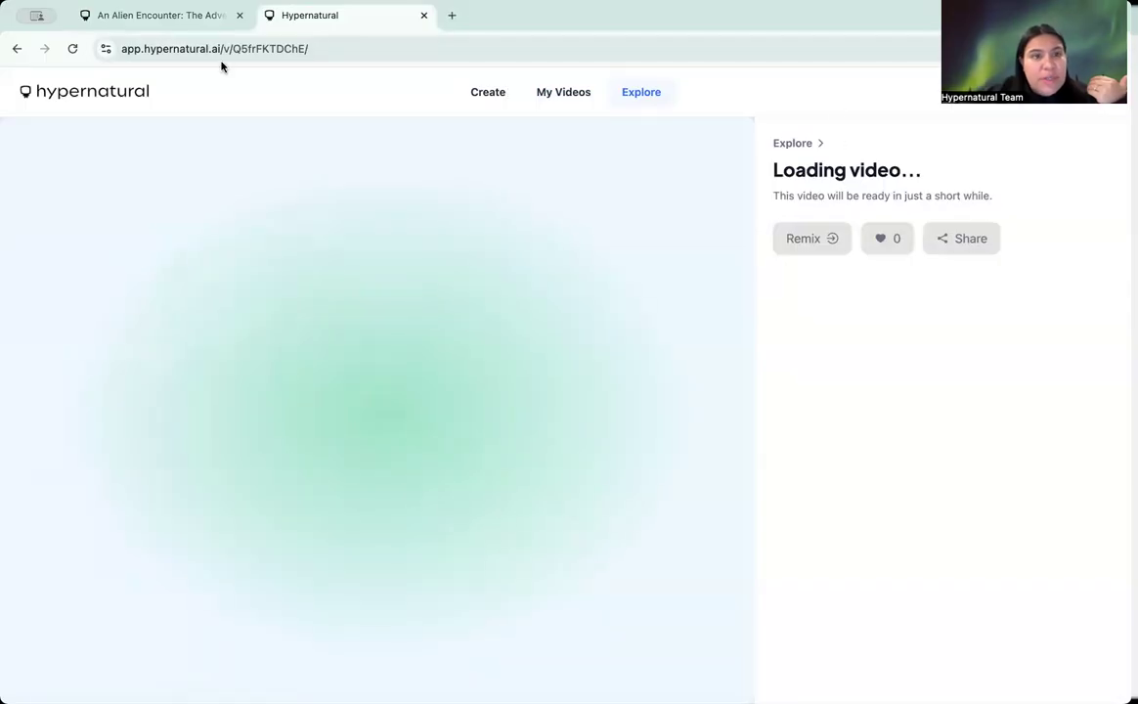
Return to the video editor and check the export progress of the latest version.
{"action": "left_click", "coordinate": [170, 22]}
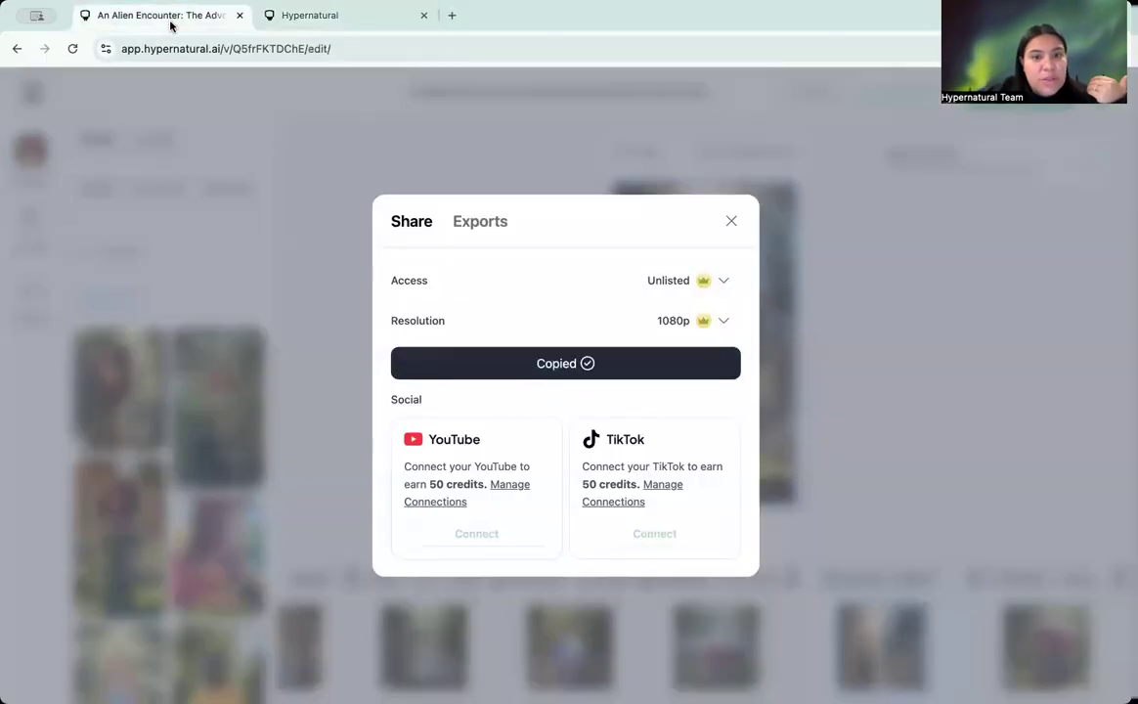
{"action": "left_click", "coordinate": [481, 224]}
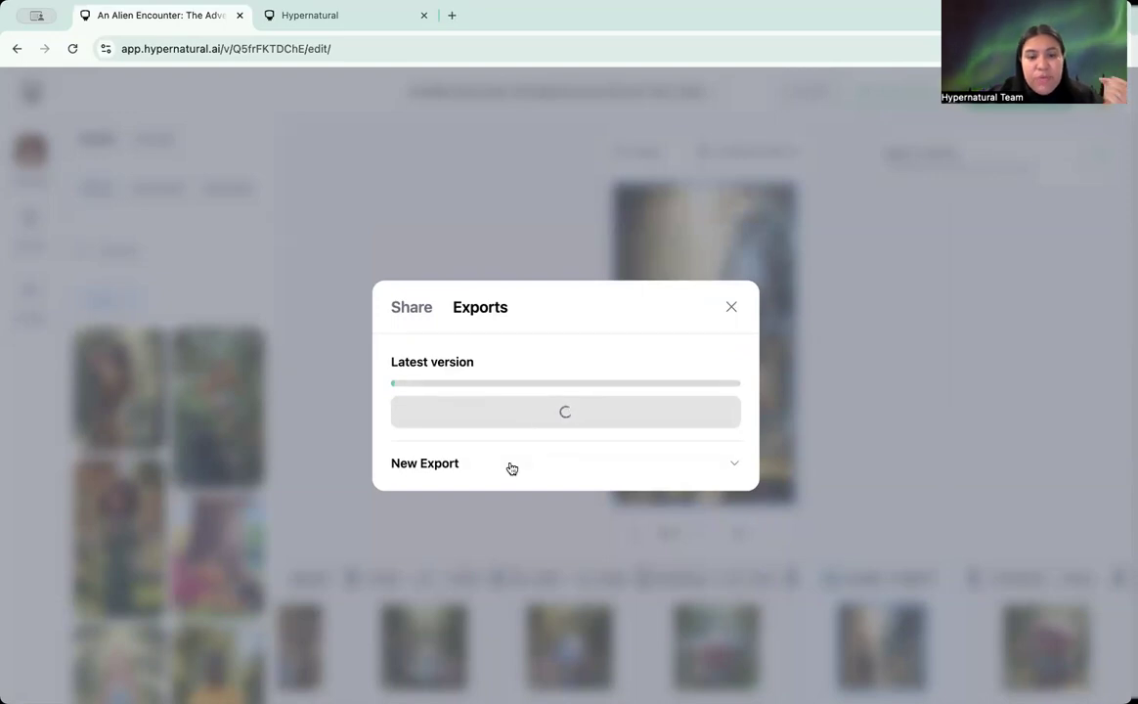
{"action": "left_click", "coordinate": [414, 308]}
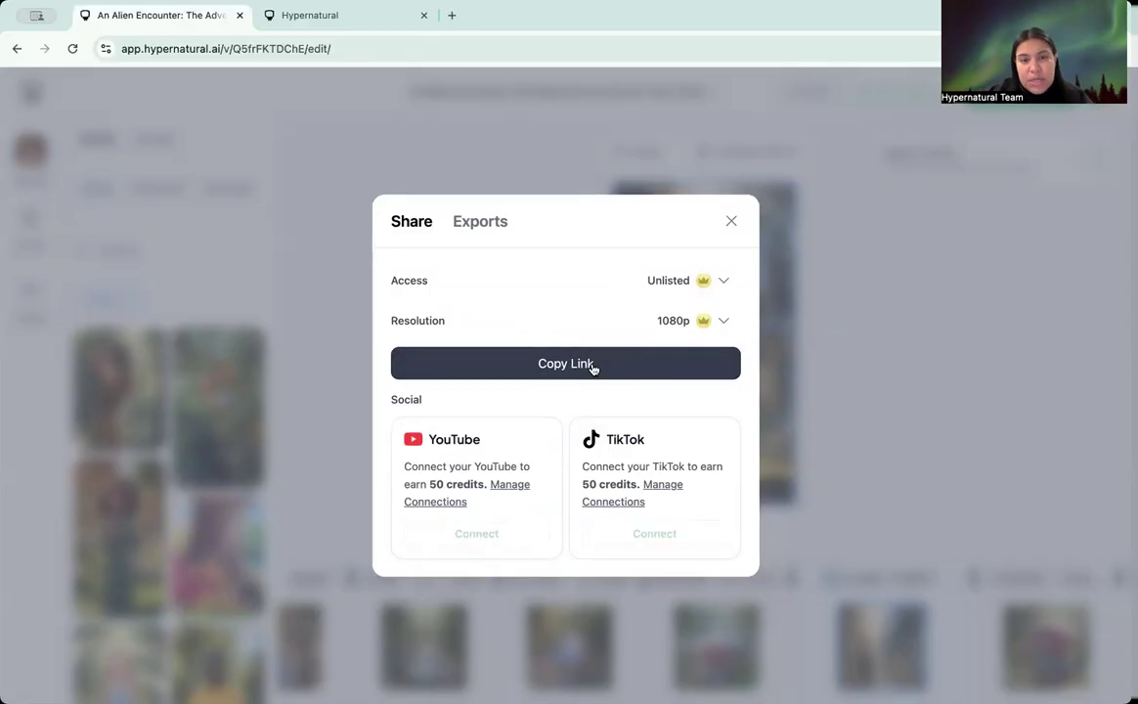
Close the sharing dialog and download the exported video.
{"action": "left_click", "coordinate": [732, 221]}
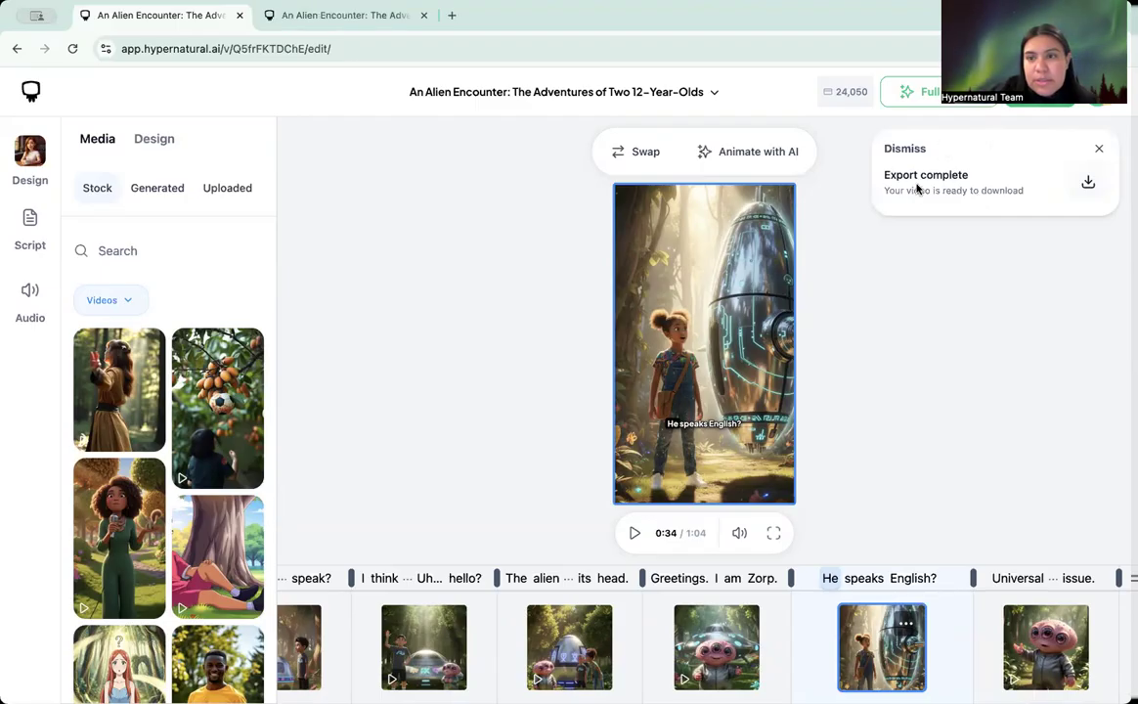
{"action": "left_click", "coordinate": [1088, 183]}
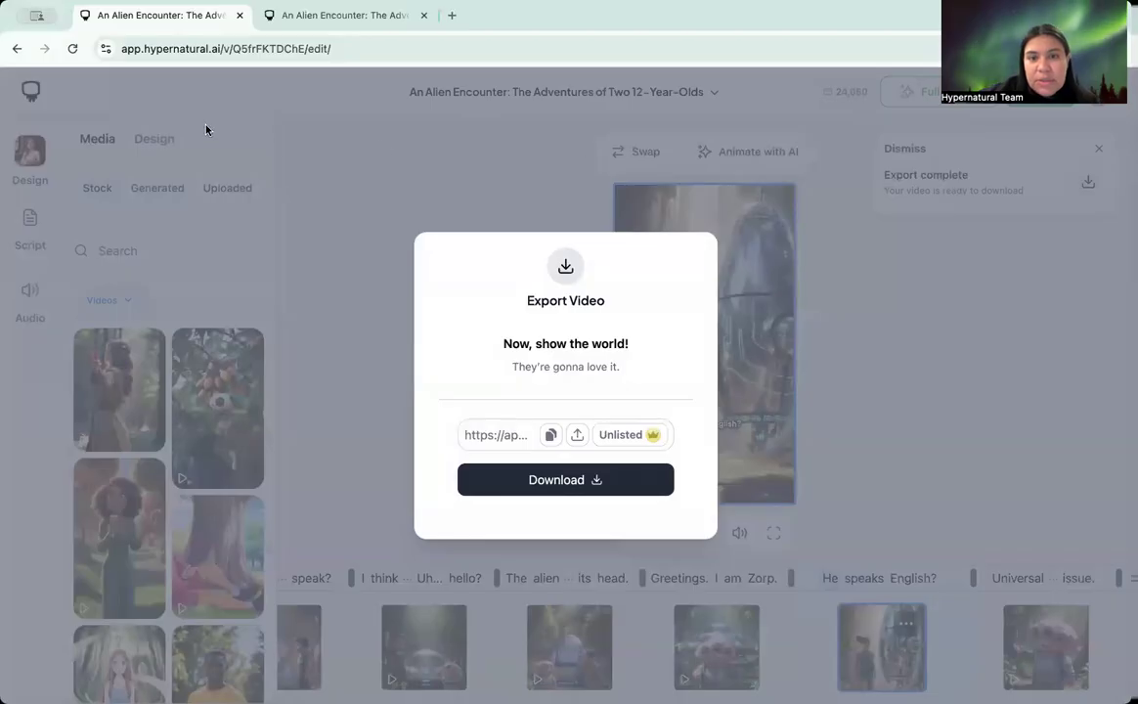
{"action": "left_click", "coordinate": [578, 480]}
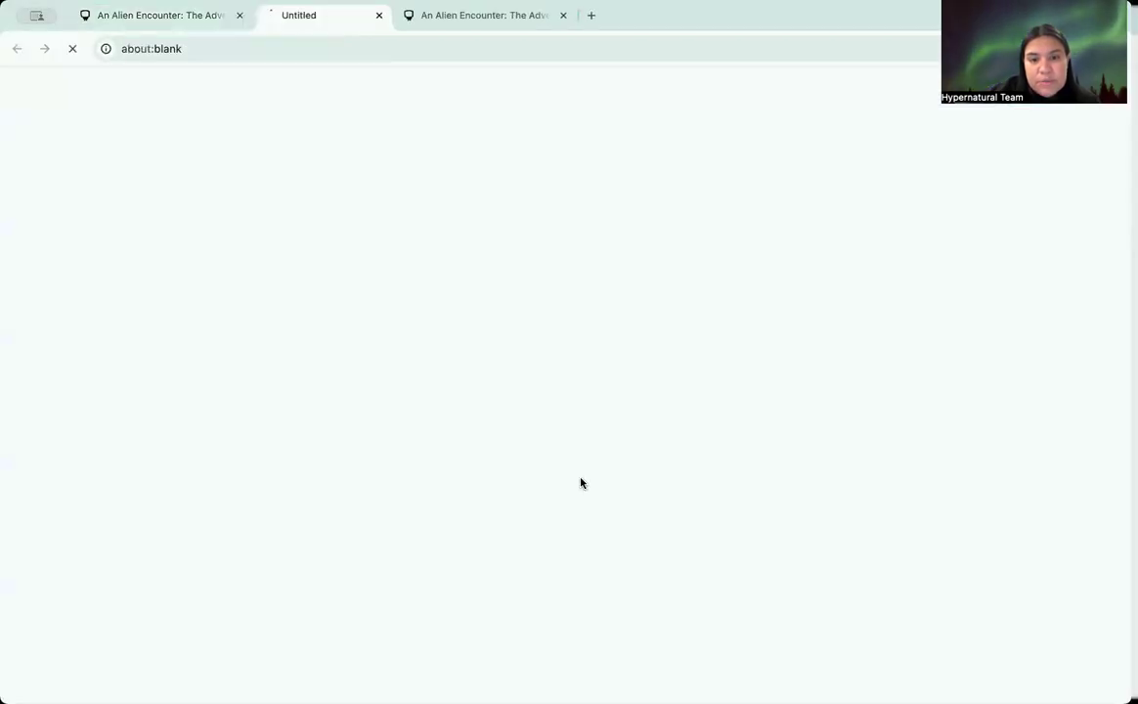